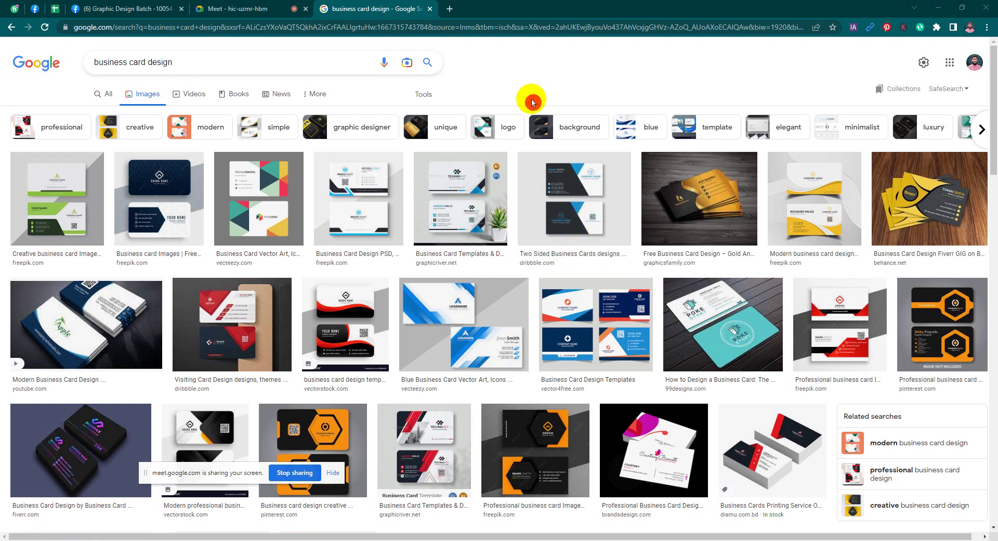
Step: Scroll through the class group's Facebook page
click(127, 8)
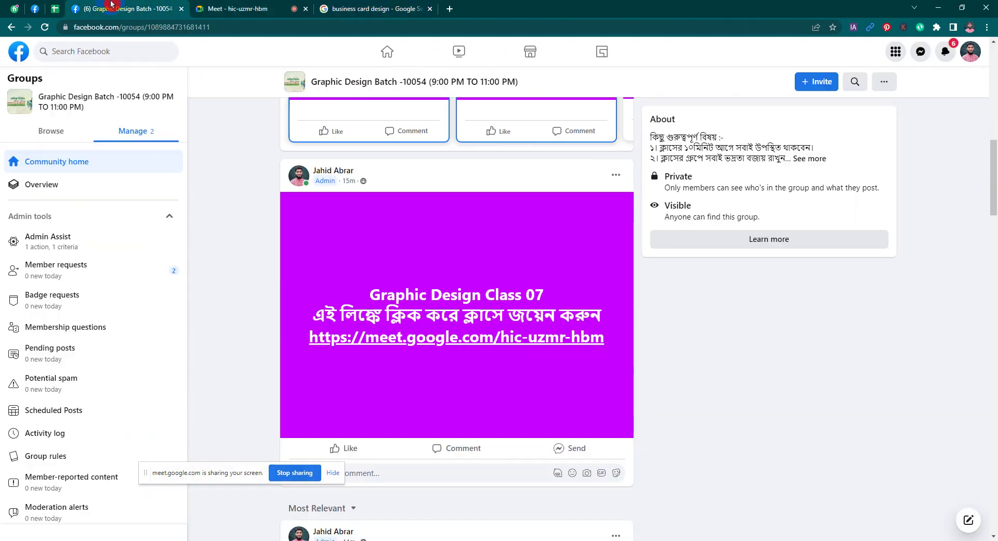
scroll(547, 330, down, 3)
scroll(547, 330, down, 4)
scroll(547, 331, down, 4)
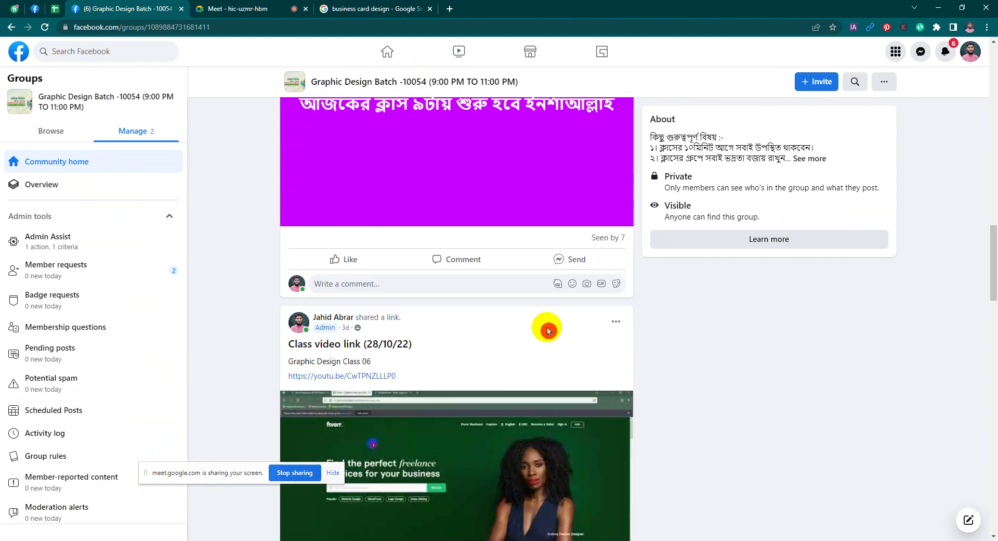
scroll(548, 327, down, 2)
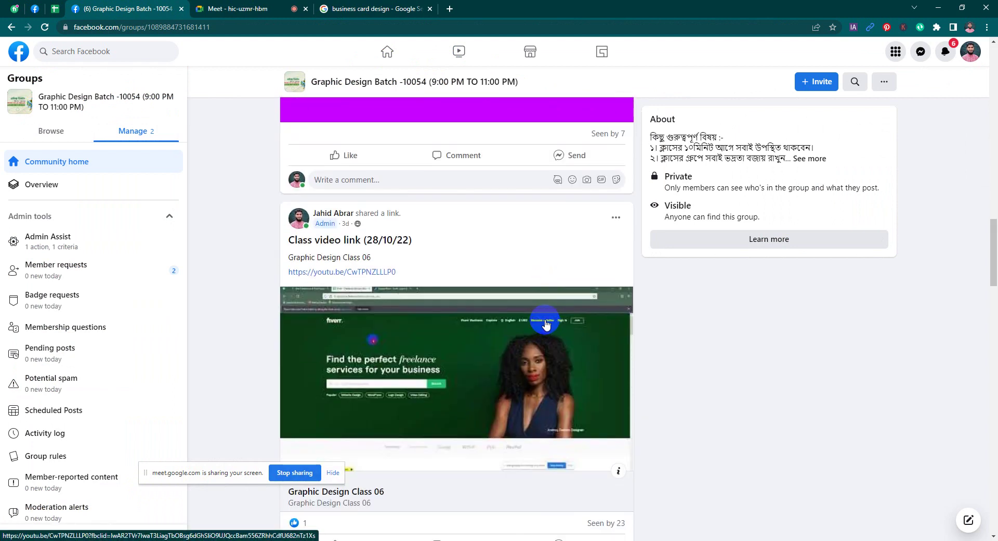
scroll(547, 325, down, 3)
scroll(547, 325, down, 2)
scroll(546, 321, down, 4)
scroll(546, 321, down, 2)
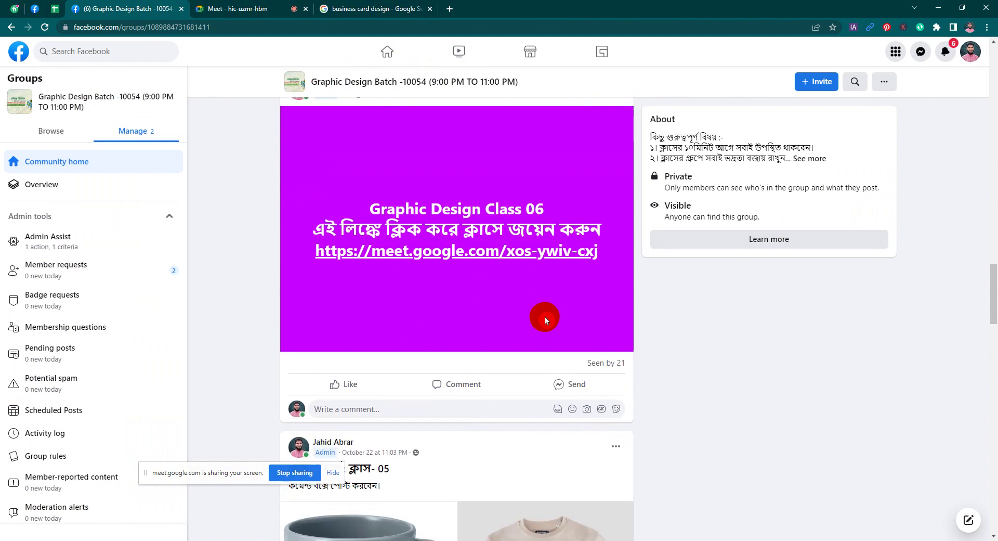
scroll(543, 319, down, 3)
scroll(541, 318, down, 3)
scroll(539, 316, down, 3)
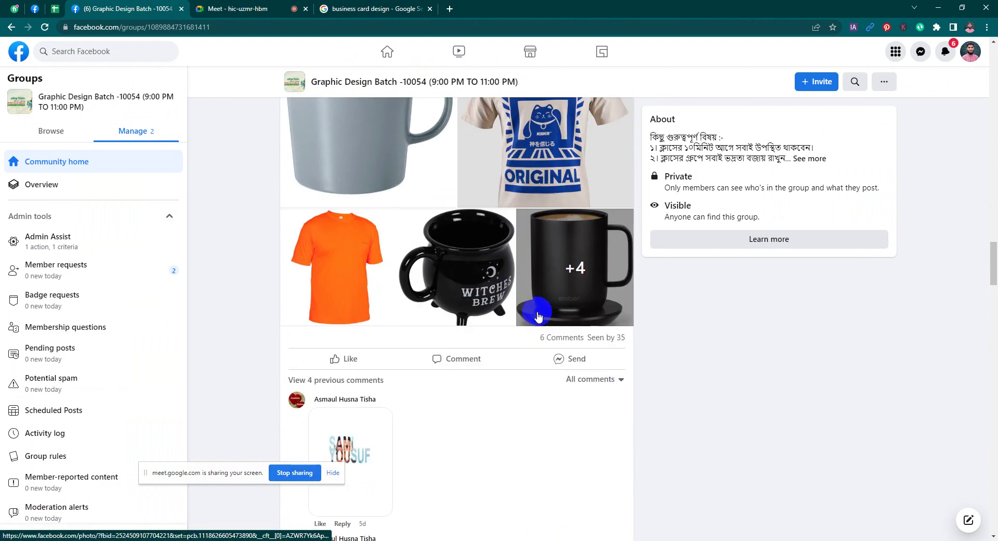
Step: Check the Meet call, then go back to the business card design image results
click(244, 9)
click(364, 6)
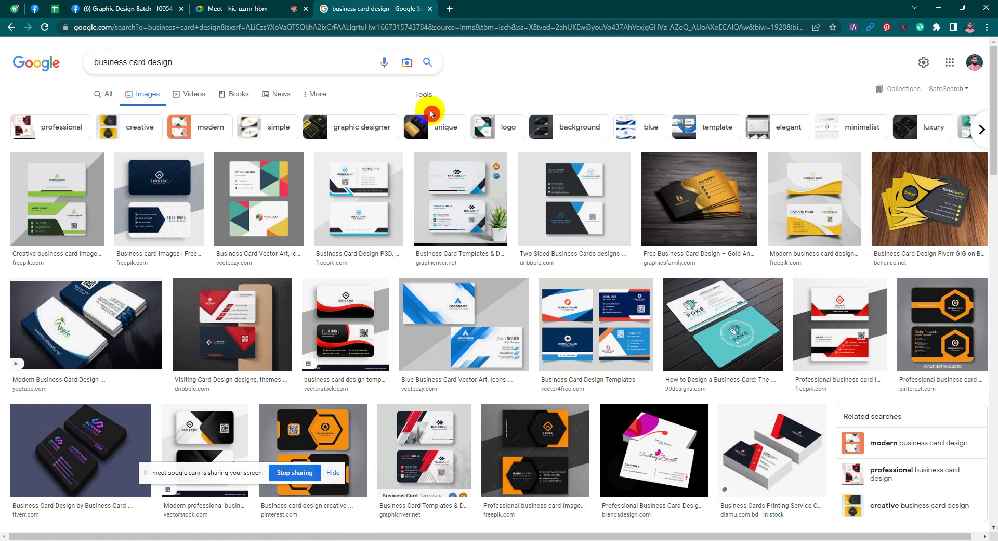
click(250, 8)
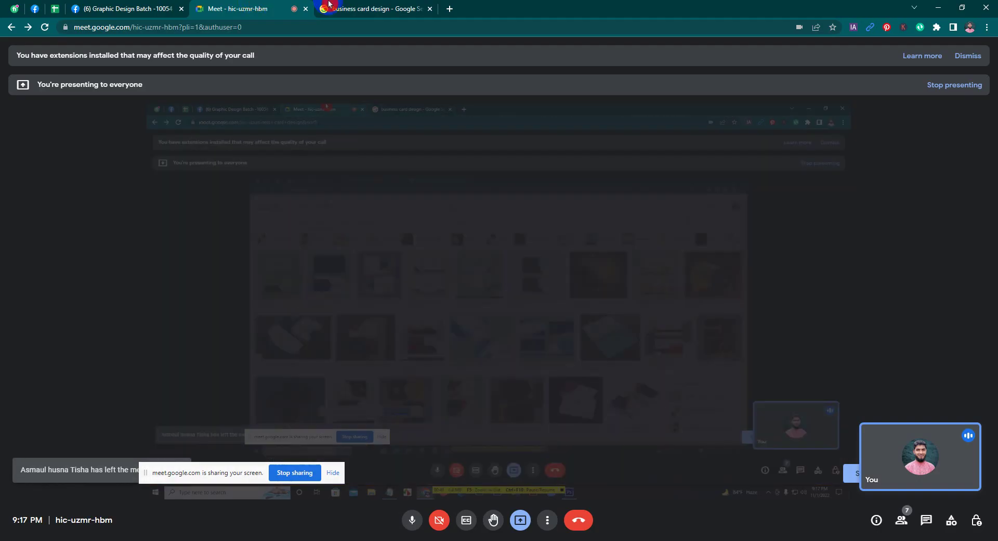
click(371, 8)
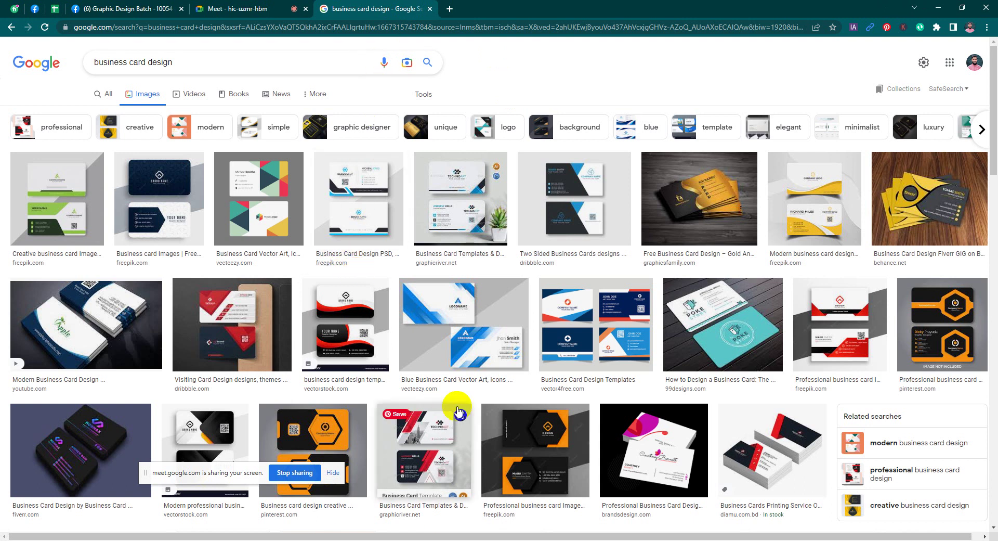
click(545, 77)
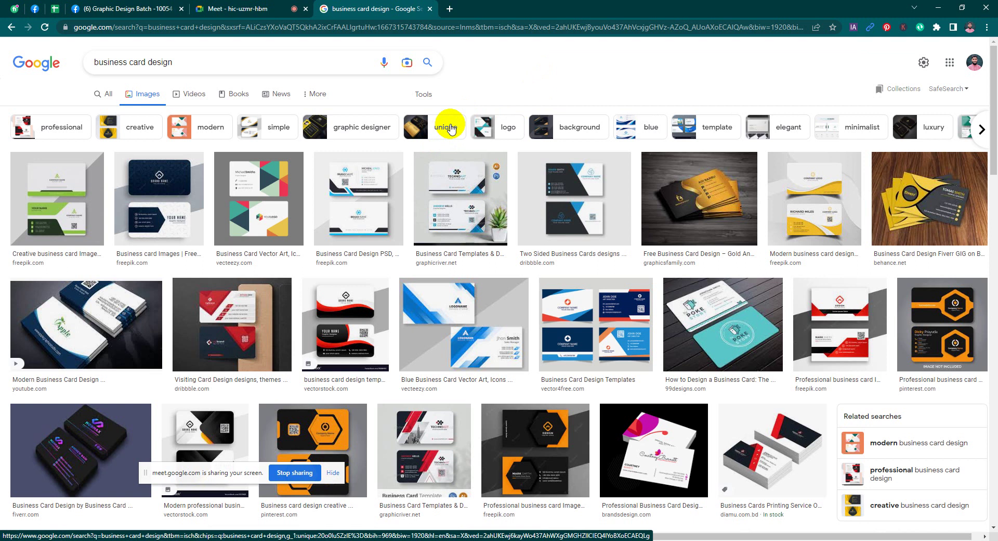
click(454, 112)
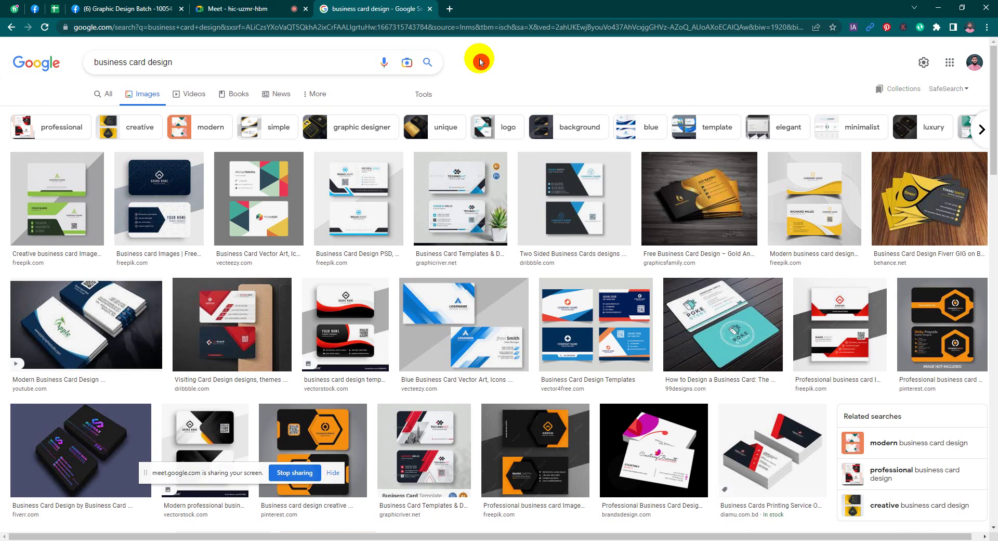
Step: Respond to the Meet call's join request and return to the image results
click(260, 8)
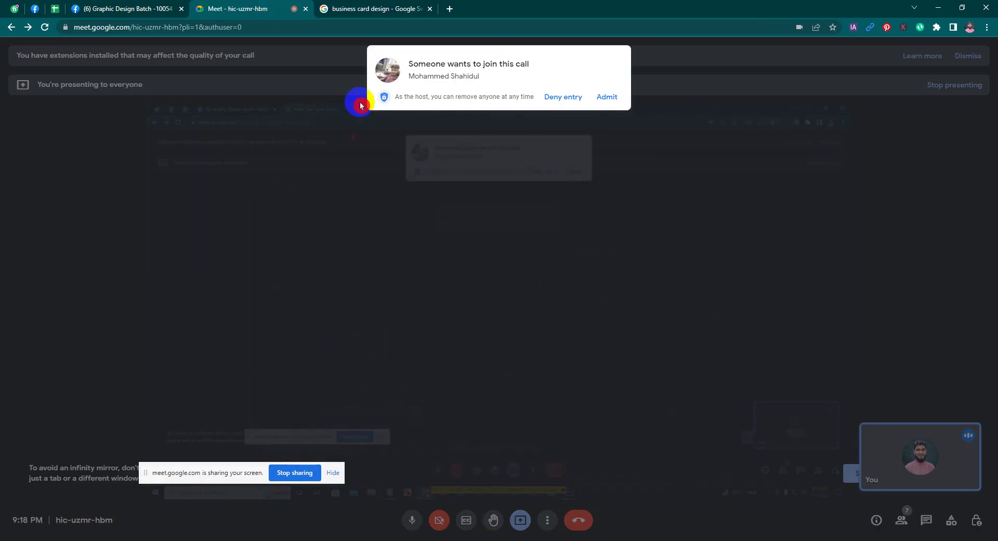
click(610, 98)
click(387, 9)
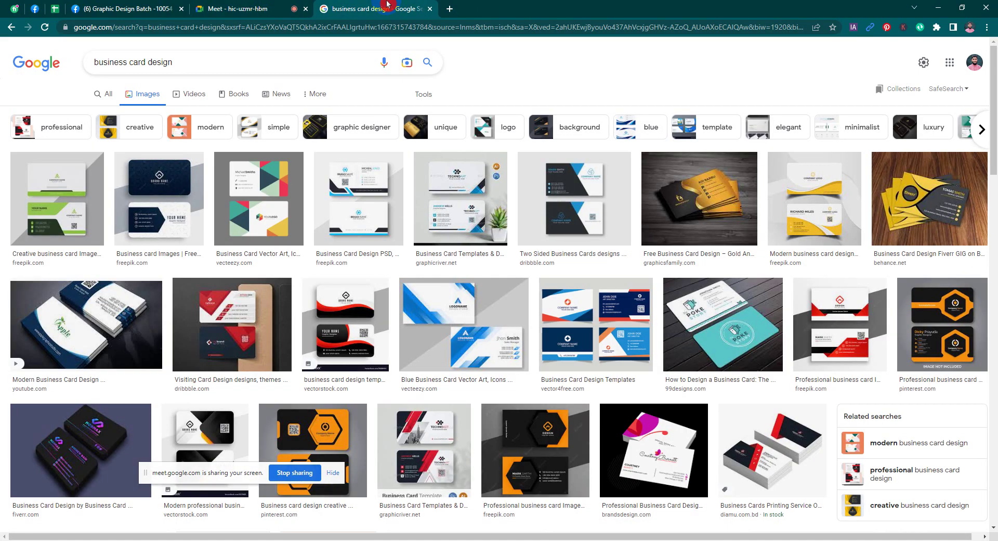
Step: Open a new blank tab and admit the waiting participant into the Meet call
click(452, 10)
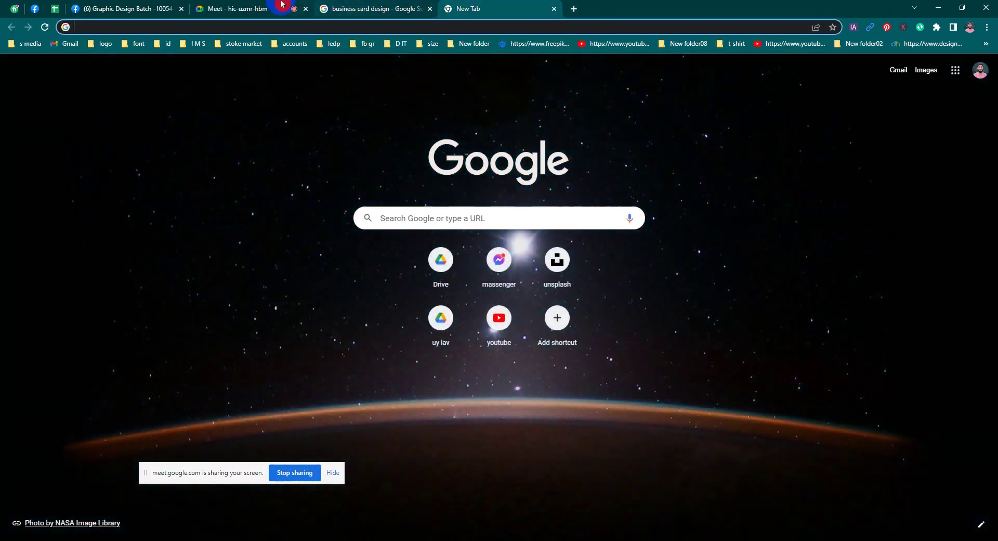
click(281, 4)
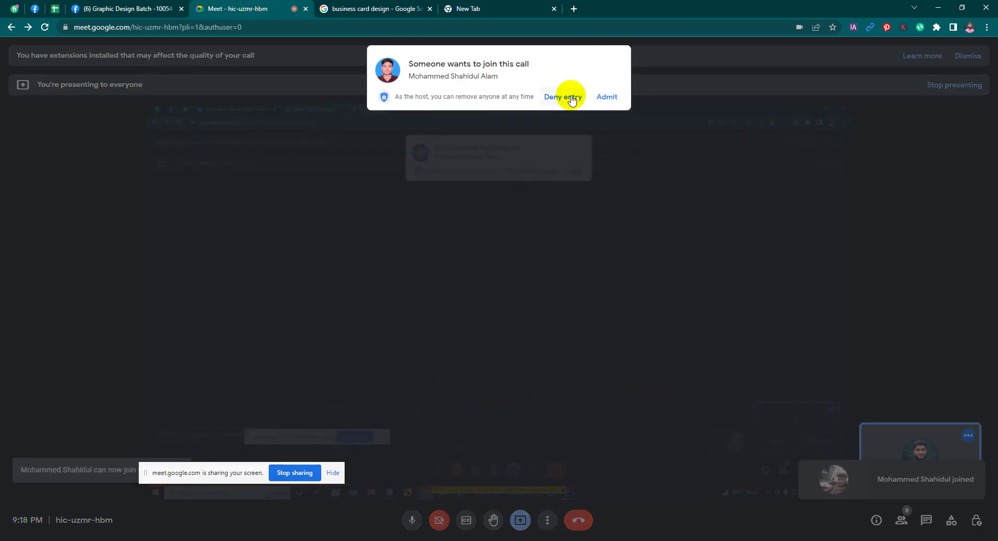
click(598, 98)
click(494, 9)
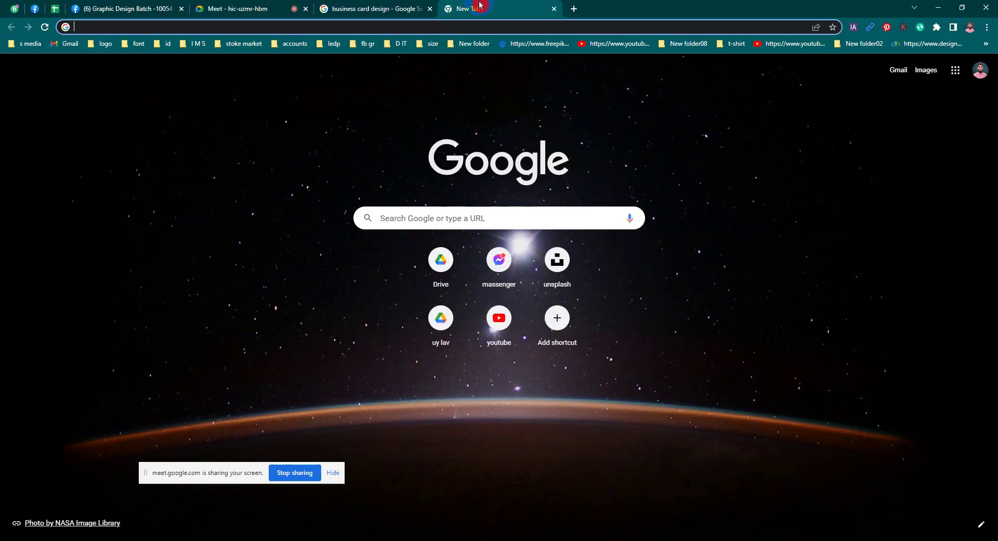
Step: Search Google for 'business card design size' and read 99designs' US card size
text(business)
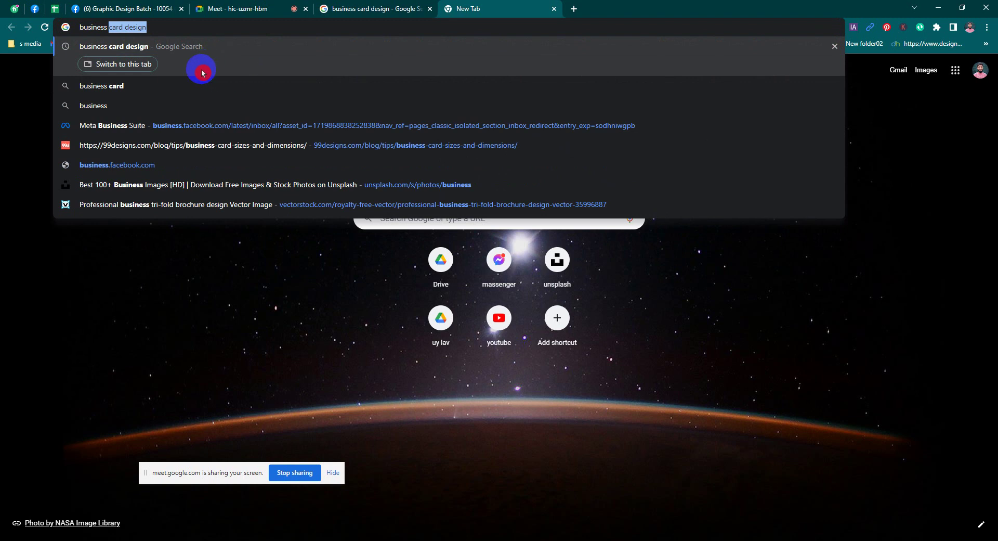
click(192, 28)
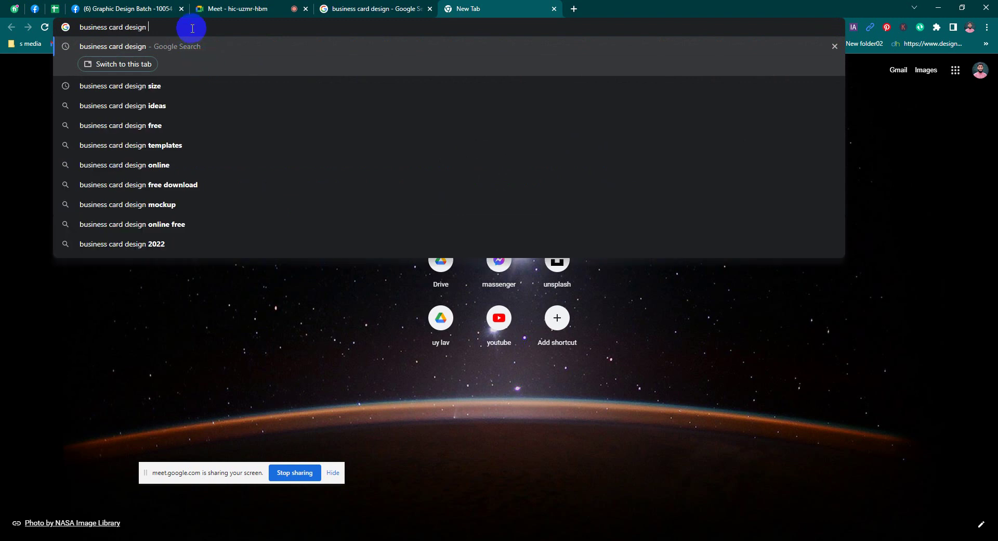
click(170, 92)
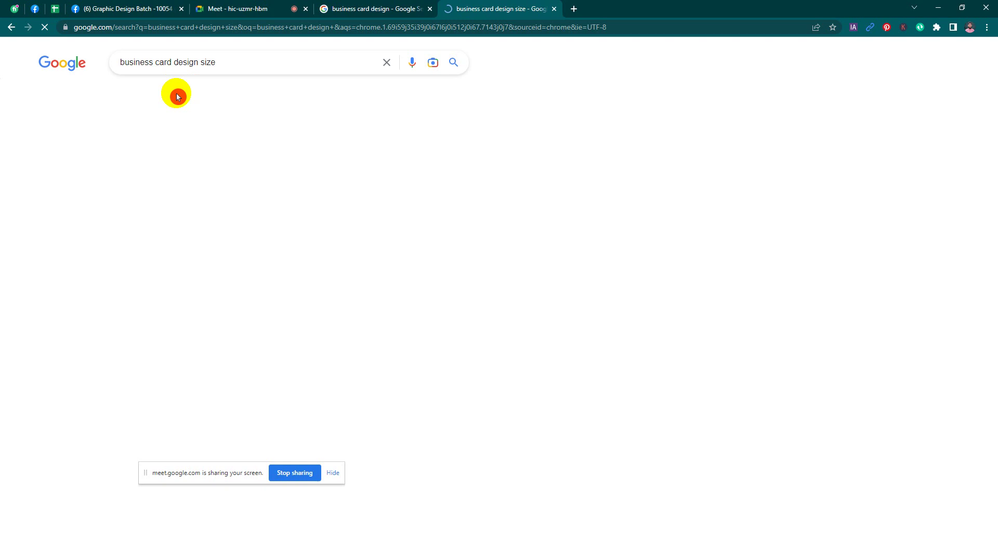
scroll(208, 135, down, 4)
scroll(197, 166, down, 2)
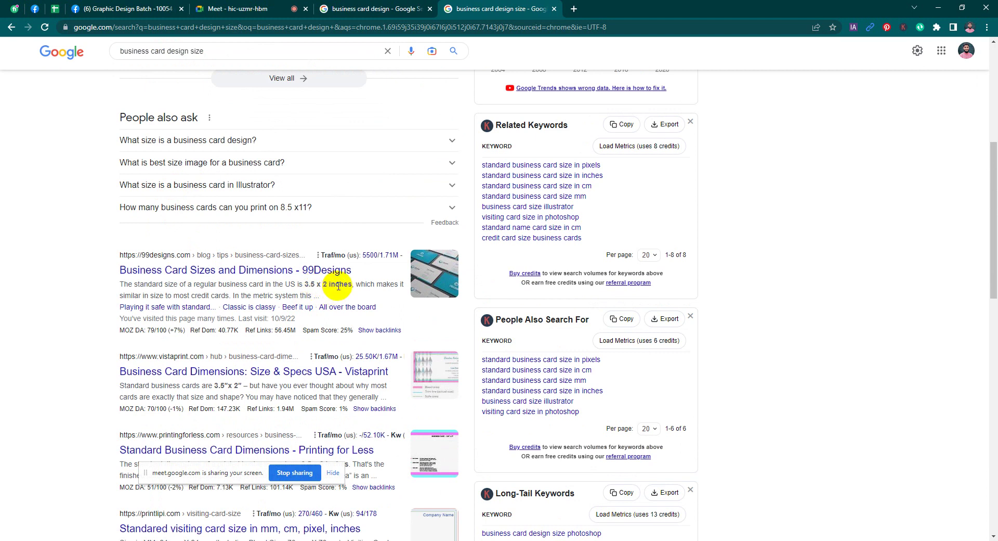
drag(223, 284, 306, 293)
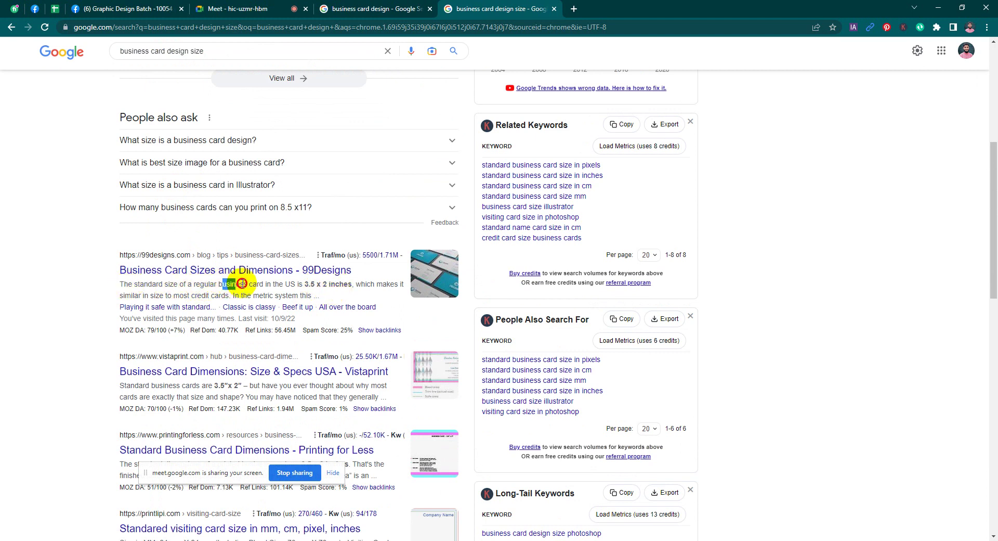
click(238, 287)
Step: Switch to image results and preview the 3.5 × 2 inch card size diagram
scroll(279, 239, up, 2)
scroll(278, 238, up, 4)
click(156, 86)
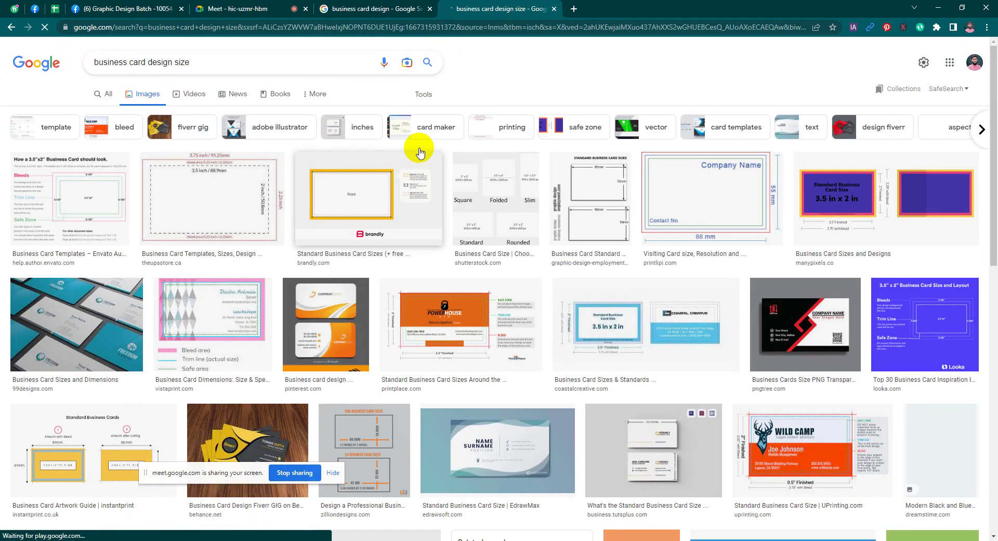
click(207, 208)
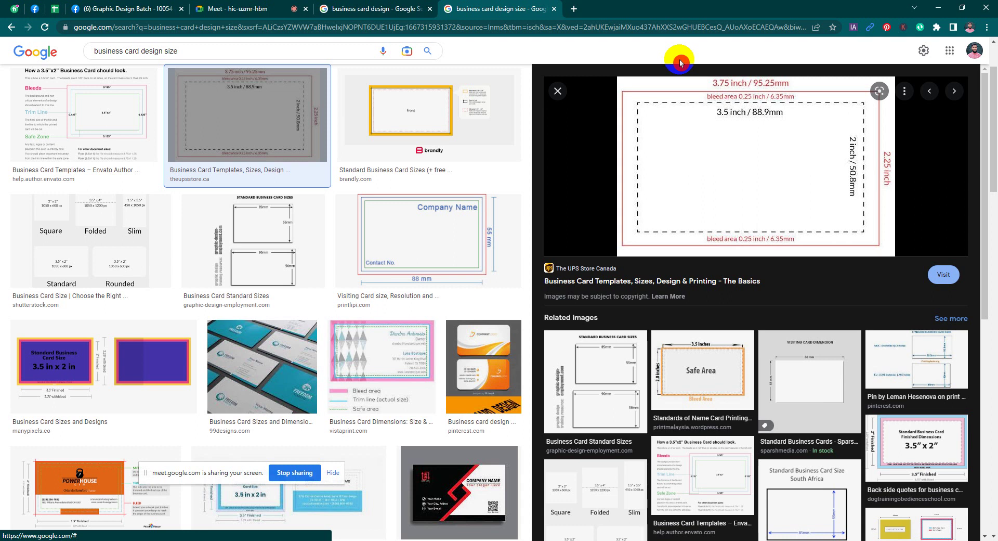
mouse_move(413, 515)
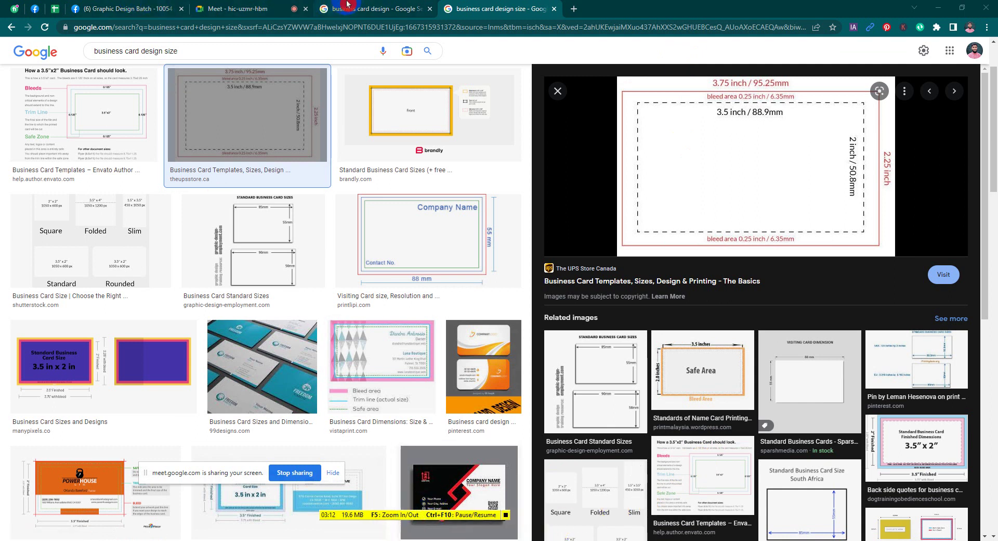
Step: Preview the TECHNOART and yellow Fiverr card designs, admitting another Meet participant
click(344, 9)
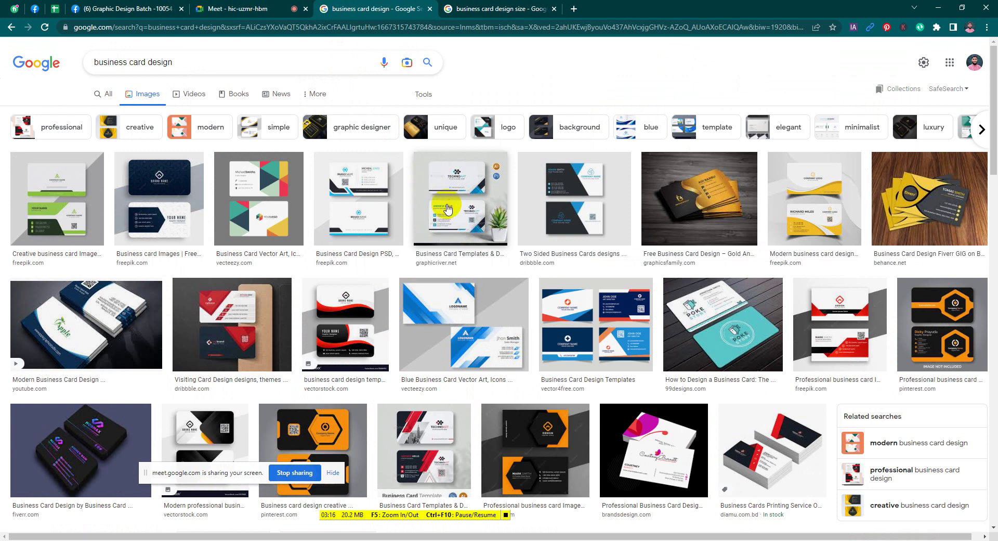
click(442, 214)
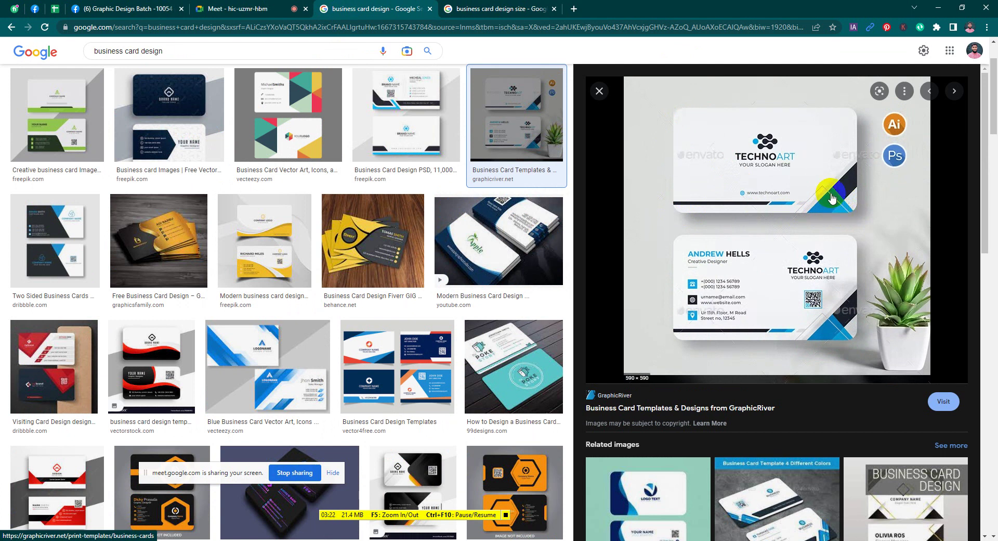
click(273, 6)
click(603, 96)
click(499, 8)
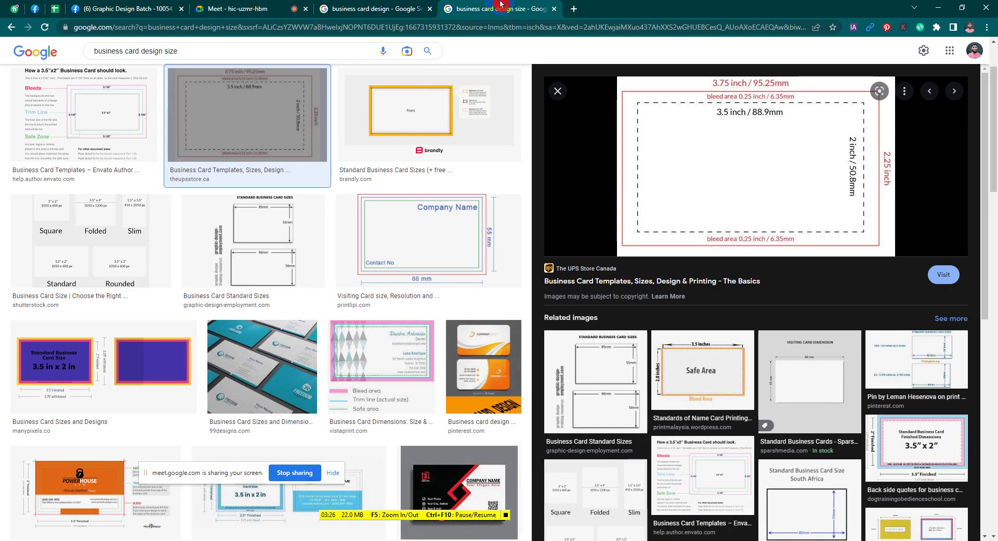
click(358, 4)
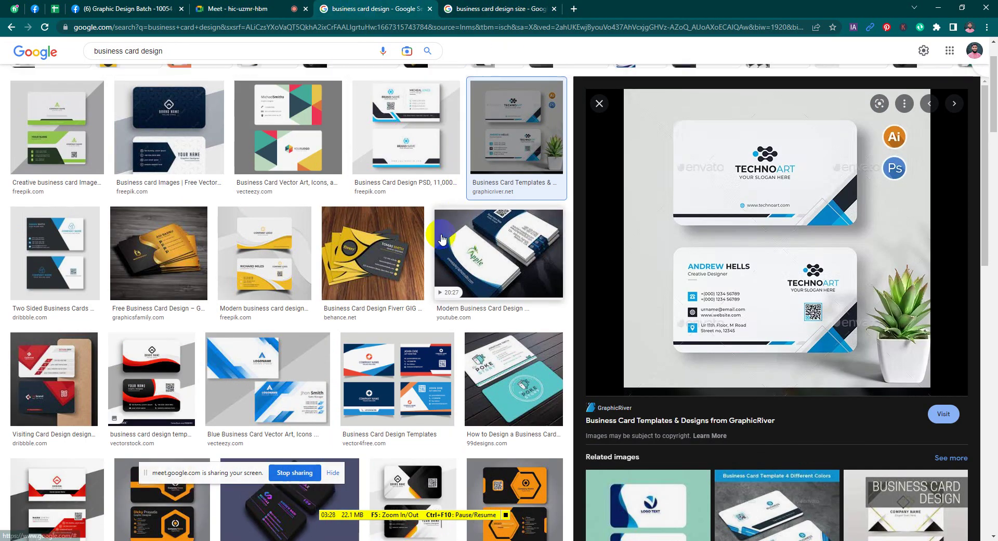
click(407, 290)
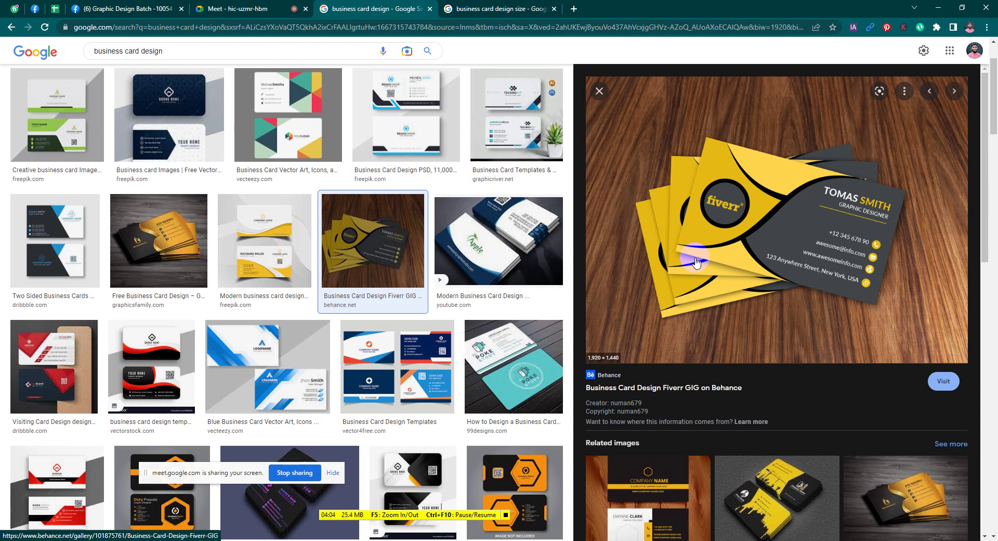
Step: Scroll the Fiverr preview's related images, then close the related images panel
scroll(697, 261, down, 4)
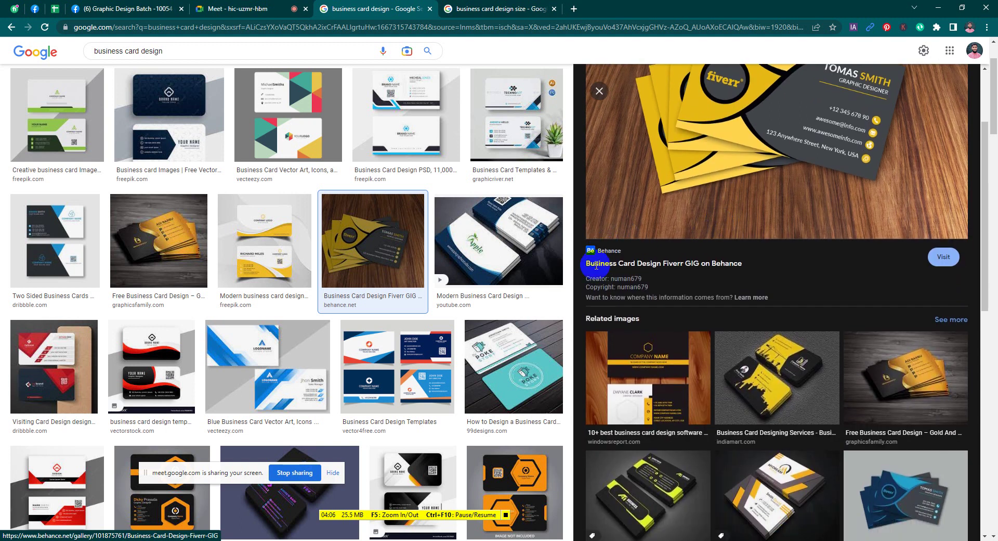
scroll(720, 439, down, 3)
scroll(548, 387, down, 4)
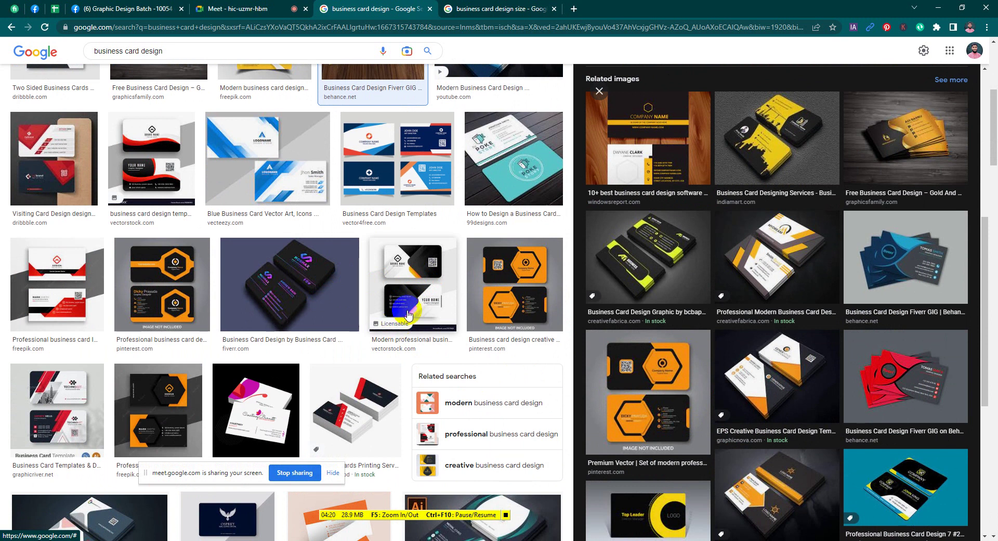
scroll(400, 312, down, 2)
scroll(397, 291, down, 4)
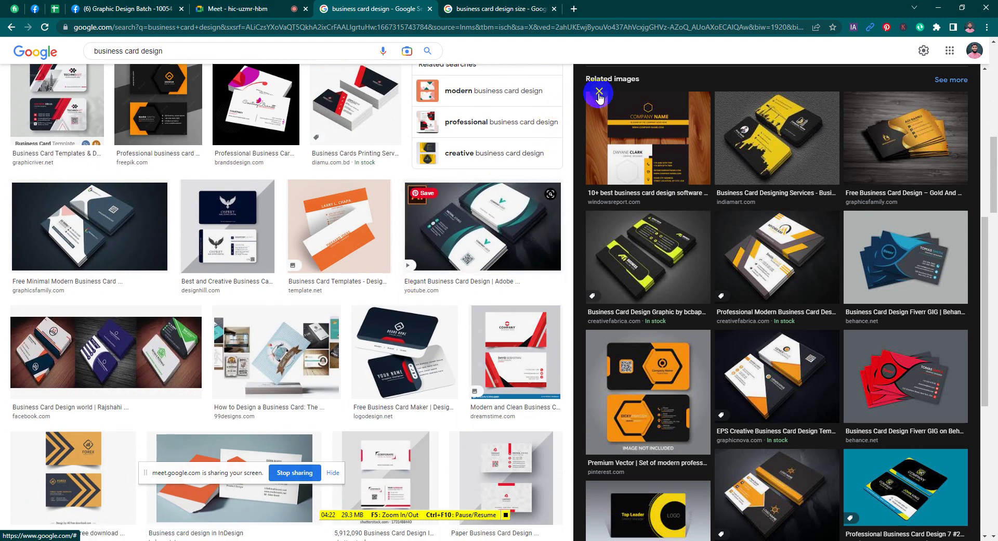
click(599, 91)
Step: Scroll down the results and open the Vistaprint '10 golden rules' business card preview
scroll(560, 285, down, 3)
scroll(560, 285, down, 3)
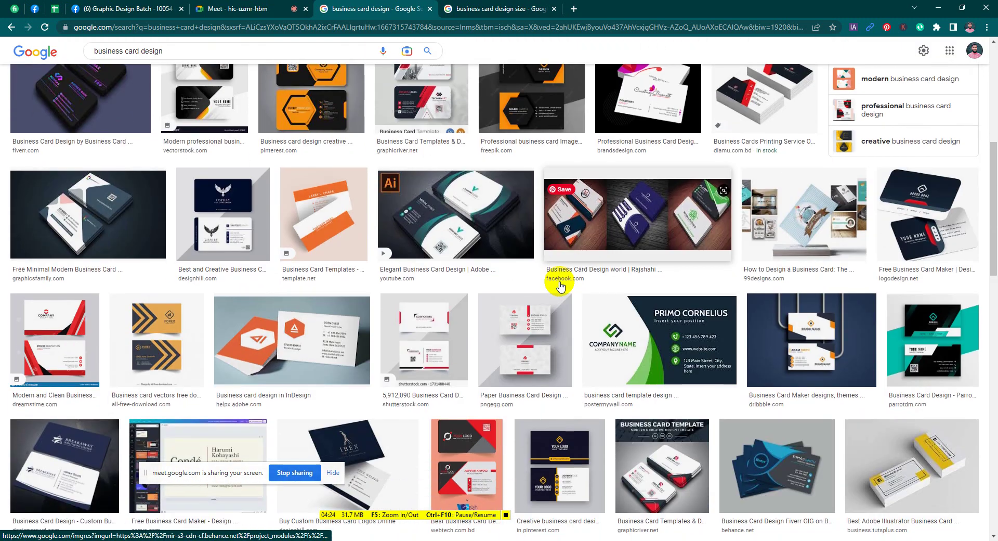
scroll(560, 285, down, 2)
scroll(560, 285, down, 1)
scroll(560, 285, down, 1)
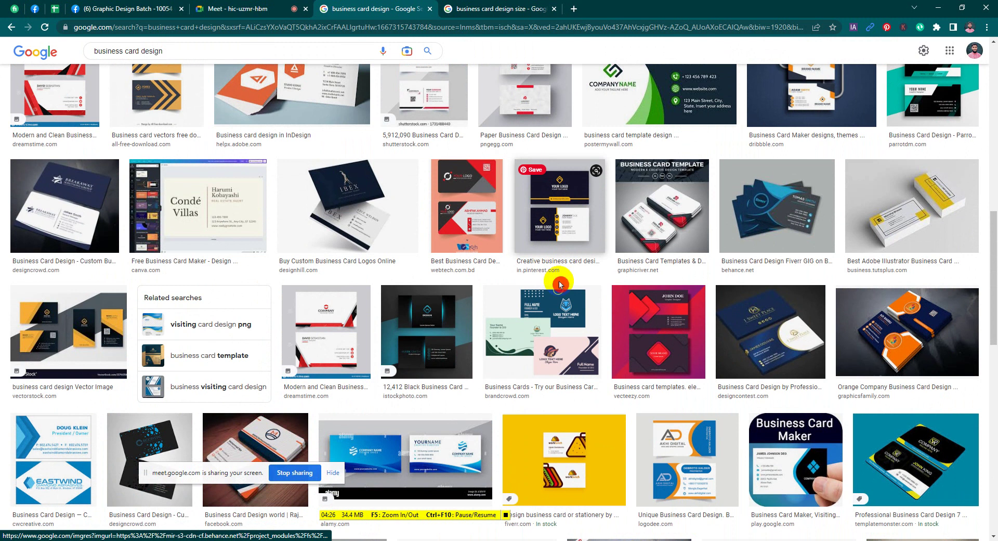
scroll(559, 286, down, 1)
scroll(558, 287, down, 2)
scroll(556, 288, down, 2)
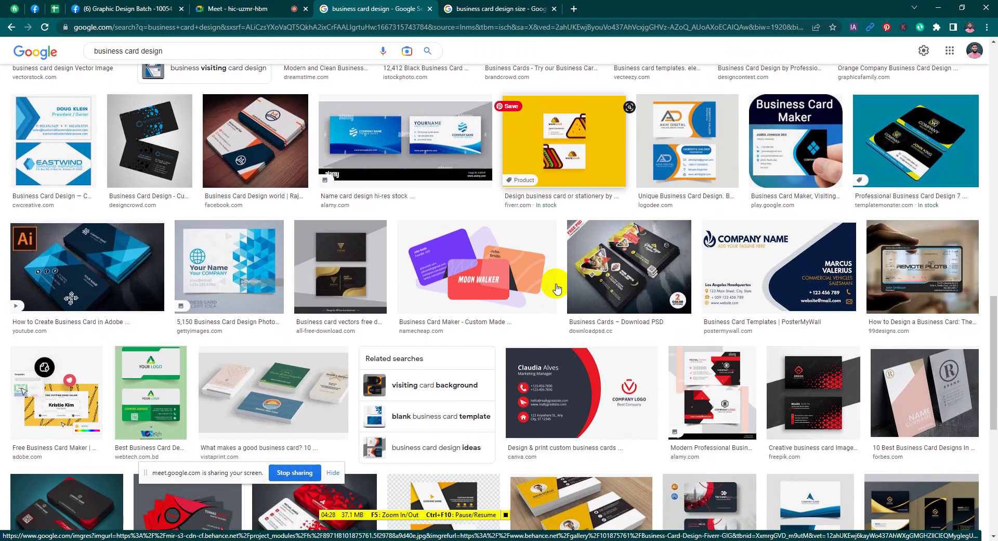
scroll(556, 288, down, 2)
click(304, 303)
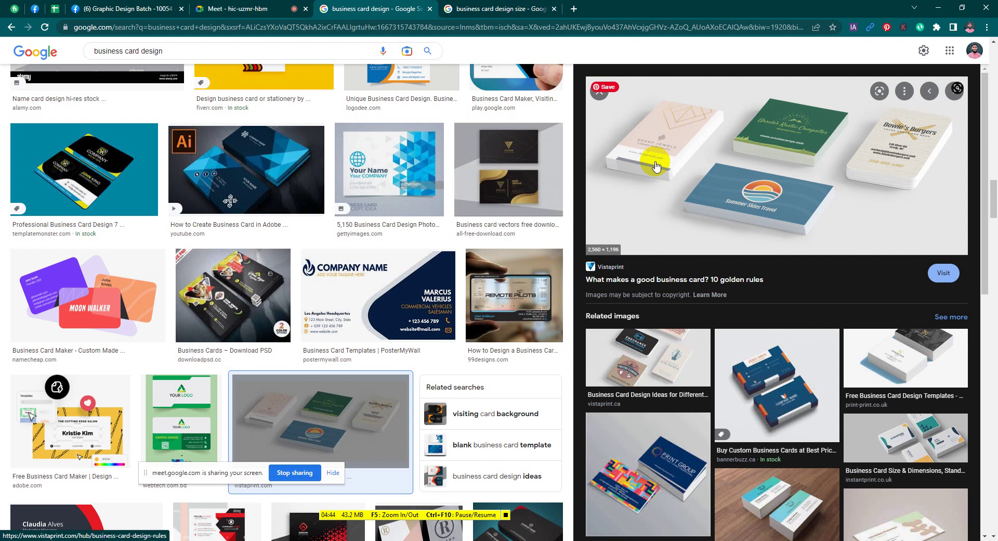
scroll(657, 166, down, 2)
scroll(509, 435, down, 3)
scroll(522, 445, down, 4)
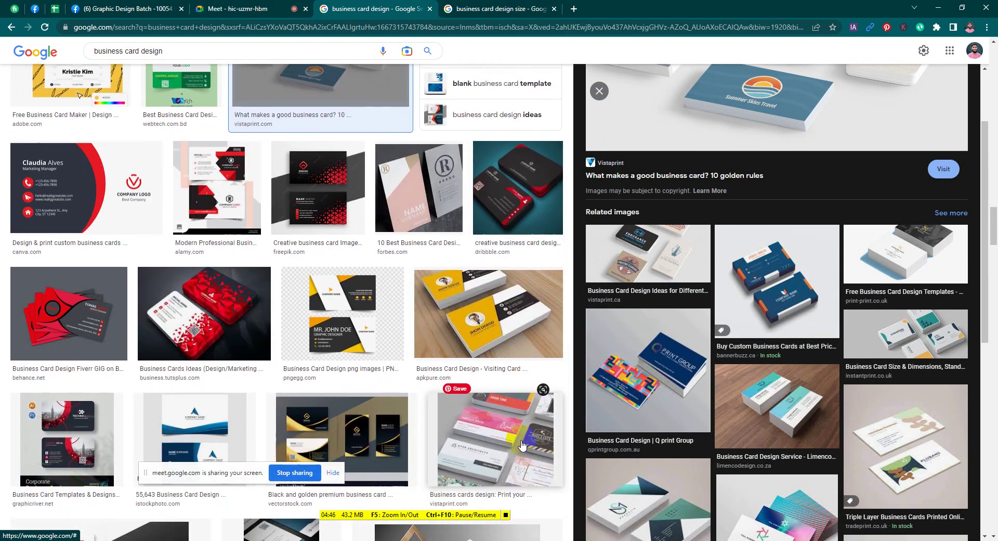
scroll(522, 445, down, 1)
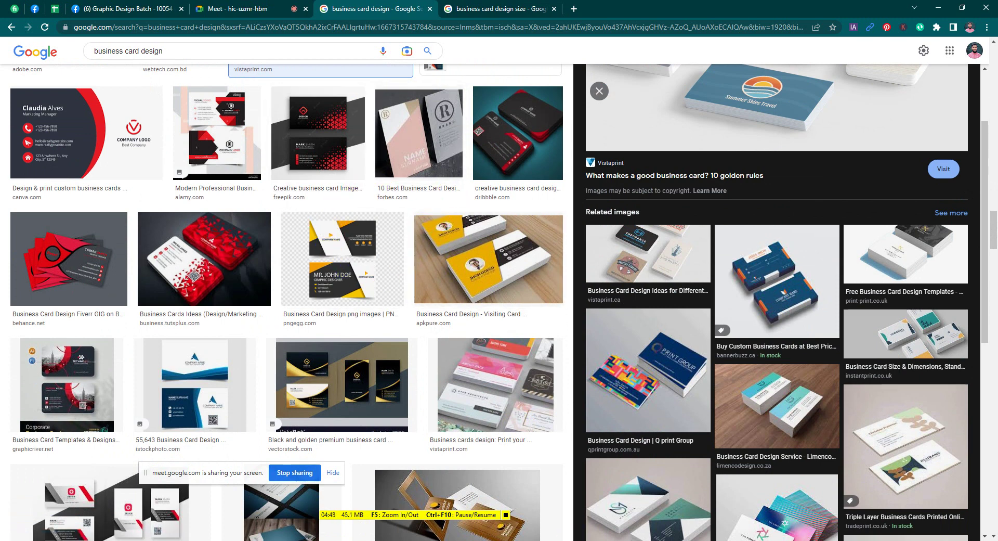
Step: In Photoshop, start a new document sized 3.5 × 2 inches
click(593, 533)
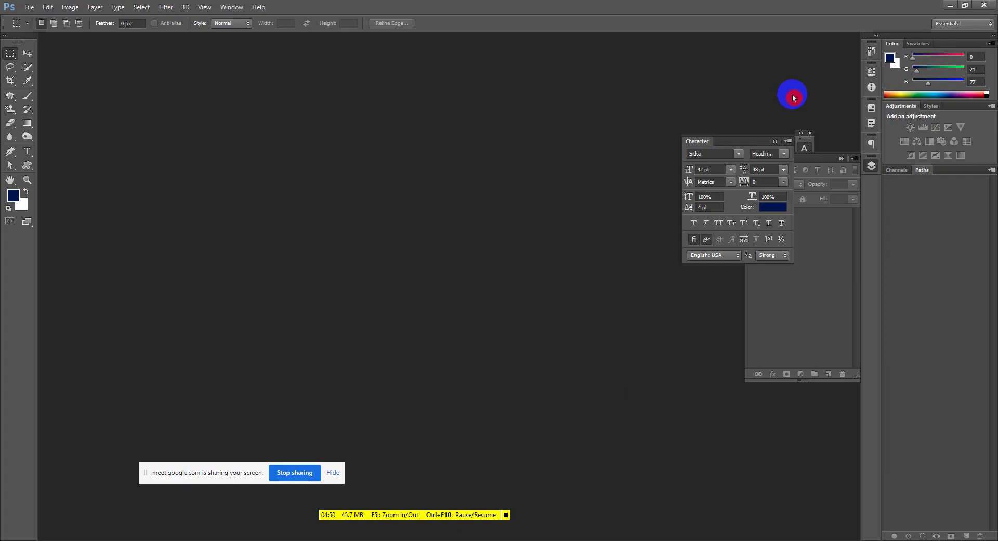
drag(257, 45, 305, 84)
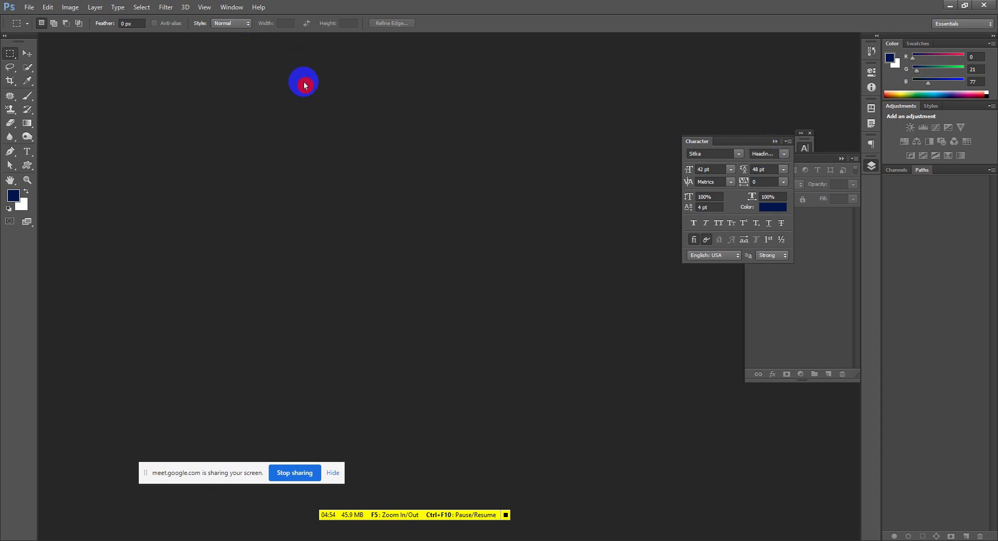
click(26, 7)
click(28, 19)
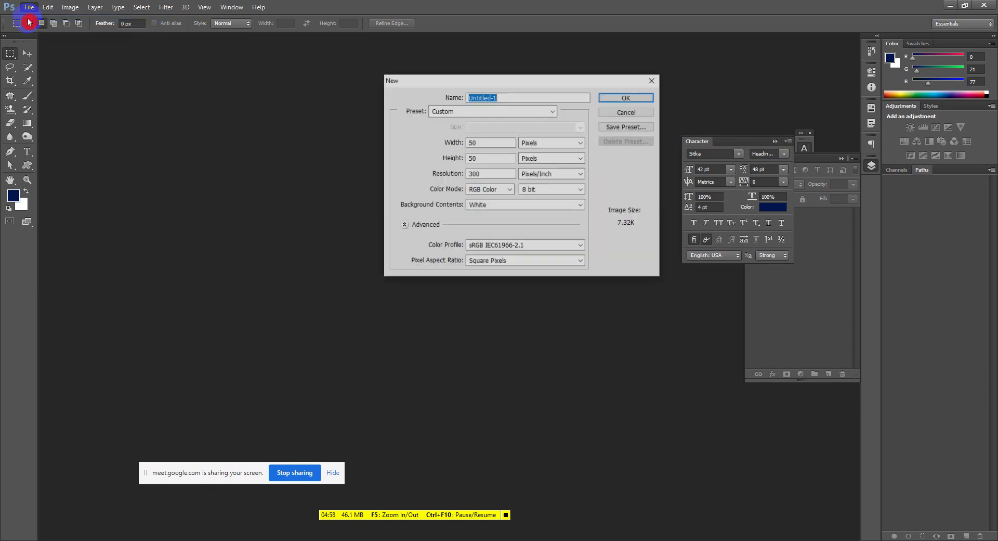
click(526, 142)
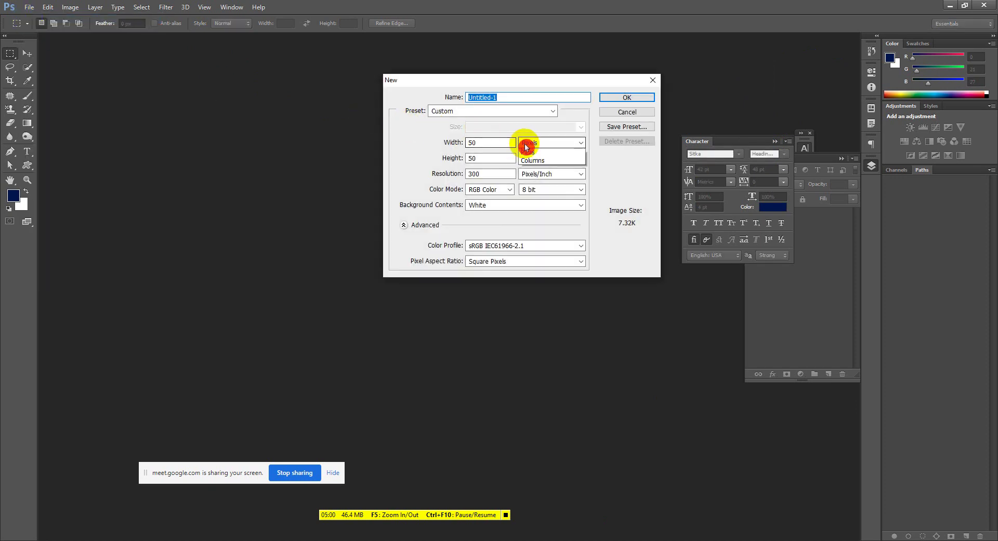
click(530, 162)
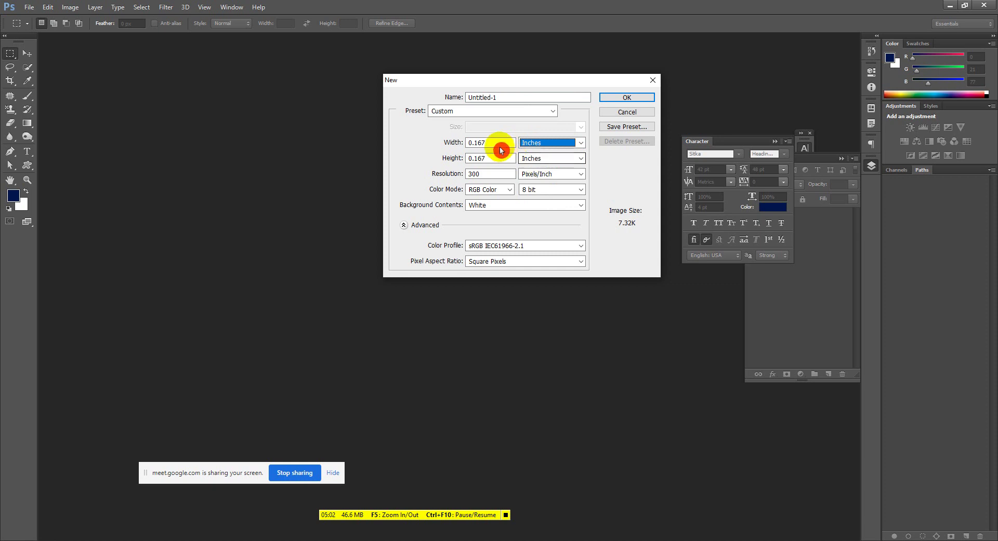
click(499, 146)
drag(499, 146, 431, 152)
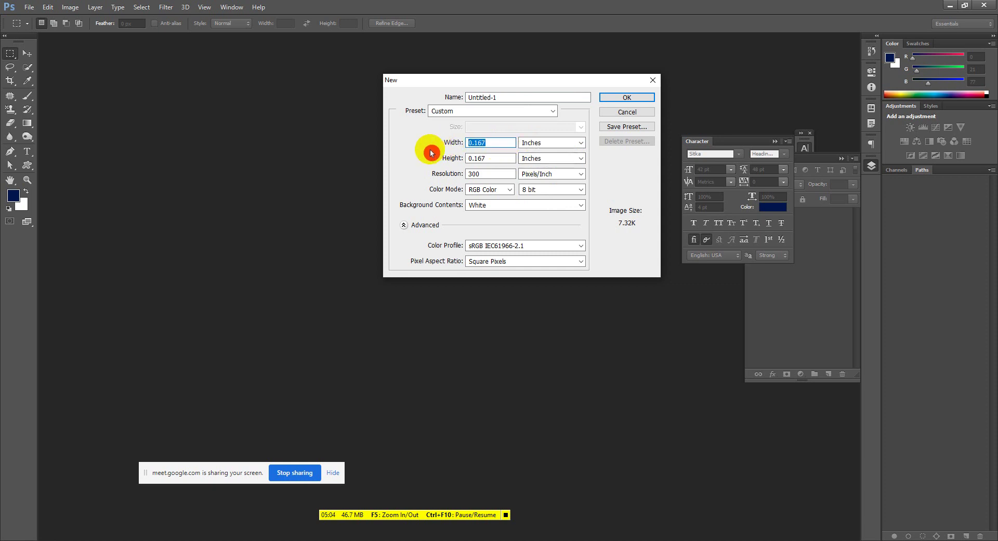
text(3.5)
drag(508, 159, 471, 158)
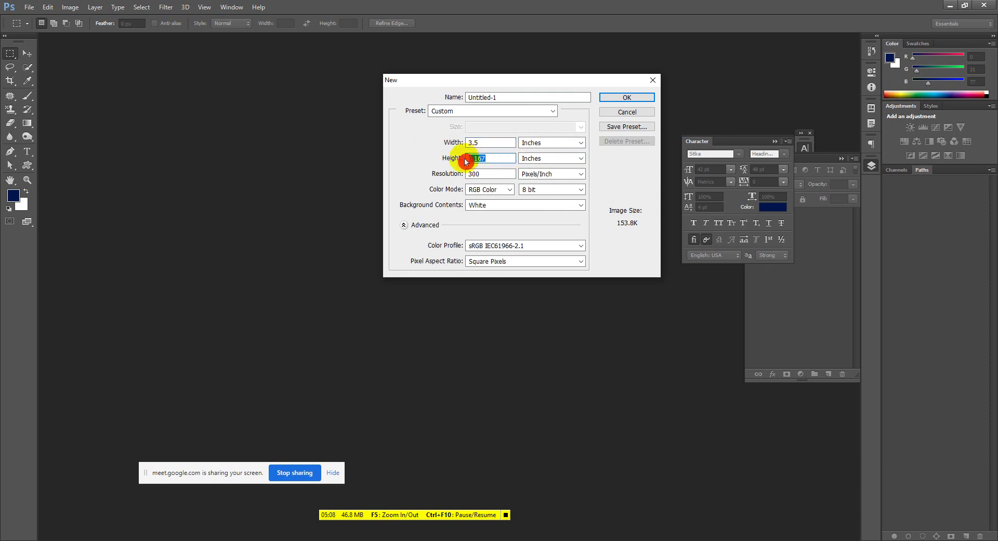
text(2)
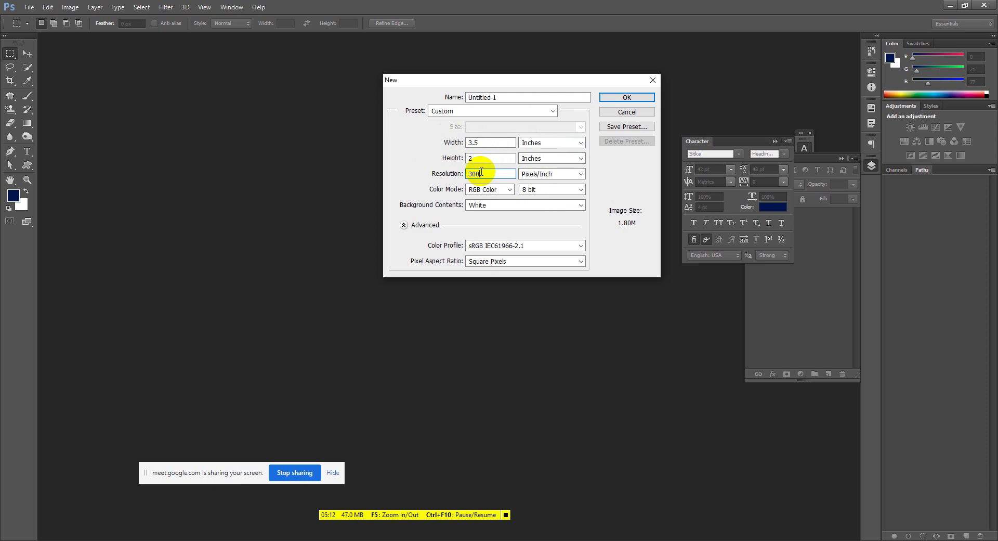
Step: Make the document CMYK, create it, collapse the Character panel, and return to Chrome
click(489, 189)
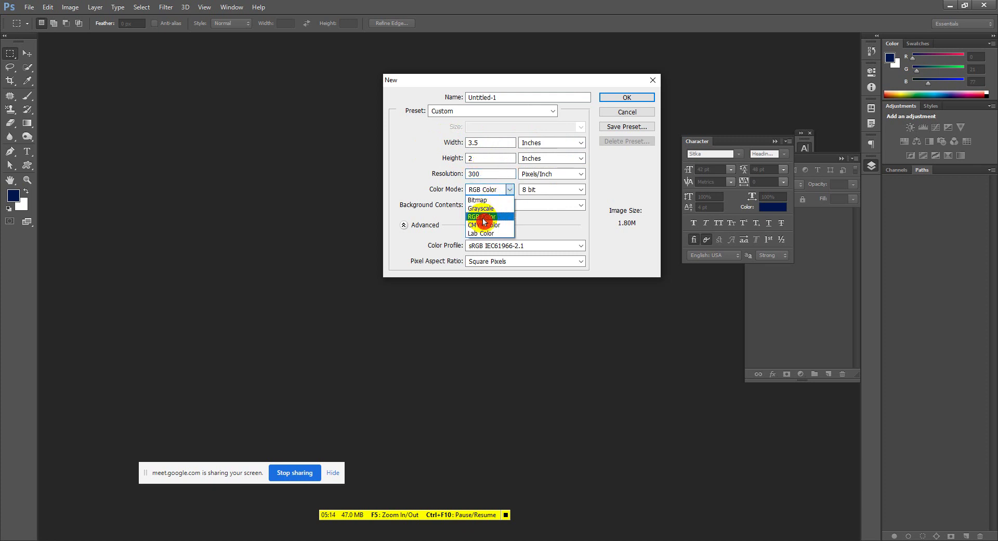
click(484, 224)
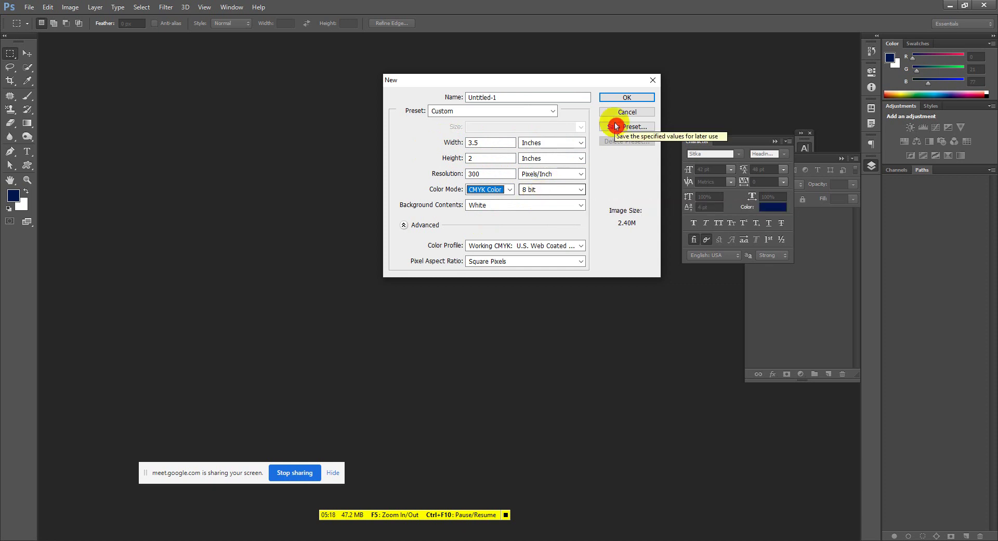
click(626, 97)
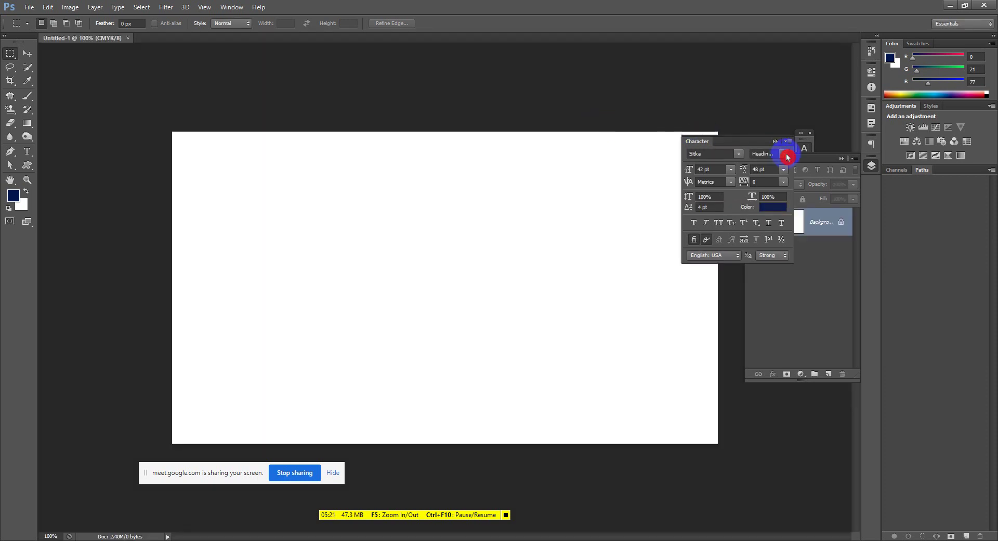
click(776, 148)
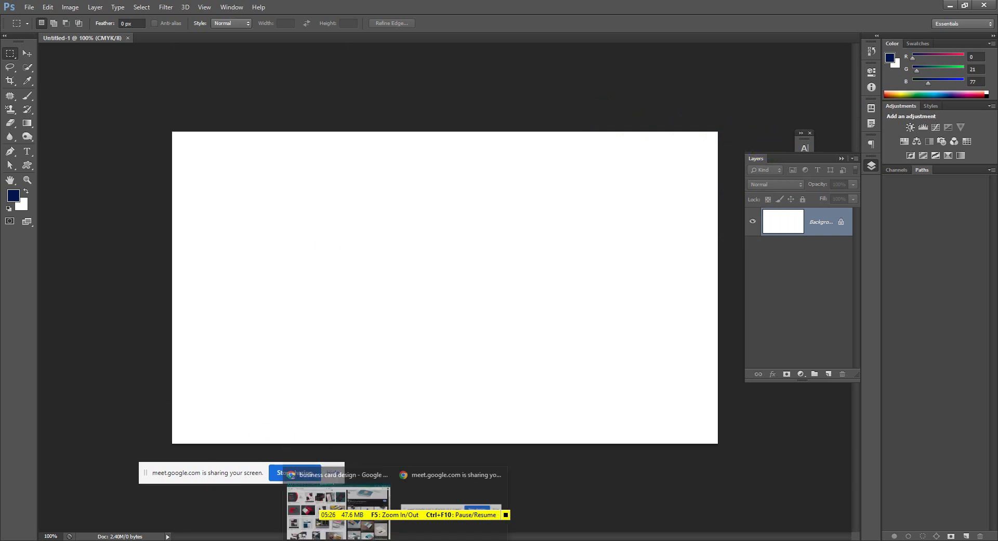
click(353, 494)
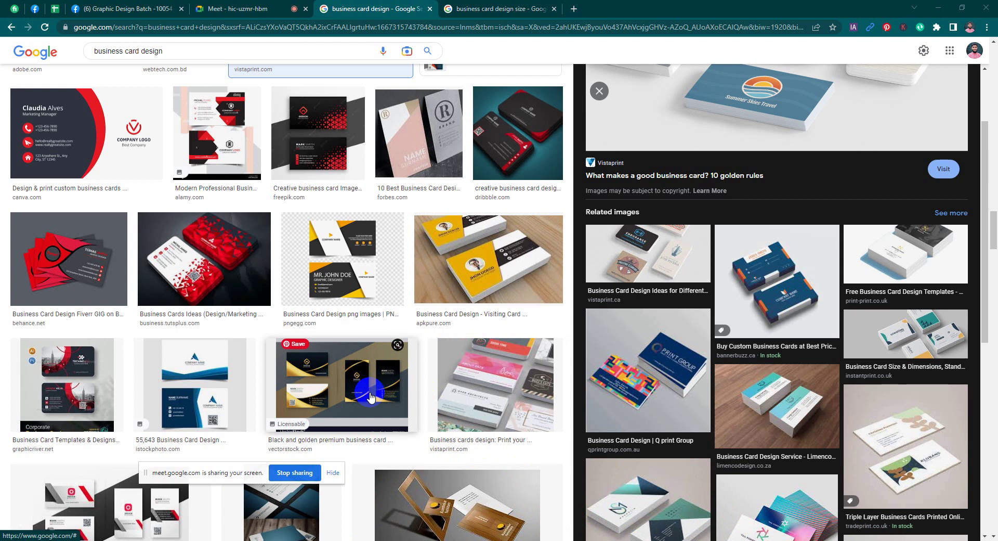
Step: View the 'business card design size' results, then open a new browser tab
click(498, 9)
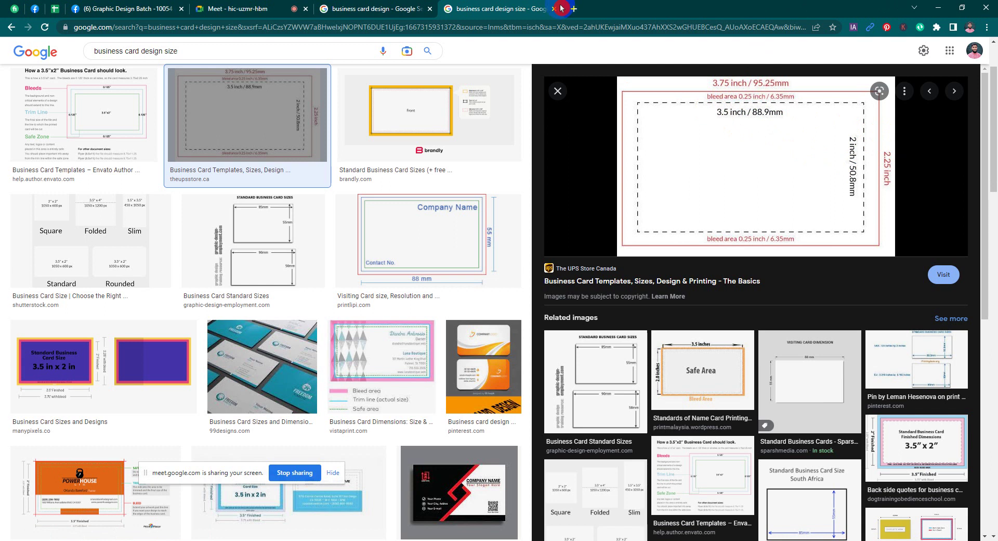
click(580, 9)
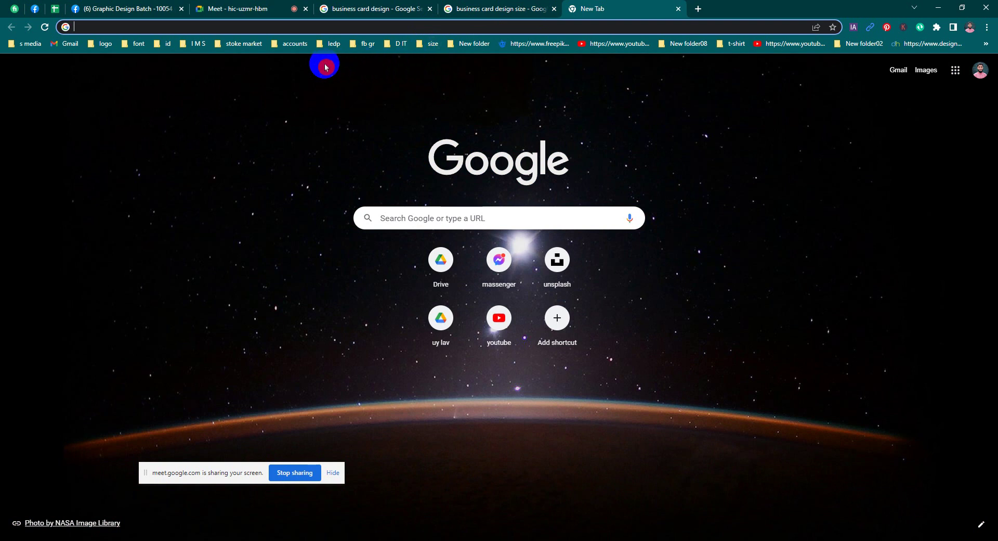
Step: Search 'graphicriver' from the address bar and open the GraphicRiver website
text(b)
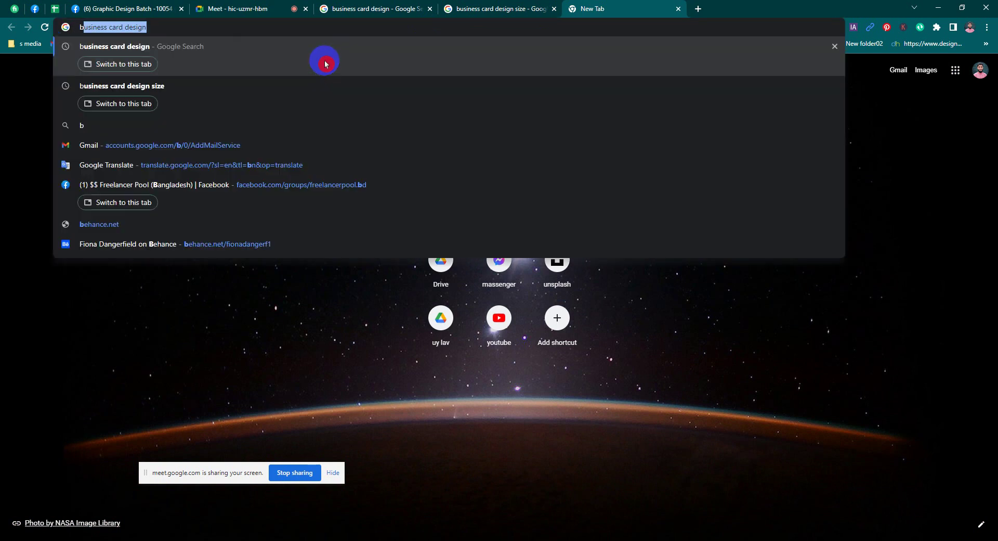
key(BackSpace)
key(BackSpace)
text(gra)
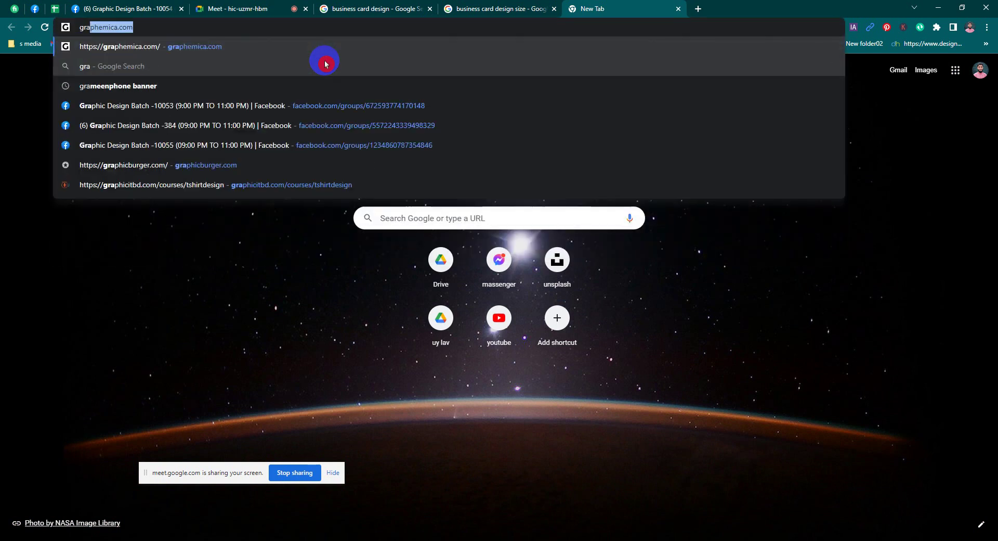
text(ph)
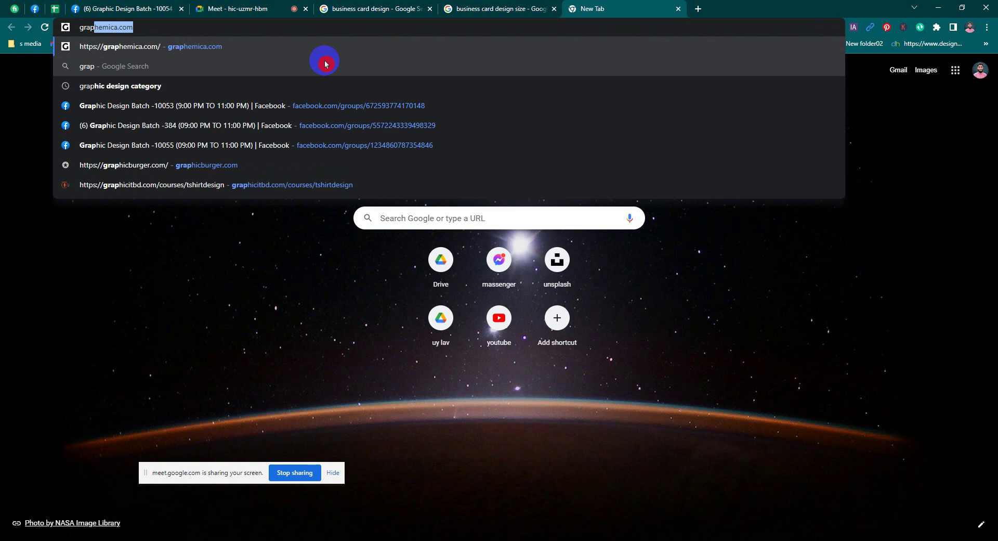
text(ic)
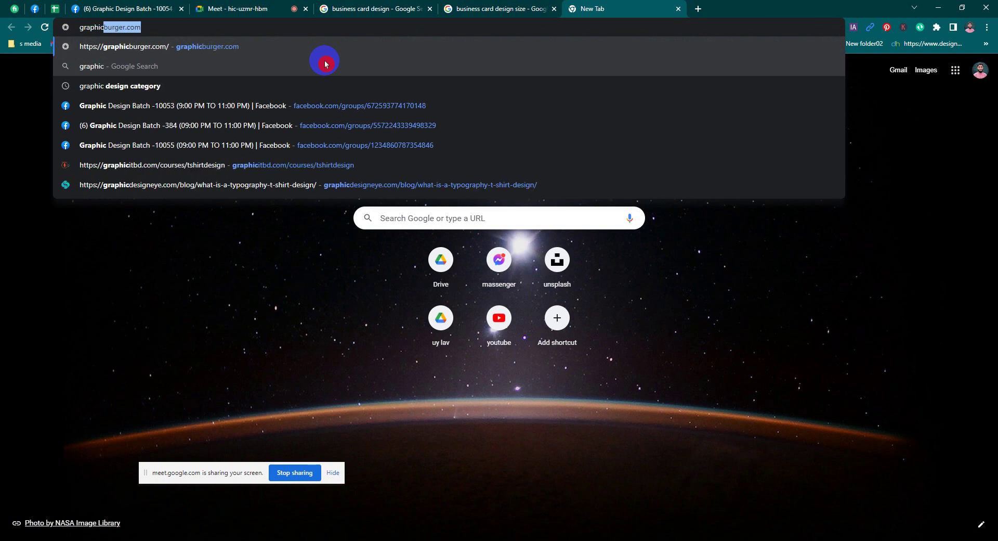
text(ri)
click(324, 63)
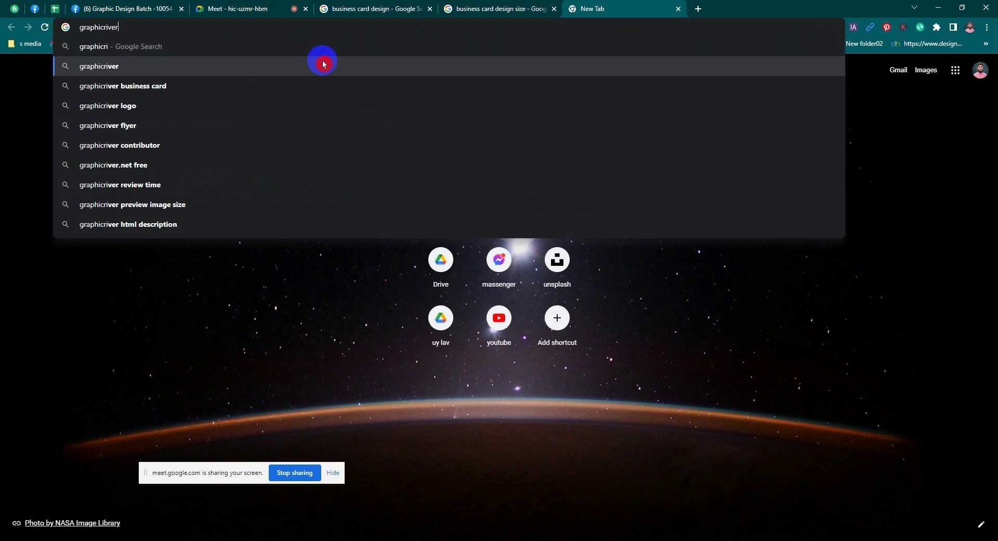
click(168, 190)
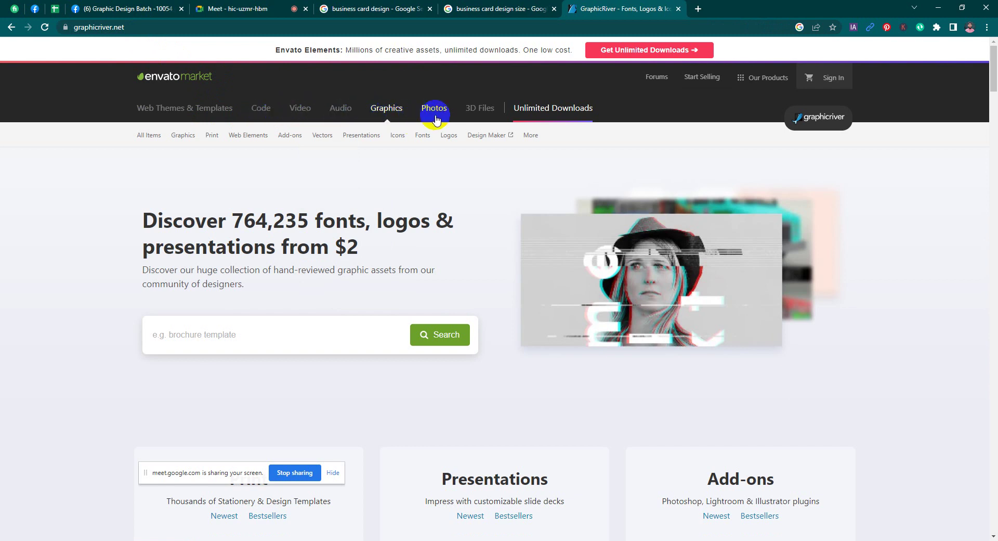
Step: Browse GraphicRiver's Graphics and Audio sections, then open the Print > Business Cards category
click(393, 111)
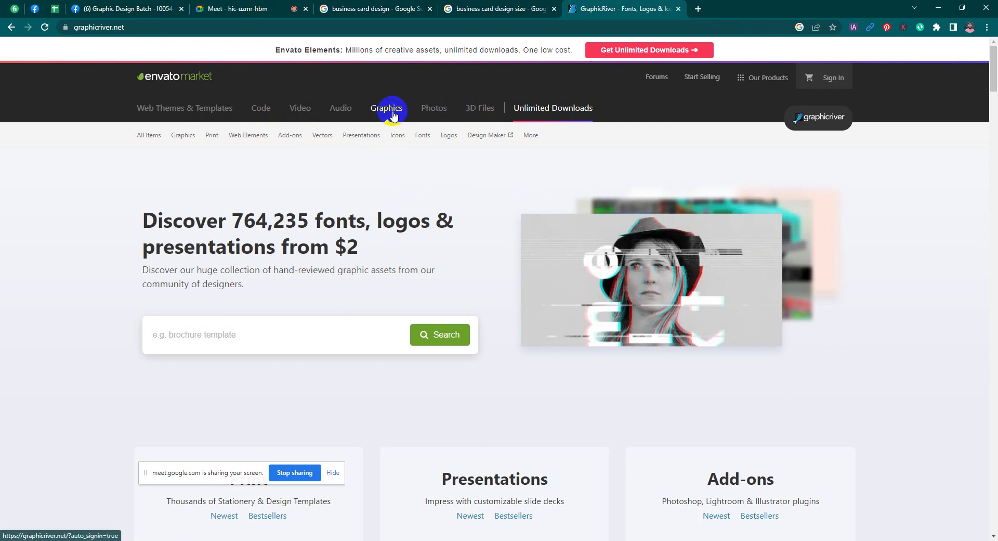
click(333, 115)
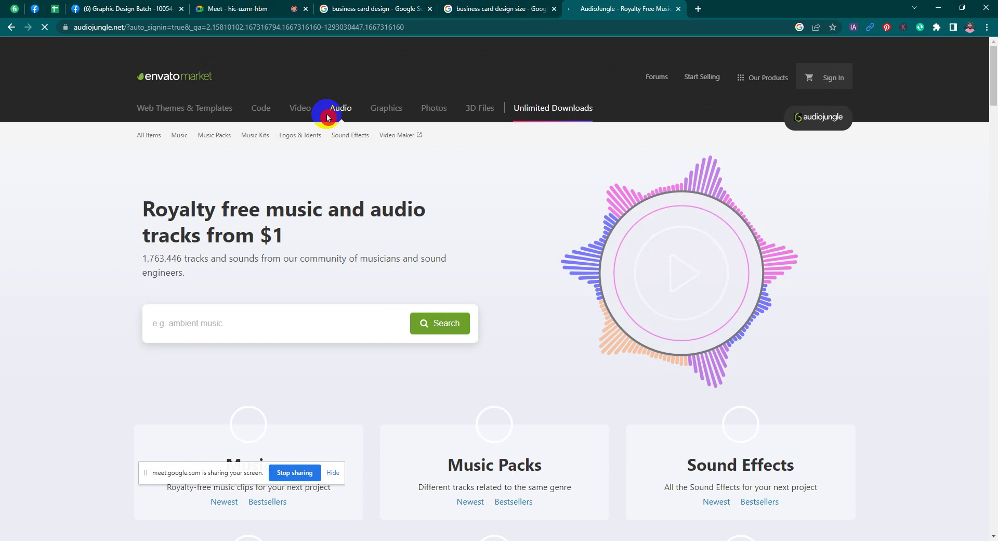
scroll(328, 179, down, 3)
scroll(328, 180, down, 4)
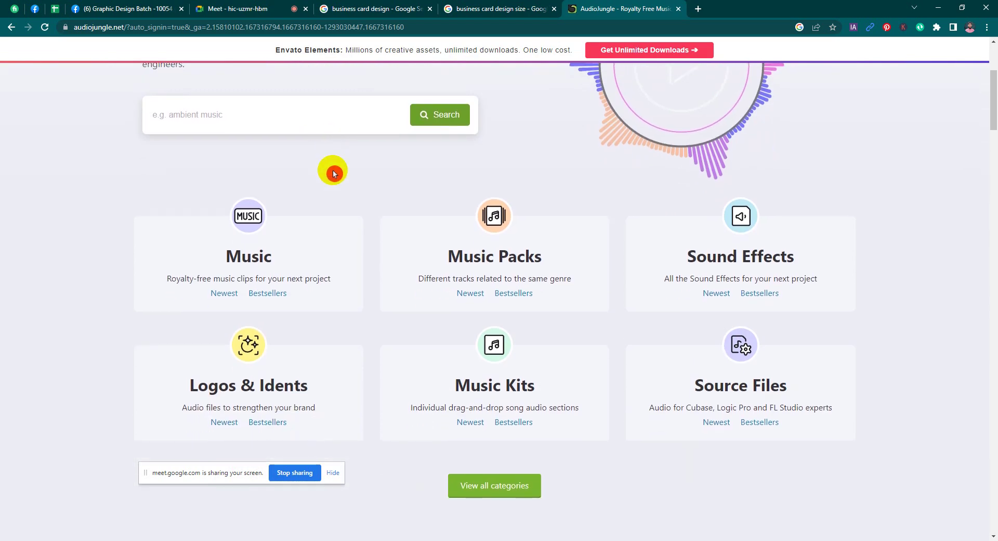
scroll(333, 174, down, 2)
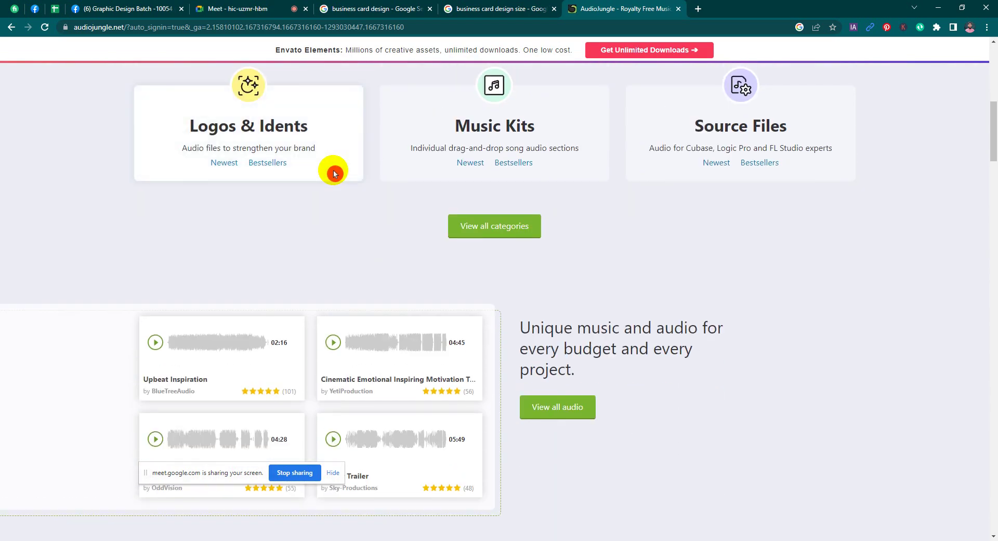
scroll(334, 173, up, 5)
scroll(335, 167, up, 3)
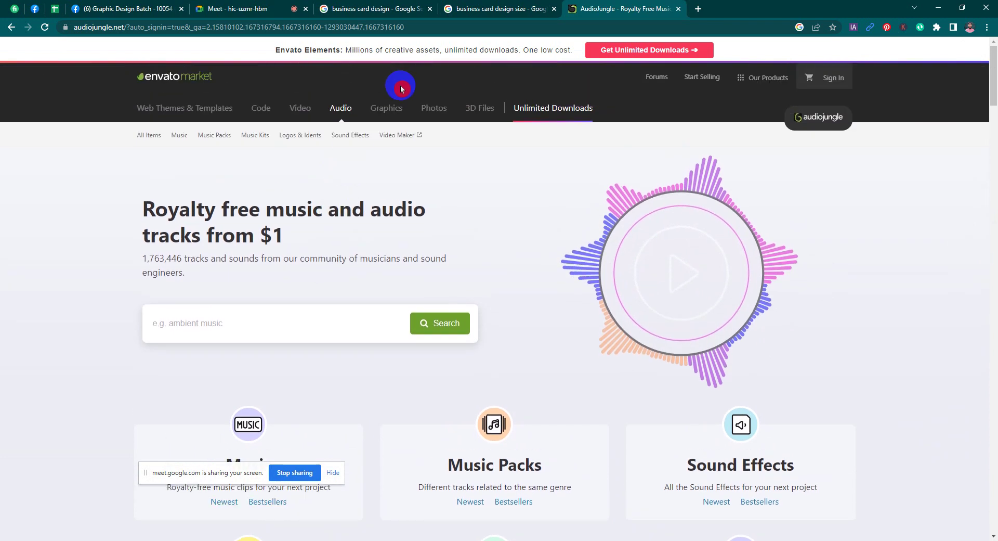
click(393, 102)
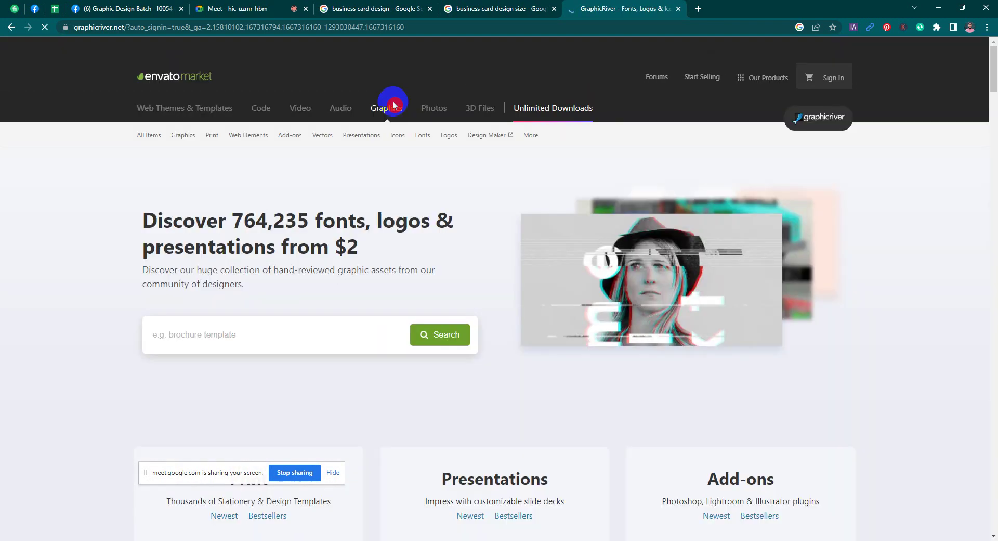
scroll(184, 297, down, 2)
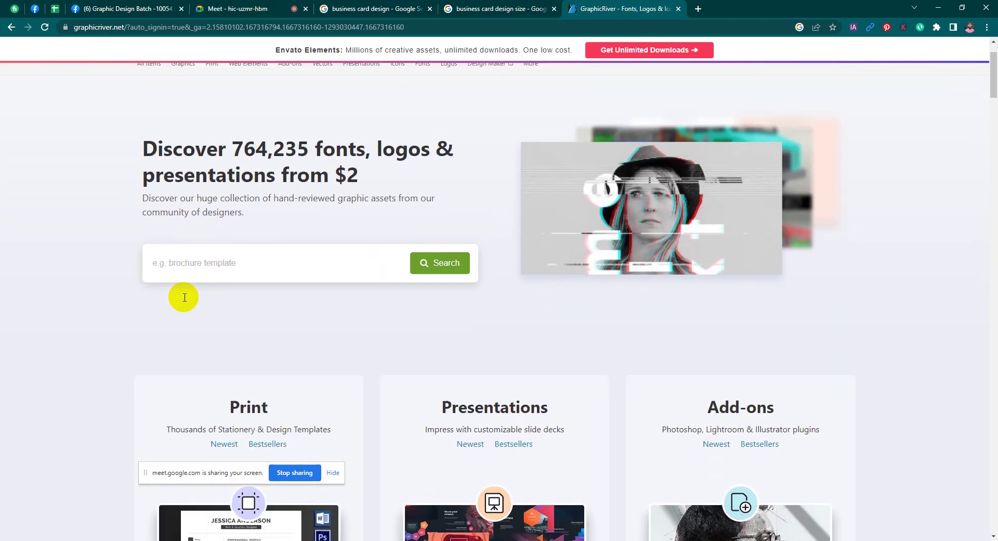
scroll(218, 226, up, 1)
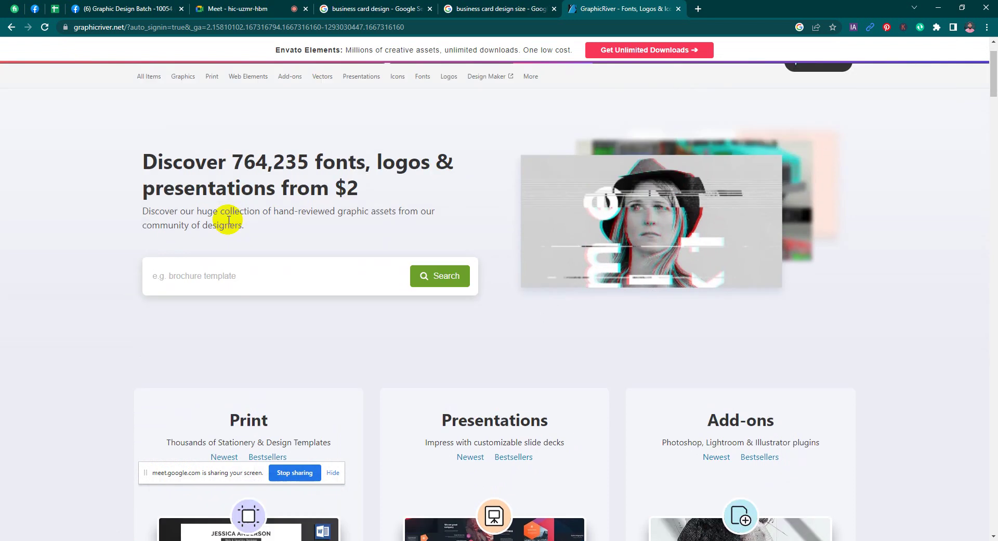
scroll(229, 220, up, 1)
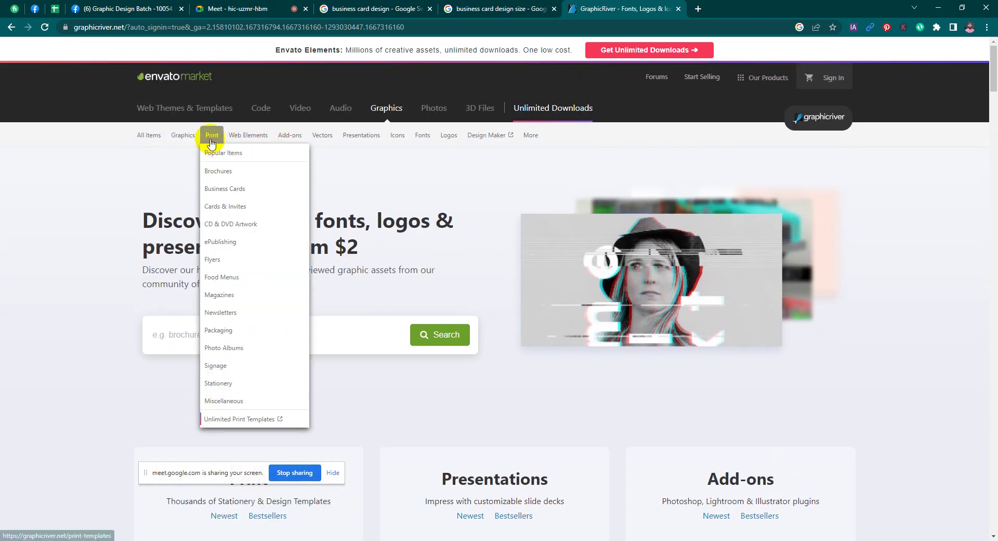
click(236, 188)
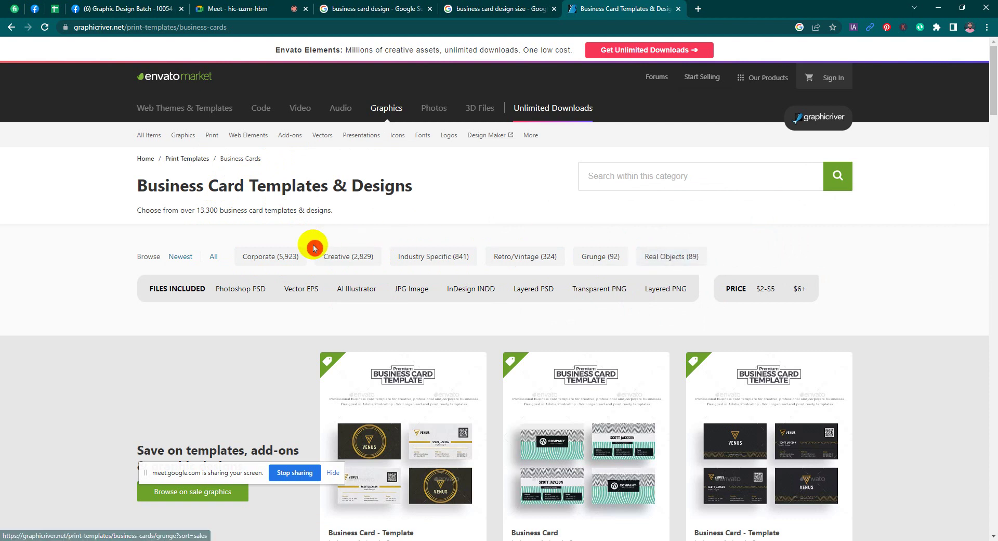
Step: Filter business card templates to Corporate (5,923, best sellers) and scroll the listing
click(657, 243)
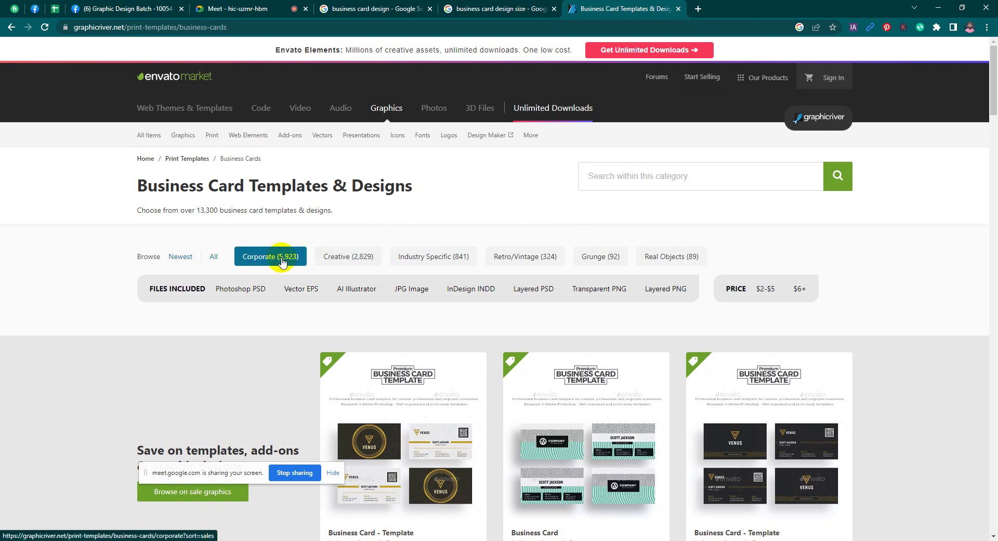
click(283, 262)
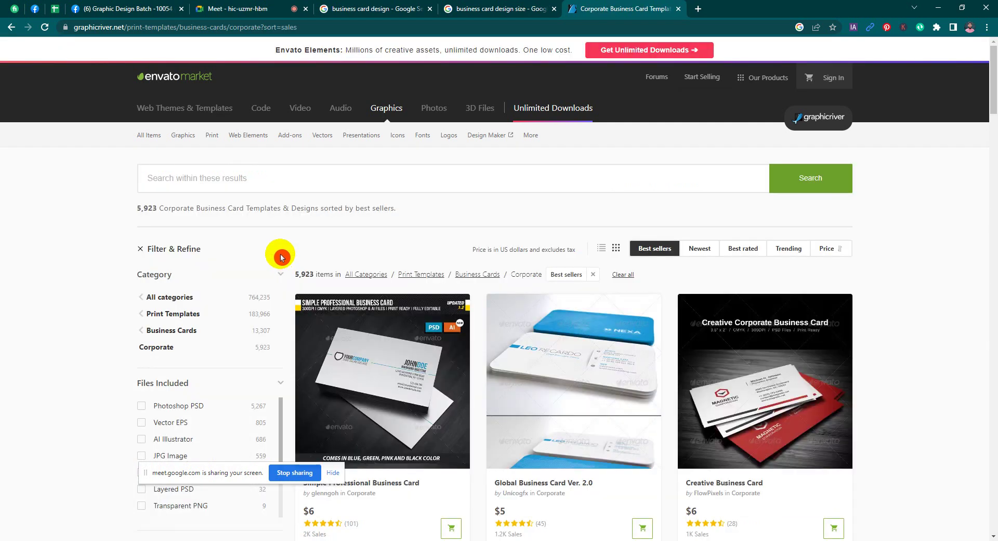
scroll(74, 262, down, 2)
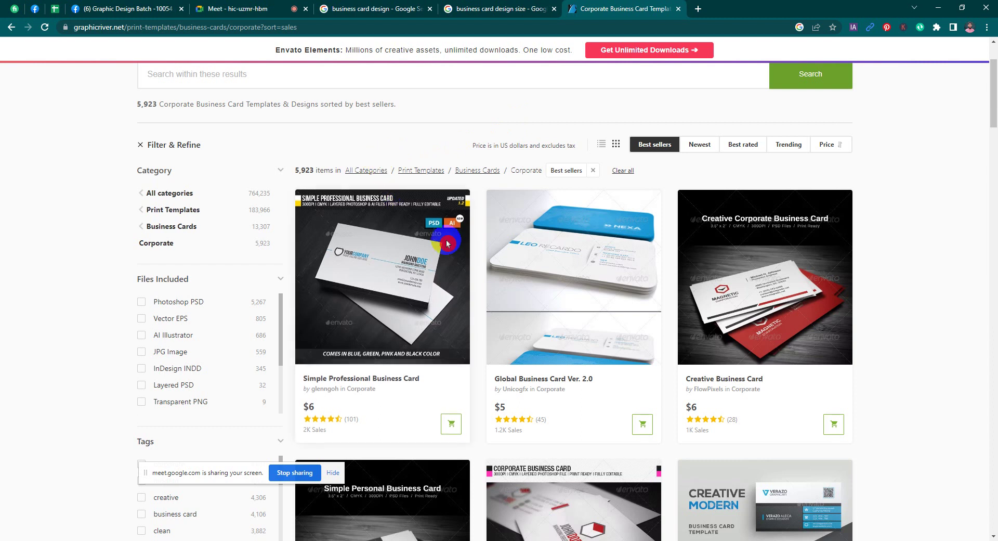
right_click(416, 149)
click(373, 132)
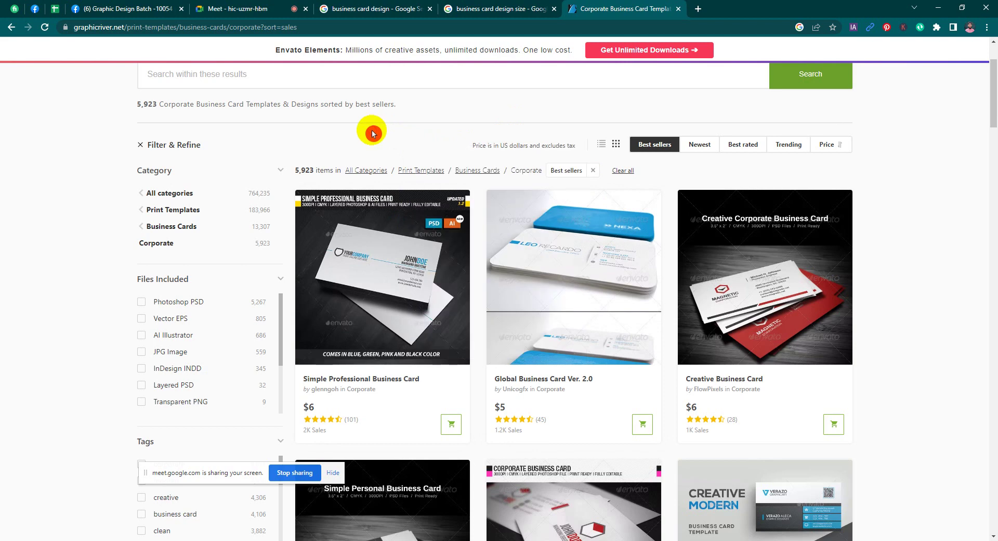
mouse_move(993, 101)
mouse_down()
mouse_move(994, 155)
mouse_move(992, 100)
mouse_up()
scroll(591, 237, down, 1)
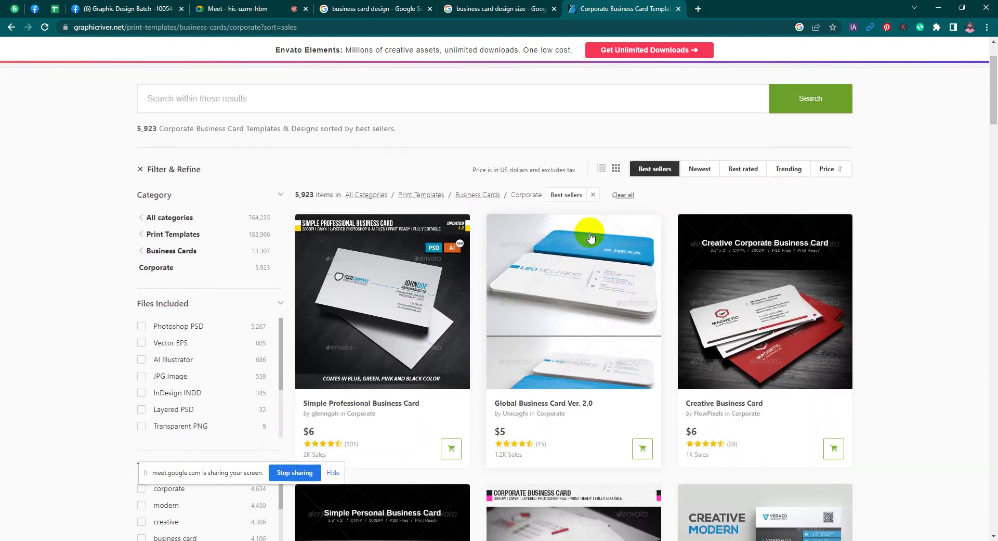
scroll(591, 236, down, 3)
Step: Open Corporate Business Card 07 and the Business Card template in new tabs
right_click(779, 347)
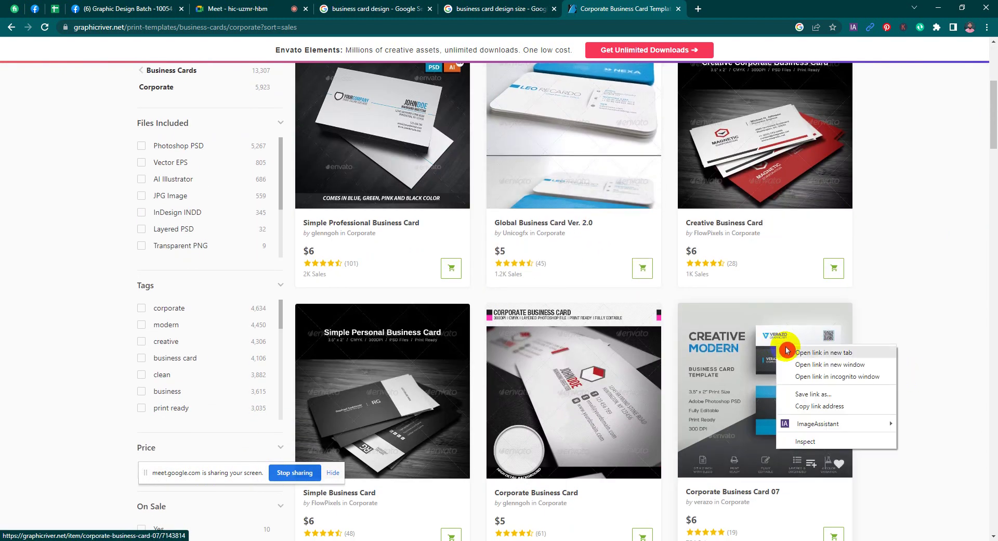
click(802, 353)
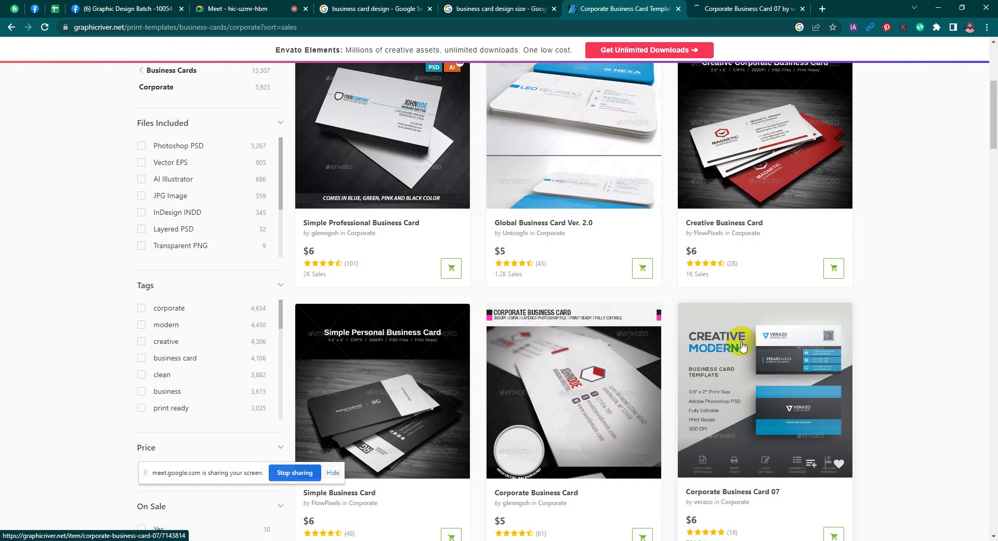
scroll(723, 338, down, 2)
scroll(697, 311, down, 5)
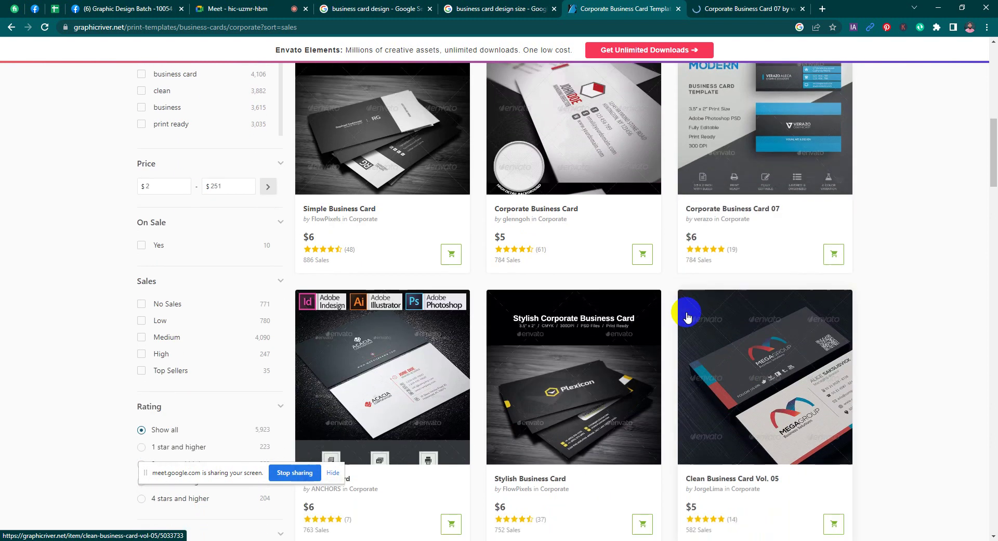
right_click(383, 284)
click(399, 290)
scroll(475, 290, down, 1)
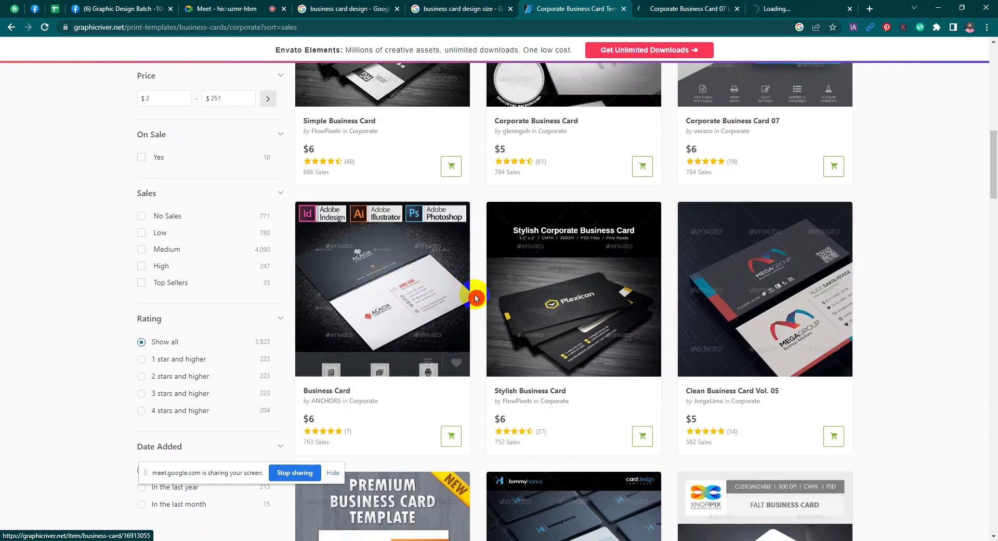
scroll(475, 290, down, 3)
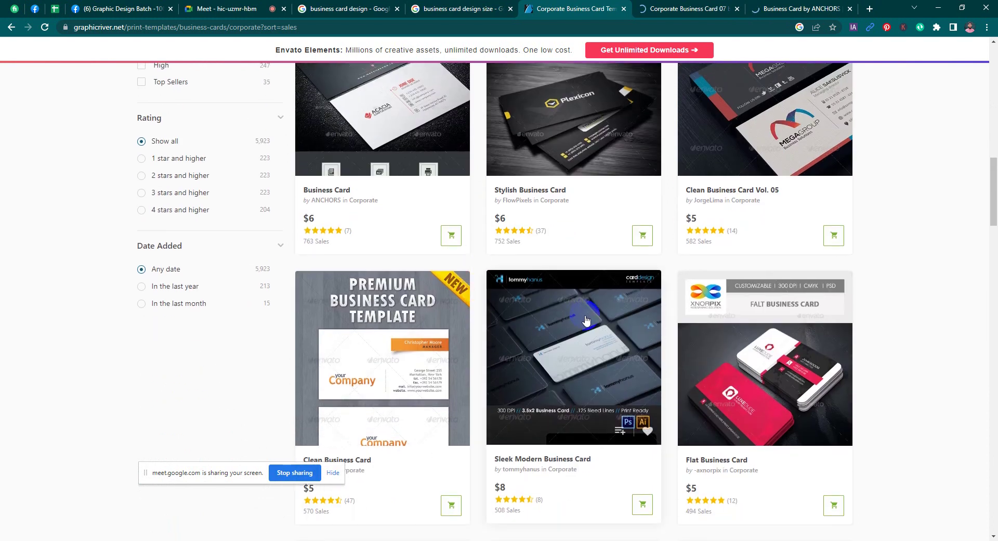
scroll(499, 296, down, 2)
scroll(520, 306, down, 3)
scroll(537, 315, down, 2)
scroll(537, 316, down, 4)
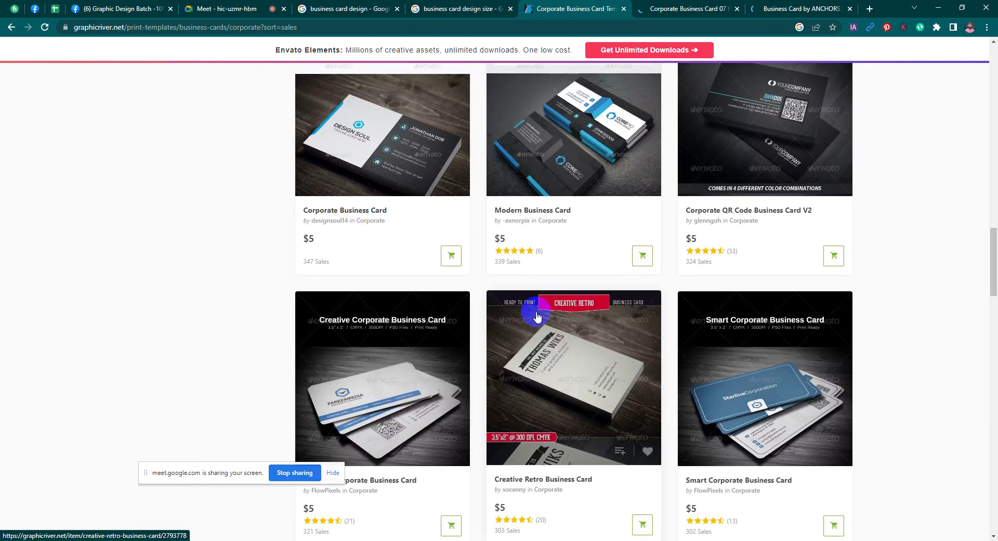
Step: Open Corporate, Abstract Corporate and Clean Business Card templates in new tabs, then view Card 07
right_click(386, 116)
click(411, 113)
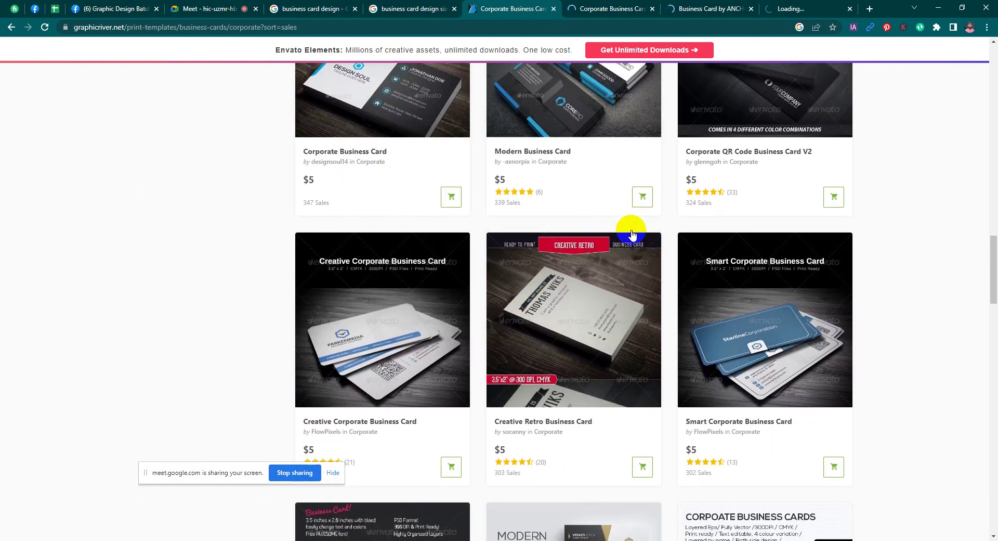
scroll(635, 223, down, 4)
scroll(631, 239, down, 3)
right_click(760, 248)
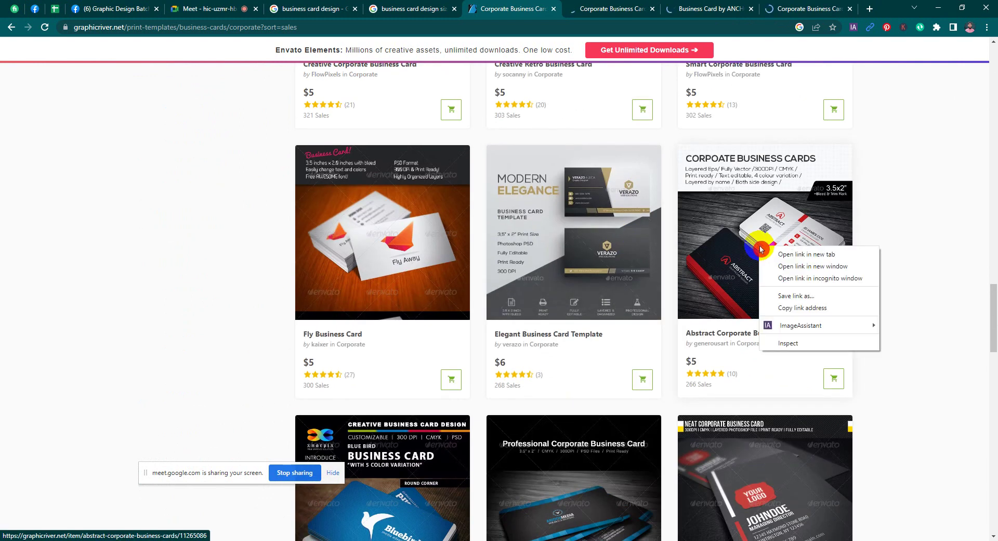
click(774, 254)
scroll(774, 254, down, 2)
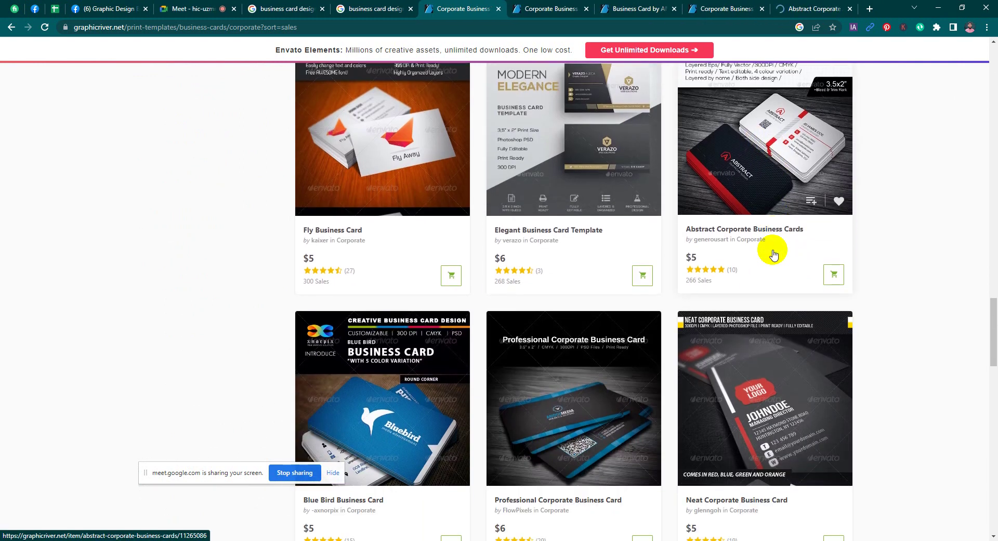
scroll(772, 251, down, 1)
scroll(782, 262, down, 1)
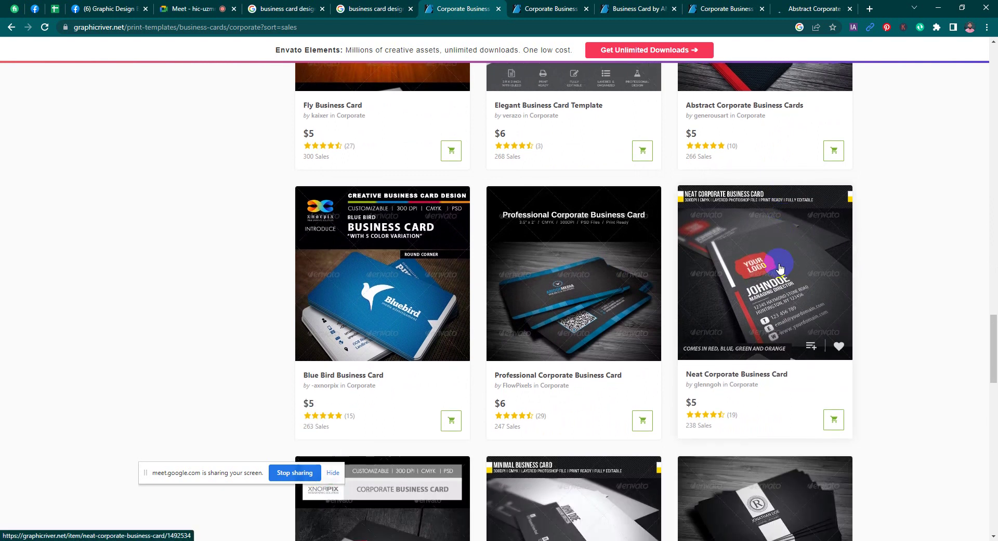
scroll(777, 265, down, 3)
scroll(773, 259, down, 3)
scroll(767, 255, down, 3)
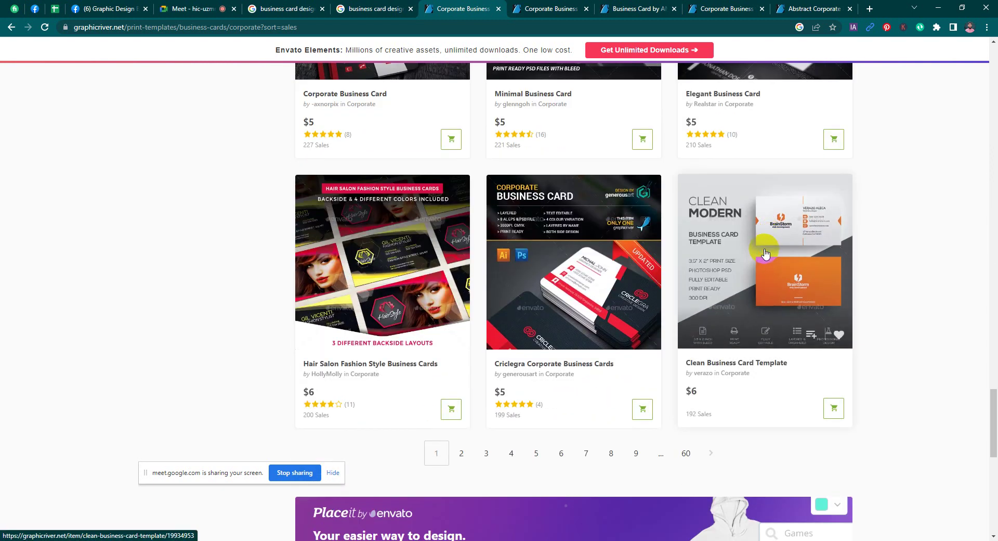
right_click(765, 254)
click(780, 258)
scroll(892, 251, down, 2)
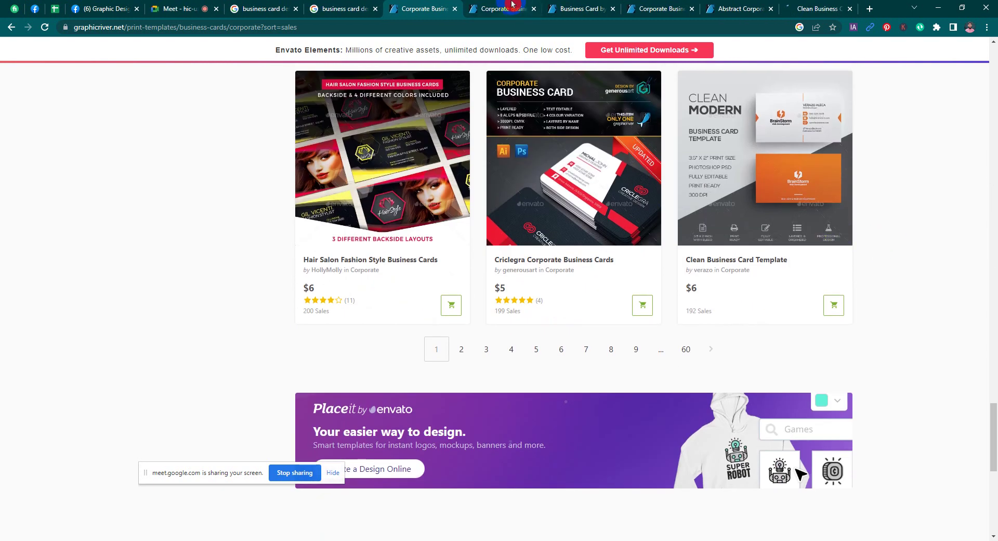
click(512, 4)
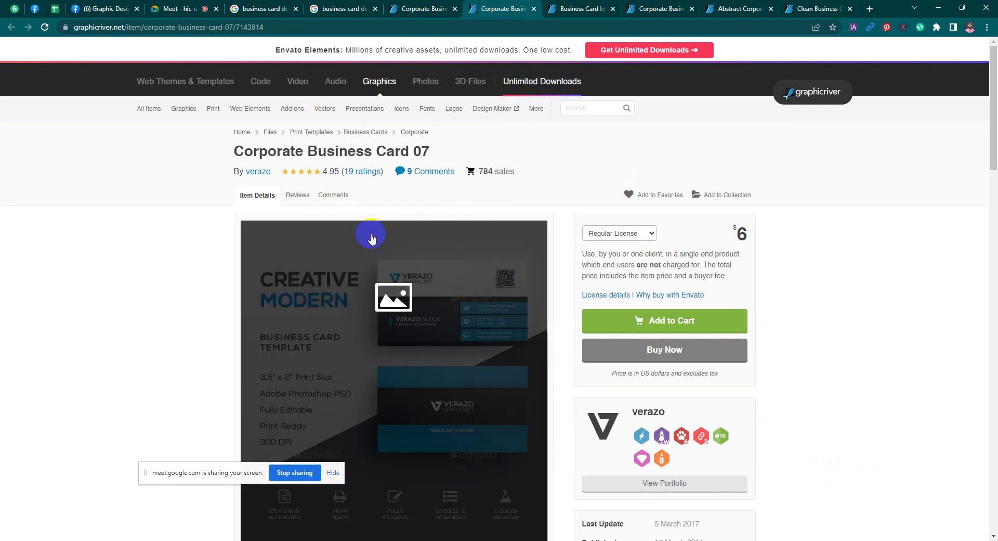
scroll(676, 312, down, 2)
scroll(659, 284, up, 1)
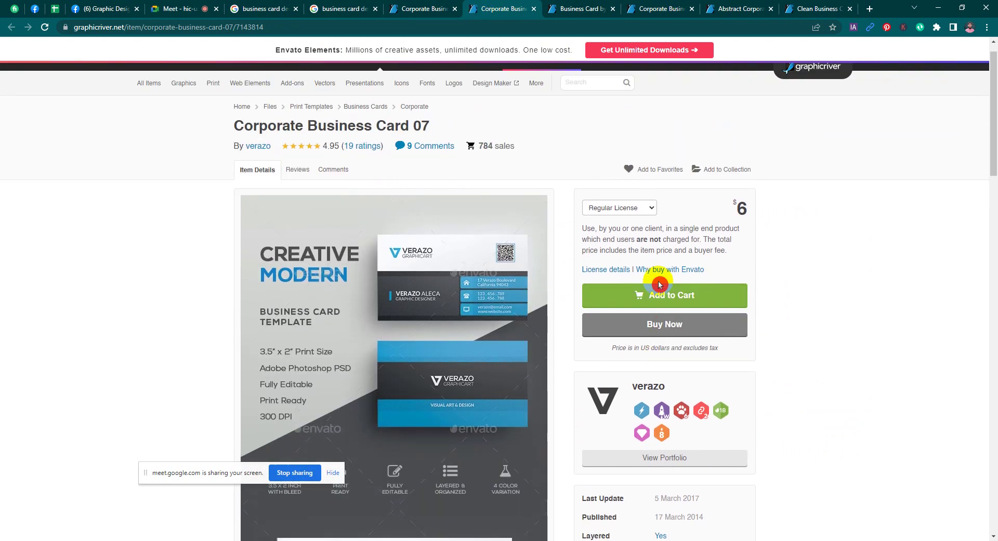
scroll(660, 284, up, 1)
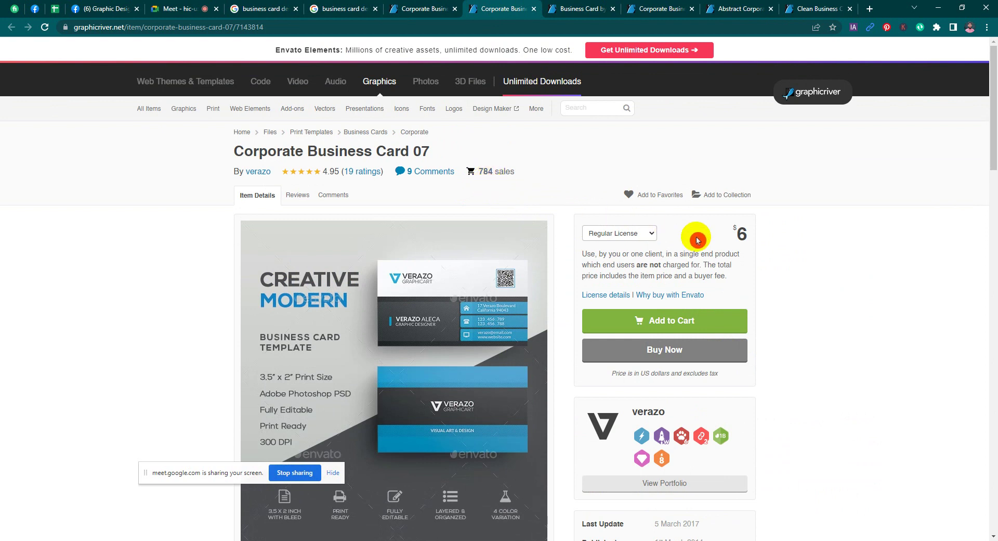
click(736, 234)
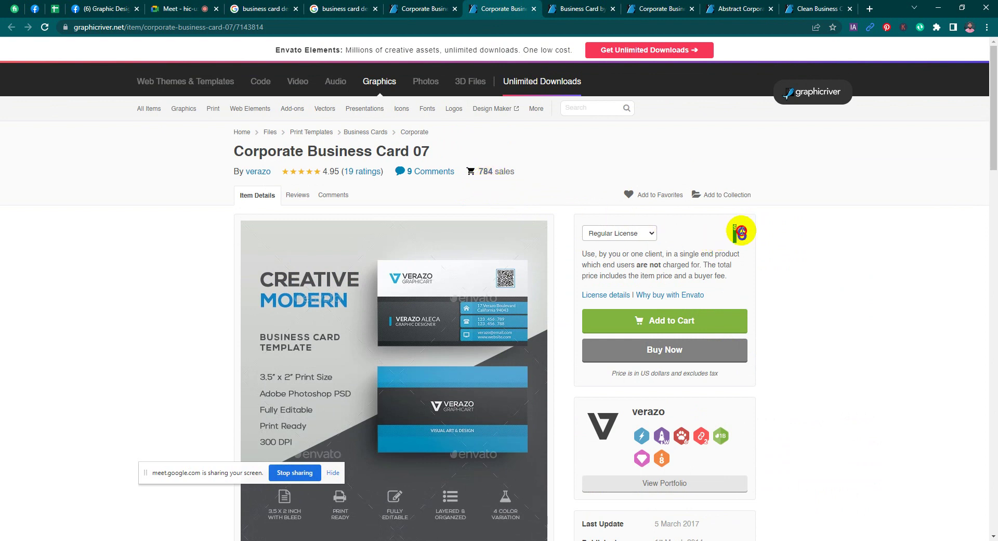
scroll(784, 227, down, 5)
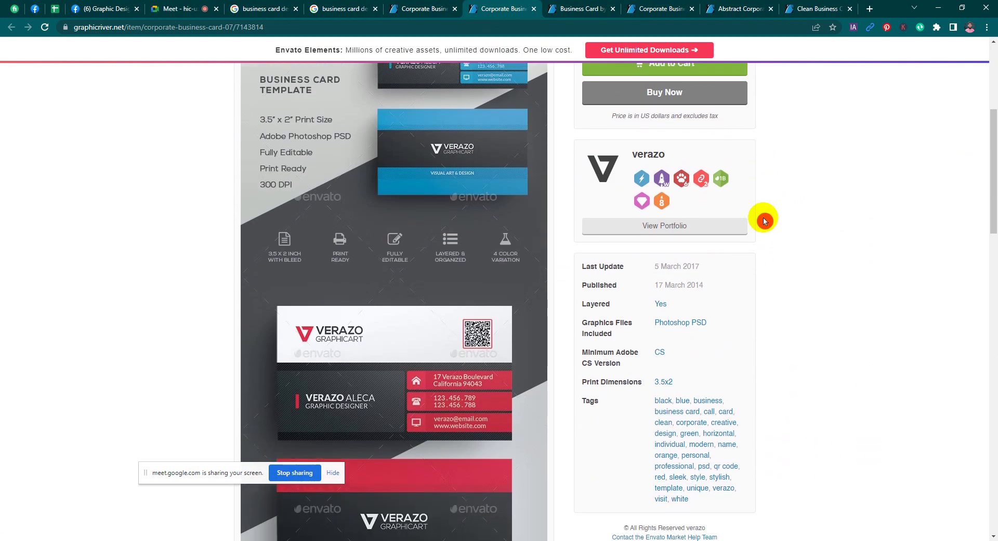
scroll(763, 280, down, 3)
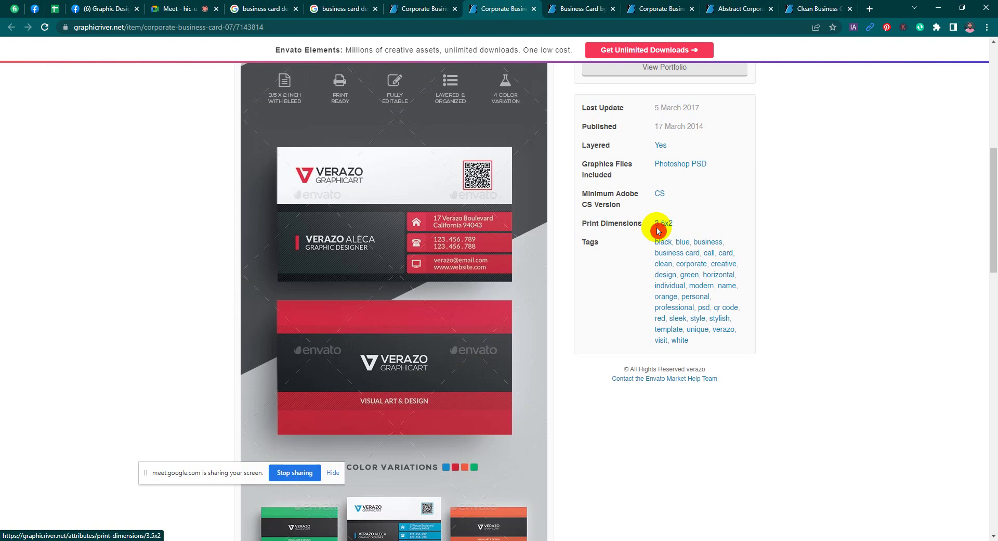
scroll(669, 278, down, 2)
scroll(627, 290, down, 5)
scroll(627, 290, down, 4)
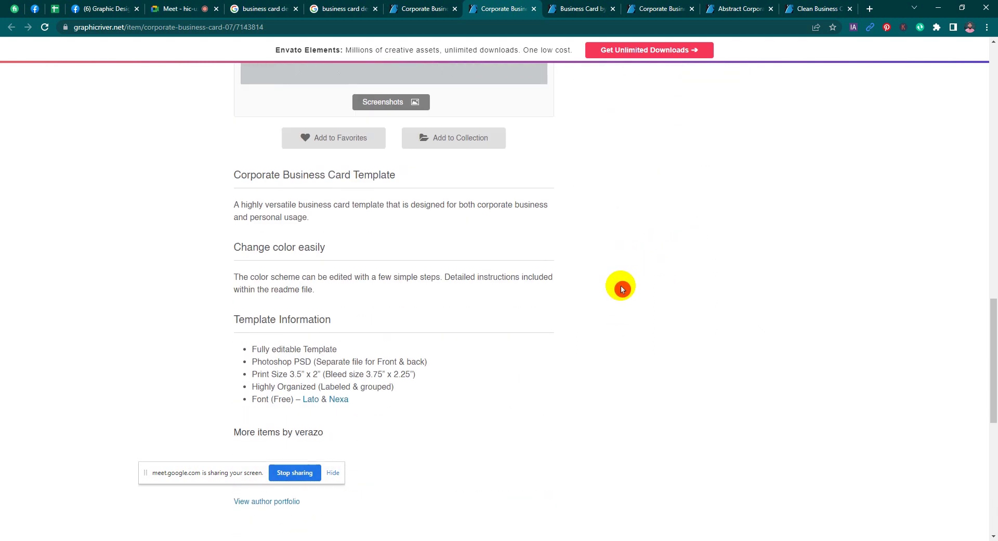
scroll(622, 287, down, 4)
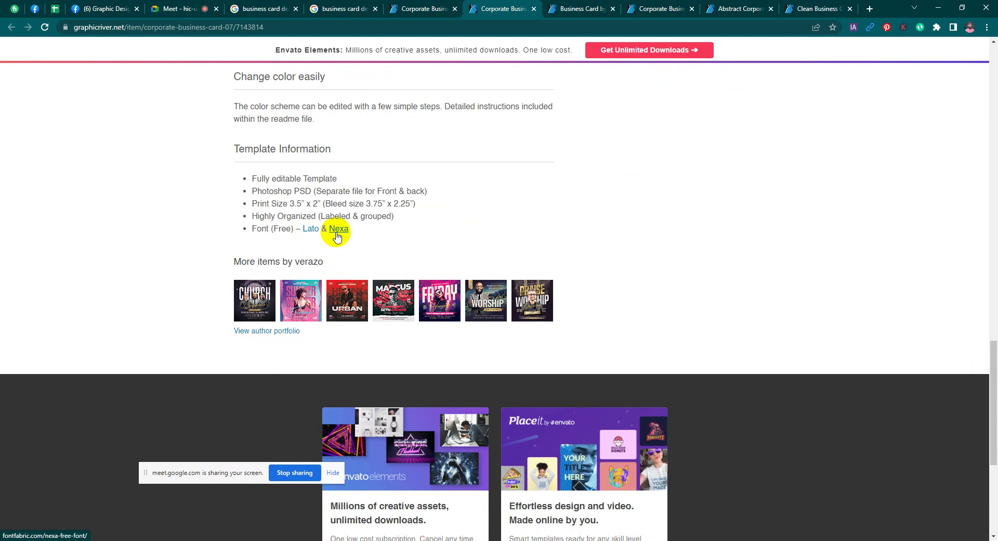
click(292, 5)
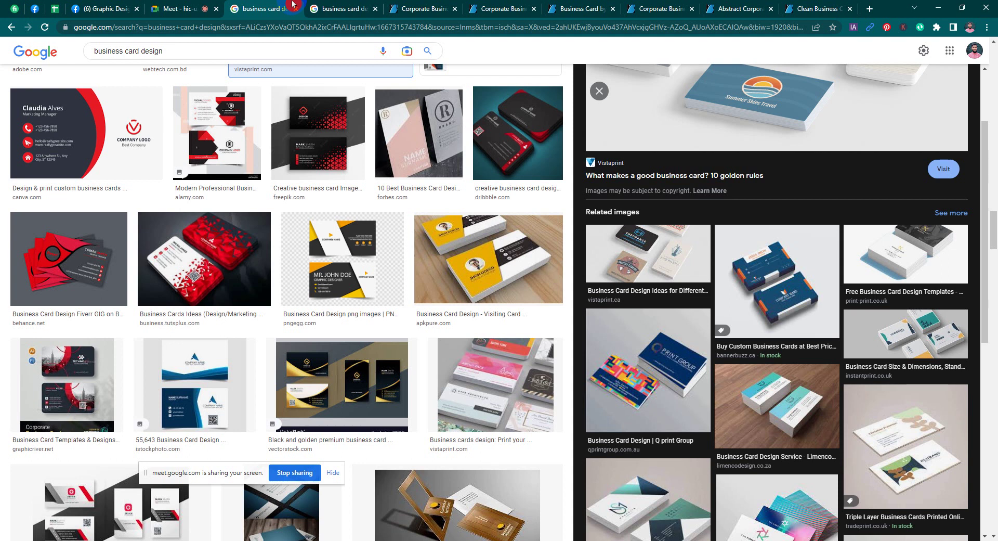
click(499, 9)
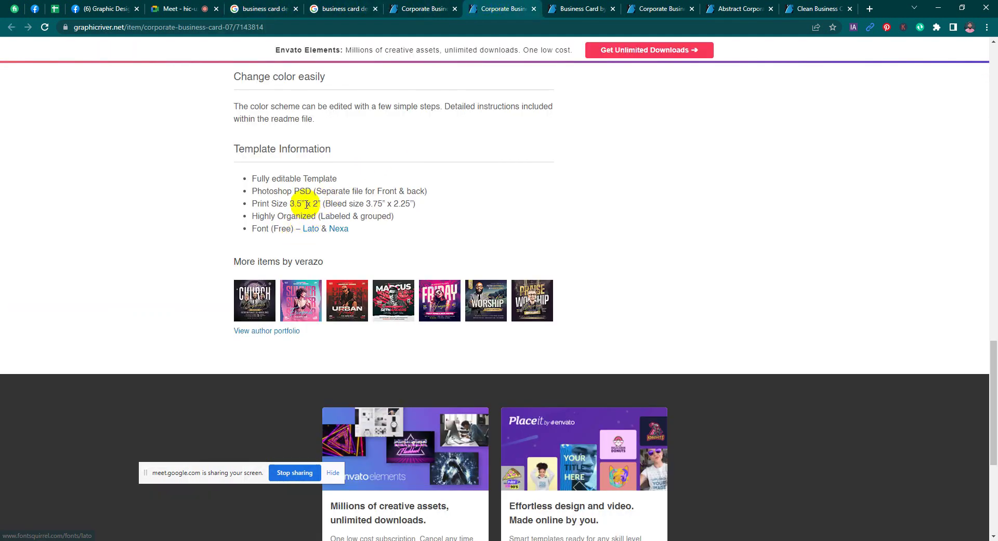
drag(987, 349, 993, 55)
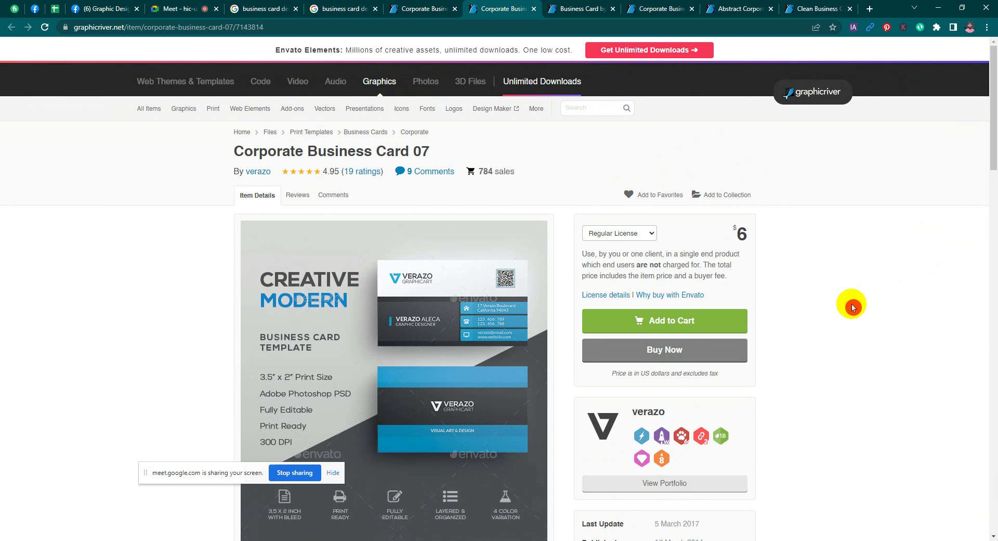
Step: Return to the Google Images 'business card design' tab and scroll up the results
click(259, 9)
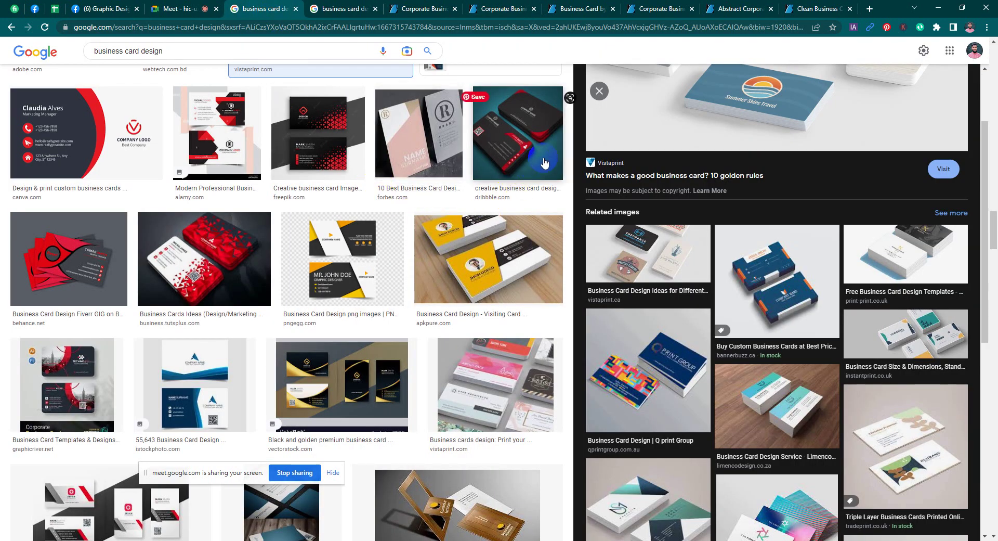
scroll(563, 143, up, 3)
scroll(563, 143, up, 4)
scroll(564, 143, up, 1)
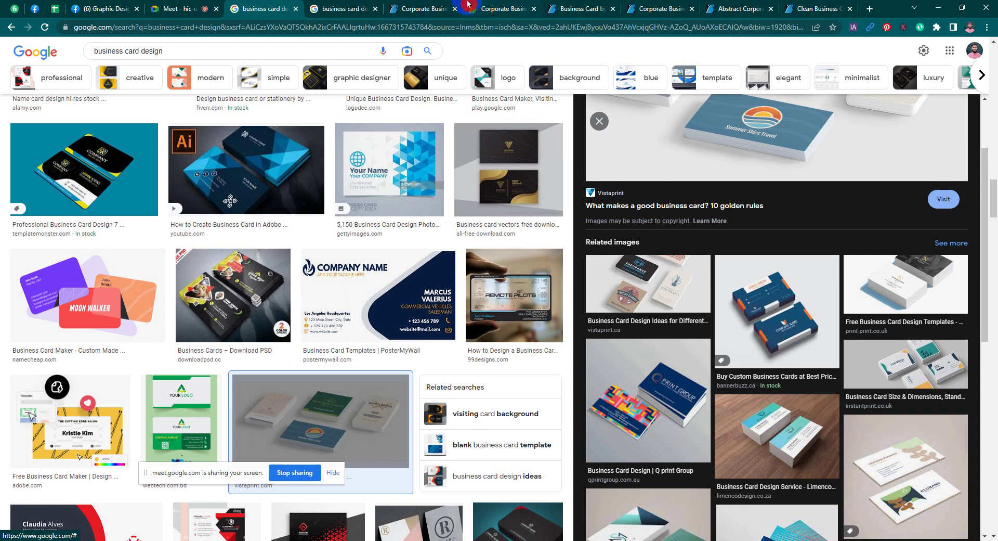
Step: Return to the Corporate Business Card 07 page and enlarge its preview to image 1 of 3
click(502, 9)
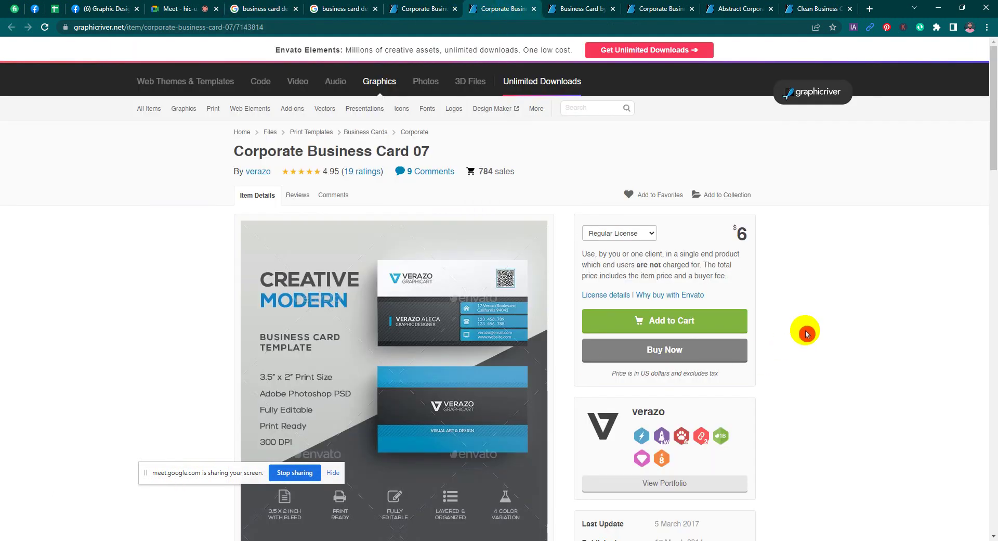
scroll(785, 282, down, 3)
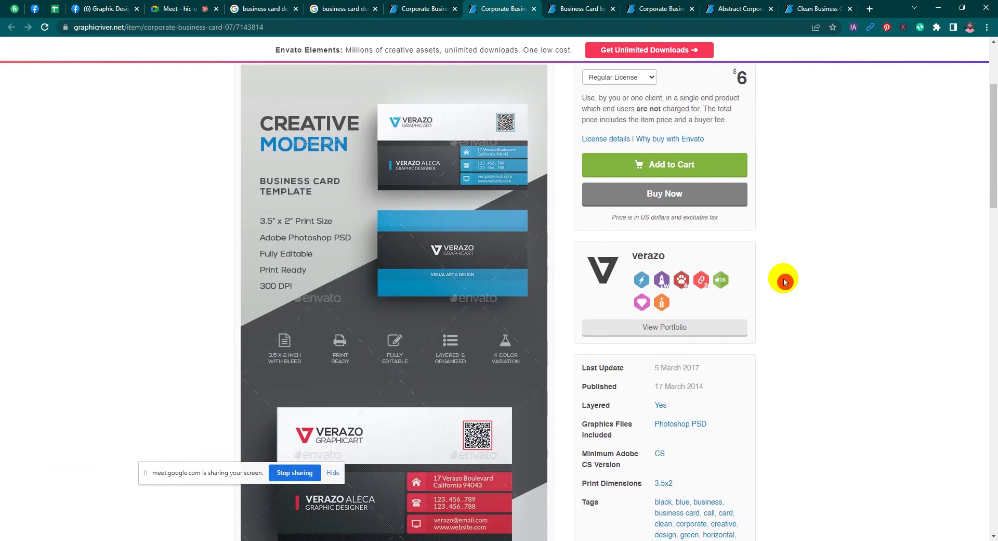
click(457, 185)
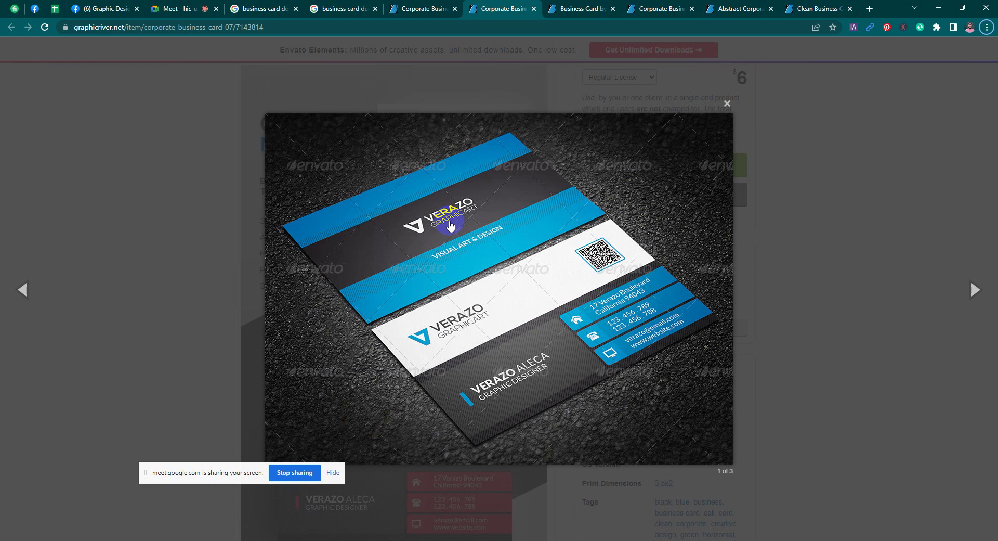
Step: Close the enlarged preview and scroll down to the Template Information section
click(726, 106)
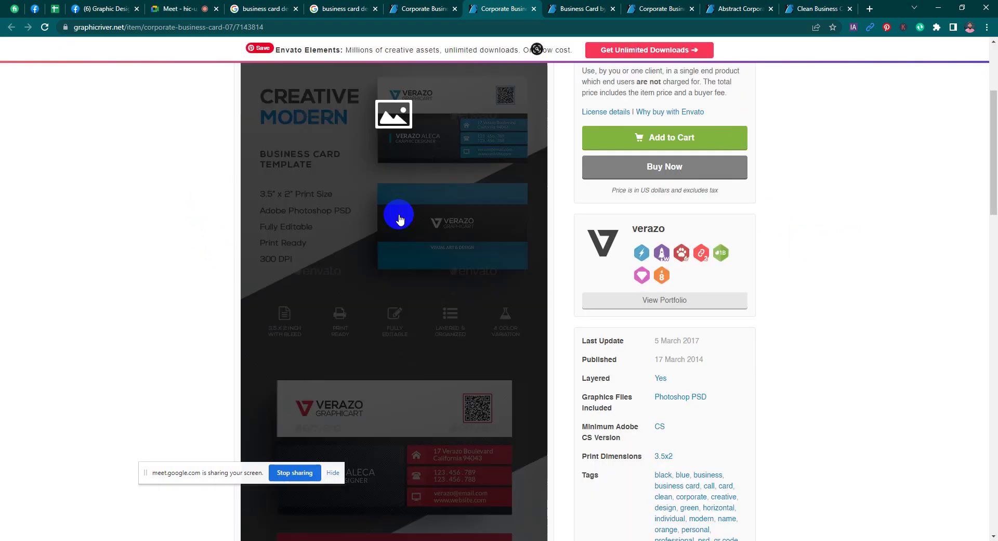
scroll(614, 342, down, 3)
scroll(614, 342, down, 2)
scroll(610, 341, down, 6)
scroll(598, 337, down, 4)
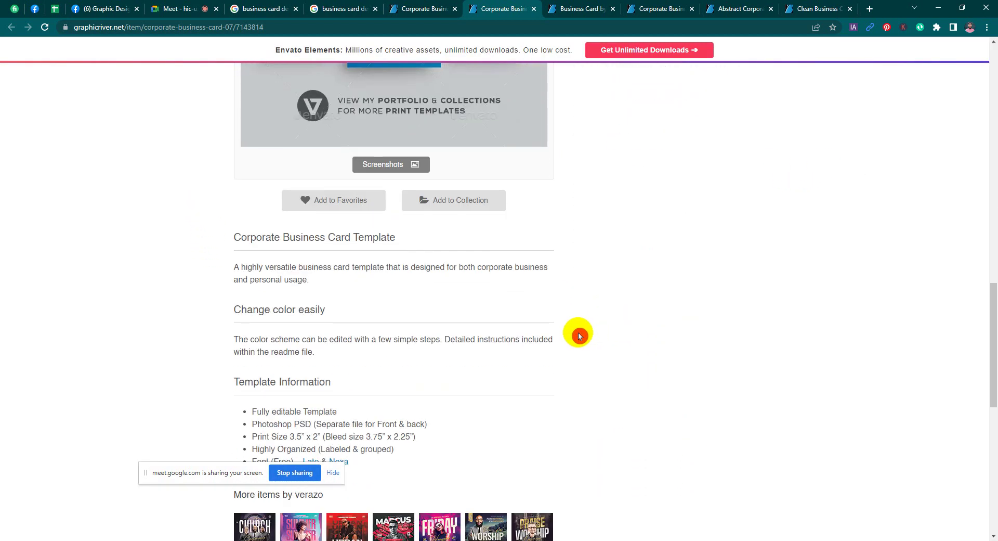
scroll(450, 354, down, 1)
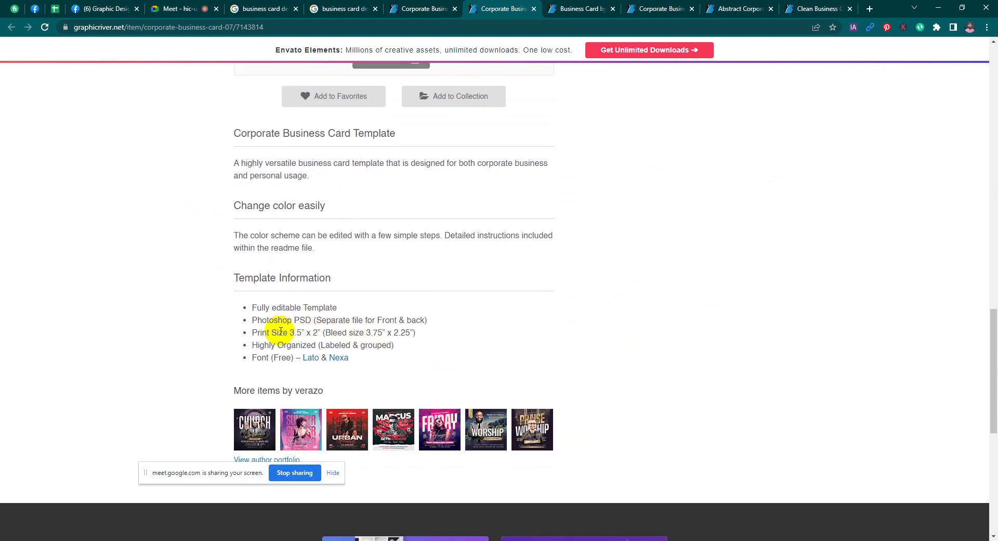
Step: Highlight the 3.5" x 2" print size and the 3.75" x 2.25" bleed size
drag(285, 332, 414, 332)
click(318, 334)
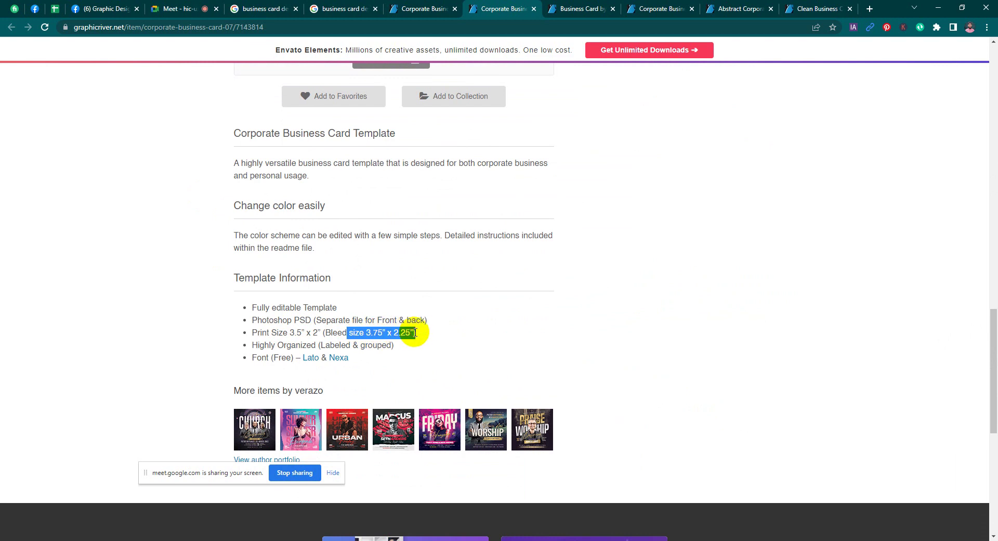
drag(414, 332, 428, 335)
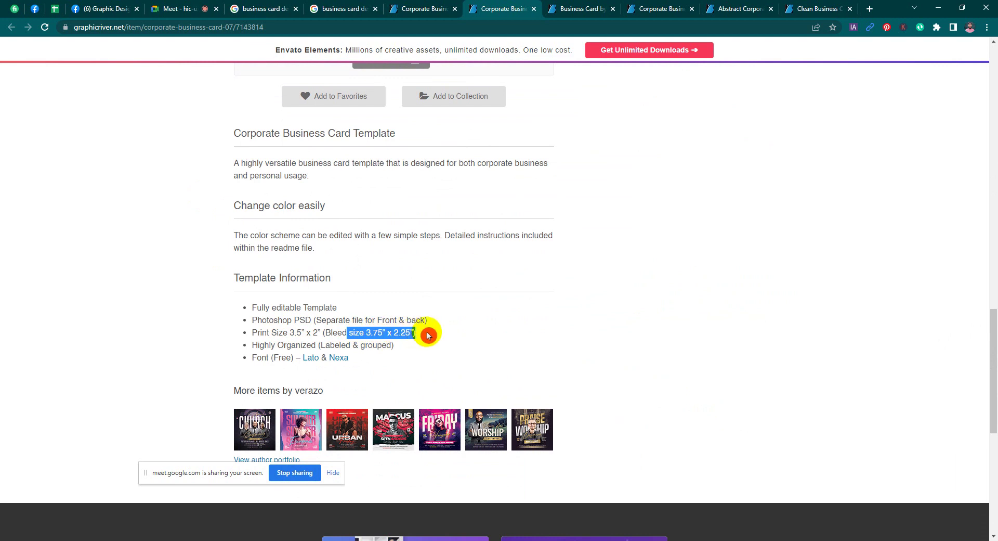
click(328, 333)
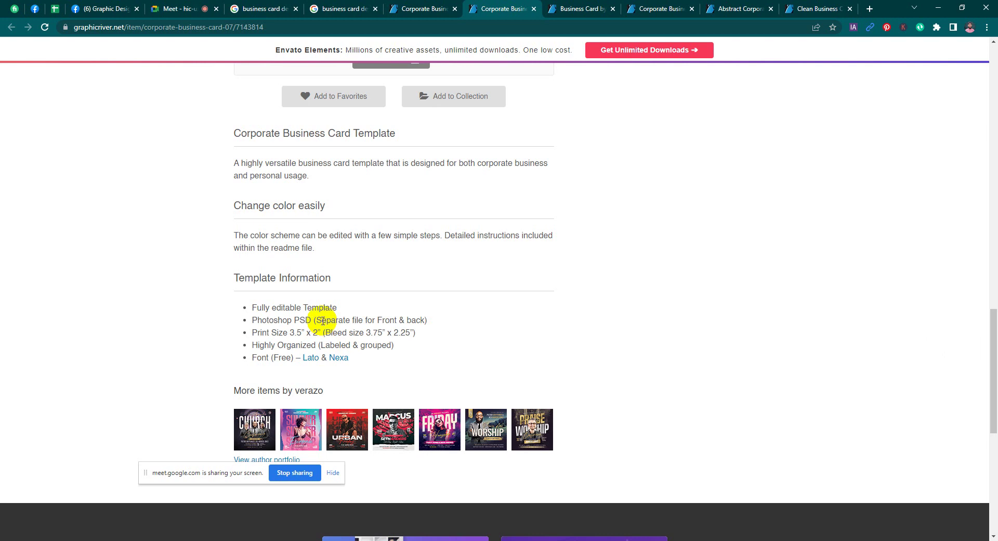
click(297, 371)
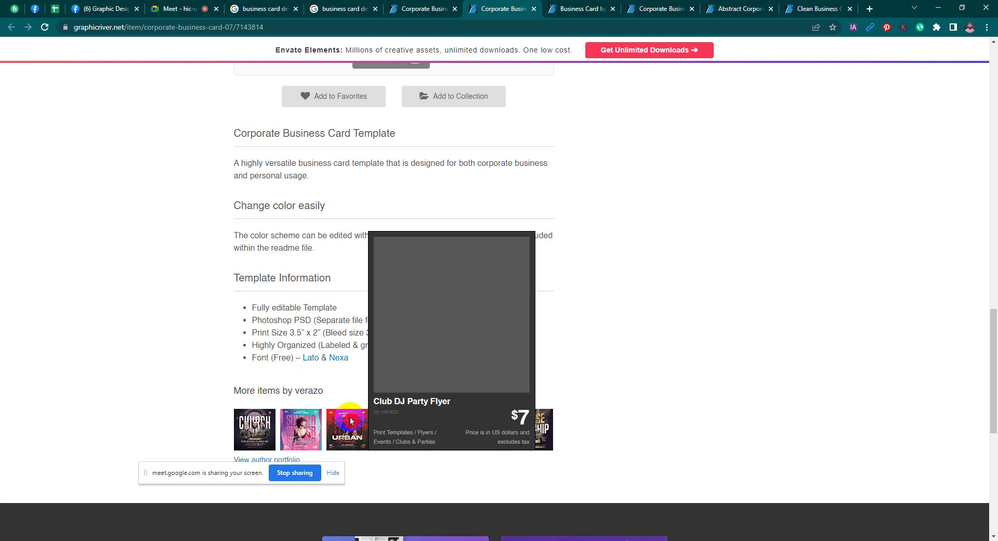
click(994, 334)
mouse_move(994, 335)
mouse_down()
mouse_move(986, 213)
mouse_move(512, 311)
mouse_up()
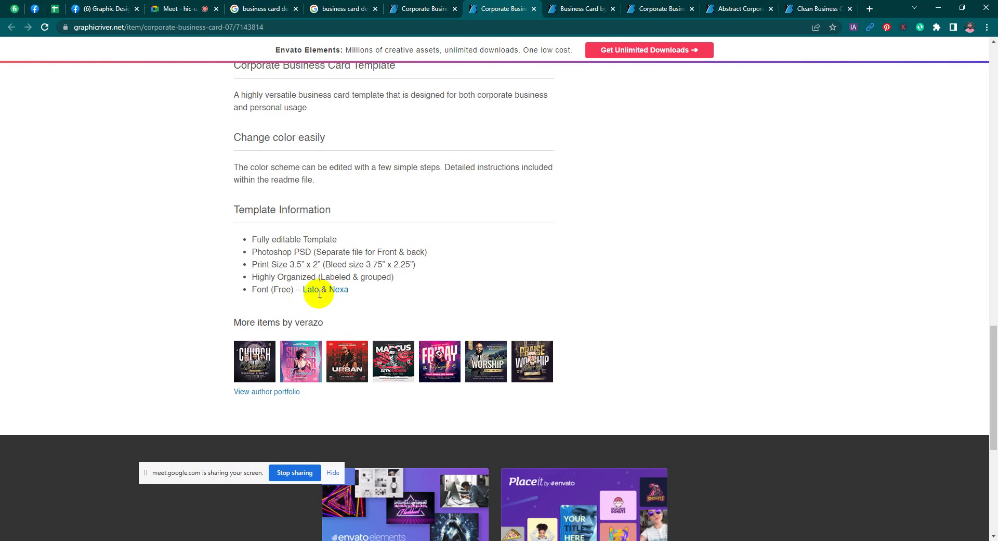
Step: Open the Lato font link in a new tab and open 'Business Card font name' in Notepad
right_click(314, 294)
click(344, 298)
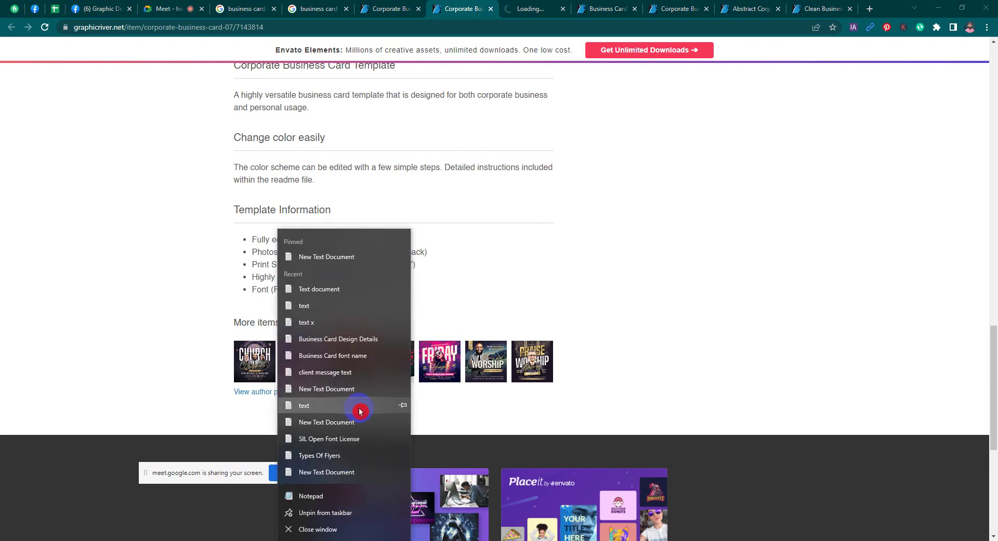
drag(358, 536, 335, 353)
click(335, 353)
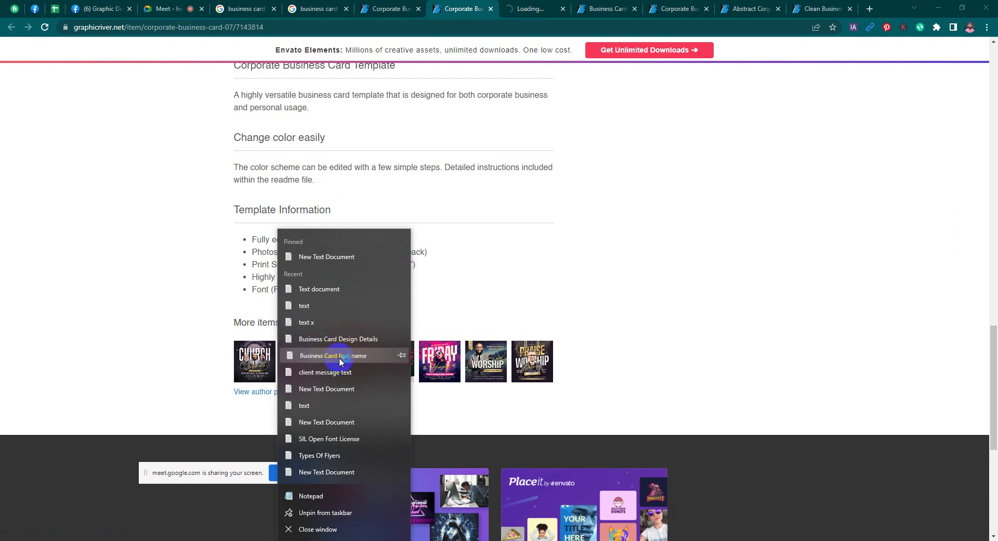
Step: Zoom the Notepad font list for reading and move the window up and right
ctrl+scroll(384, 338, up, 5)
ctrl+scroll(383, 335, up, 5)
ctrl+scroll(383, 335, up, 1)
scroll(382, 335, down, 1)
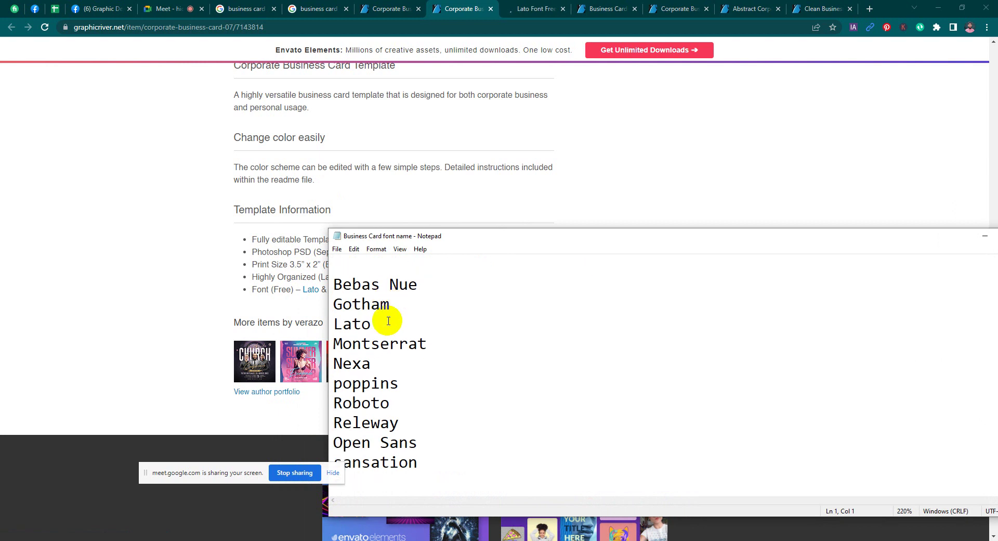
drag(473, 238, 497, 167)
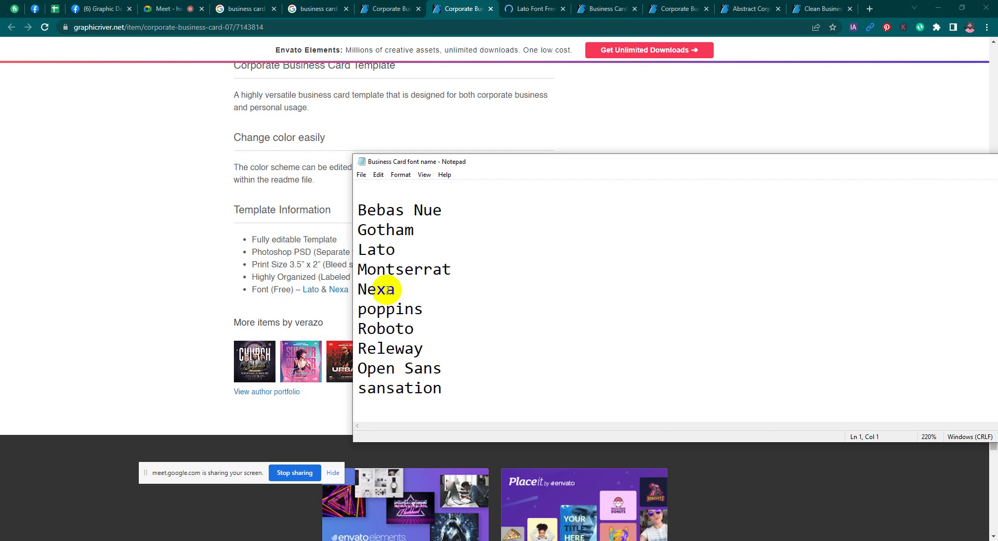
Step: Copy the font name Gotham and search 'gotham font free download' in a new Chrome tab
drag(415, 229, 360, 231)
key(ctrl+c)
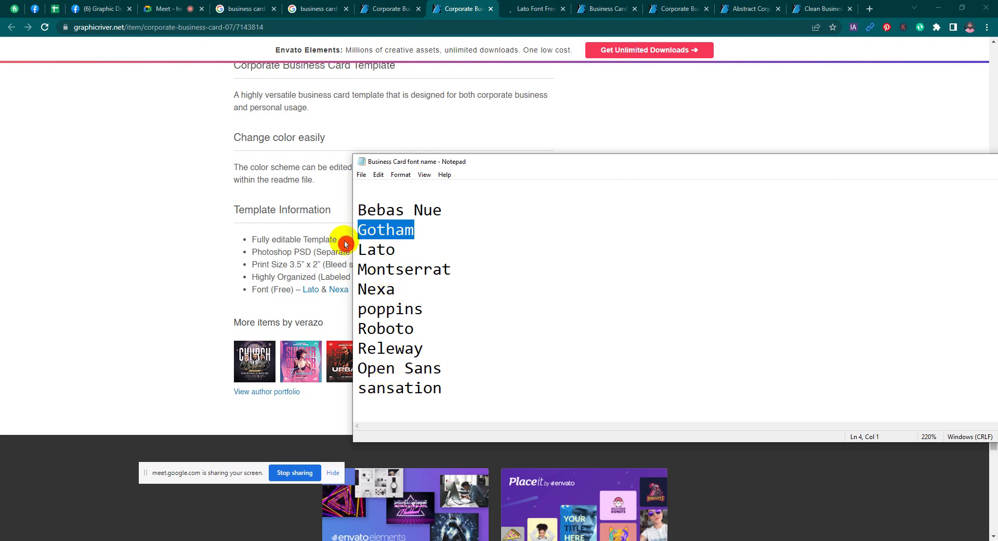
click(338, 249)
key(super)
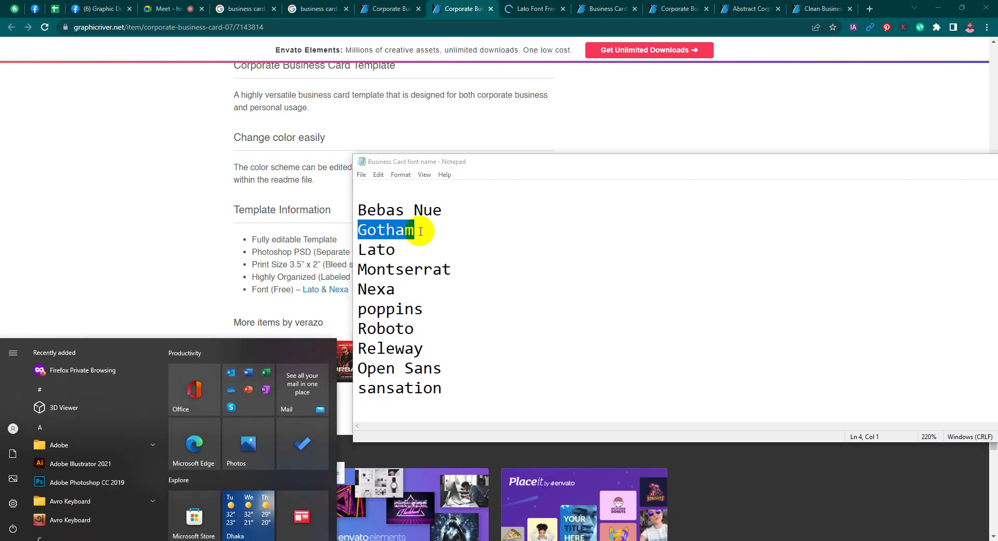
key(super)
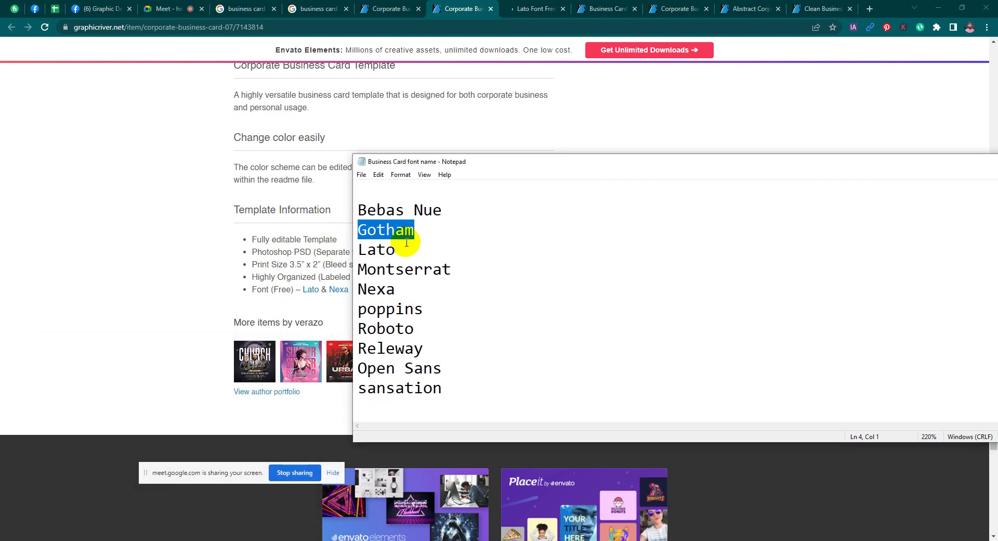
click(870, 9)
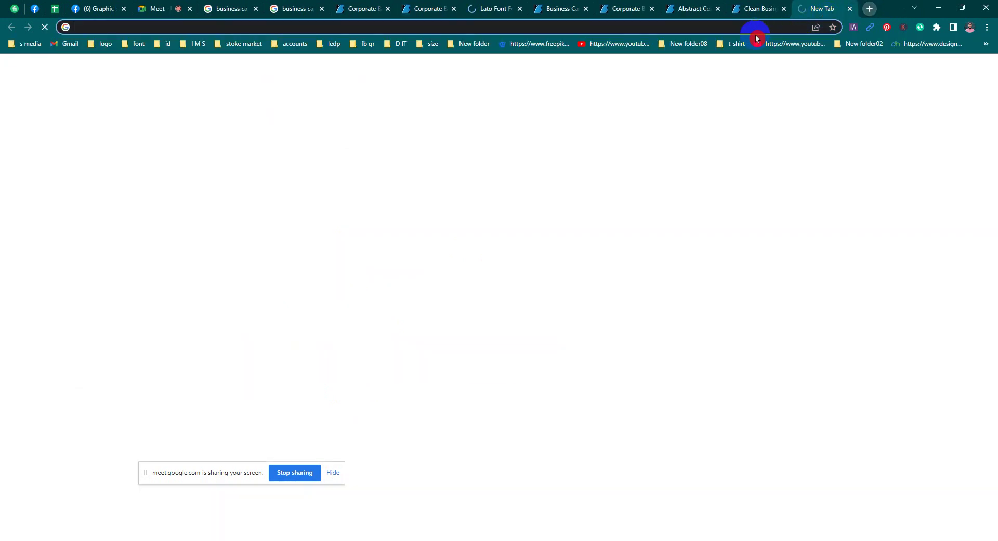
key(ctrl+v)
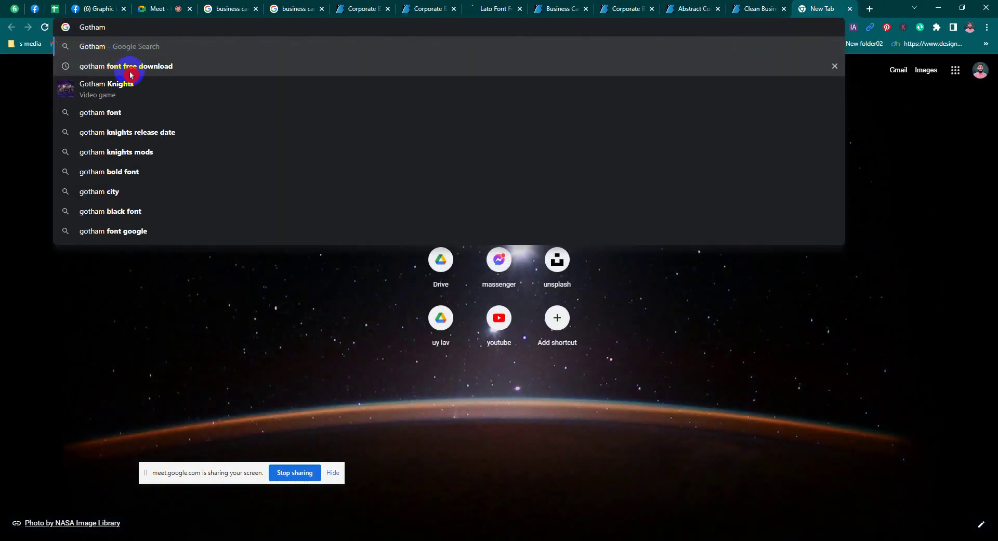
click(162, 71)
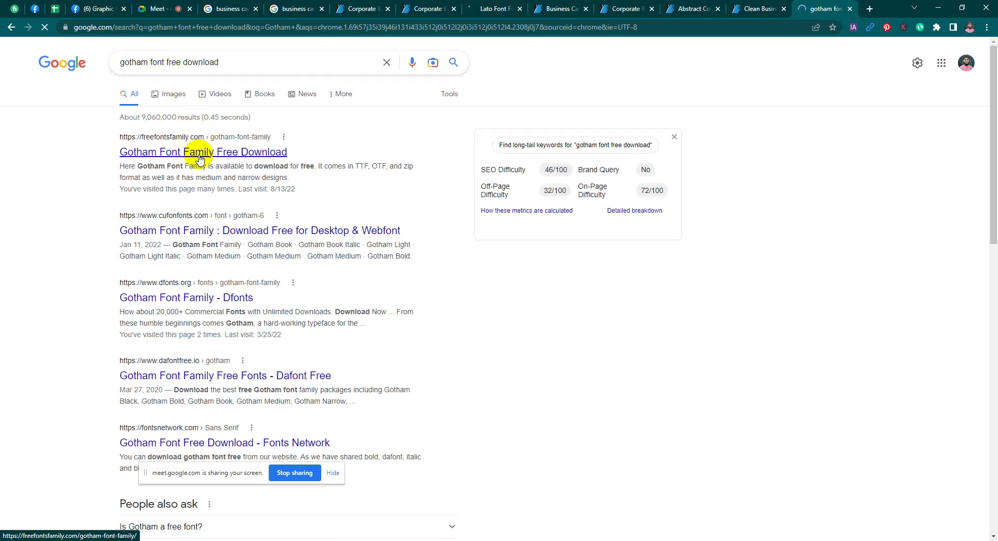
Step: Open the first two Gotham download results in new tabs
right_click(216, 158)
click(216, 160)
right_click(219, 240)
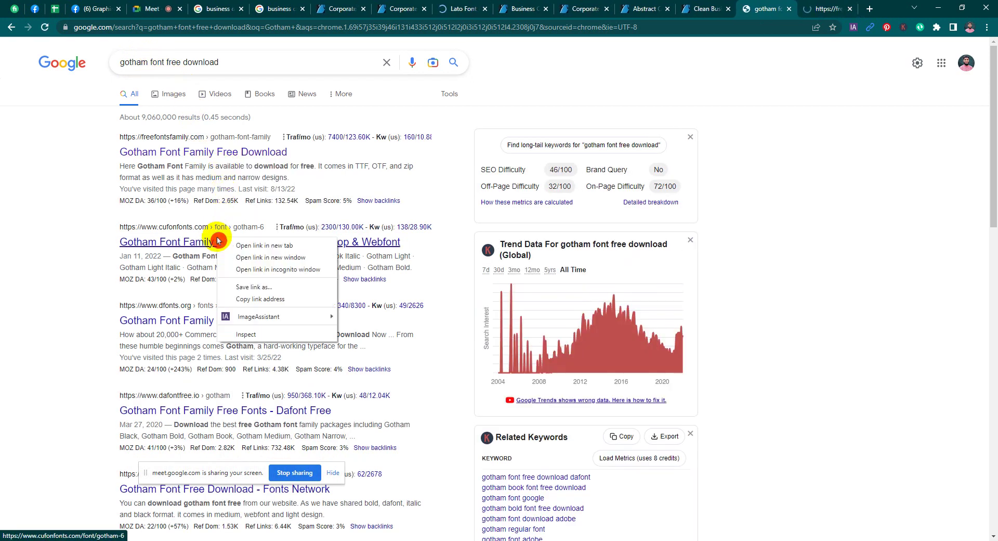
click(238, 251)
Step: Browse the freefontsfamily Gotham download page, then switch to the Lato font page
click(777, 8)
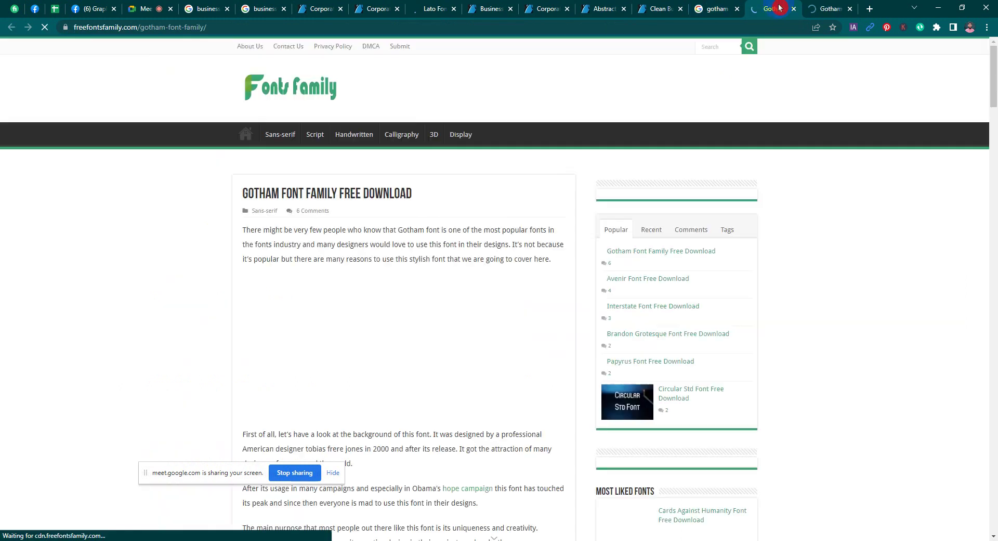
scroll(551, 280, down, 5)
scroll(554, 271, down, 4)
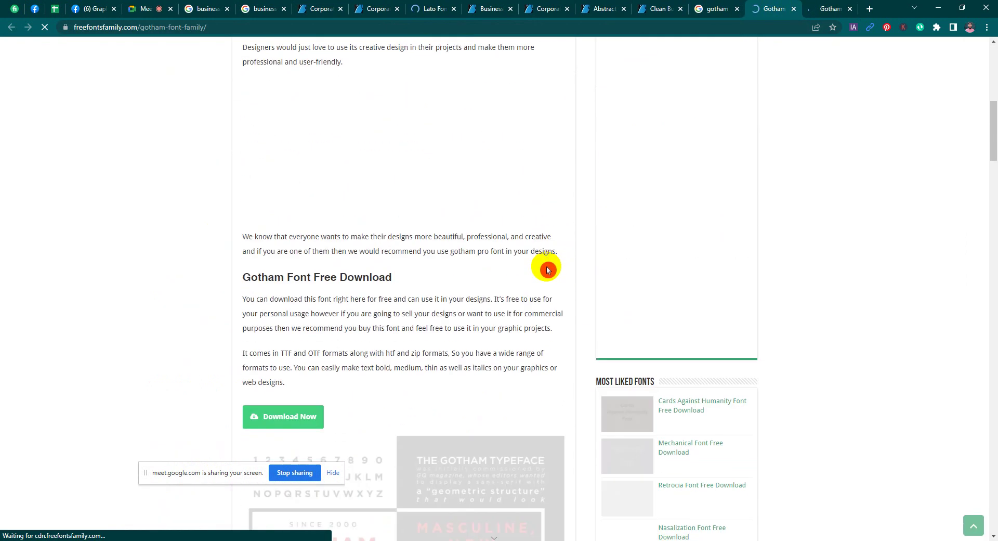
scroll(546, 267, down, 3)
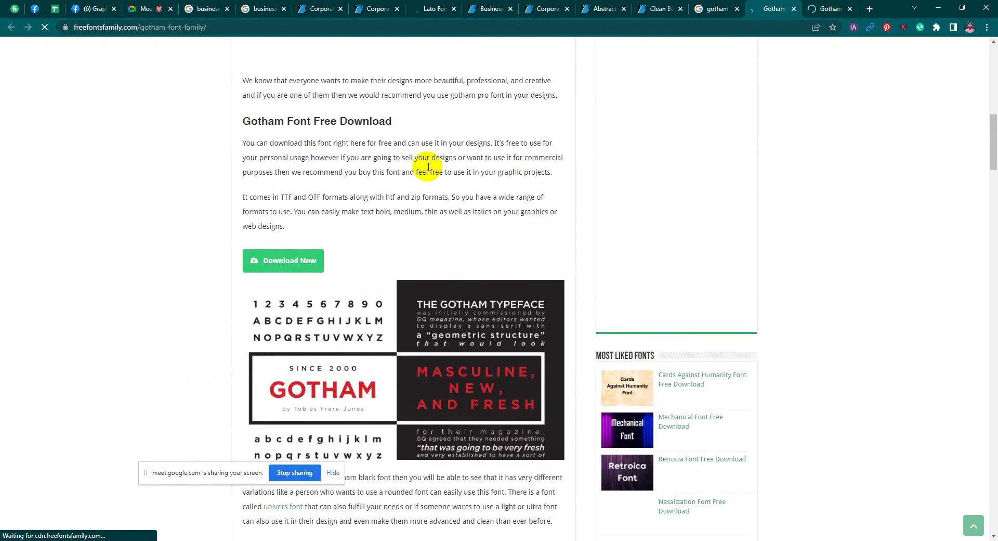
click(426, 5)
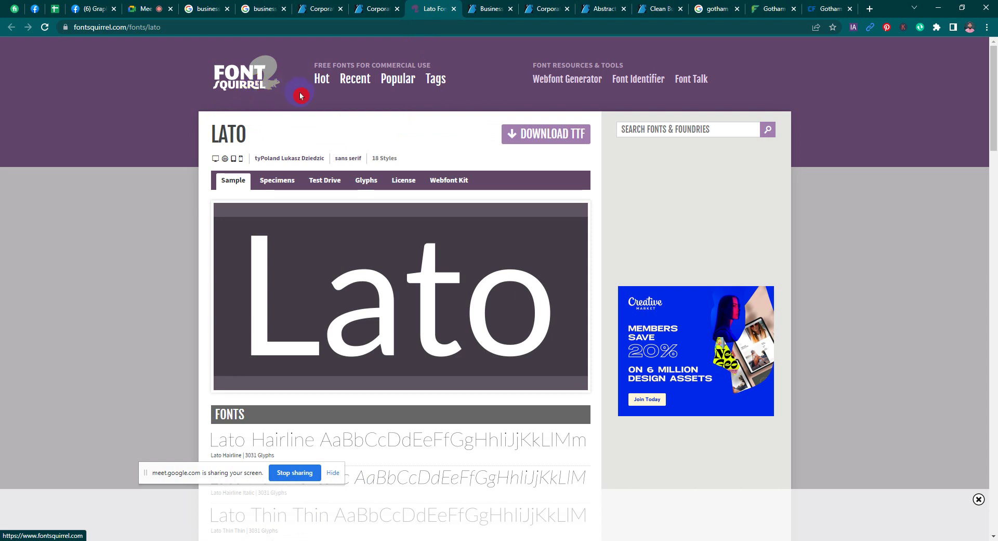
Step: Download the Lato TTF family from Font Squirrel, saving lato.zip to the Desktop
click(580, 134)
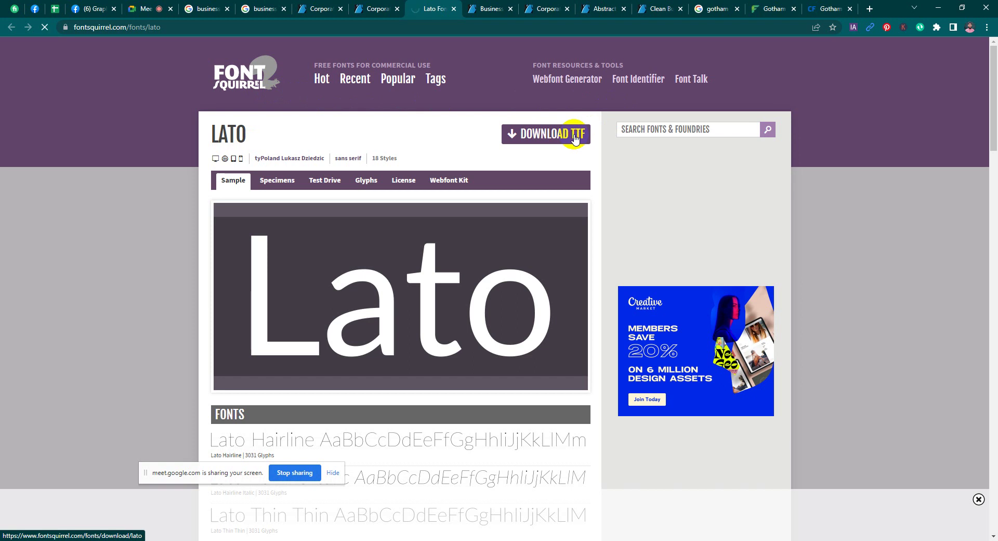
click(555, 150)
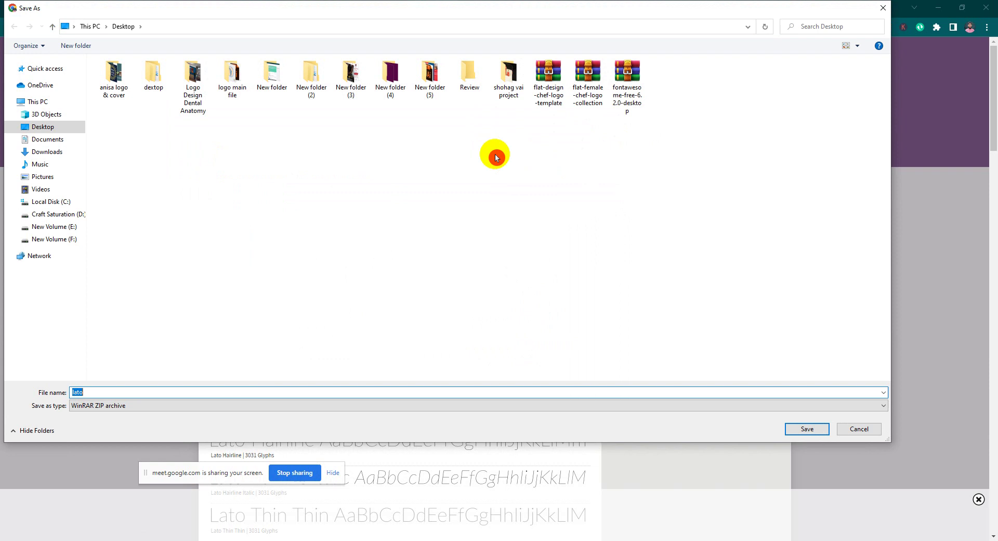
click(800, 428)
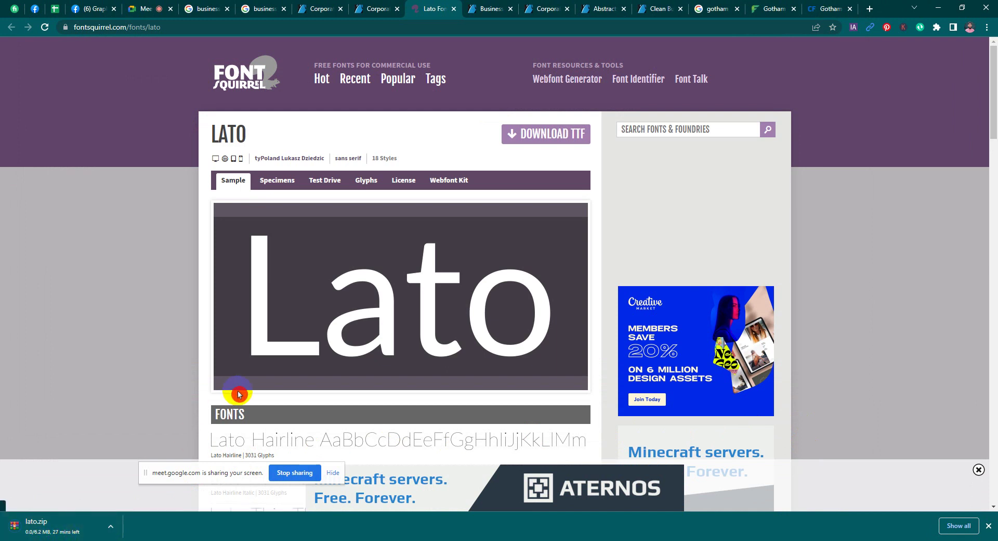
Step: Scroll through the Lato Fonts list to review its 18 styles
scroll(261, 385, down, 3)
scroll(262, 385, down, 1)
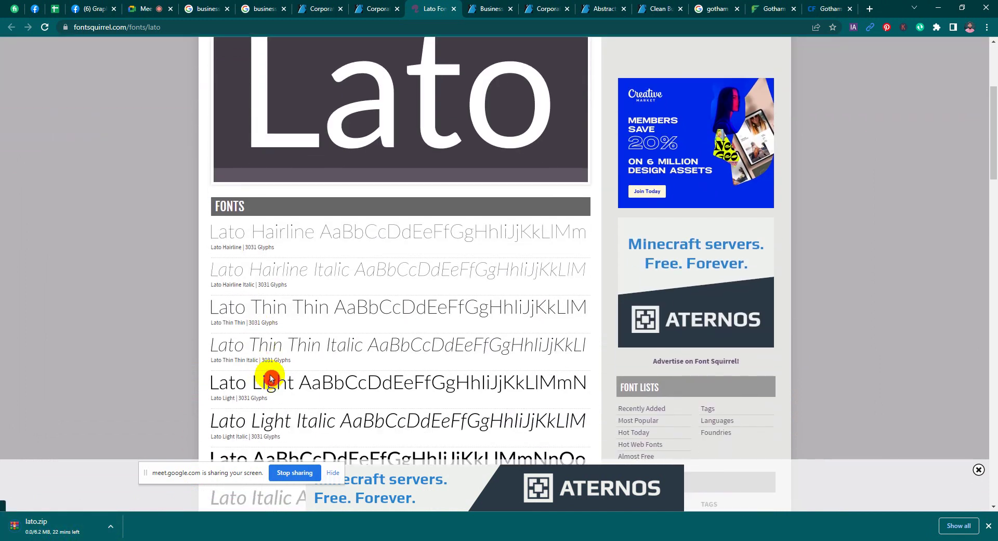
scroll(267, 382, down, 1)
scroll(267, 383, down, 1)
scroll(266, 382, down, 2)
scroll(267, 382, down, 3)
scroll(267, 383, down, 3)
scroll(266, 384, down, 3)
scroll(276, 377, up, 3)
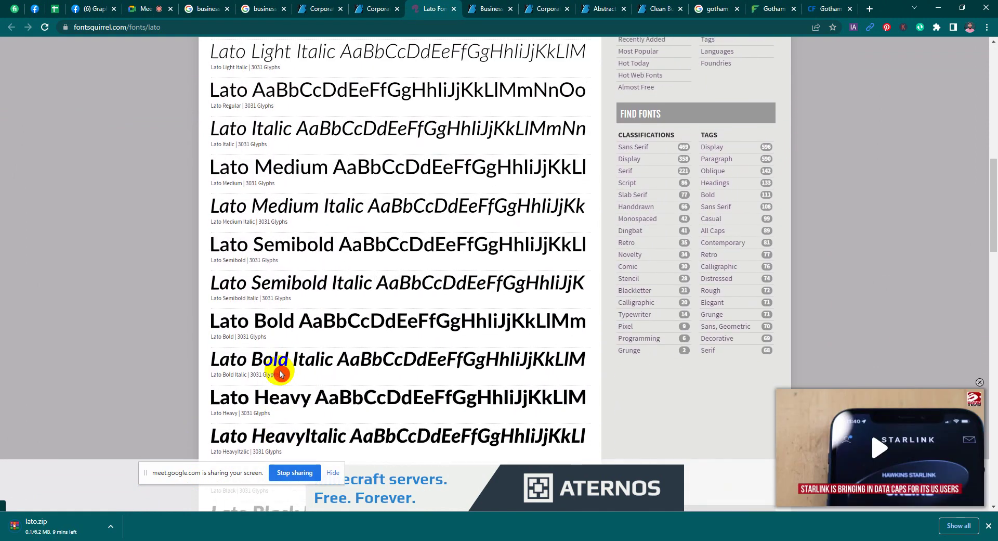
scroll(281, 374, up, 2)
scroll(281, 374, up, 2)
scroll(284, 376, up, 2)
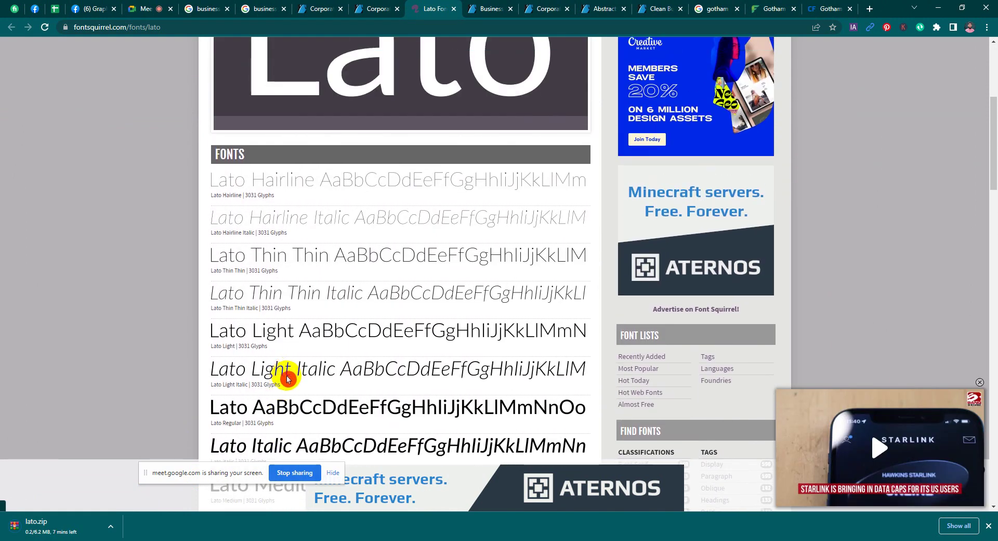
scroll(286, 379, down, 4)
scroll(288, 378, down, 2)
scroll(287, 379, down, 4)
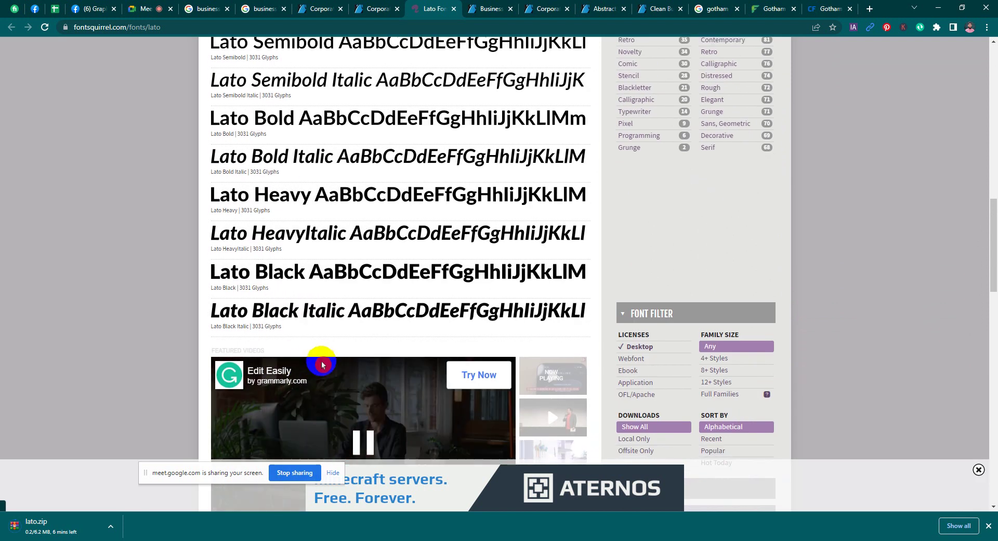
scroll(312, 363, down, 2)
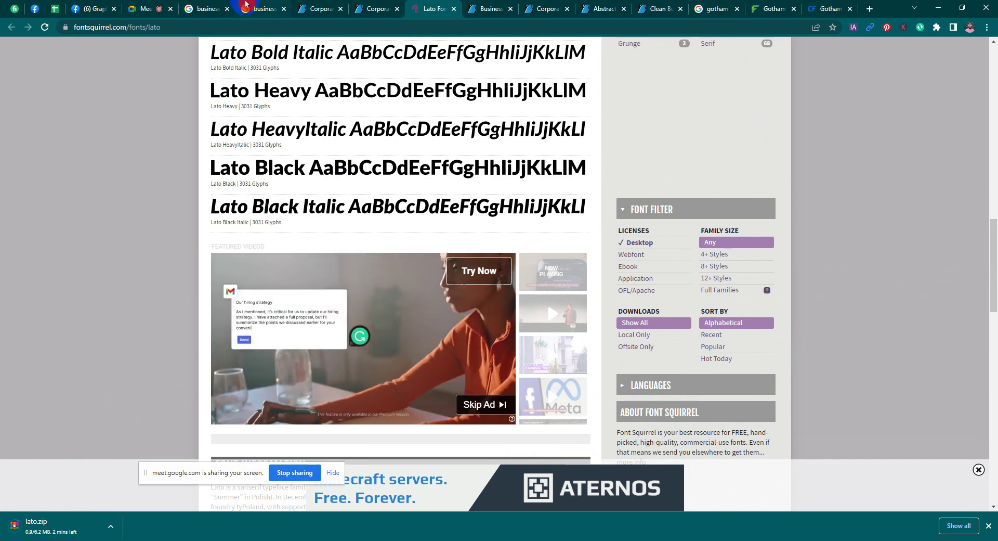
Step: Mark the 3.75" x 2.25" bleed size on the business card page, then return to Photoshop
click(377, 8)
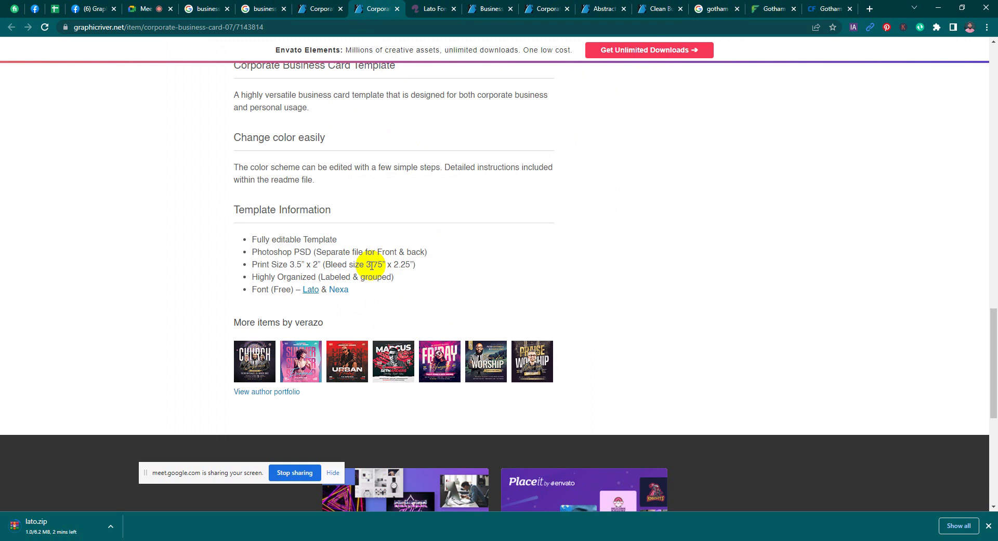
drag(370, 265, 402, 264)
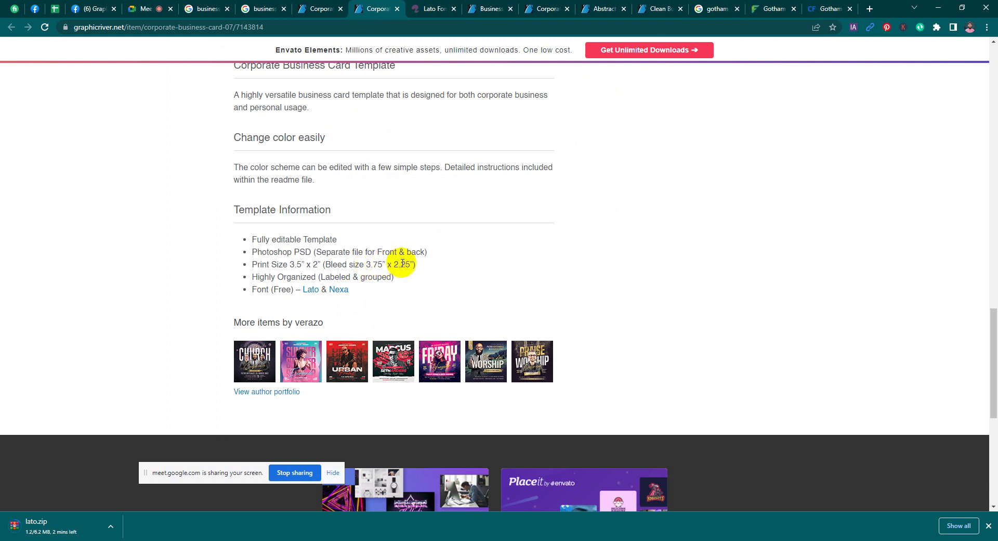
key(alt+Tab)
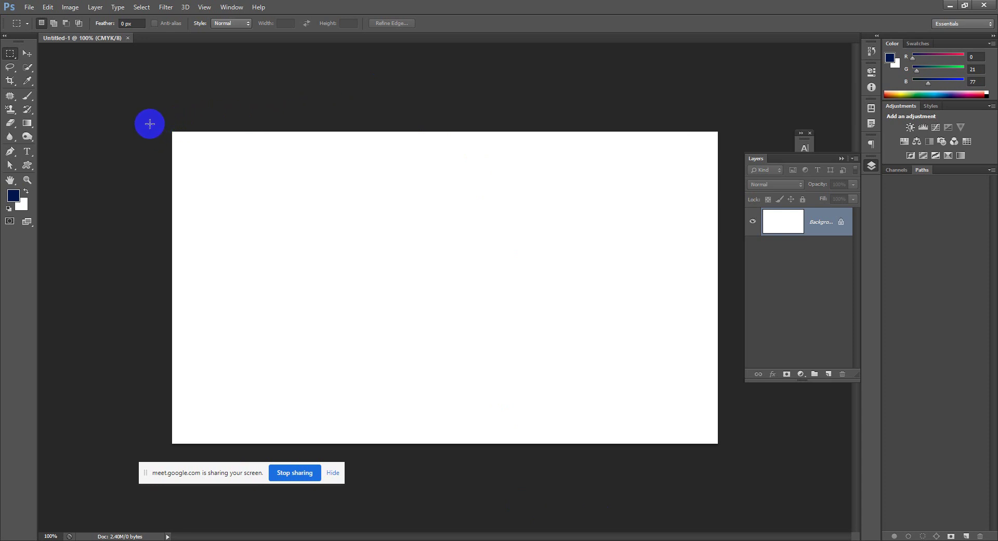
Step: Open business-card-size-dimensions.jpg from the Graphic design > Class 07 folder
click(29, 8)
click(28, 27)
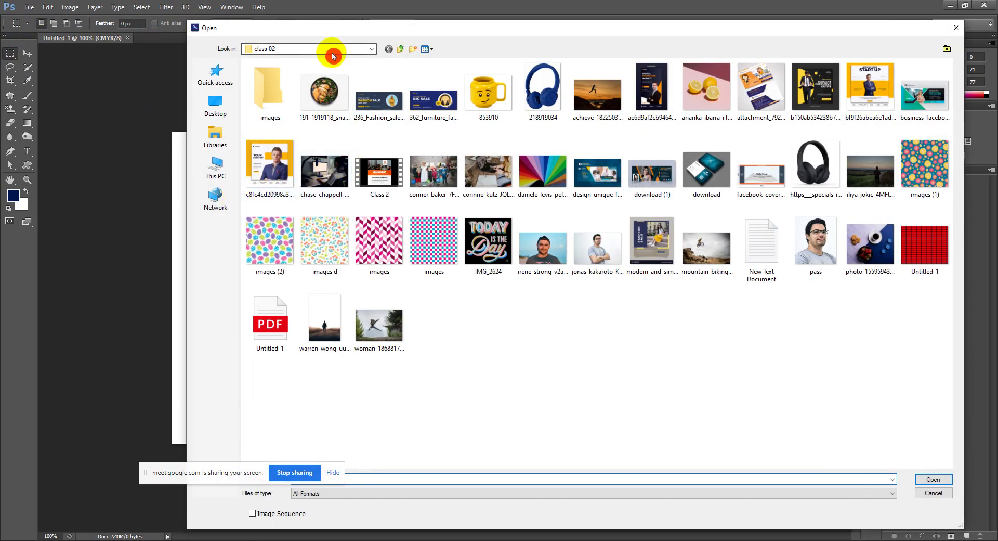
click(332, 56)
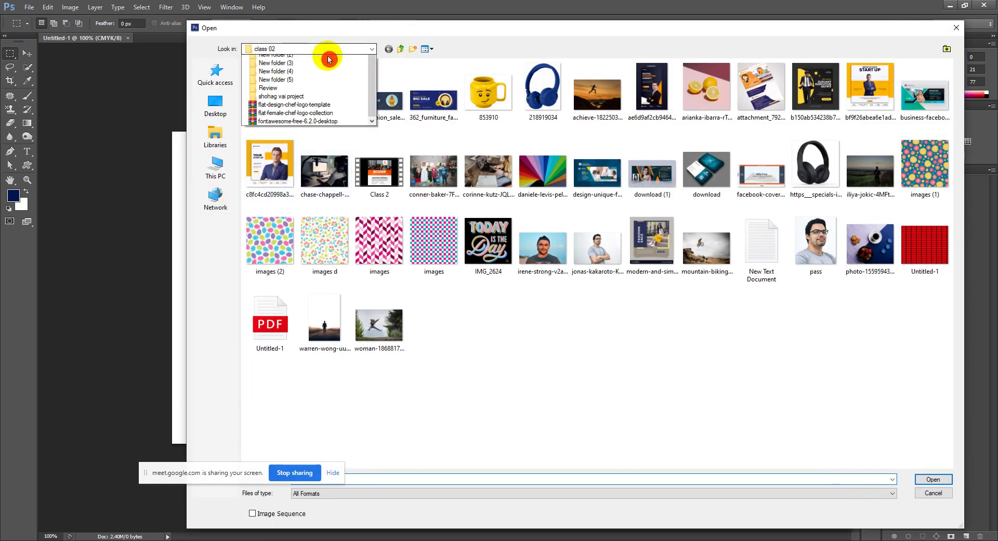
click(281, 162)
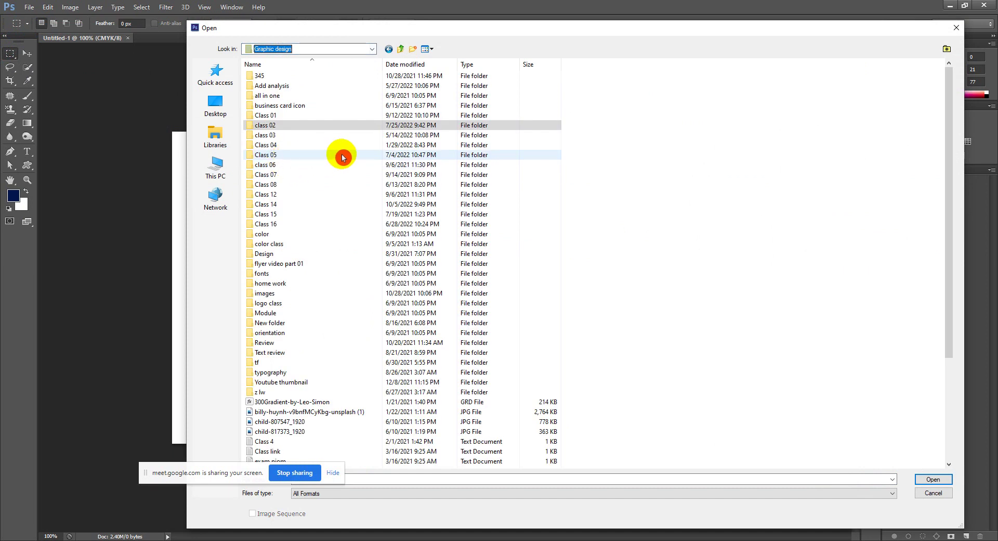
double_click(288, 177)
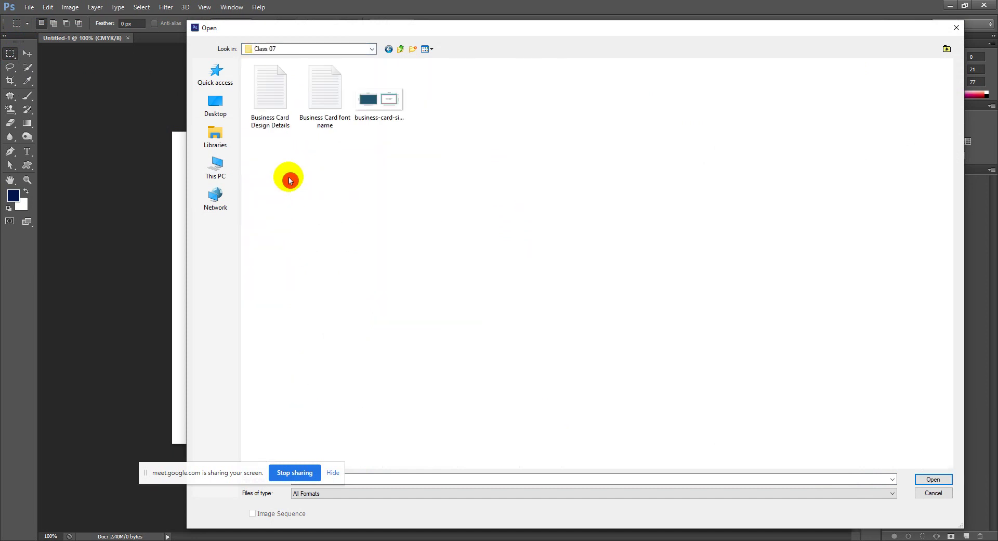
click(363, 118)
click(932, 483)
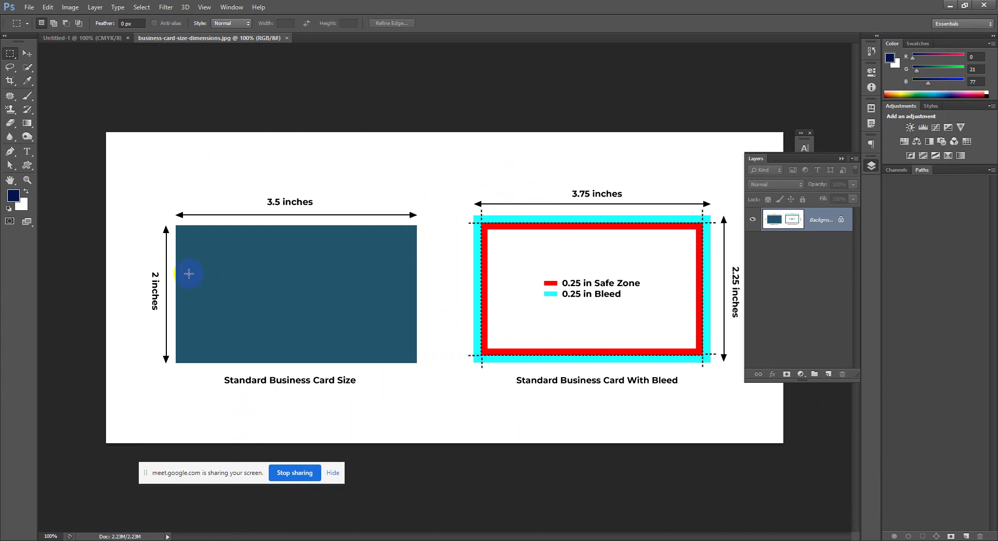
Step: Draw marquee selections over the standard card, then over the 3.75 × 2.25 inch bleed card
drag(179, 228, 423, 381)
click(430, 320)
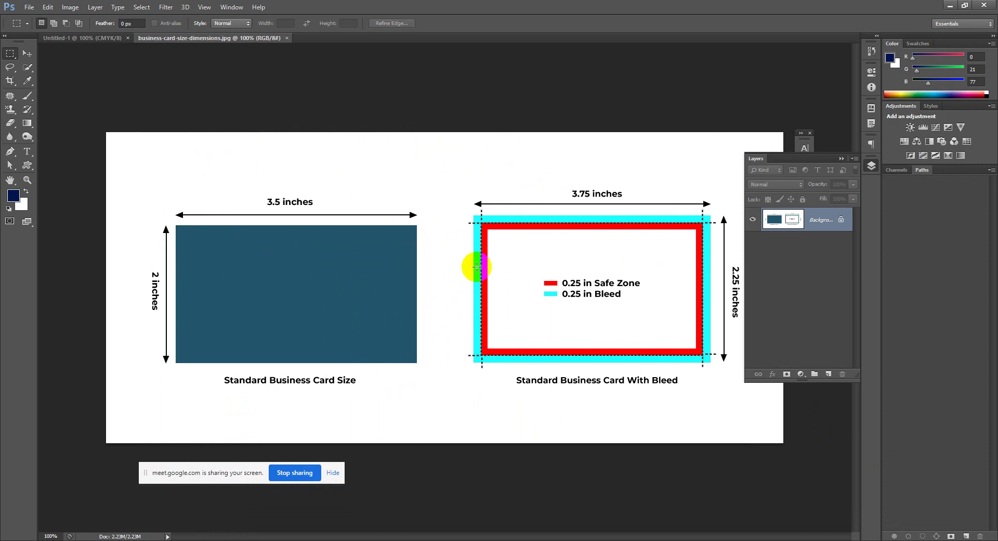
drag(474, 213, 712, 369)
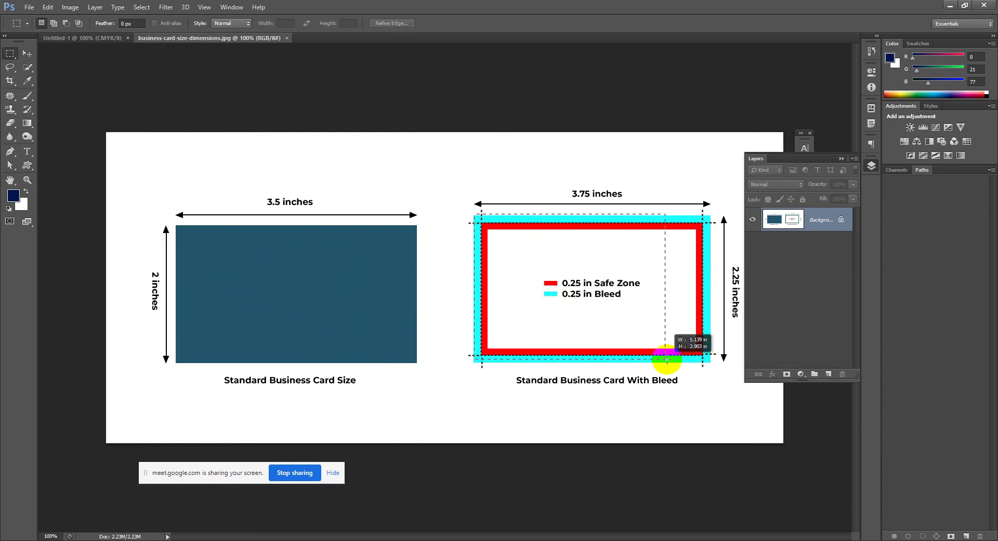
drag(712, 368, 707, 359)
drag(540, 235, 540, 236)
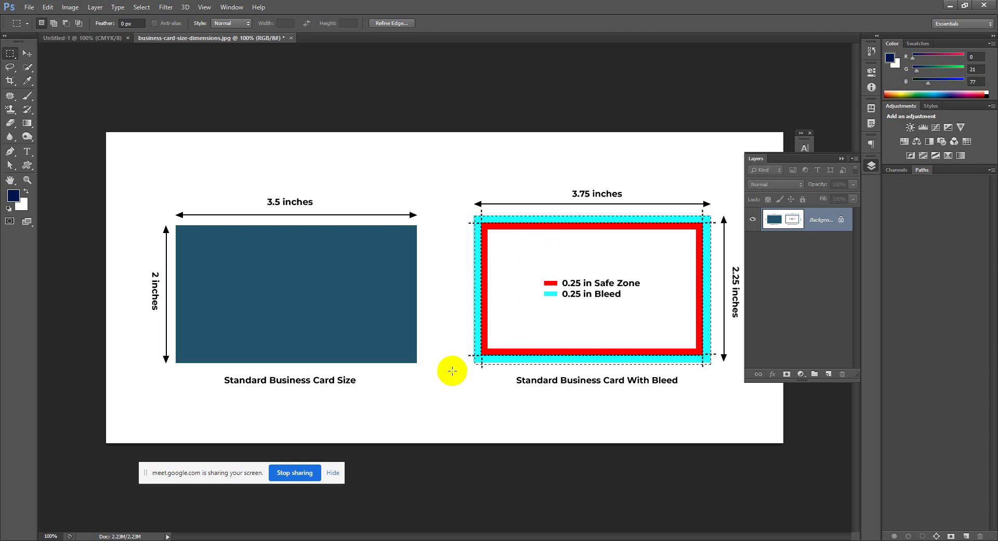
Step: Admit the waiting participant into the Google Meet call, then switch back to Photoshop
click(385, 515)
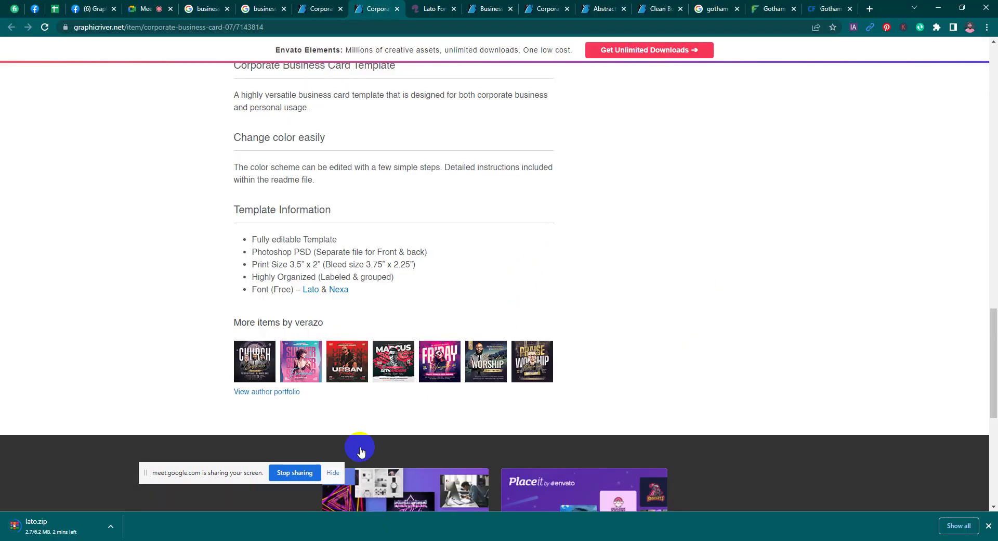
click(156, 8)
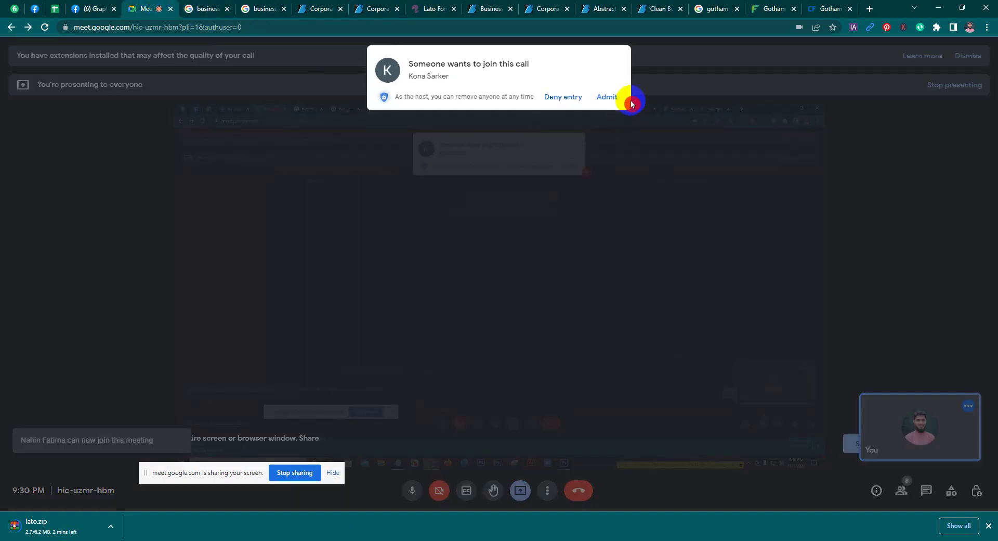
click(624, 97)
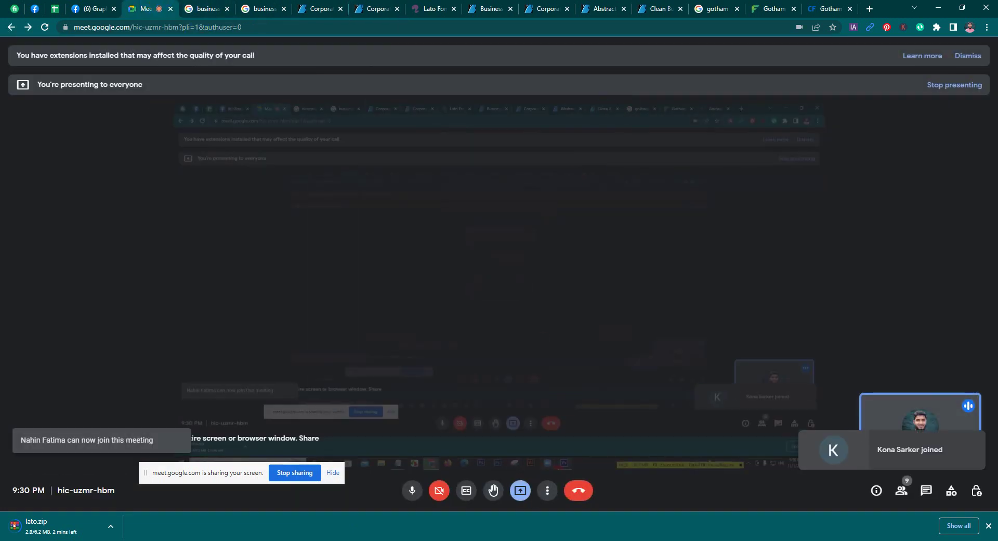
key(alt+Tab)
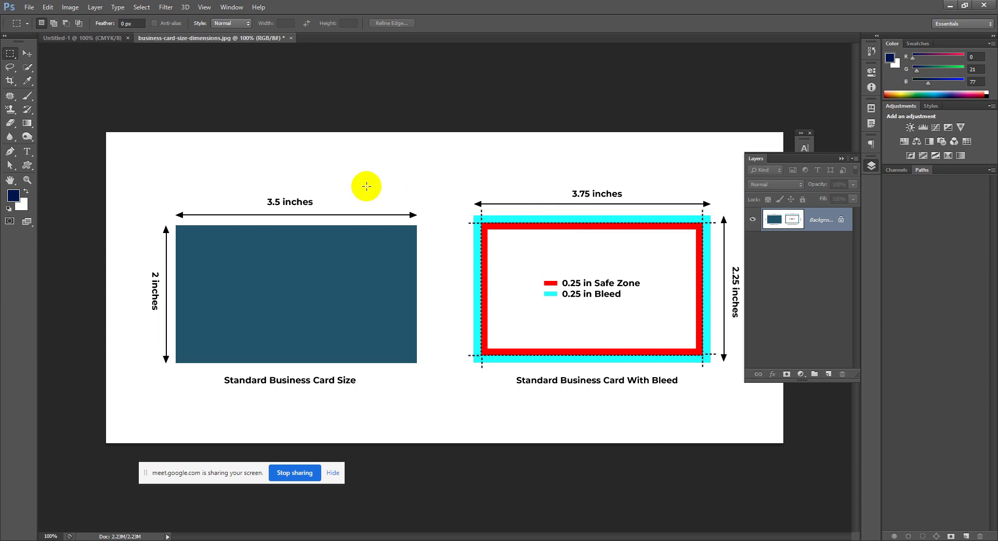
Step: Show rulers on the blank Untitled-1 document
click(68, 38)
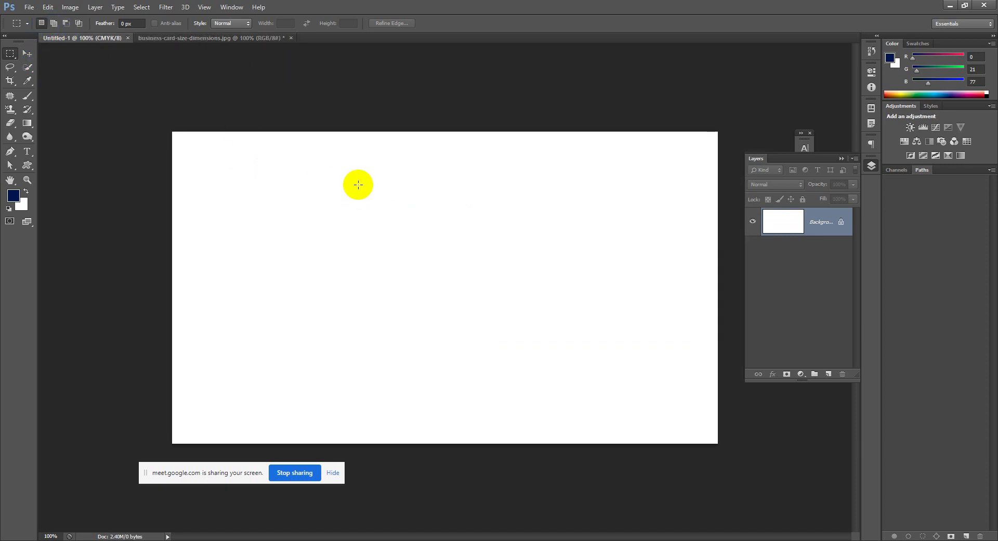
click(200, 7)
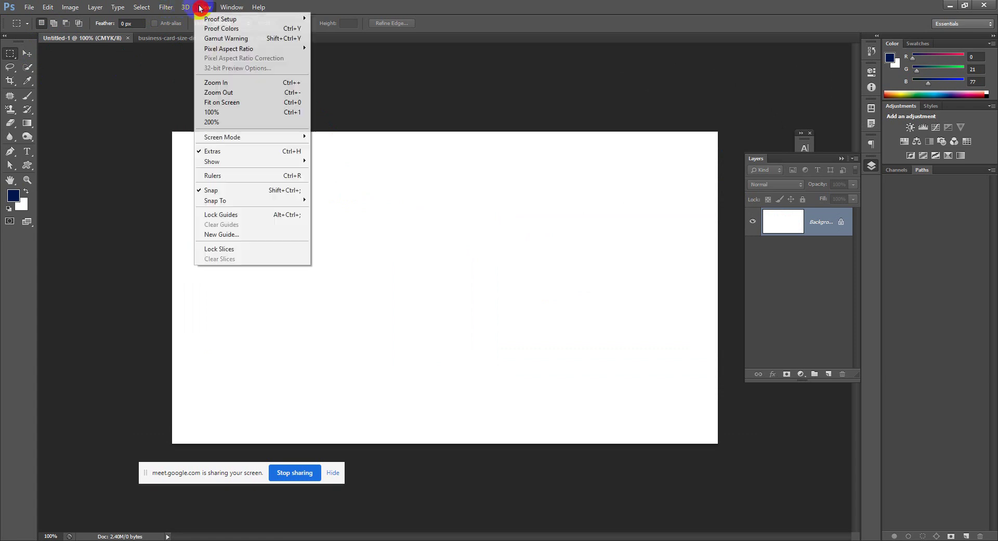
click(242, 178)
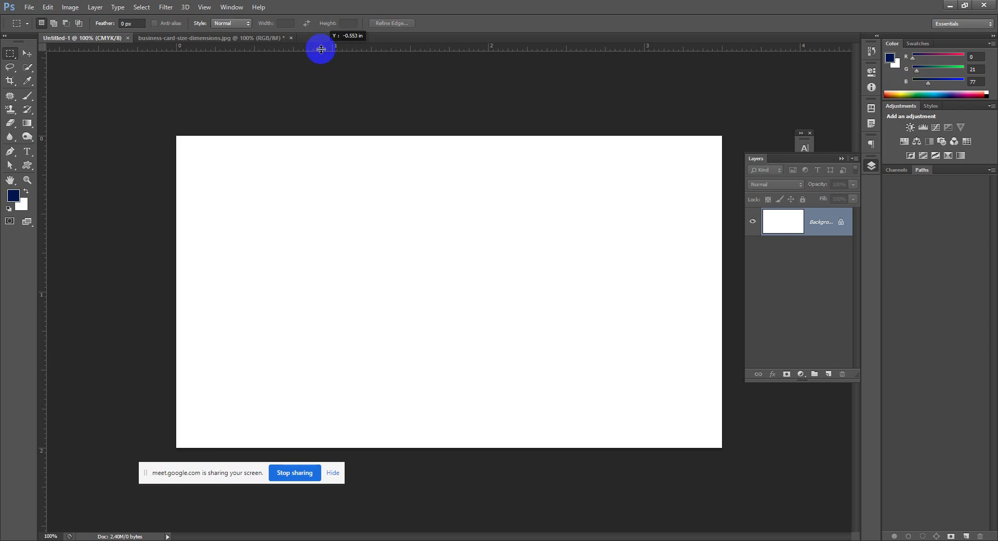
Step: Drag guides to the top, left, bottom and right (3.5 in) canvas edges
drag(321, 48, 319, 136)
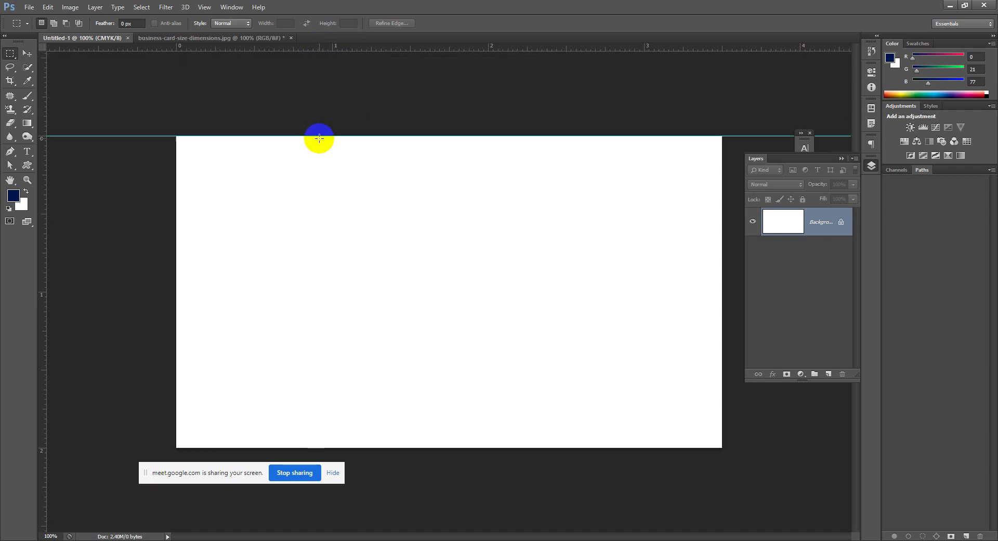
drag(45, 165, 176, 151)
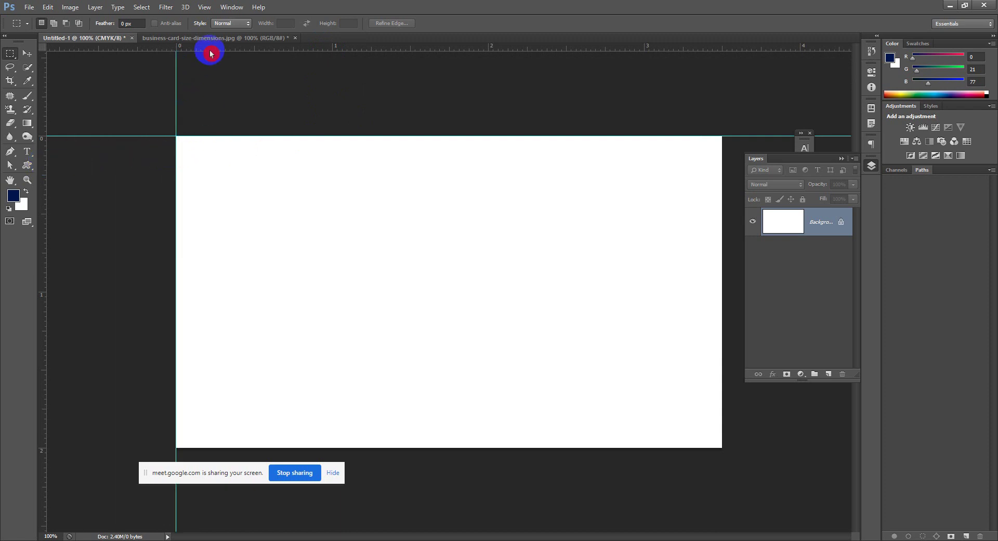
drag(214, 49, 486, 448)
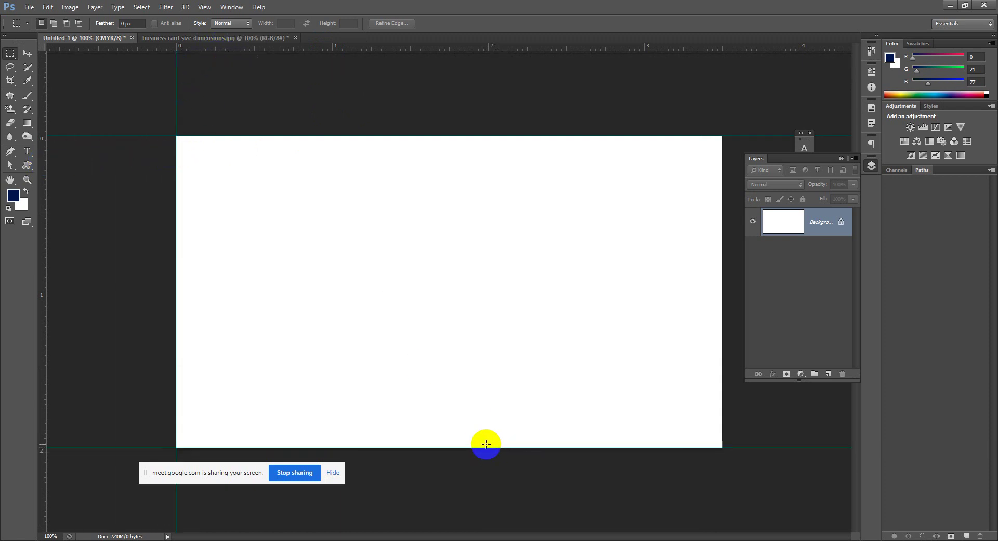
drag(44, 299, 726, 287)
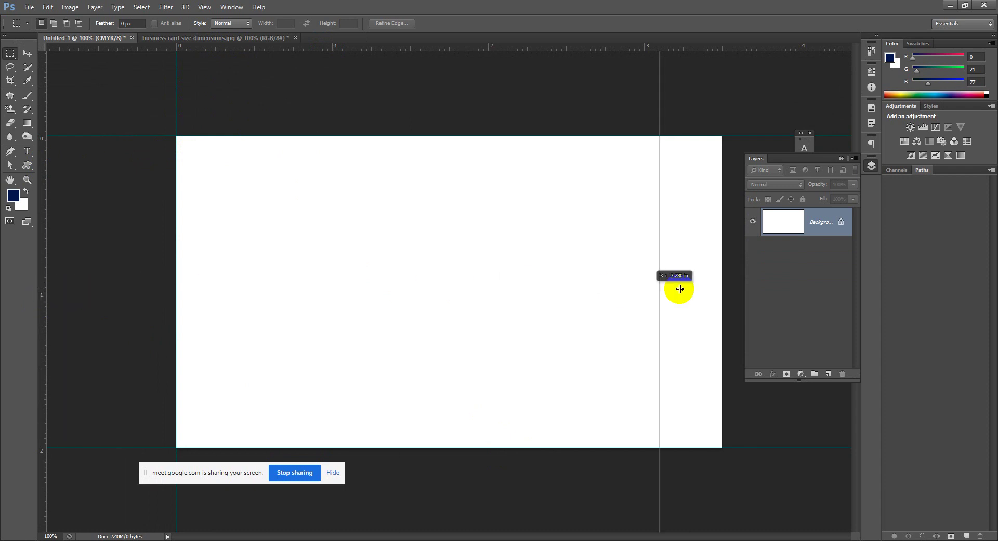
click(28, 52)
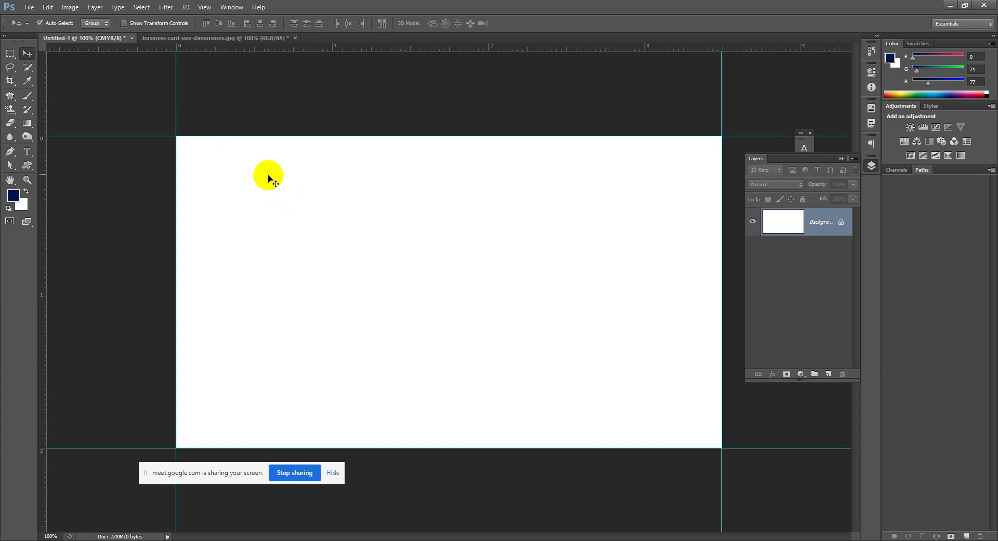
Step: Enlarge the canvas by a relative 0.25 in width and height to add a bleed margin
click(69, 7)
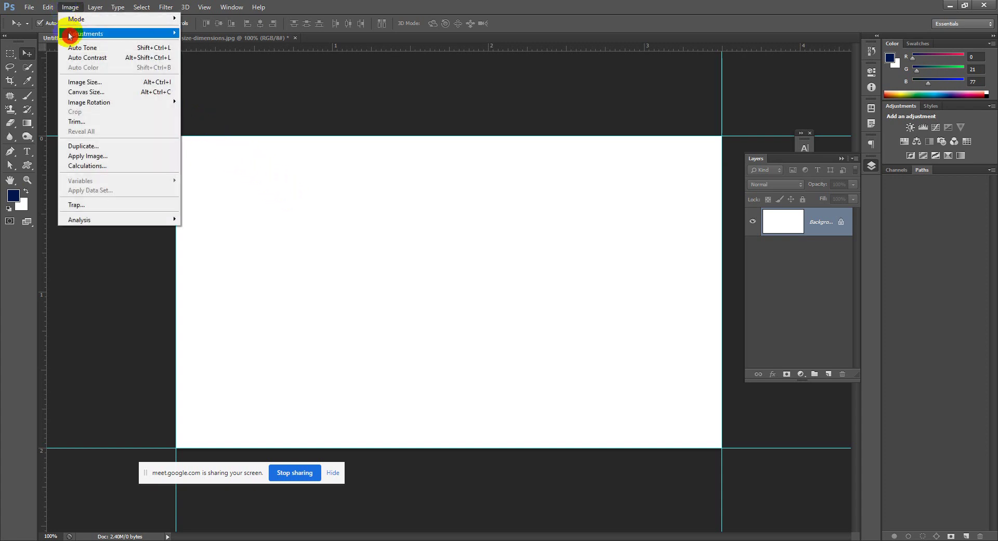
click(103, 91)
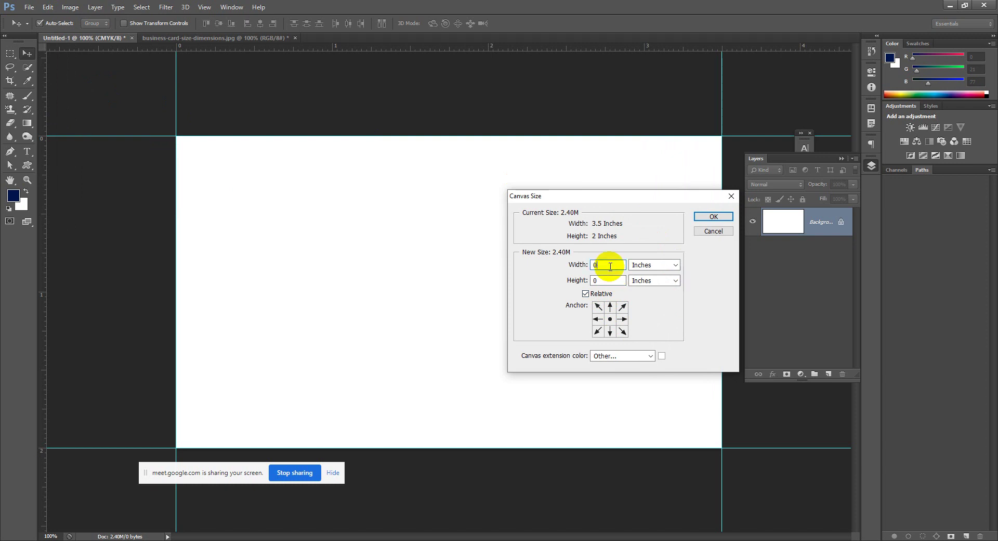
text(0)
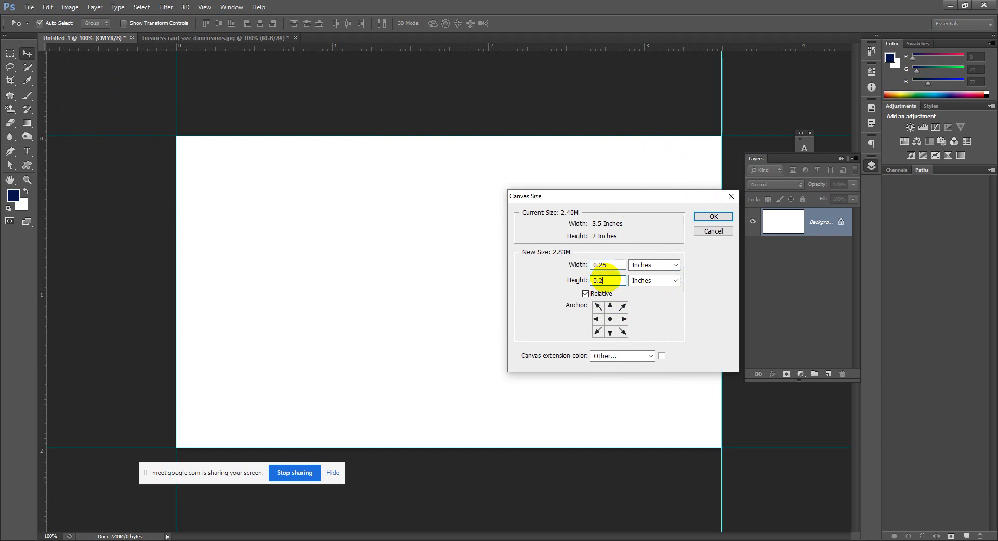
click(719, 213)
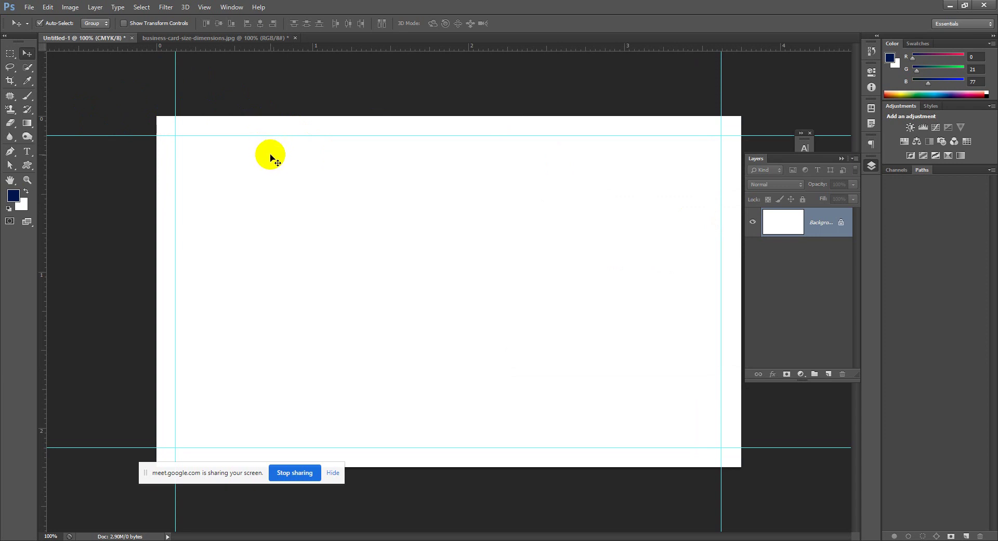
right_click(292, 113)
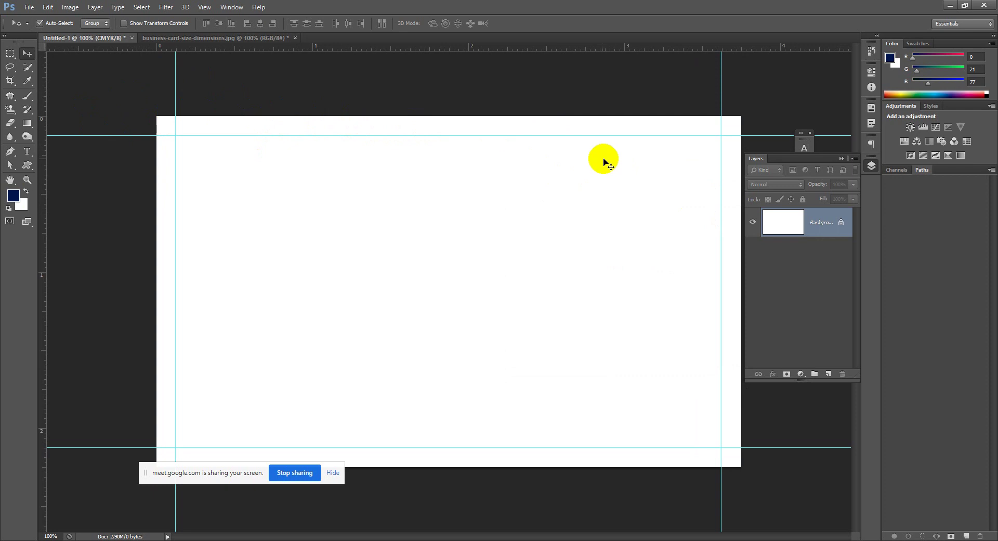
click(159, 137)
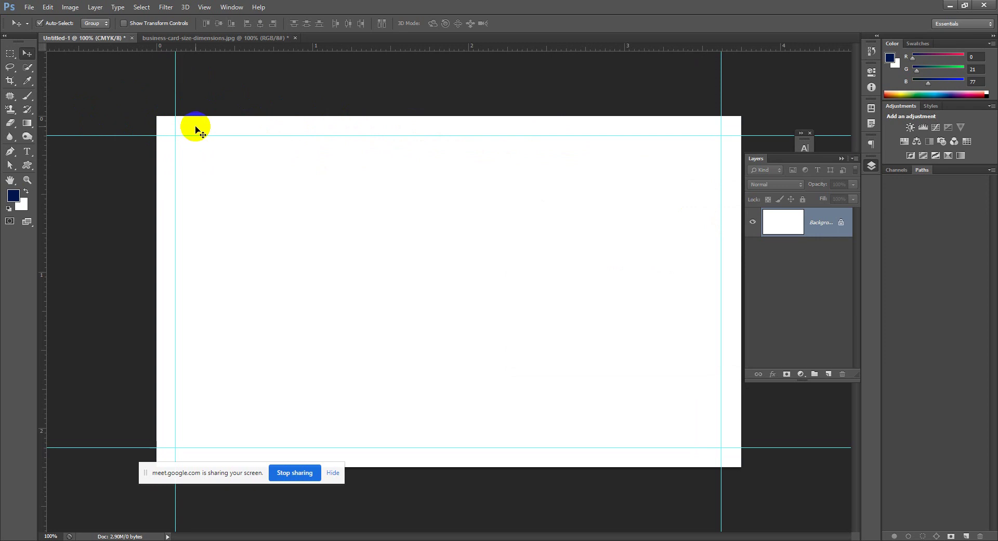
drag(196, 129, 197, 126)
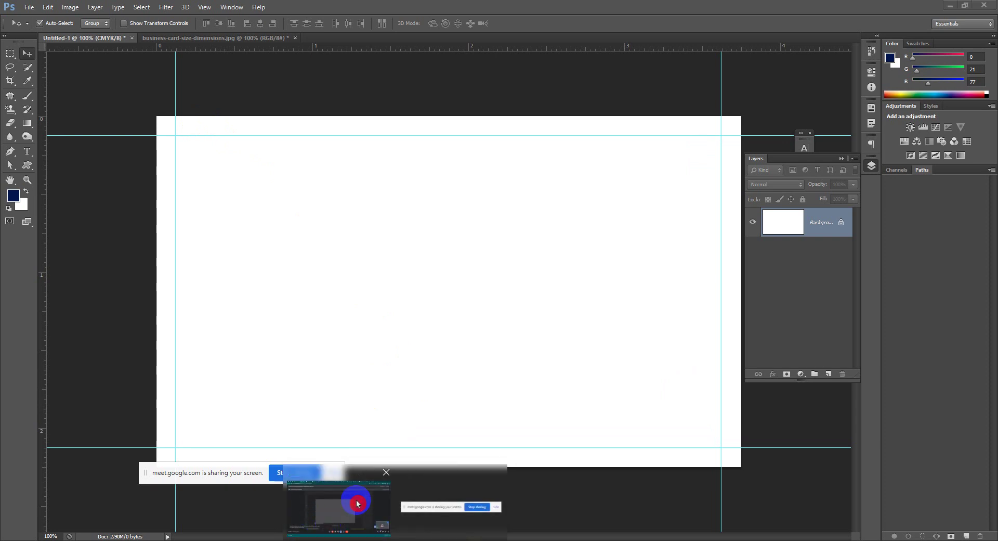
Step: Show the downloaded lato.zip in its Desktop folder and extract it into a new lato folder
click(357, 506)
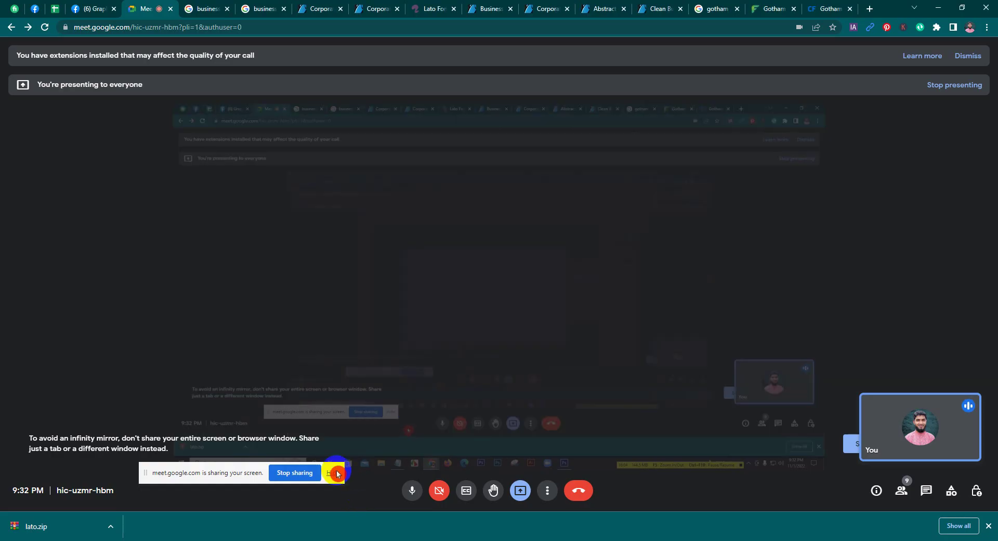
right_click(100, 522)
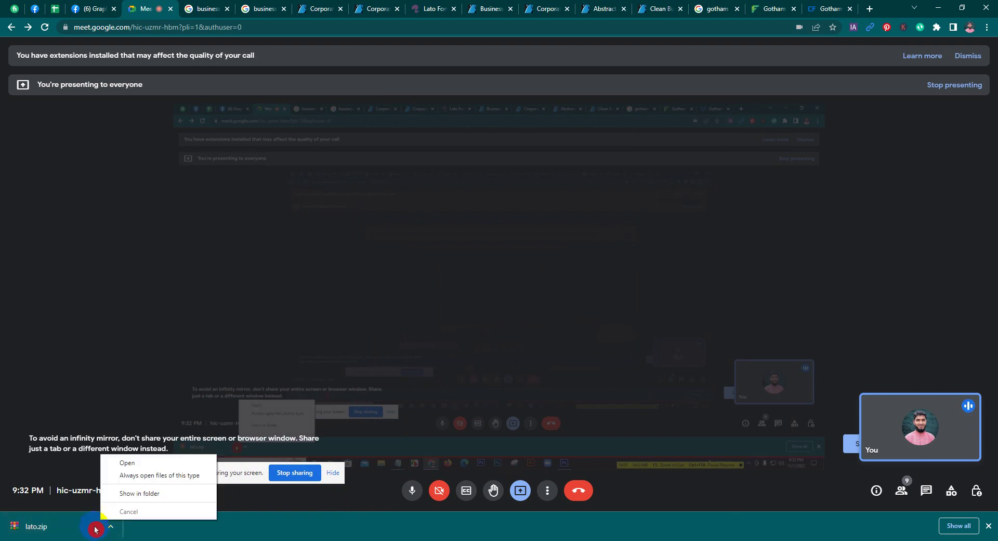
click(128, 505)
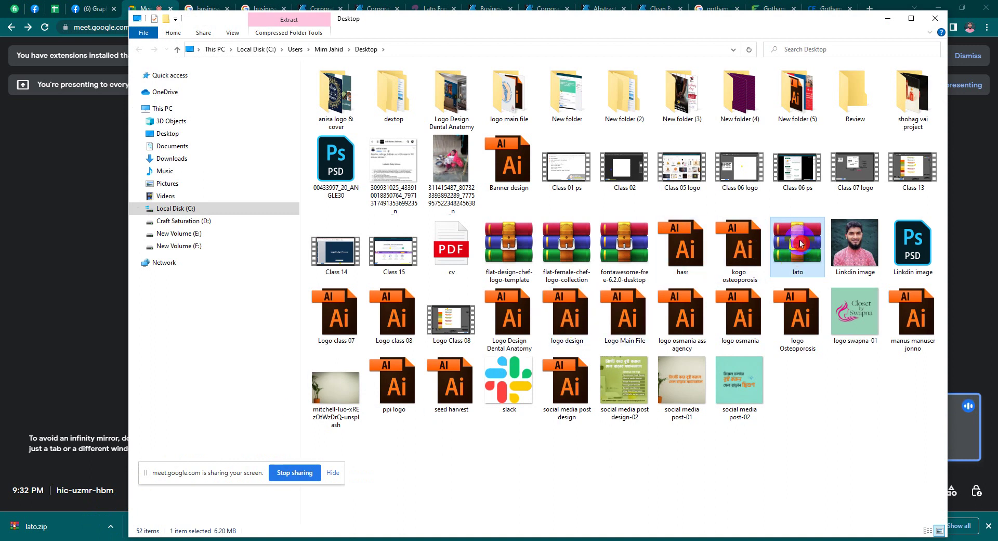
right_click(801, 244)
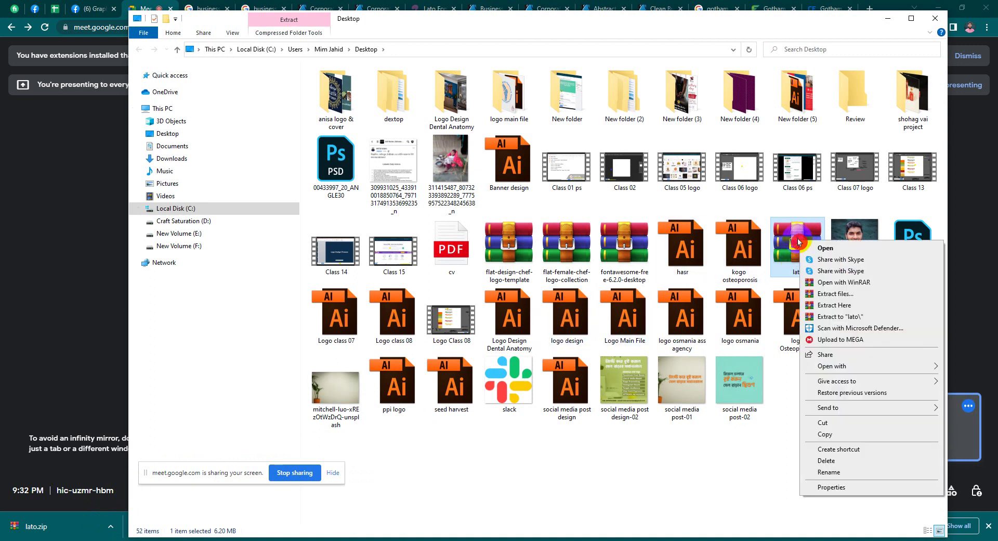
click(836, 294)
click(528, 394)
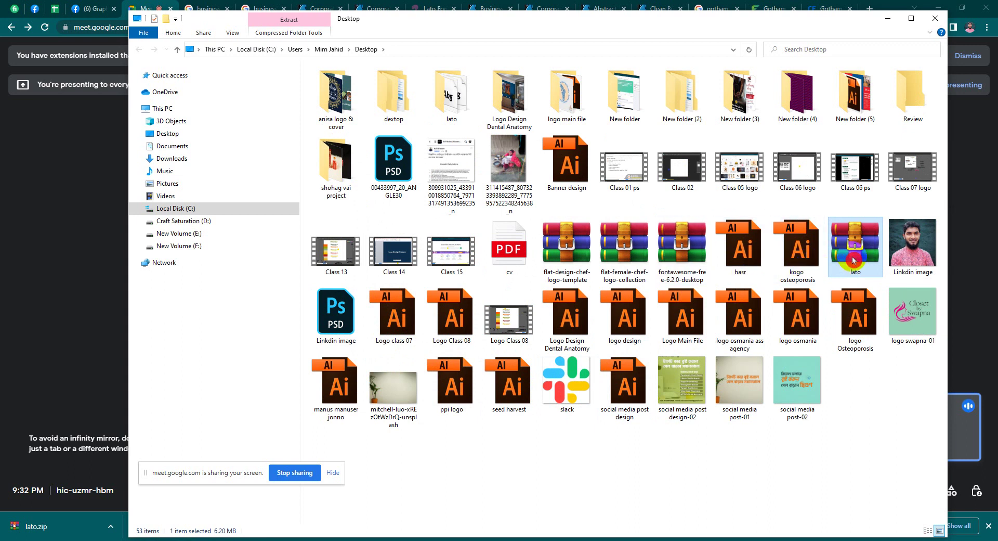
Step: Open the lato folder and install the selected Lato font files, keeping the existing Lato Heavy Italic
double_click(455, 95)
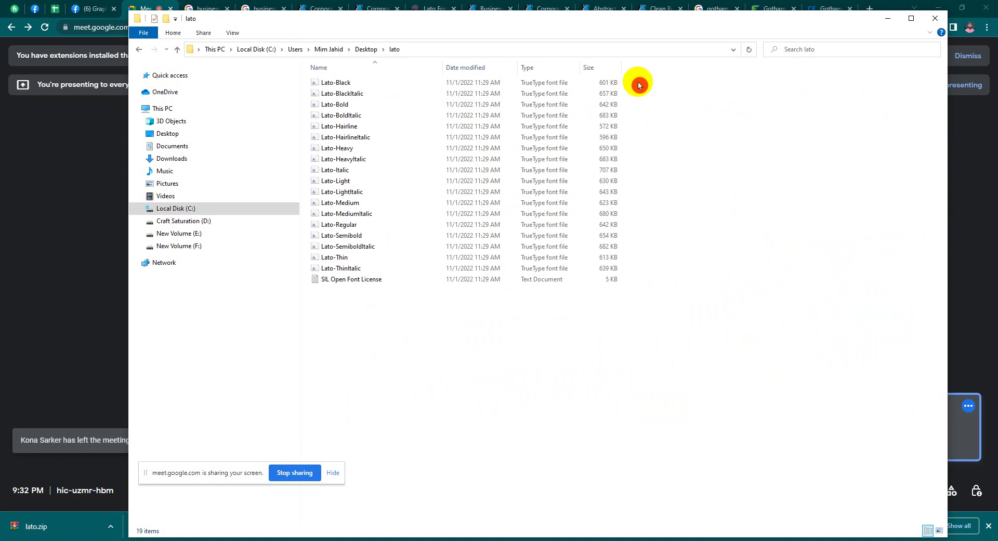
drag(638, 82, 409, 268)
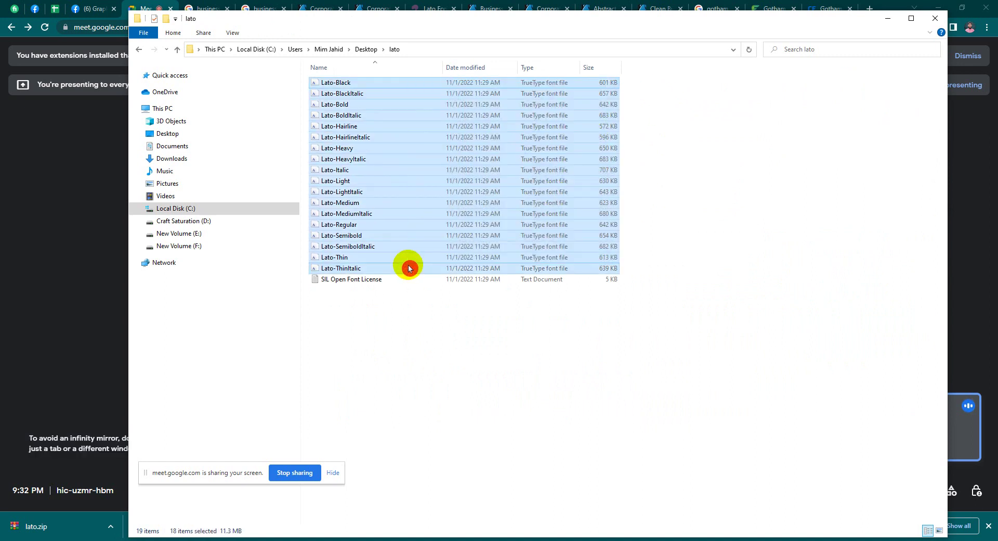
click(551, 93)
click(631, 85)
drag(631, 85, 470, 269)
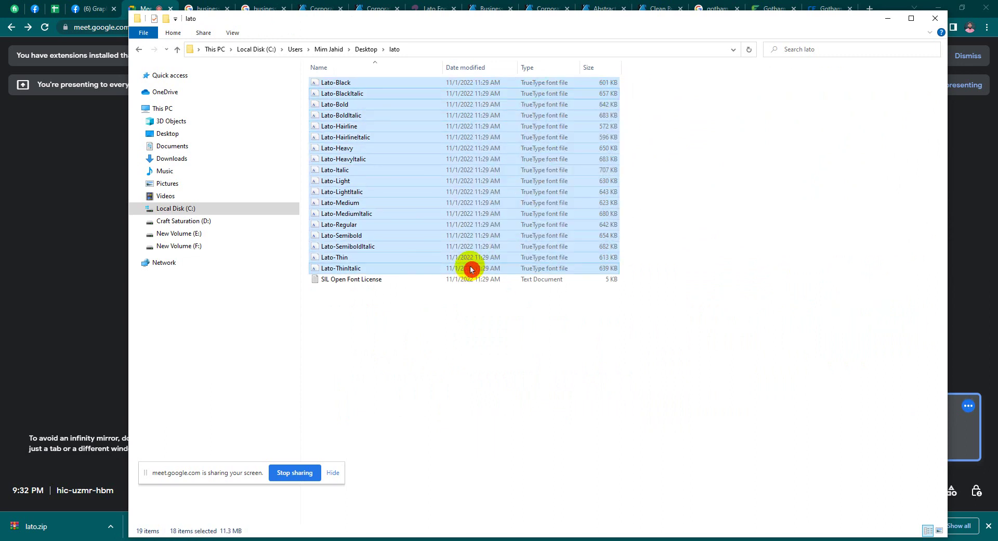
right_click(429, 164)
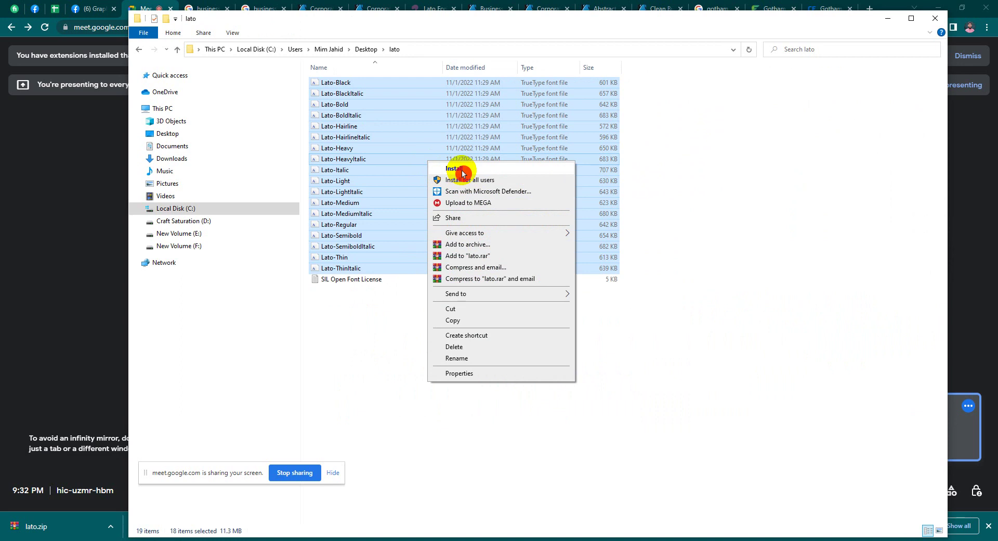
click(462, 173)
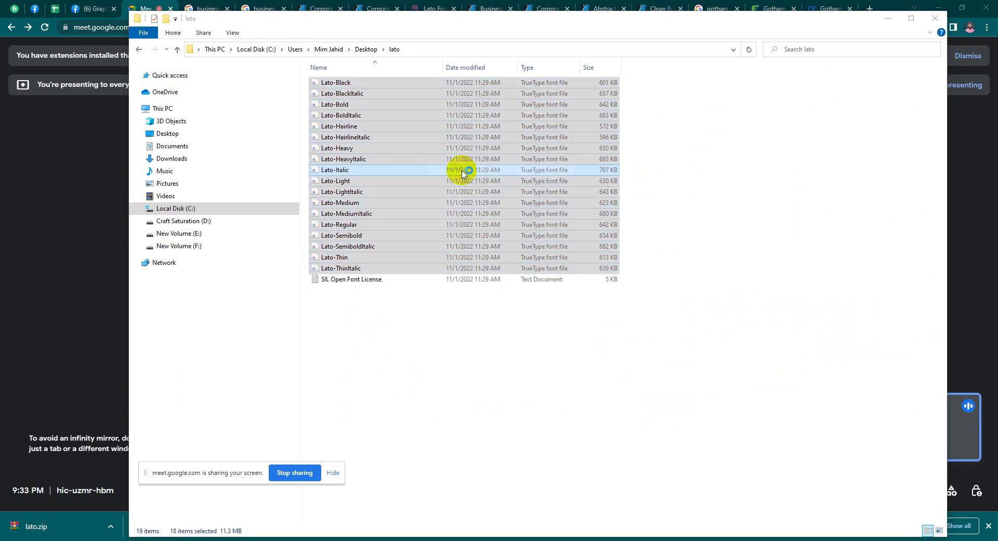
click(471, 283)
click(563, 282)
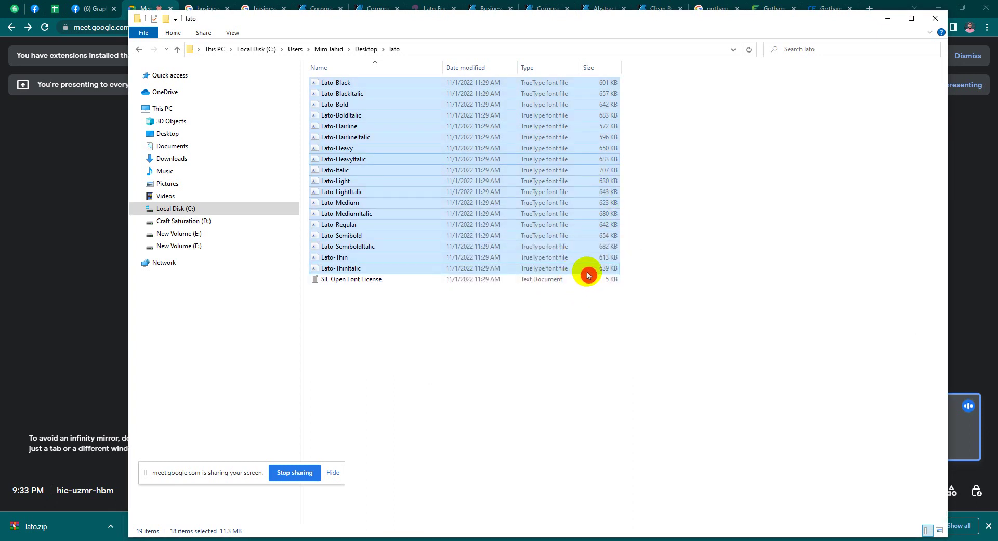
Step: Install the Lato Black font from its preview window
click(677, 208)
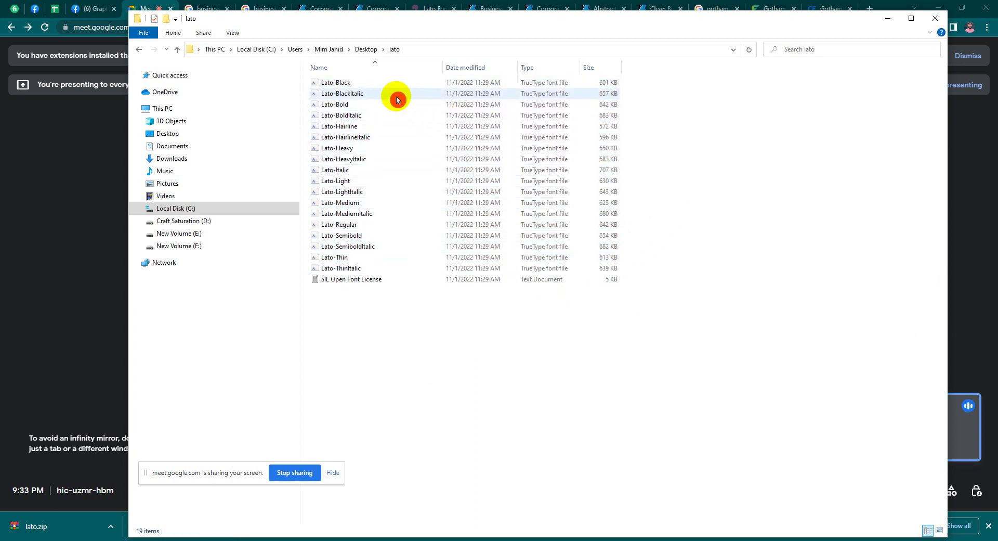
click(368, 87)
right_click(366, 86)
double_click(361, 86)
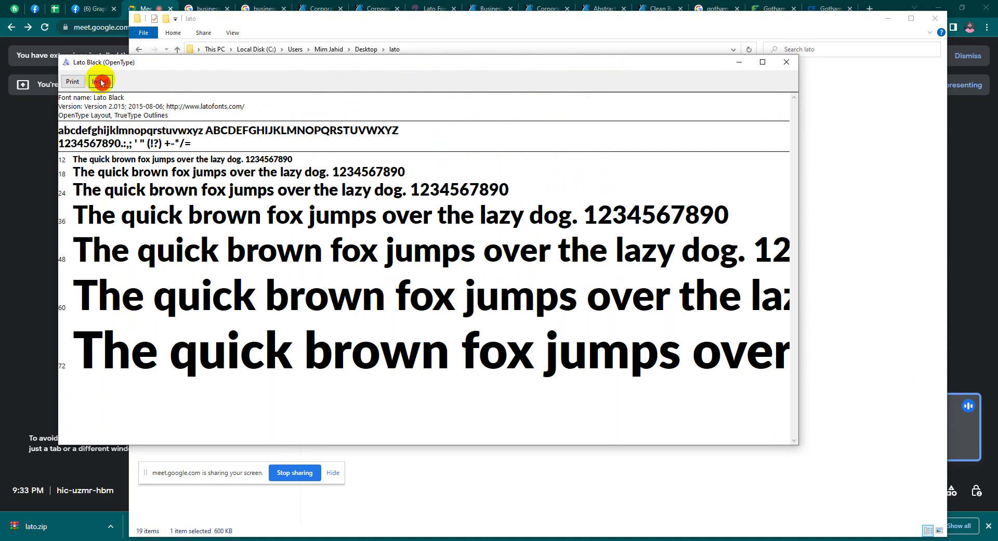
click(101, 82)
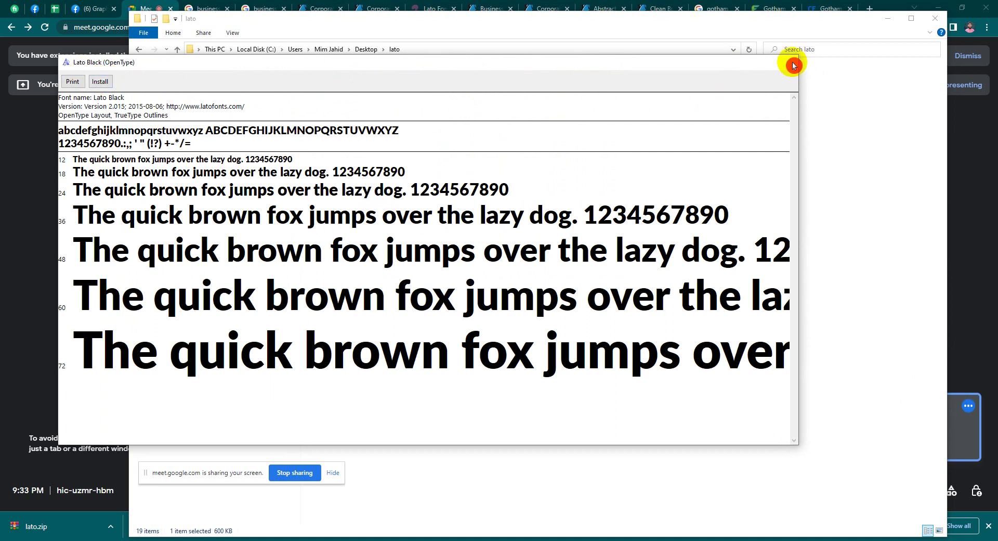
click(787, 62)
Step: Install the remaining Lato-BlackItalic through Lato-Thin fonts, answer the replace prompts, and close Explorer
drag(734, 103, 479, 259)
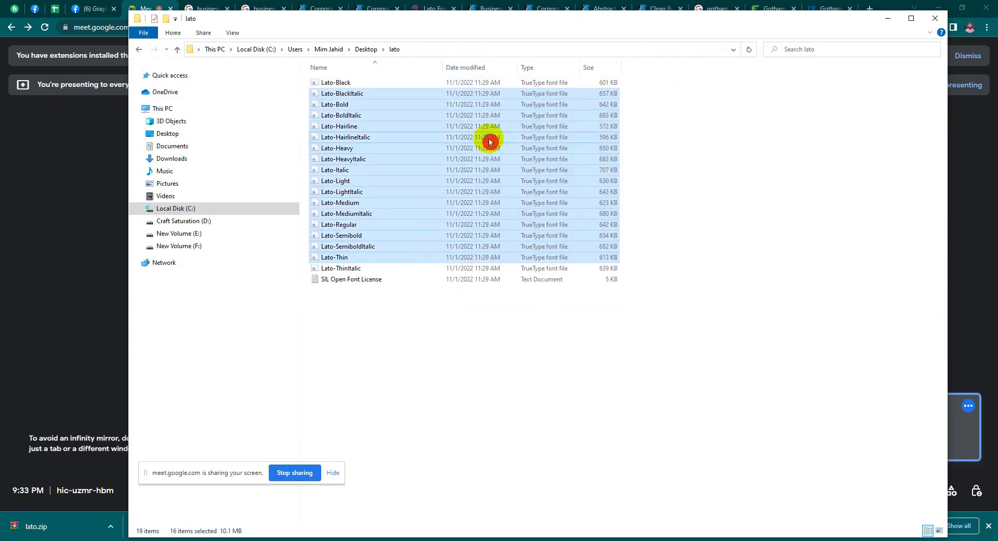
right_click(490, 141)
click(530, 148)
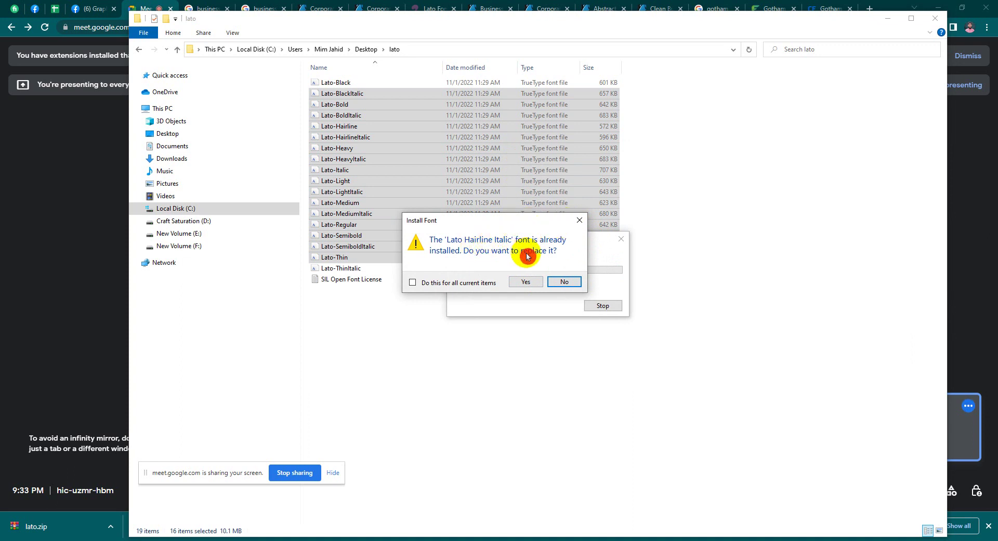
click(578, 219)
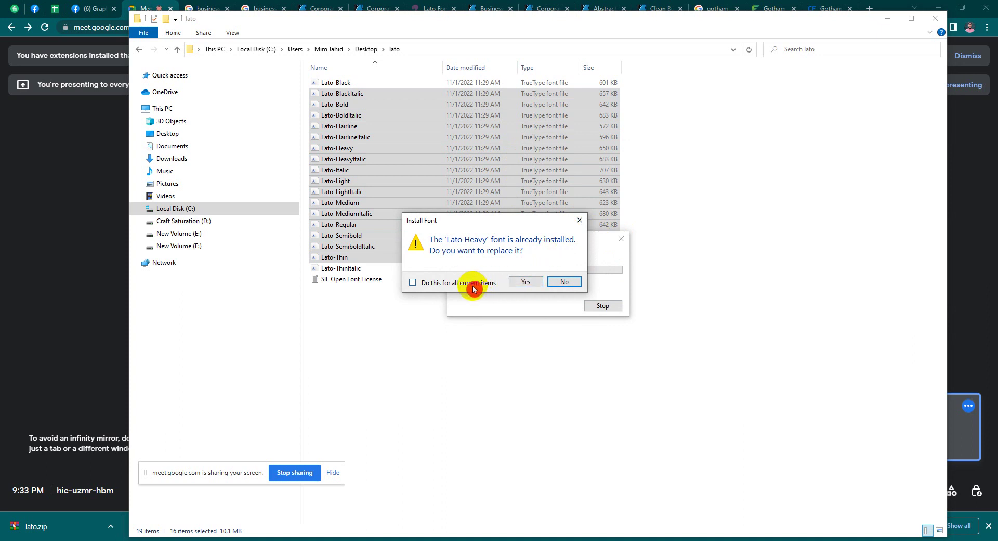
click(555, 282)
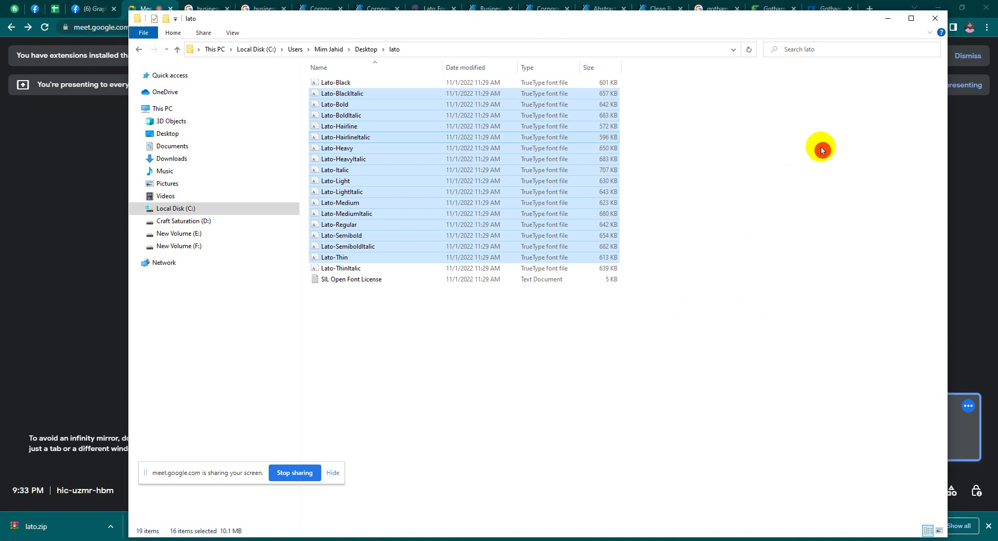
click(945, 18)
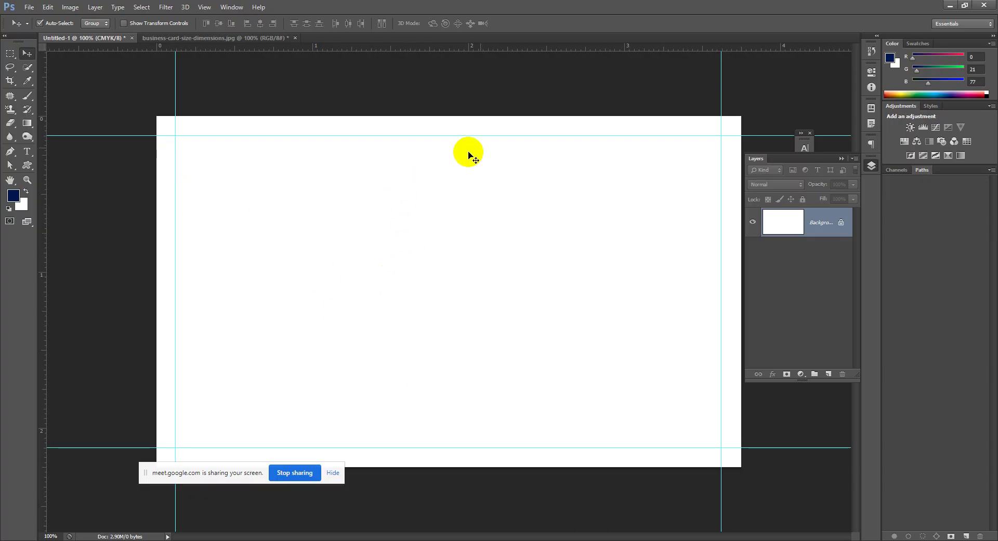
Step: Draw a navy rectangle shape in the card's upper-left area
click(526, 124)
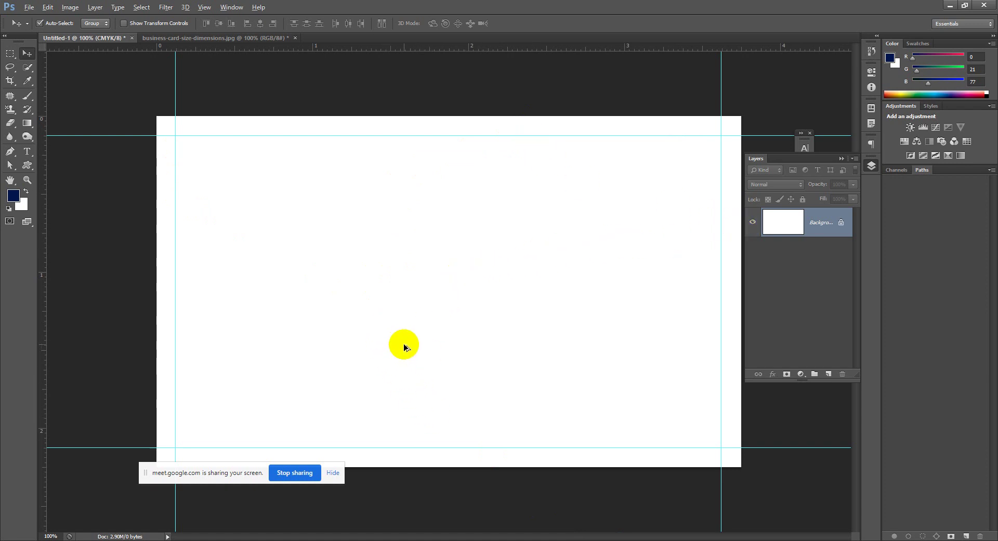
scroll(404, 347, down, 2)
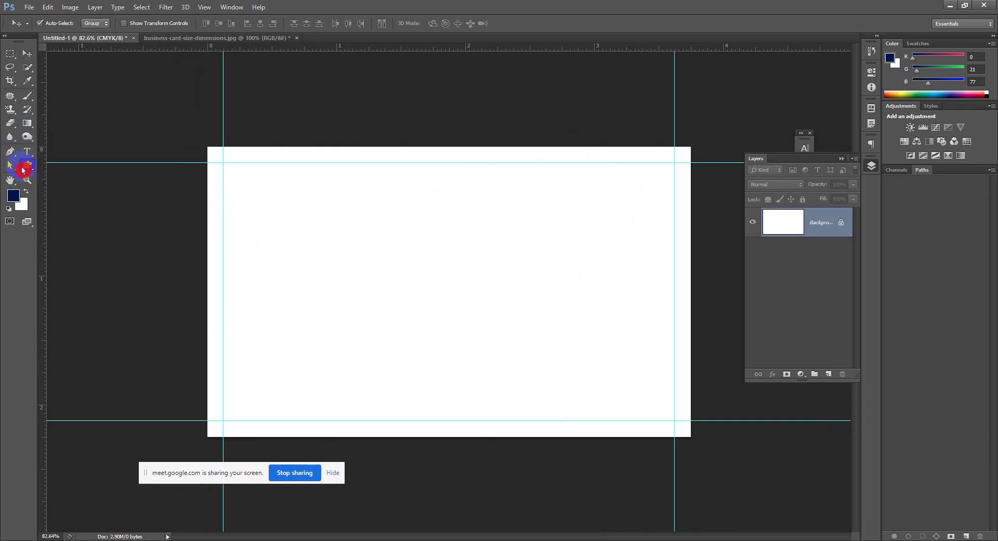
click(23, 170)
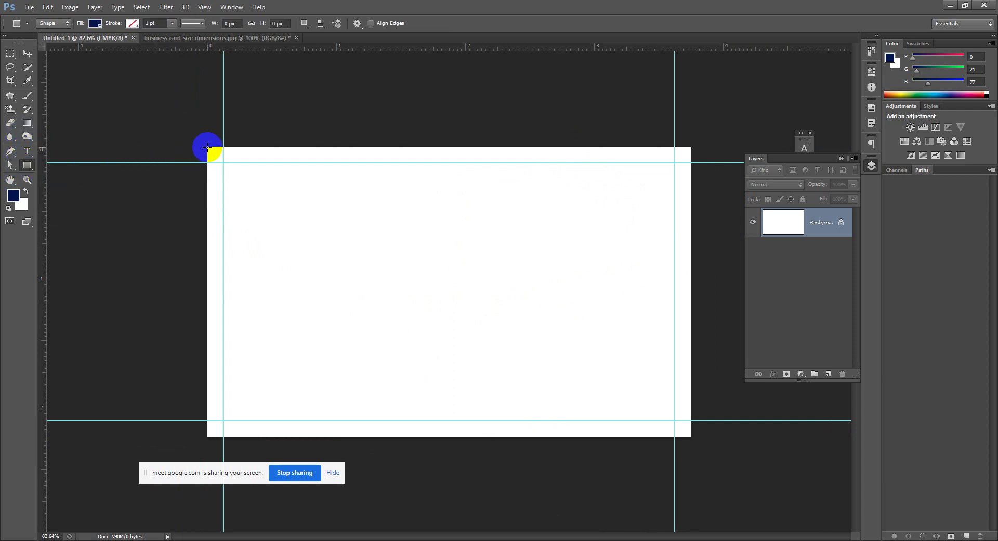
drag(207, 147, 691, 436)
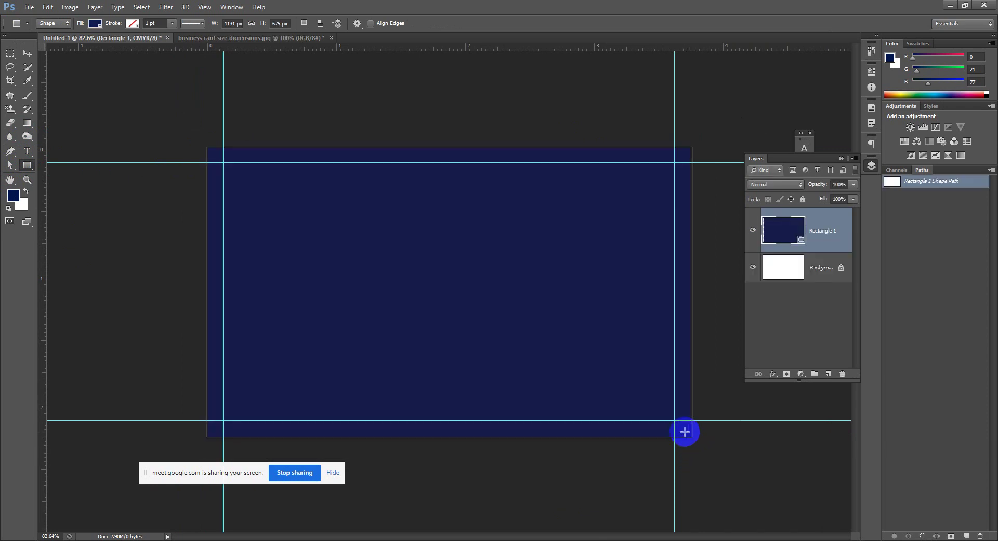
key(ctrl+z)
drag(243, 186, 599, 413)
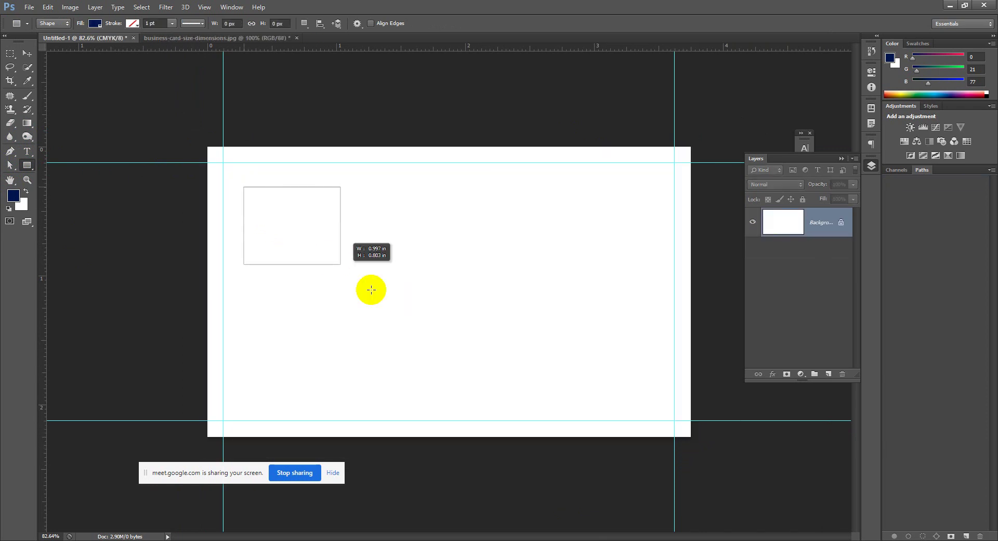
Step: Stretch all four rectangle edges out to the canvas edges, bleed included, and commit
click(28, 52)
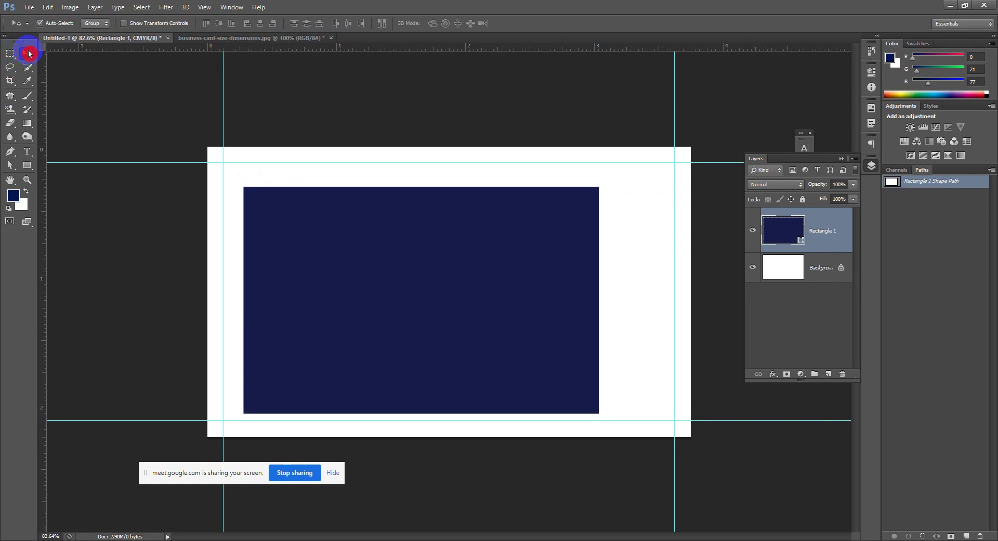
key(ctrl+t)
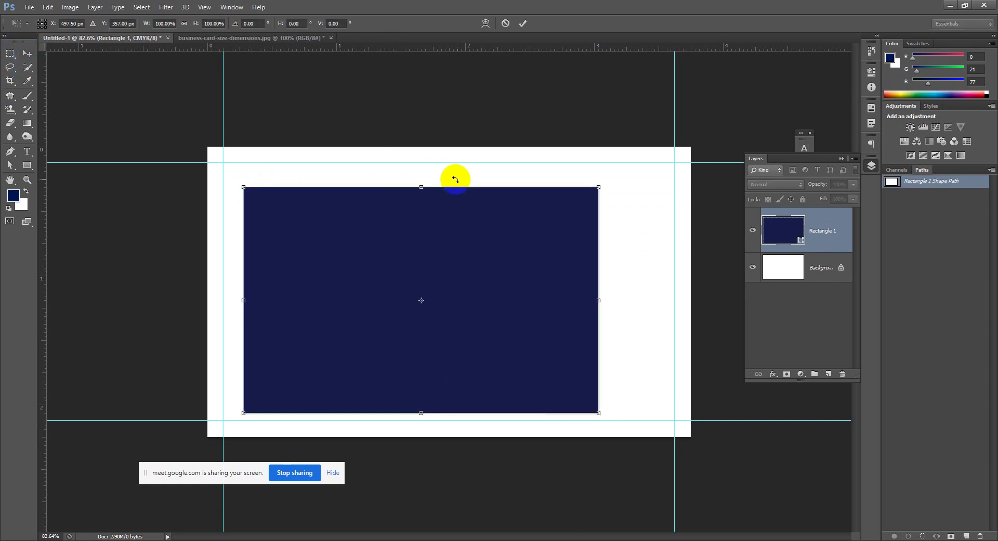
drag(422, 187, 421, 148)
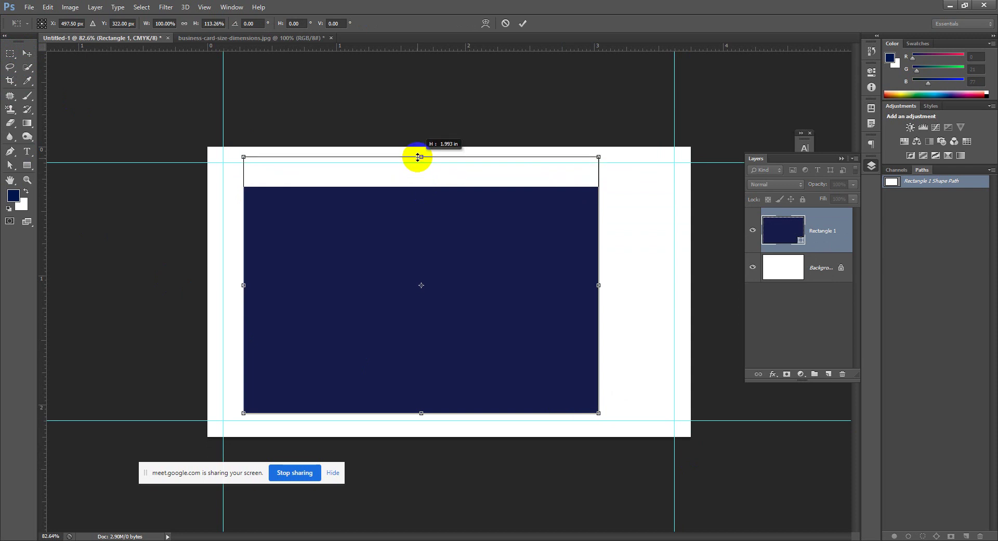
drag(599, 281, 696, 284)
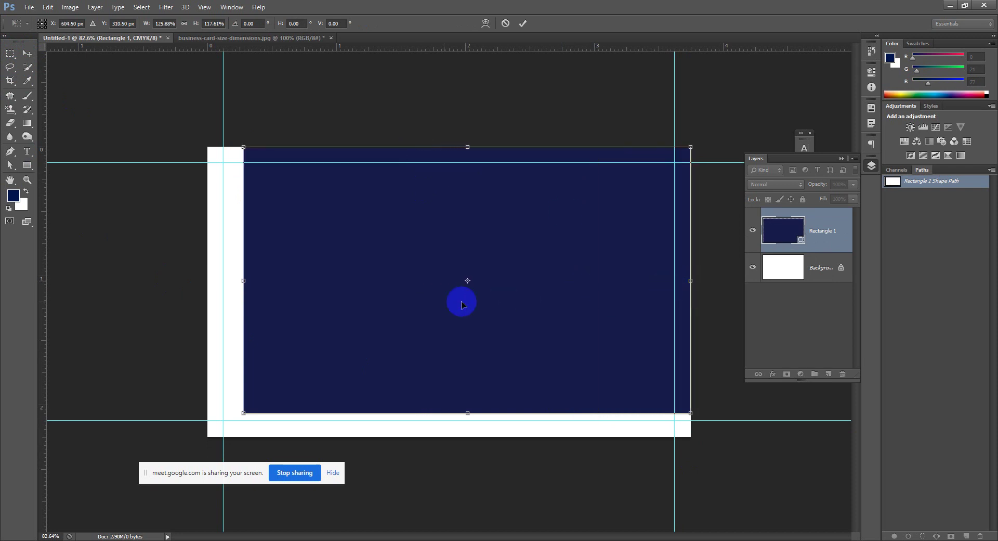
drag(243, 284, 208, 284)
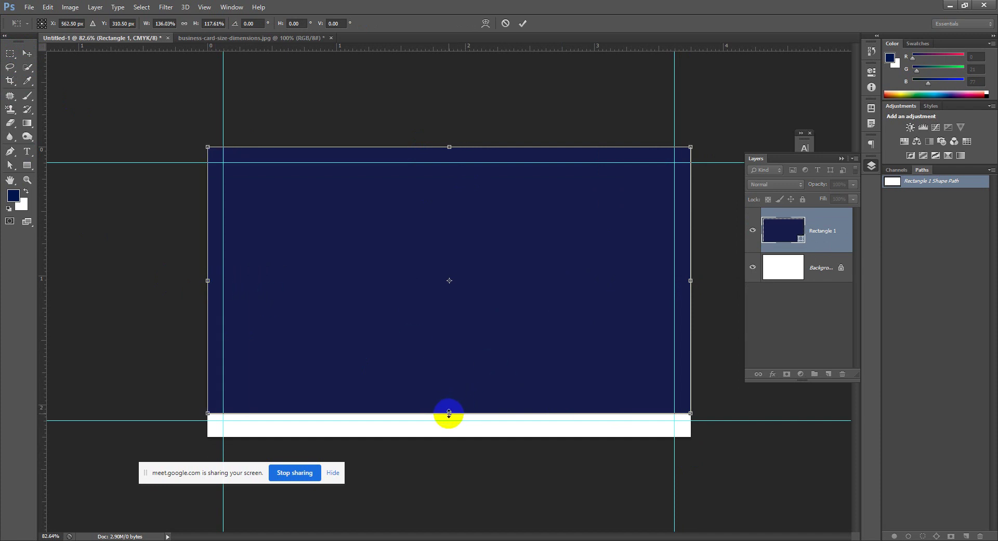
drag(449, 413, 449, 436)
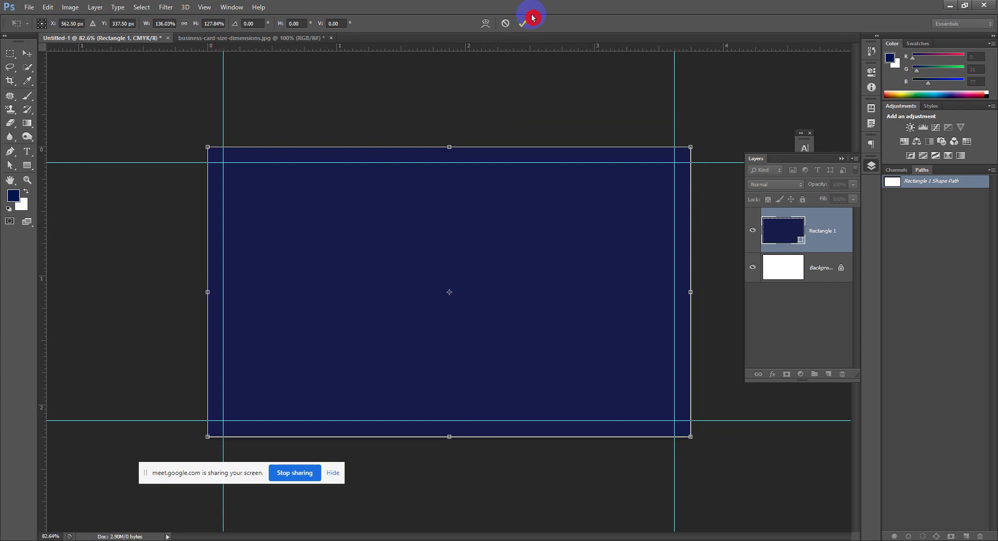
click(521, 28)
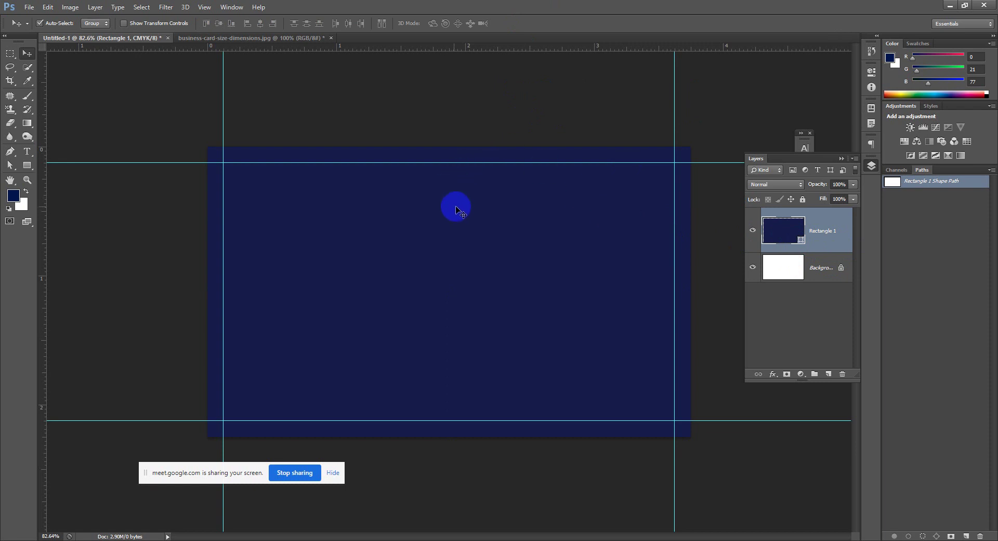
Step: Convert the white Background into Layer 0 and delete it, leaving only Rectangle 1
double_click(841, 268)
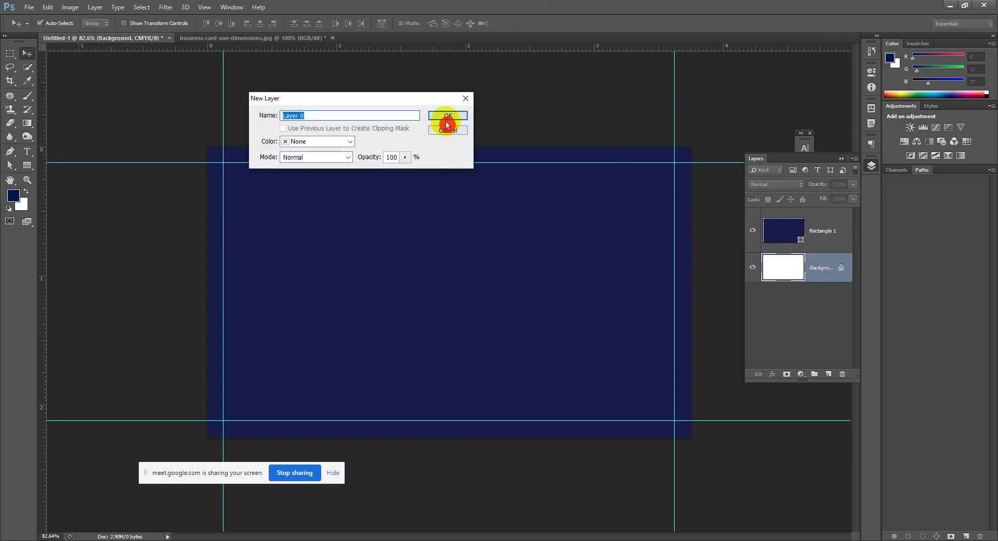
click(446, 121)
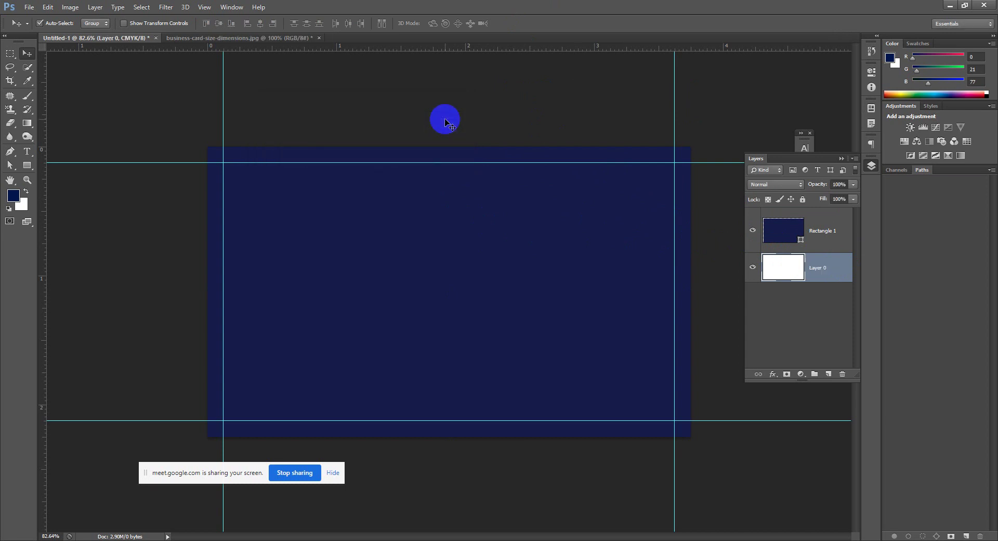
key(Delete)
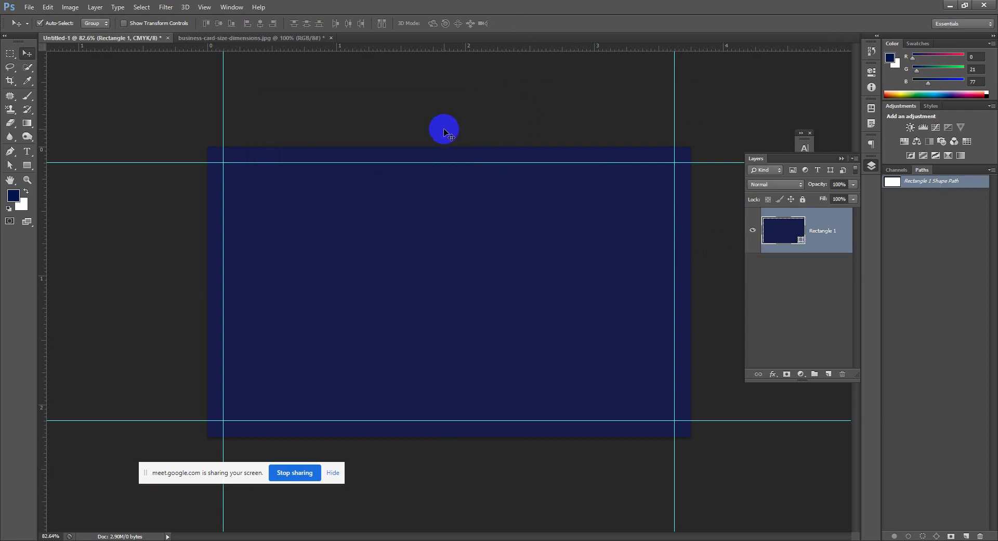
key(ctrl+z)
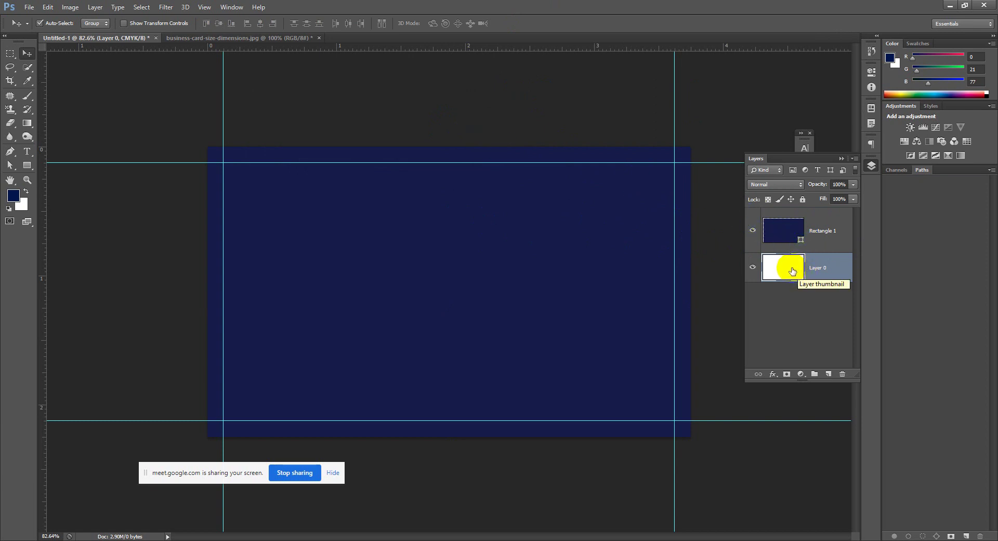
key(Delete)
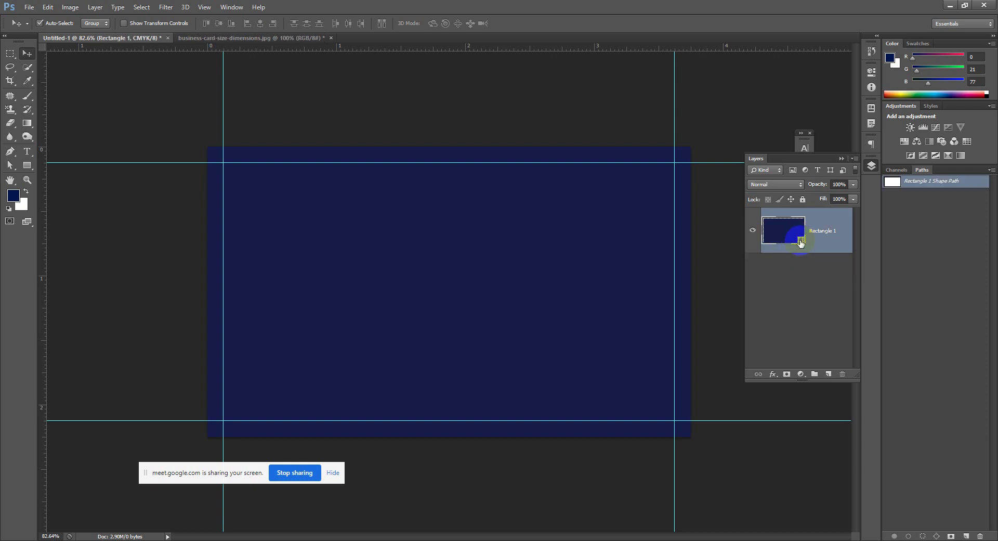
Step: Change Rectangle 1's fill to olive green #66830d and rename the layer Background
double_click(800, 241)
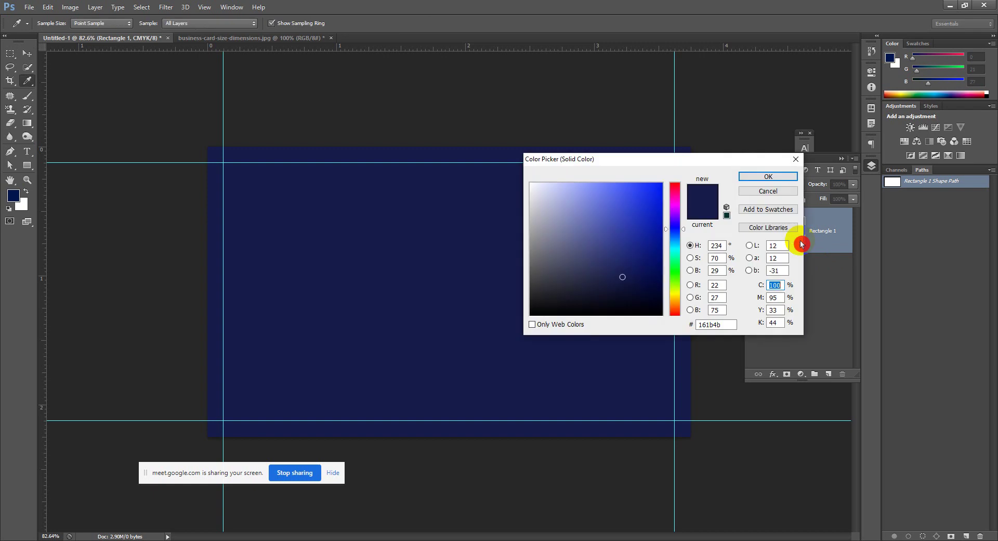
click(644, 184)
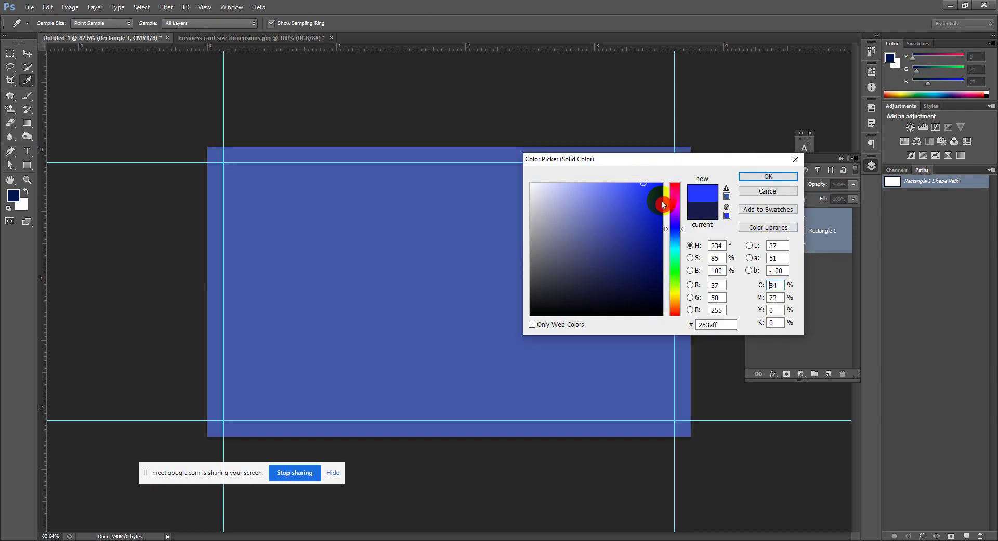
mouse_move(679, 236)
mouse_down()
mouse_move(681, 248)
mouse_move(643, 239)
mouse_move(669, 207)
mouse_move(625, 183)
mouse_up()
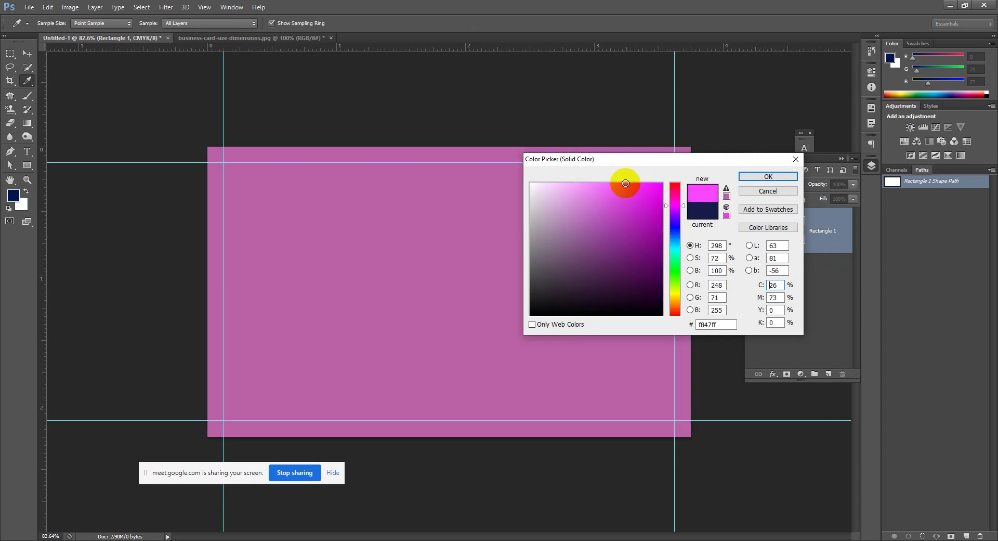
drag(676, 222, 674, 269)
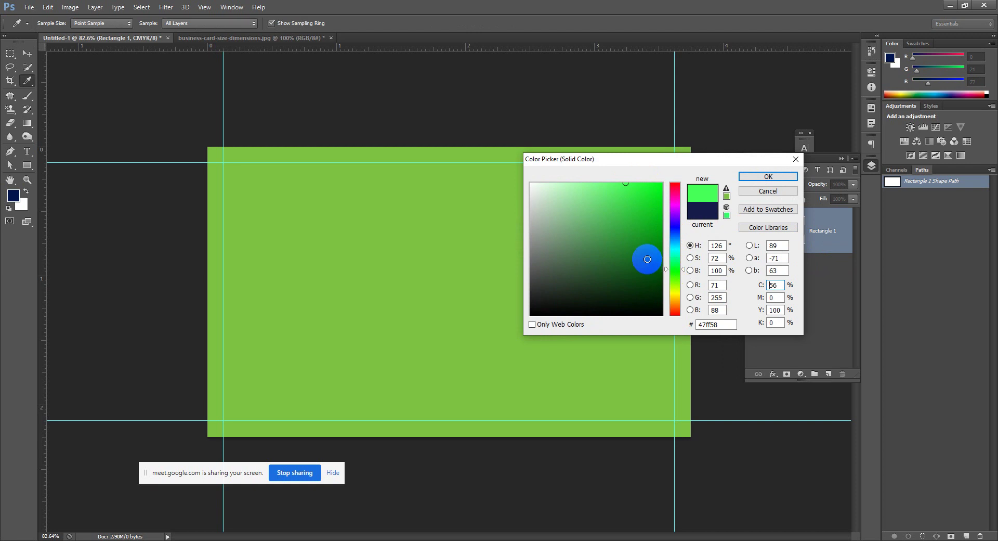
drag(631, 228, 619, 218)
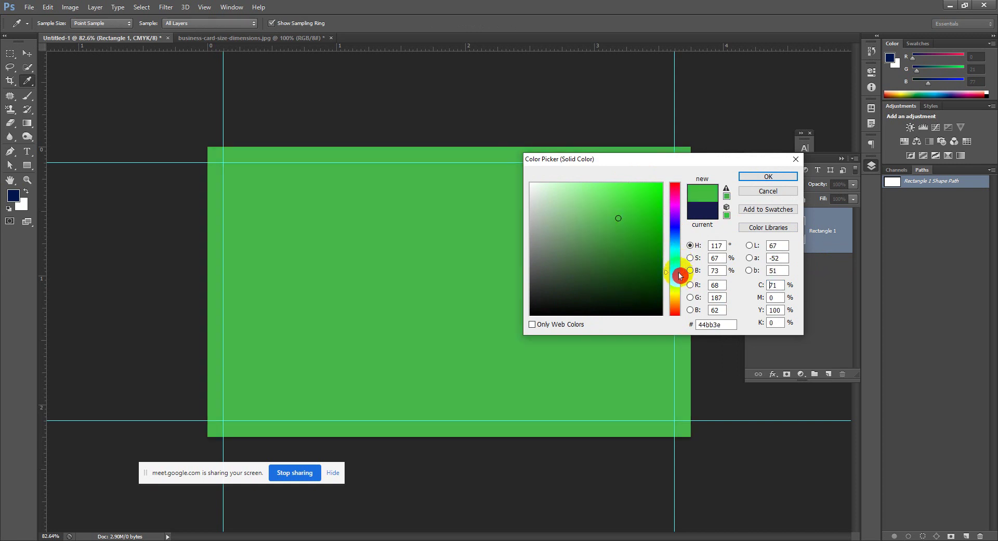
drag(682, 268, 681, 282)
drag(632, 253, 660, 258)
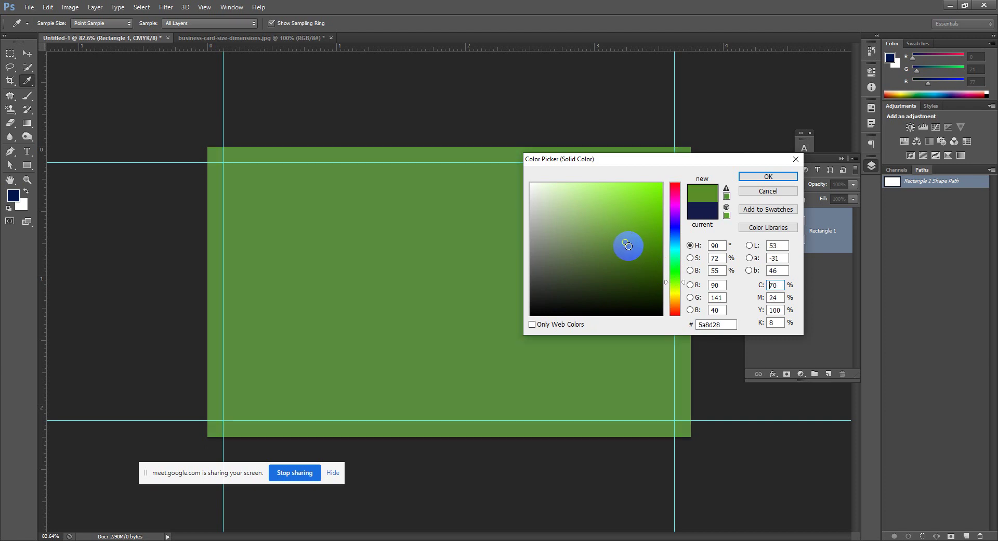
click(674, 287)
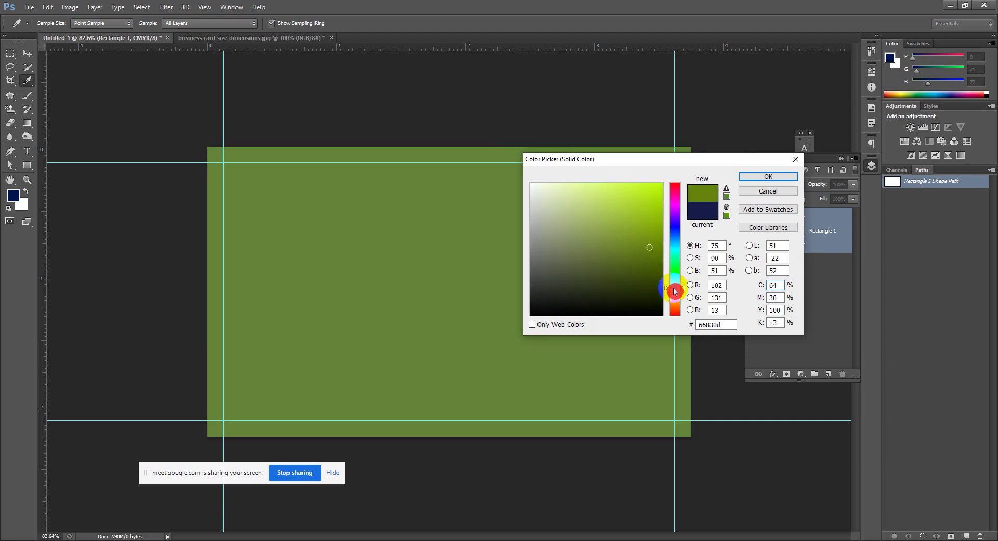
click(772, 183)
text(Background)
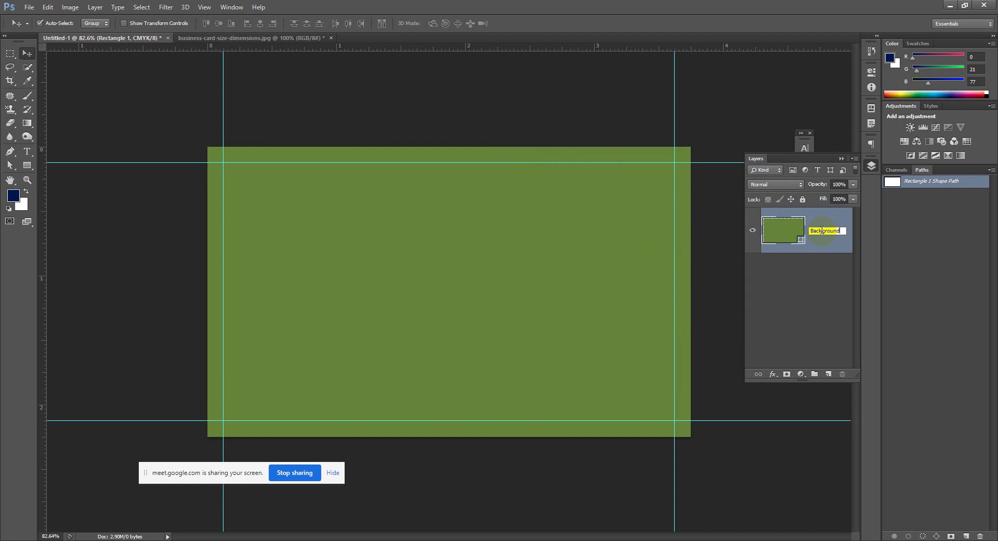
key(Return)
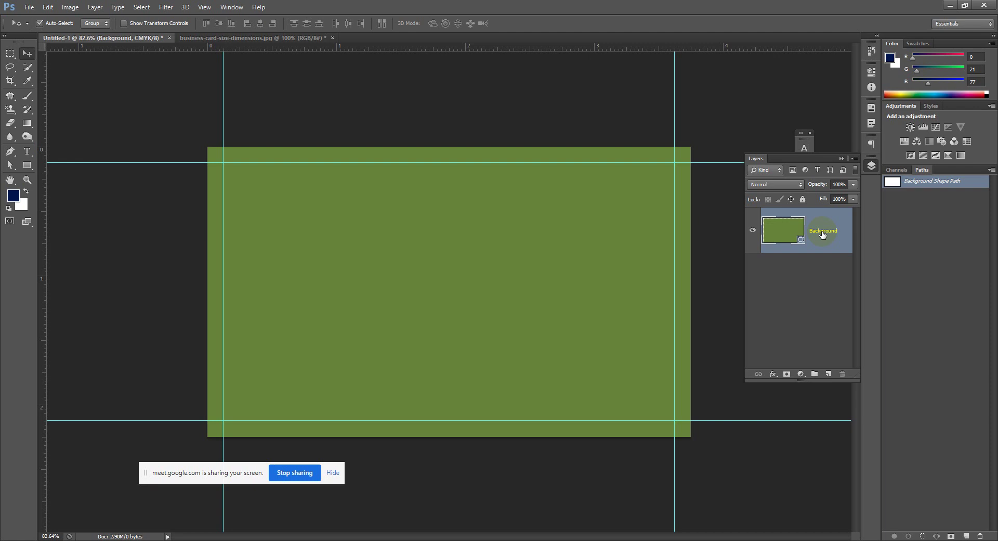
Step: Draw a full-card rectangle and give it a red fill
click(27, 165)
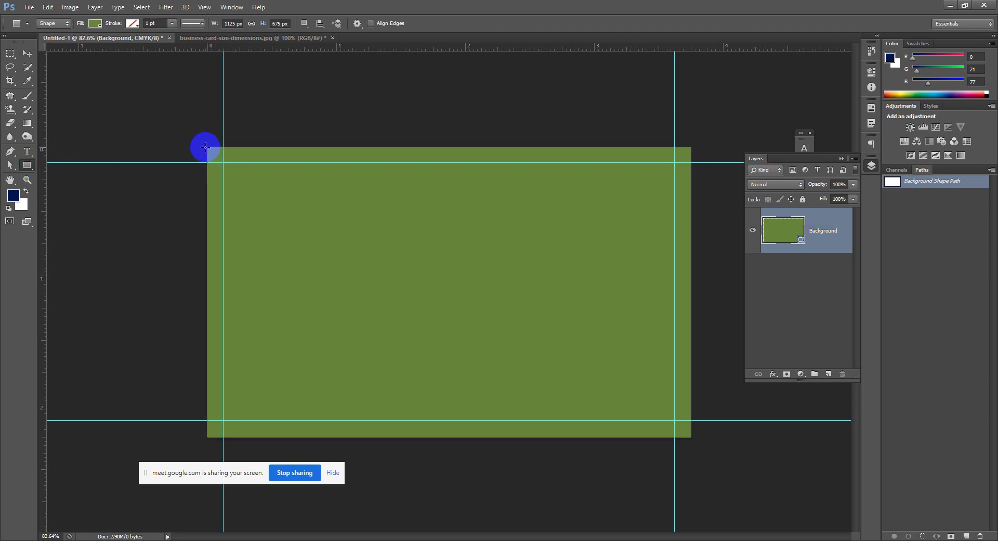
drag(207, 147, 691, 436)
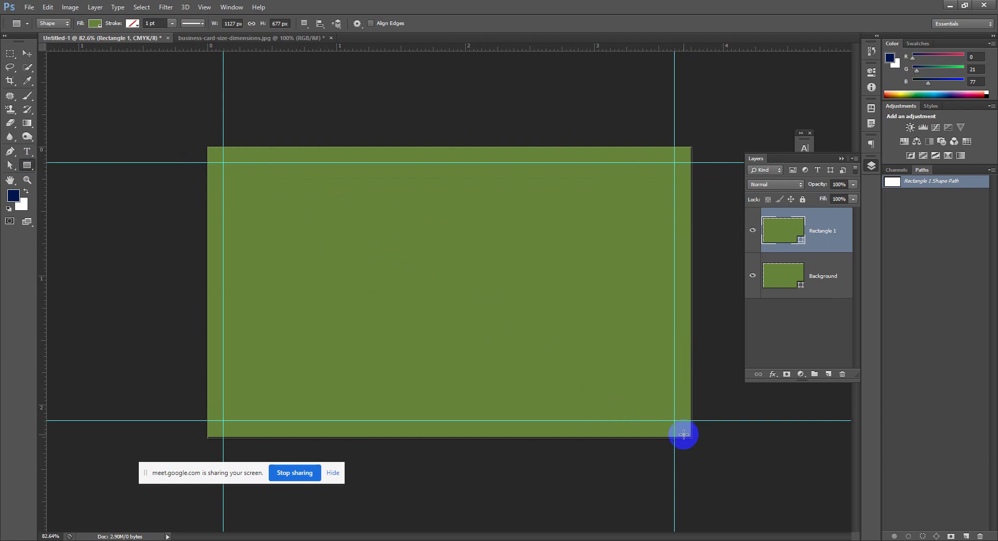
double_click(801, 241)
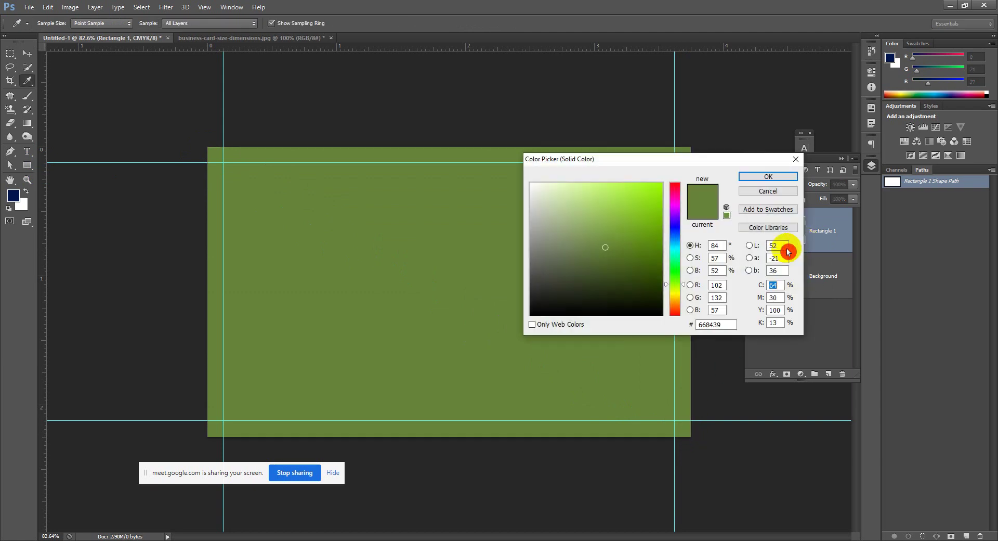
click(634, 183)
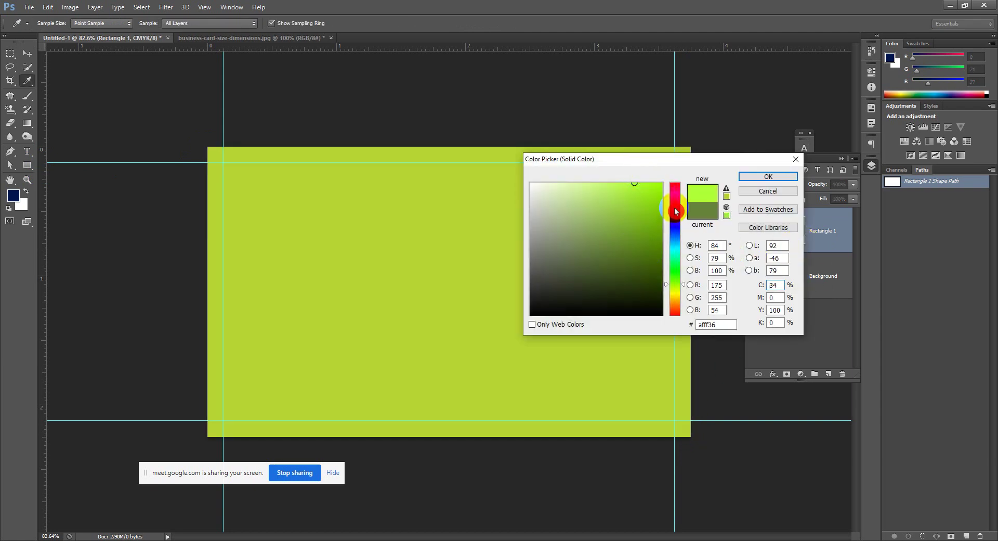
drag(675, 186, 673, 179)
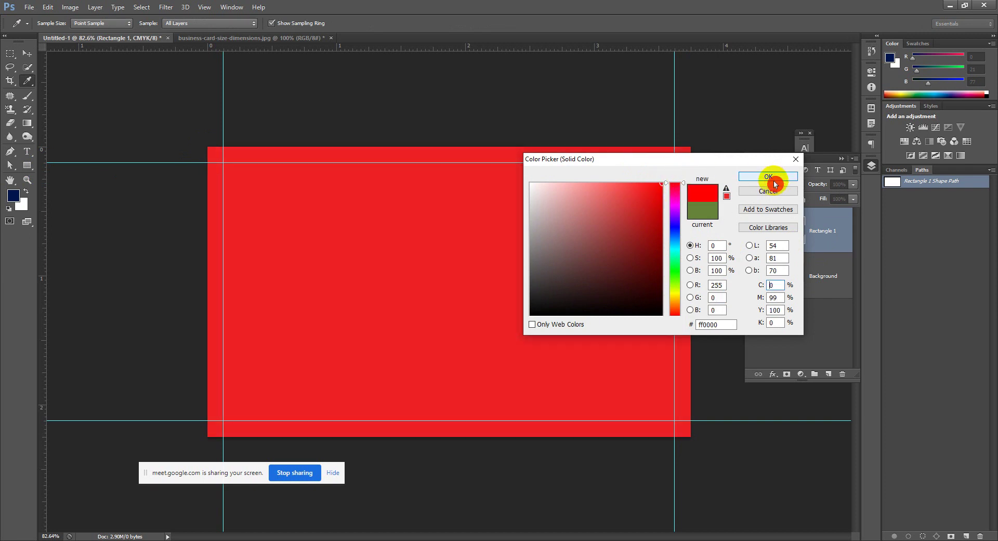
click(768, 177)
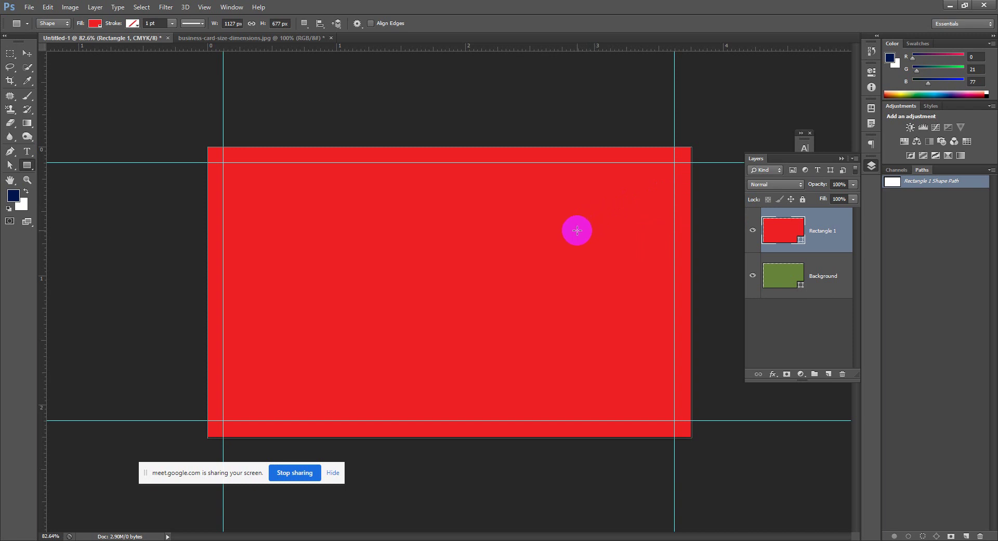
Step: Subtract an inner rectangle along the guides to leave a red border frame
click(27, 53)
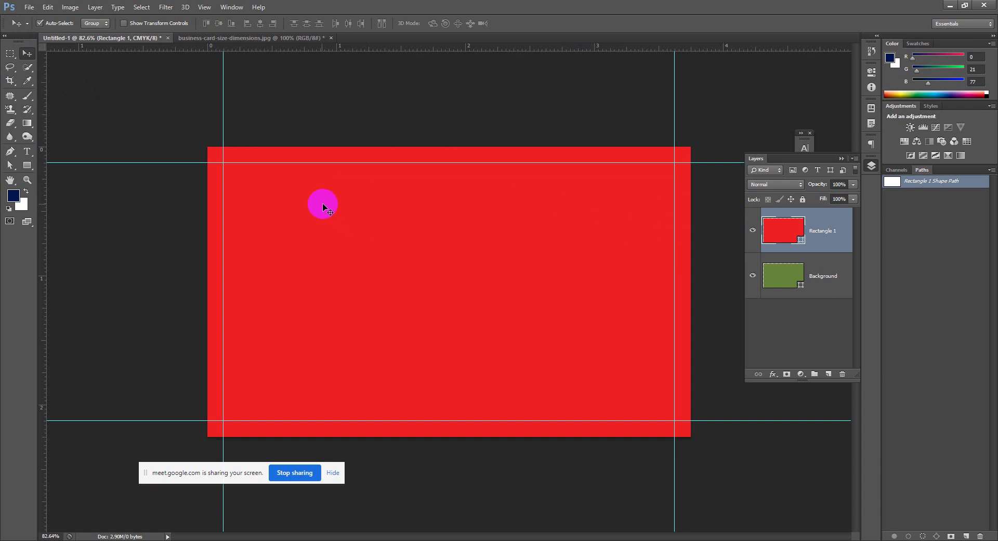
click(27, 165)
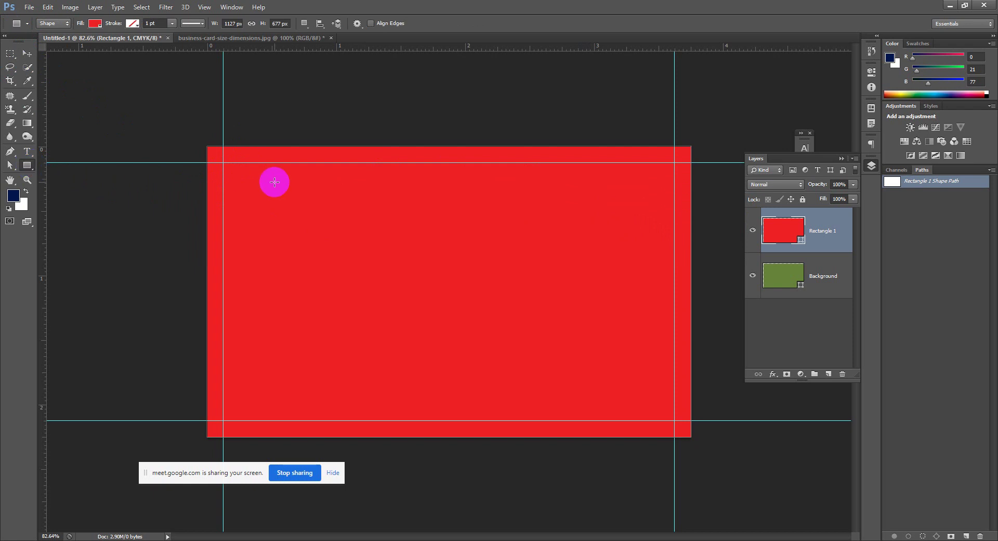
click(306, 29)
click(314, 55)
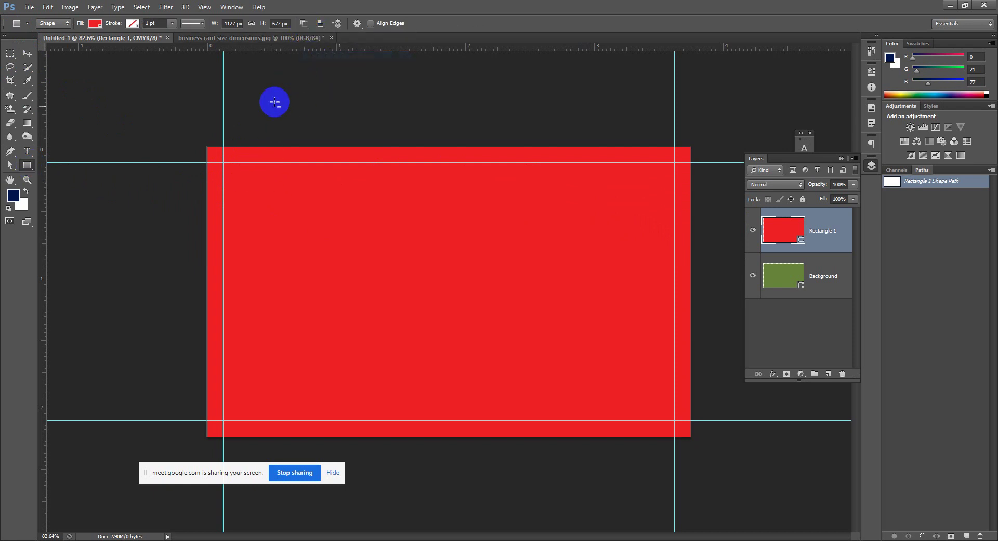
drag(222, 162, 675, 421)
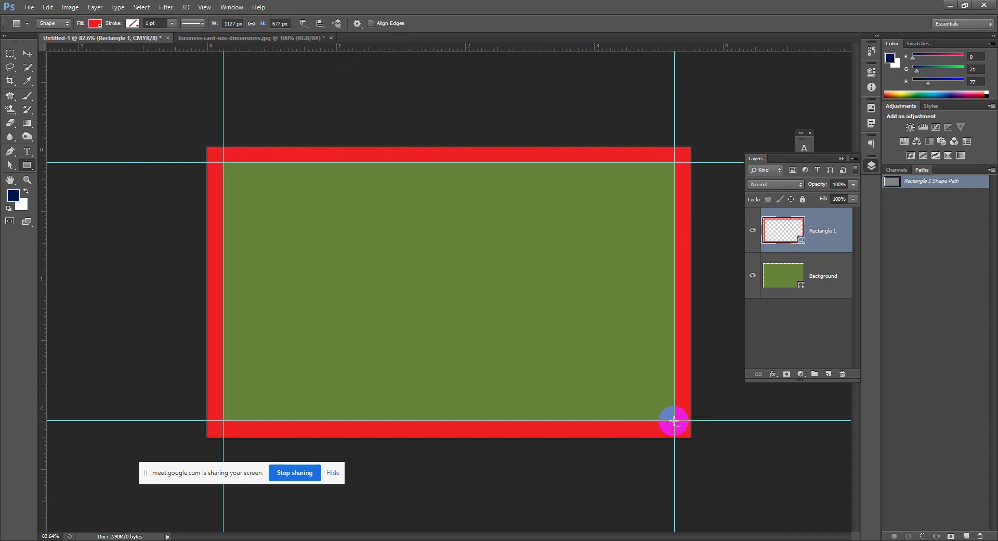
click(27, 54)
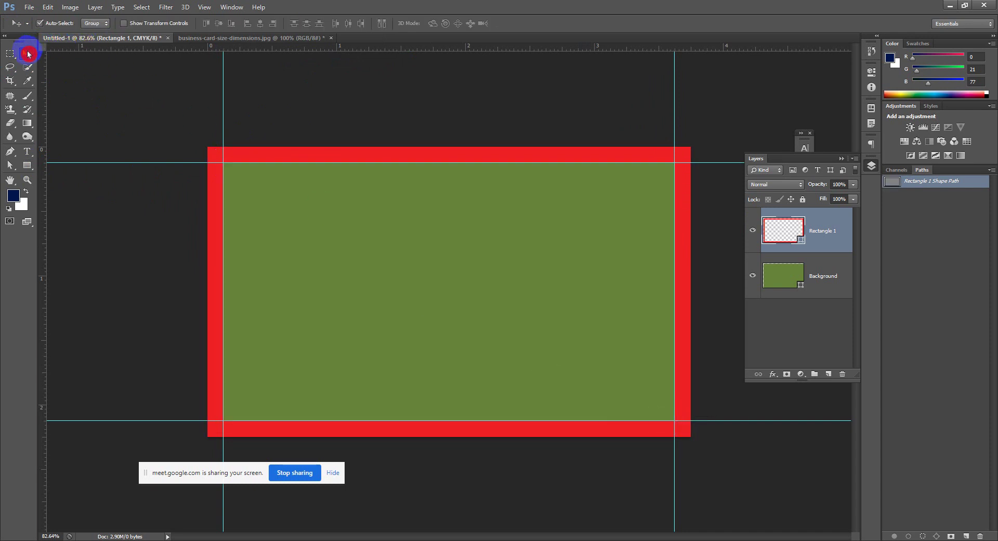
drag(785, 276, 800, 264)
mouse_move(590, 149)
mouse_down()
mouse_move(571, 200)
mouse_move(812, 228)
mouse_up()
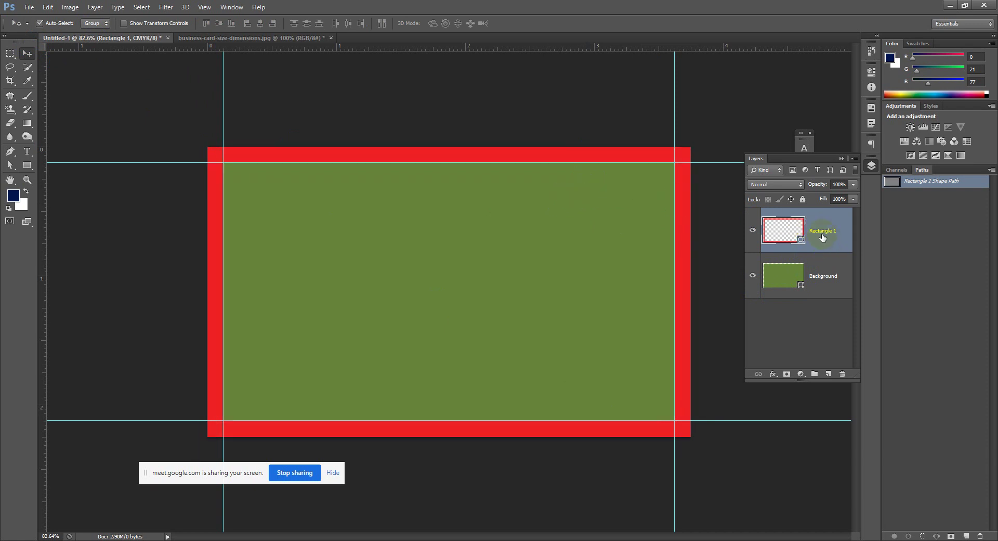
click(543, 122)
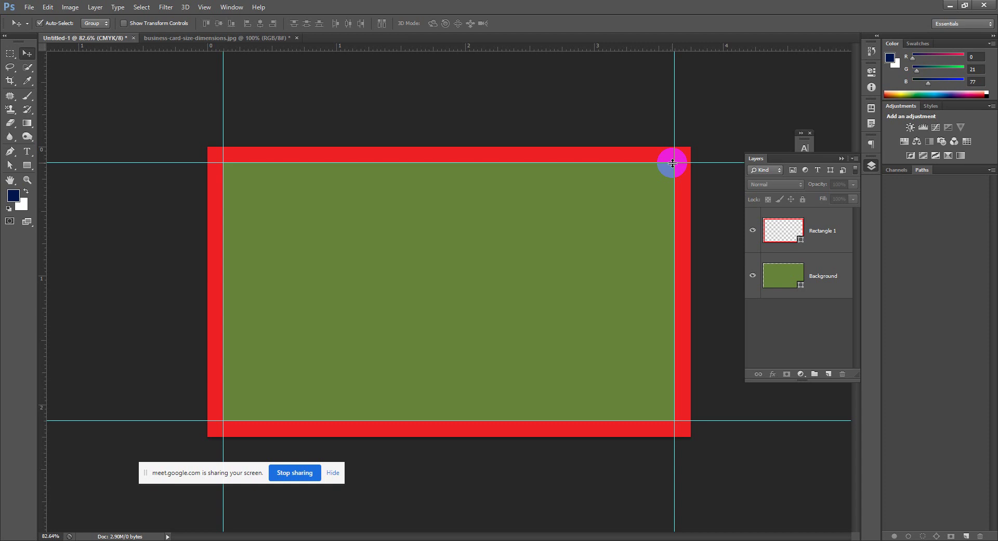
Step: Draw a navy full-card rectangle and set the Rounded Rectangle tool radius to 25 px
click(28, 166)
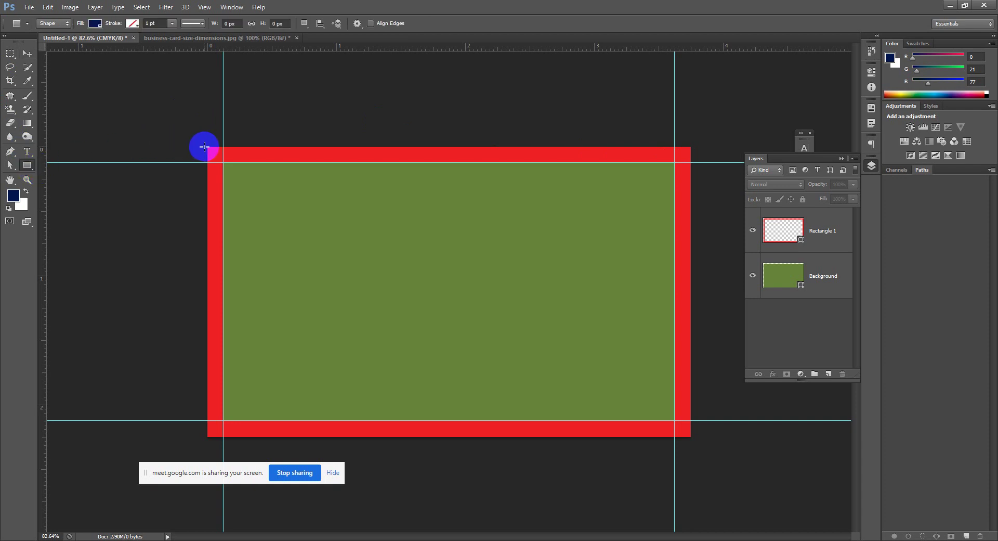
drag(205, 147, 693, 437)
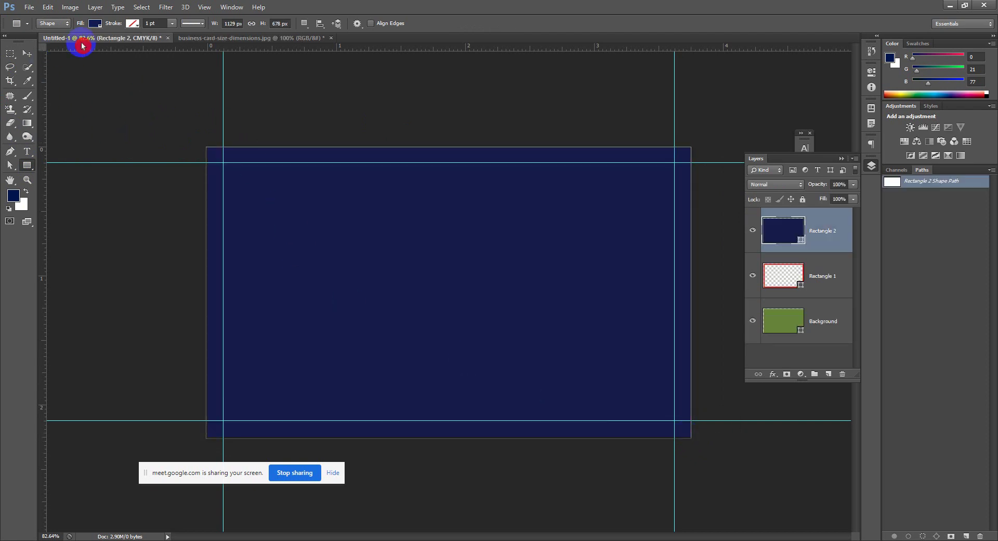
click(33, 166)
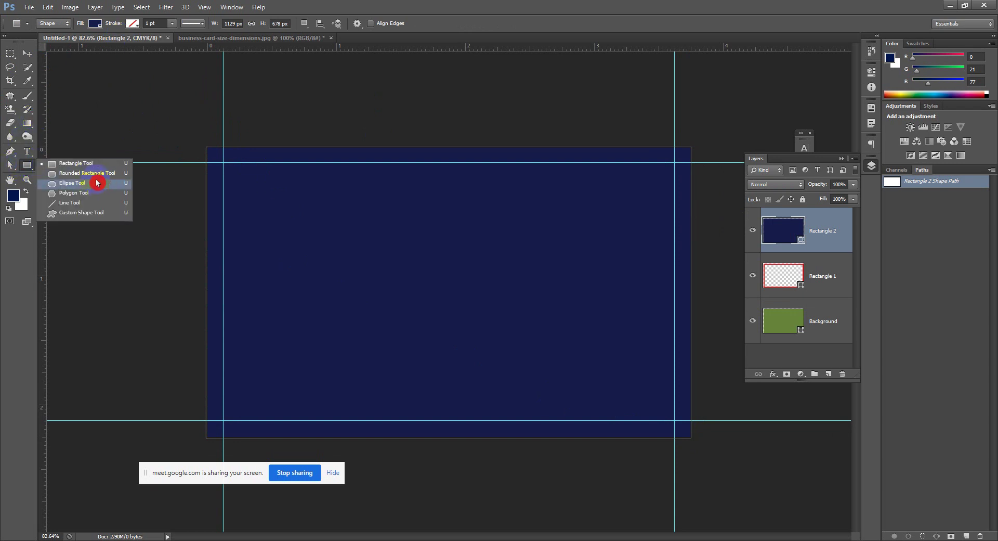
drag(32, 166, 97, 173)
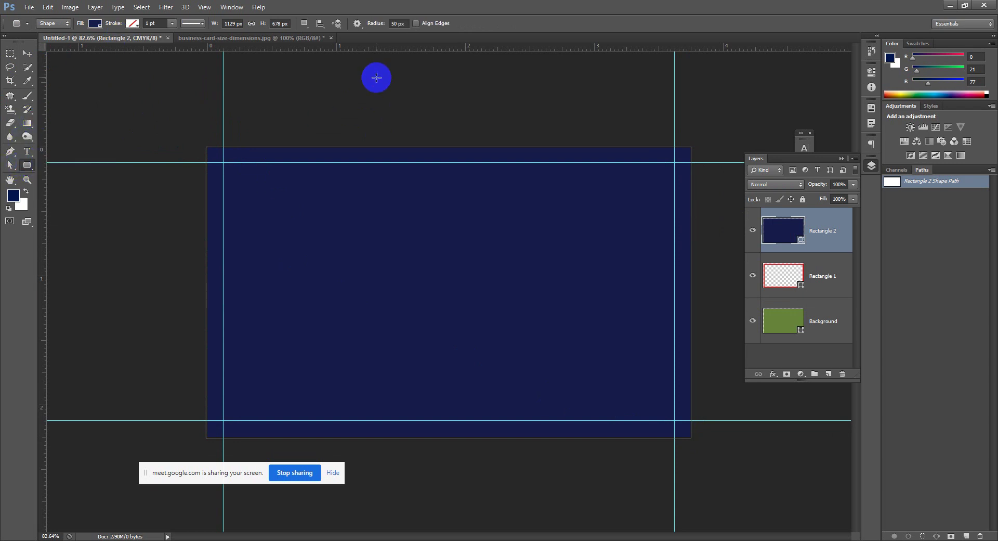
click(402, 24)
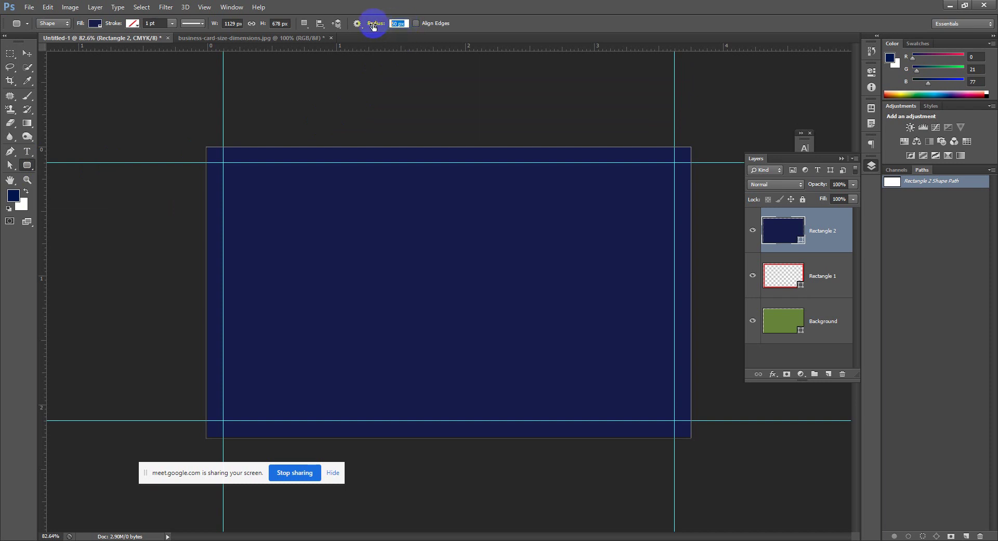
text(25)
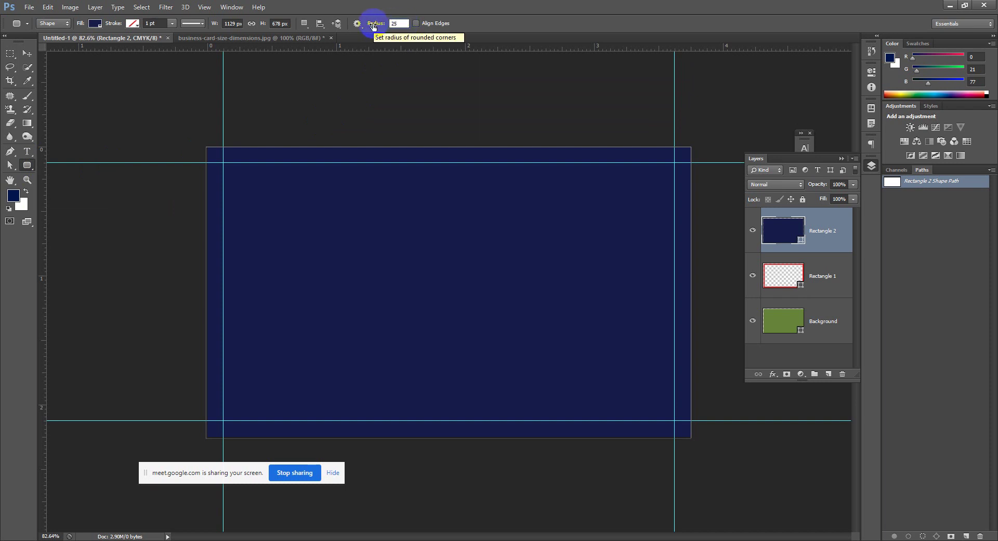
key(Return)
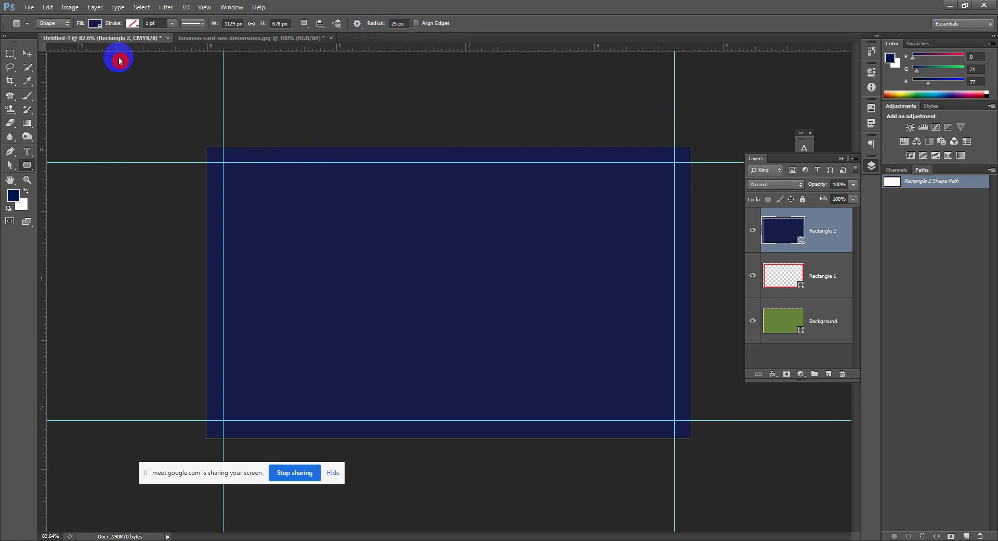
Step: Subtract a rounded inner opening along the guides, then toggle the navy frame's visibility
click(306, 23)
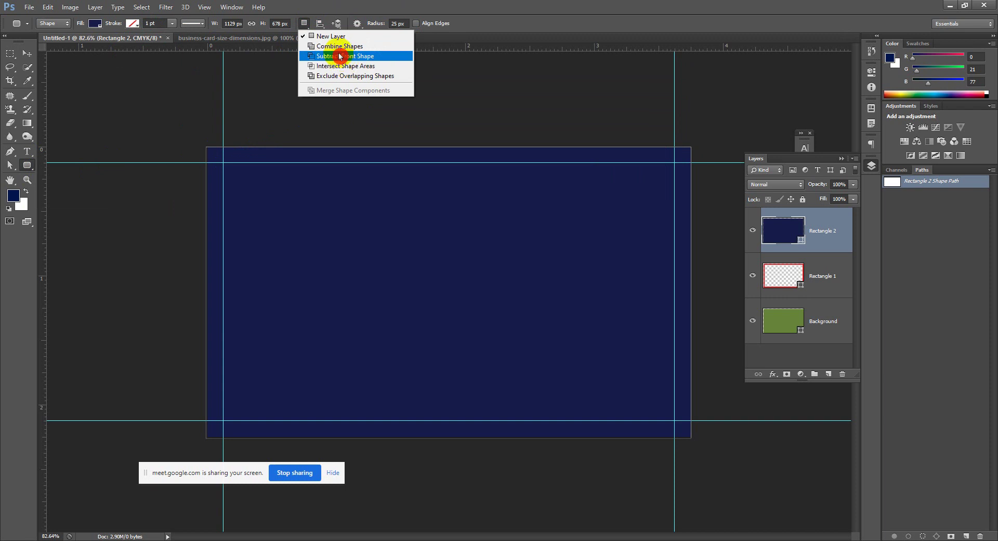
click(339, 47)
drag(223, 163, 675, 420)
click(27, 53)
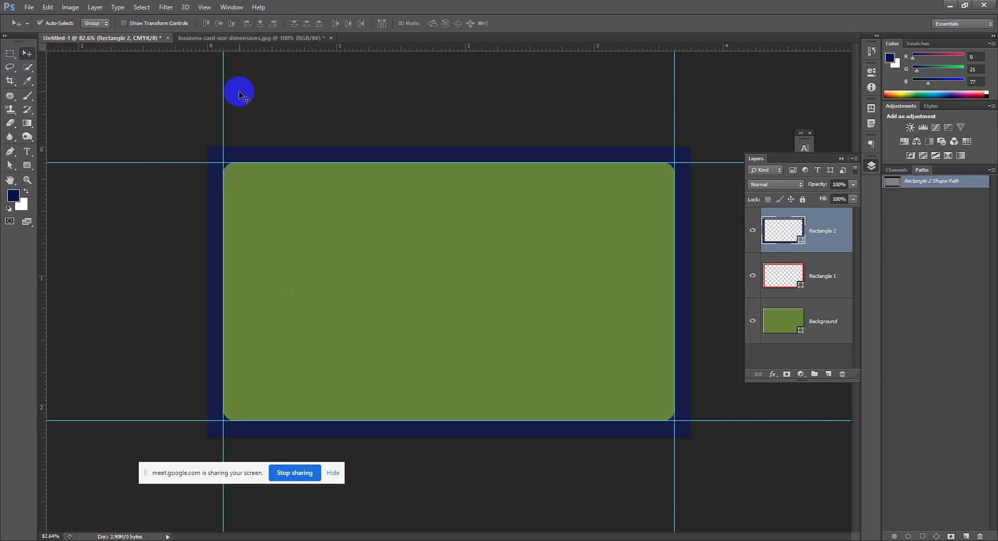
click(753, 231)
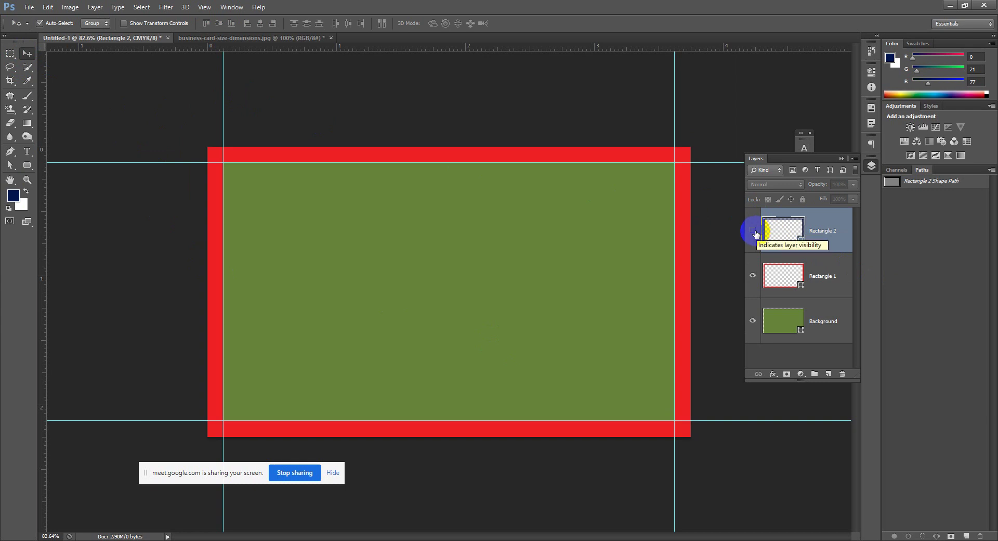
click(752, 231)
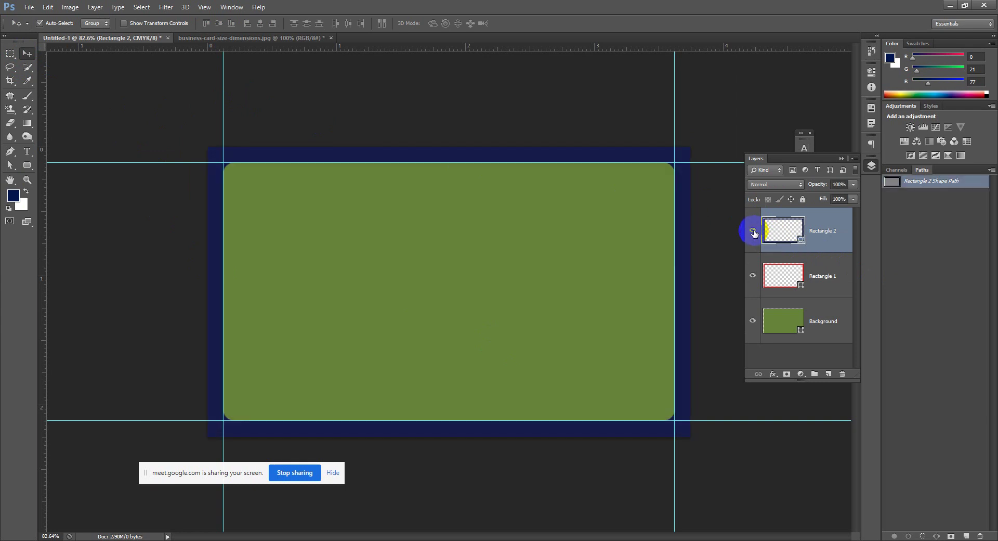
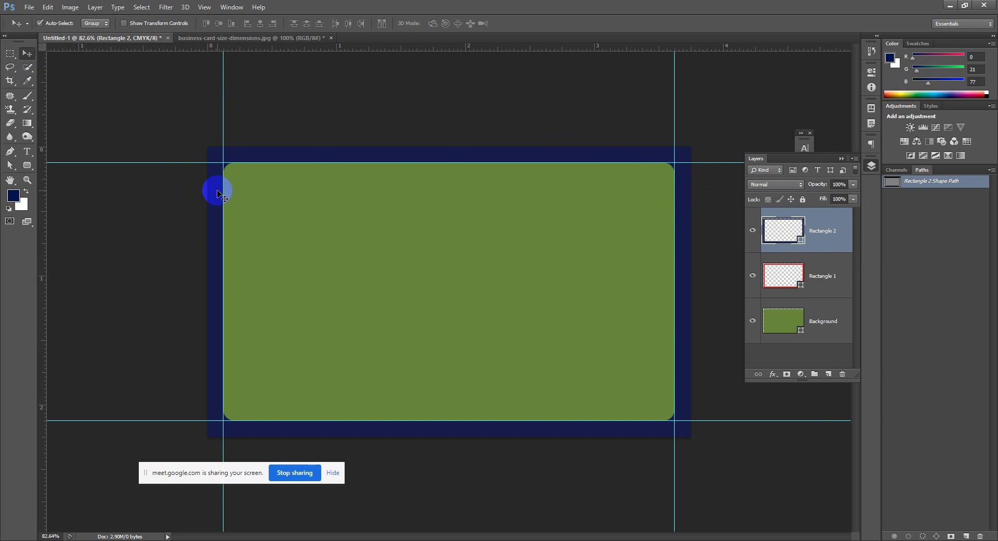
Step: Group Rectangle 1 and Rectangle 2 into a group named 'bleed' and hide it
click(806, 227)
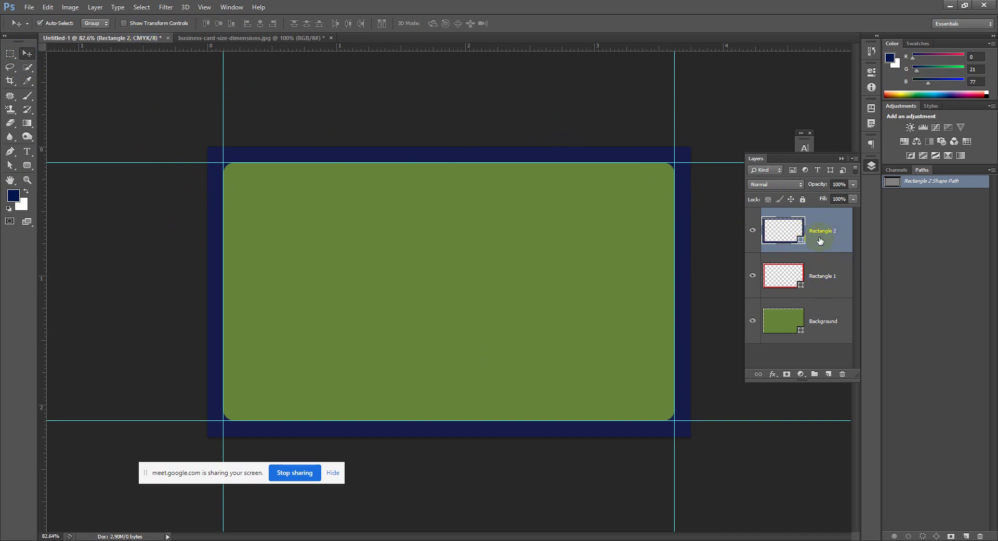
shift+click(825, 281)
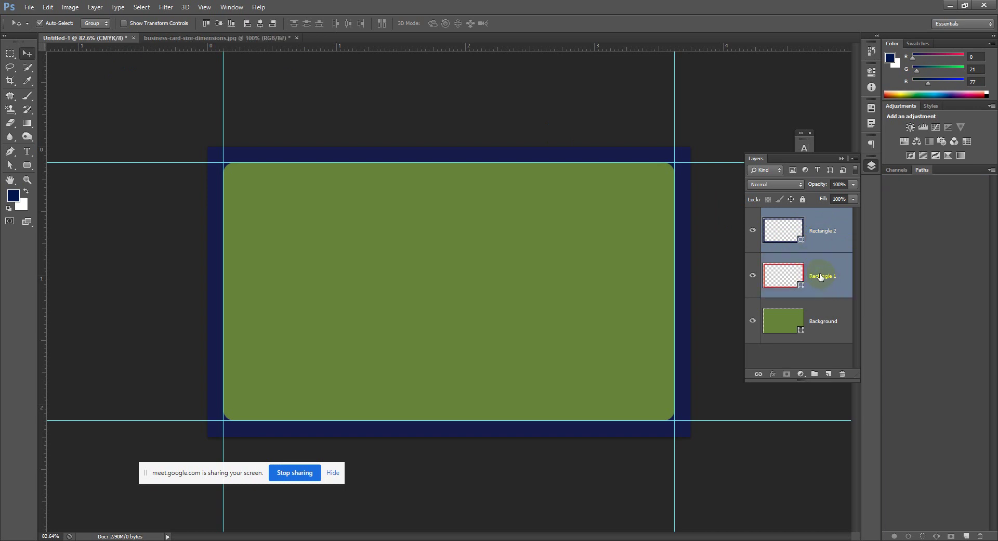
key(ctrl+g)
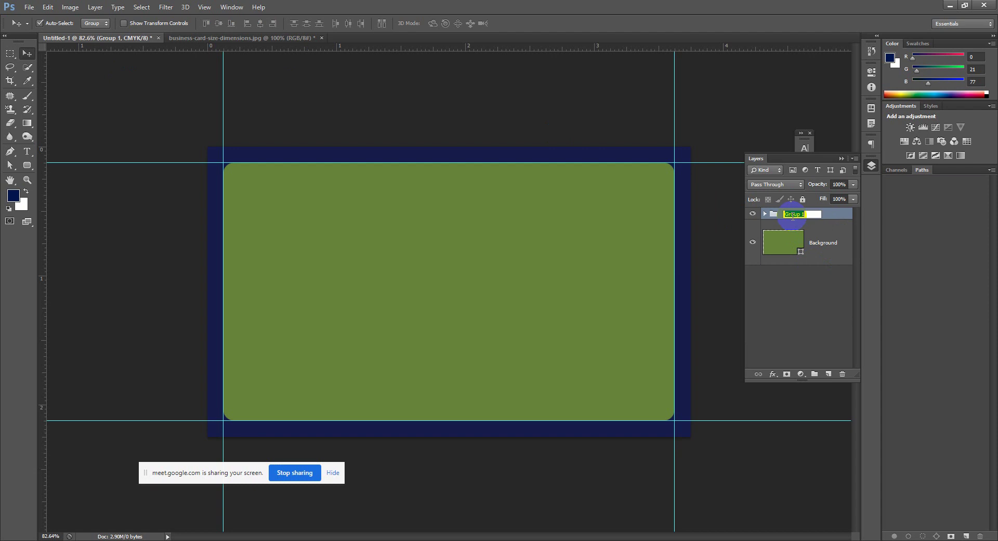
text(bleed)
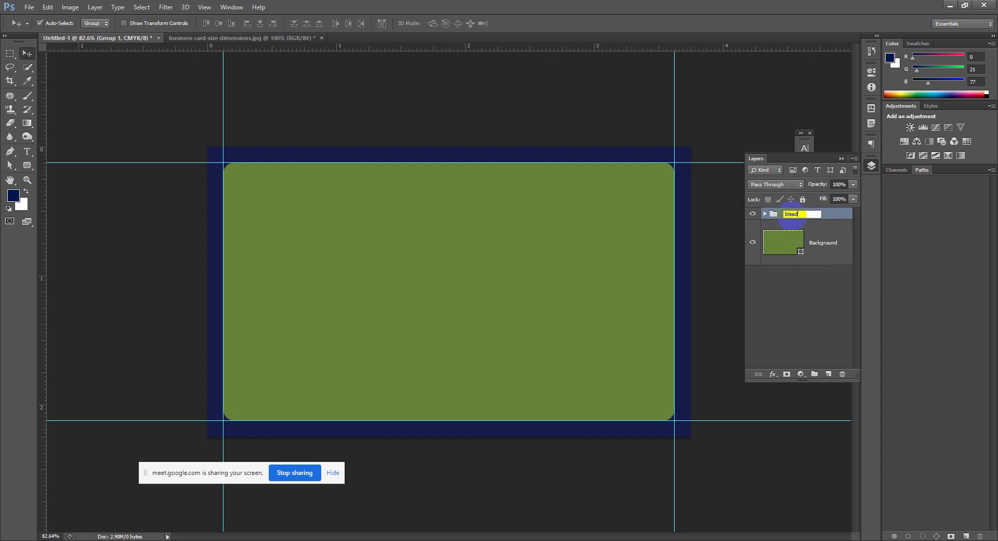
key(Return)
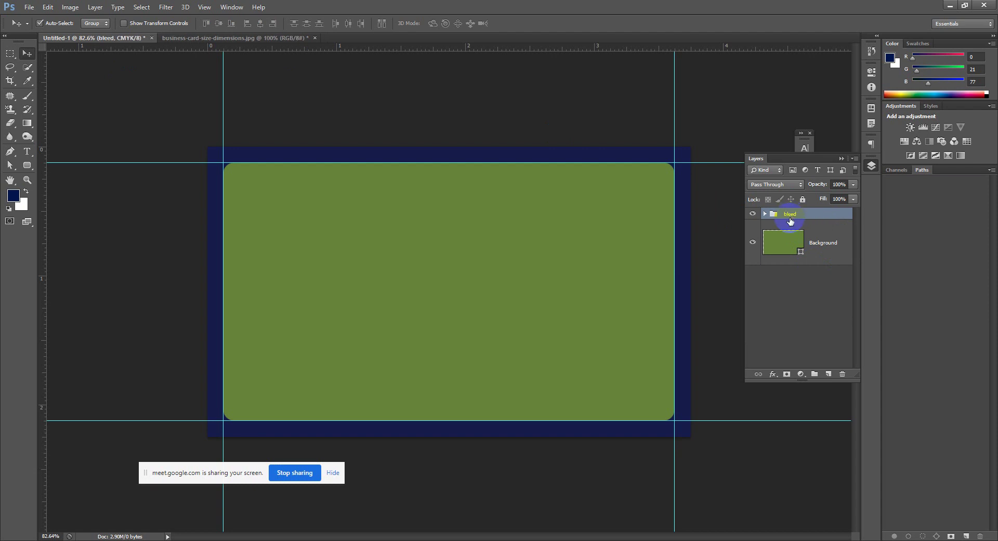
click(752, 214)
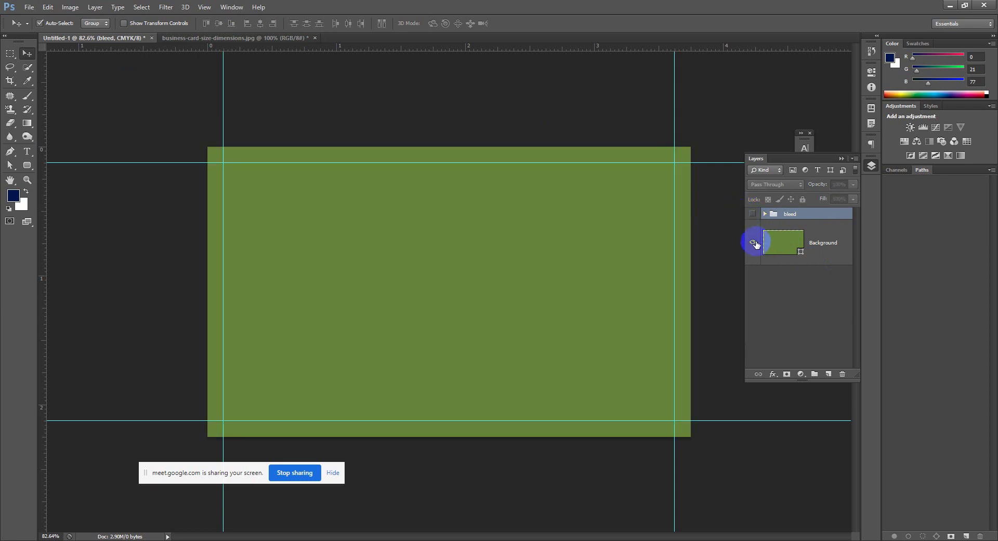
Step: Recolour the Background fill to mint green #44fcbd
double_click(801, 254)
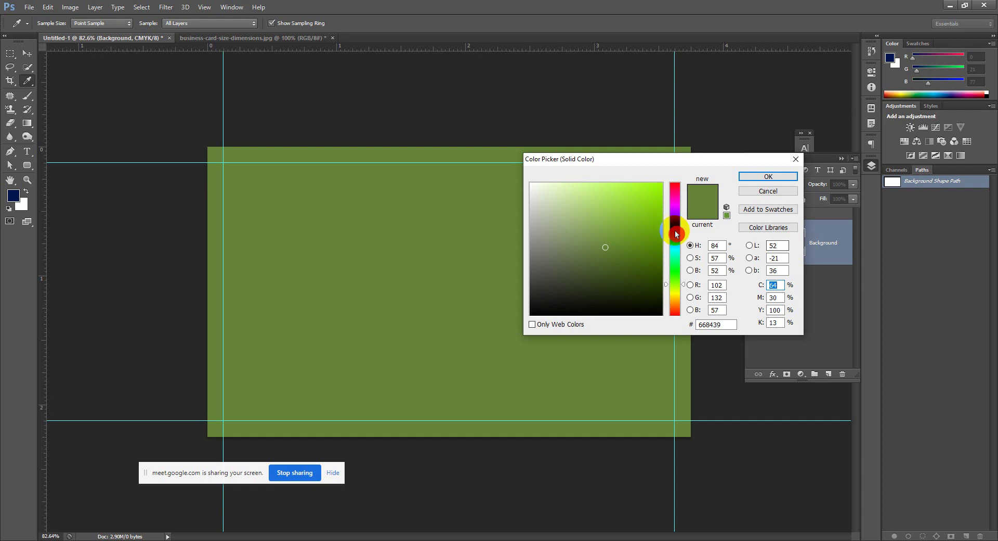
drag(675, 225, 678, 219)
mouse_move(619, 190)
mouse_down()
mouse_move(626, 184)
mouse_move(683, 260)
mouse_move(681, 252)
mouse_up()
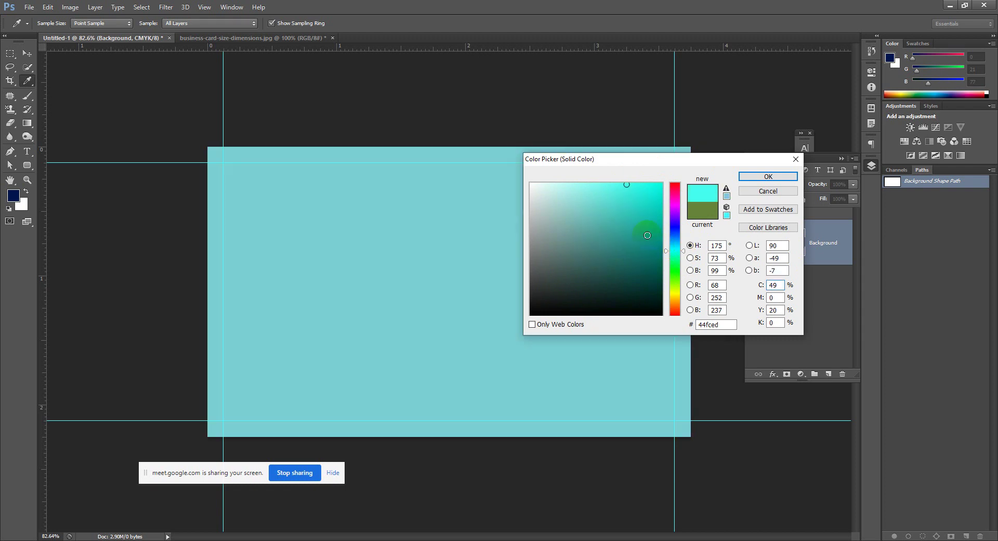
click(673, 256)
click(768, 177)
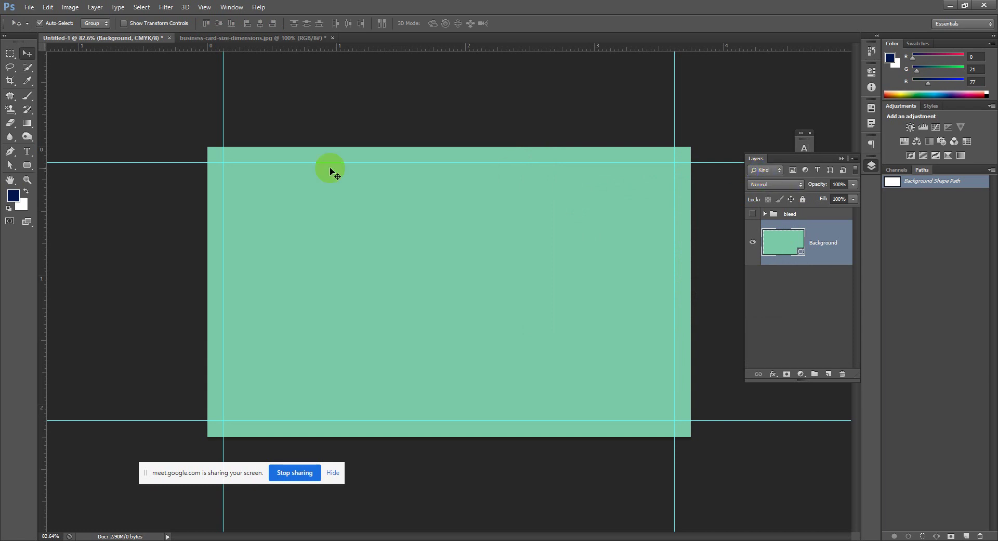
Step: Choose the Rounded Rectangle tool with no fill, undo the accidental background change, and select the bleed group
click(23, 163)
click(30, 166)
click(95, 23)
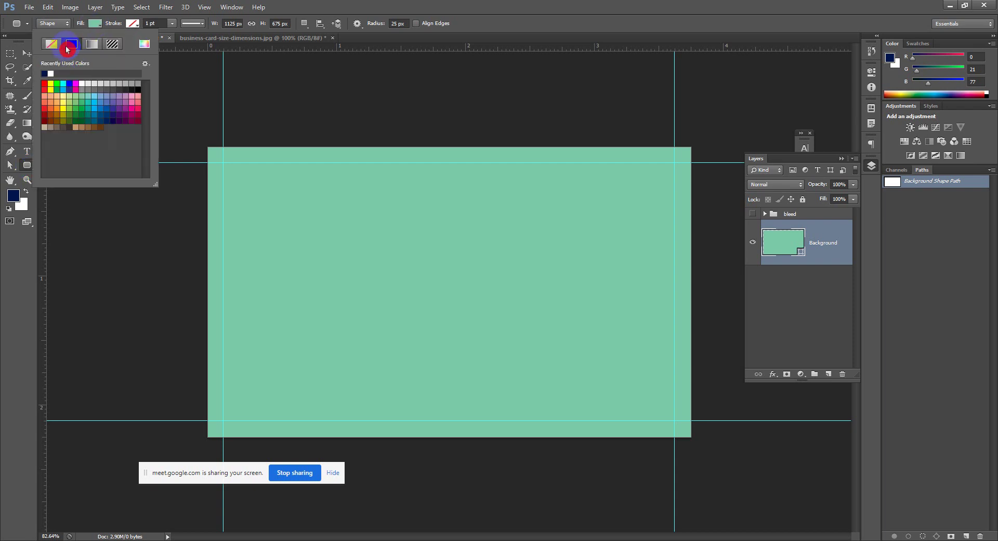
click(51, 44)
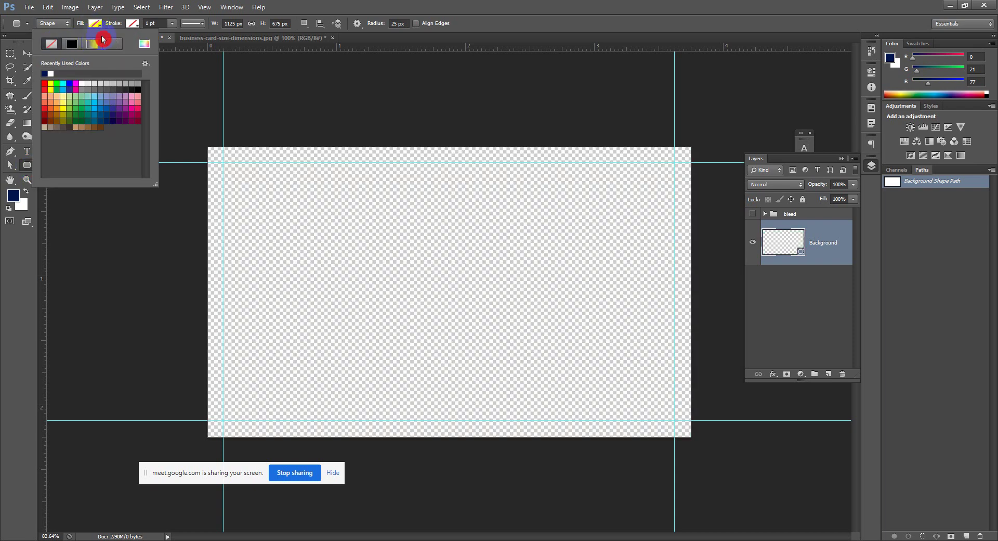
click(134, 23)
click(424, 174)
click(424, 232)
key(ctrl+z)
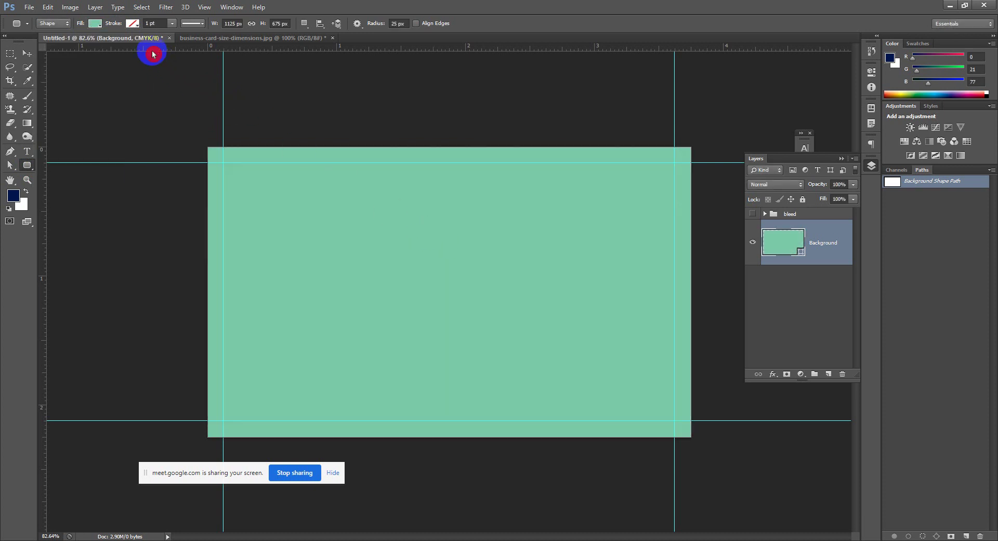
click(813, 215)
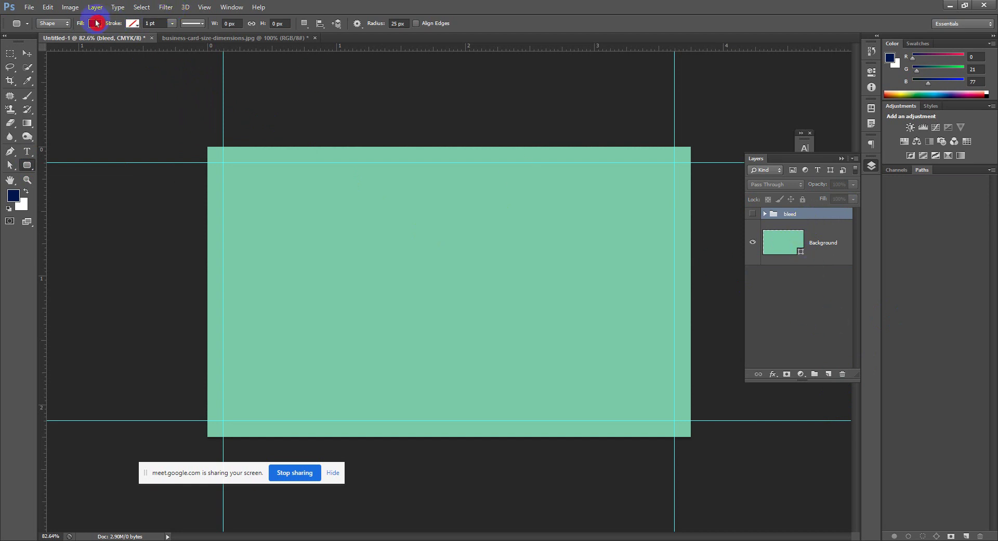
Step: Draw a no-fill rounded rectangle with a yellow stroke along the inner guides and group it
click(95, 24)
click(52, 45)
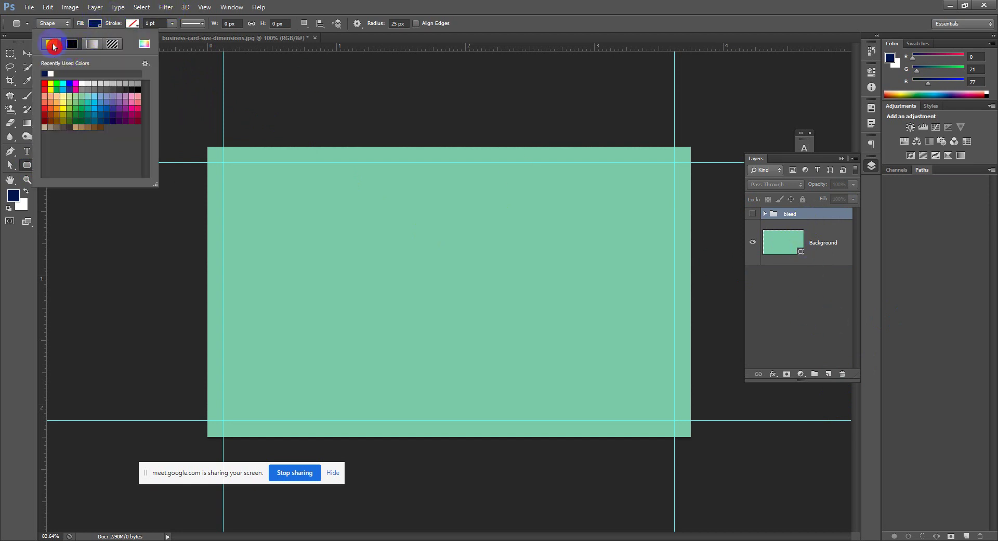
click(133, 24)
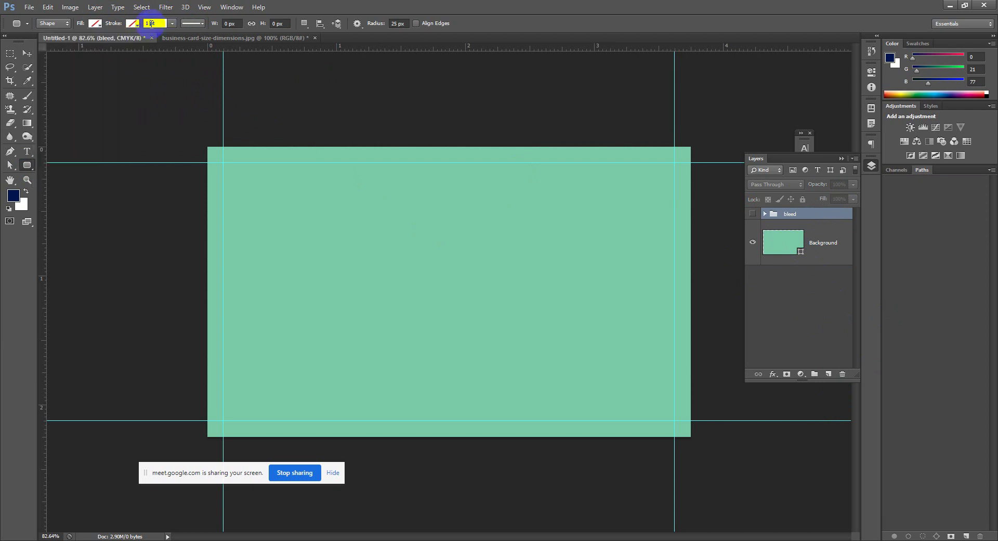
click(132, 24)
click(84, 76)
click(89, 83)
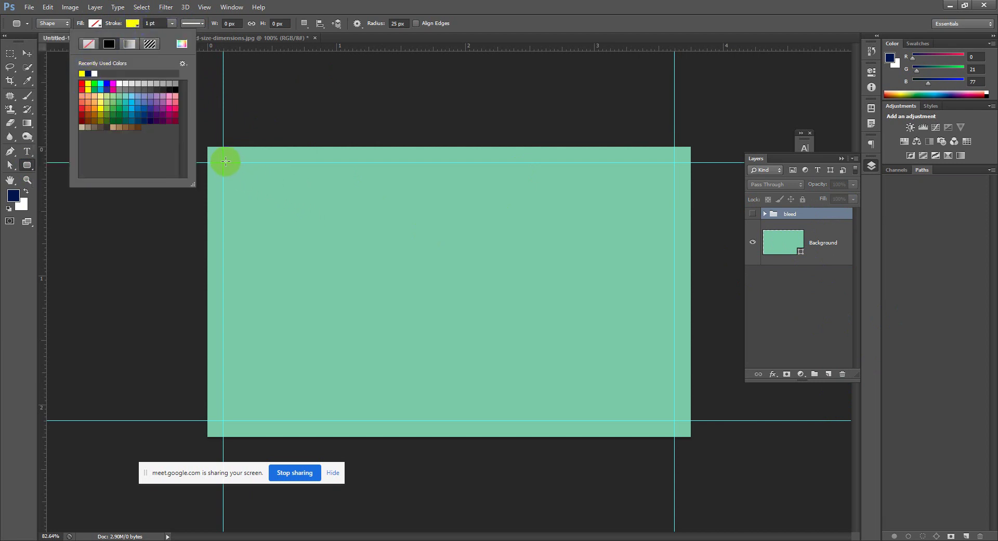
drag(225, 165, 675, 420)
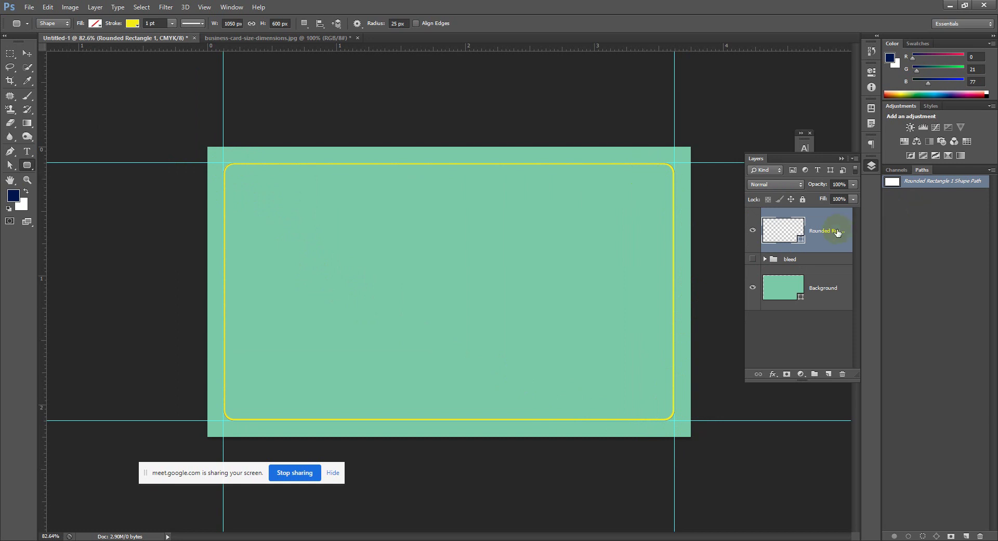
key(ctrl+g)
text(Die cut)
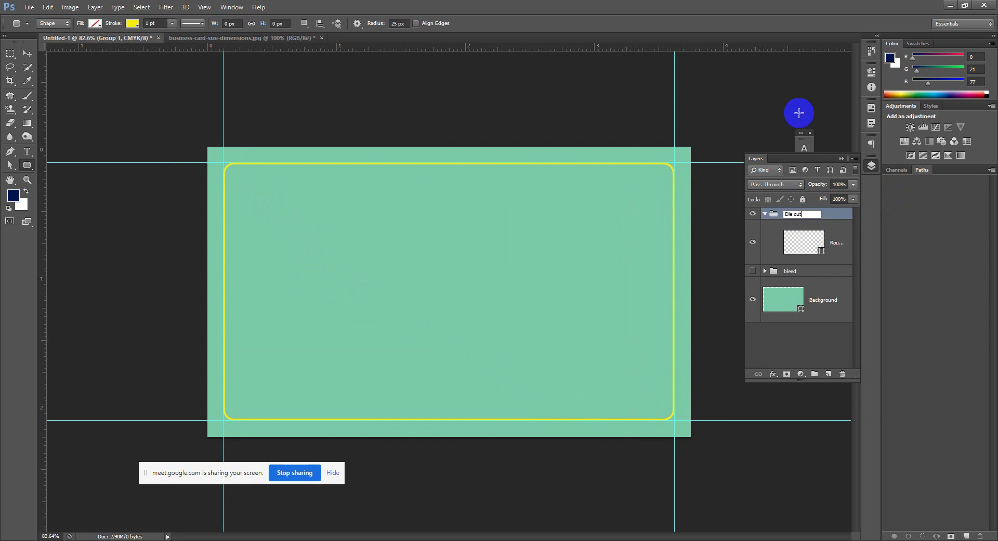
Step: Name the new group 'Die cut', collapse it and hide it
click(799, 113)
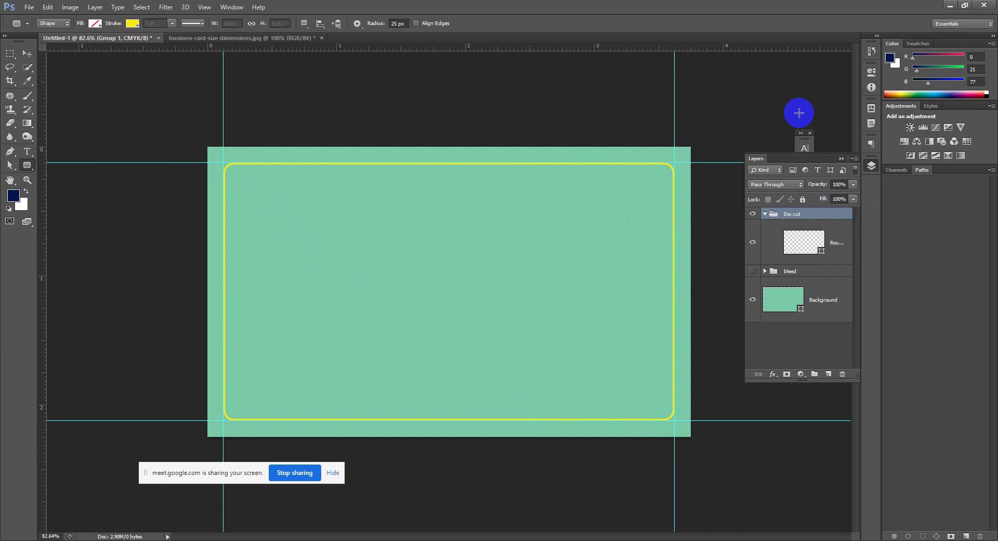
click(765, 215)
click(756, 214)
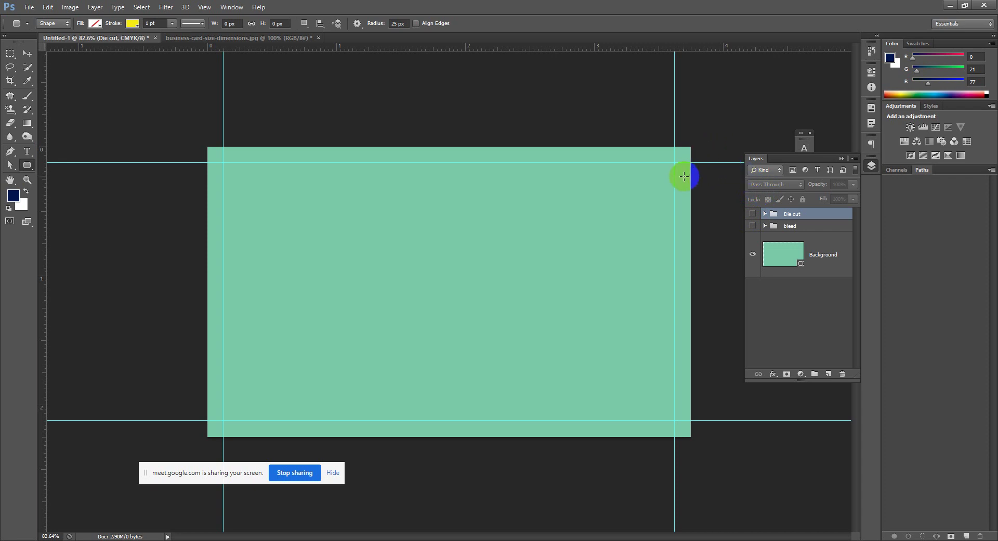
Step: Set the Rounded Rectangle tool to a red fill with no stroke
click(27, 54)
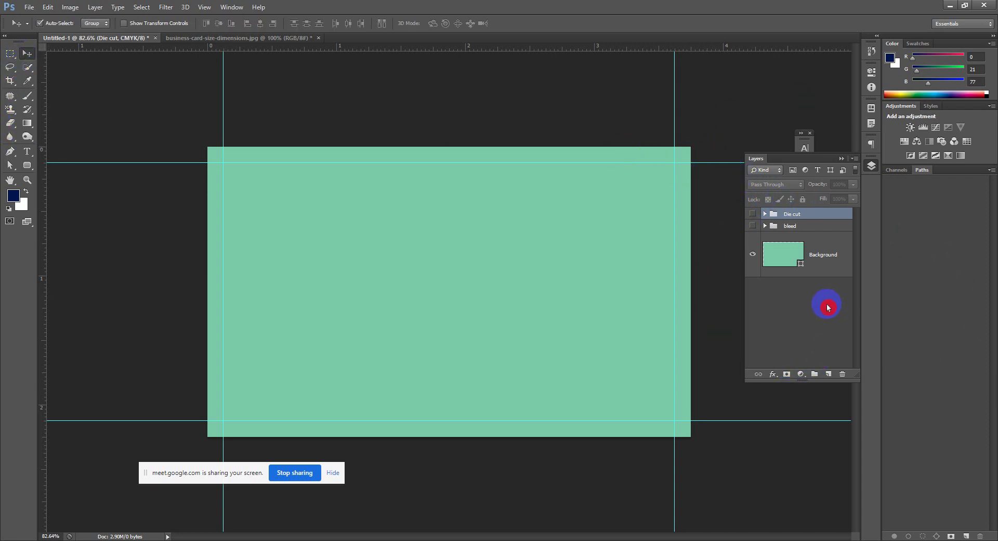
click(27, 165)
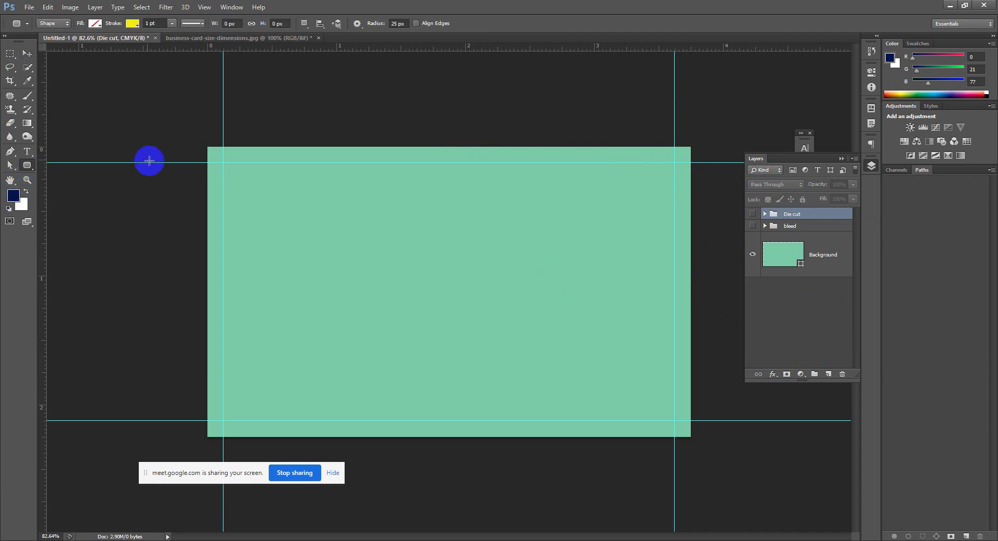
click(130, 23)
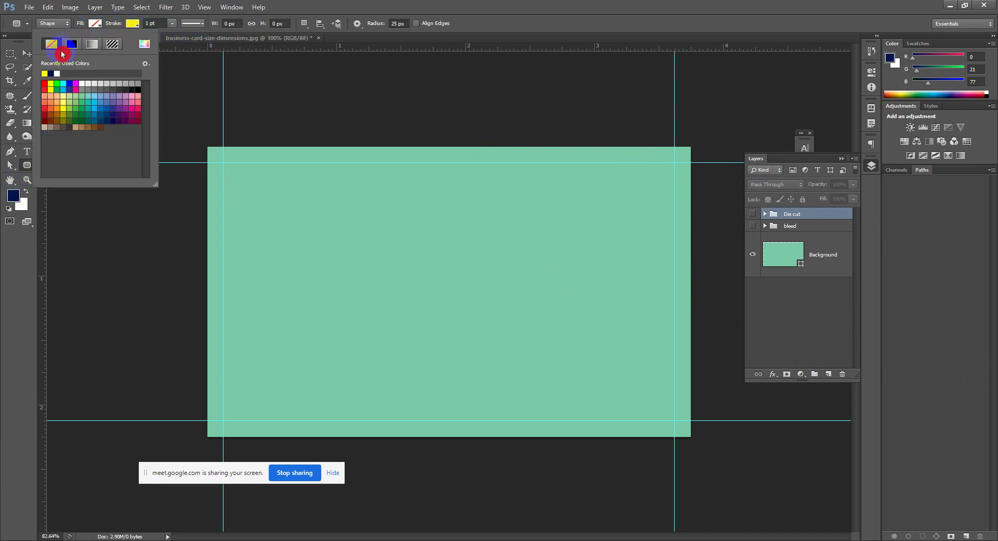
click(44, 84)
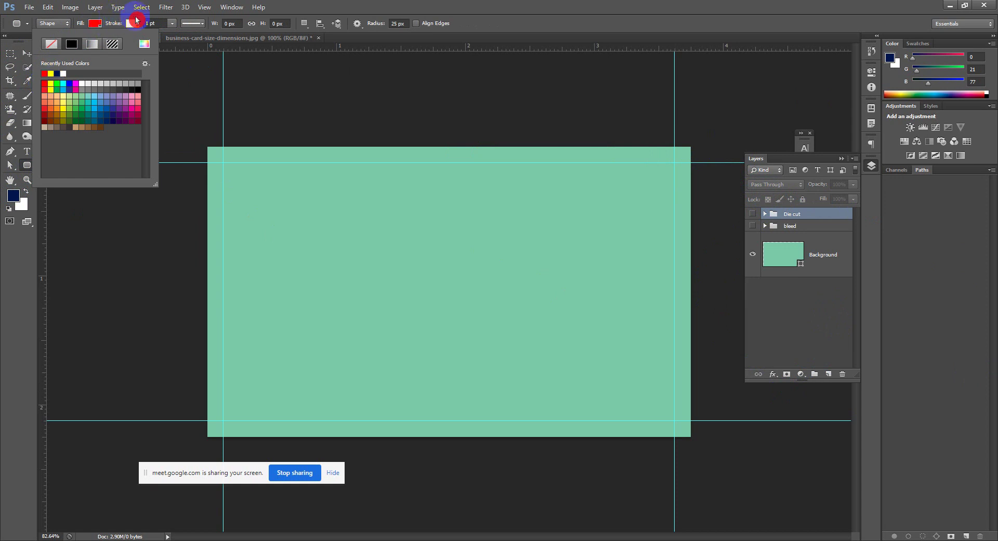
click(133, 24)
click(133, 23)
click(89, 44)
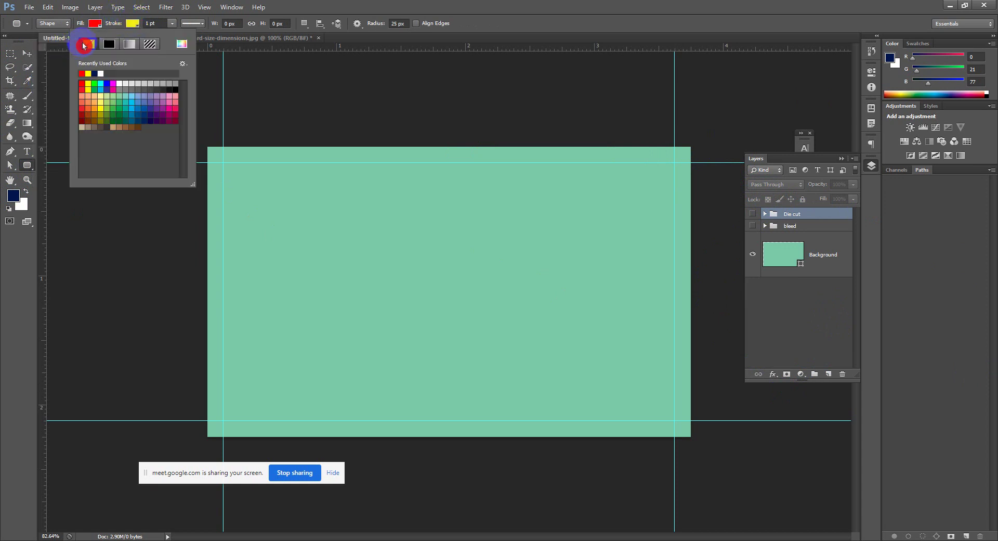
click(27, 53)
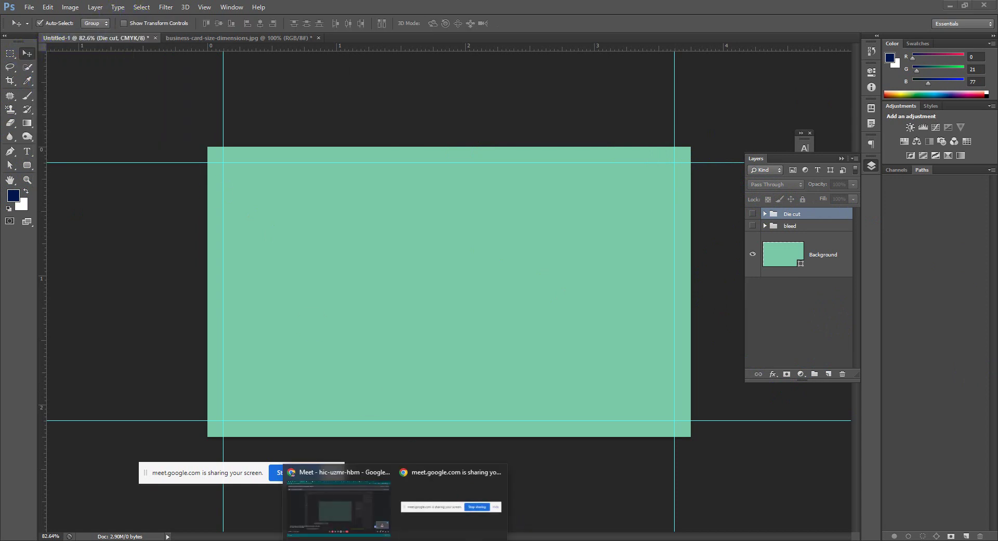
Step: Browse the Abstract Corporate and Corporate Business Card reference pages on GraphicRiver
click(358, 507)
click(626, 4)
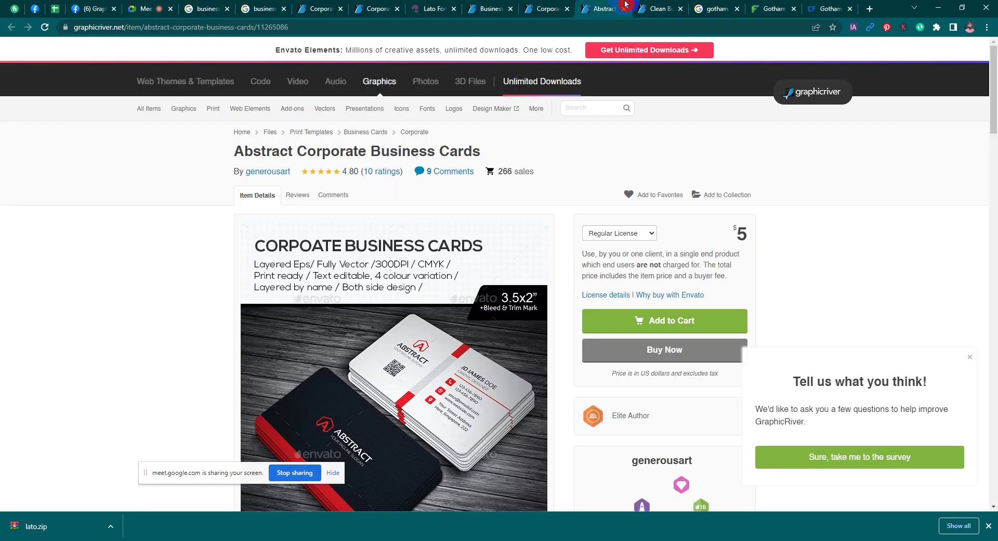
scroll(494, 322, down, 3)
click(546, 8)
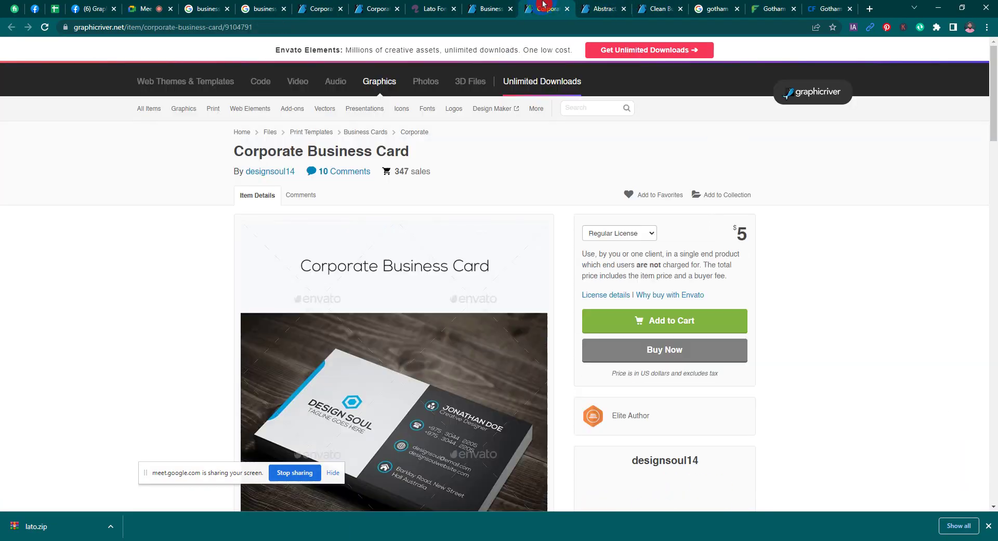
scroll(509, 364, down, 2)
scroll(467, 336, down, 4)
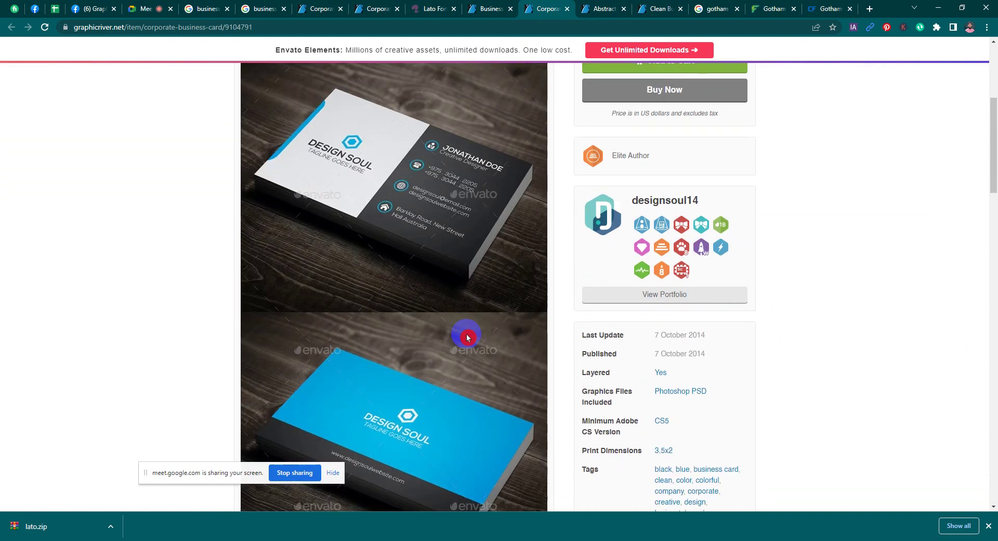
scroll(467, 337, down, 3)
scroll(467, 337, down, 4)
scroll(467, 336, down, 3)
scroll(468, 337, down, 4)
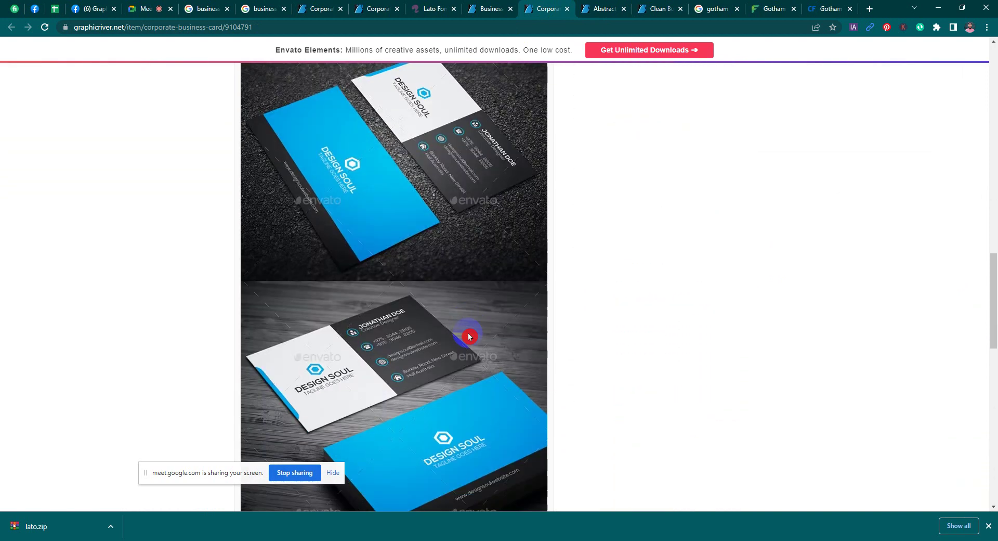
scroll(470, 333, down, 4)
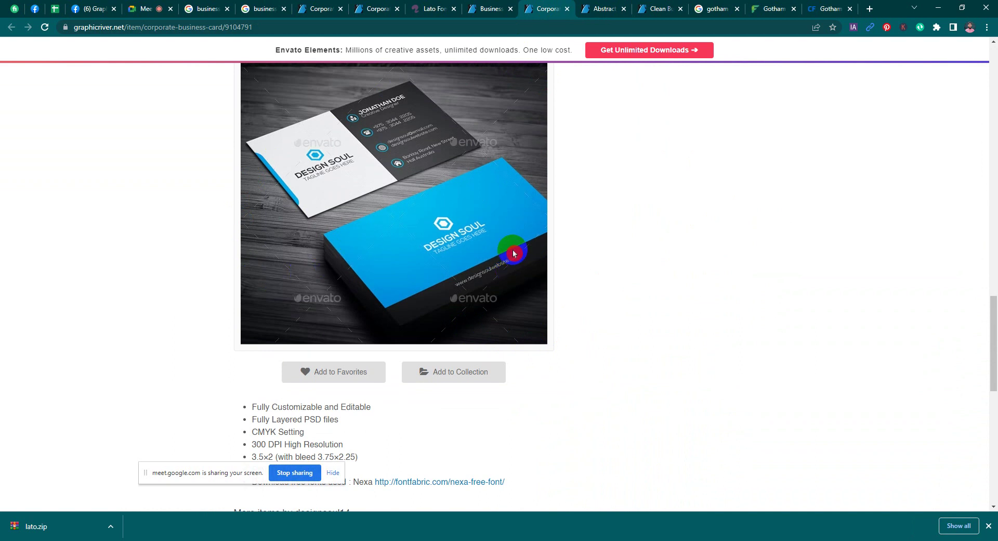
Step: Check the business card reference, Lato font page and image results, then open a new tab
click(489, 9)
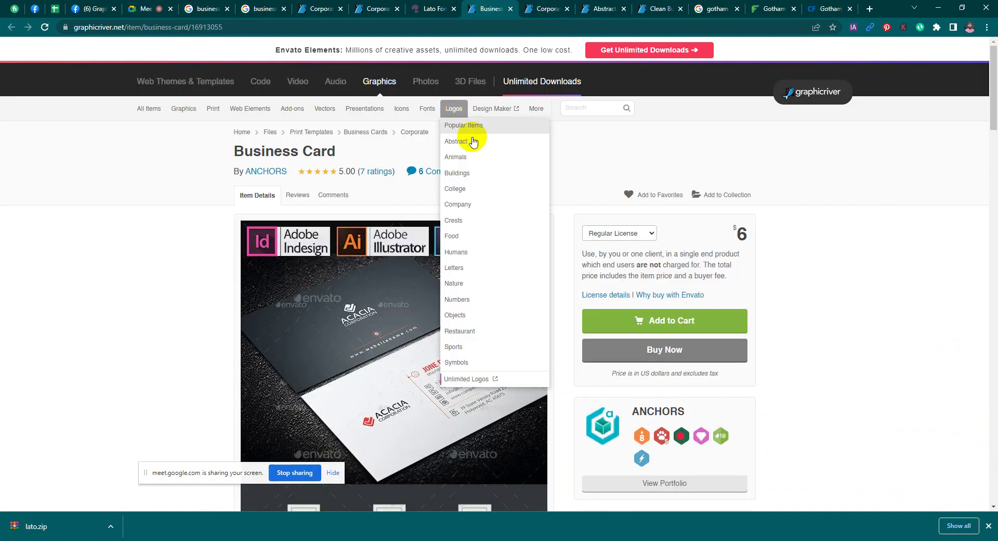
click(424, 7)
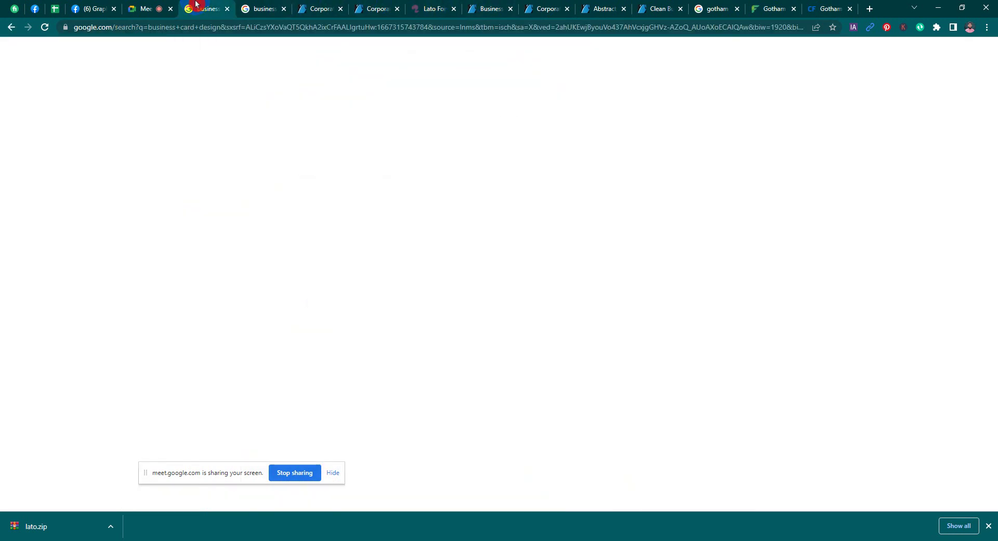
click(197, 8)
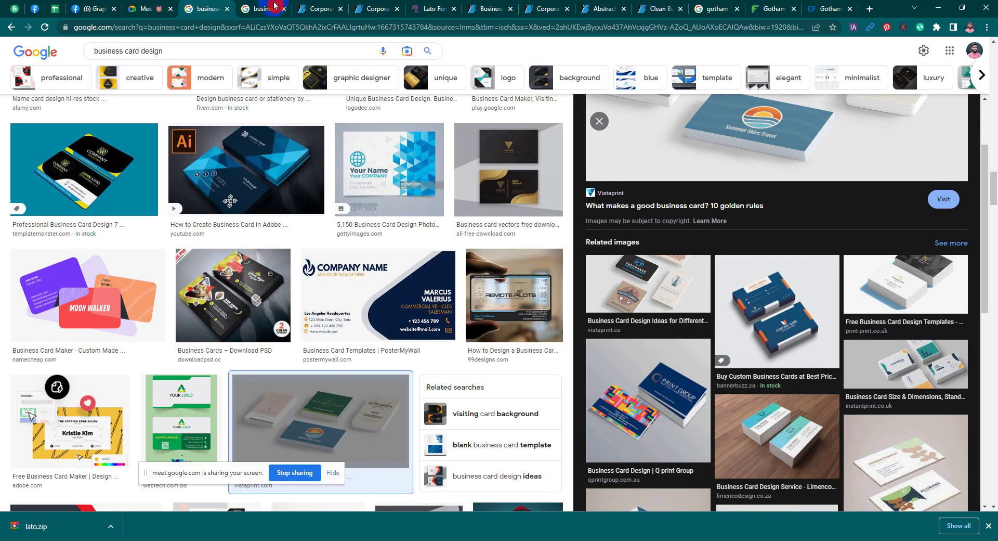
click(470, 7)
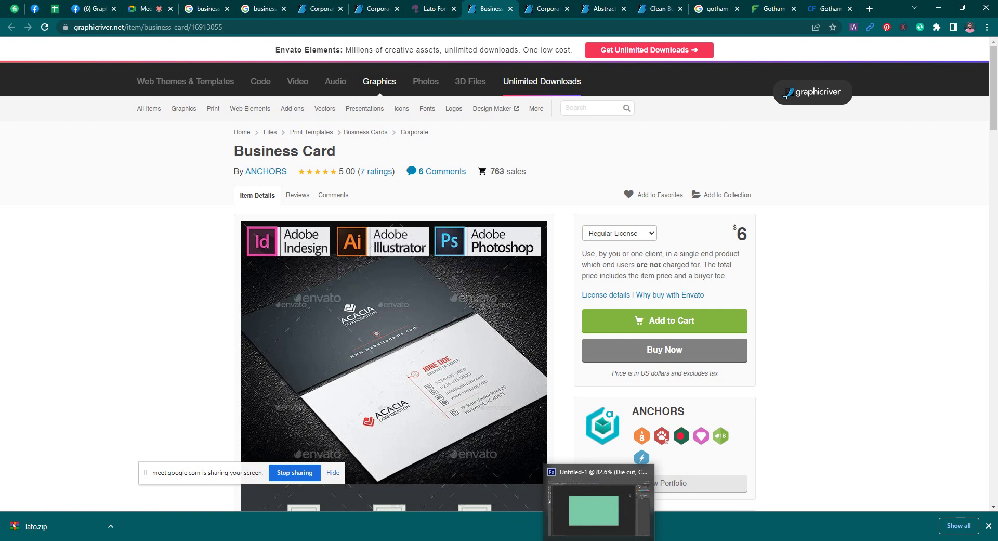
click(869, 8)
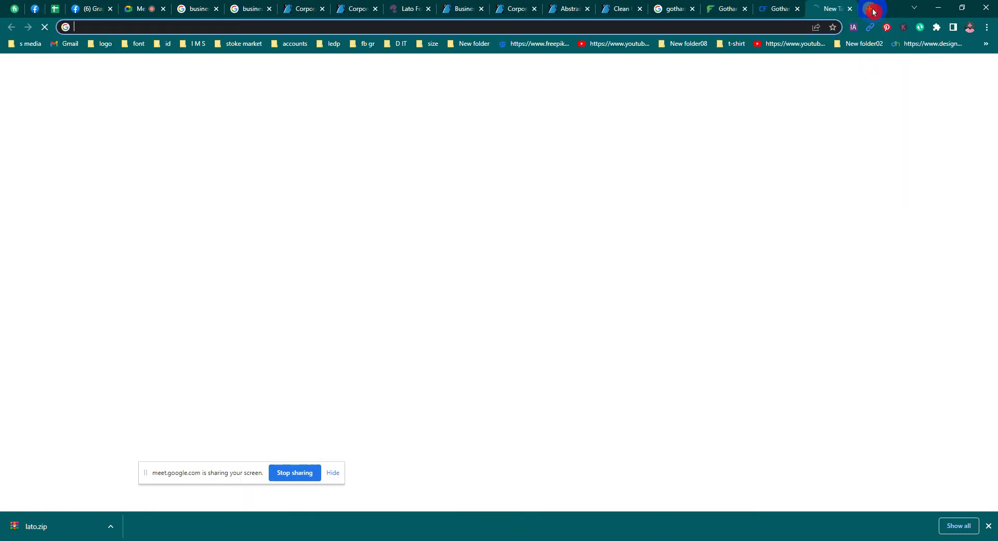
Step: Go to flaticon.com and search for 'logo' icons
right_click(873, 11)
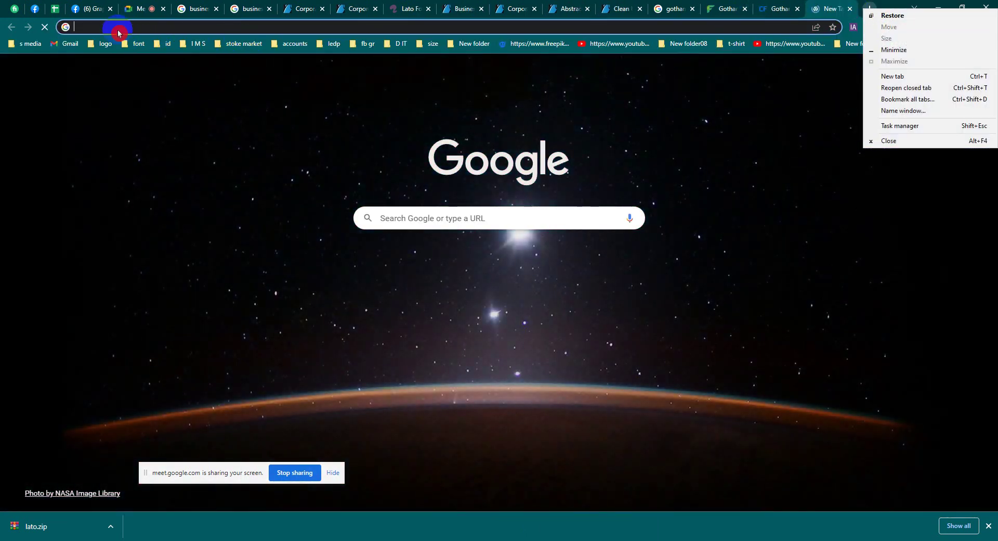
click(115, 29)
text(freepik.com)
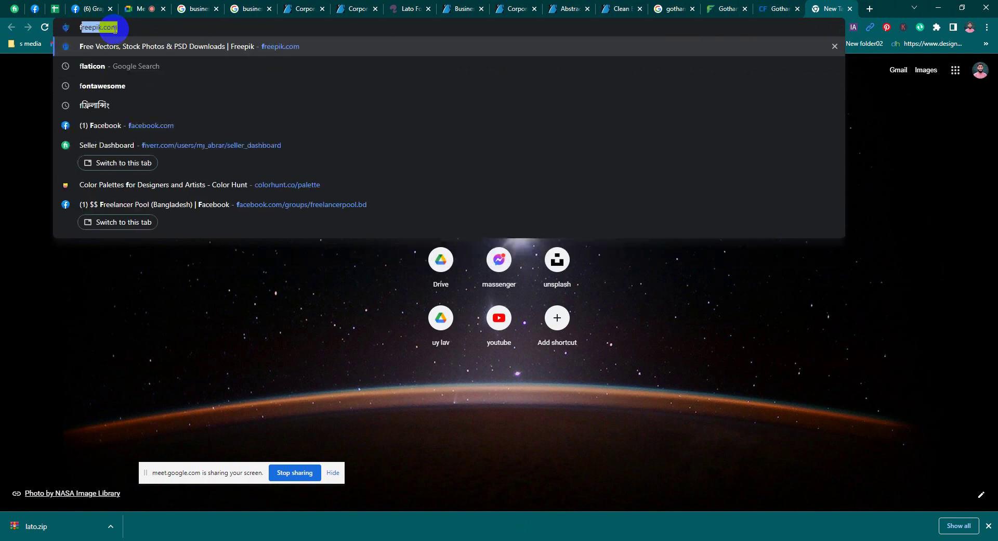
text(laticon)
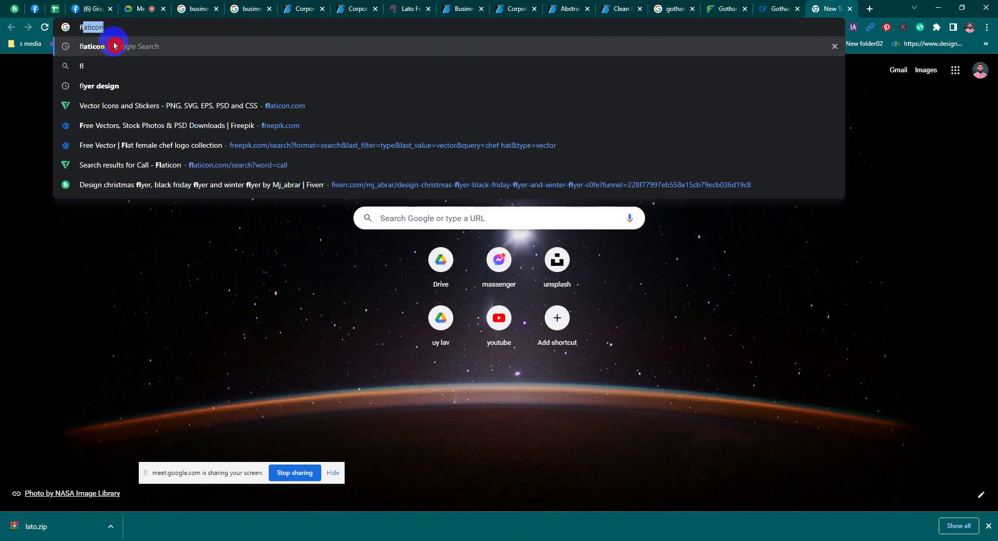
click(116, 102)
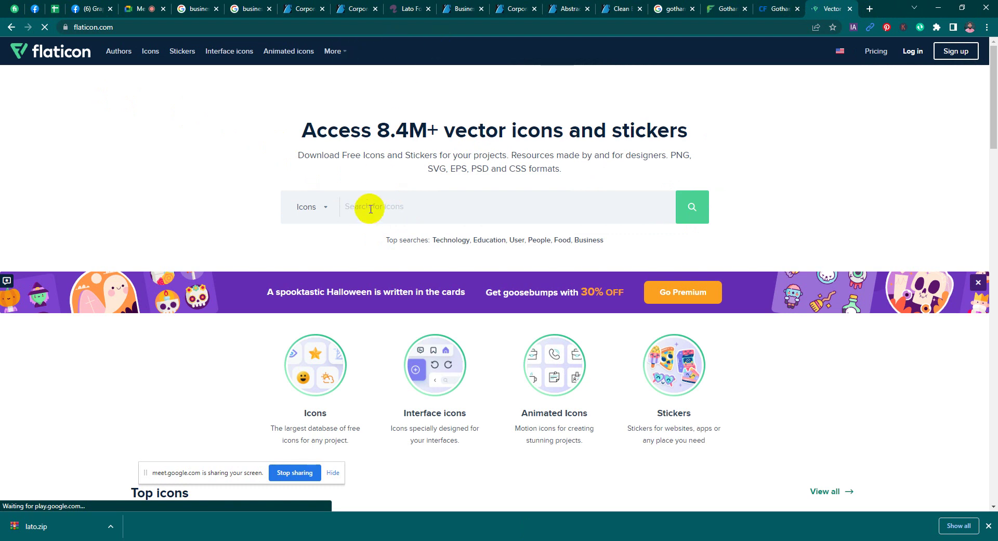
text(lo)
text(go)
key(Return)
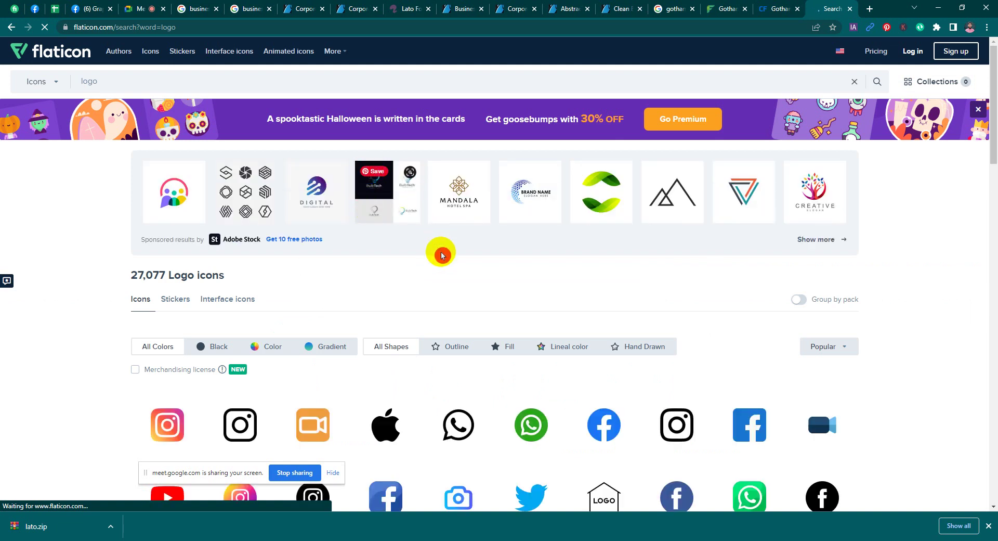
Step: Scroll through the logo results and open the Figma logo icon
scroll(441, 251, down, 4)
scroll(457, 292, down, 4)
scroll(464, 284, down, 5)
scroll(471, 290, down, 1)
scroll(520, 315, down, 2)
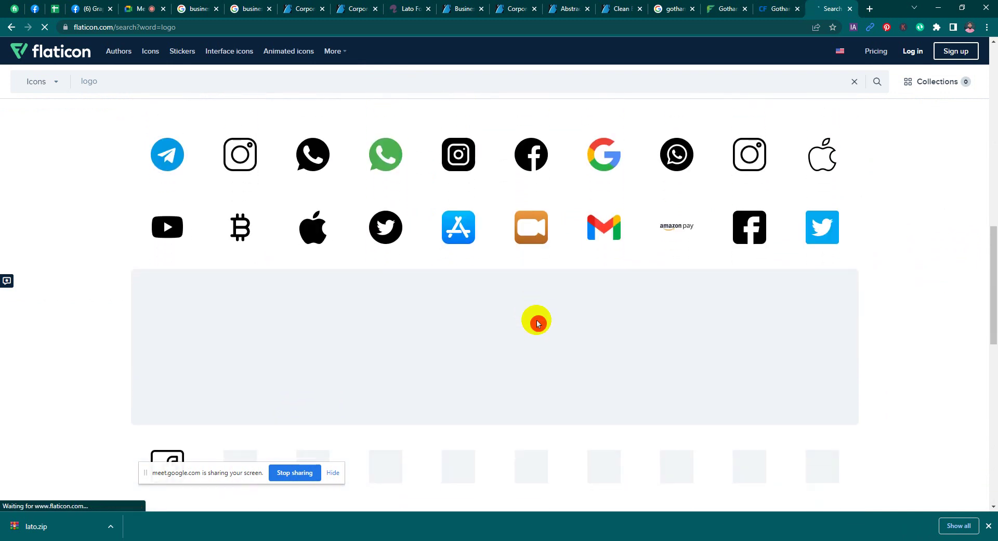
scroll(535, 318, down, 2)
scroll(536, 324, down, 2)
scroll(536, 324, down, 2)
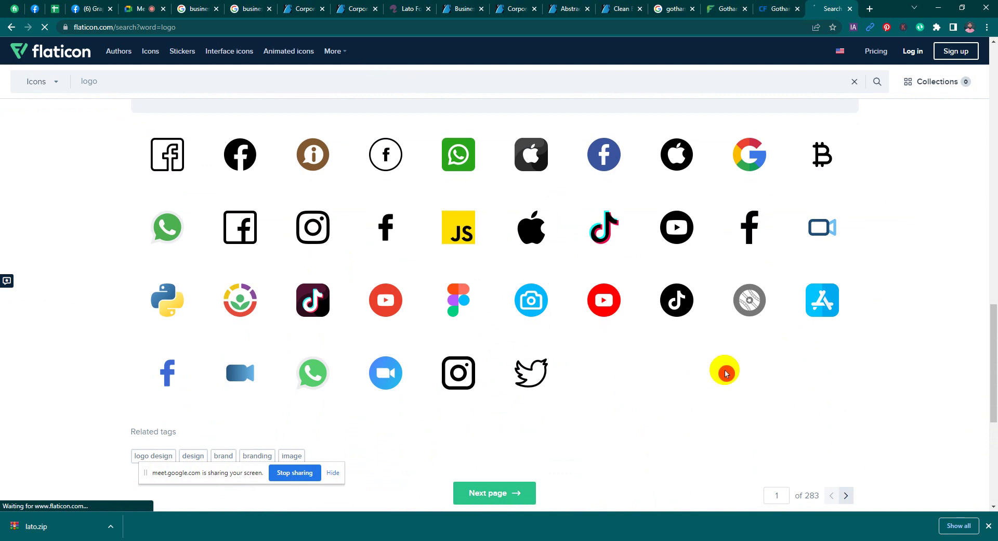
mouse_move(988, 324)
mouse_down()
mouse_move(985, 346)
mouse_move(977, 286)
mouse_move(965, 313)
mouse_up()
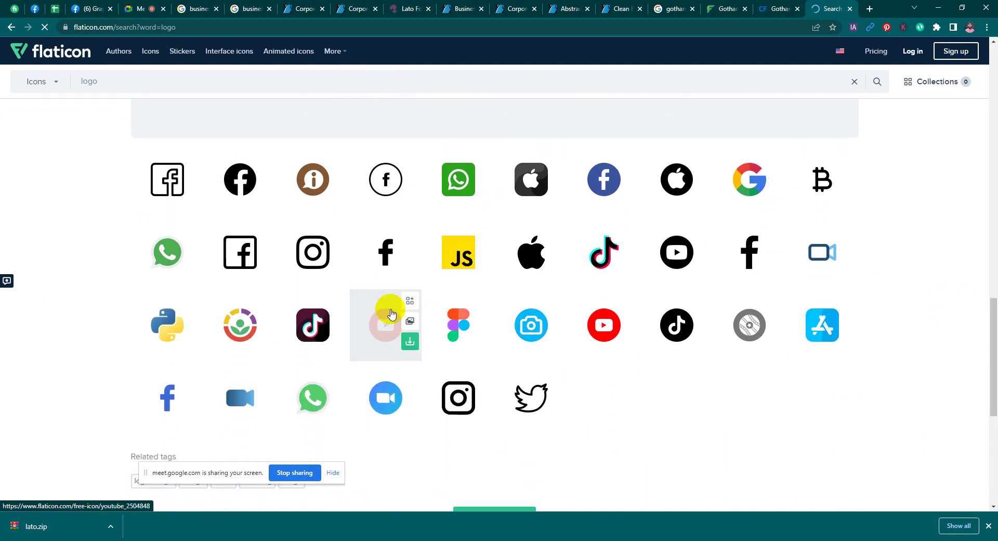
click(456, 326)
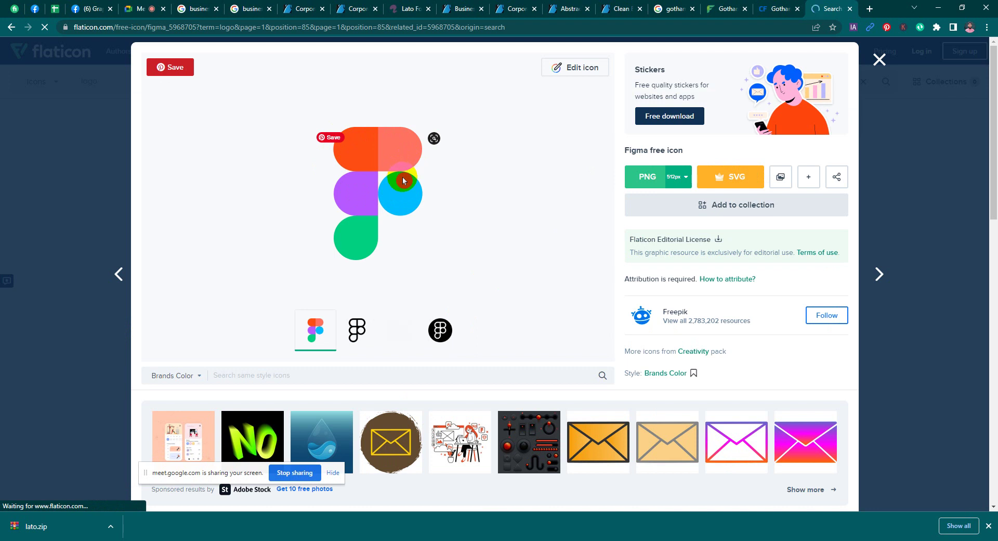
Step: Download the Figma icon as a free PNG, saving figma.png to the Desktop
click(646, 179)
click(743, 344)
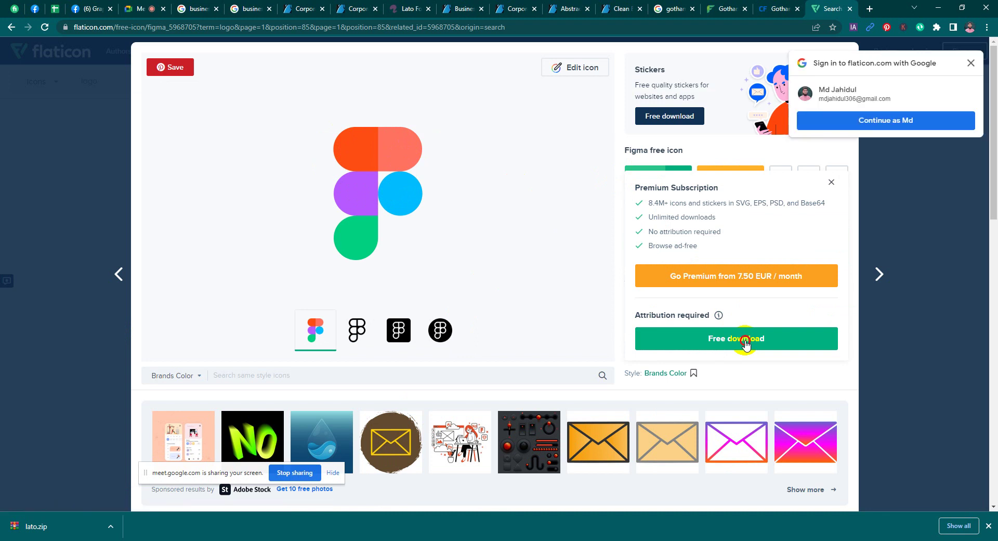
click(747, 345)
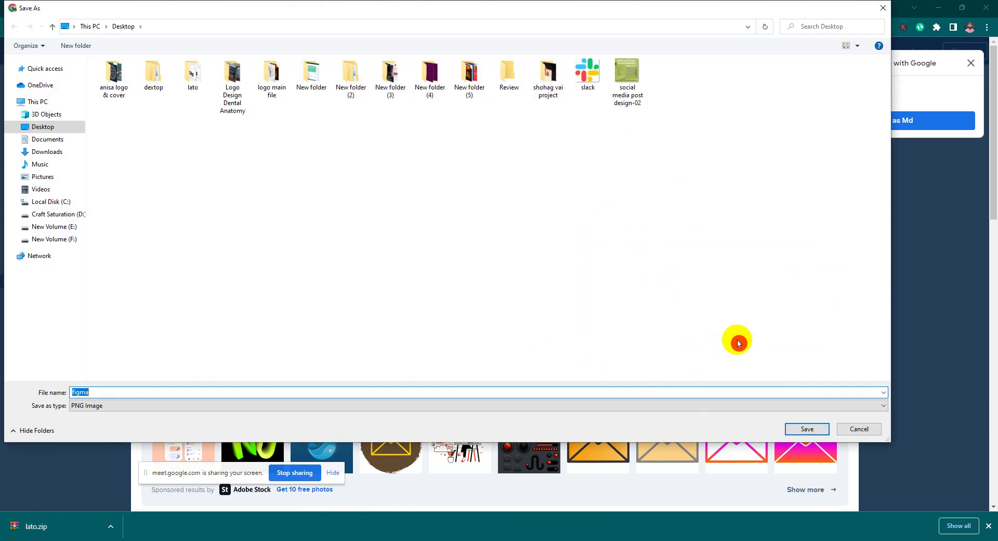
click(808, 429)
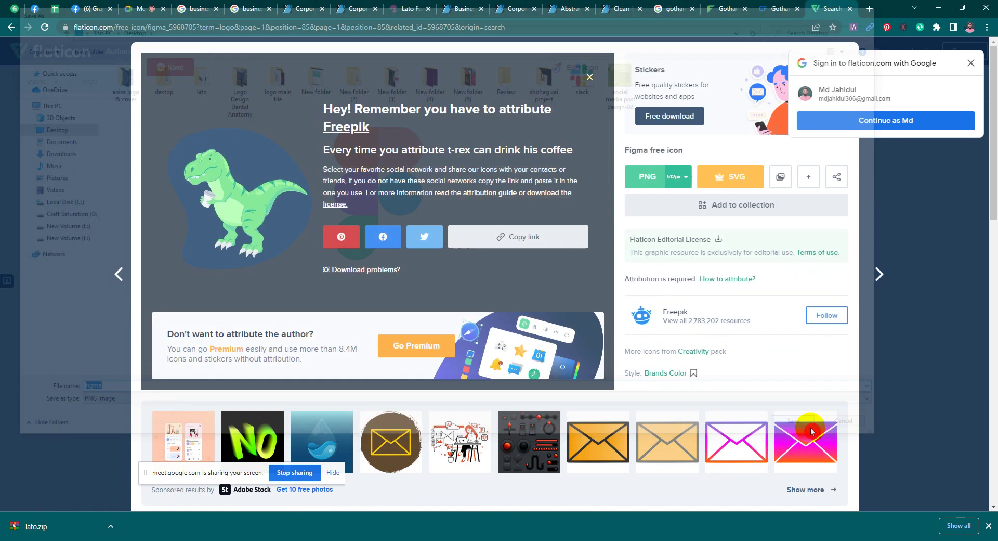
Step: Place figma.png from the Desktop and scale it to about 8% near the card's bottom
key(alt+Tab)
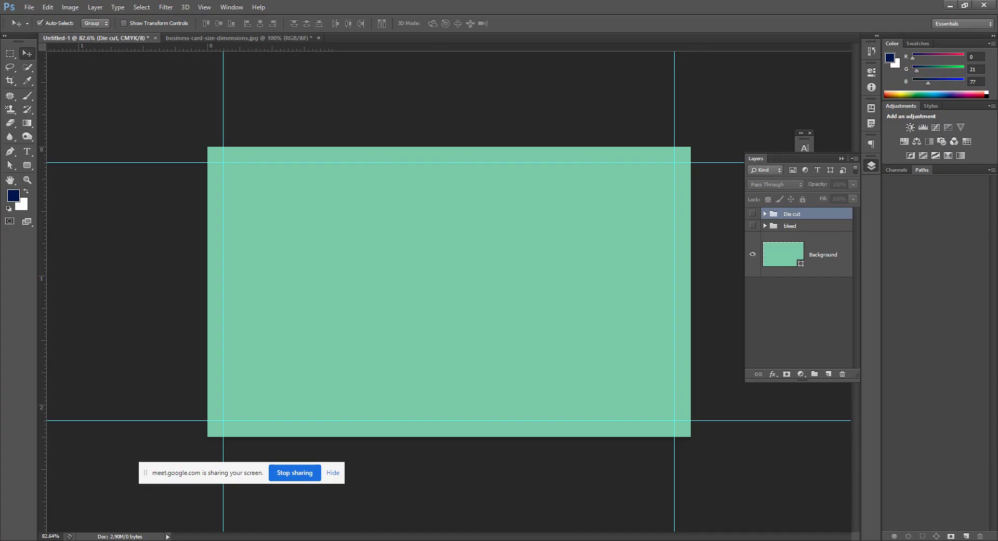
click(31, 7)
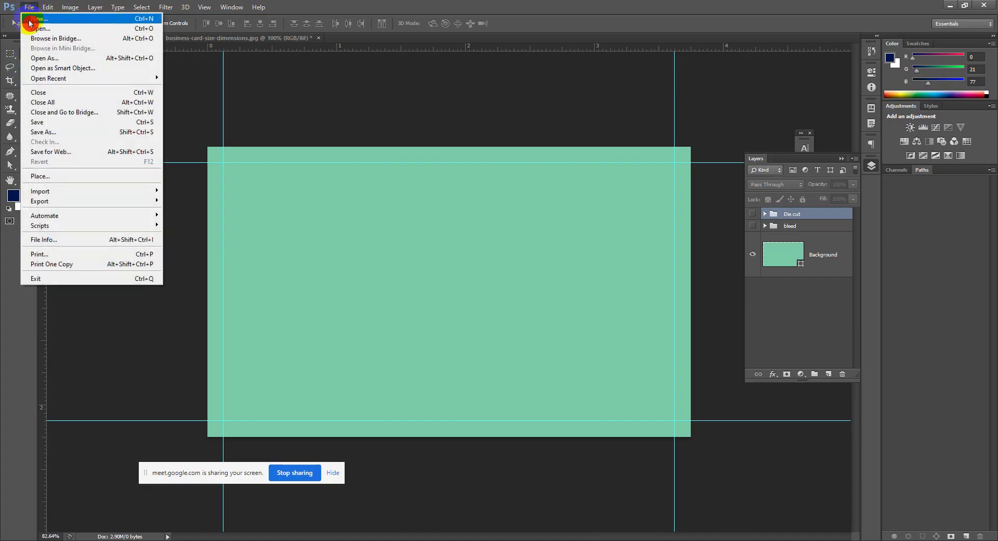
click(52, 175)
click(204, 104)
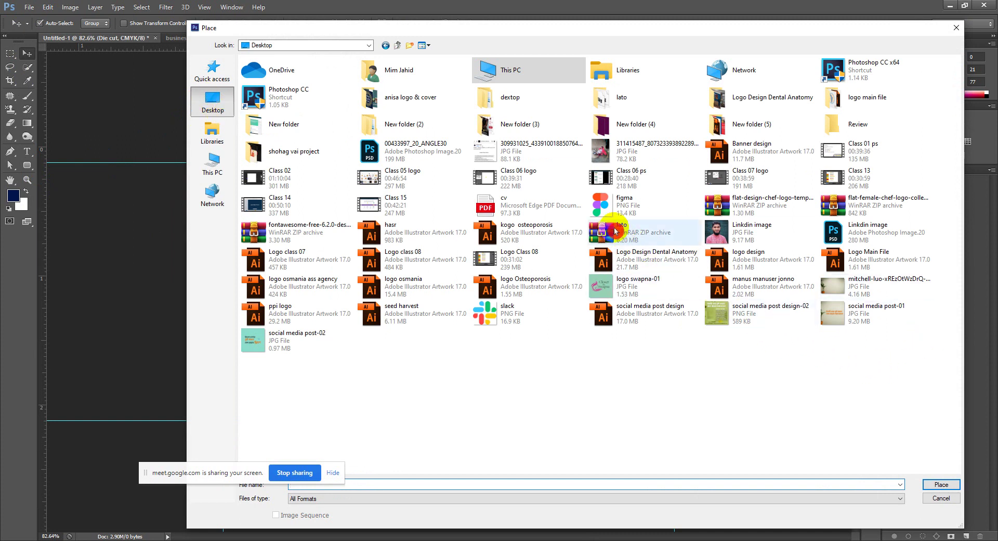
click(619, 205)
click(942, 485)
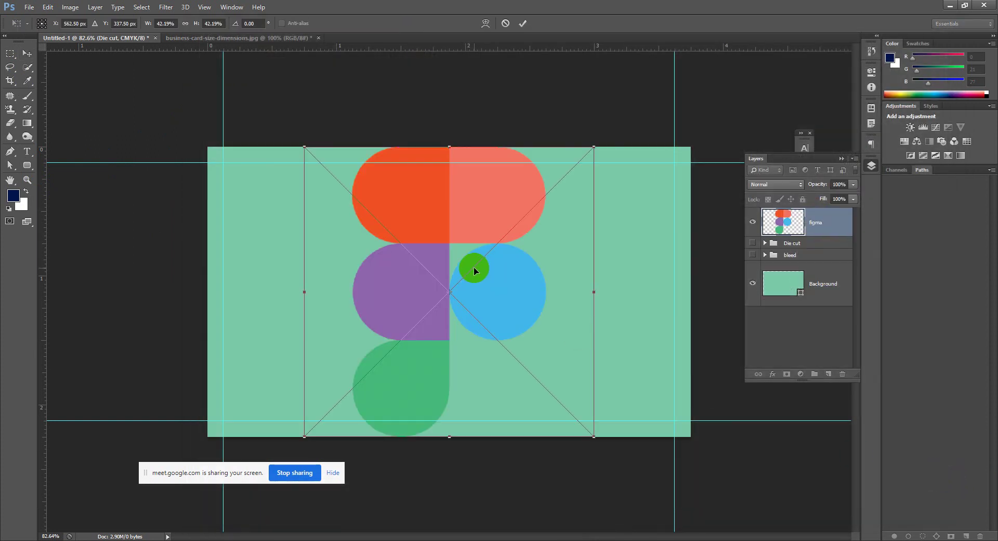
mouse_move(595, 148)
mouse_down()
mouse_move(553, 171)
mouse_move(359, 357)
mouse_move(355, 376)
mouse_up()
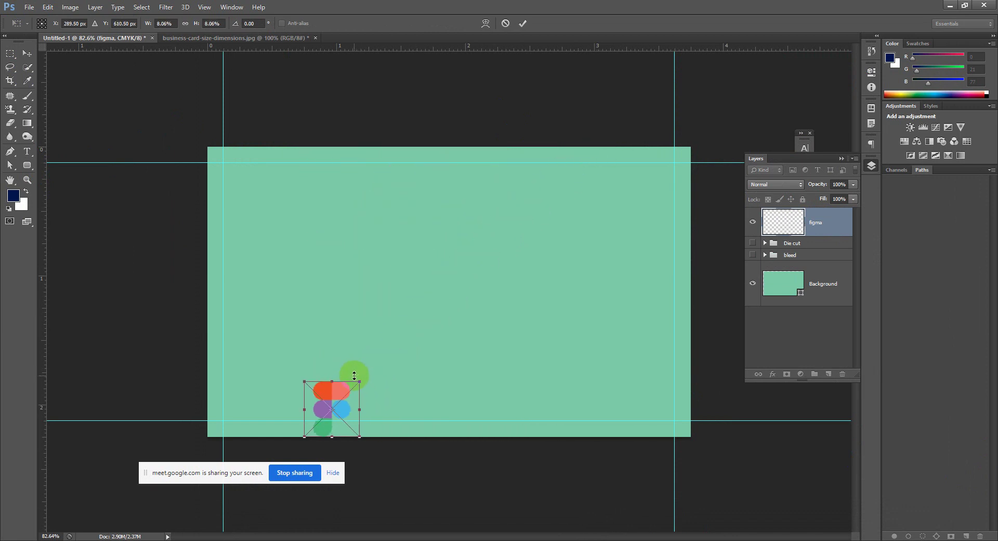
click(522, 22)
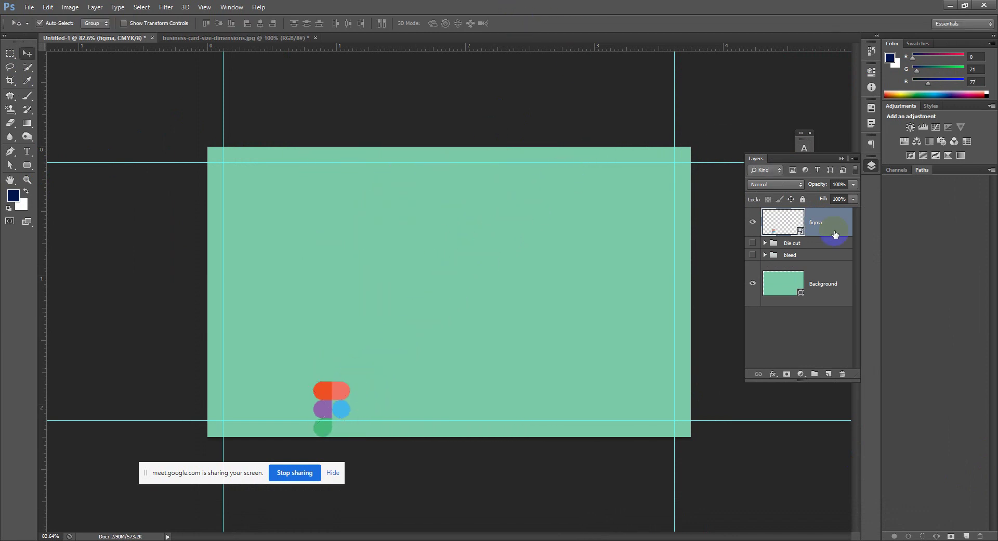
Step: Recolour the Background fill to navy #144164 and move the Figma logo to the card centre
double_click(800, 295)
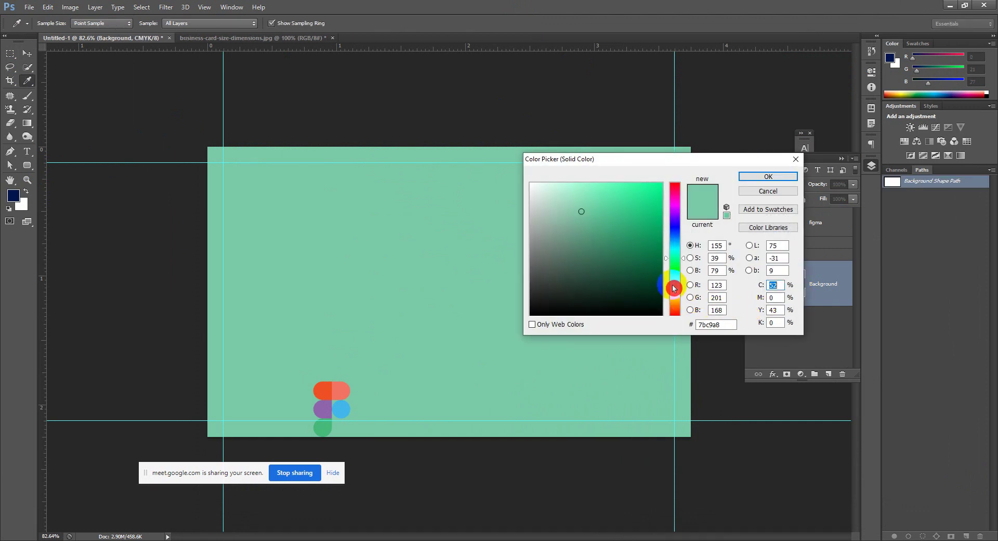
mouse_move(674, 241)
mouse_down()
mouse_move(674, 227)
mouse_move(606, 244)
mouse_move(653, 245)
mouse_move(637, 263)
mouse_up()
click(775, 176)
mouse_move(325, 393)
mouse_down()
mouse_move(384, 270)
mouse_move(414, 265)
mouse_up()
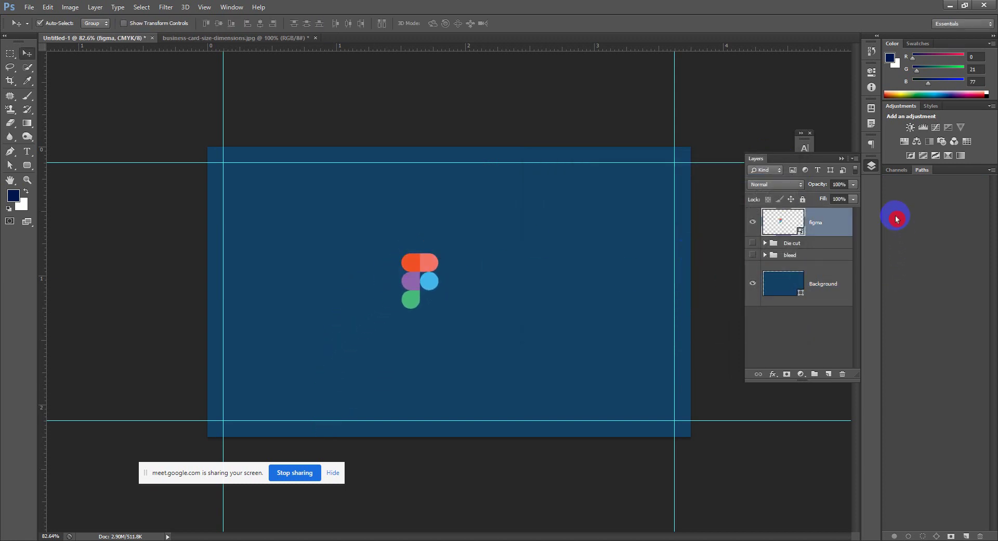
Step: Give the figma layer a white Color Overlay and nudge the logo right to centre it
right_click(841, 227)
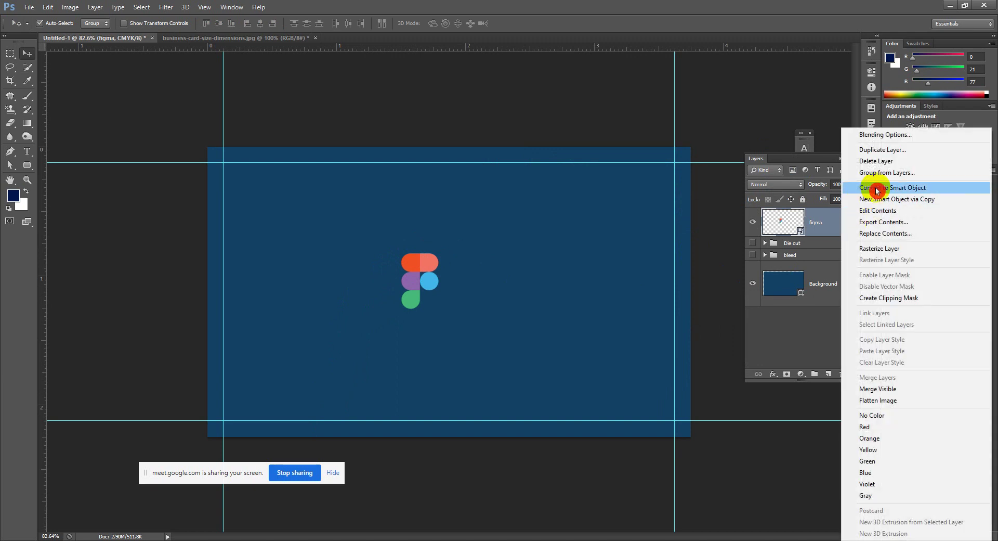
click(887, 136)
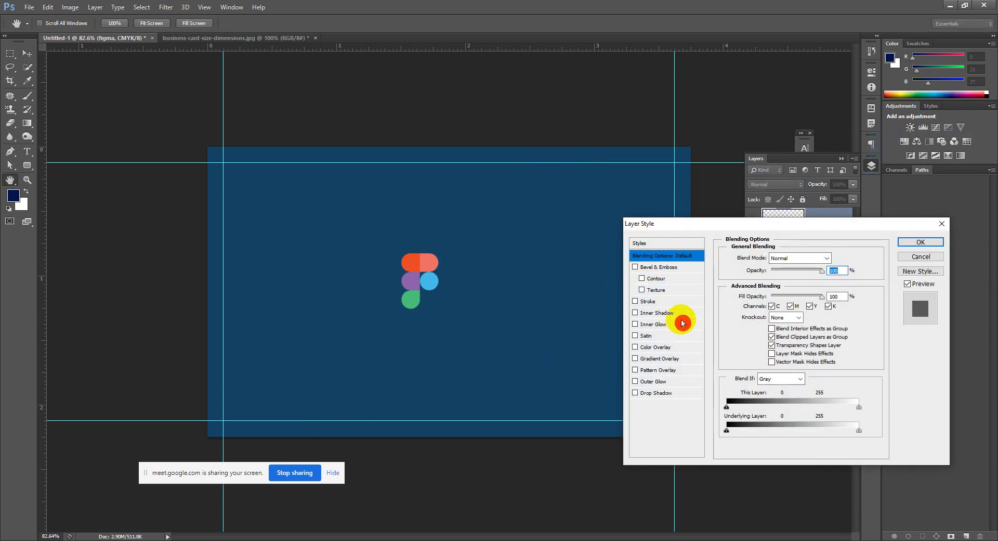
click(668, 348)
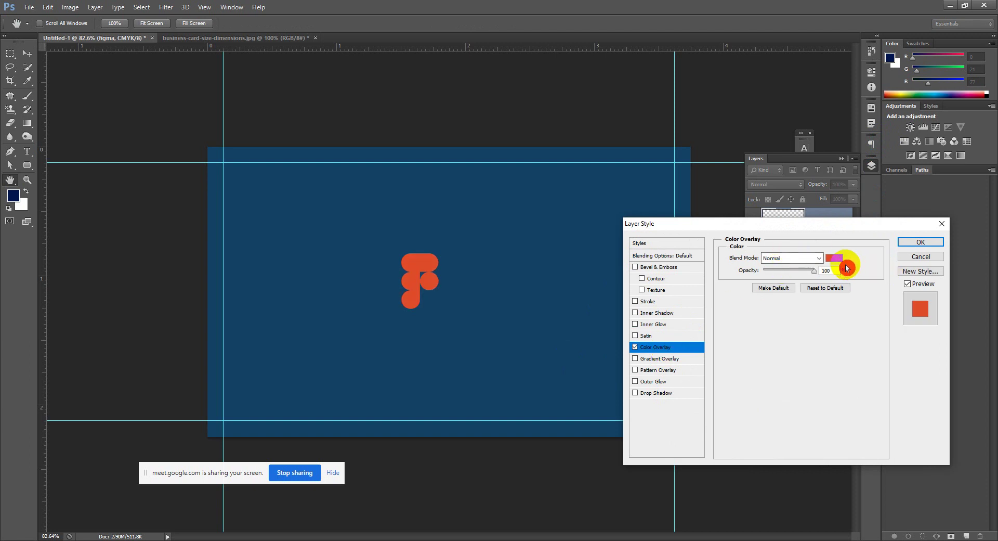
click(830, 260)
drag(624, 268, 521, 175)
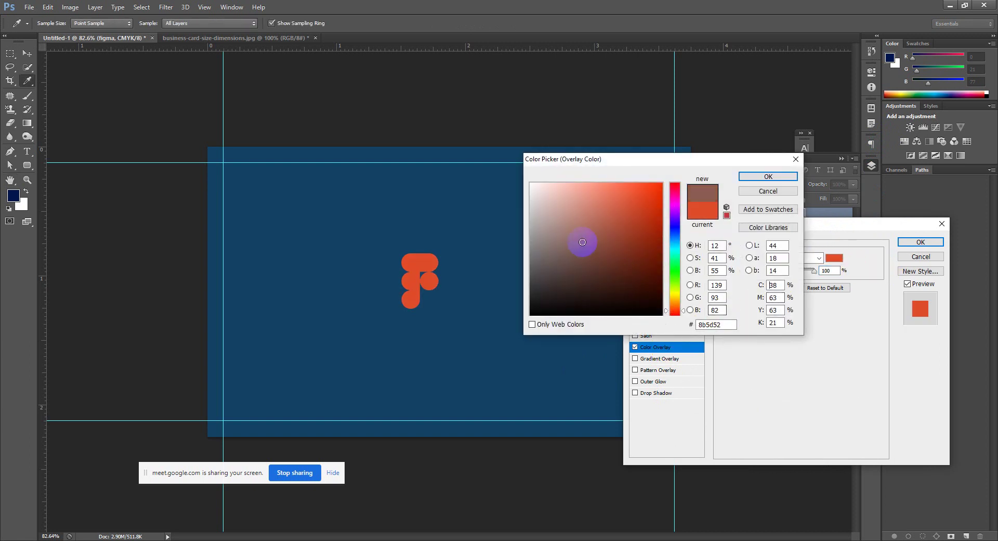
click(770, 176)
click(920, 242)
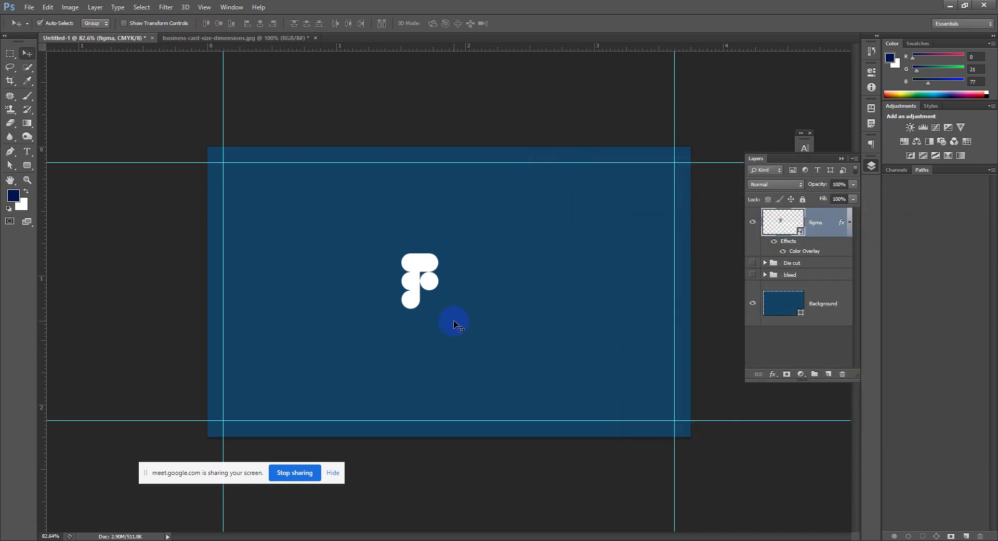
mouse_move(425, 266)
mouse_down()
mouse_move(473, 274)
mouse_move(457, 266)
mouse_up()
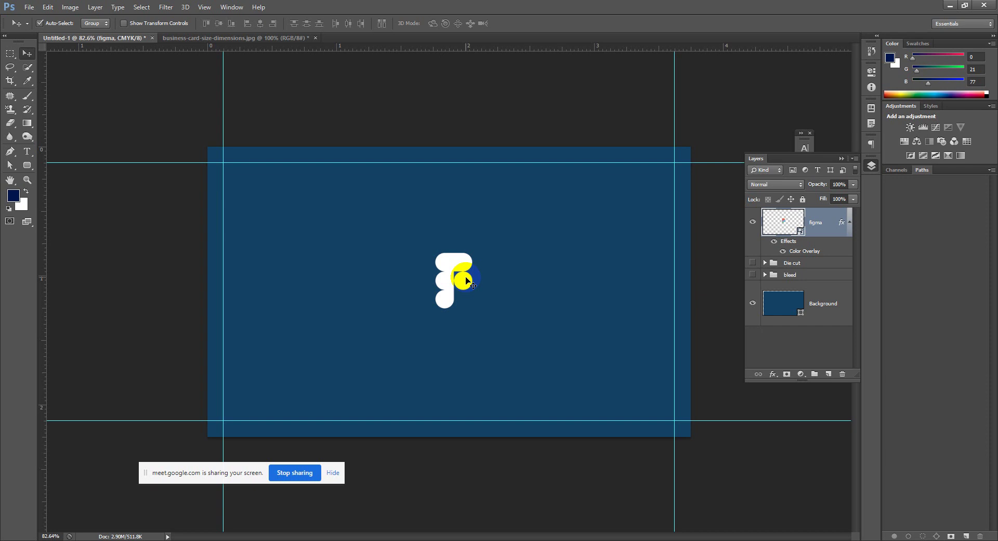
right_click(466, 279)
click(445, 151)
Step: Add a text line reading 'LOGO NAM' below the logo
click(27, 151)
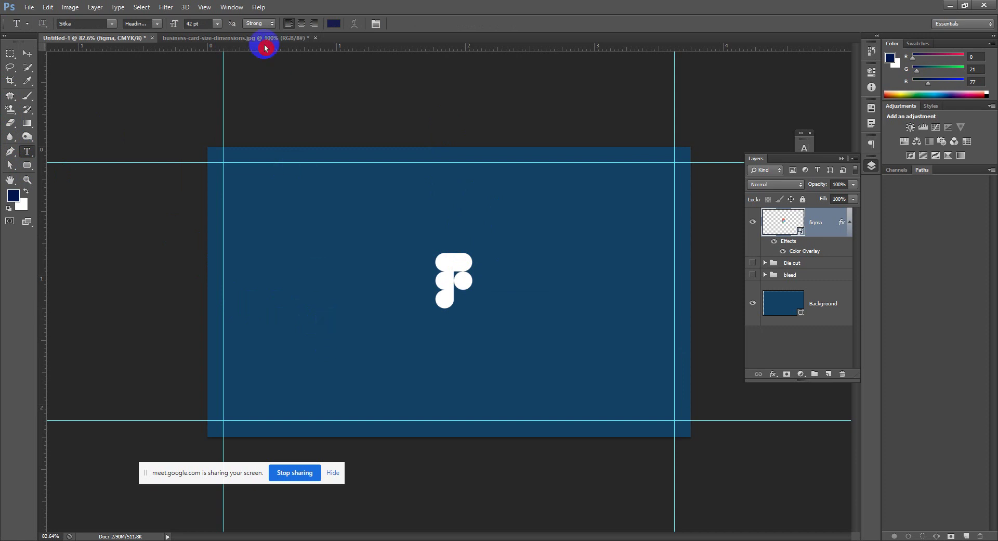
click(322, 352)
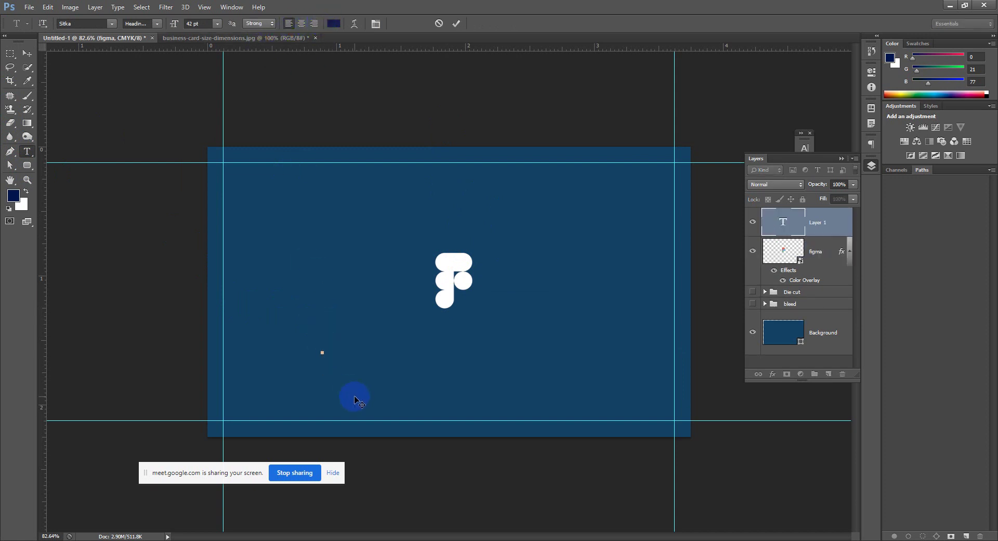
text(LOGO NAM)
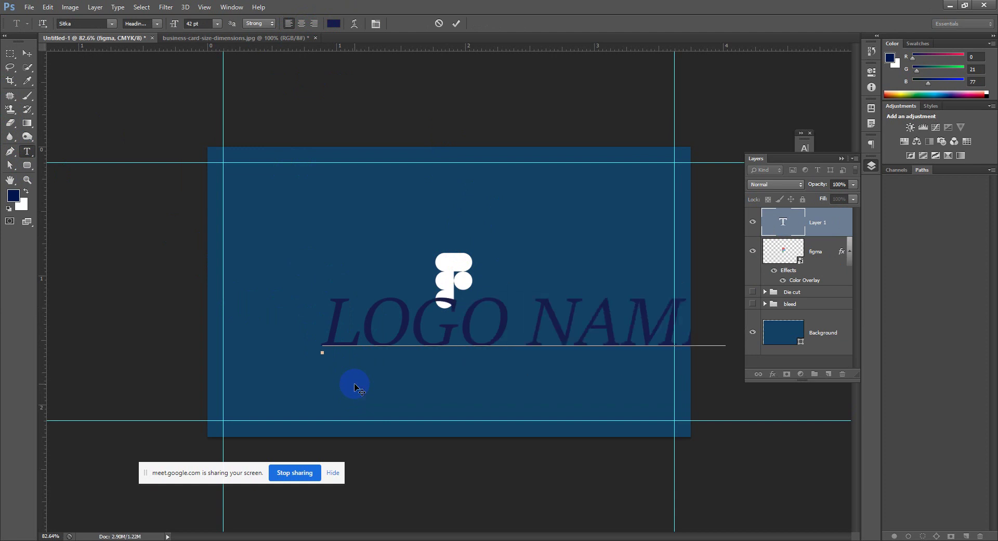
click(456, 23)
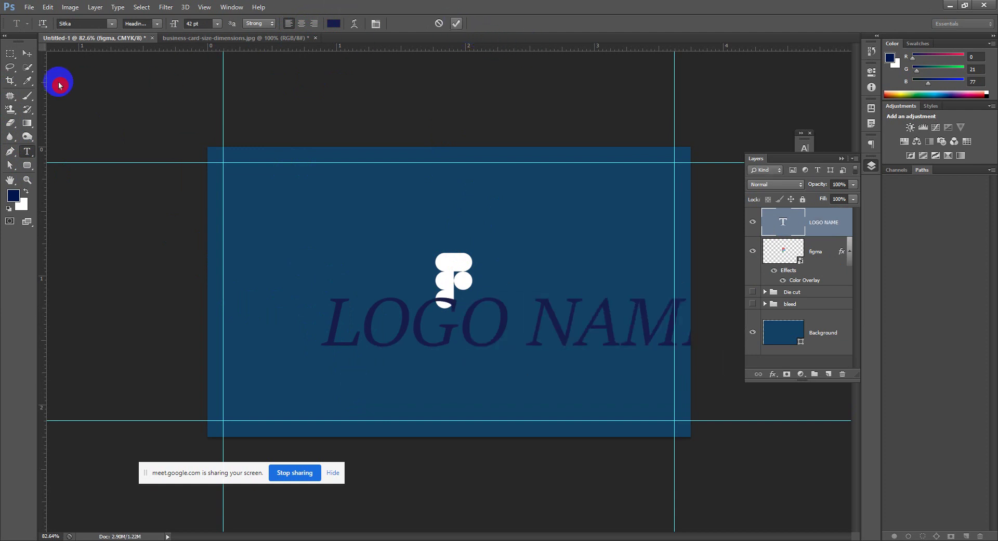
Step: Set the text font to Nexa Bold and retype it as 'Logo Name'
click(77, 23)
click(81, 23)
click(84, 23)
click(79, 24)
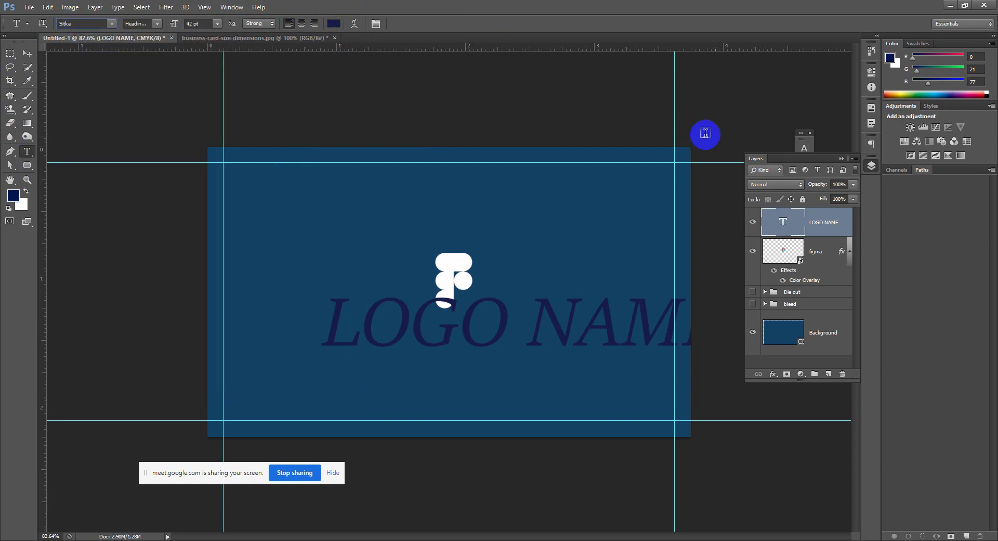
click(800, 152)
click(705, 154)
click(704, 154)
drag(704, 155, 672, 154)
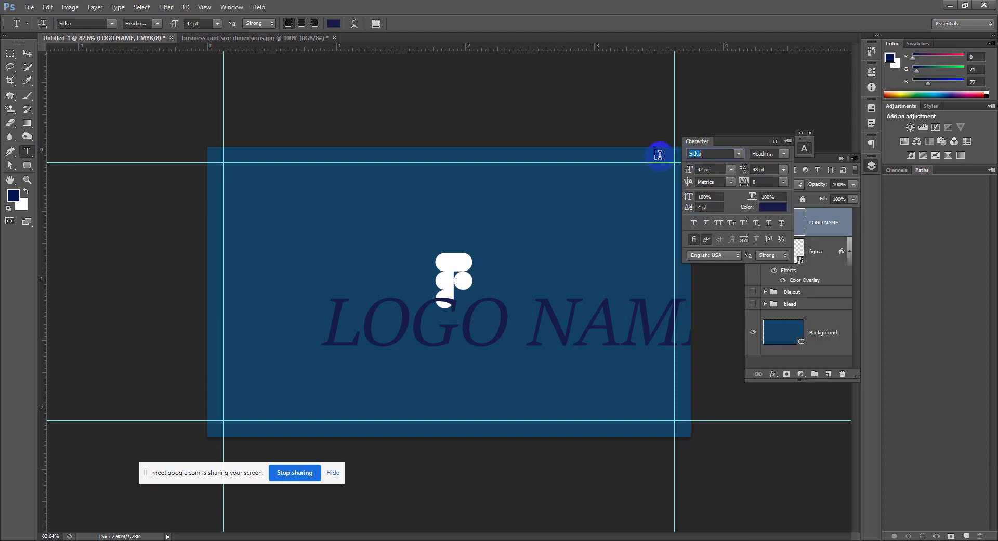
key(Return)
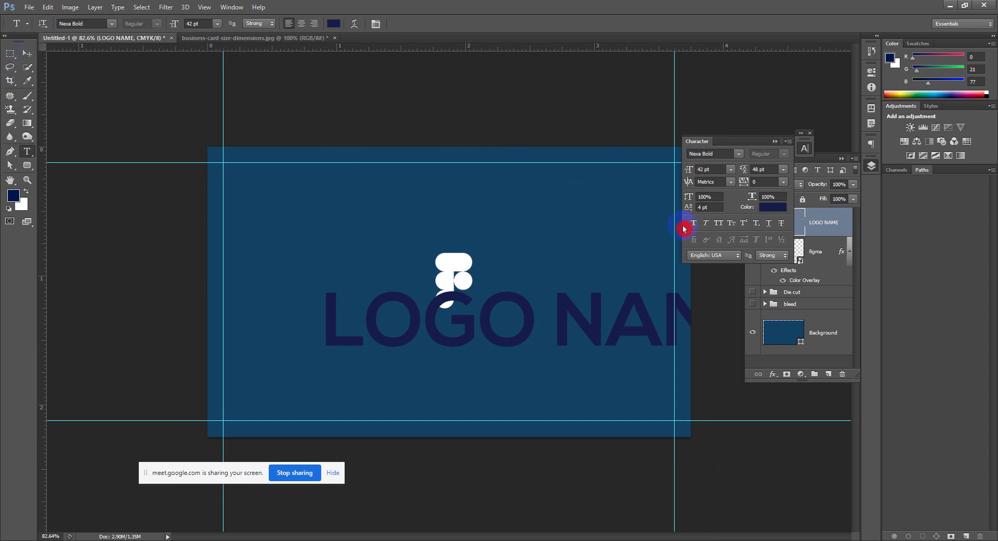
drag(333, 319, 824, 328)
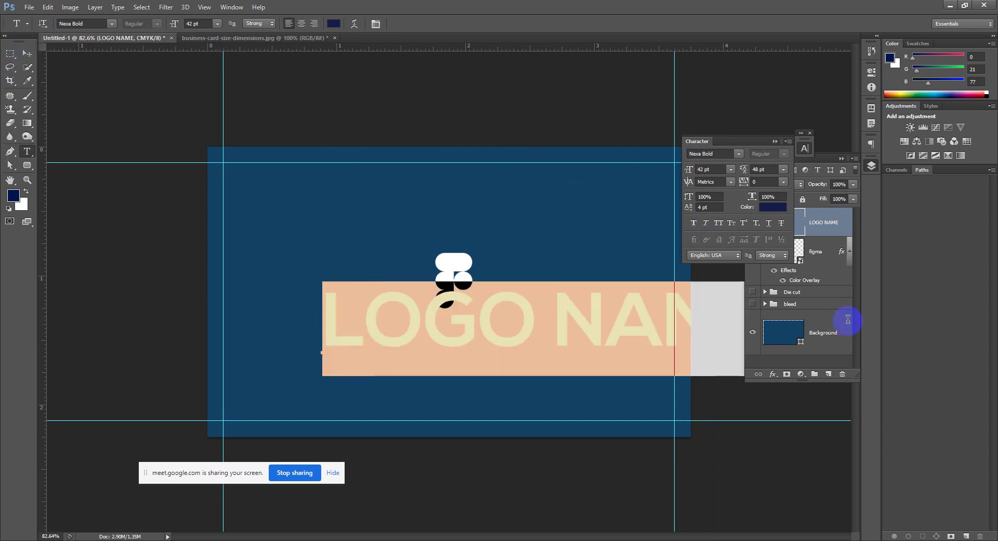
text(Logo)
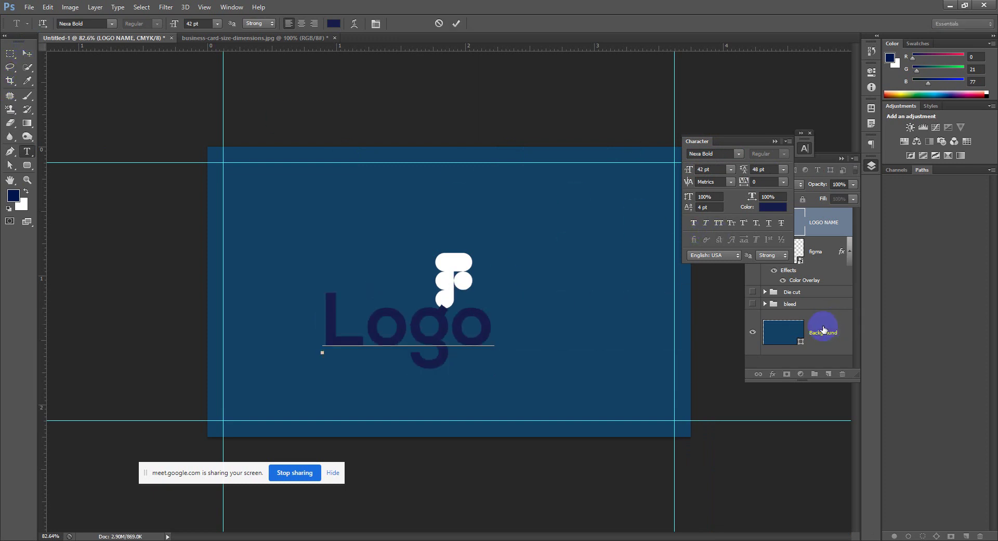
text( Name)
Step: Make the Logo Name text 18 pt and white (#ffffff)
click(824, 329)
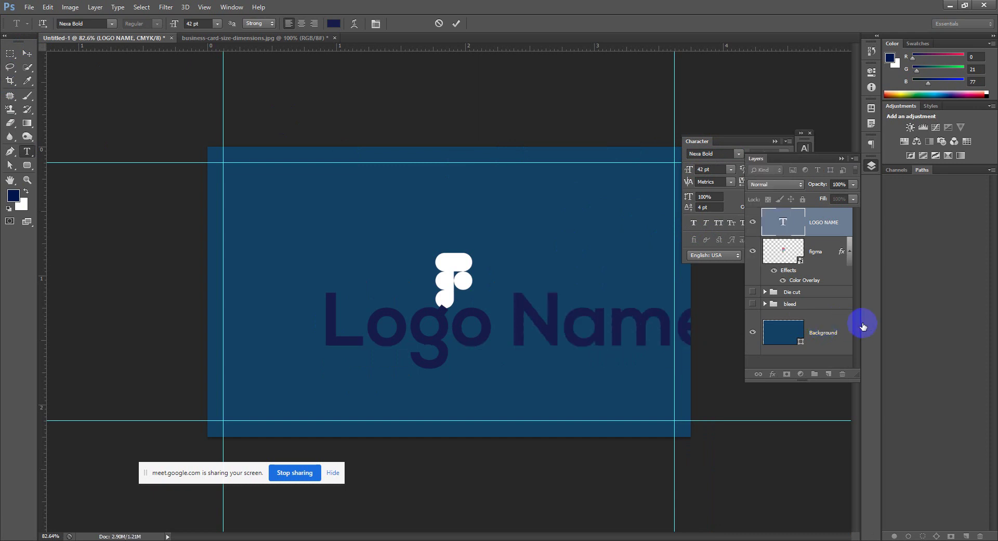
click(22, 56)
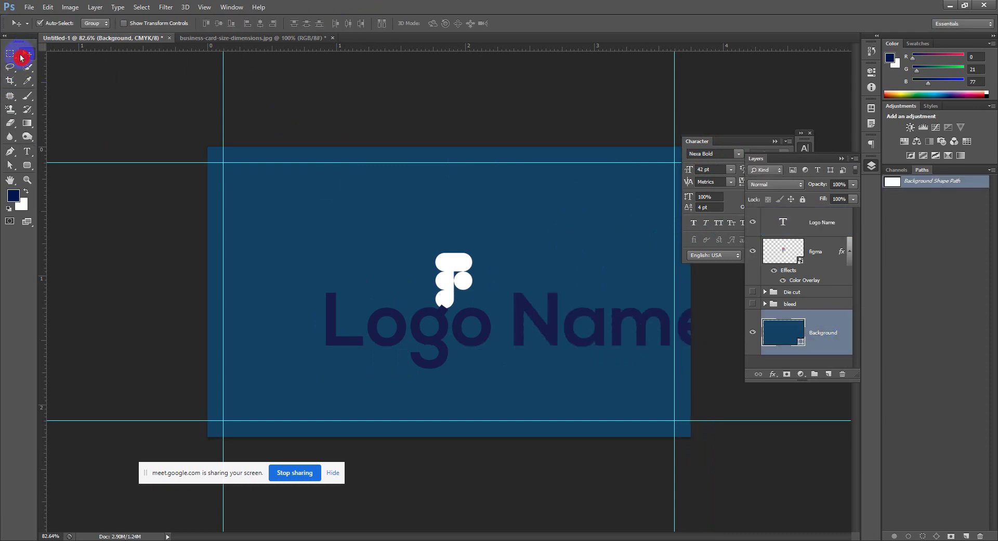
click(731, 169)
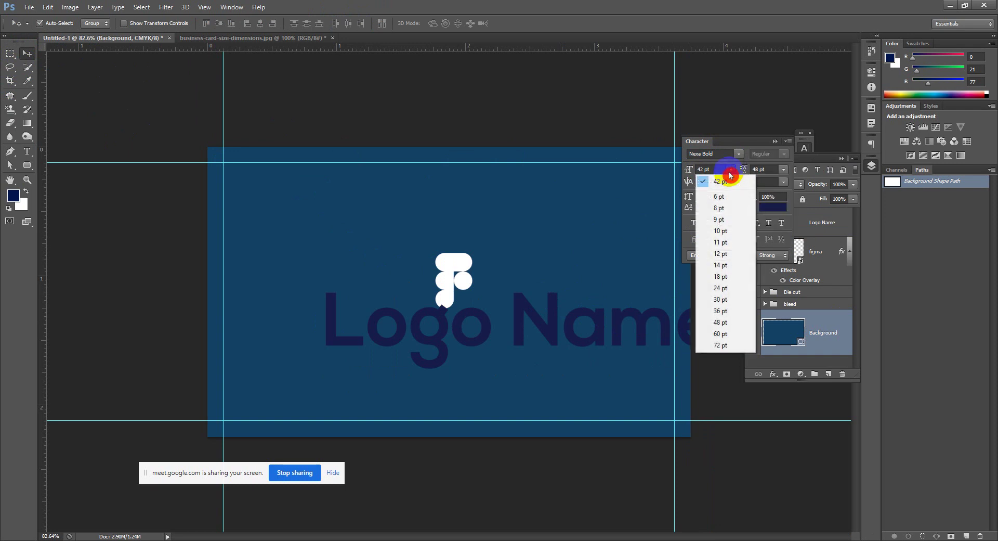
click(720, 287)
drag(523, 331, 520, 339)
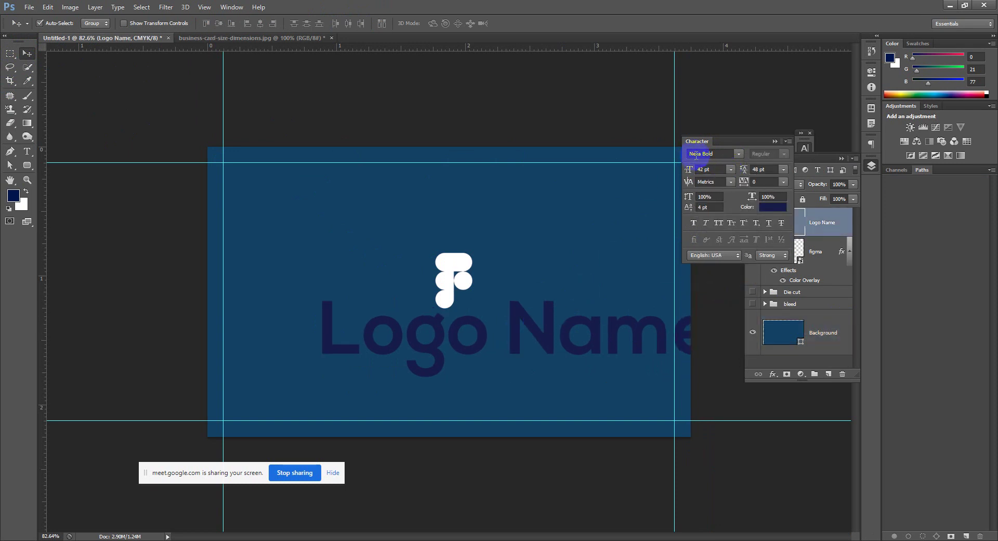
click(733, 170)
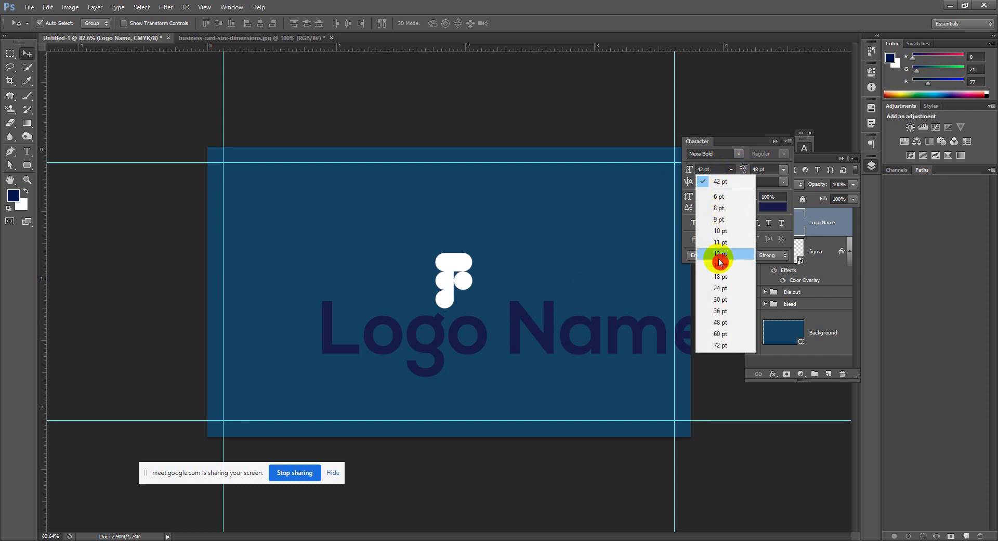
click(720, 276)
drag(456, 348, 511, 336)
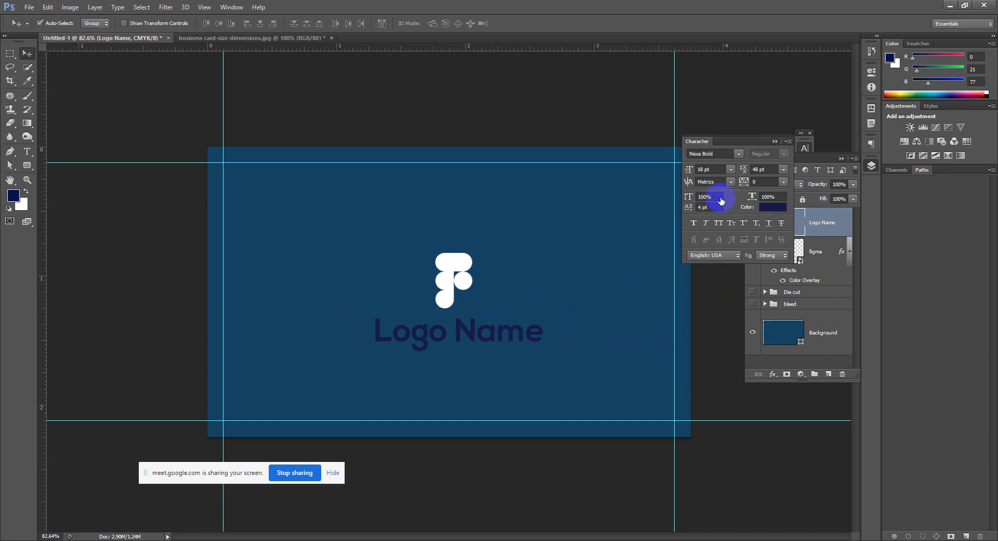
click(780, 207)
drag(581, 225, 508, 179)
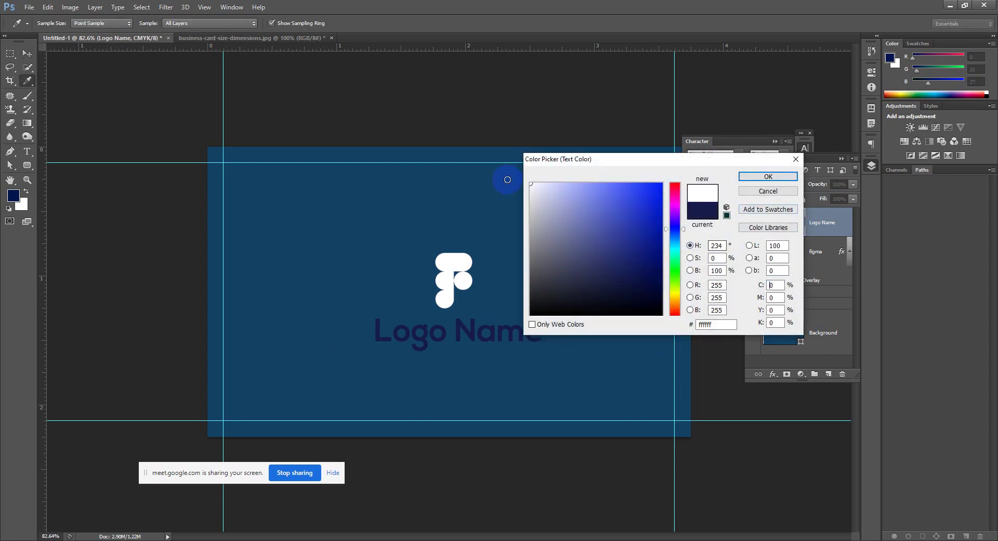
click(769, 176)
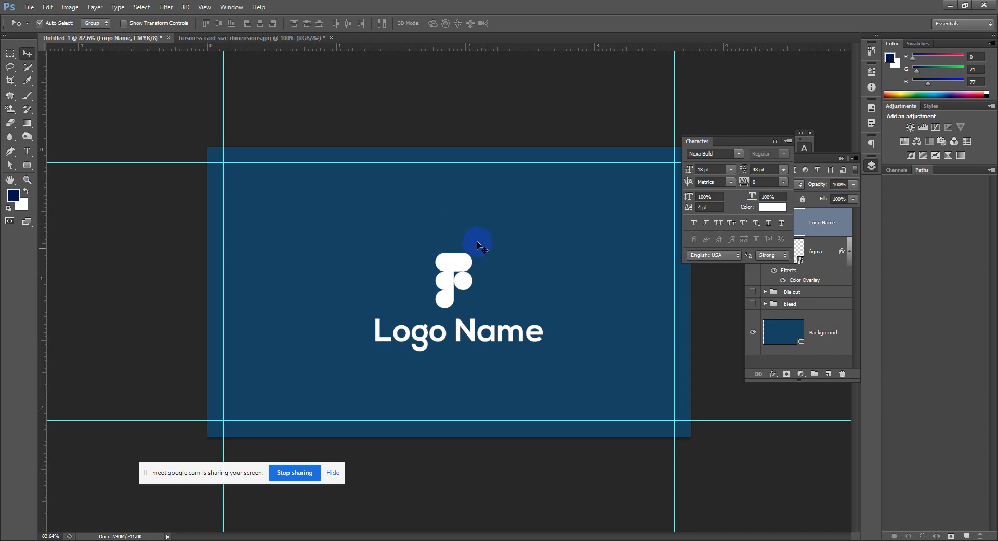
Step: Position the Logo Name text just below the logo, then select both together
scroll(477, 244, up, 5)
drag(513, 397, 504, 392)
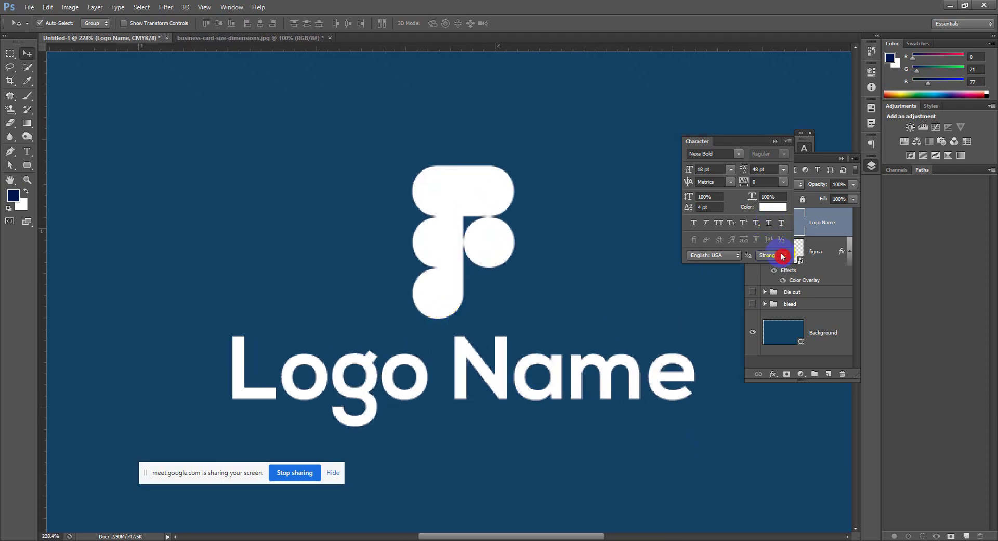
shift+click(451, 283)
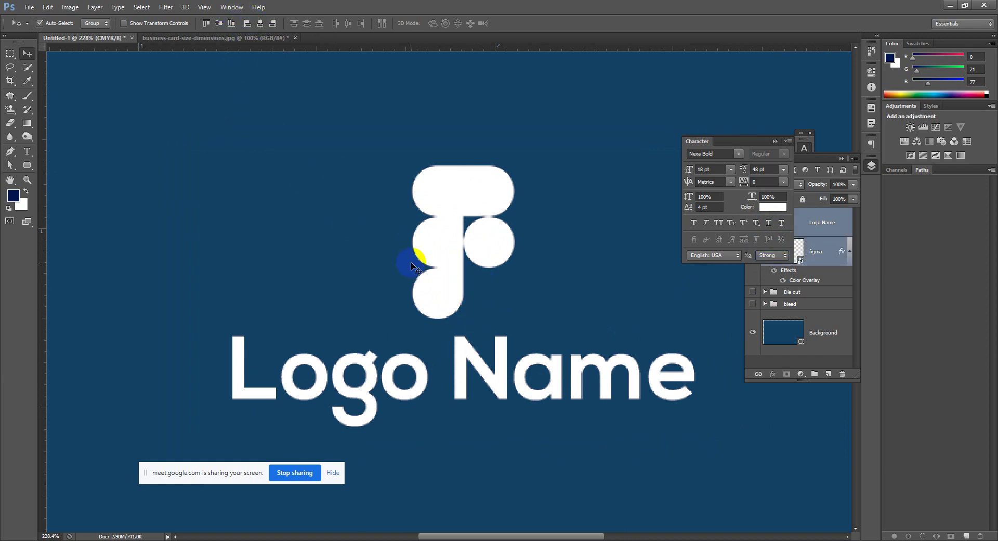
click(390, 278)
drag(457, 344, 522, 357)
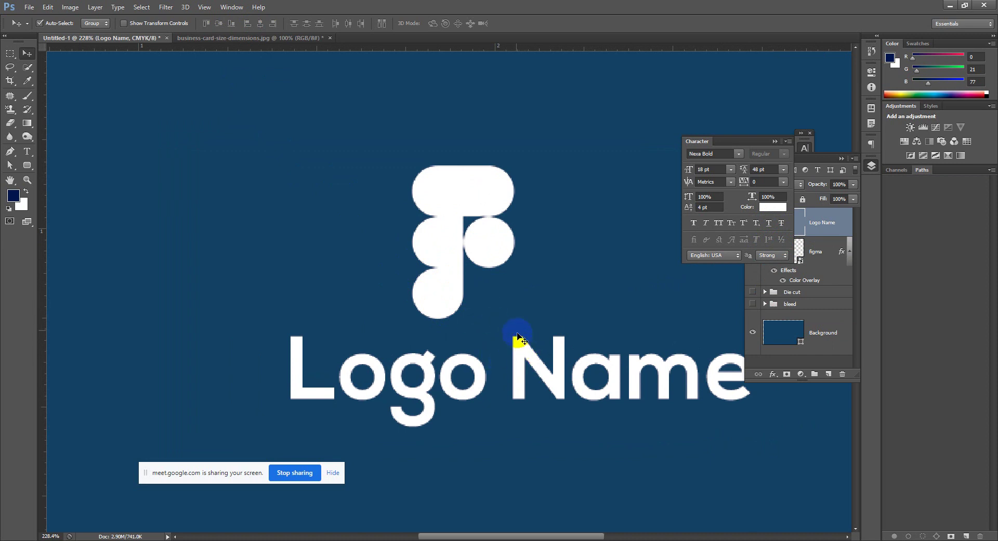
shift+click(465, 192)
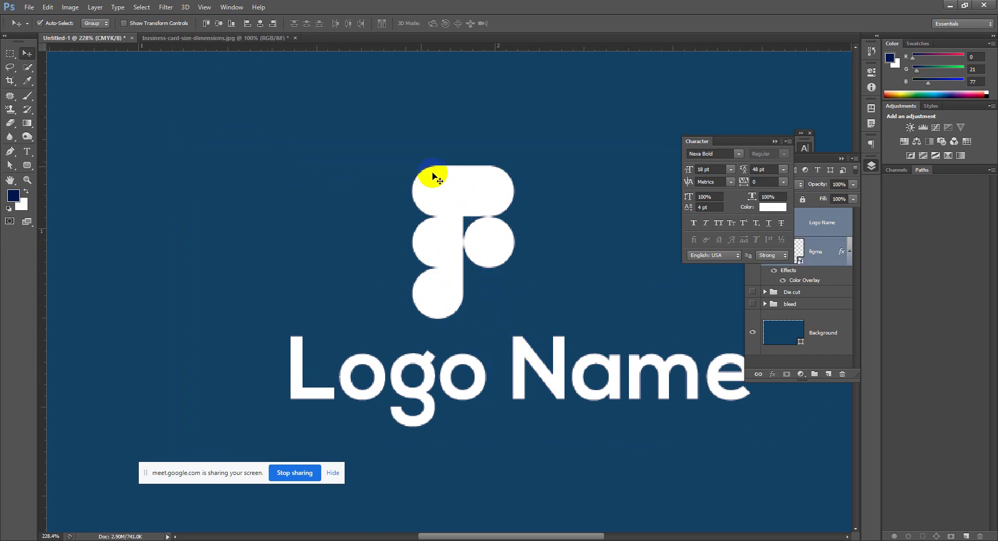
Step: Centre the logo over Logo Name and group them as Logo
click(264, 26)
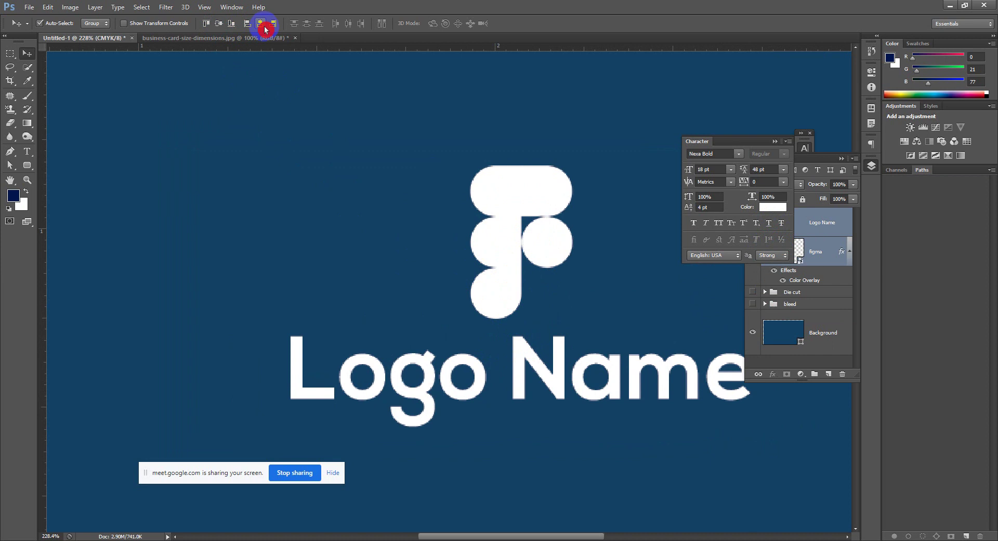
key(ctrl+g)
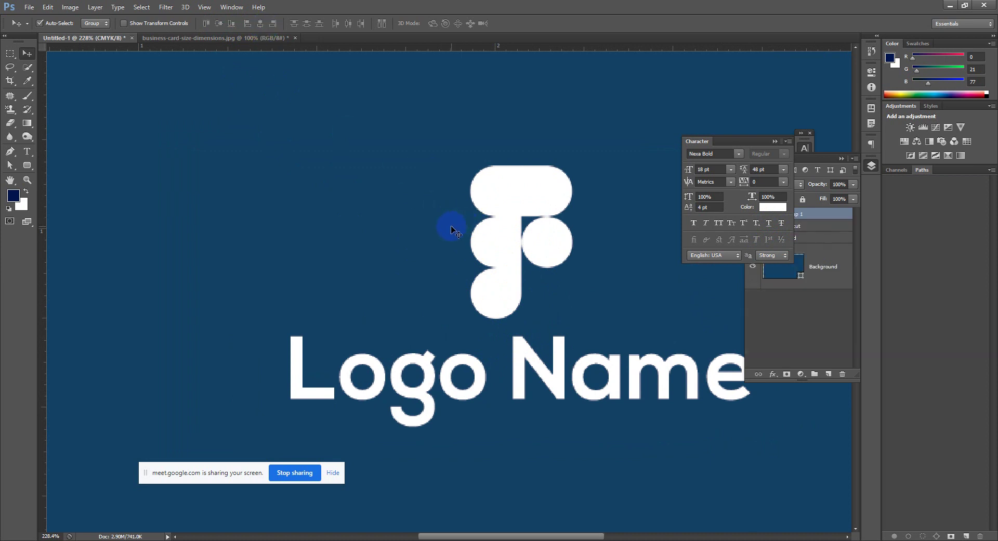
scroll(513, 198, down, 2)
click(775, 144)
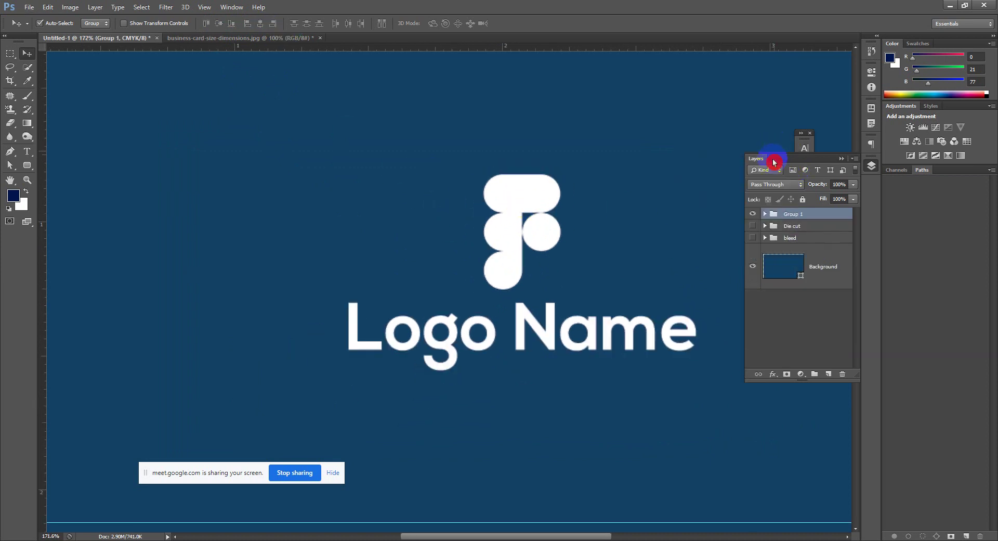
double_click(793, 214)
text(Logo)
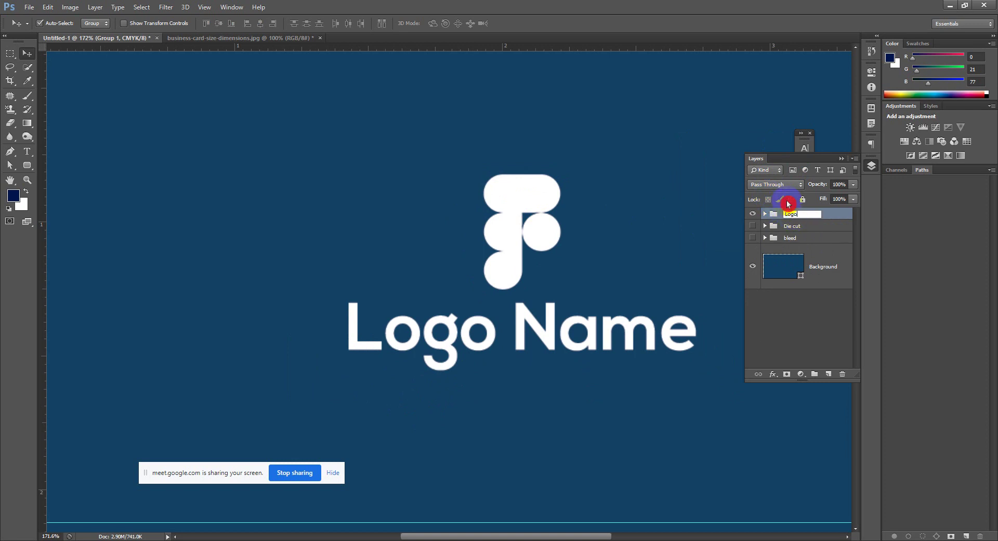
key(Return)
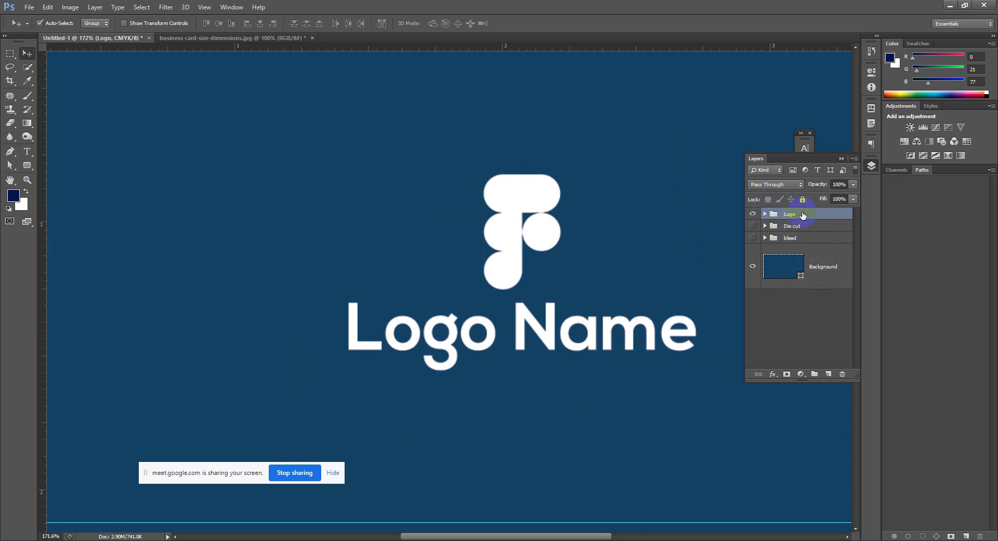
Step: Centre the Logo group horizontally and vertically on the card background
ctrl+click(832, 275)
click(260, 23)
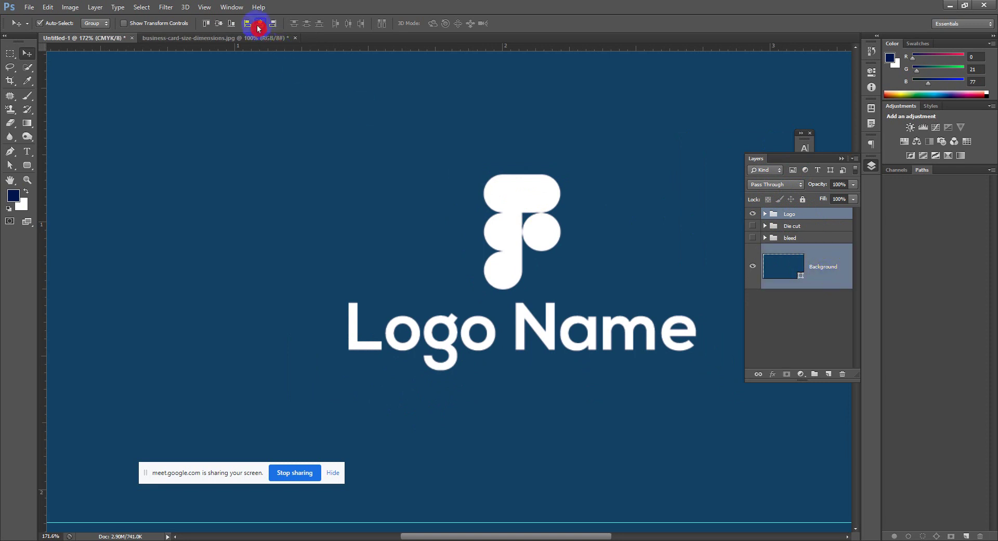
click(214, 25)
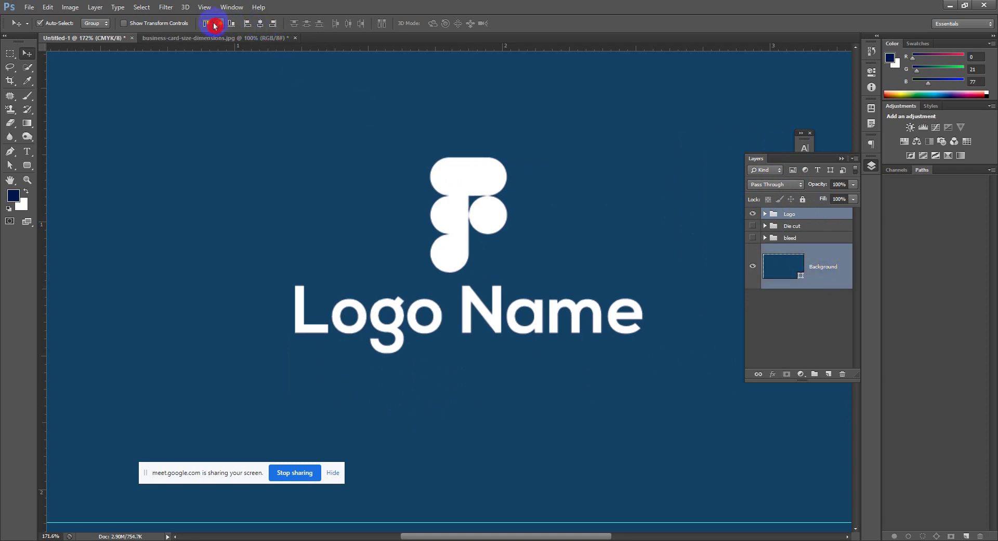
scroll(422, 205, down, 5)
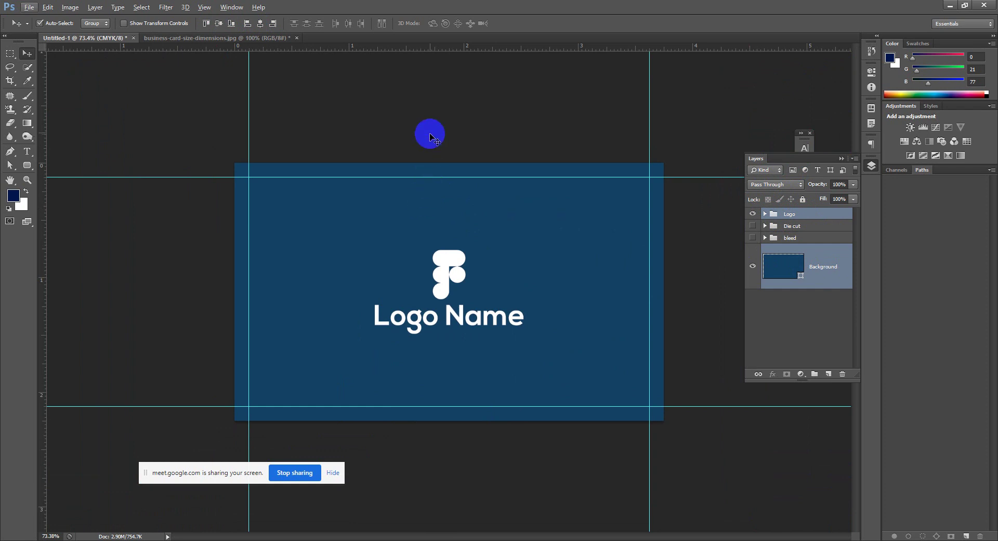
Step: Wrap the Background layer in its own group named Background
click(430, 133)
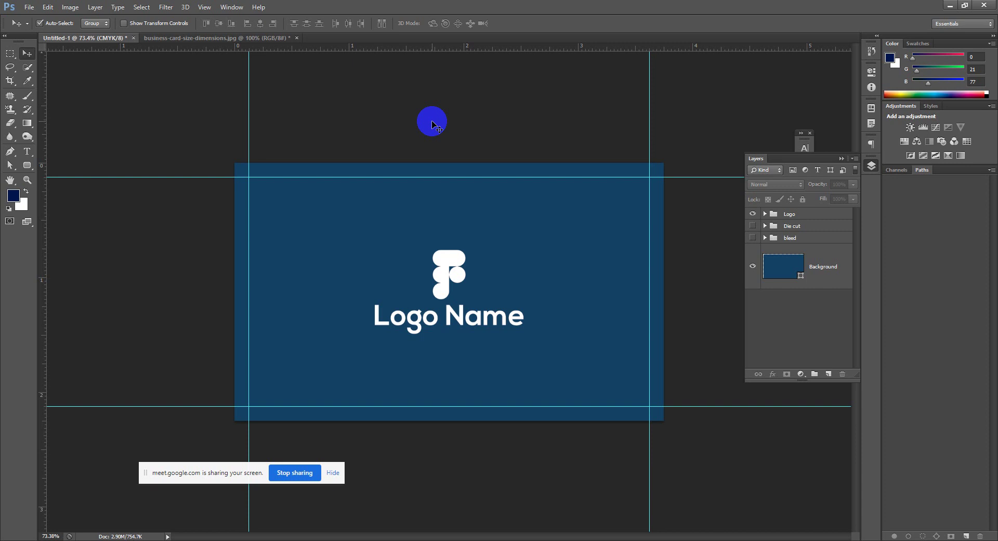
click(827, 267)
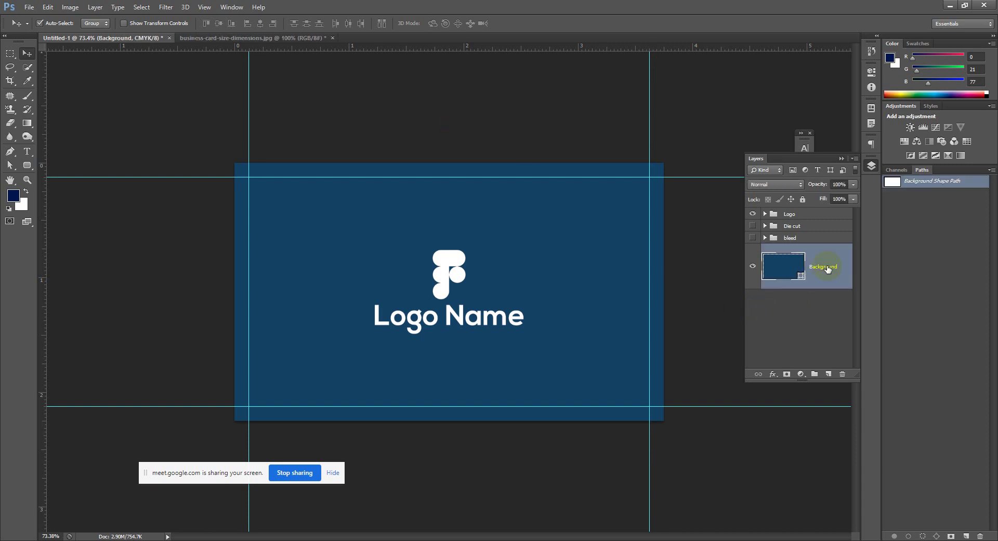
double_click(828, 267)
key(Return)
key(ctrl+g)
double_click(796, 251)
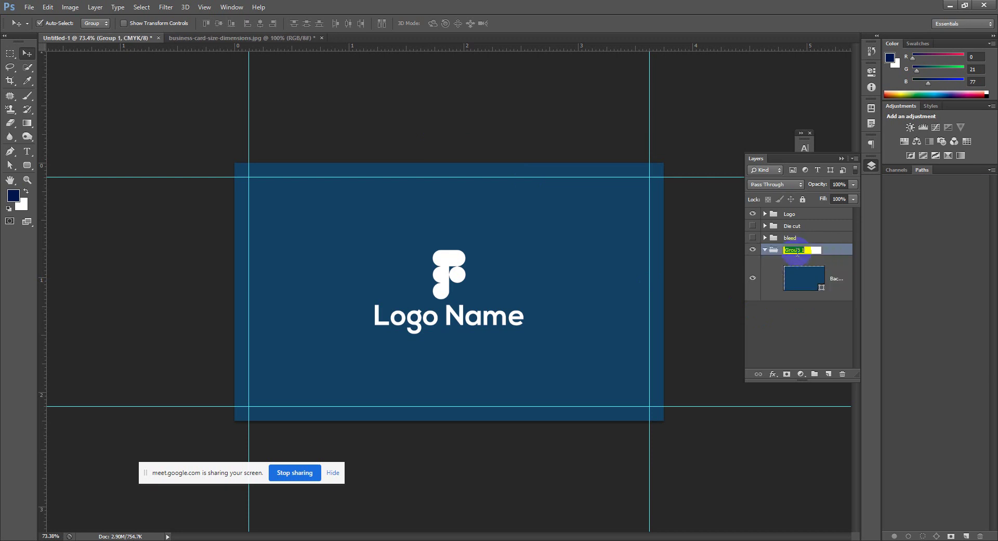
text(Background)
key(Return)
click(765, 250)
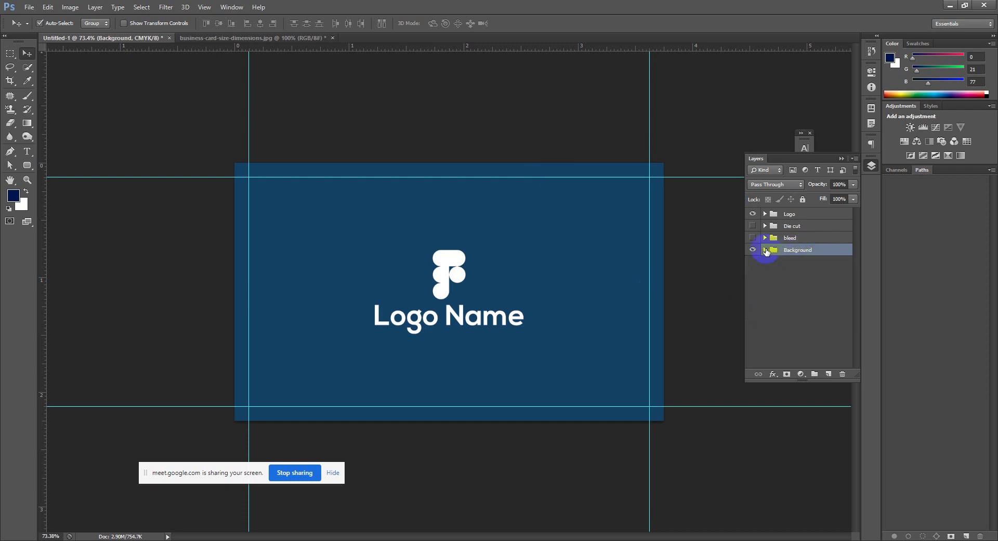
Step: Group the Logo and Background folders into a new group named Part 01
ctrl+click(791, 213)
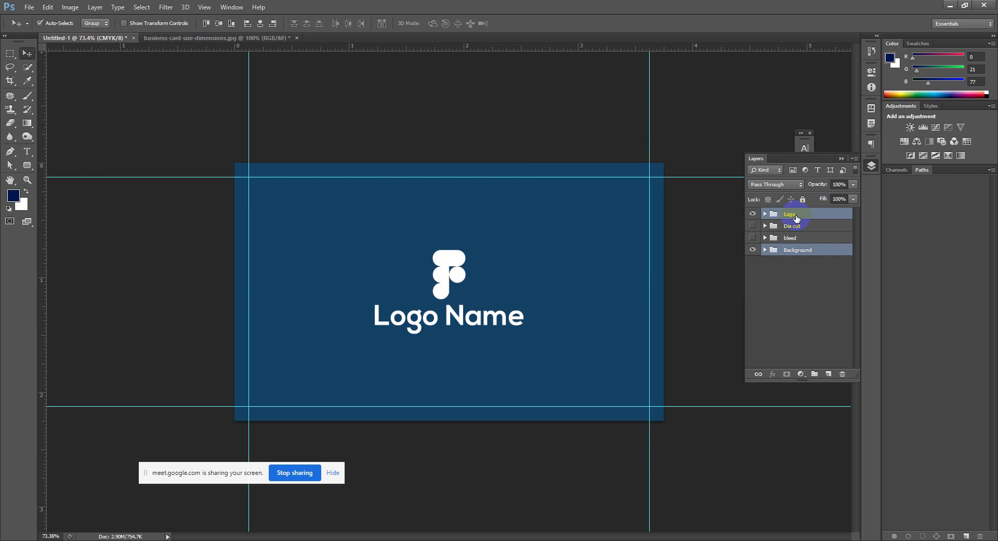
key(ctrl+g)
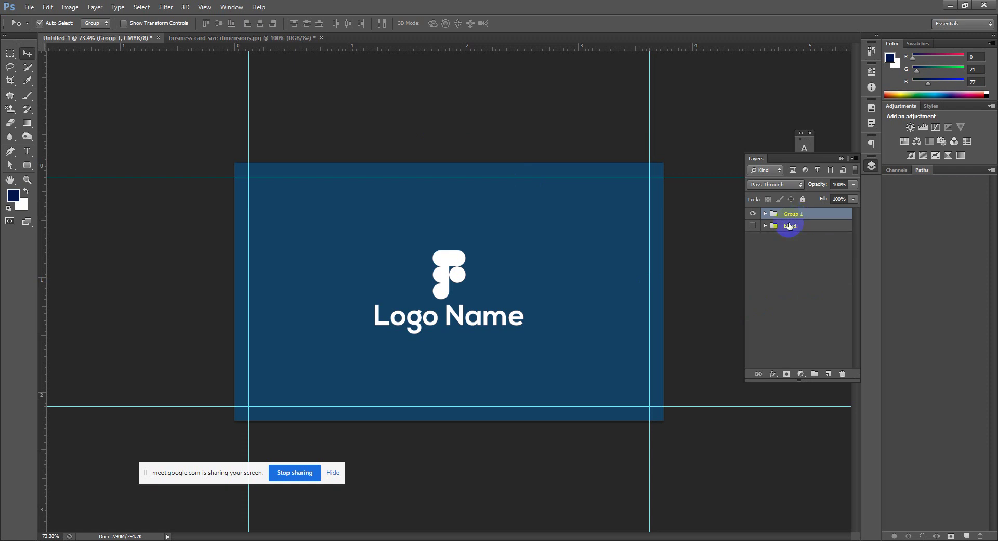
key(ctrl+z)
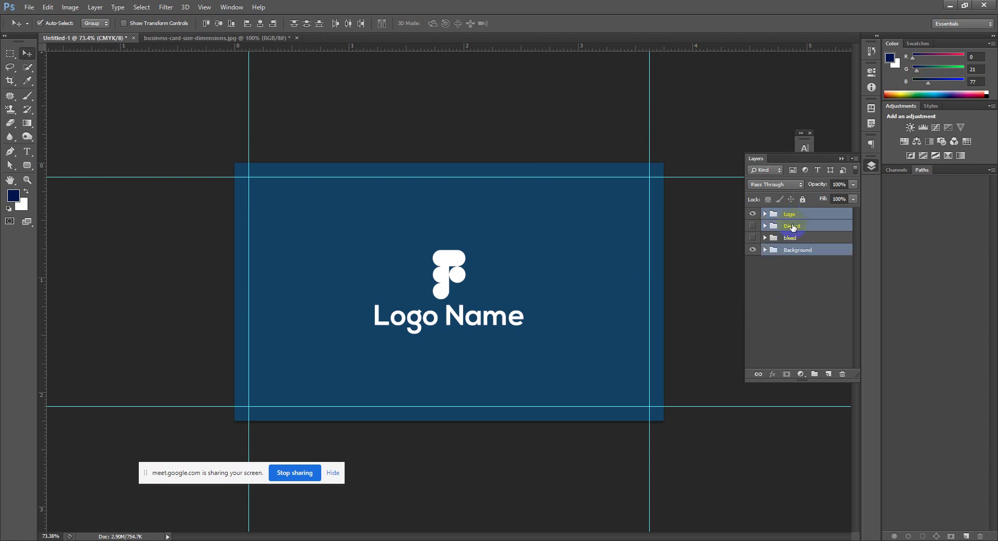
ctrl+click(805, 225)
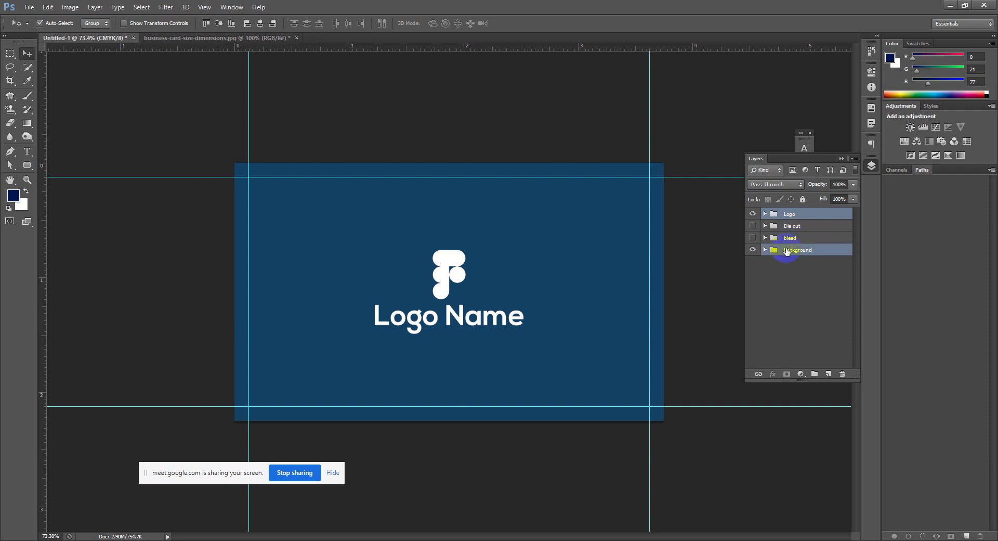
key(ctrl+g)
double_click(792, 214)
text(Pan 01)
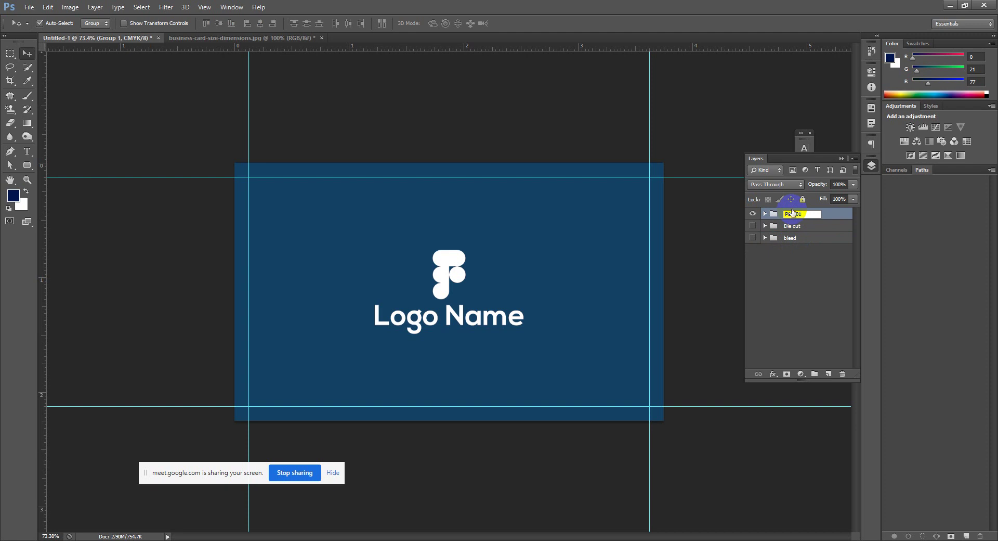
key(Return)
Step: Move the Die cut and bleed folders above Part 01
click(793, 226)
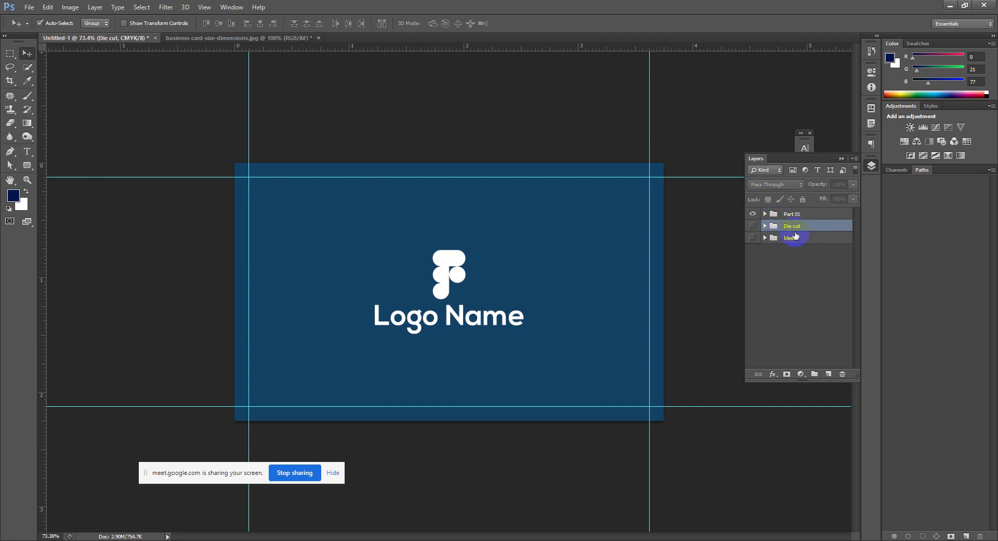
shift+click(796, 237)
drag(796, 235, 793, 209)
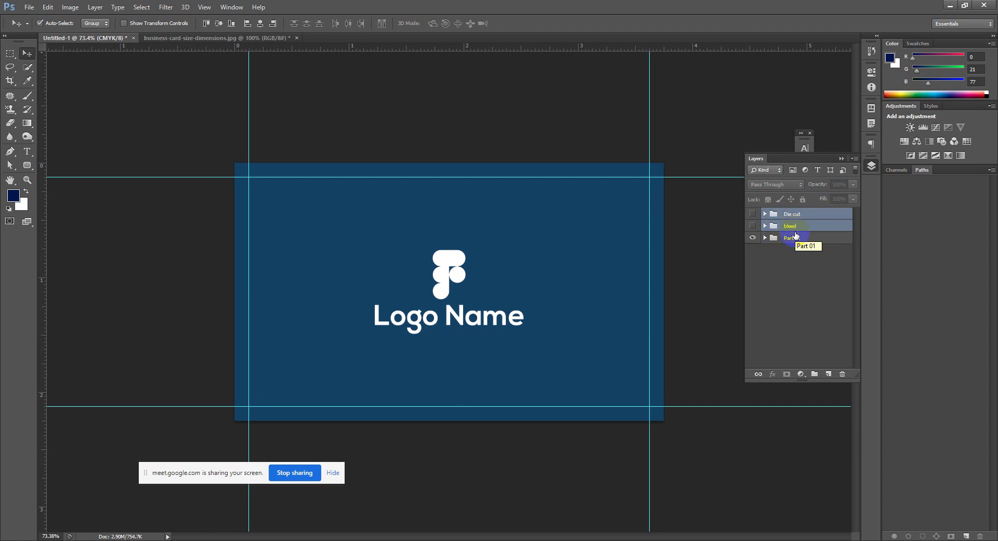
Step: Duplicate Part 01 as Part 02, delete the copy, and select Part 01's Background folder
click(789, 240)
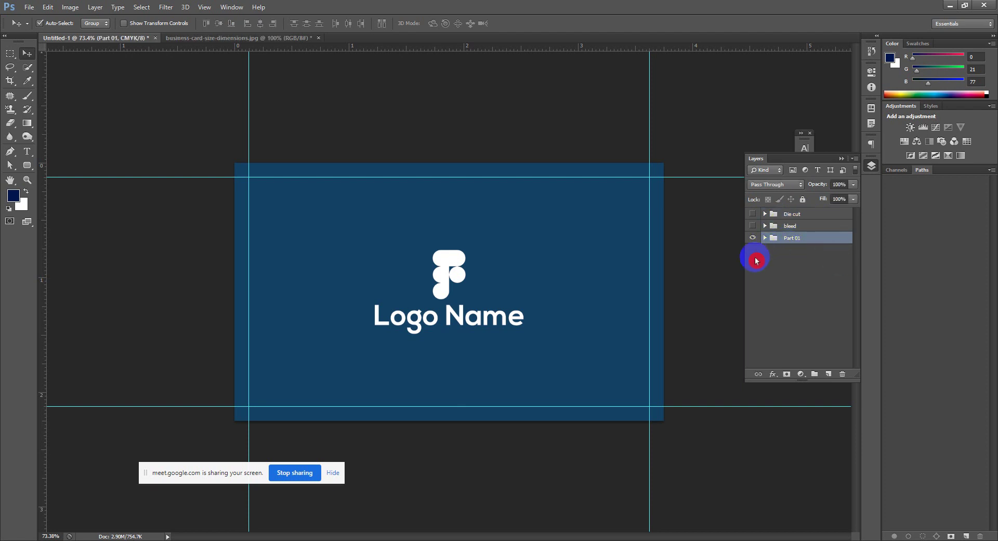
drag(819, 238, 830, 375)
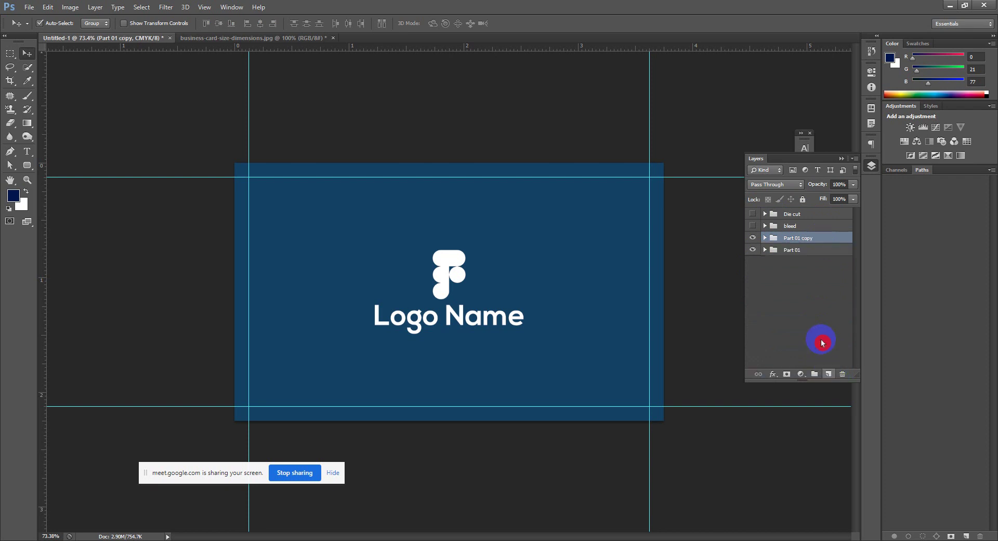
double_click(796, 238)
click(803, 208)
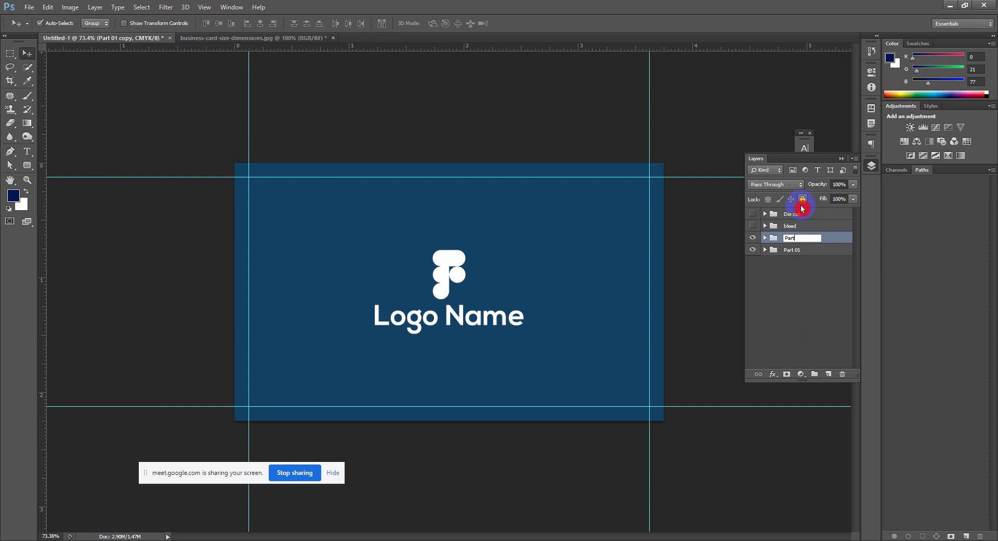
text(02)
key(Return)
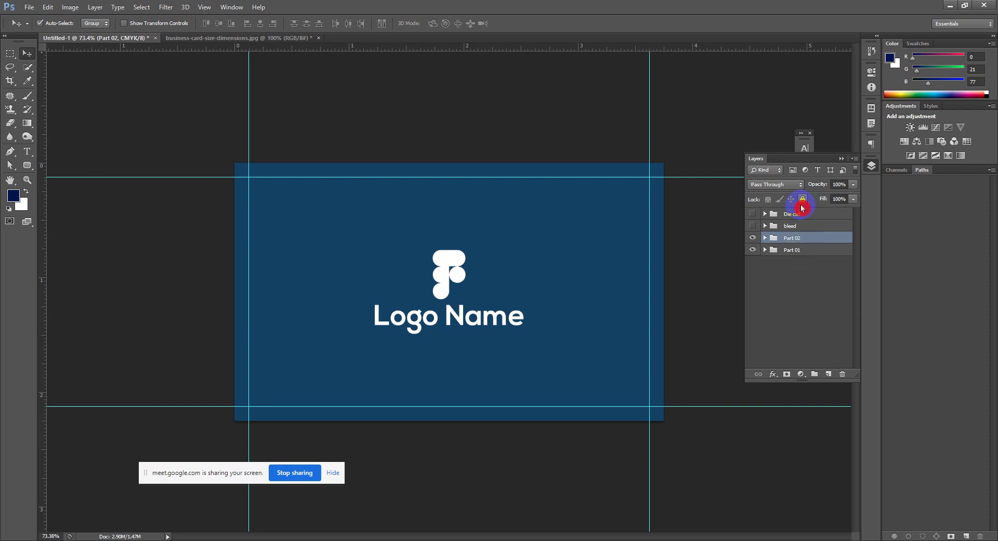
key(Delete)
drag(761, 244, 770, 242)
click(764, 238)
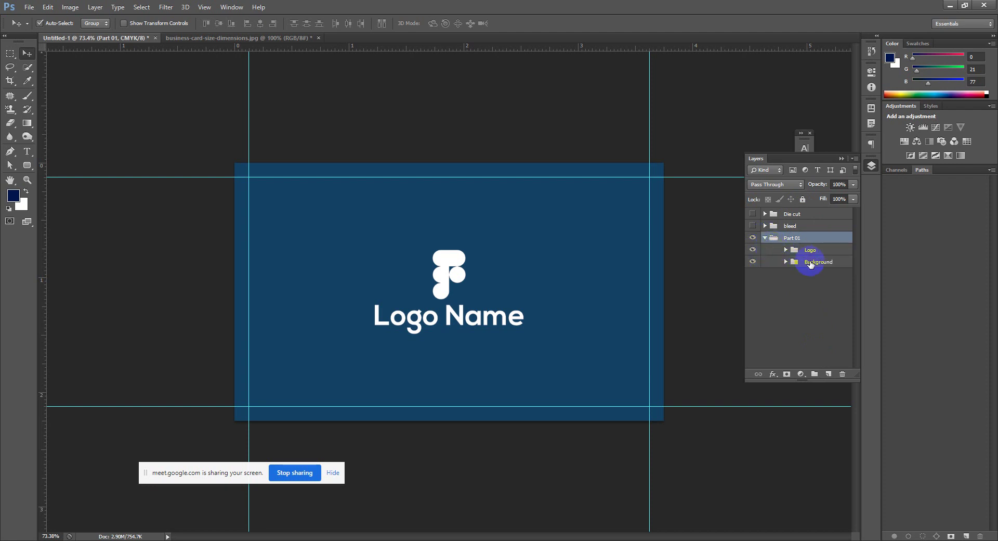
click(813, 262)
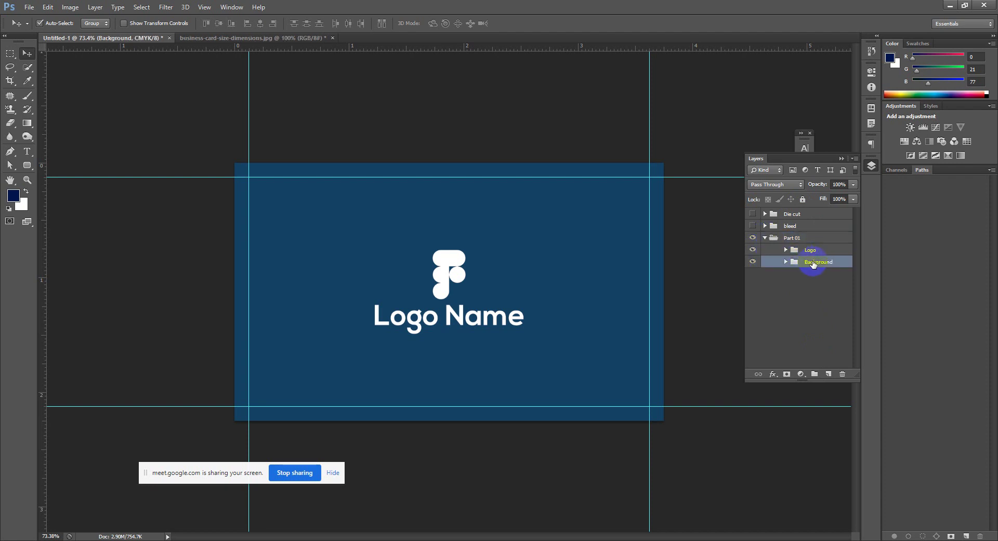
drag(814, 264, 817, 263)
key(alt)
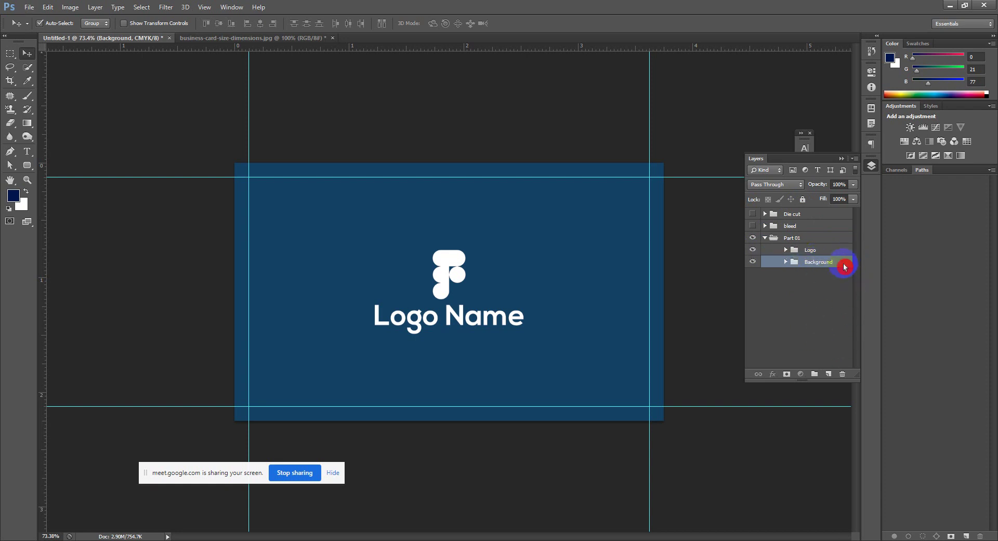
Step: Duplicate the Background group and move the copy above Part 01
right_click(845, 266)
click(870, 284)
click(593, 170)
drag(844, 267, 819, 232)
Step: Duplicate the Logo folder and move Logo copy out of Part 01 above Background copy
click(763, 252)
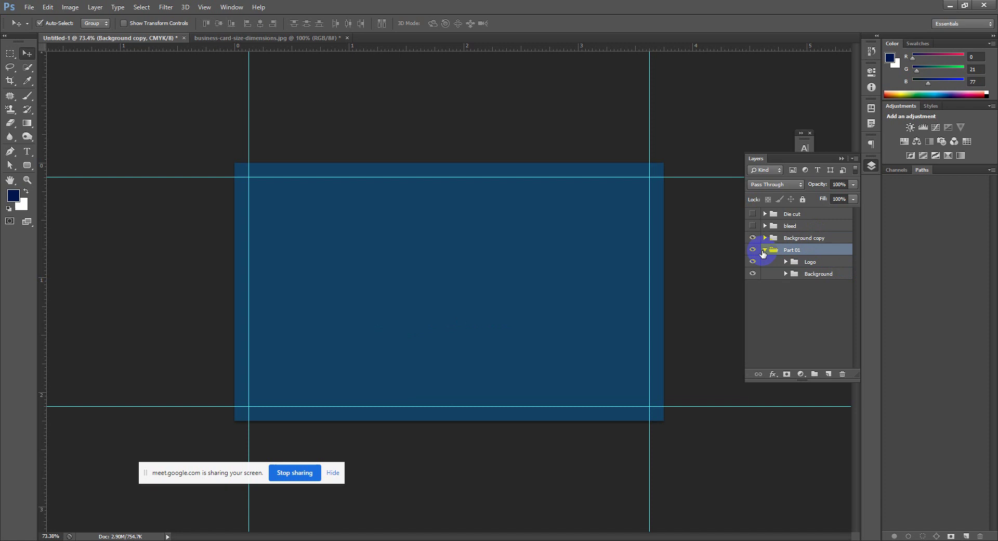
click(809, 262)
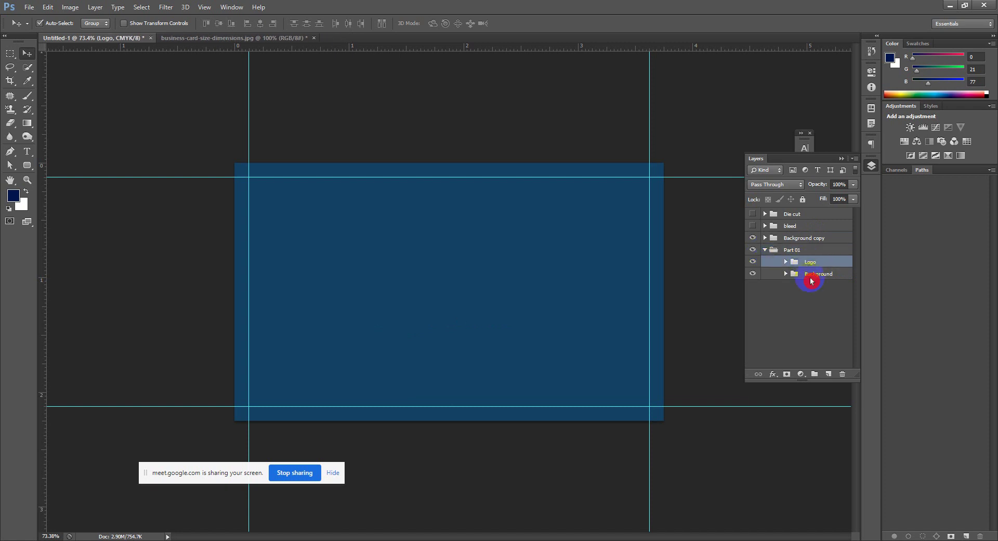
key(ctrl+j)
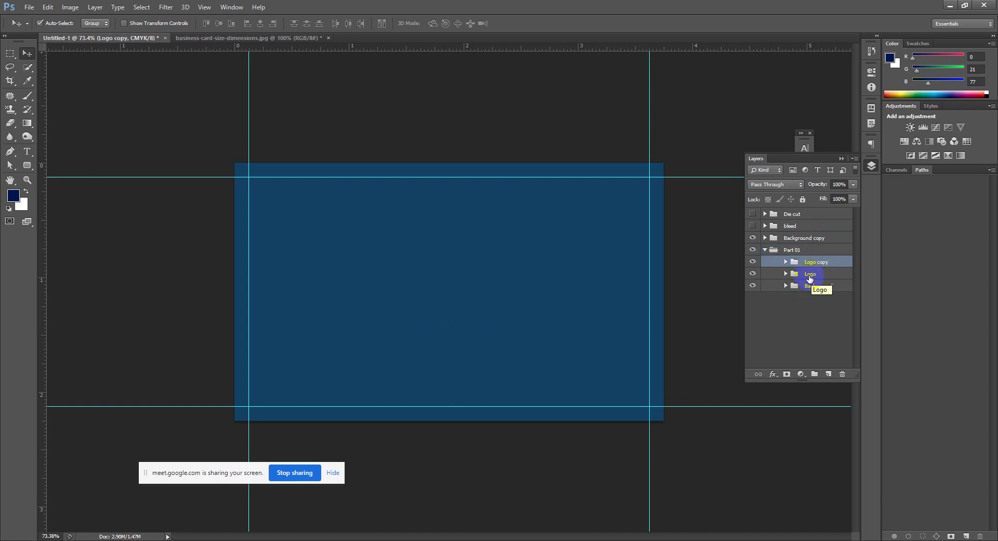
key(ctrl+bracketright)
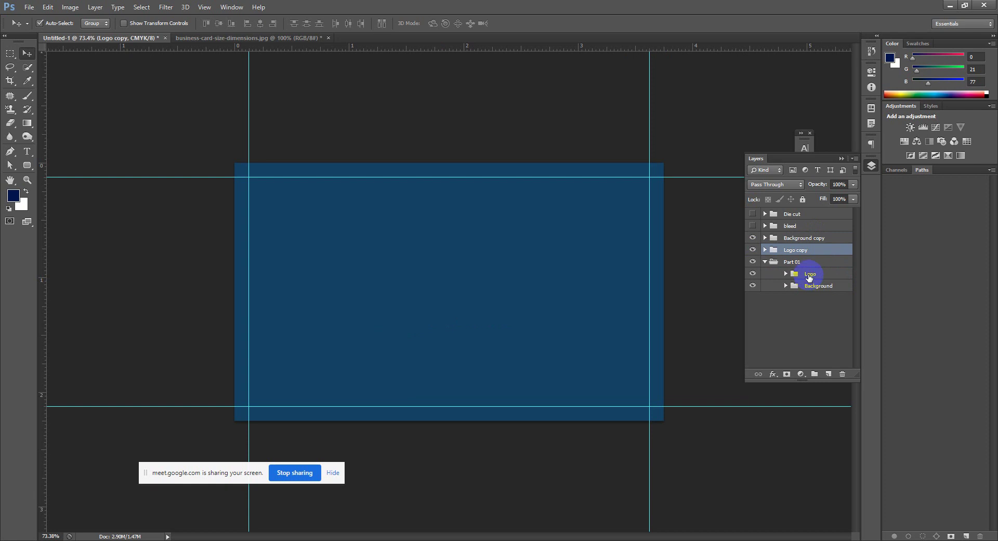
key(ctrl+bracketright)
click(571, 264)
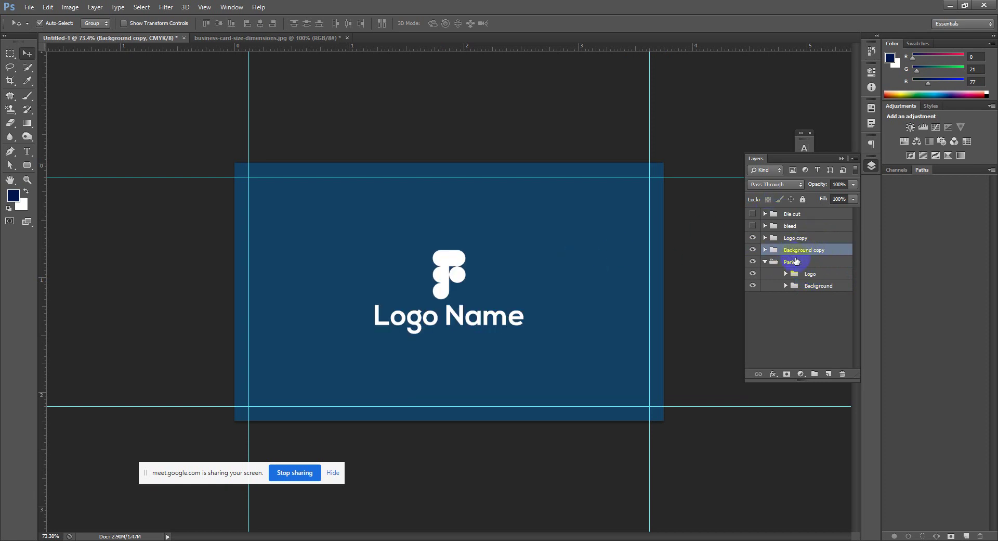
click(765, 262)
click(570, 295)
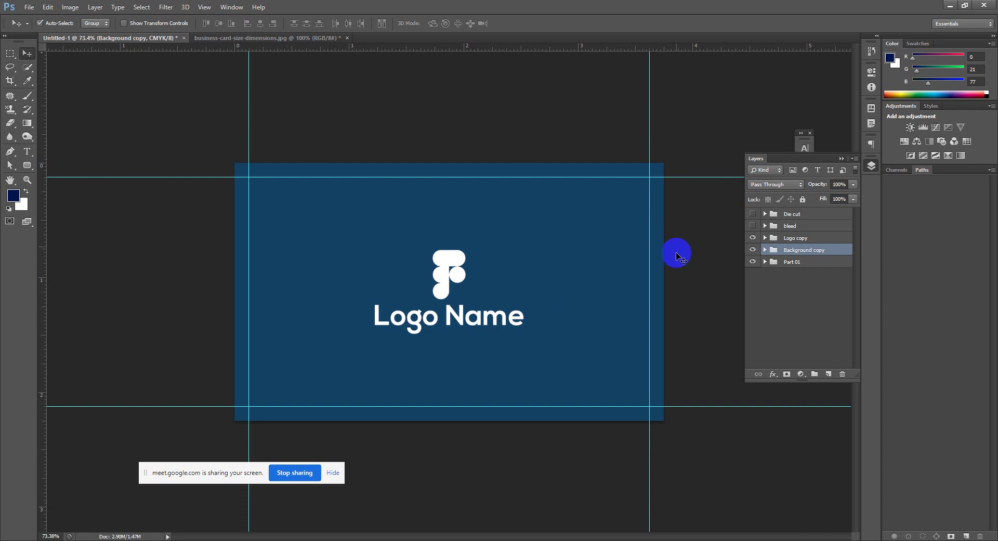
Step: Rename the Background copy folder to Background
double_click(822, 251)
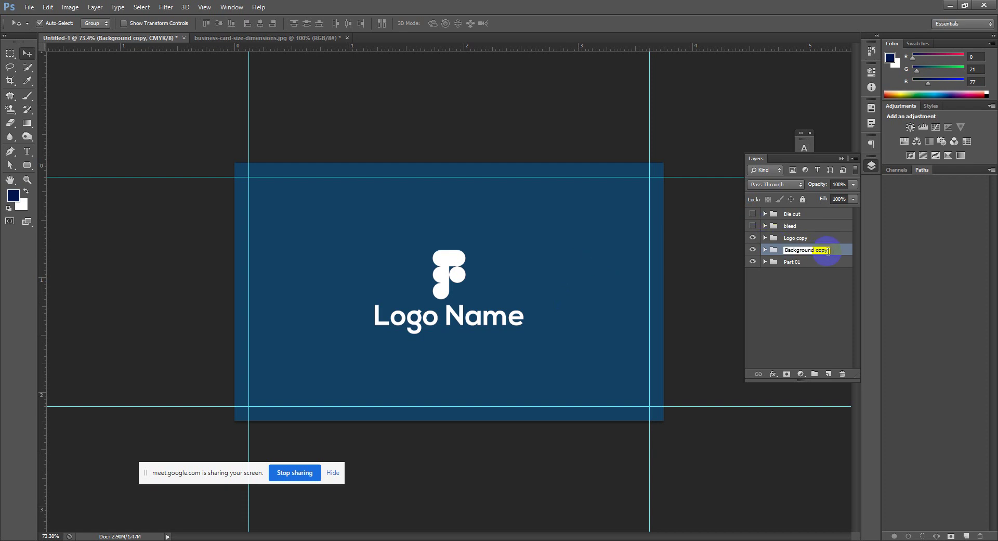
click(829, 250)
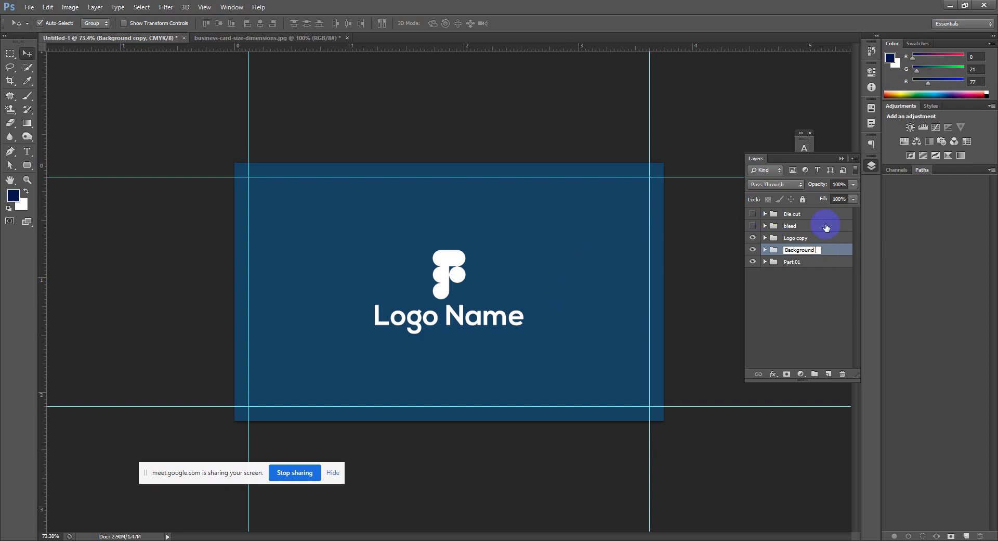
key(Return)
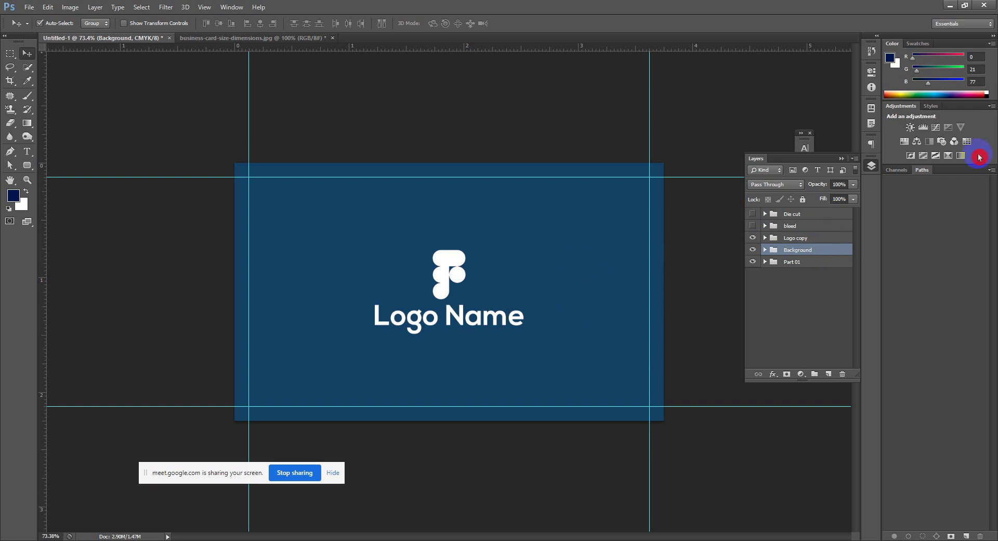
double_click(810, 241)
click(801, 250)
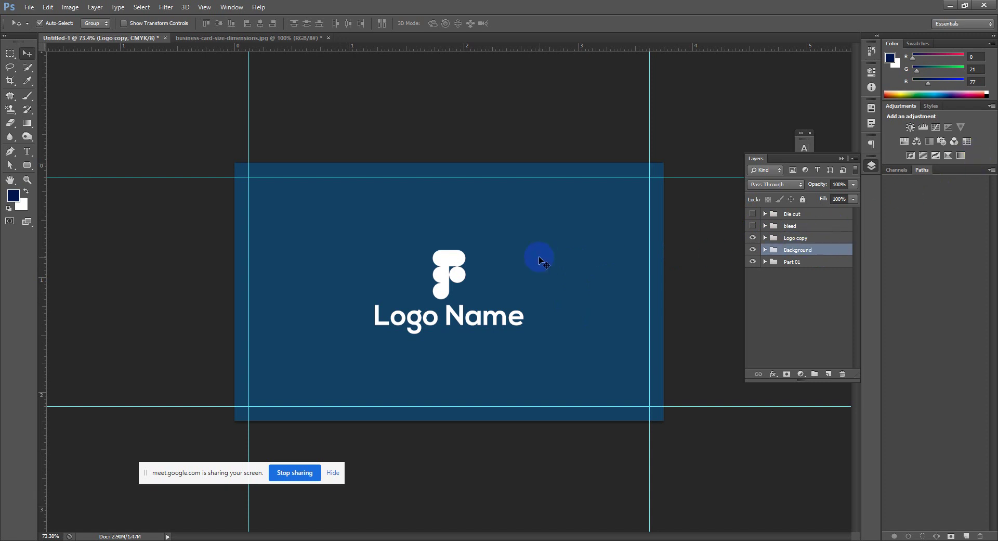
click(28, 167)
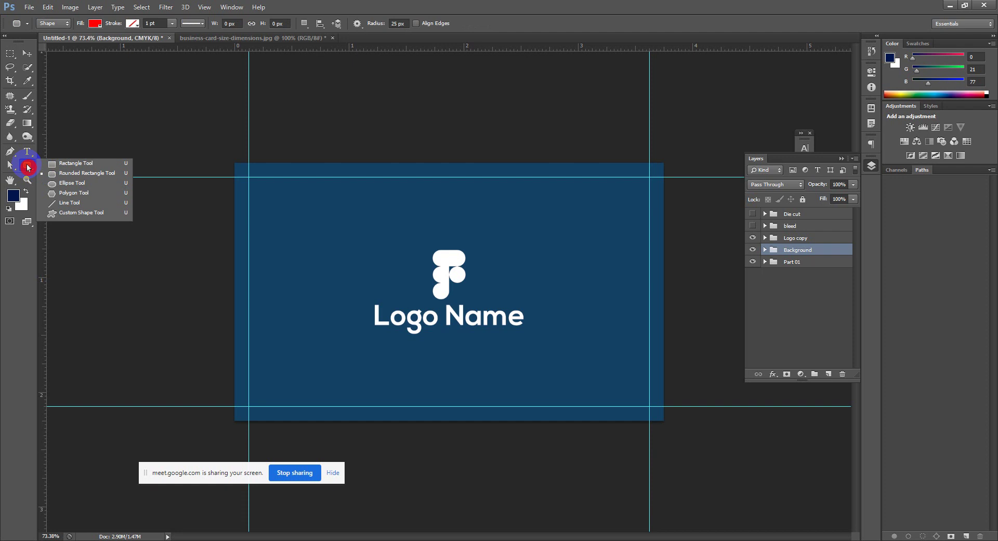
Step: Draw a white rectangle covering the card's left portion
drag(28, 166, 55, 165)
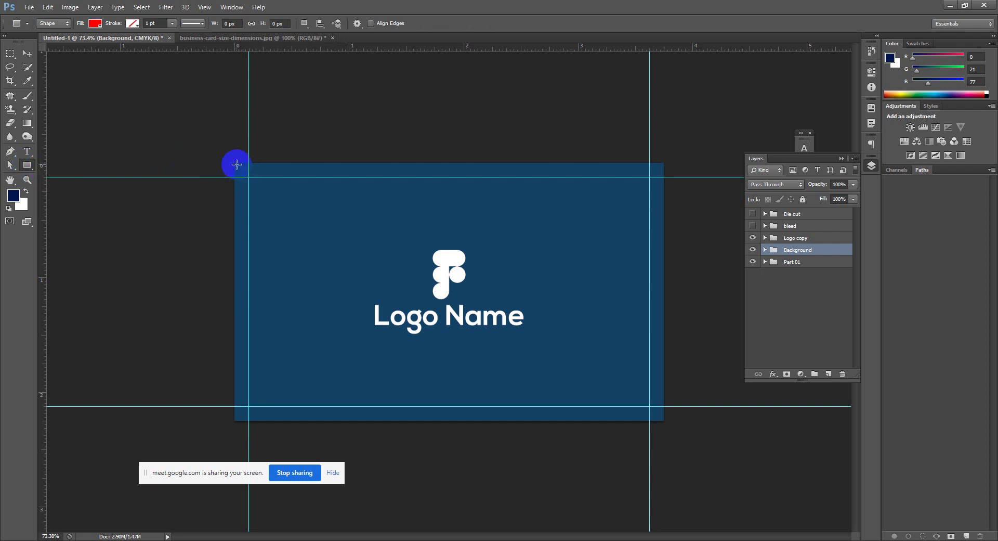
mouse_move(234, 162)
mouse_down()
mouse_move(422, 420)
mouse_move(433, 422)
mouse_up()
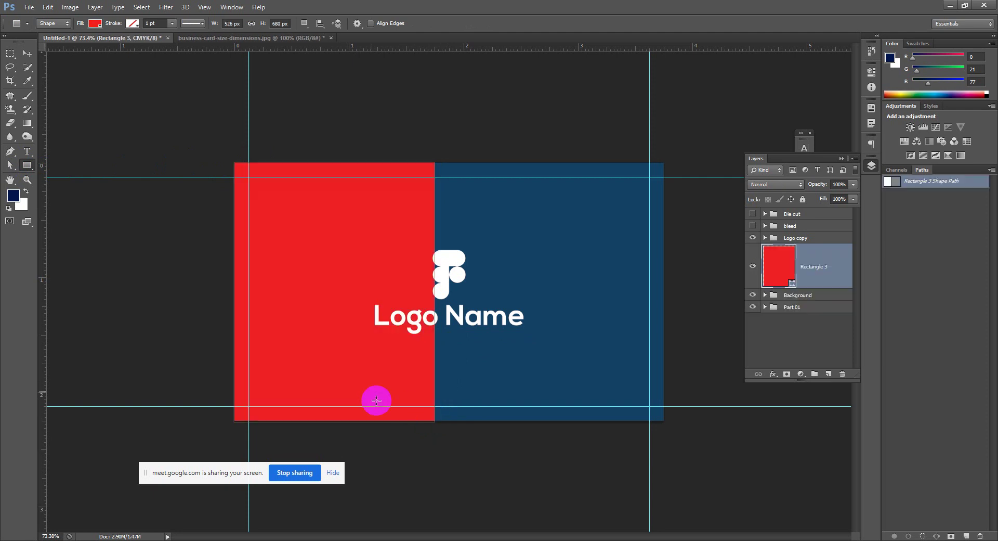
double_click(793, 285)
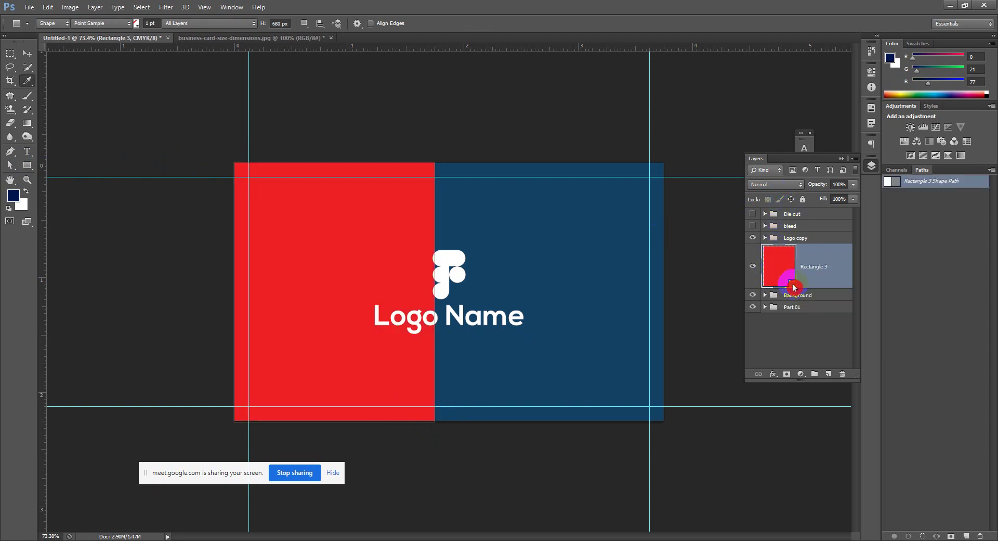
drag(597, 245, 522, 161)
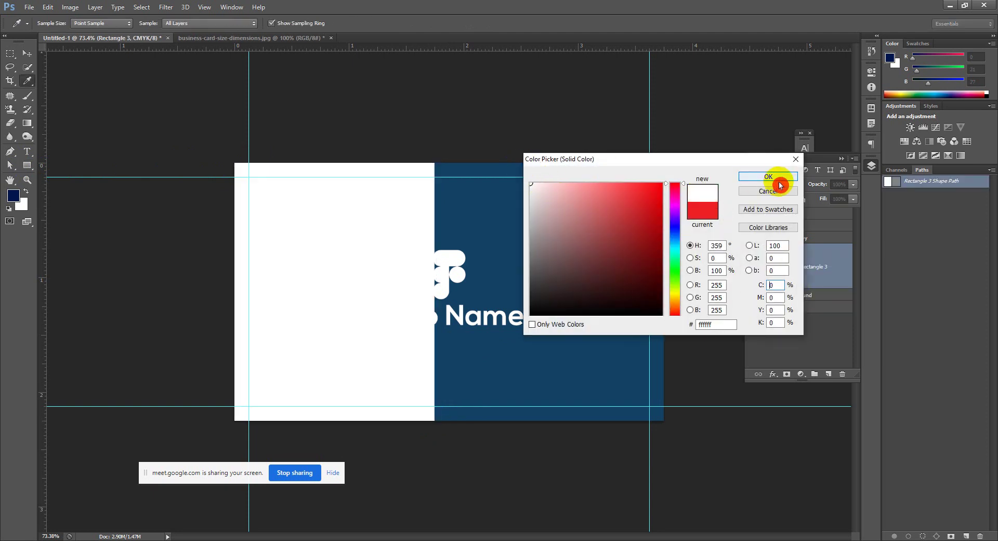
click(770, 176)
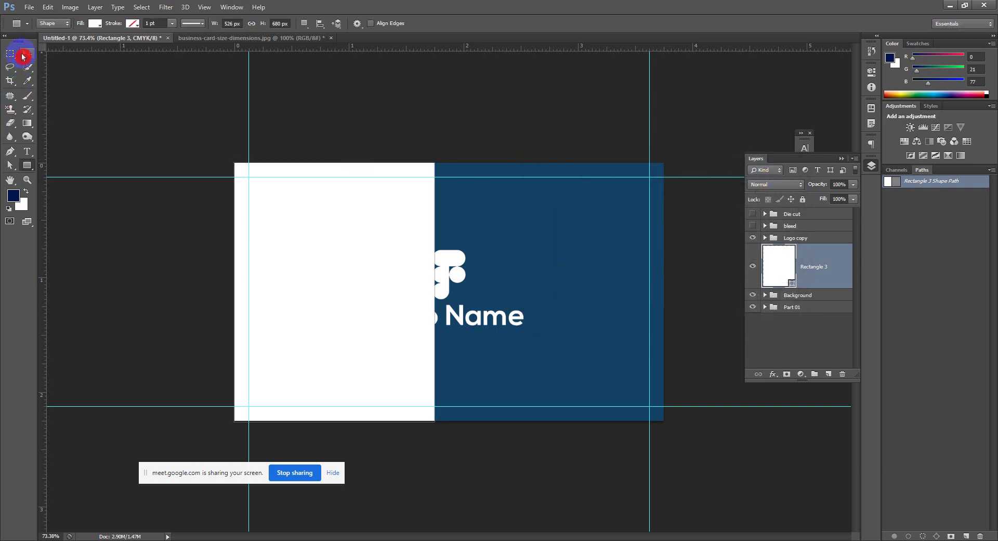
Step: Move the logo group onto the white left half
click(27, 53)
click(455, 289)
drag(455, 288, 319, 266)
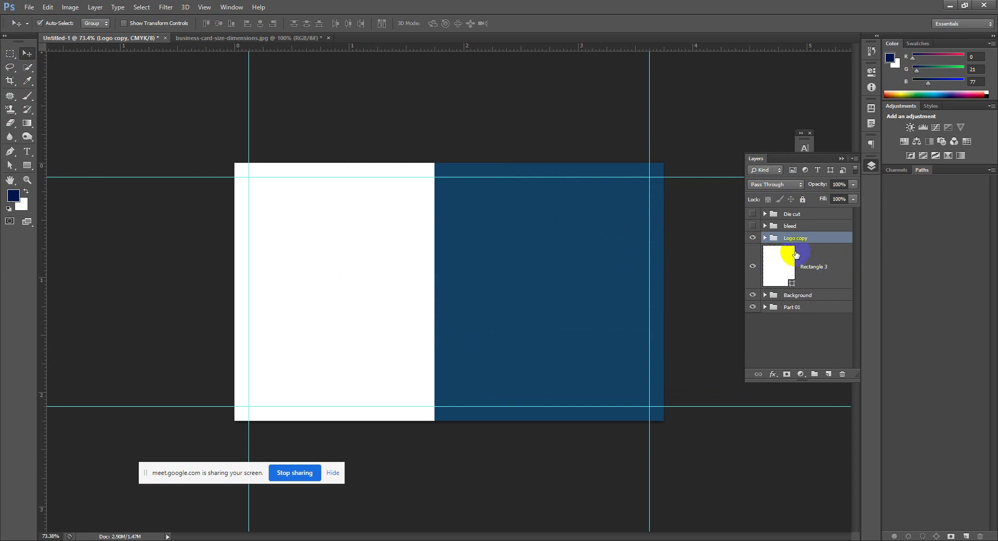
Step: Set the logo icon's Color Overlay to navy sampled from the card
click(765, 238)
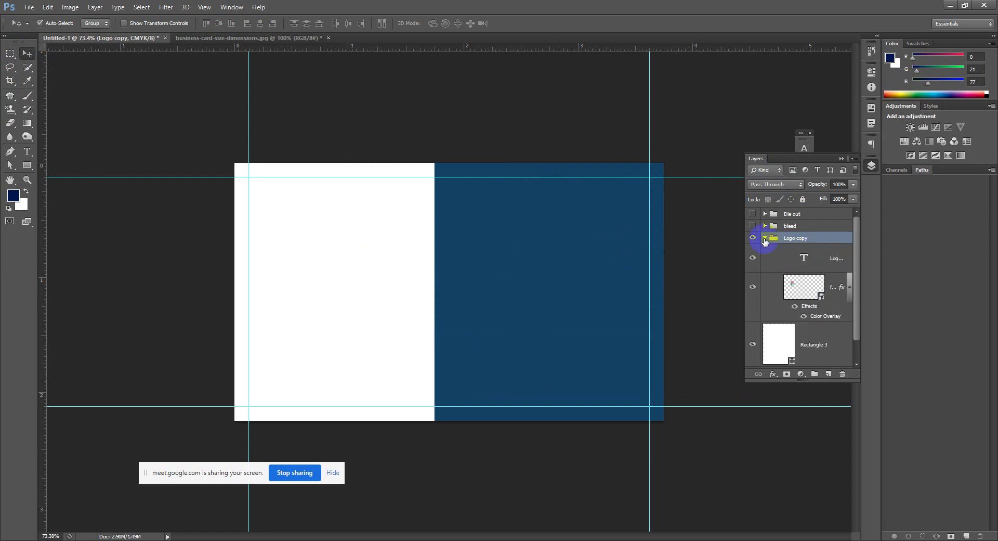
double_click(821, 318)
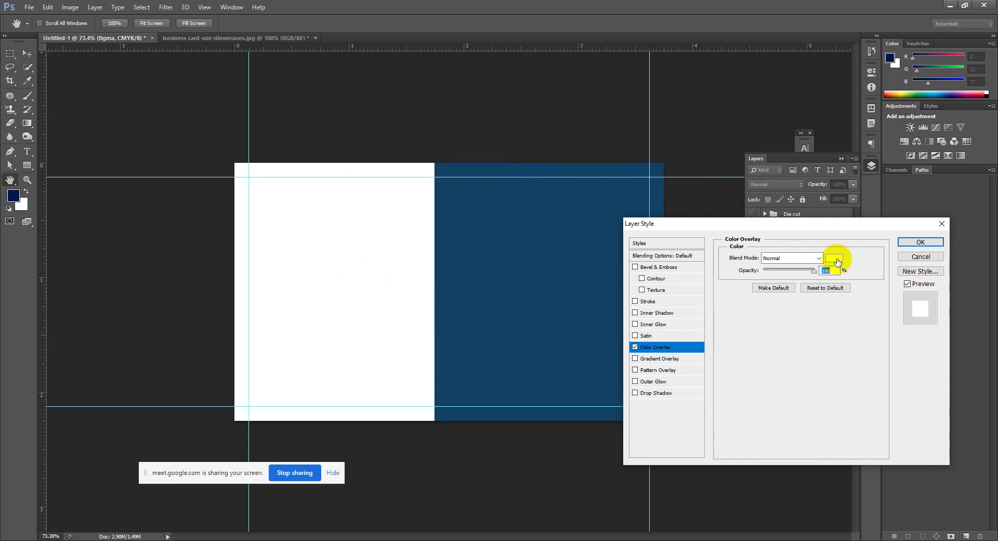
click(834, 257)
click(500, 263)
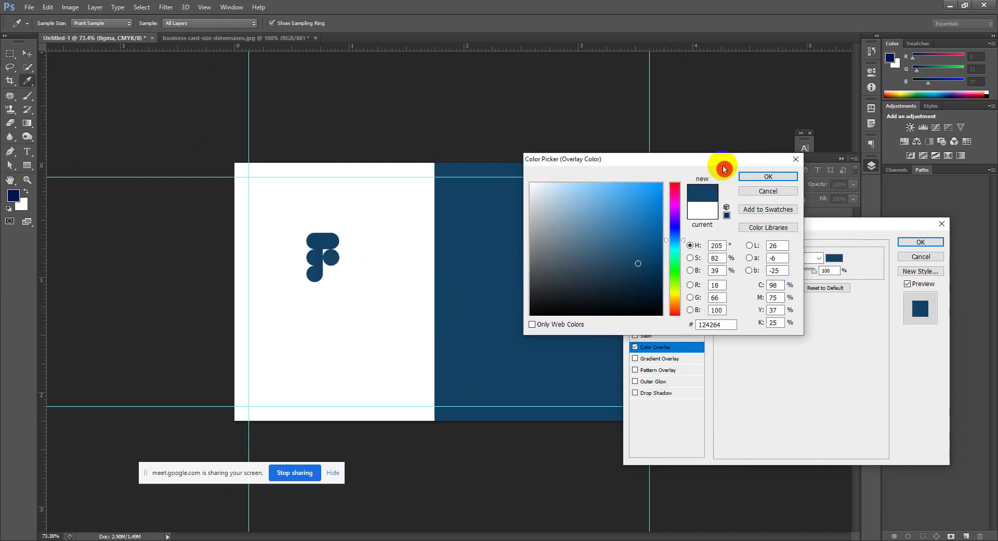
click(762, 181)
click(919, 242)
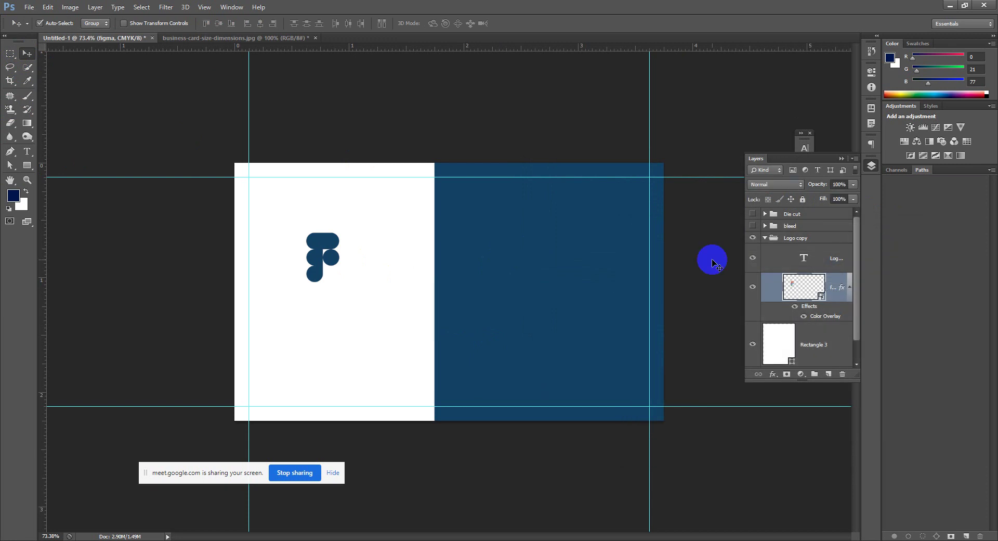
Step: Make the Logo Name text navy and nudge the logo group slightly right
click(804, 258)
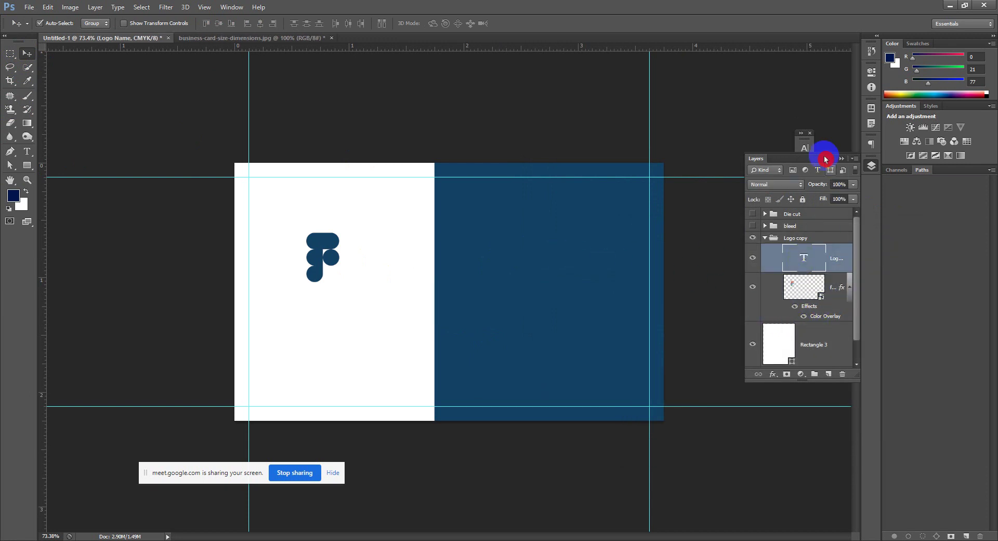
click(808, 150)
click(780, 205)
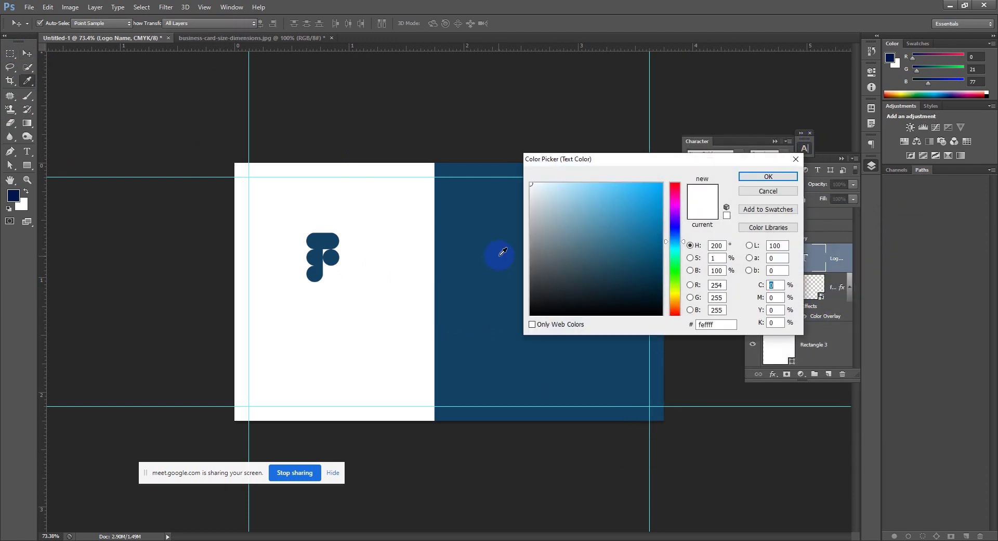
click(463, 261)
click(768, 176)
click(28, 52)
mouse_move(322, 253)
mouse_down()
mouse_move(338, 253)
mouse_move(340, 273)
mouse_up()
click(249, 296)
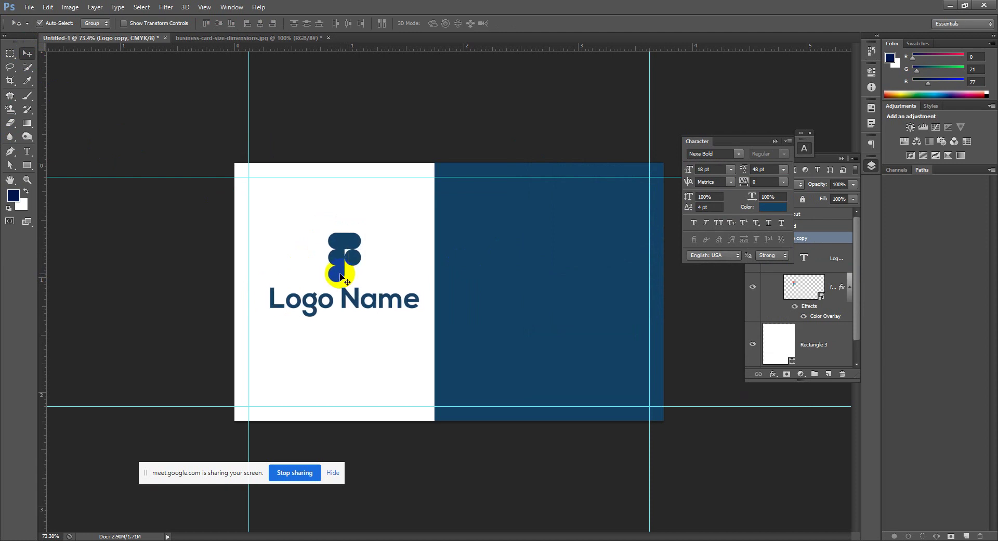
Step: Draw a small Rectangular Marquee square as a margin spacer inside the top-left guide corner
click(771, 148)
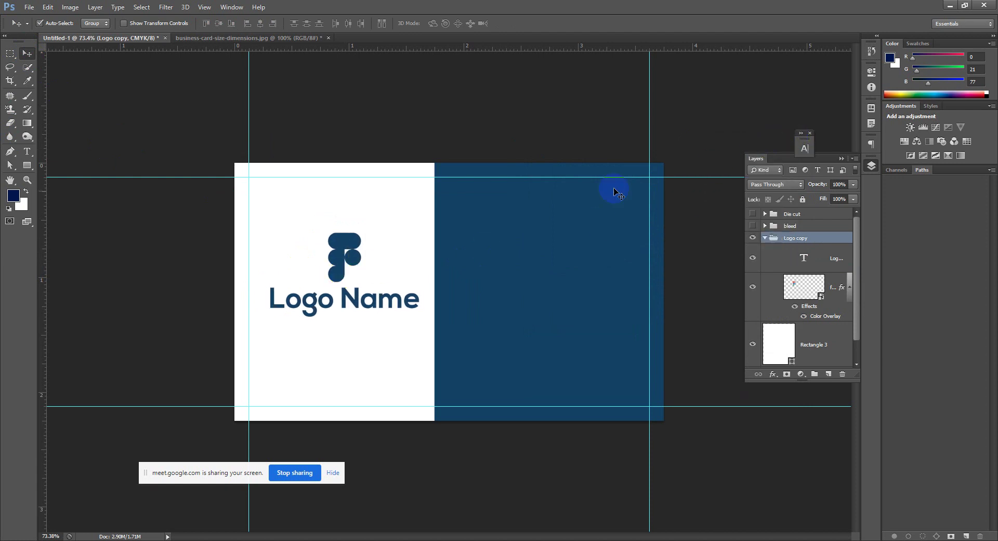
scroll(230, 156, down, 1)
scroll(225, 150, up, 2)
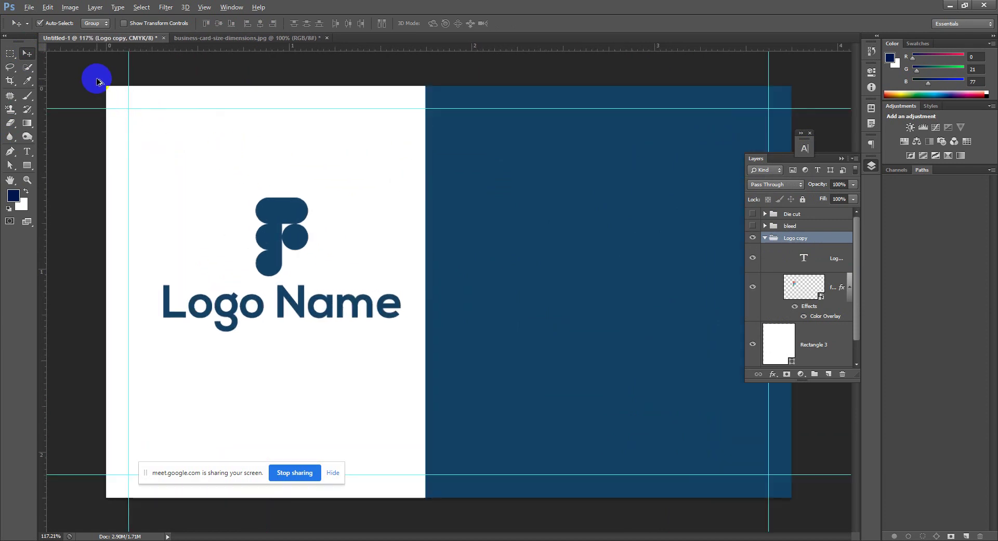
scroll(94, 80, up, 1)
click(10, 54)
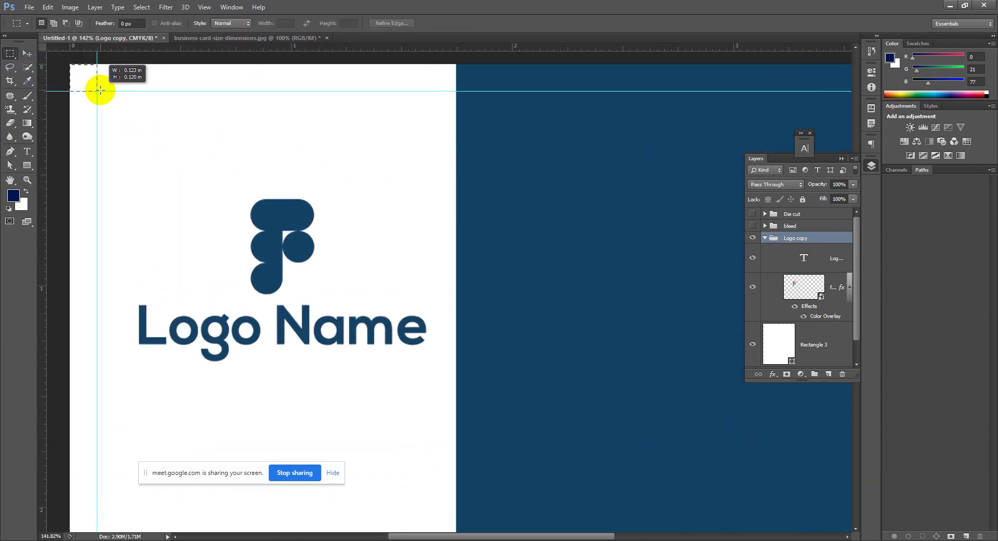
drag(96, 91, 123, 117)
click(150, 50)
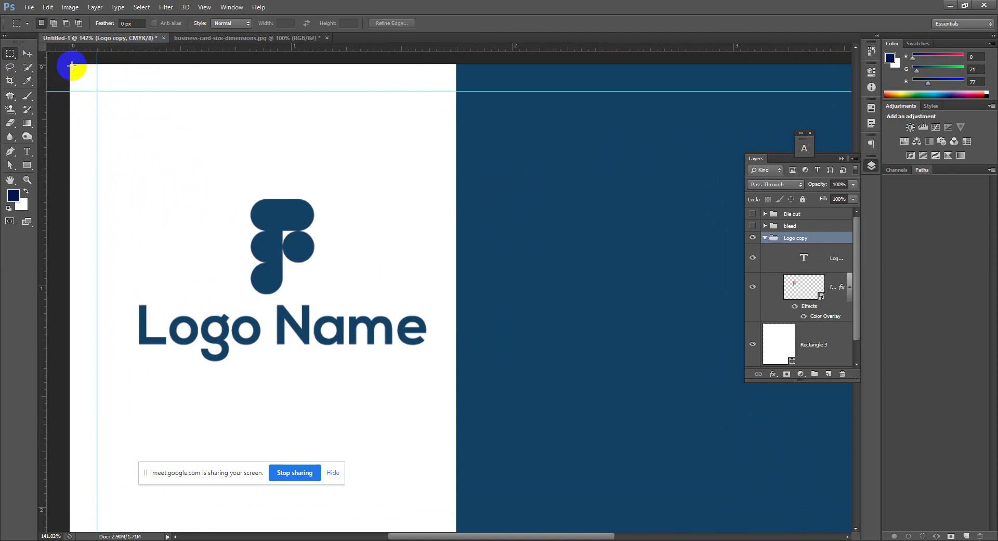
drag(71, 65, 97, 91)
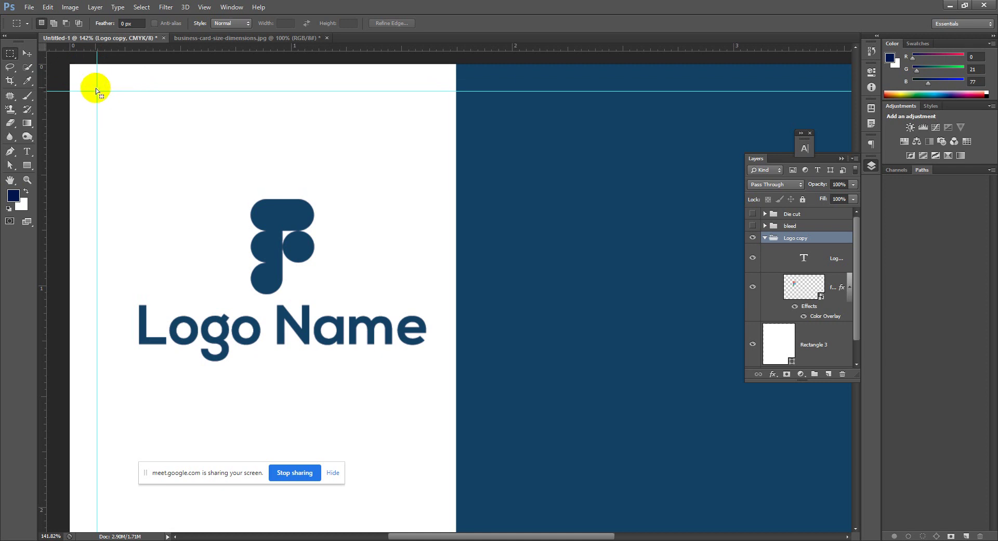
drag(85, 84, 113, 110)
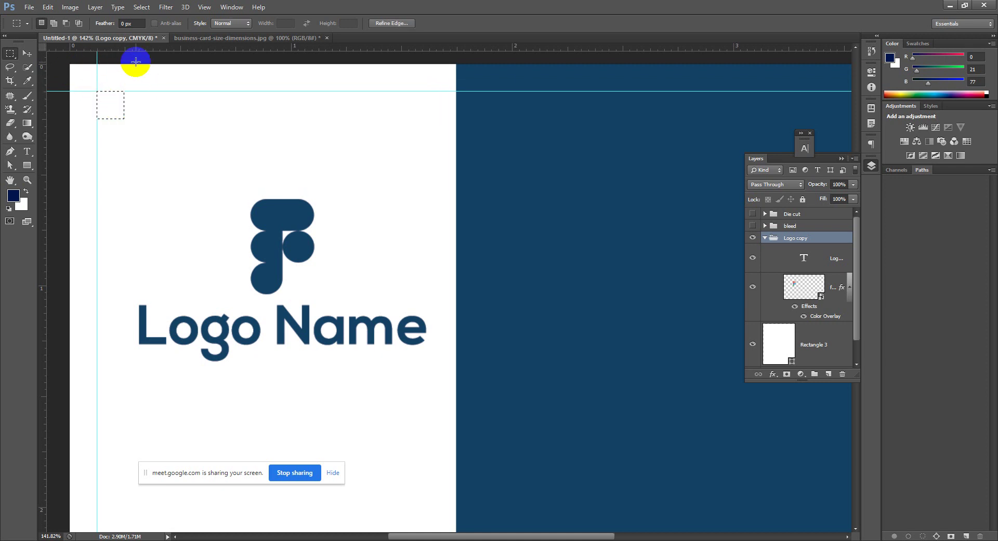
Step: Drag inset guides to the spacer square's edges at the top-left and bottom-right corners
drag(140, 52, 134, 118)
drag(41, 101, 124, 104)
scroll(130, 109, down, 4)
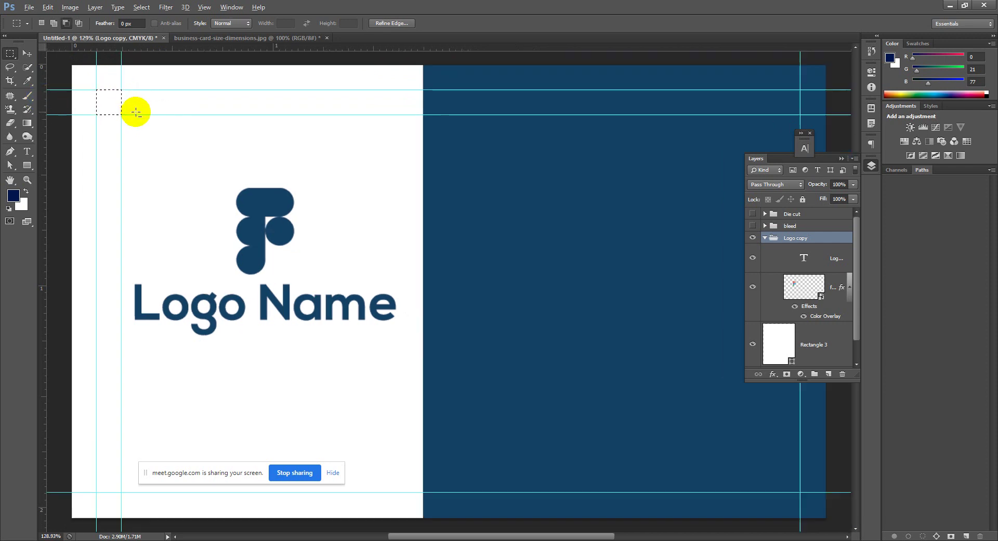
drag(217, 164, 682, 431)
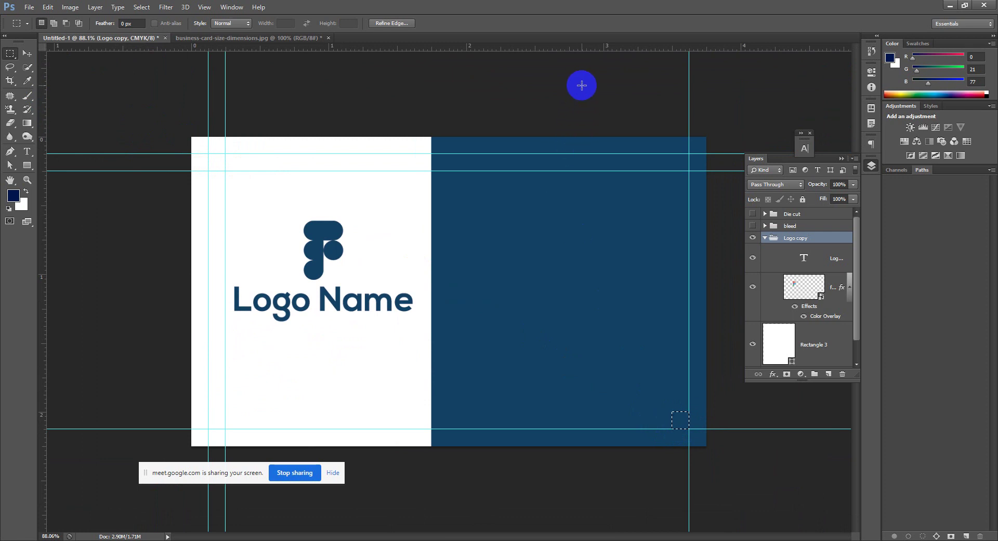
drag(574, 52, 650, 411)
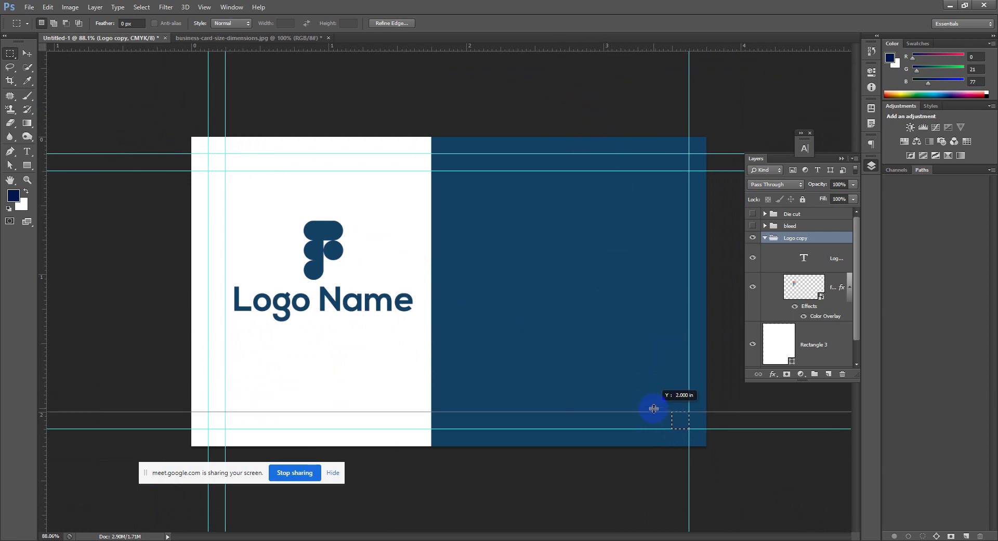
drag(45, 279, 673, 379)
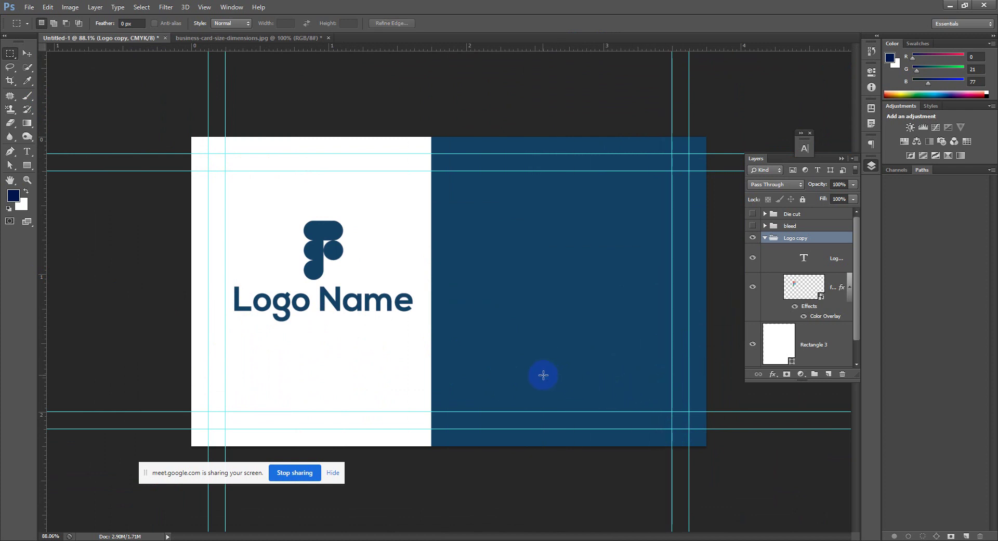
click(26, 54)
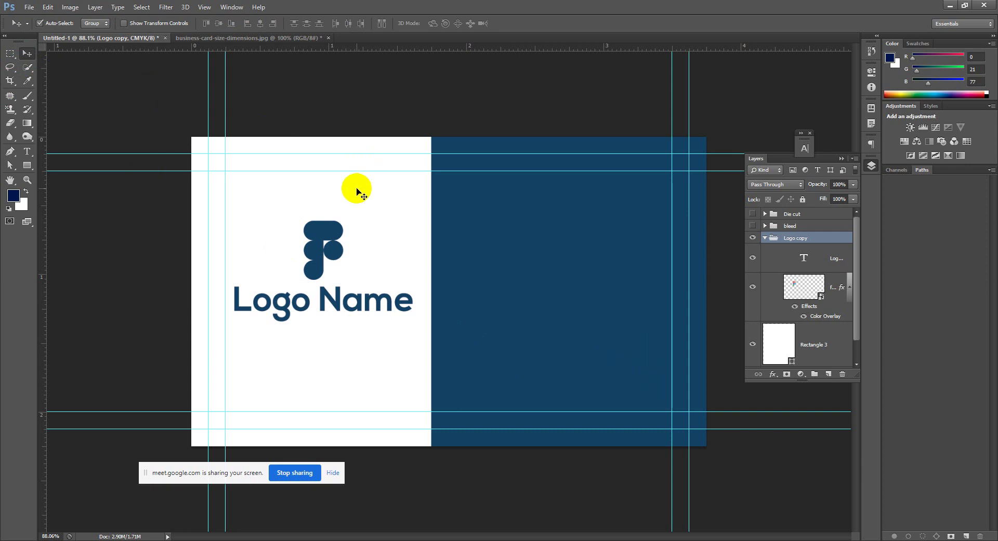
Step: Change the left panel rectangle's fill to pale cream #f9ffdd
click(749, 323)
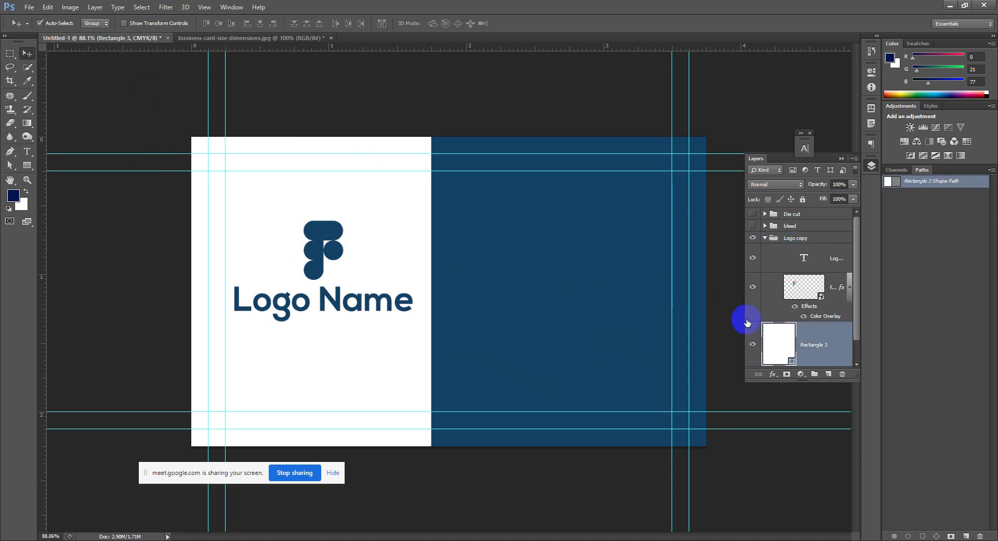
double_click(792, 360)
mouse_move(541, 216)
mouse_down()
mouse_move(525, 213)
mouse_move(538, 194)
mouse_up()
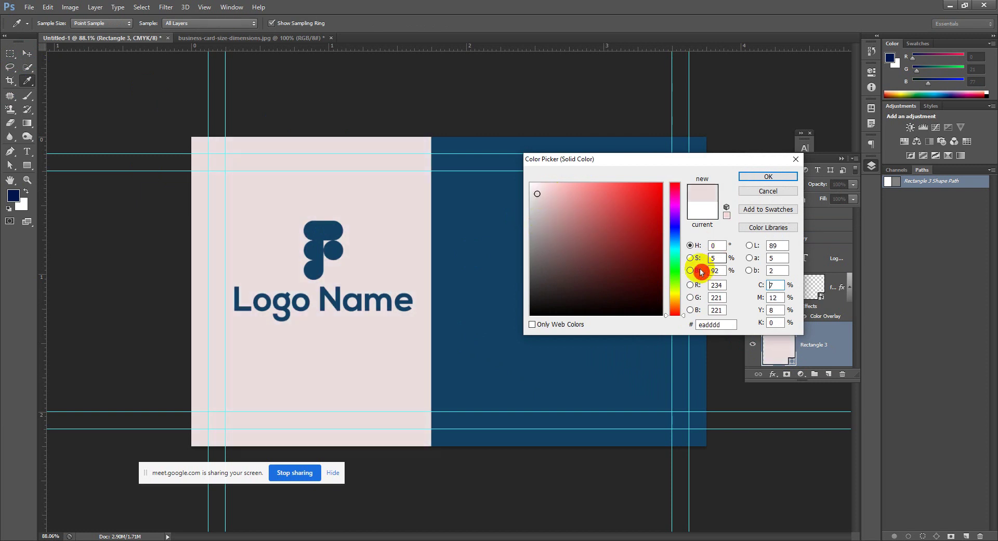
click(675, 289)
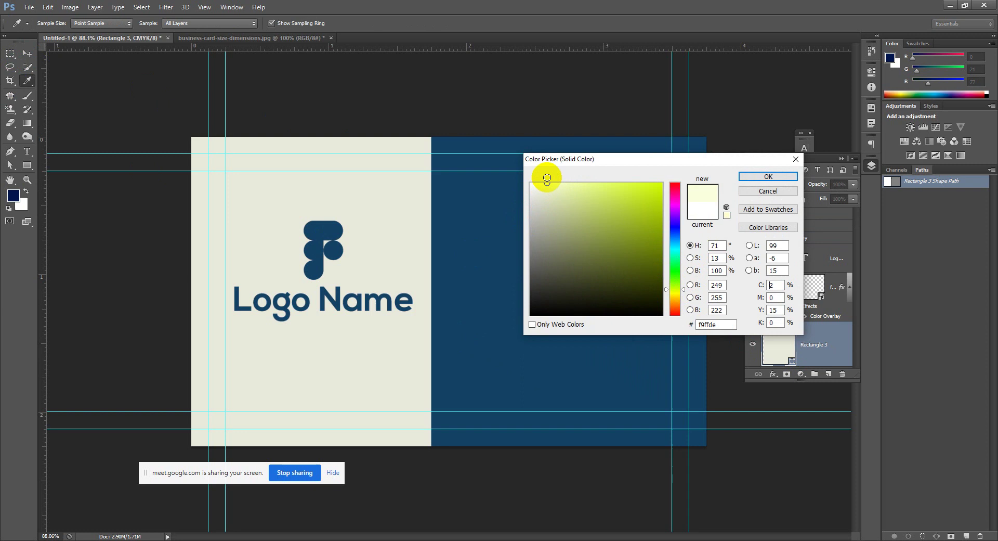
click(547, 183)
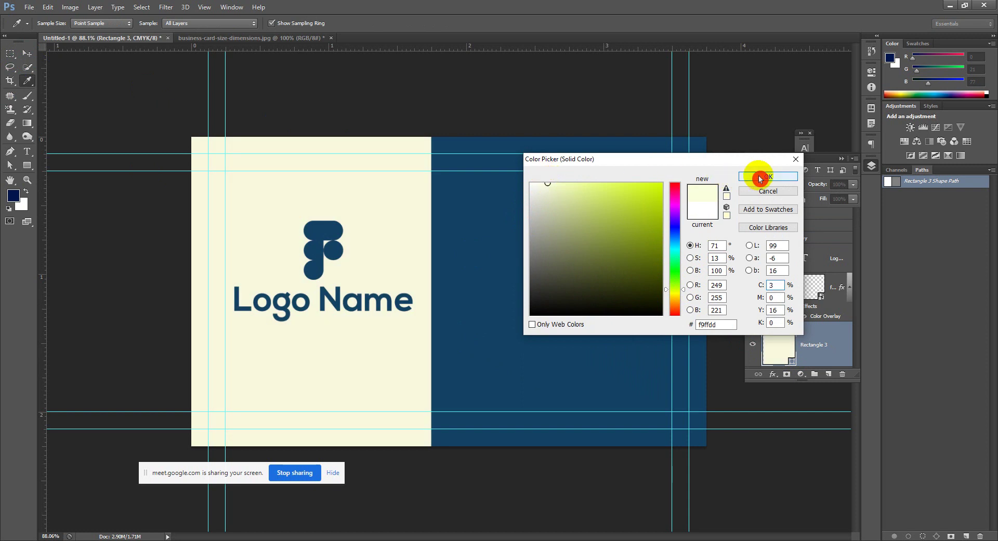
click(765, 176)
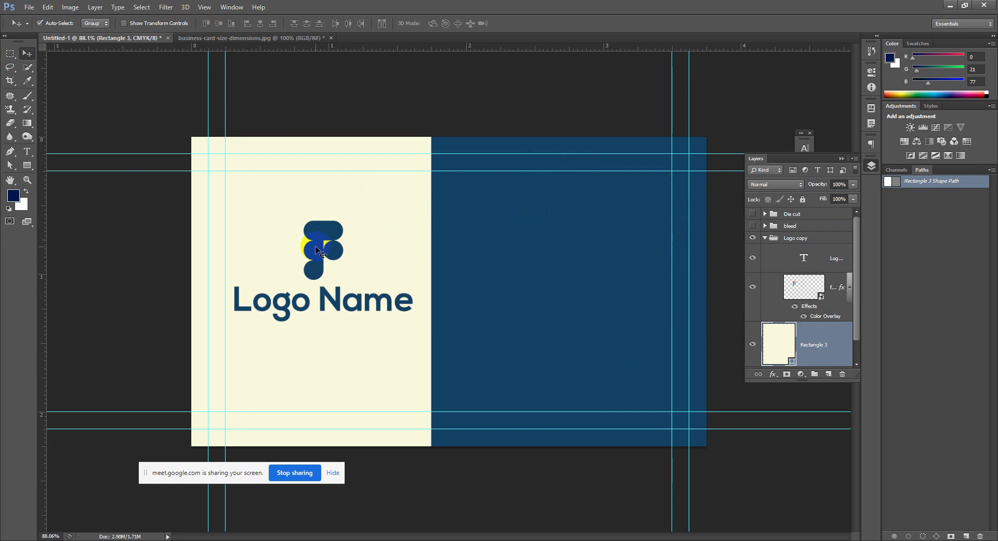
Step: Nudge the logo group right and try resizing the cream panel, keeping its full width
drag(315, 250, 322, 250)
click(409, 87)
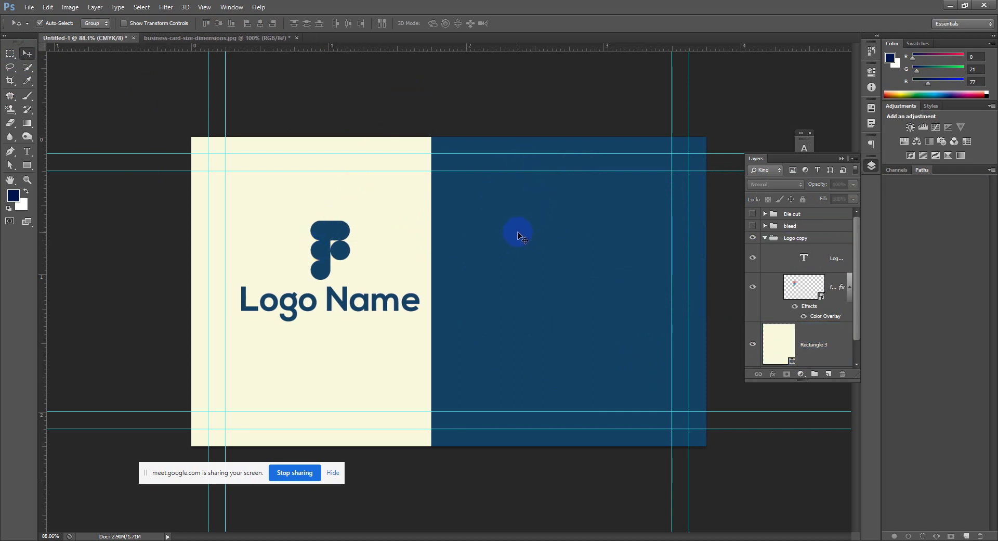
click(420, 221)
key(ctrl+t)
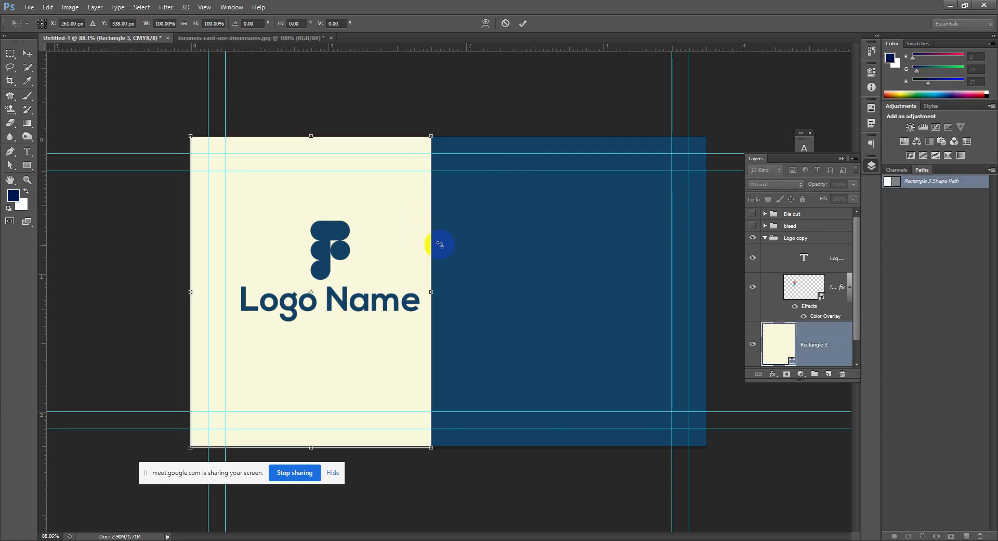
drag(431, 291, 421, 291)
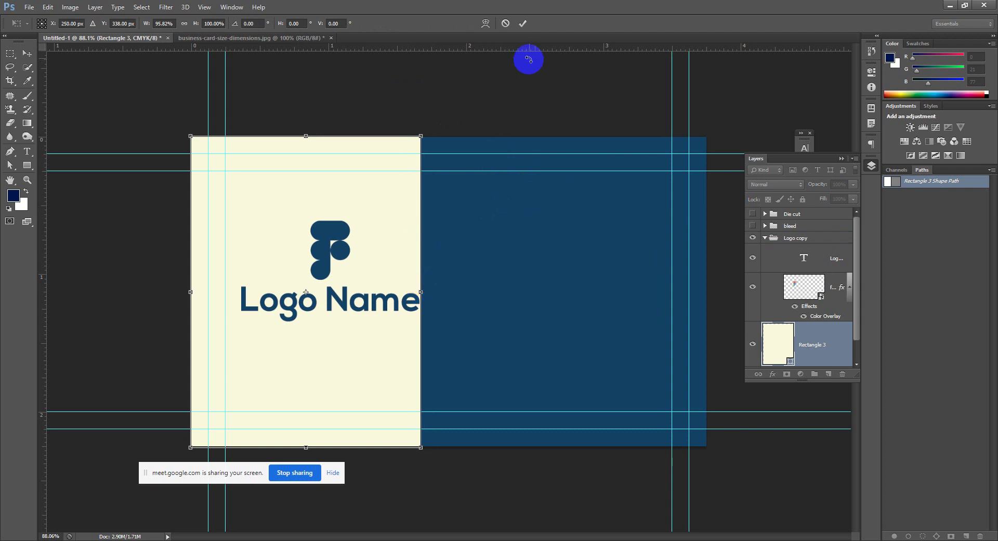
key(ctrl+z)
click(522, 24)
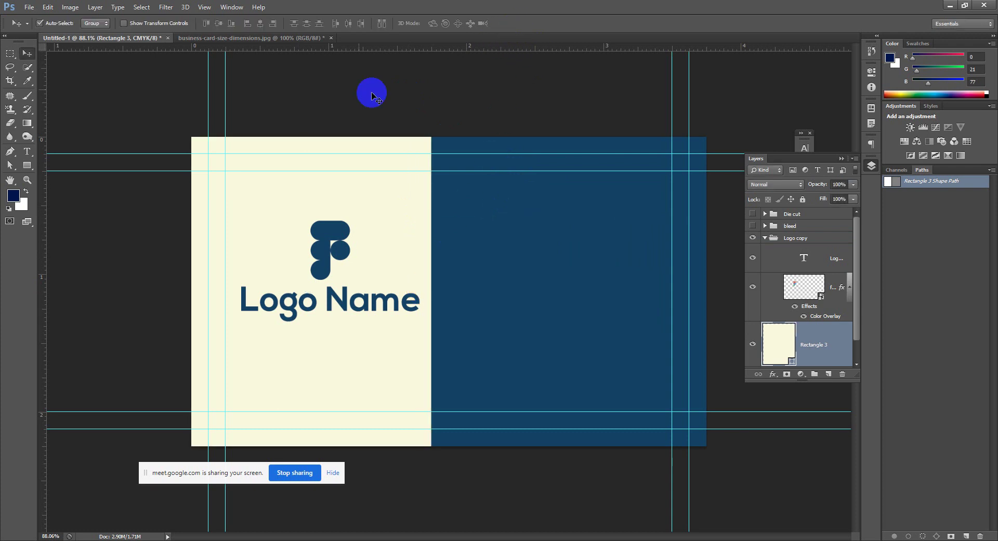
Step: Type the cardholder's name in white text on the navy panel
click(27, 153)
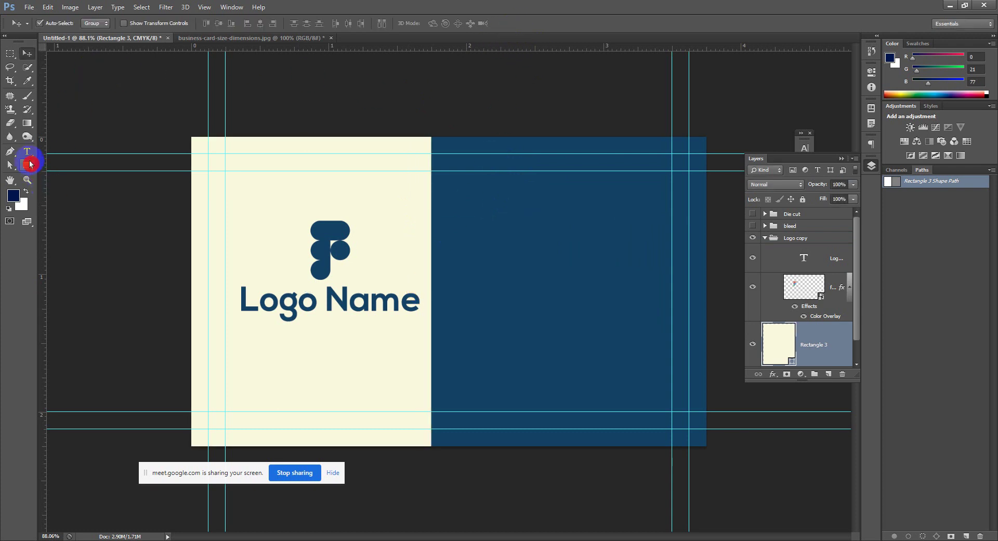
click(478, 202)
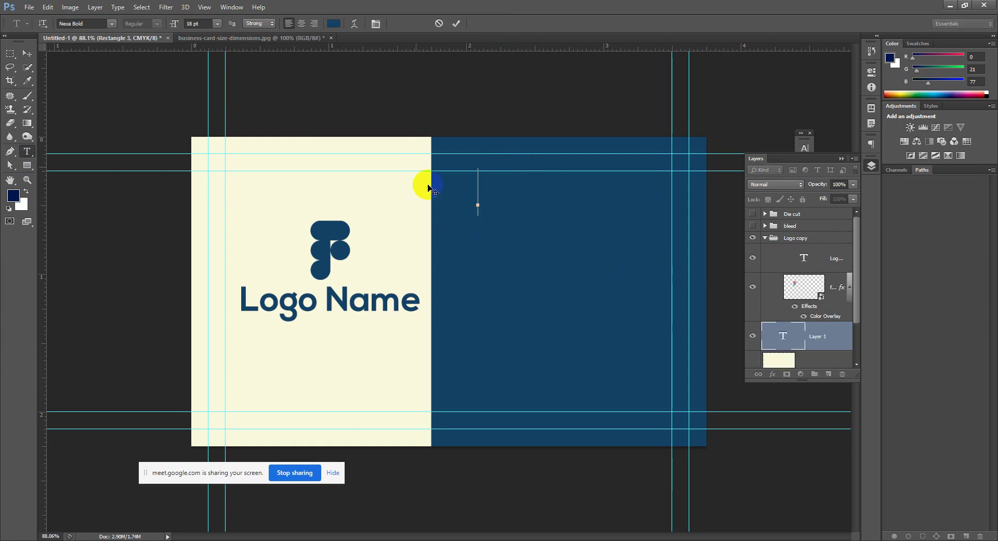
click(334, 23)
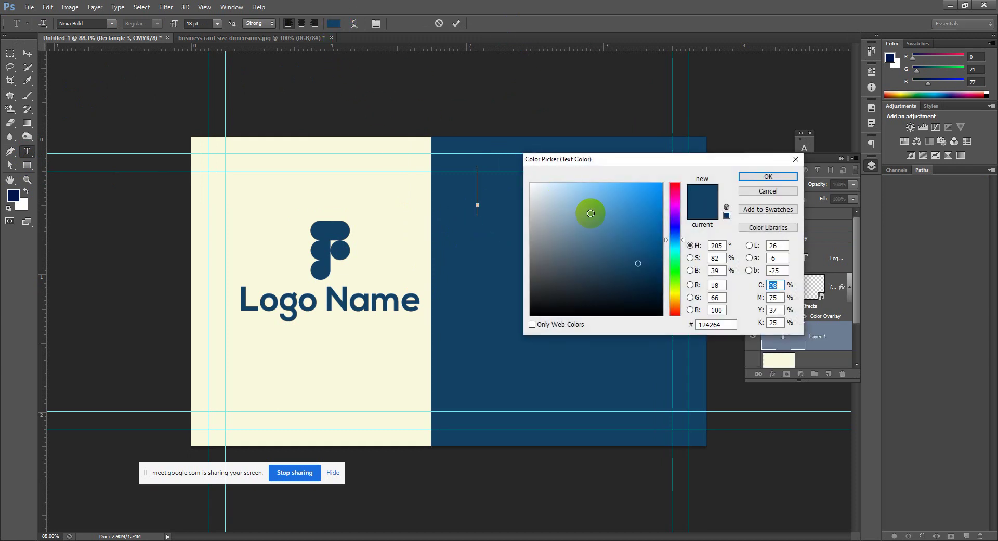
drag(588, 210, 532, 172)
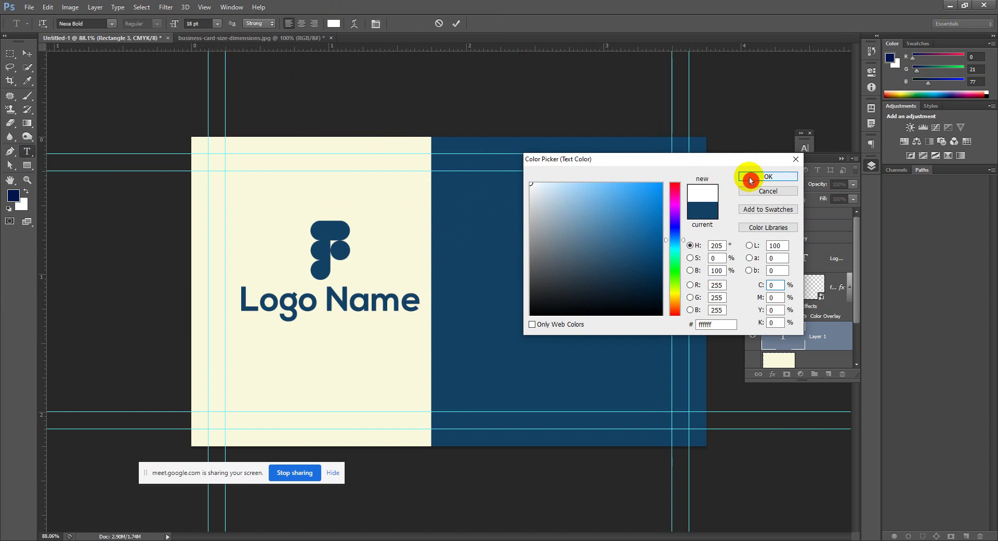
click(762, 176)
text(Ma)
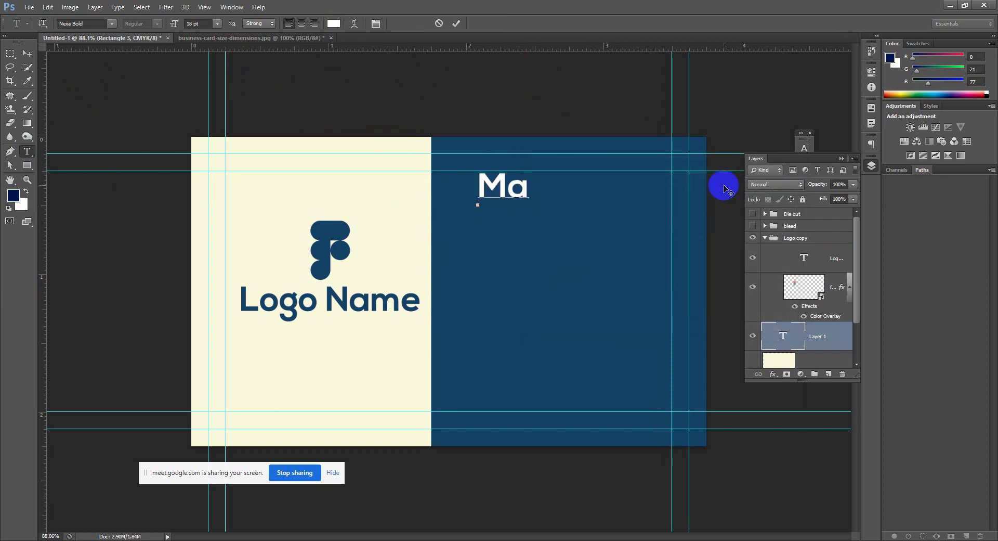
key(BackSpace)
text(ARK)
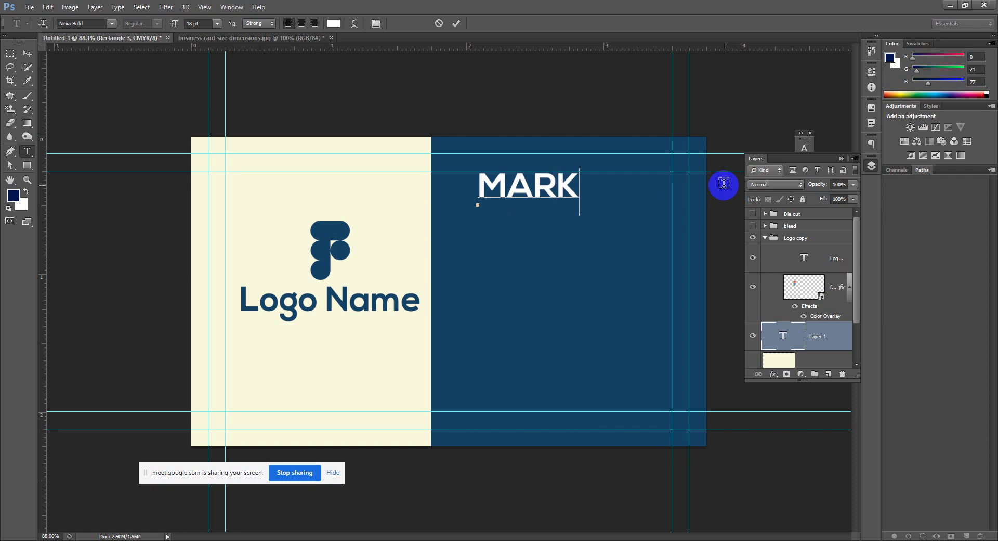
text( SMITH)
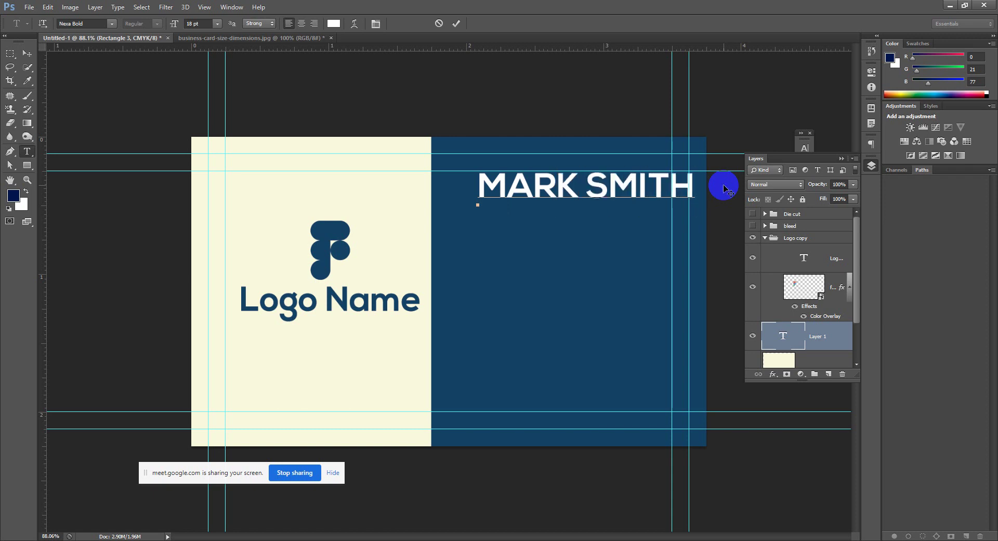
click(456, 23)
Step: Set the name to 12 pt and move it near the top of the navy panel
click(27, 53)
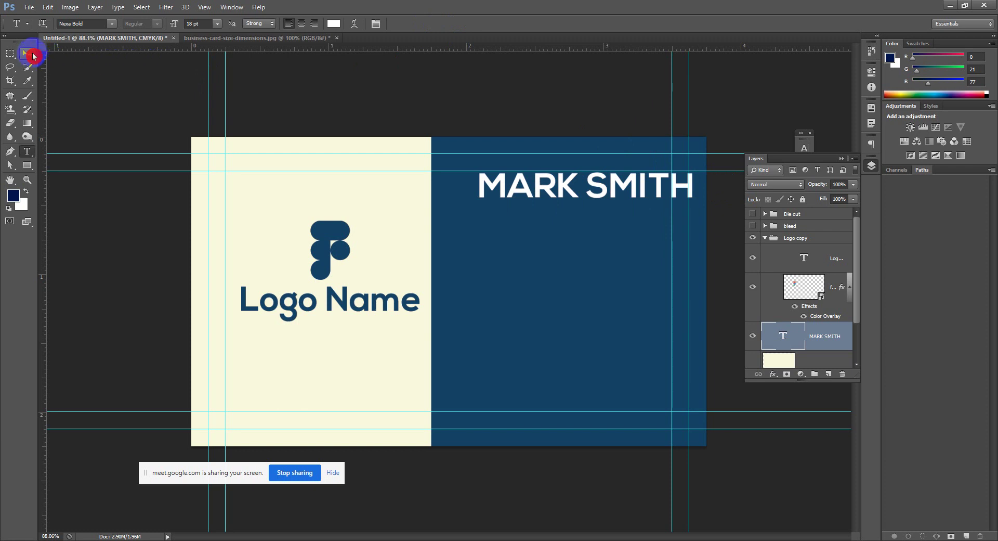
click(804, 148)
click(732, 170)
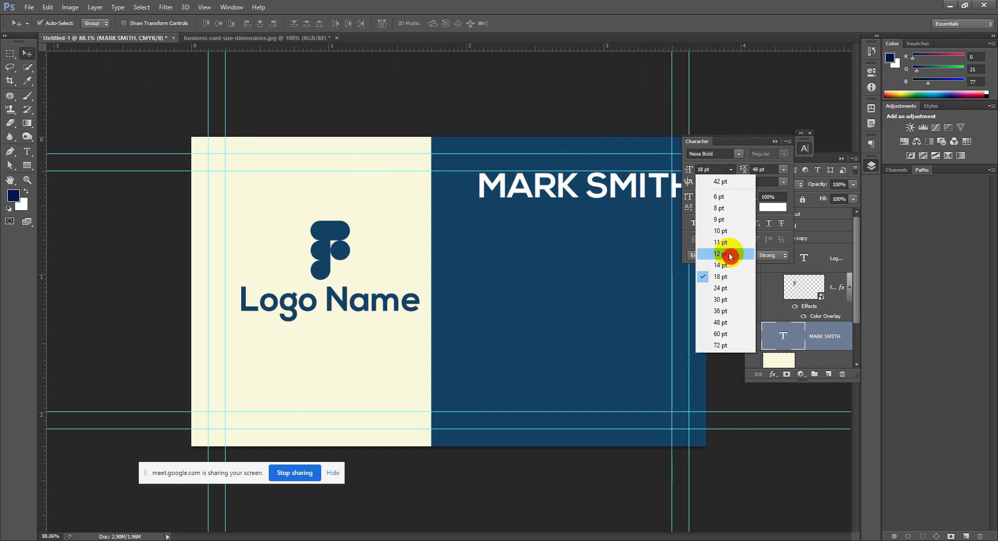
click(723, 254)
drag(603, 190, 629, 192)
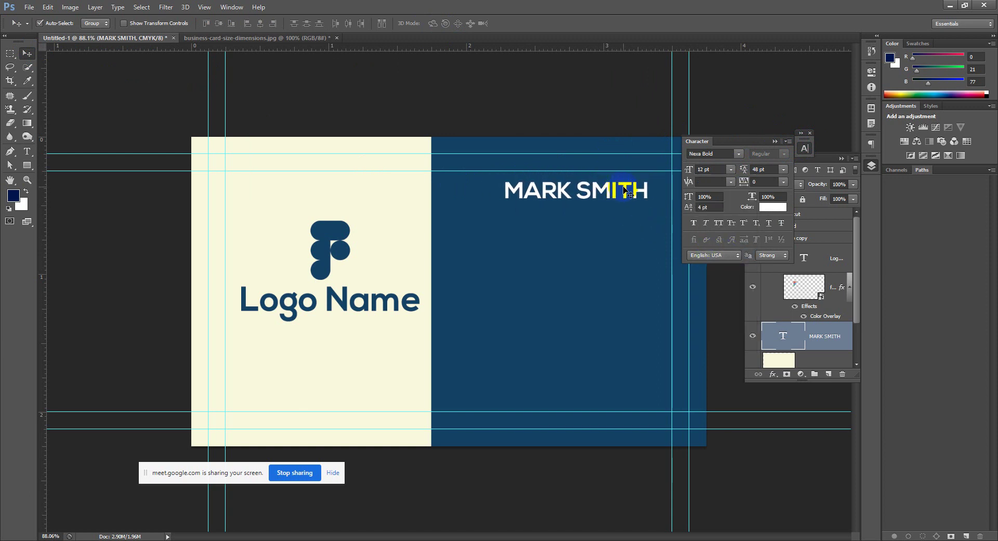
Step: Change the name's font family to Montserrat
click(714, 148)
click(804, 148)
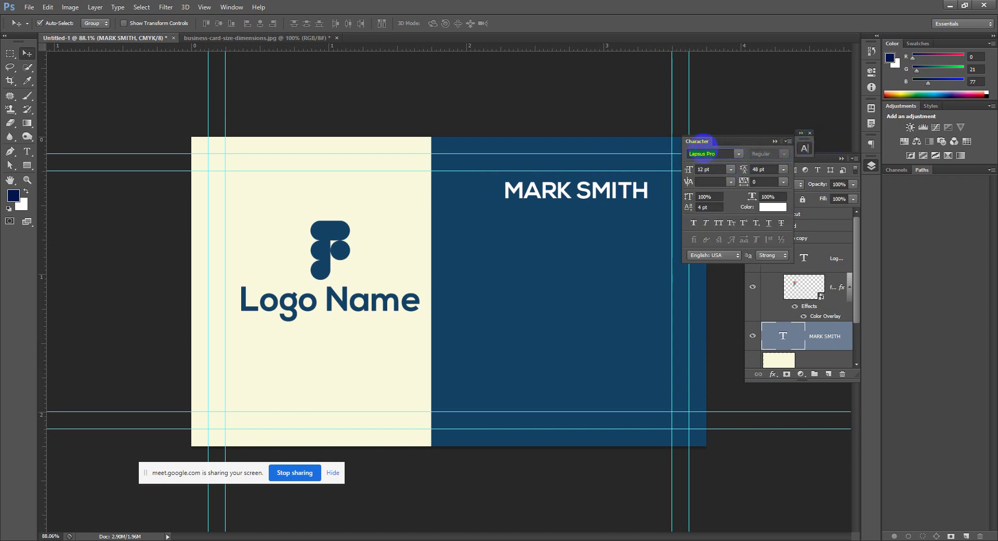
text(to)
click(705, 151)
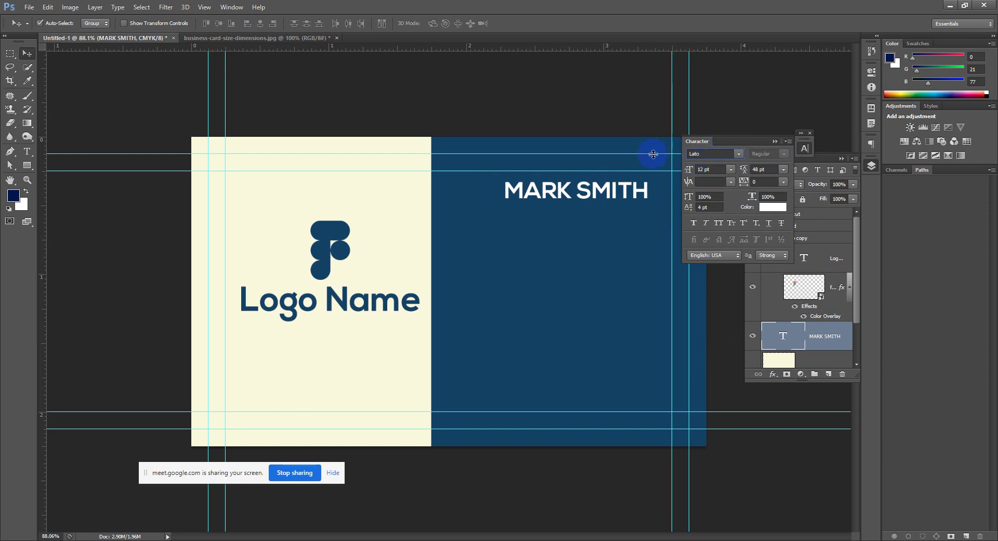
click(694, 153)
click(704, 152)
click(711, 153)
text(Montserrat)
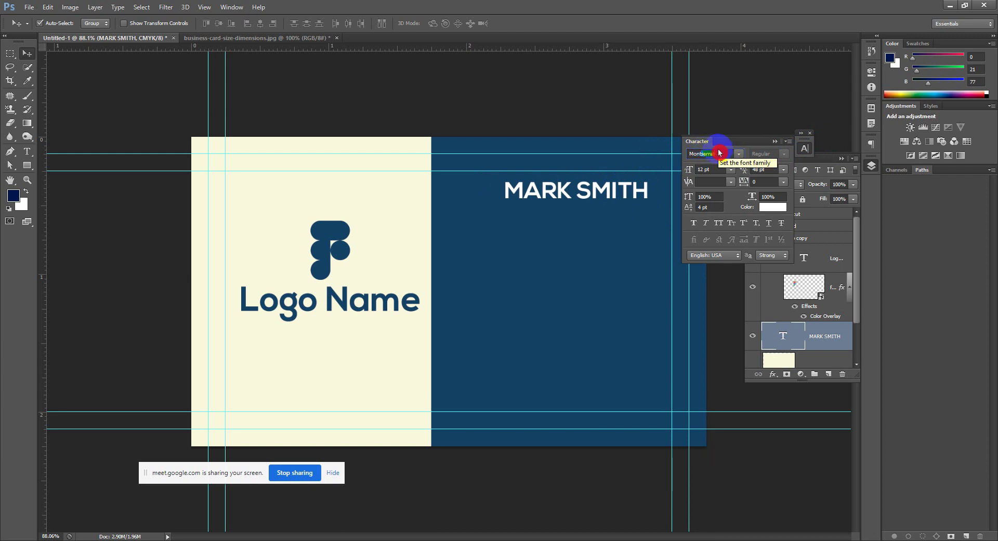
key(Return)
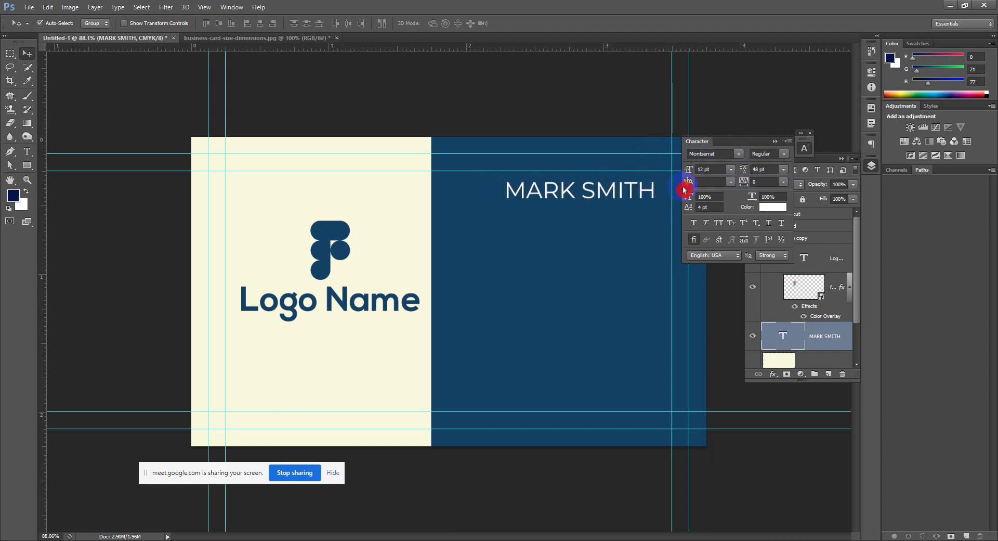
Step: Set the name's weight to Montserrat SemiBold and nudge it into place
click(783, 153)
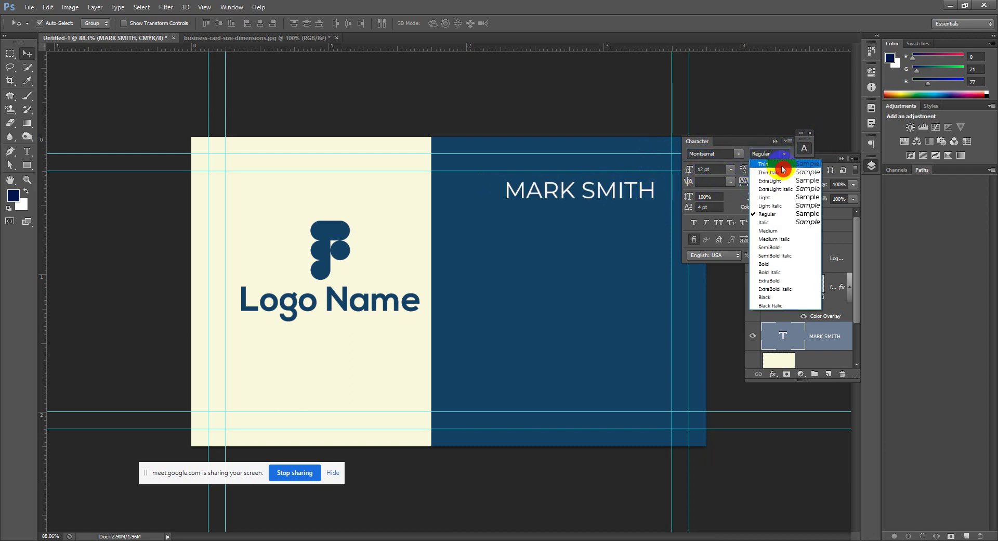
click(775, 264)
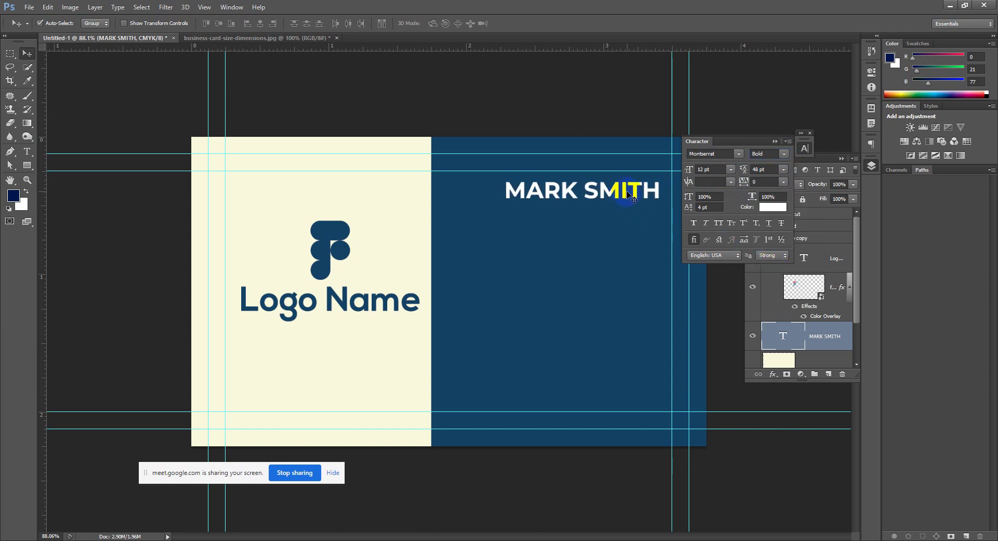
drag(631, 195, 628, 200)
click(778, 155)
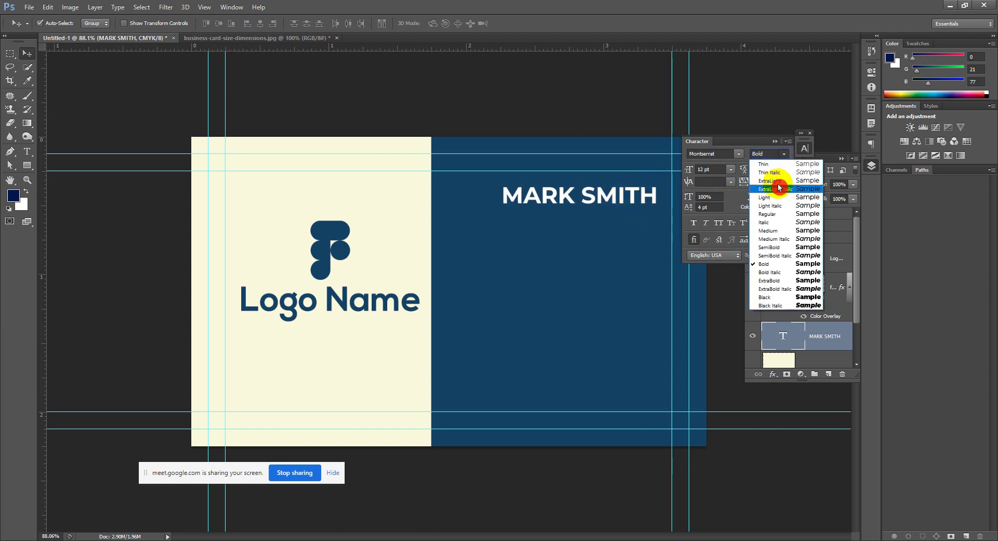
click(778, 247)
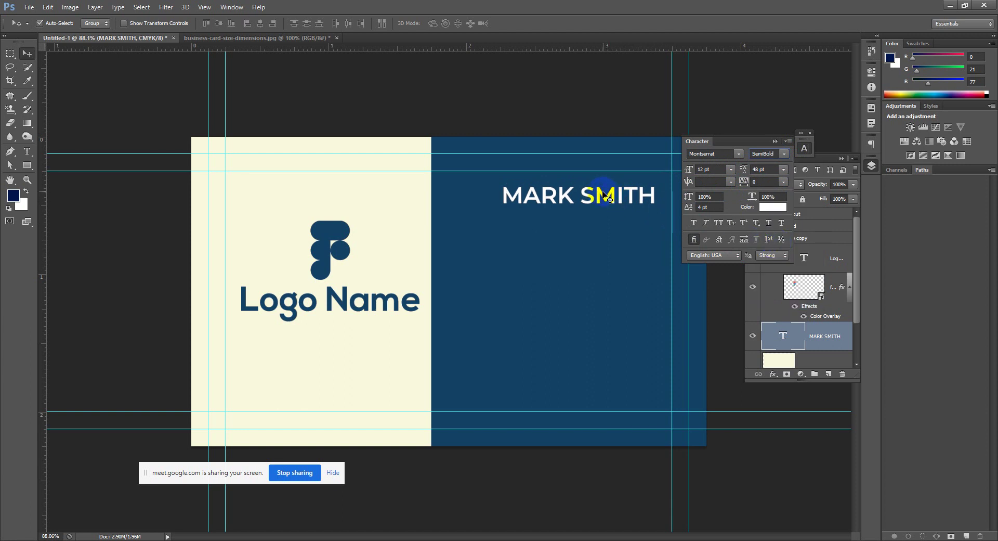
click(604, 210)
scroll(602, 213, down, 3)
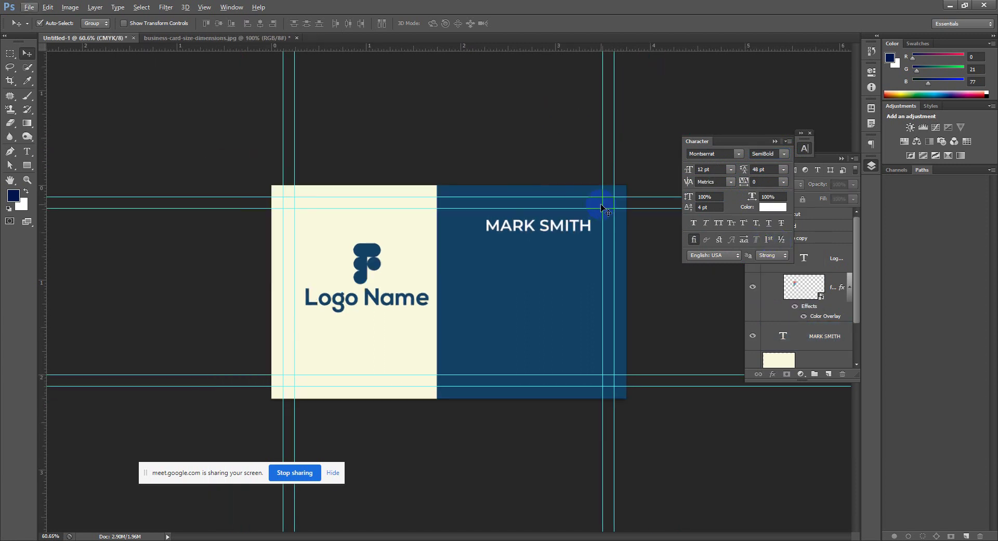
scroll(520, 157, down, 1)
scroll(515, 185, down, 1)
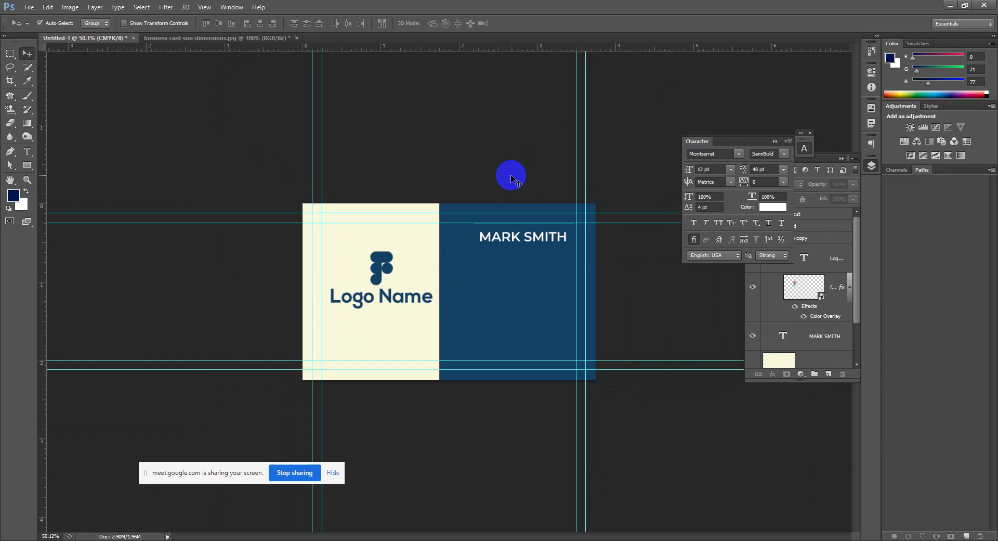
scroll(550, 236, up, 3)
scroll(577, 208, up, 3)
scroll(598, 203, up, 5)
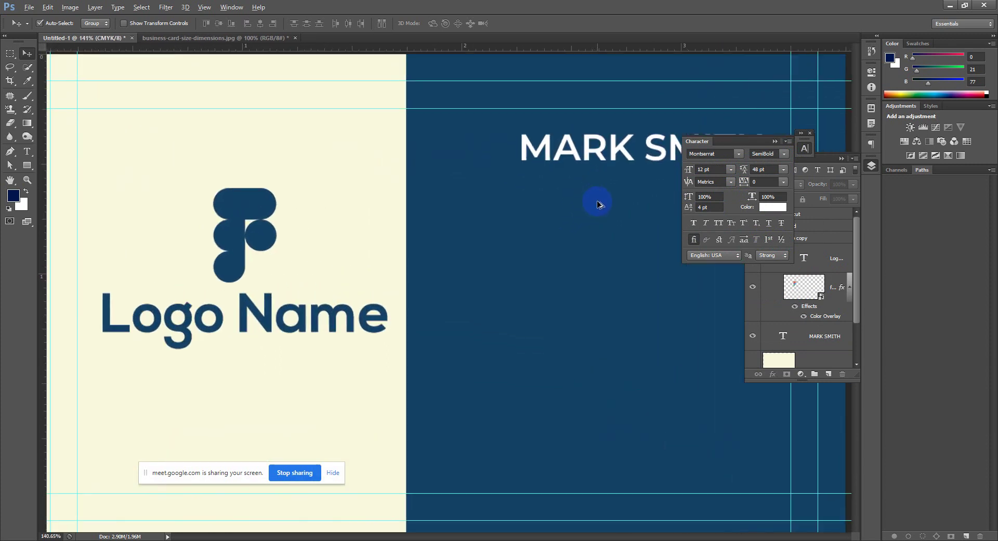
Step: Duplicate the name line below and retype the copy as 'Graphic Designer'
mouse_move(617, 187)
mouse_down()
mouse_move(441, 188)
mouse_move(416, 151)
mouse_move(424, 184)
mouse_up()
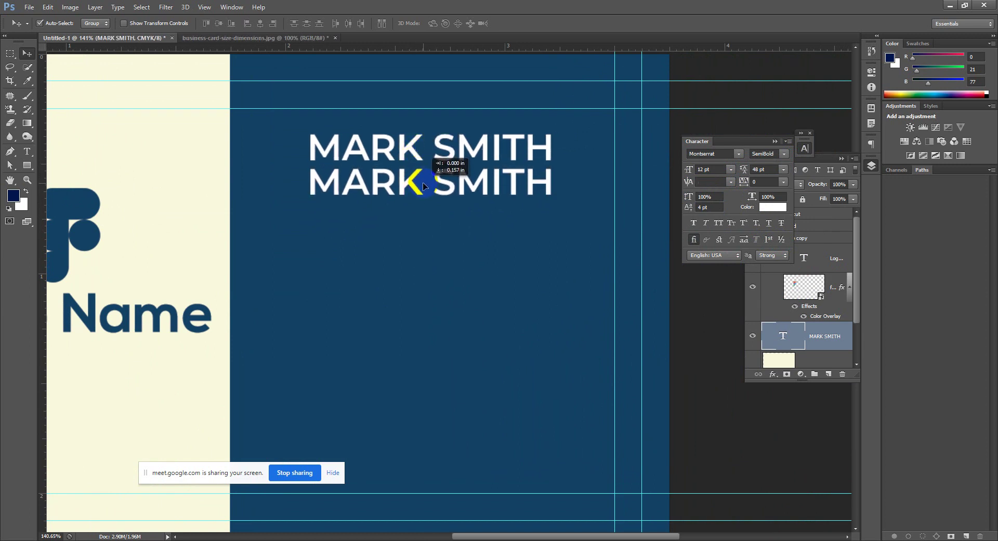
click(28, 153)
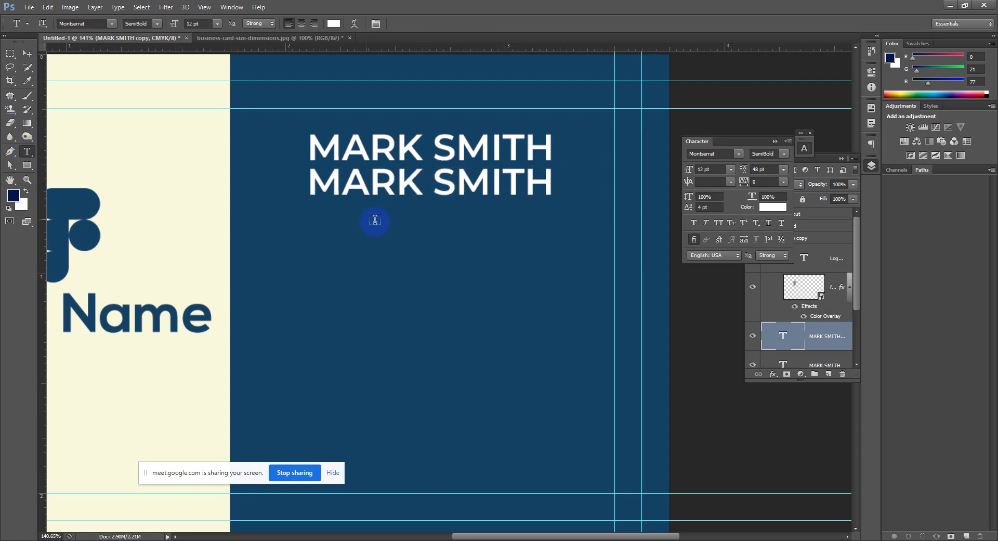
drag(301, 187, 595, 193)
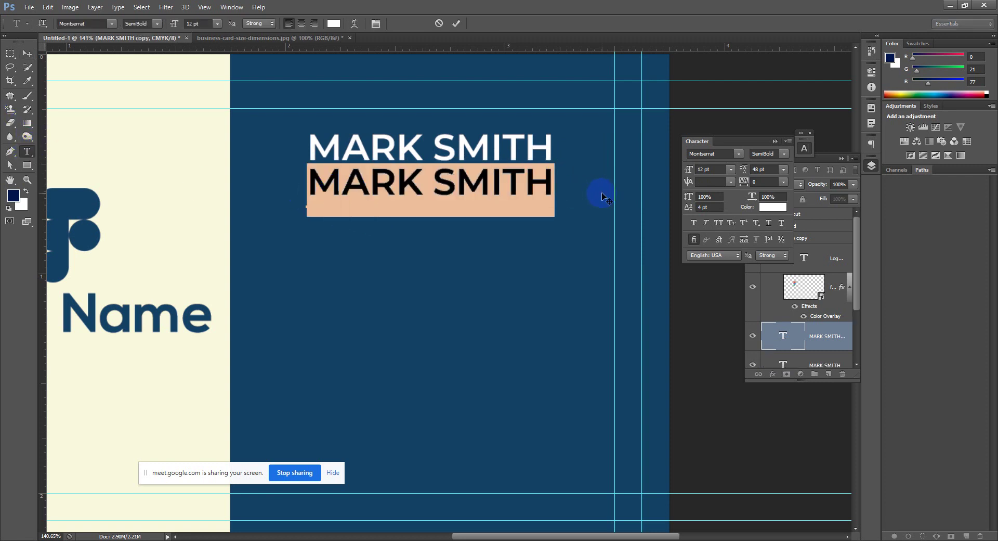
text(Graphic Desi)
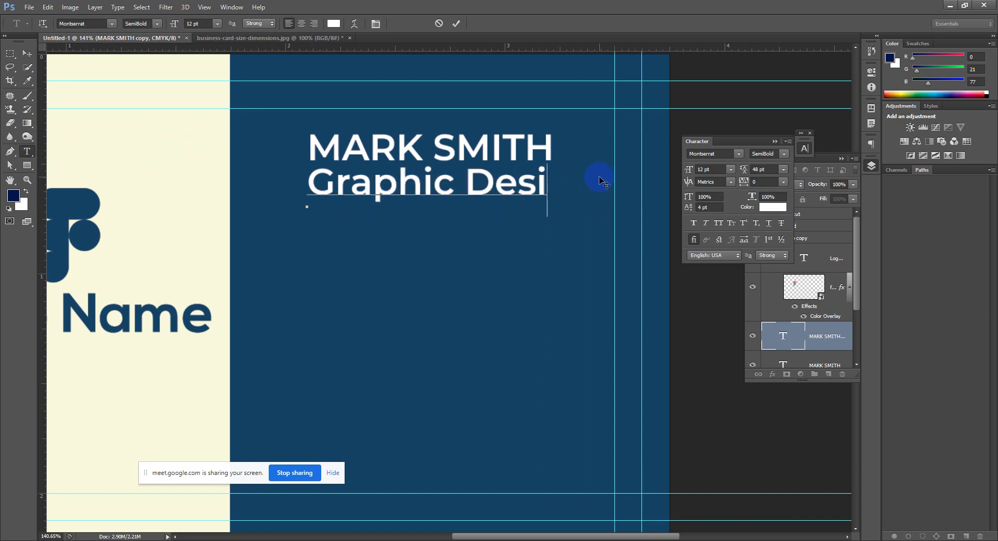
text(gner)
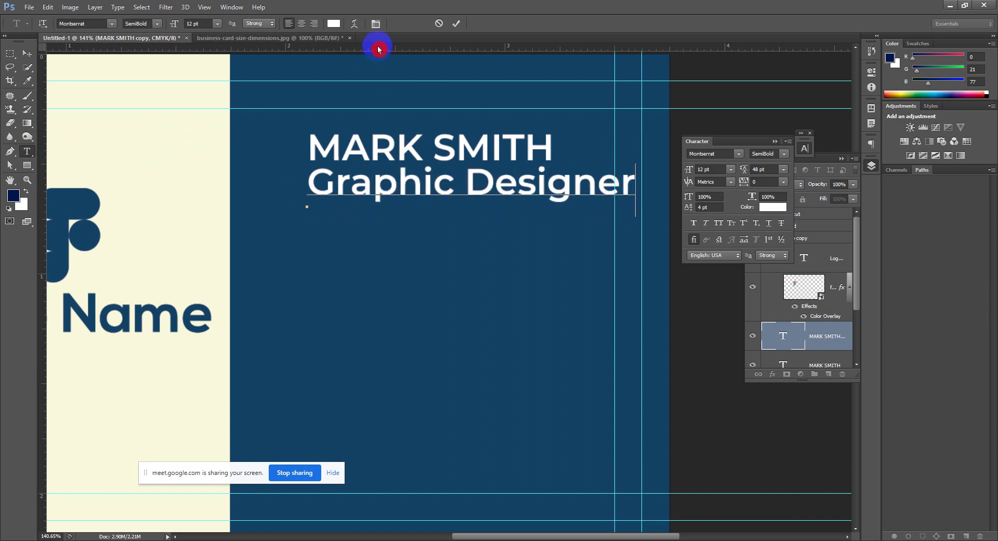
click(456, 24)
Step: Format the Graphic Designer line as 9 pt Montserrat Regular
click(738, 173)
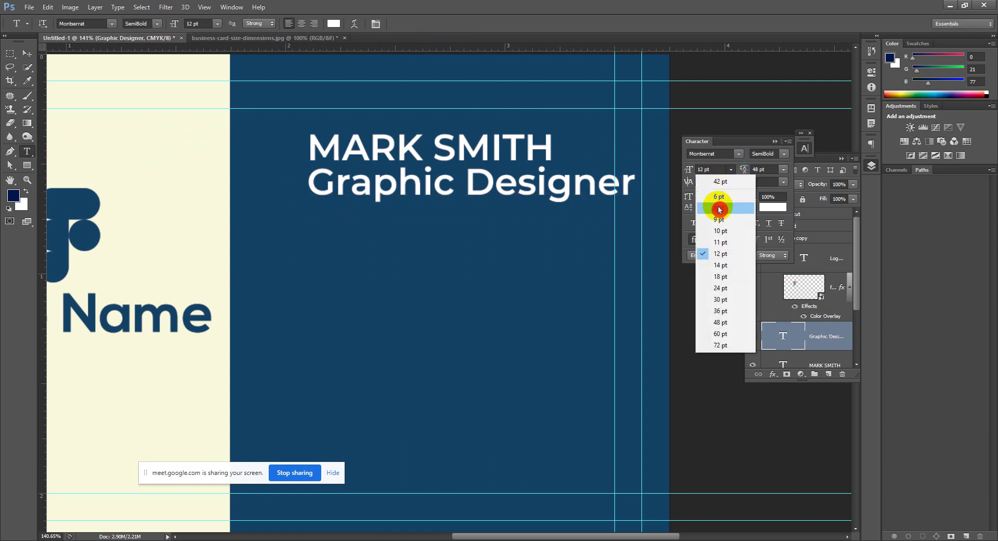
click(719, 221)
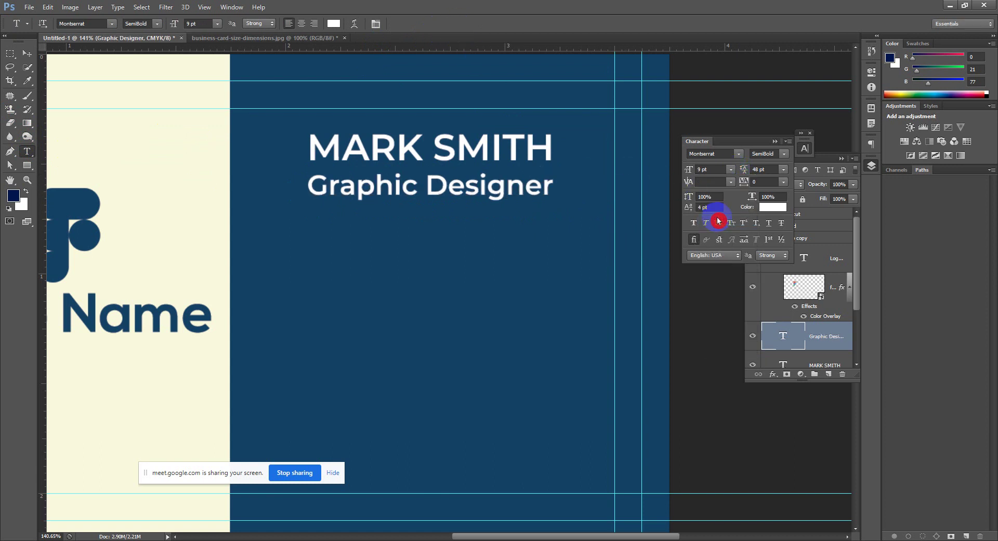
click(783, 154)
click(769, 214)
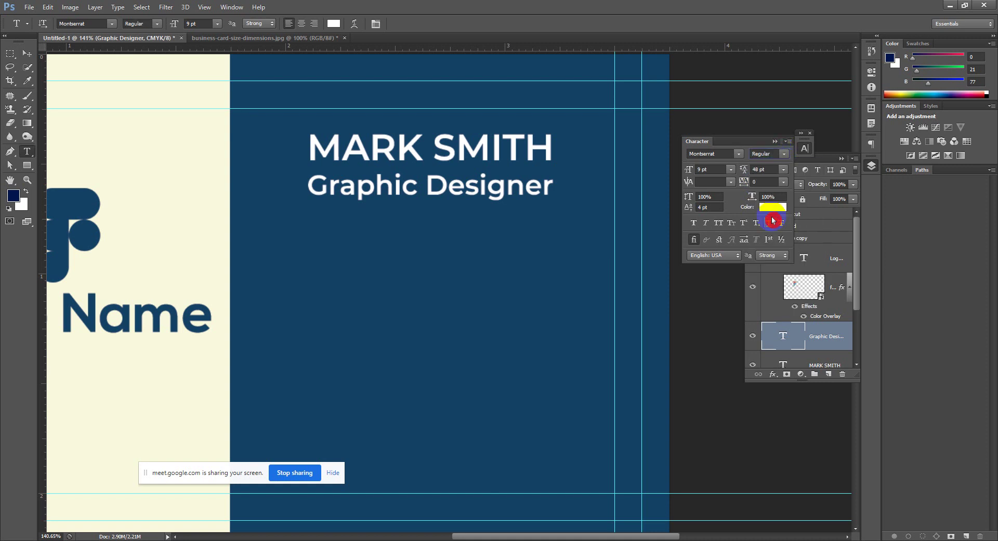
Step: Align the name and Graphic Designer title on their left edges
click(28, 58)
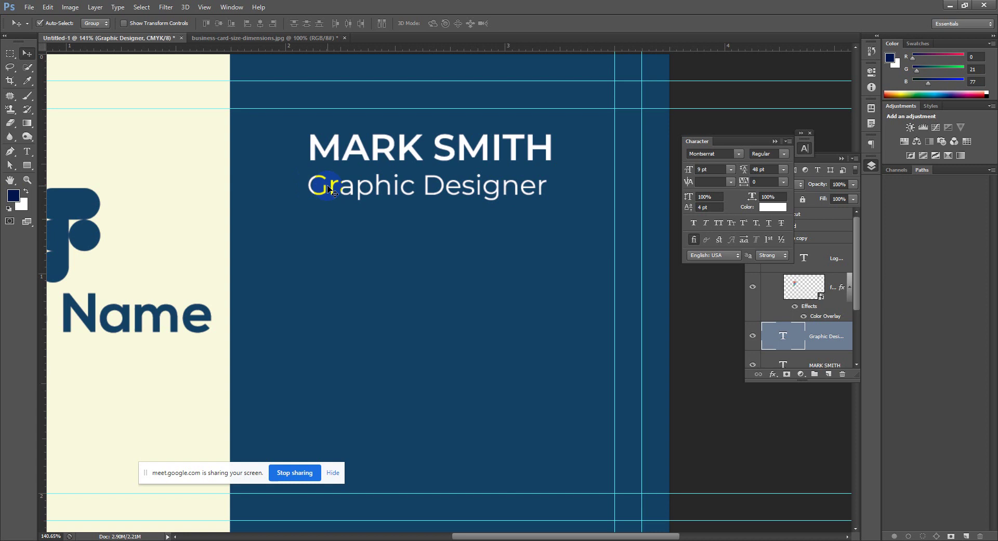
scroll(329, 181, up, 3)
scroll(335, 171, up, 2)
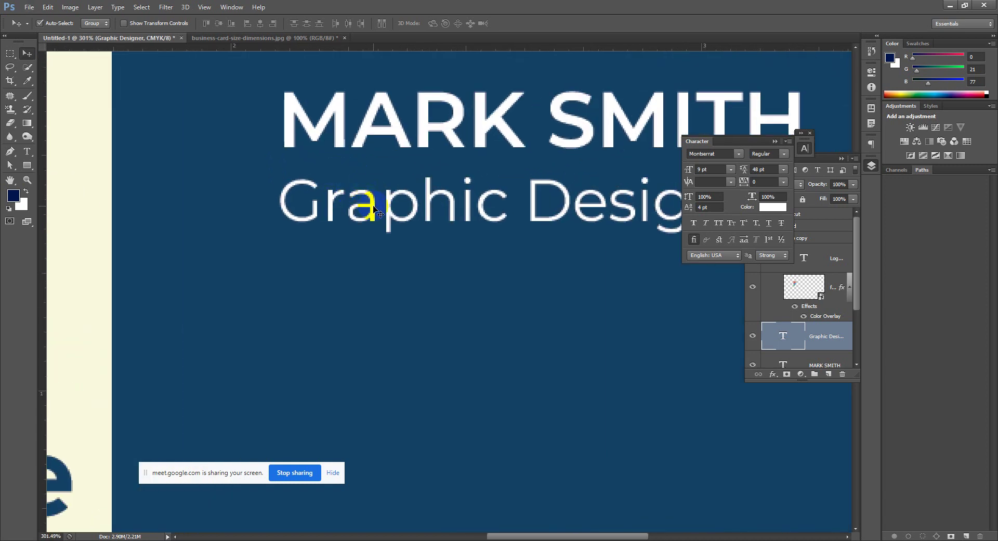
shift+click(360, 143)
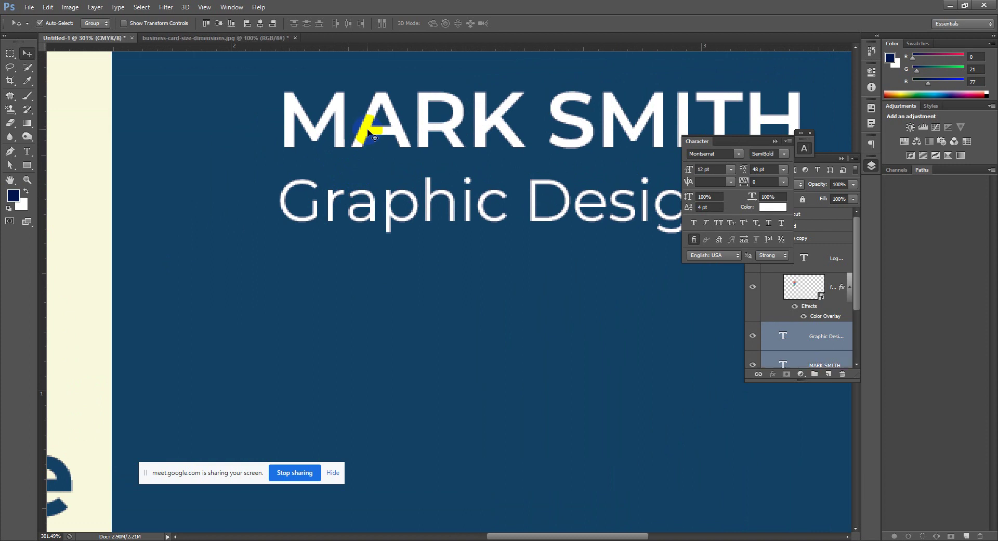
click(248, 24)
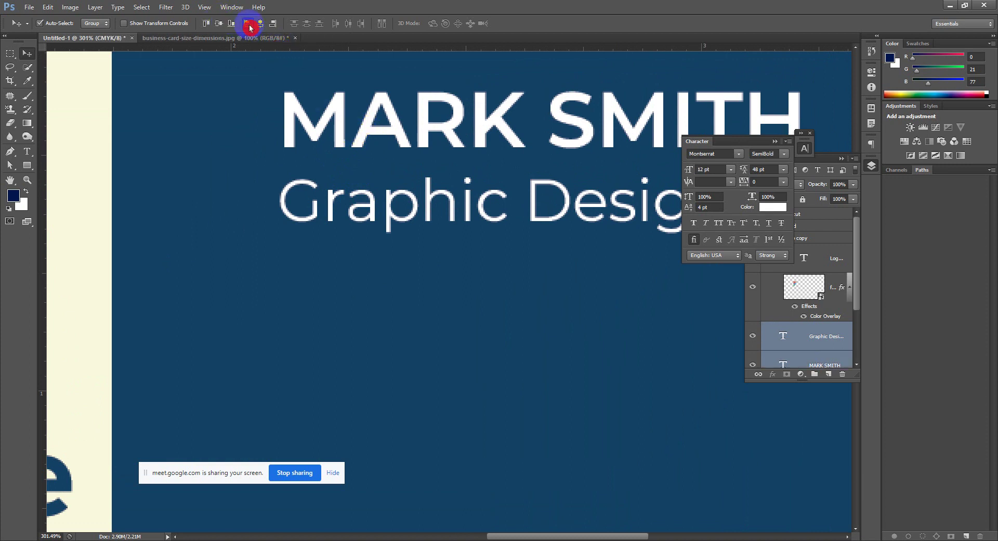
scroll(335, 139, down, 1)
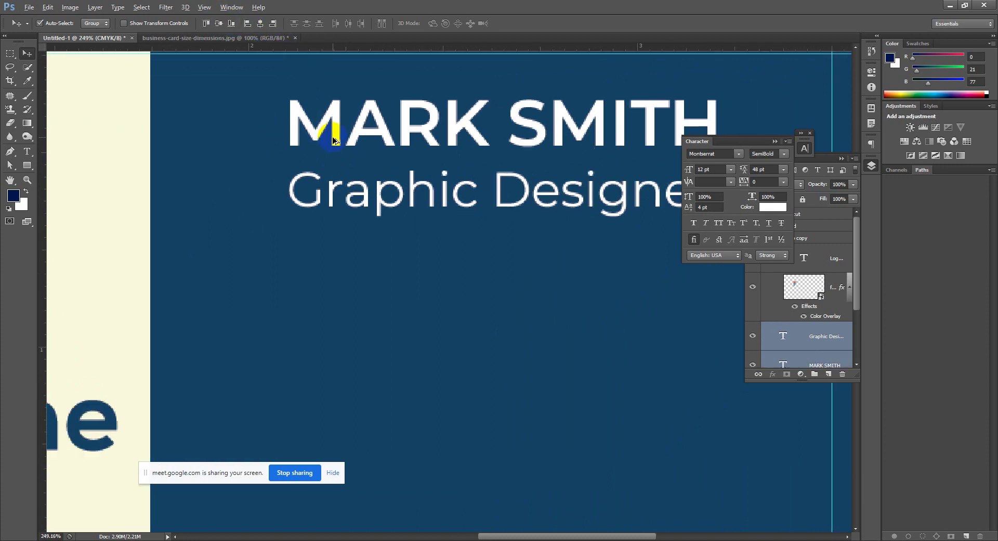
scroll(333, 140, down, 3)
scroll(328, 141, down, 2)
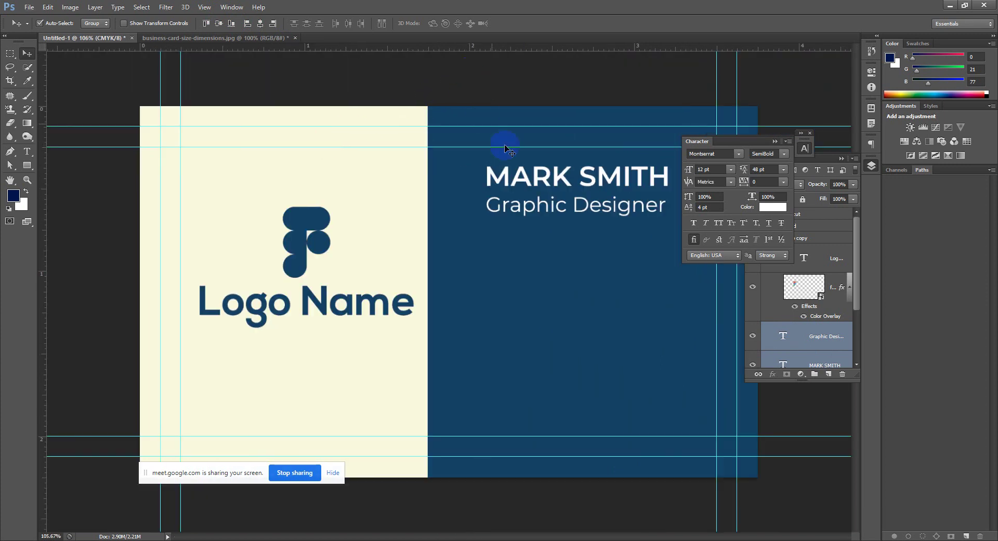
Step: Alt-drag the Graphic Designer line into copies stacked in pairs below the title
mouse_move(540, 219)
mouse_down()
mouse_move(548, 289)
mouse_move(531, 264)
mouse_move(548, 397)
mouse_up()
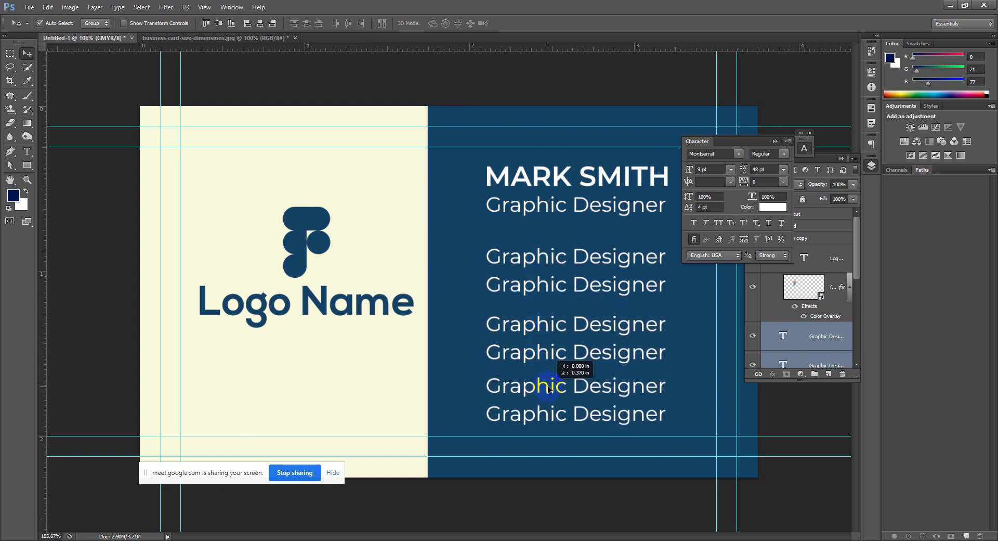
drag(548, 397, 547, 398)
scroll(599, 328, up, 1)
scroll(599, 327, up, 7)
drag(606, 327, 397, 196)
click(25, 151)
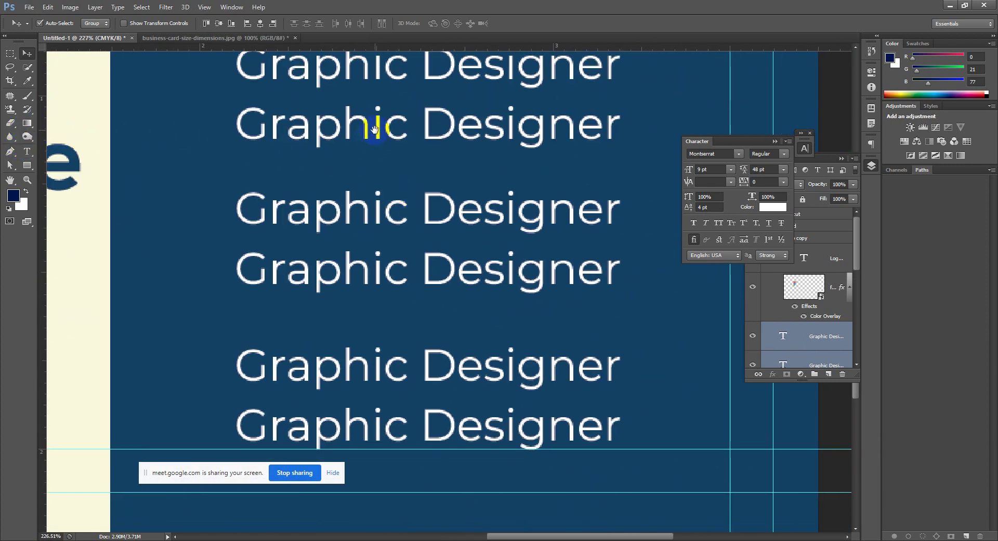
drag(374, 129, 371, 158)
click(27, 151)
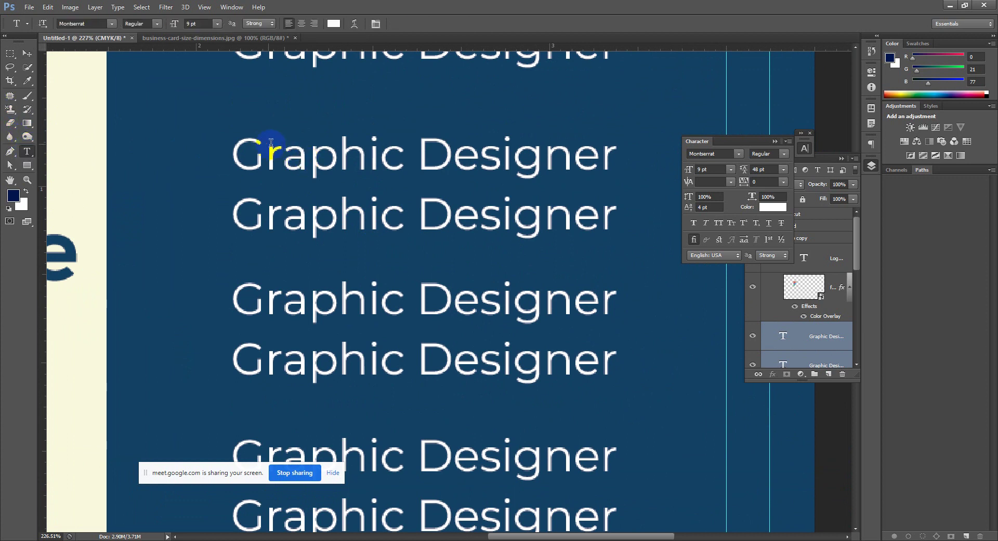
Step: Replace the first two copied lines with a placeholder phone number
drag(246, 148, 605, 160)
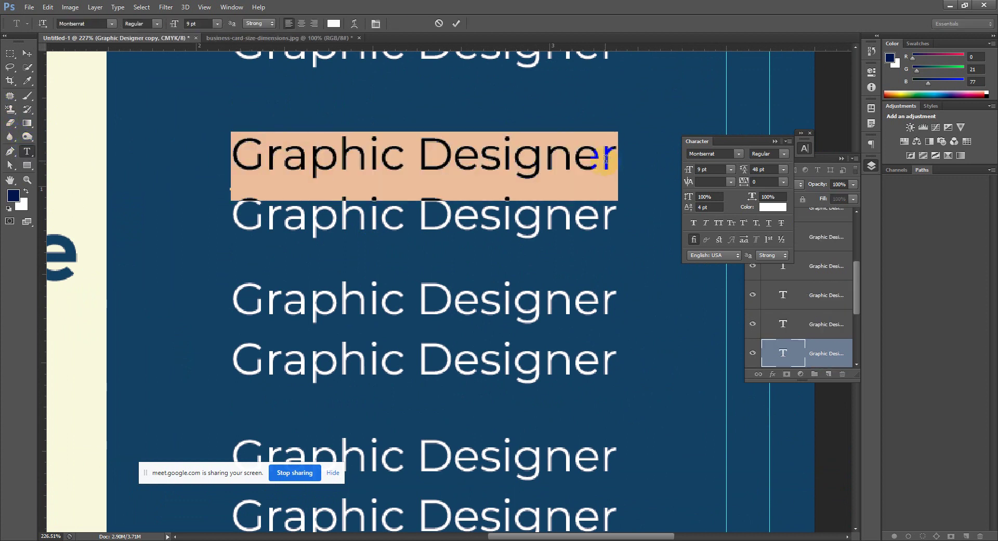
key(BackSpace)
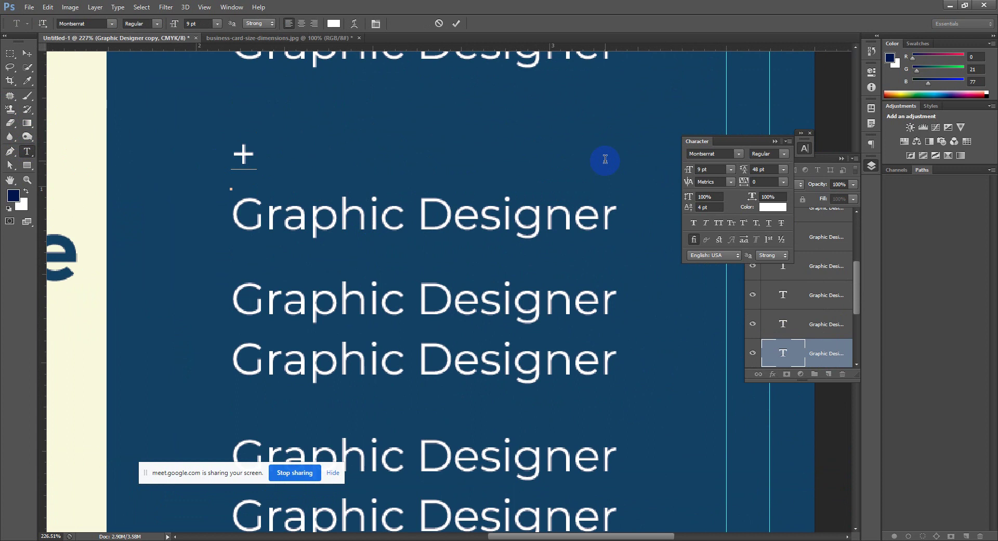
text(00 123 45)
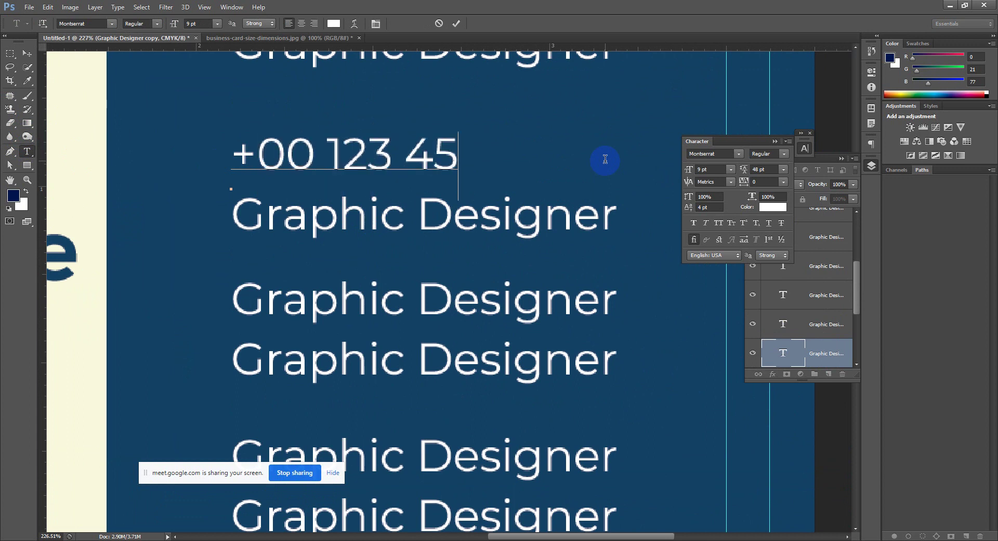
text(6 7890)
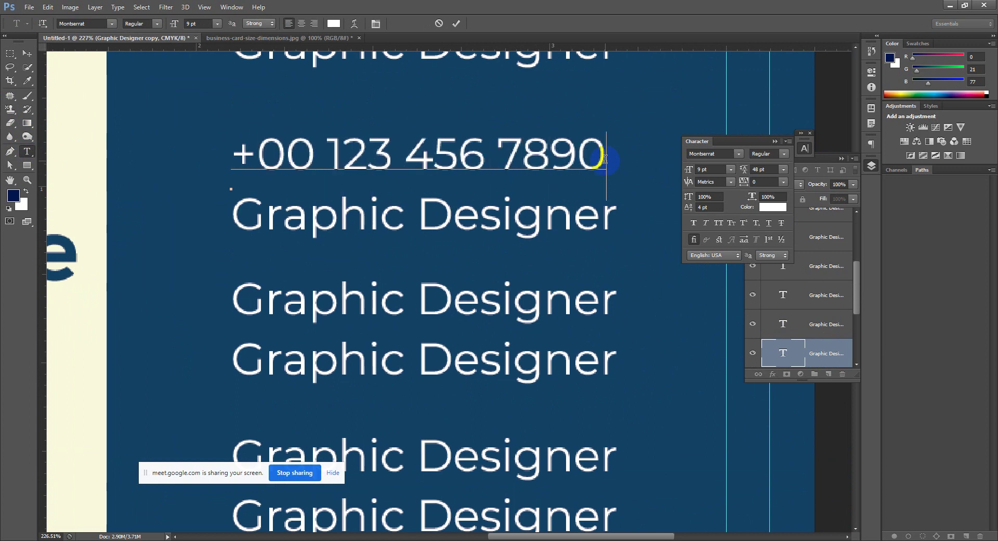
click(456, 23)
drag(239, 156, 605, 155)
key(ctrl+c)
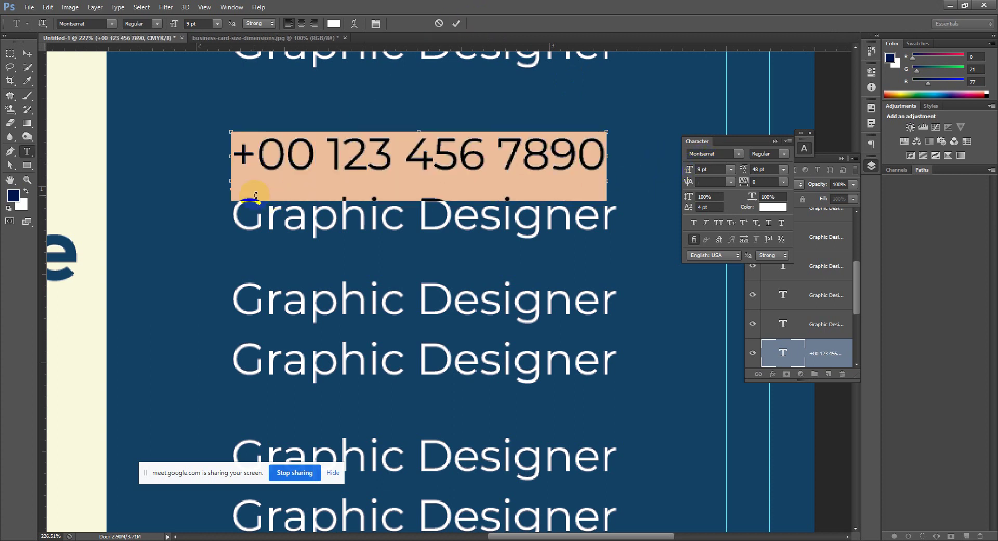
click(456, 23)
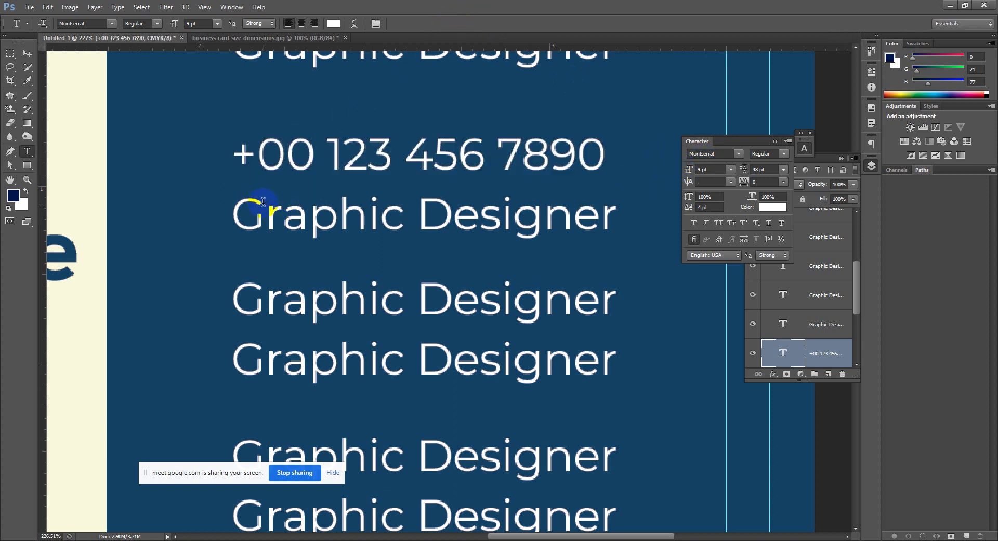
drag(237, 205, 673, 201)
key(ctrl+v)
click(456, 24)
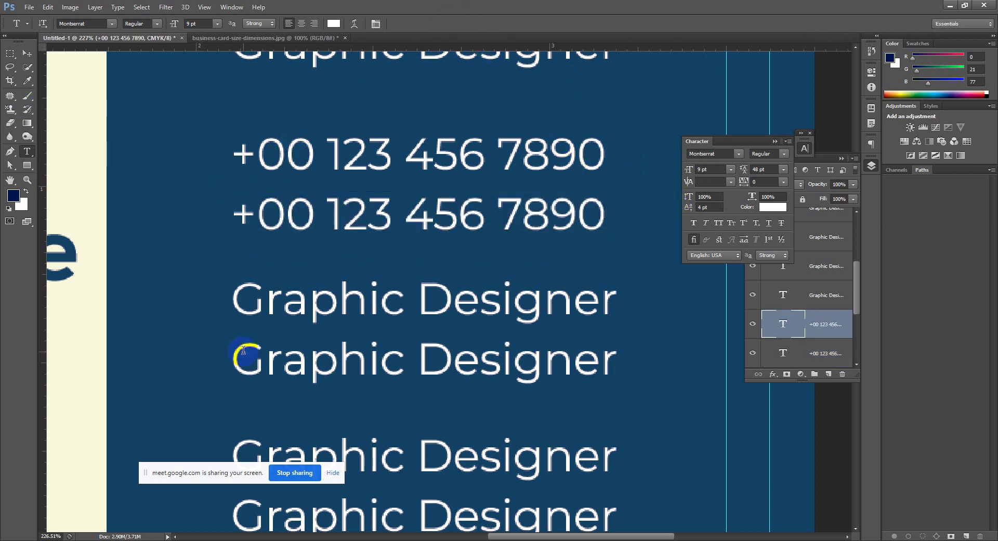
drag(236, 306, 637, 306)
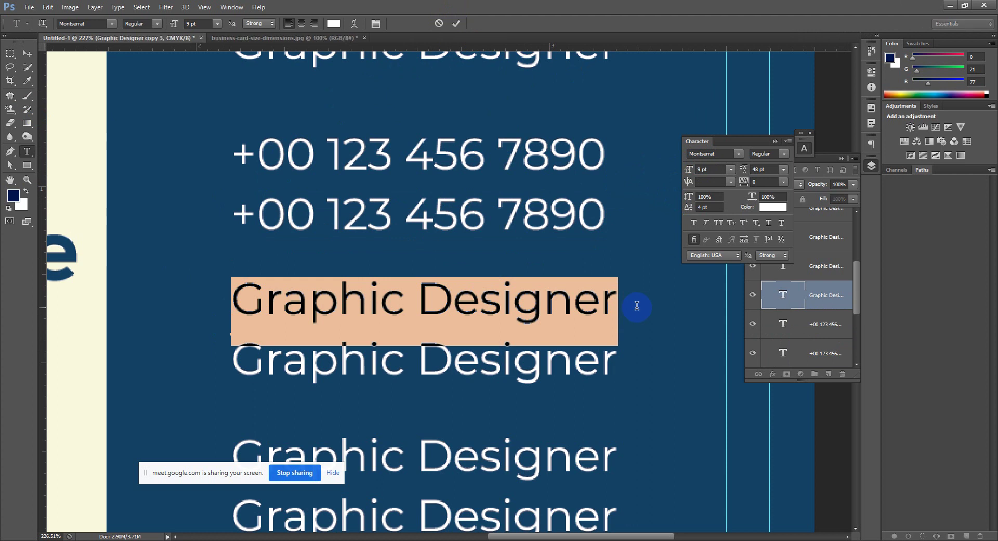
text(mail)
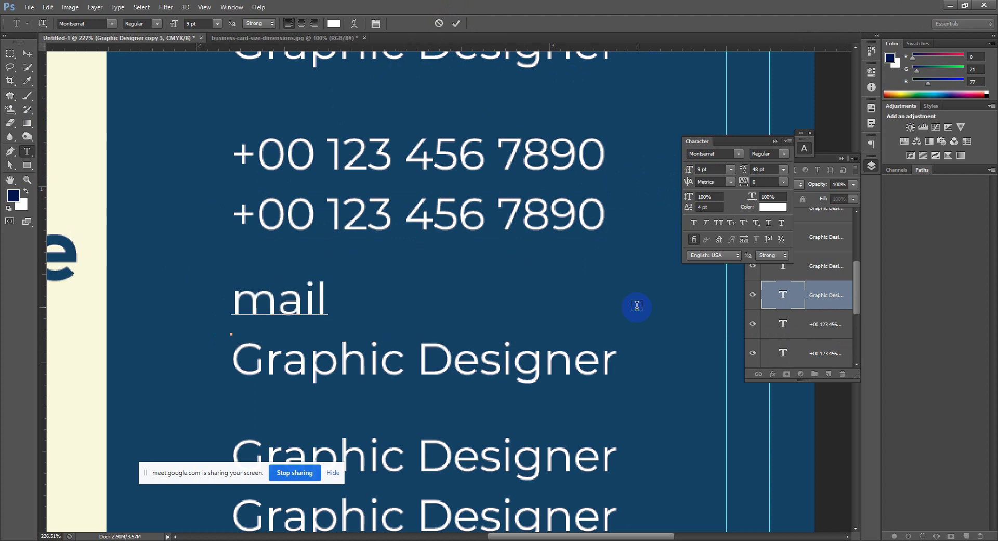
text(@gmail.)
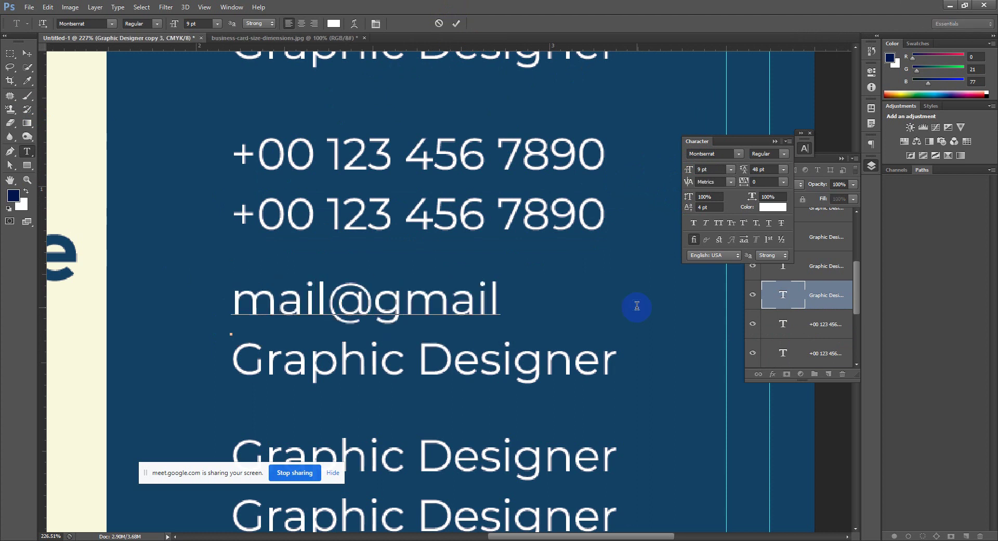
text(com)
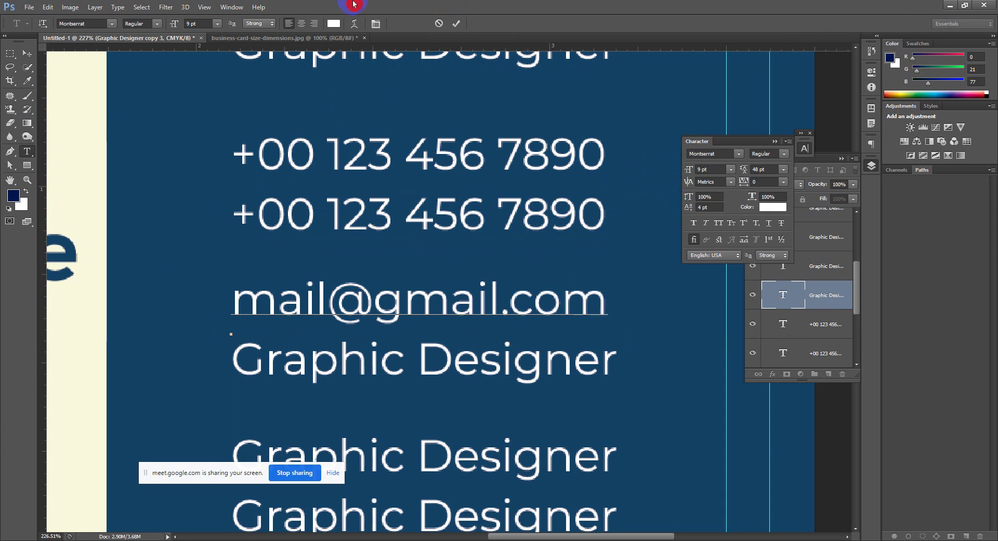
click(456, 23)
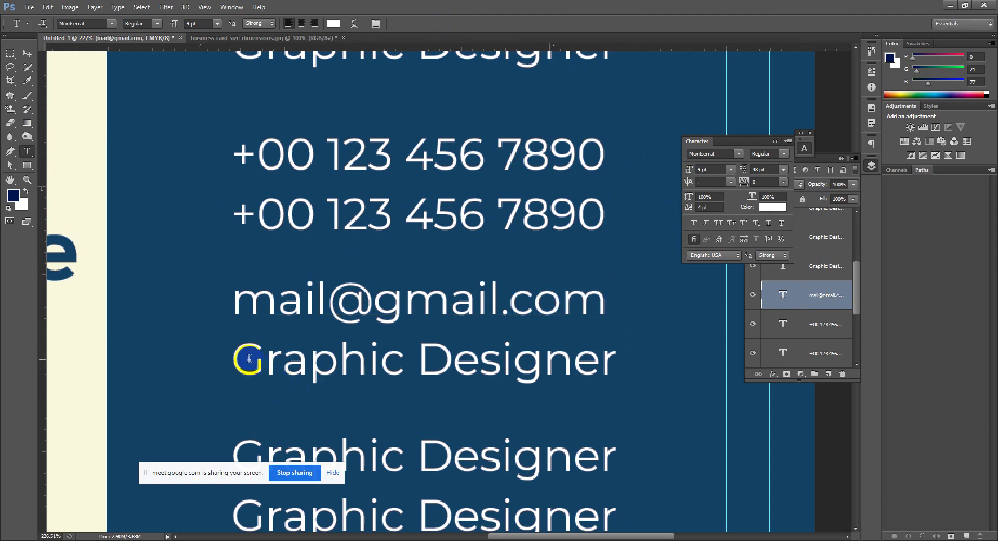
drag(249, 358, 637, 365)
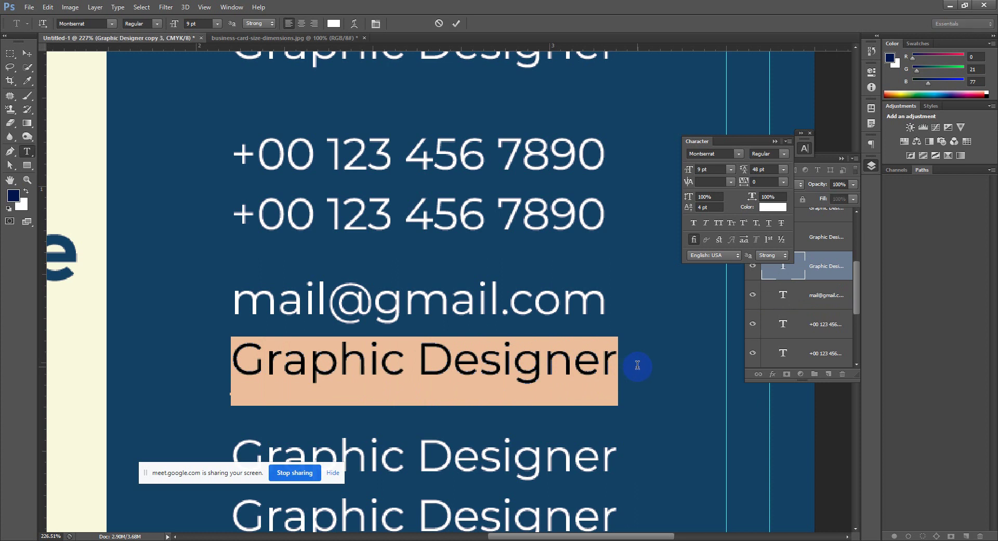
scroll(591, 359, down, 1)
text(www.)
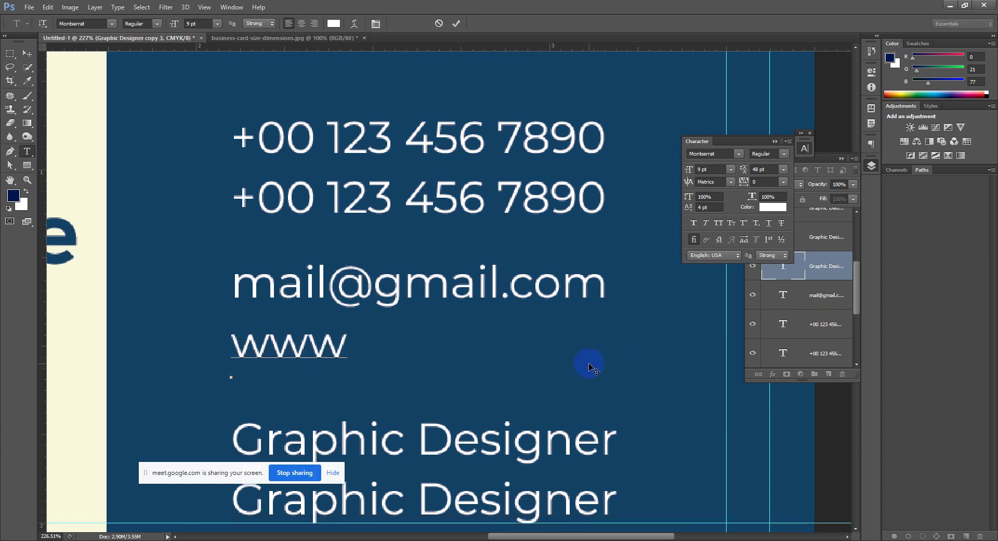
text(website.com)
Step: Commit the website line and type 'Your location here' into the fifth copy
click(453, 23)
scroll(338, 364, down, 2)
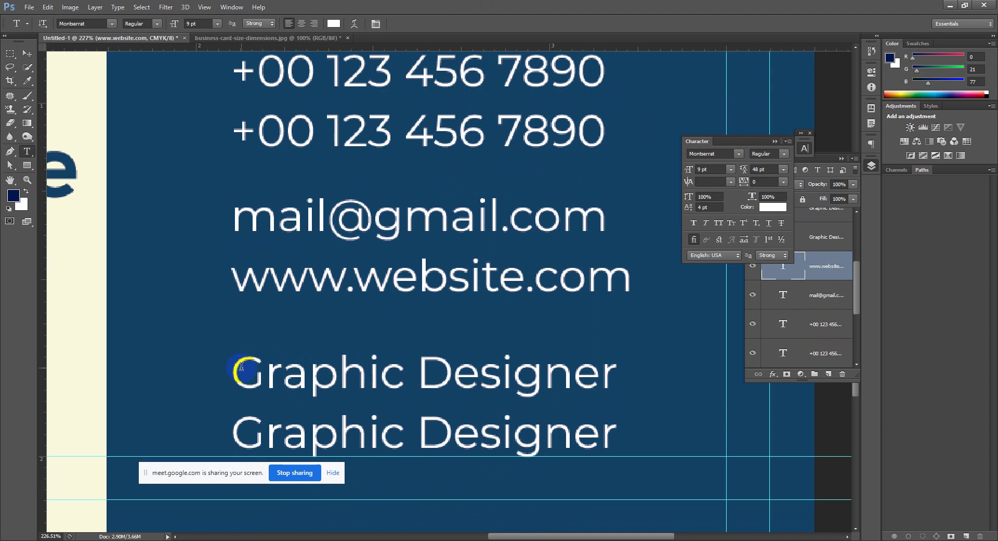
drag(241, 366, 664, 369)
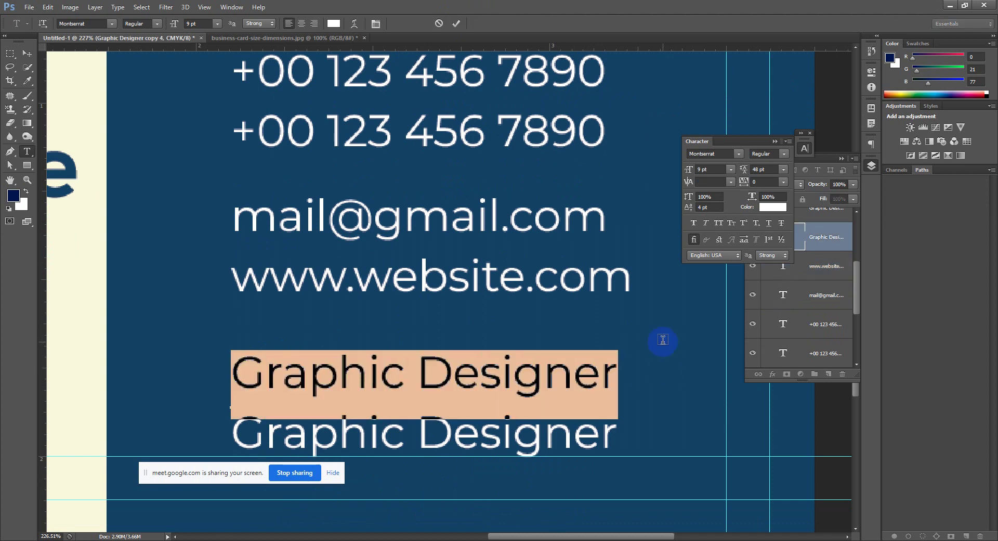
text(Your location he)
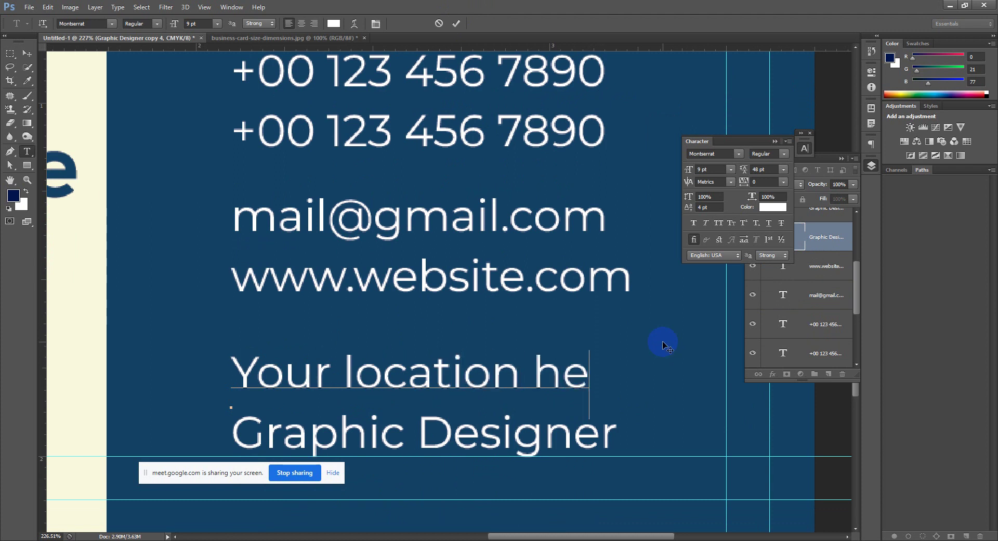
text(re)
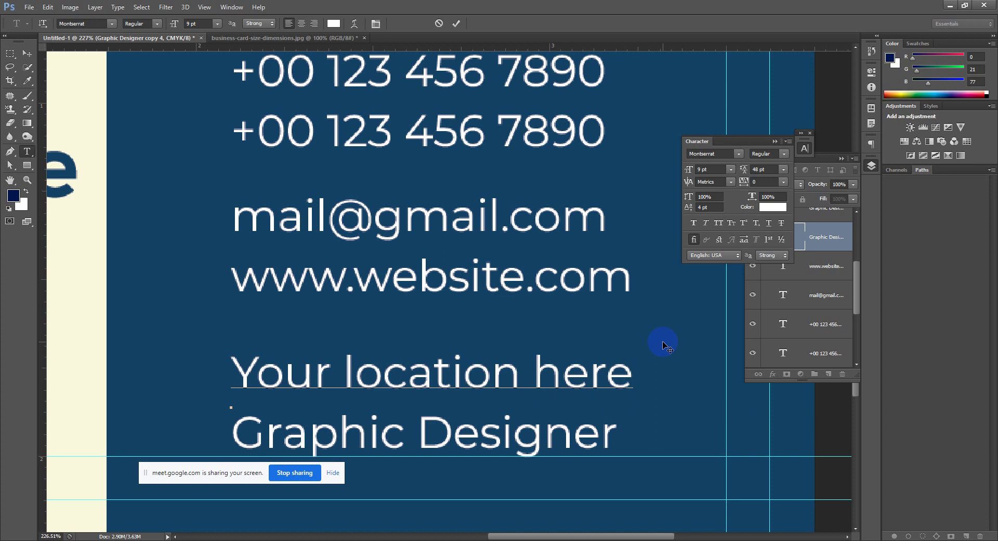
scroll(624, 361, down, 3)
click(629, 337)
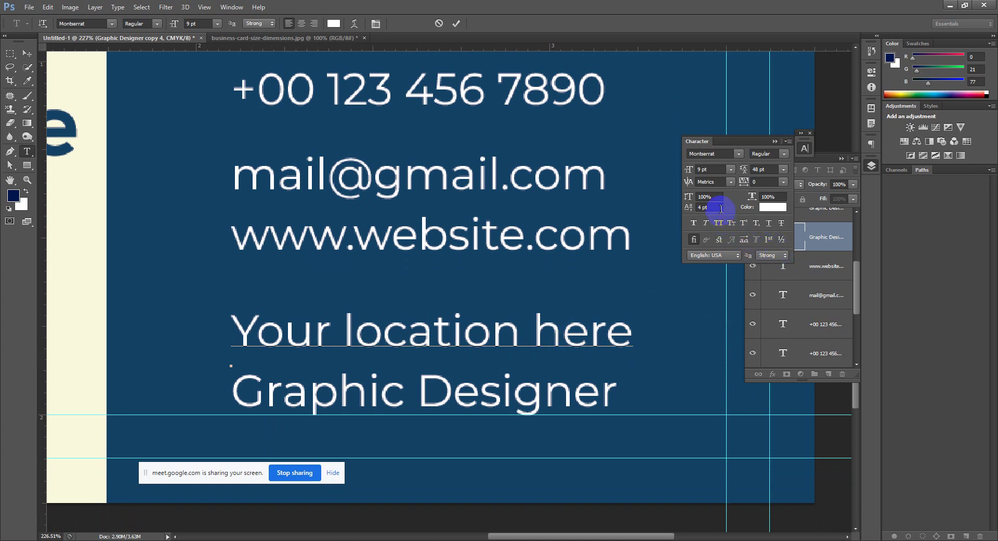
Step: Set that line's spacing value to 0 pt and retype it as 'Your Location Here'
click(689, 208)
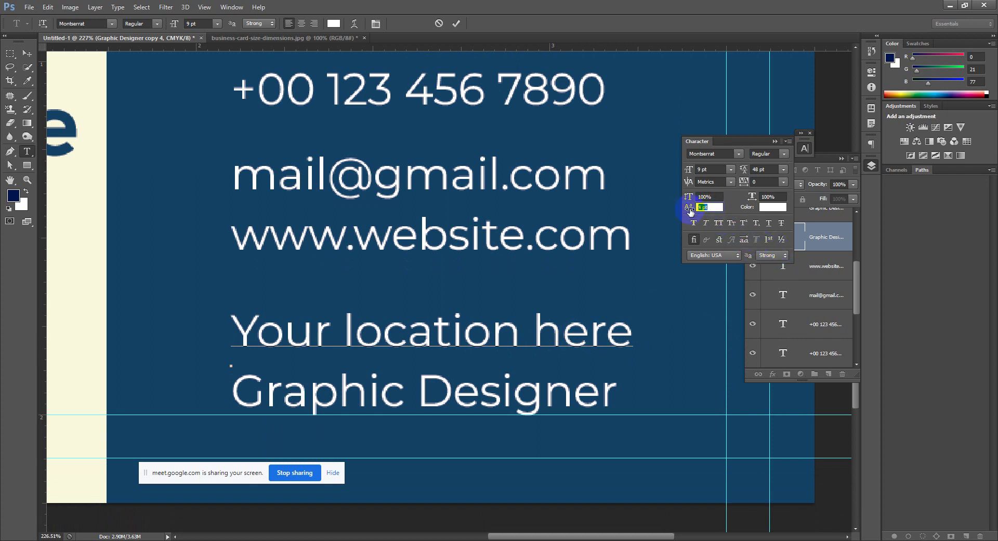
text(0)
key(Return)
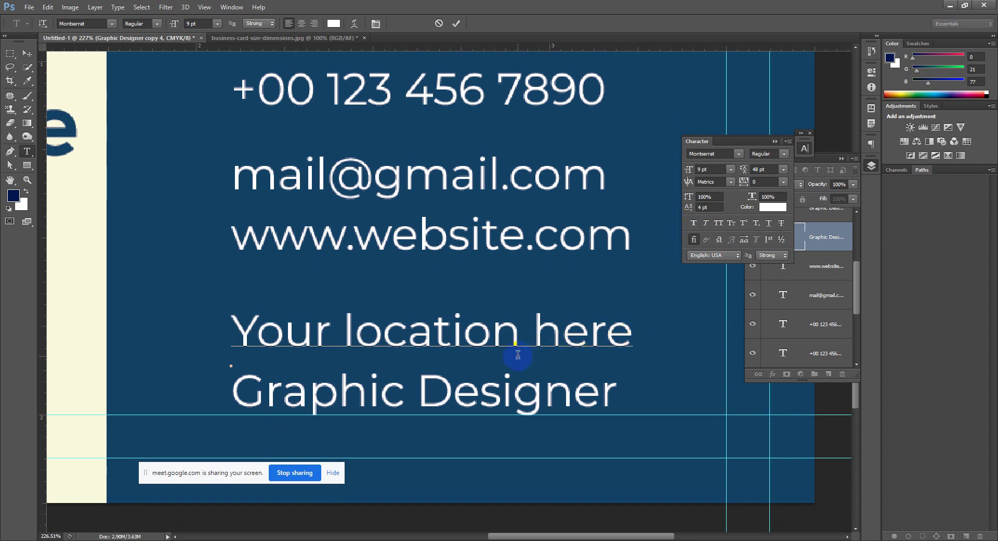
click(454, 24)
click(439, 24)
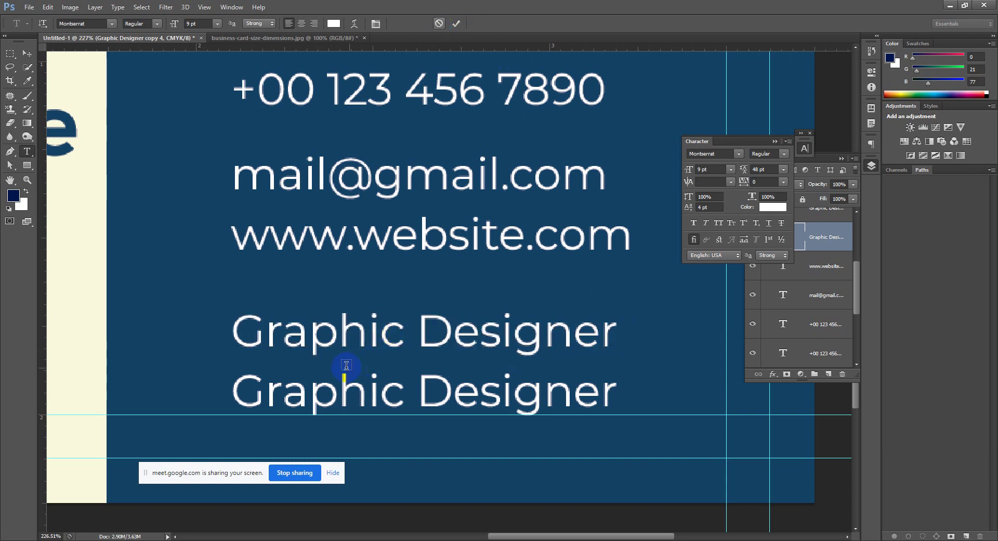
drag(235, 330, 649, 349)
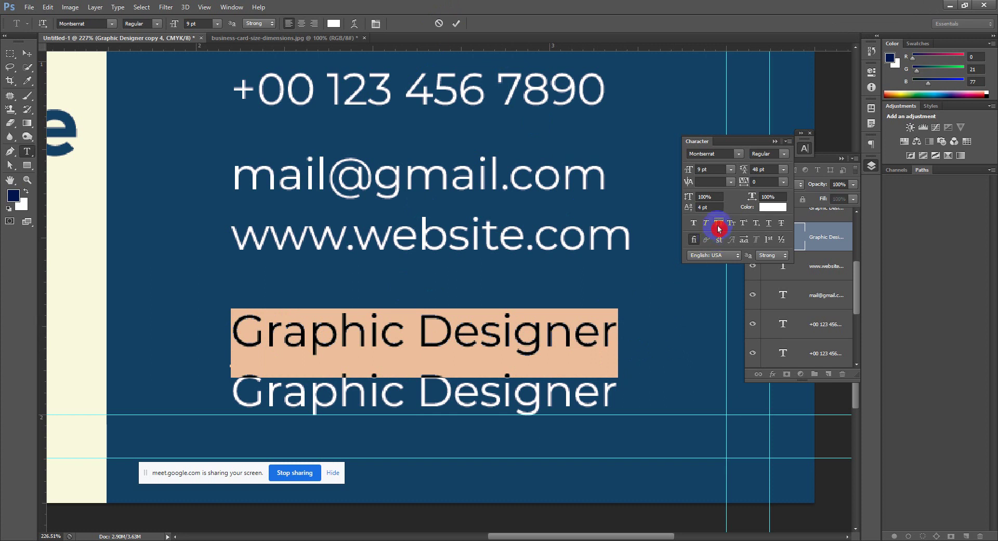
click(456, 21)
click(709, 207)
key(Return)
mouse_move(306, 355)
mouse_down()
mouse_move(280, 352)
mouse_move(626, 354)
mouse_up()
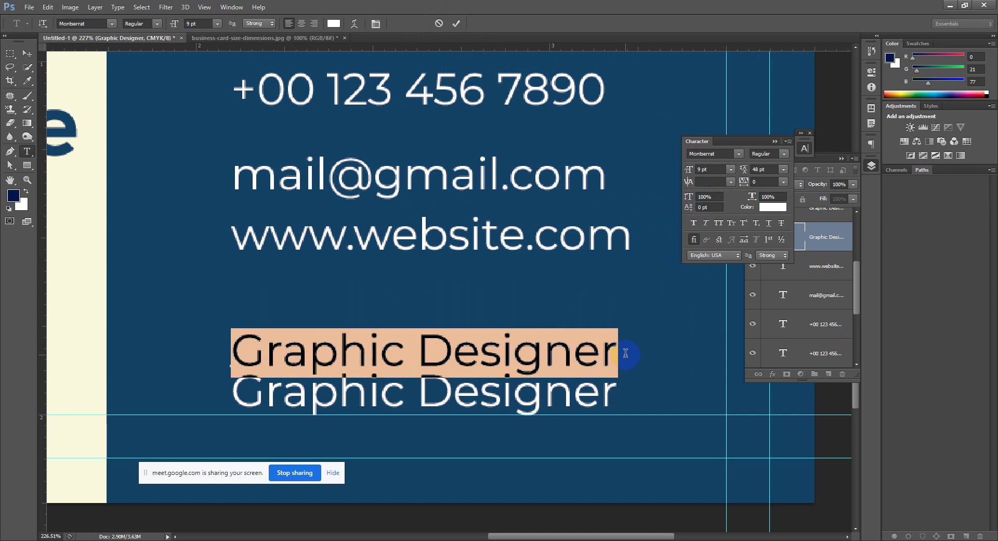
text(Your )
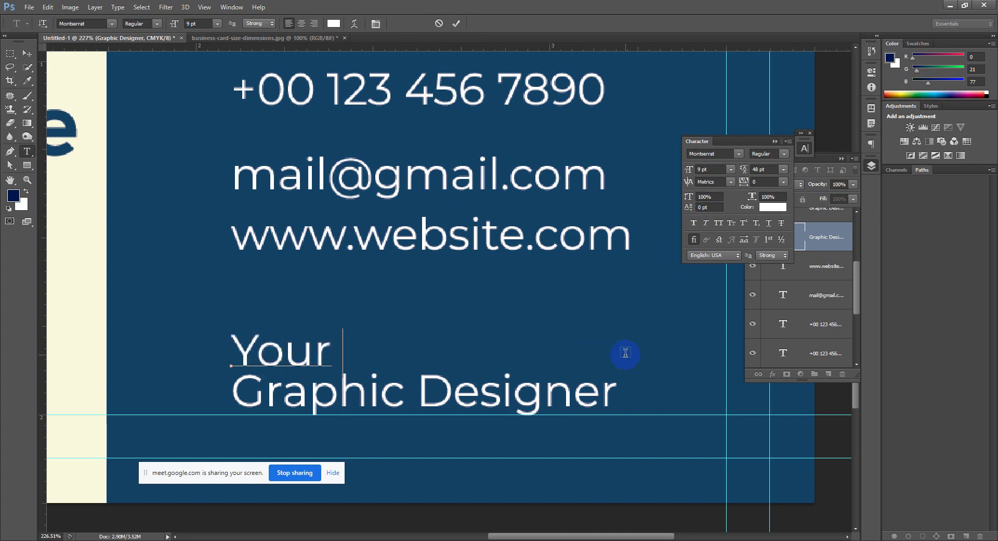
text(Loca)
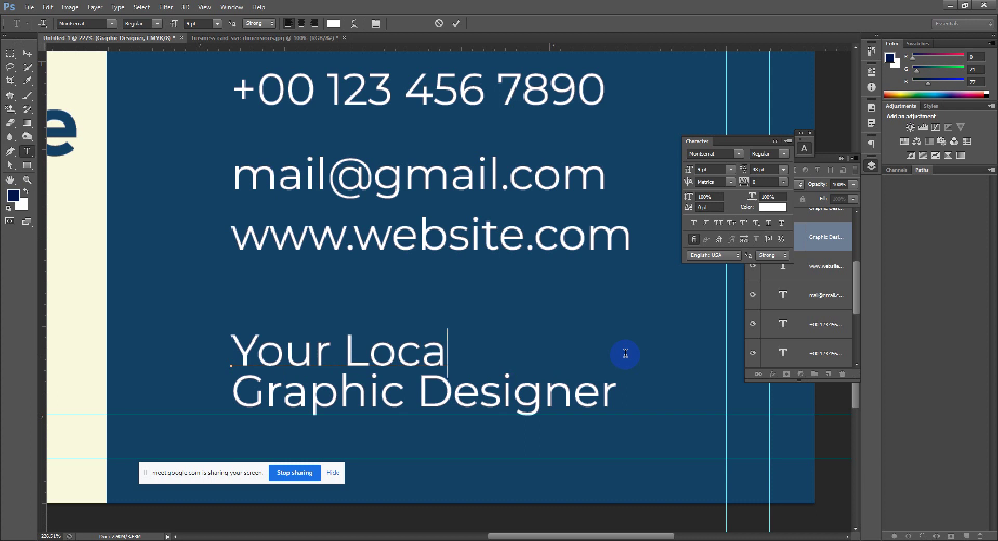
text(tion He)
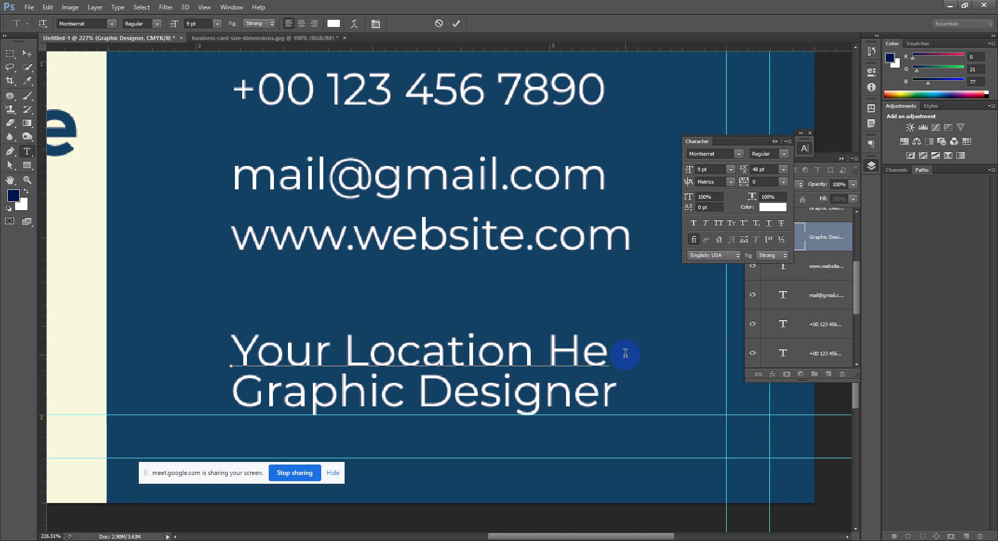
text(re)
Step: Give the location text Auto leading and move it up toward the website line
click(456, 23)
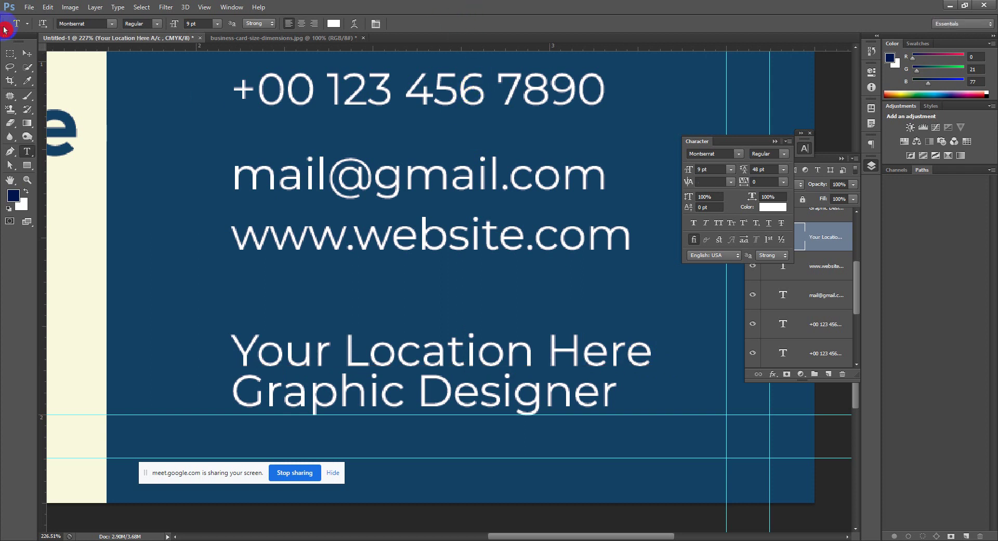
click(27, 53)
click(507, 407)
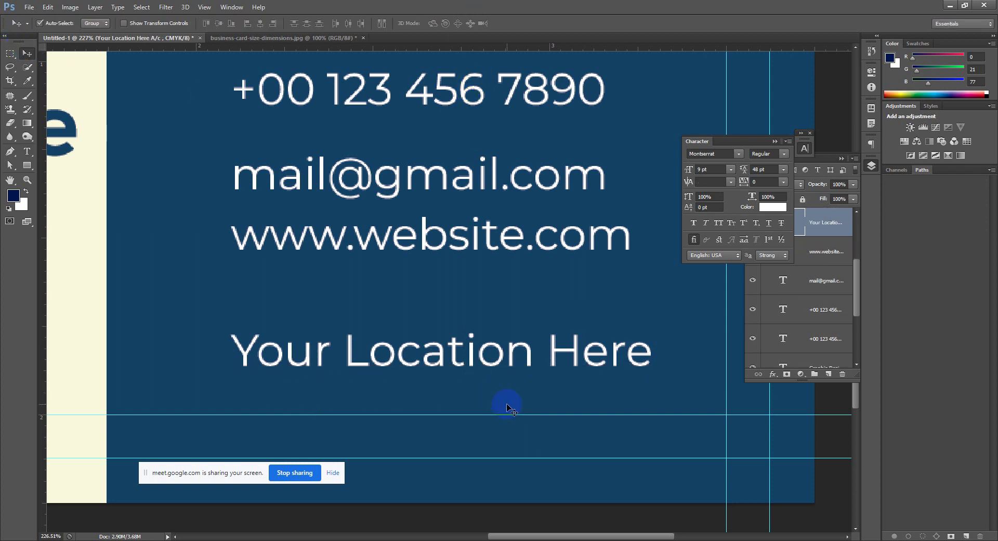
click(783, 171)
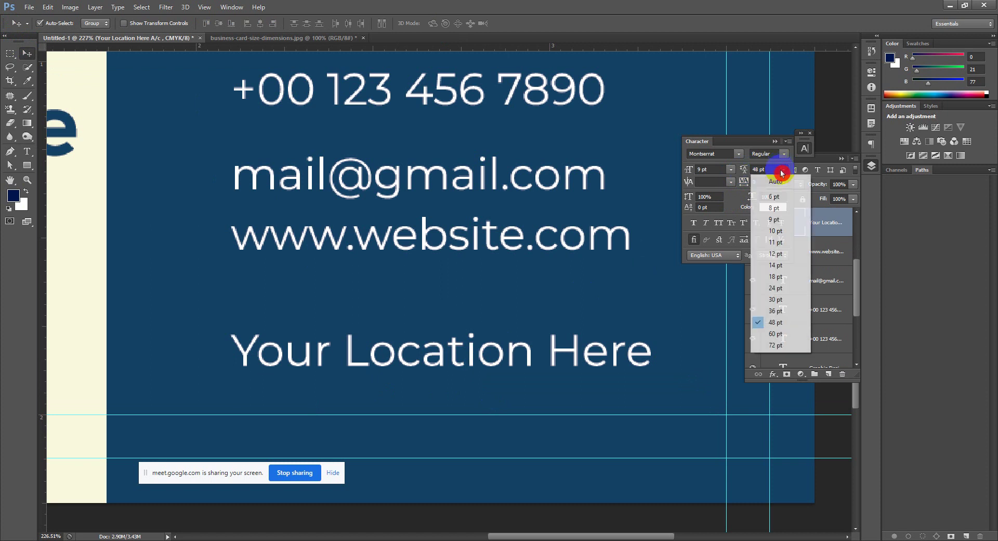
click(775, 182)
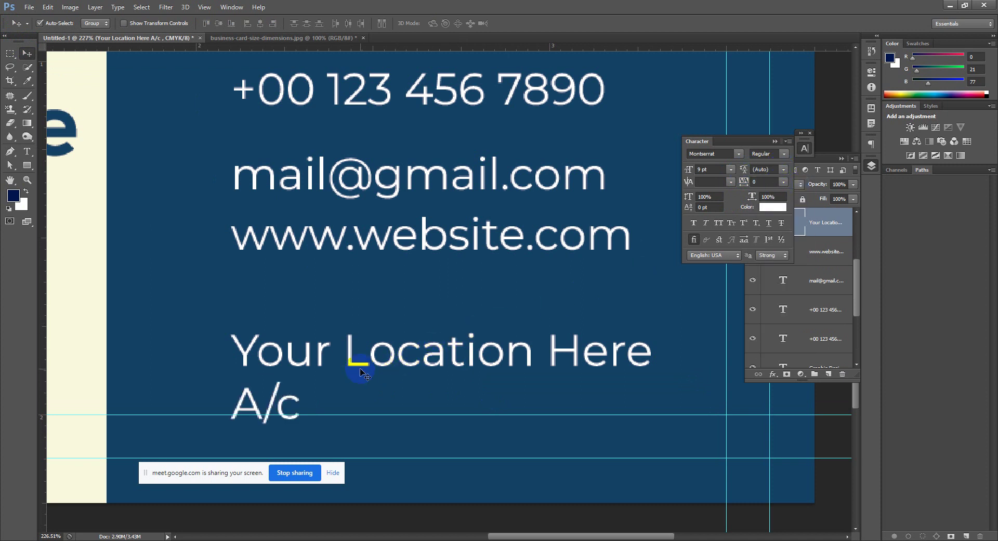
drag(364, 366, 368, 350)
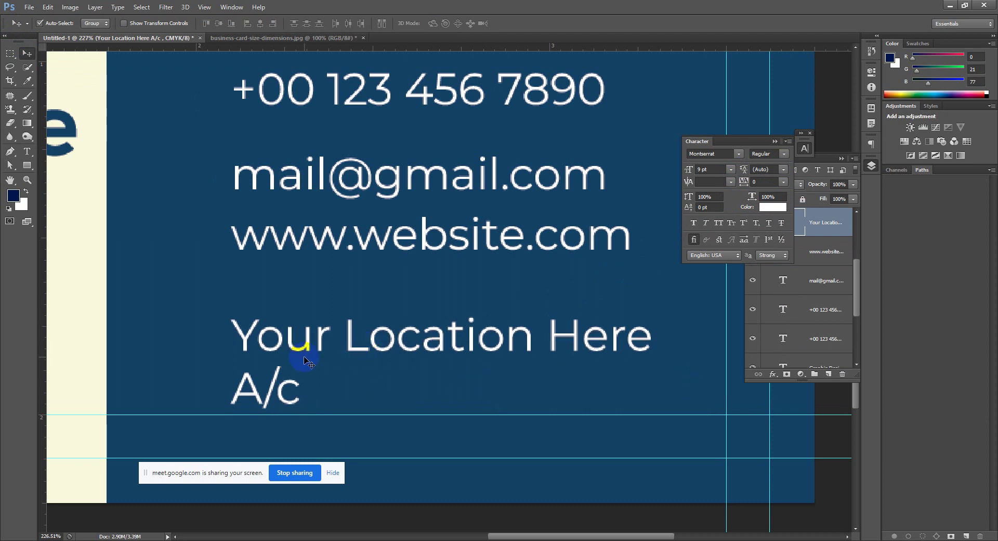
Step: Fix the second location line, capitalising the 'C' and adding its number
click(24, 156)
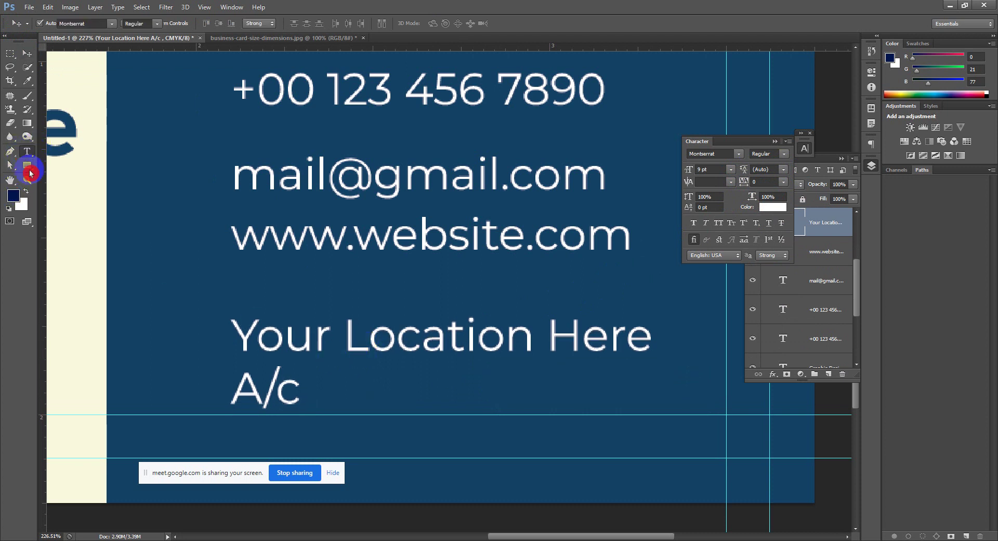
click(313, 390)
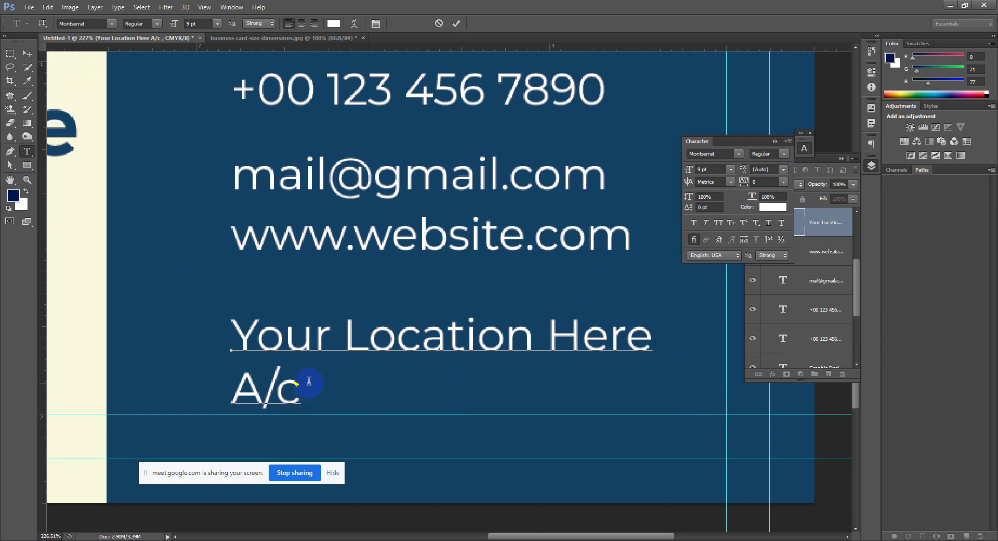
key(BackSpace)
text(C -)
text(1213)
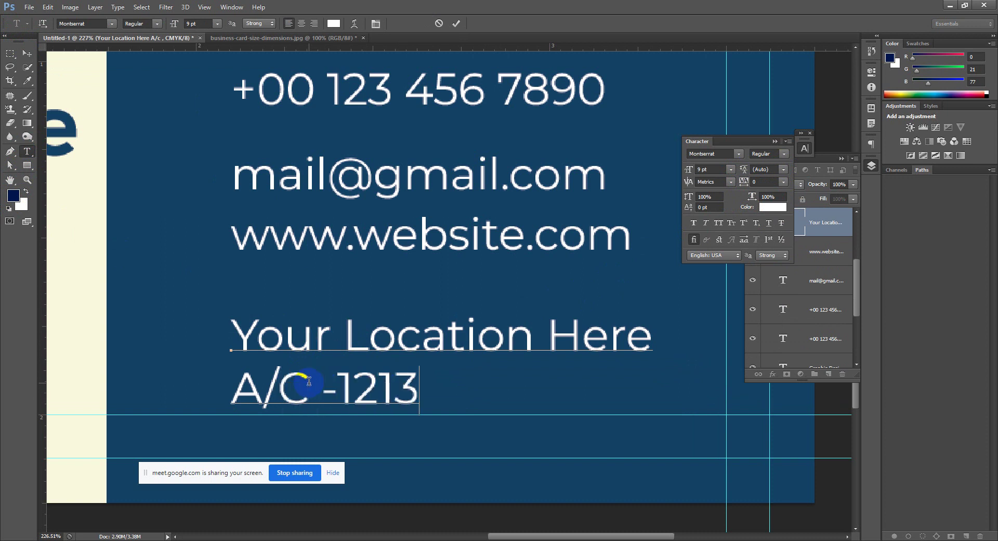
click(456, 24)
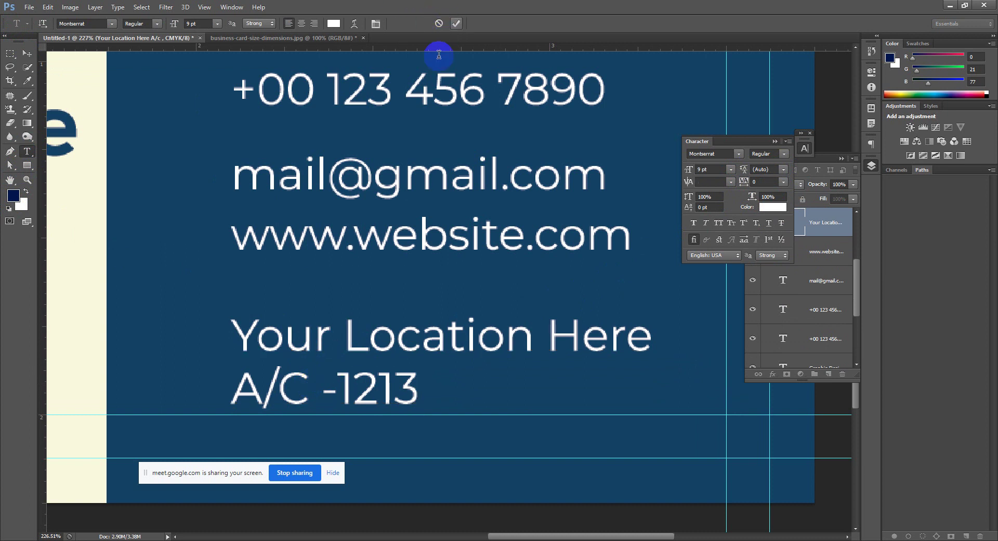
scroll(422, 277, down, 2)
scroll(385, 196, down, 1)
scroll(386, 196, down, 2)
scroll(434, 190, up, 3)
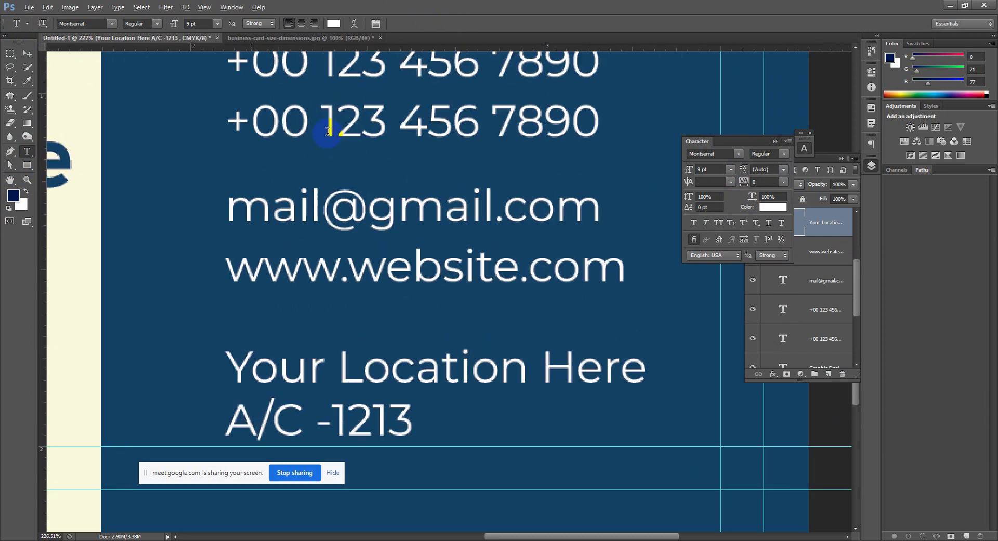
scroll(329, 134, up, 2)
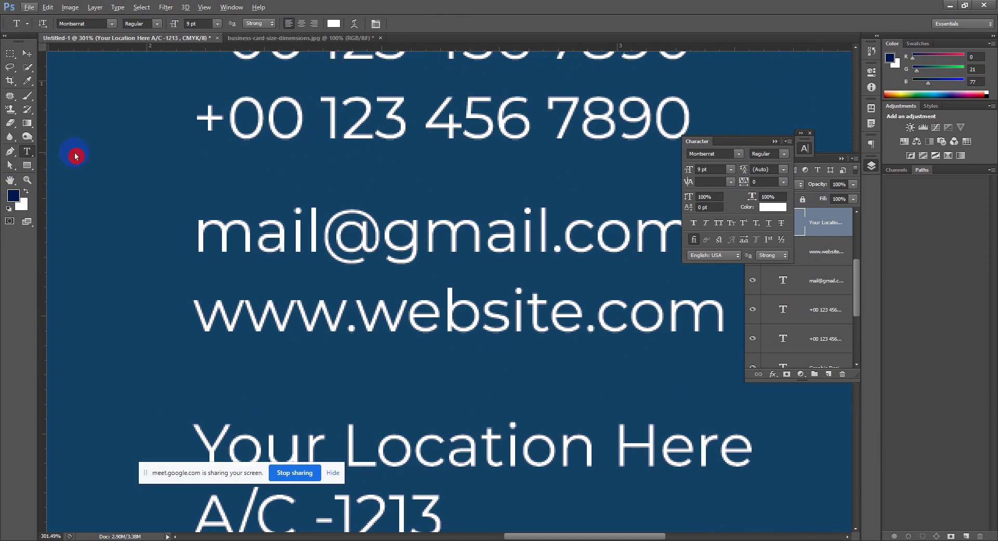
Step: Draw a temporary rectangle matching the phone-to-email gap and place it under the website line
click(27, 53)
click(463, 449)
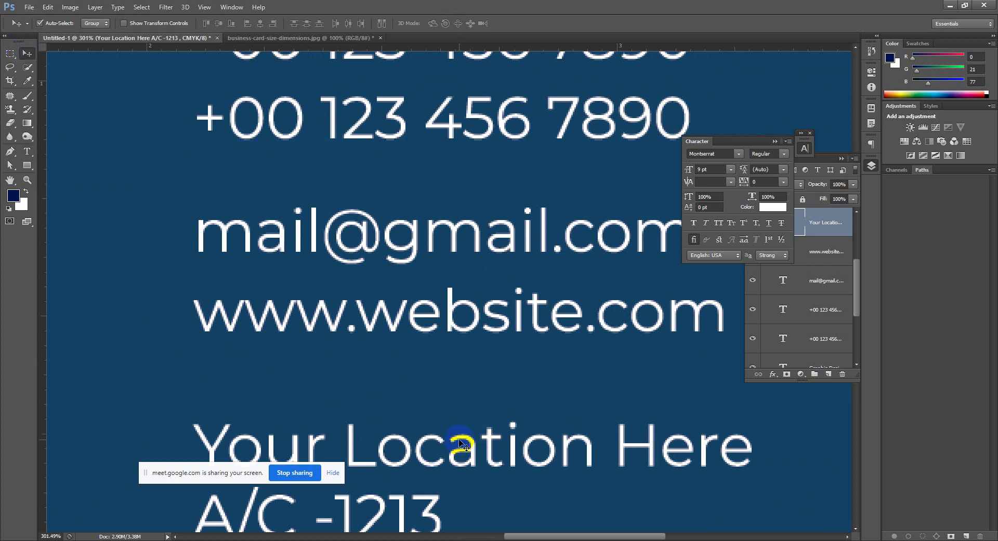
drag(463, 445, 453, 395)
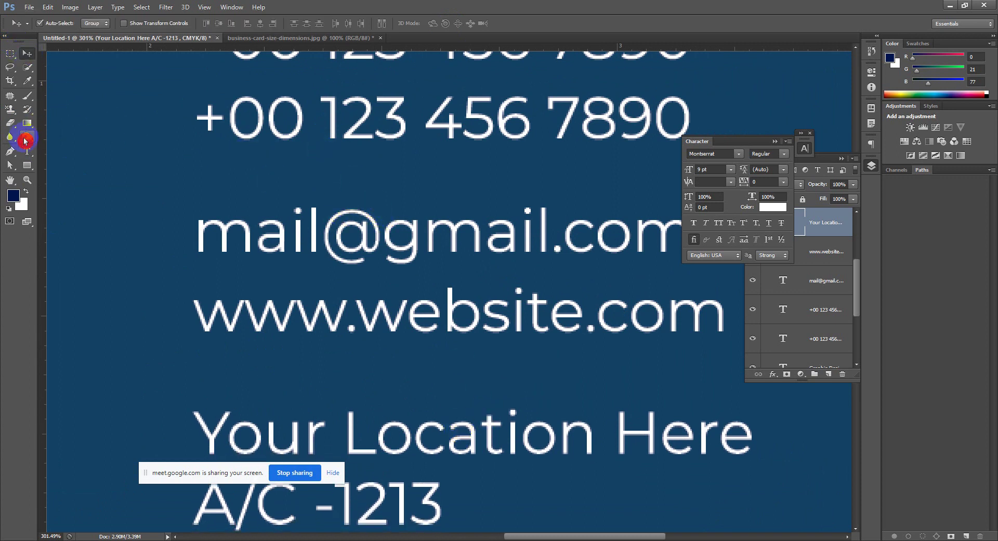
click(26, 166)
mouse_move(348, 139)
mouse_down()
mouse_move(372, 209)
mouse_move(371, 374)
mouse_up()
click(26, 54)
Step: Move the location text up against the rectangle, then delete the rectangle
drag(352, 436, 356, 398)
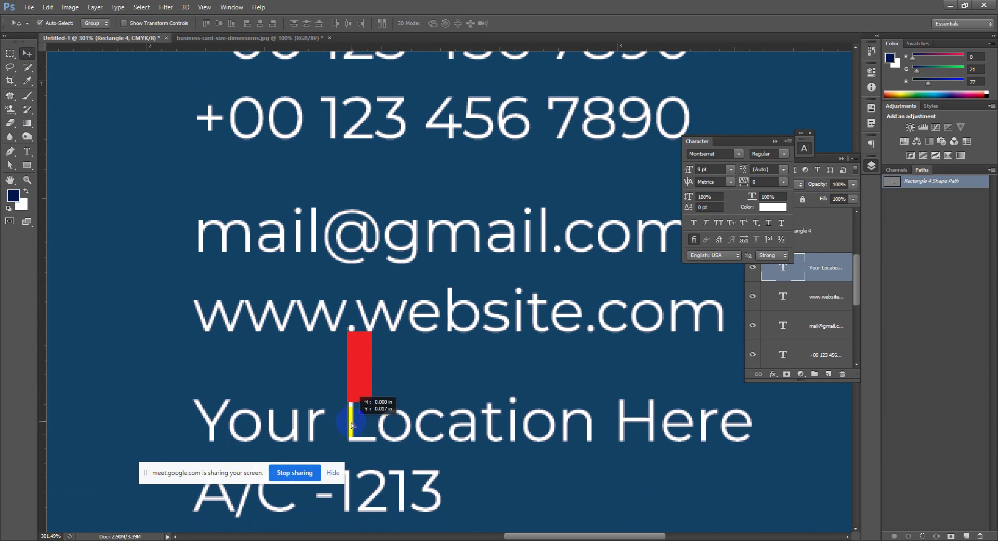
click(357, 398)
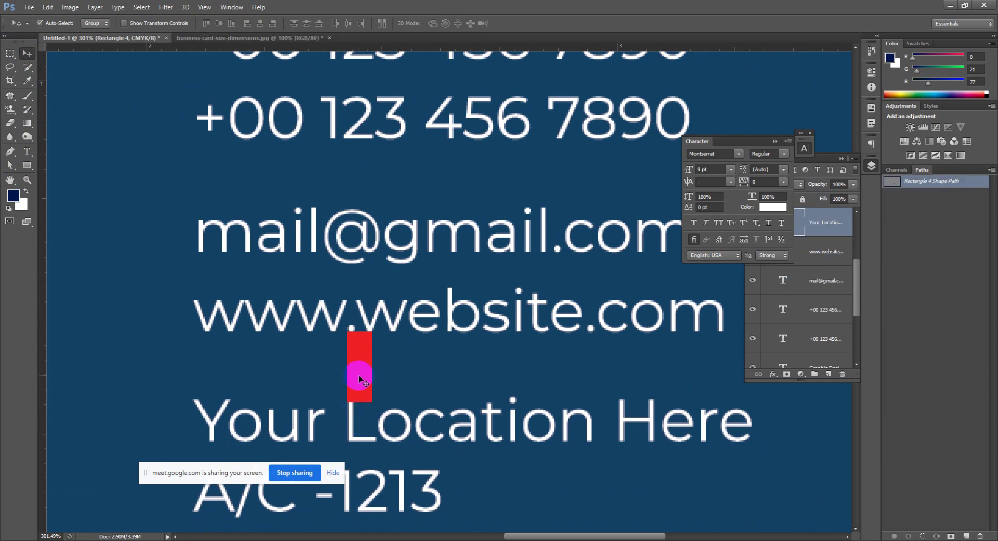
key(Delete)
scroll(379, 350, down, 1)
scroll(380, 350, down, 3)
scroll(392, 240, down, 2)
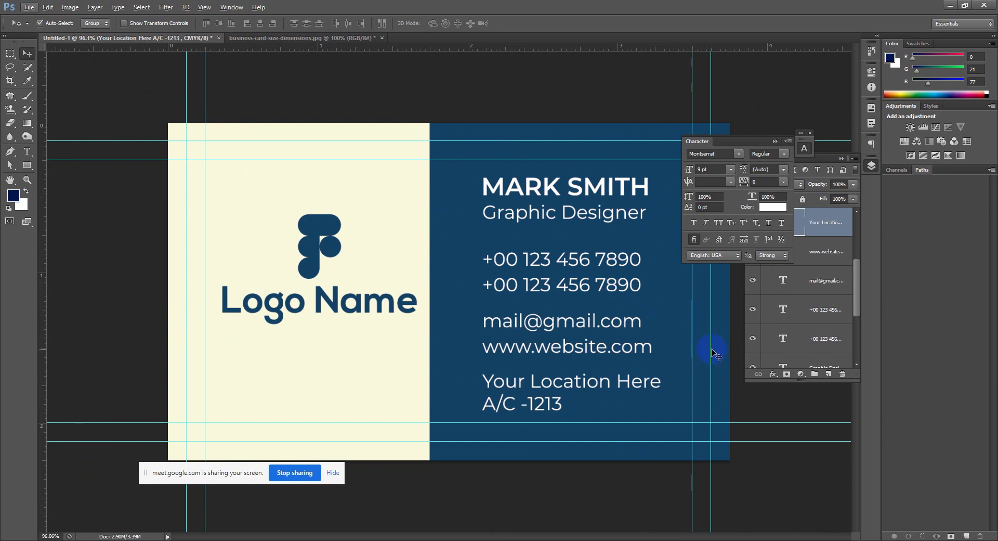
Step: Select the phone, e-mail, website and location layers and shift them right
scroll(713, 354, up, 1)
scroll(655, 332, up, 2)
scroll(660, 339, right, 3)
scroll(510, 290, down, 1)
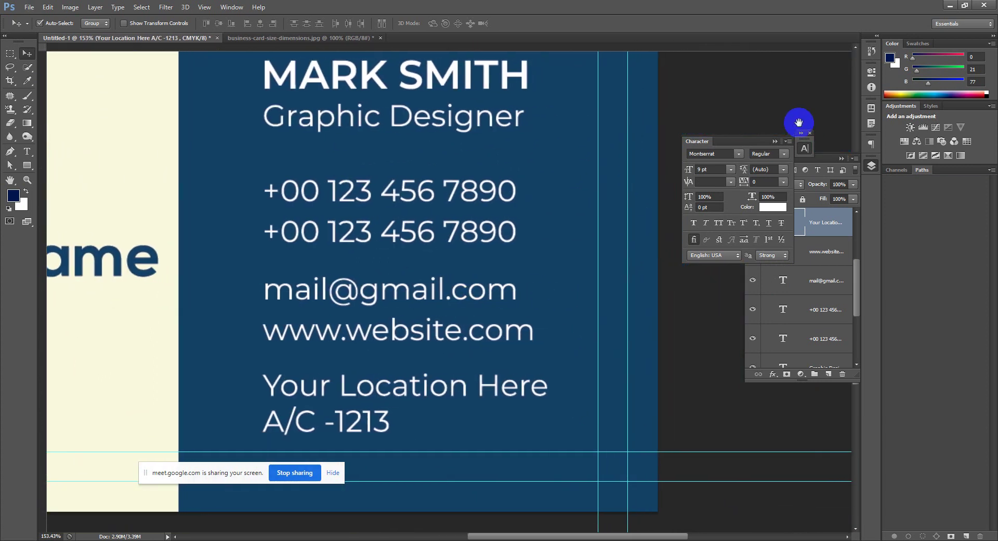
click(775, 141)
scroll(830, 334, down, 1)
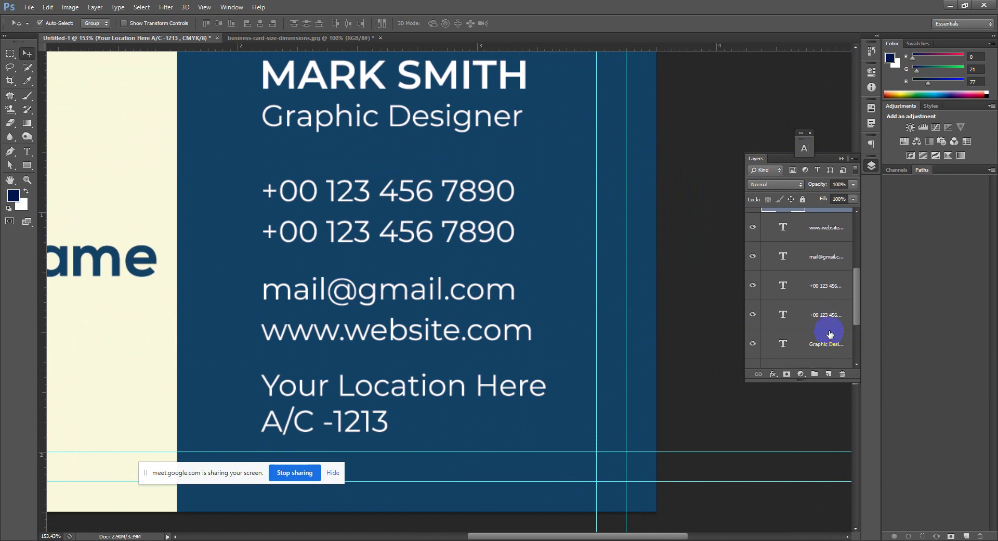
click(829, 316)
scroll(829, 317, up, 1)
scroll(829, 312, up, 1)
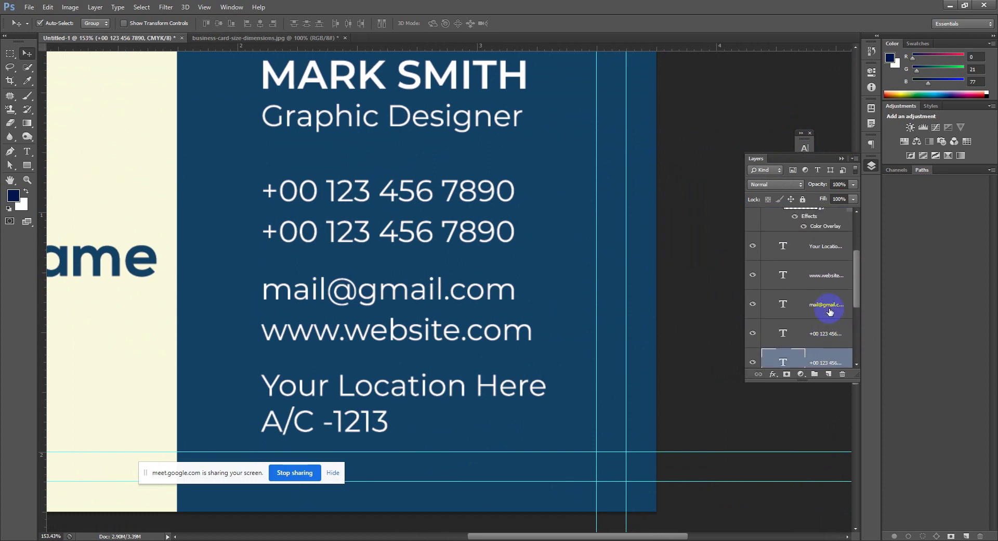
shift+click(829, 244)
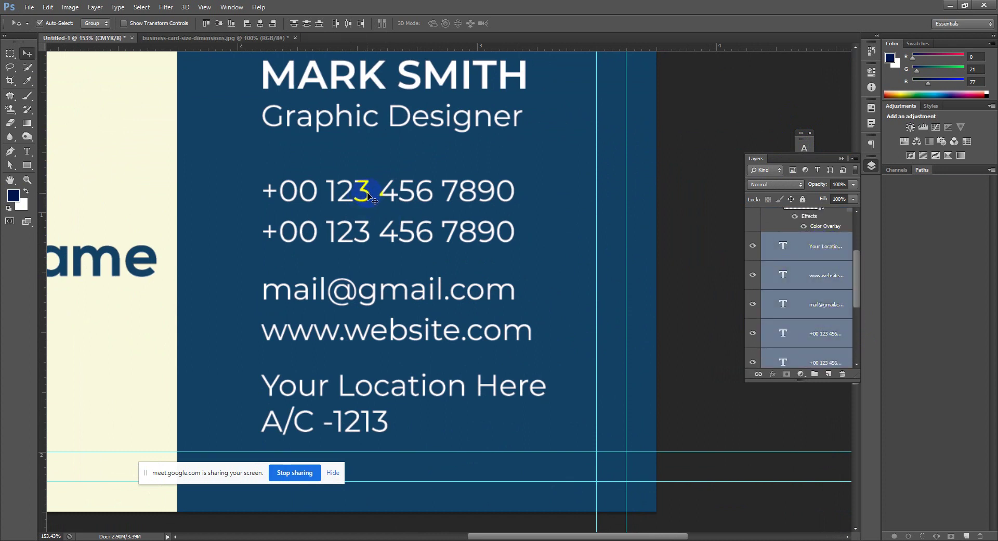
drag(368, 196, 407, 198)
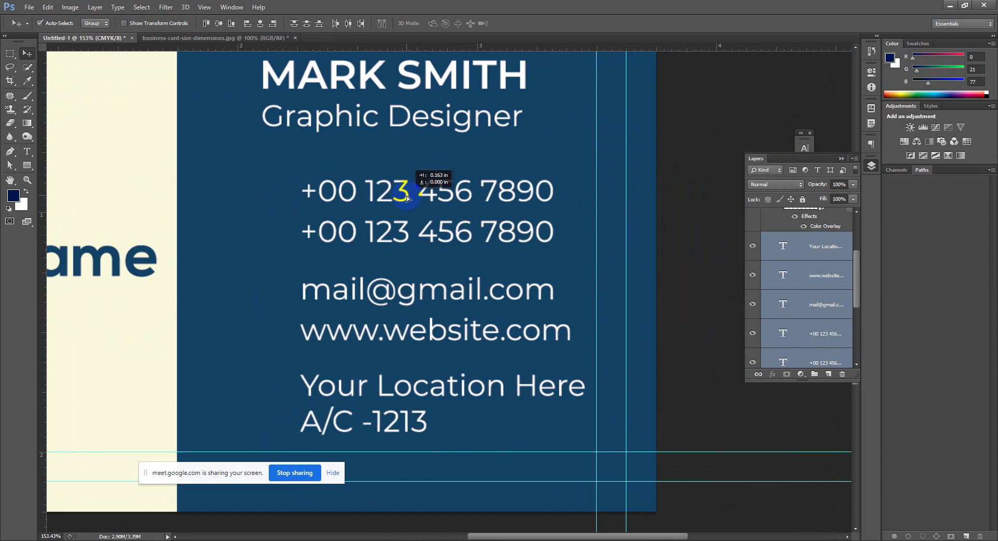
drag(407, 197, 406, 198)
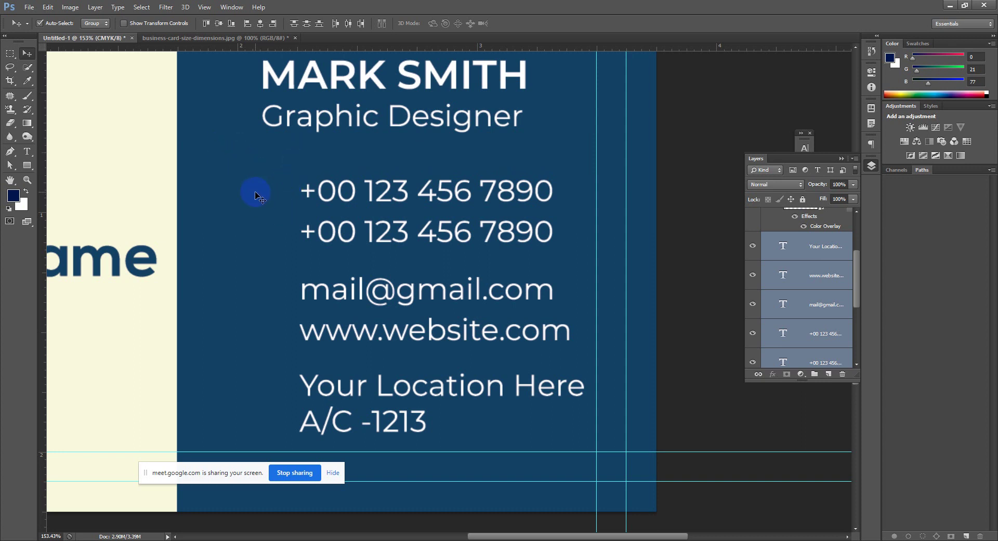
key(ctrl+z)
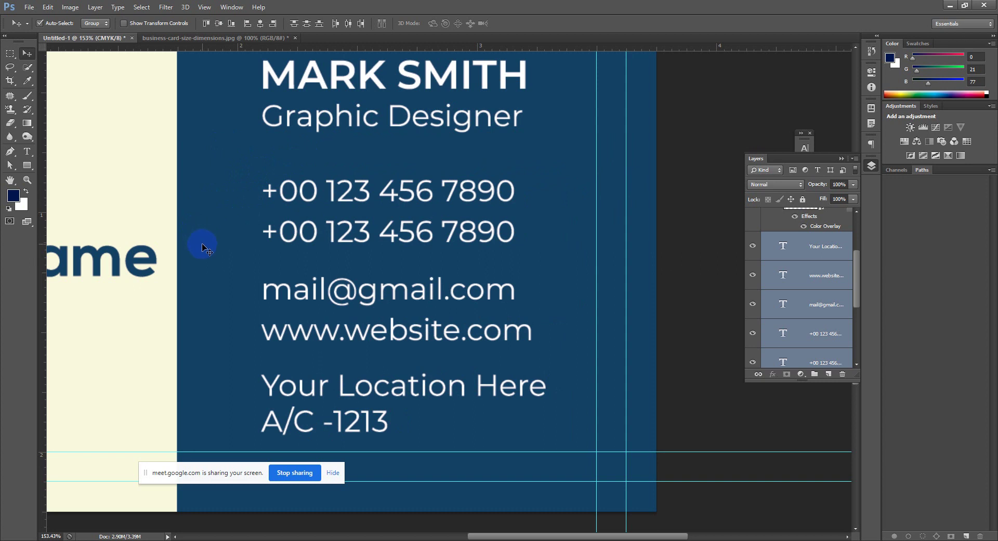
key(ctrl+z)
Step: Nudge the name and Graphic Designer title layers slightly left
click(291, 111)
shift+click(286, 73)
drag(289, 75, 276, 86)
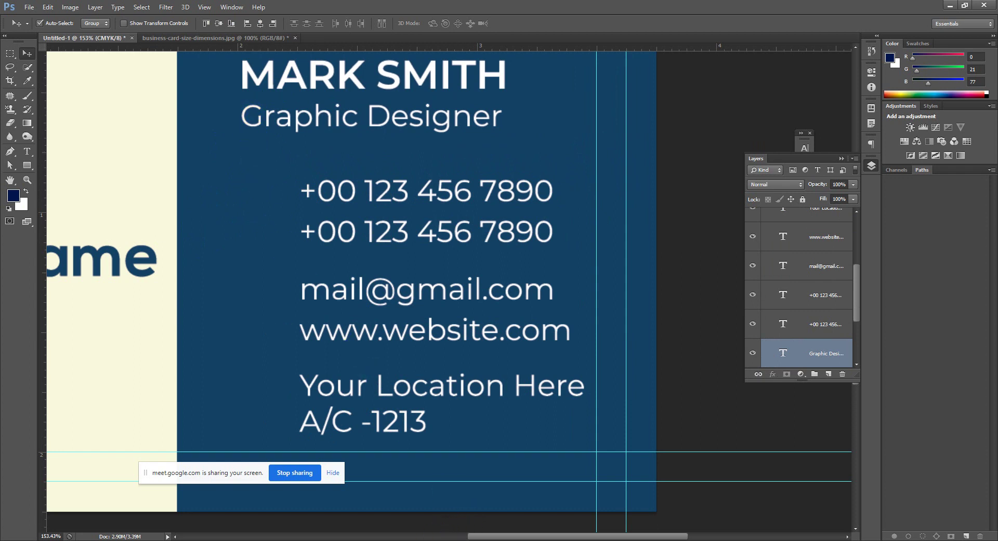
Step: Return to the Flaticon page and dismiss the sign-in prompt and icon detail view
click(359, 514)
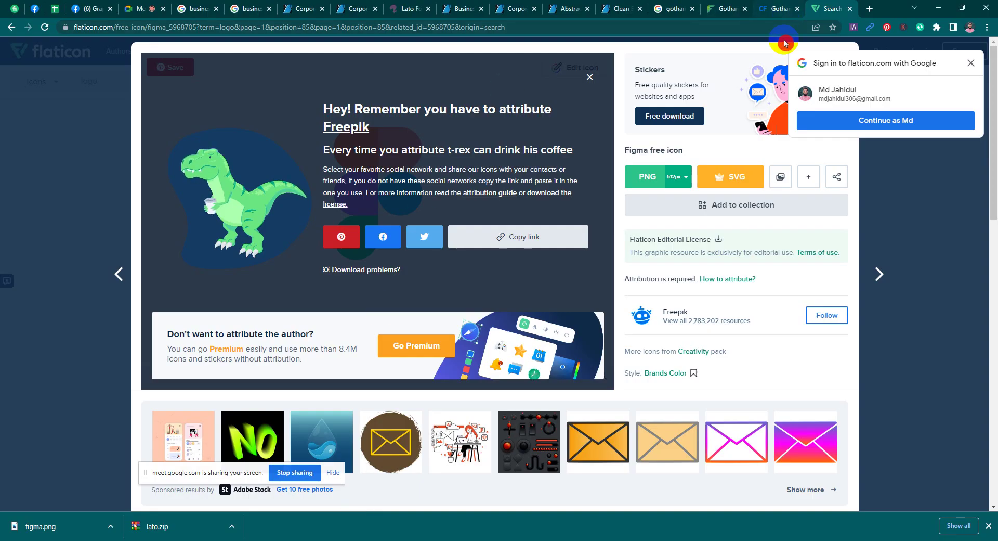
click(971, 63)
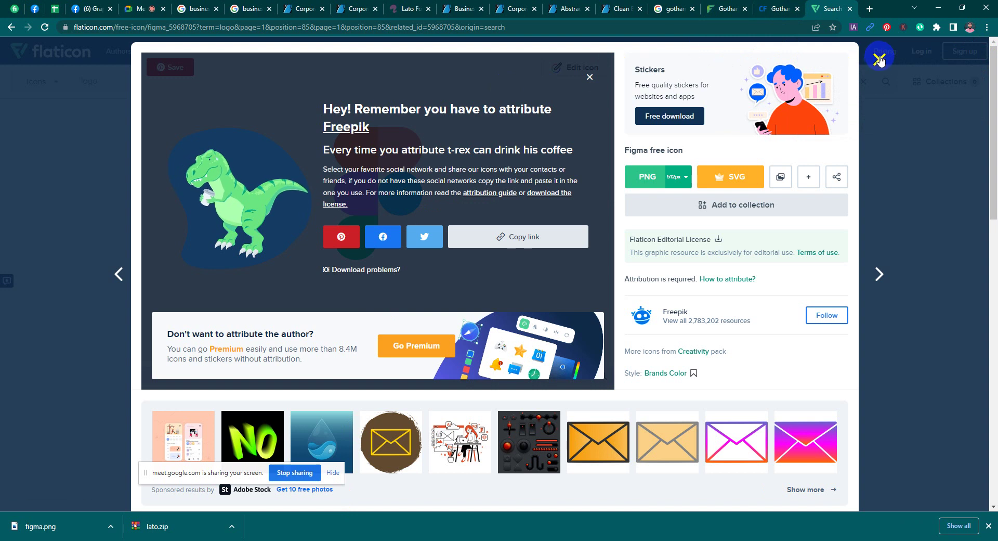
click(879, 59)
Step: Replace the 'logo' search with 'call' and close the blank popup to view phone icon results
drag(184, 82, 20, 83)
text(ca)
key(Return)
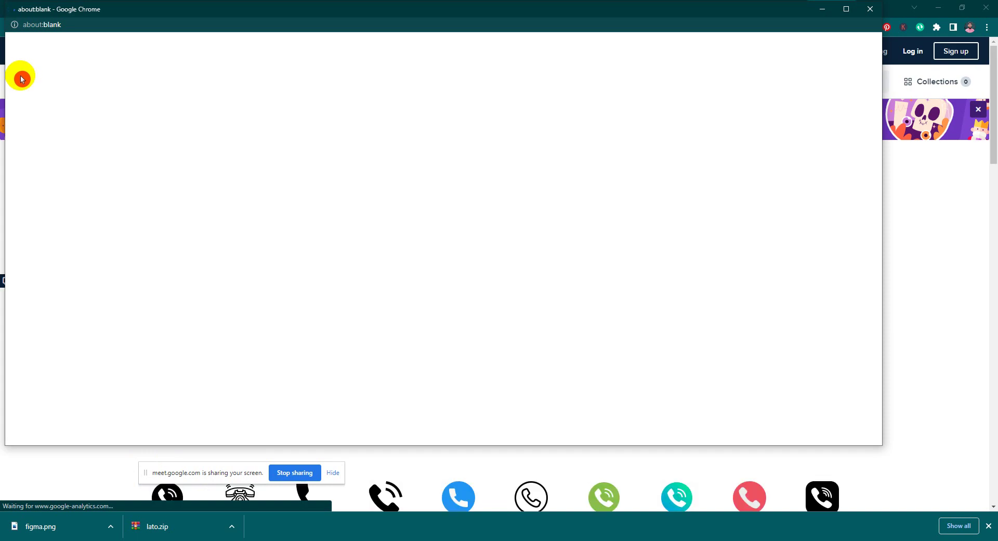
click(870, 9)
scroll(486, 260, down, 6)
scroll(801, 311, up, 2)
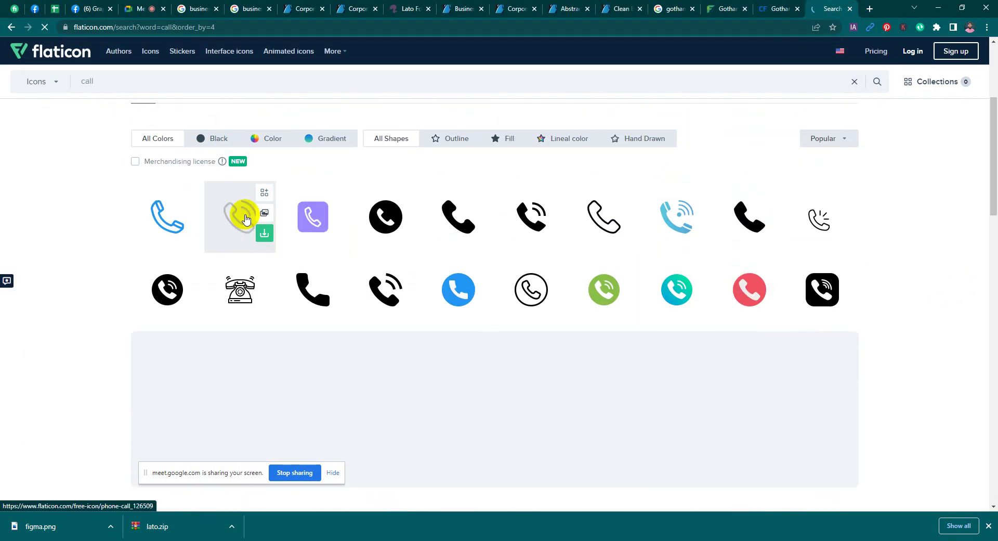
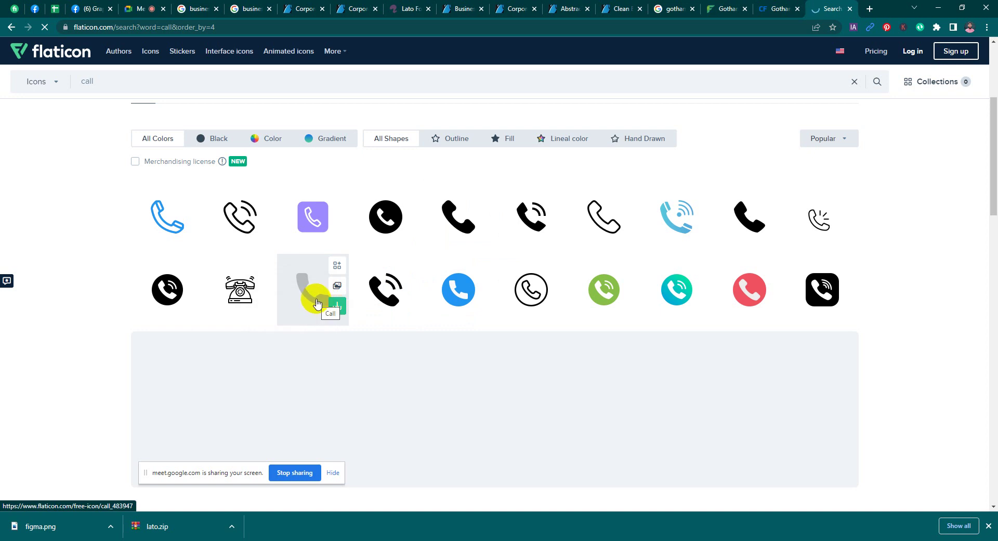
Step: Download the black phone icon from Flaticon as call.png
click(315, 300)
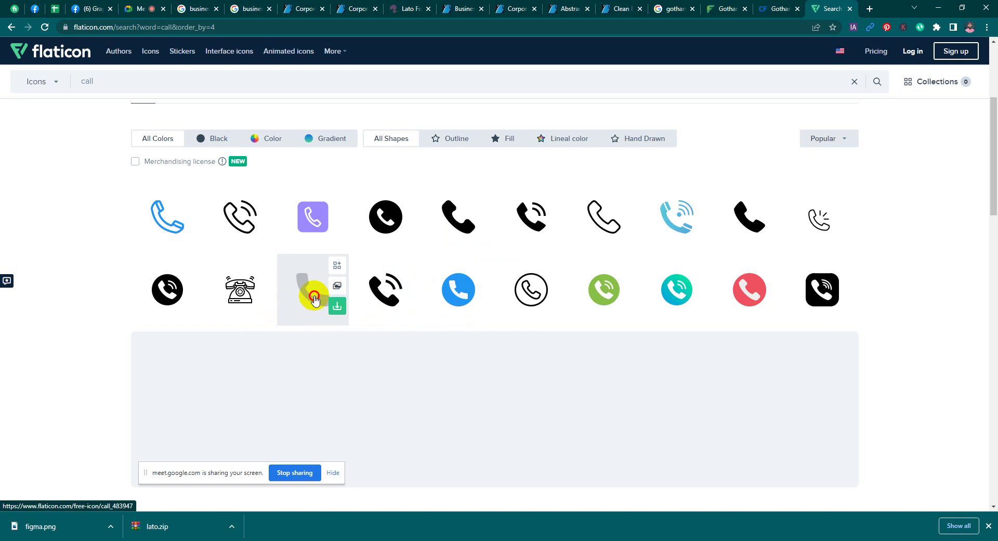
click(639, 185)
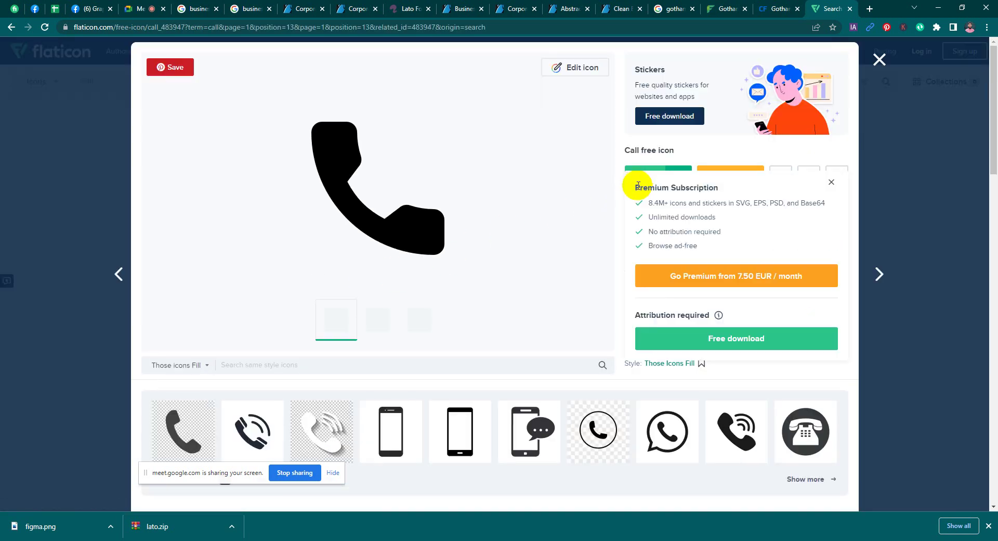
click(678, 335)
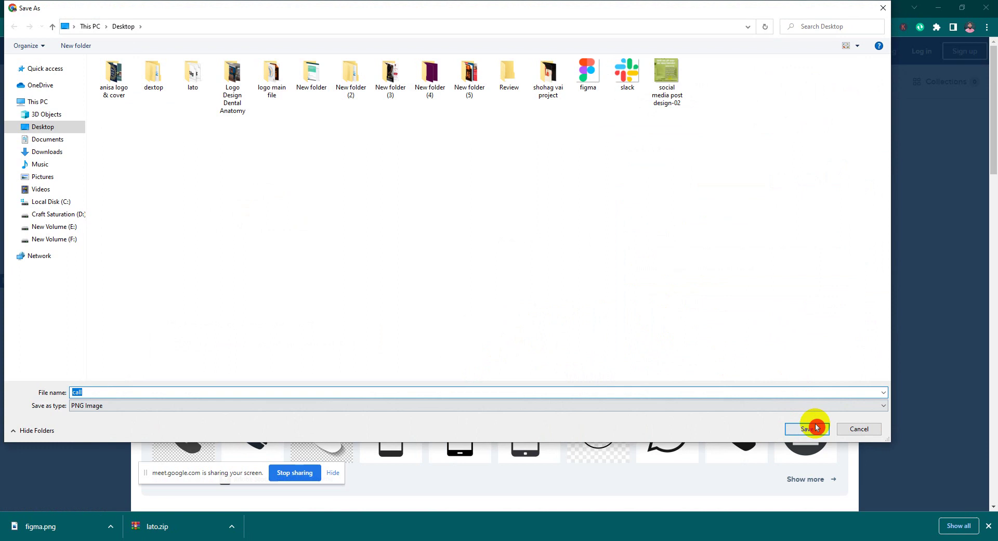
click(806, 427)
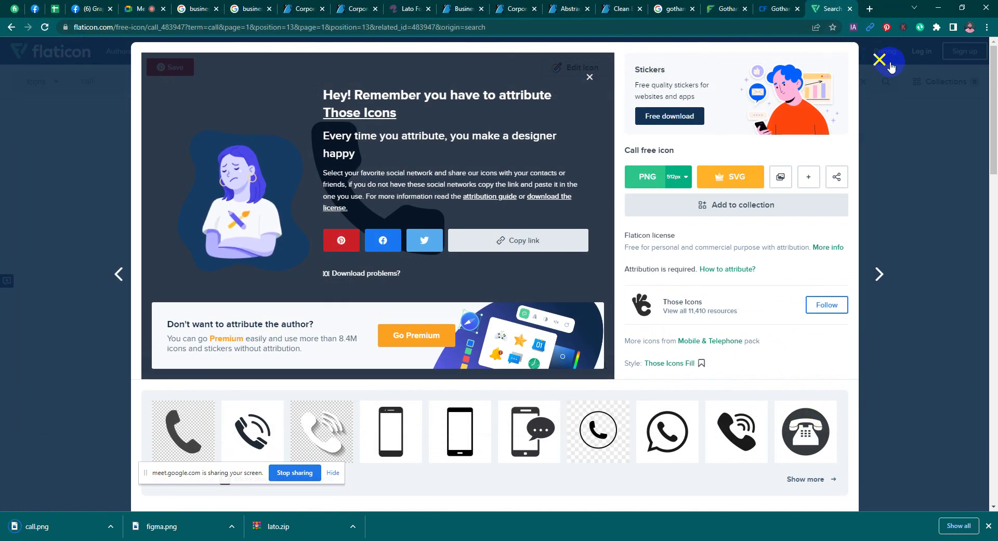
click(879, 65)
Step: Replace the Flaticon search term 'call' with 'mail' and browse the results
drag(150, 90, 40, 82)
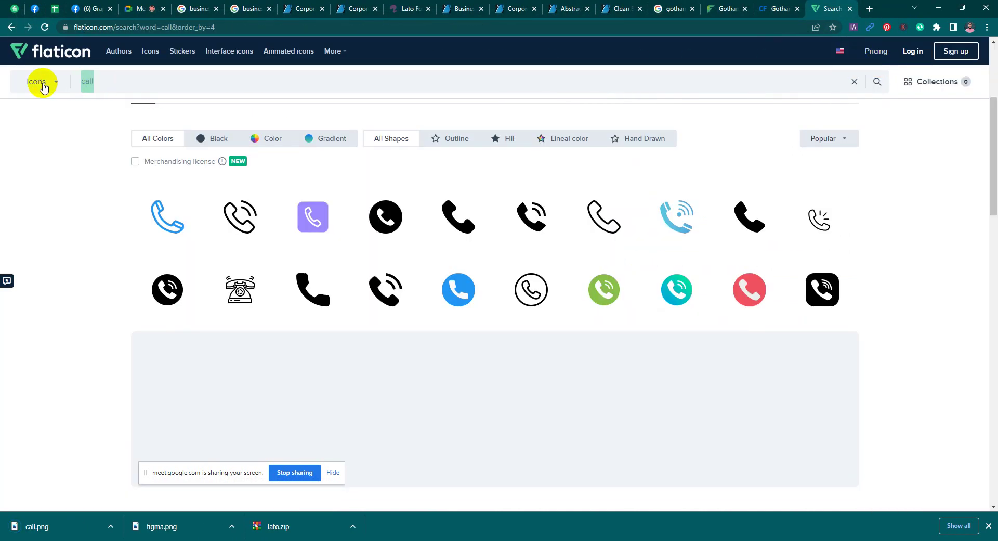
text(g)
key(BackSpace)
text(mai)
key(Return)
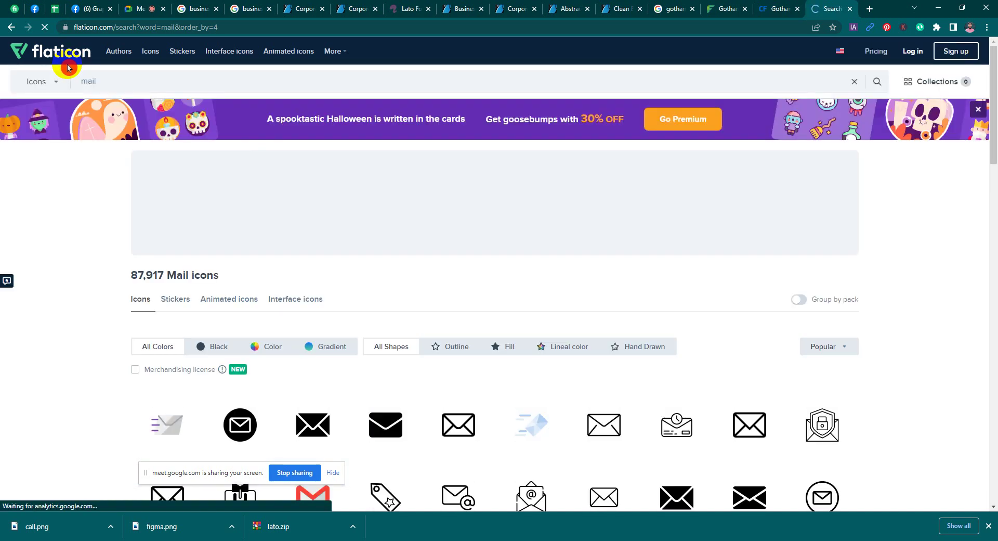
scroll(397, 263, down, 3)
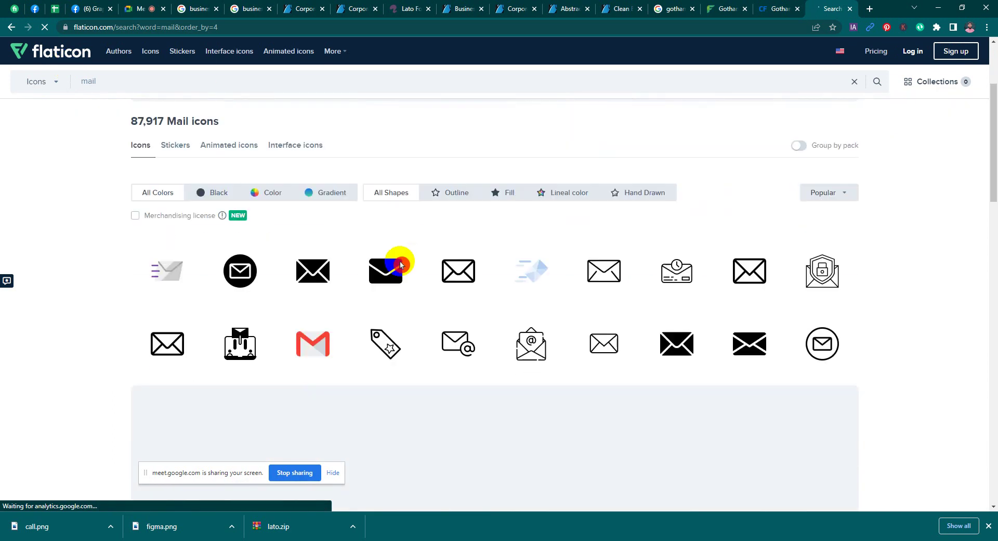
Step: Download the black envelope icon as a PNG saved as email.png
click(388, 268)
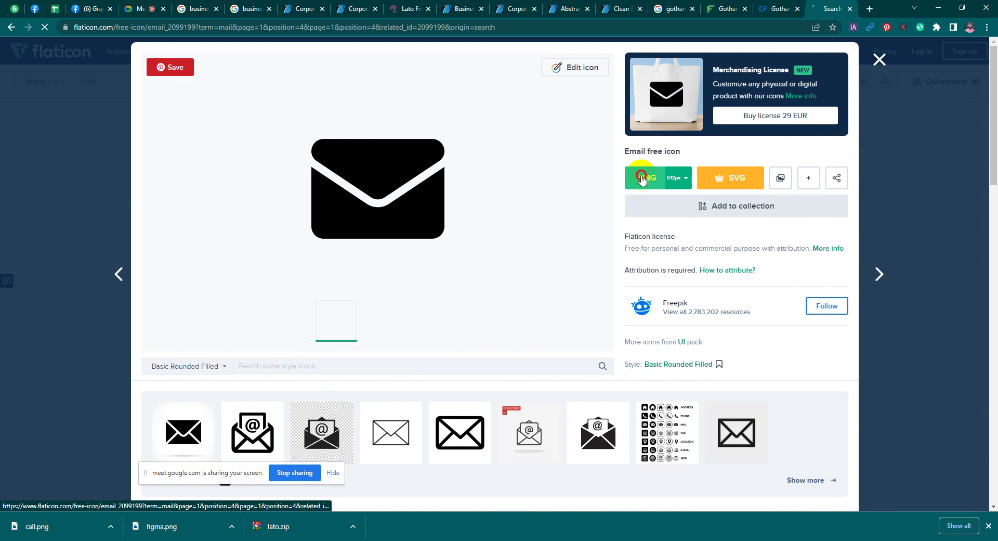
click(633, 178)
click(720, 341)
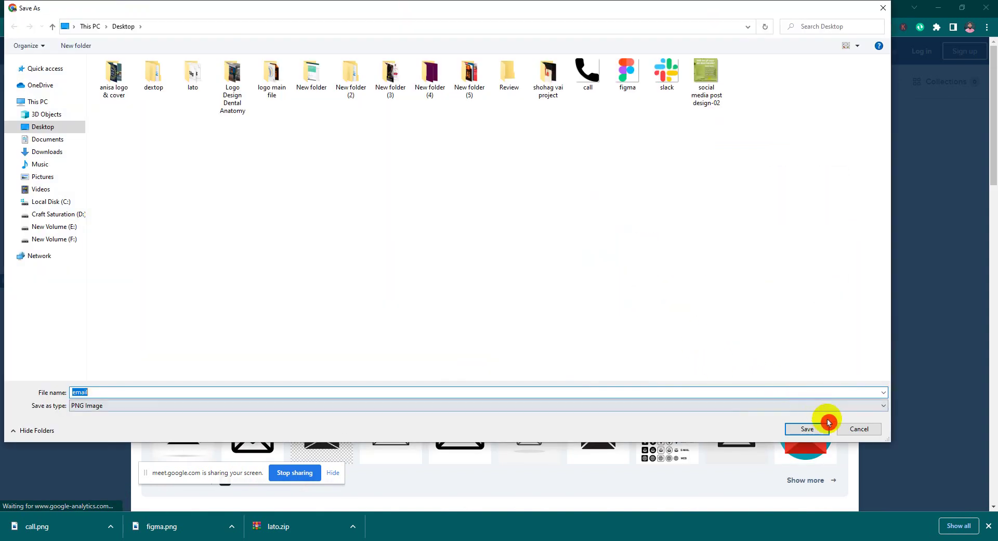
click(821, 425)
click(878, 58)
text(locat)
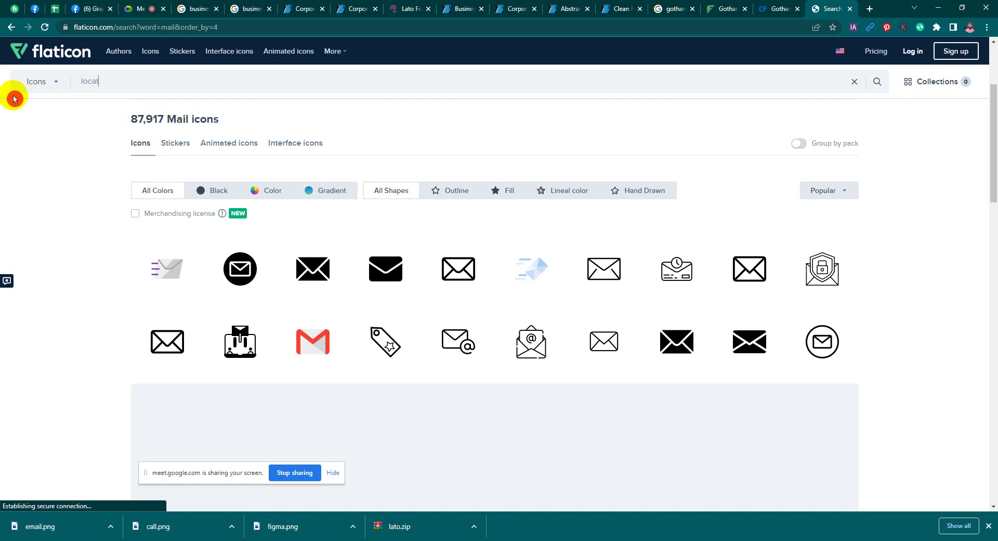
Step: Search Flaticon for 'location' and choose the black pin icon at PNG 512px
text(ion)
key(Return)
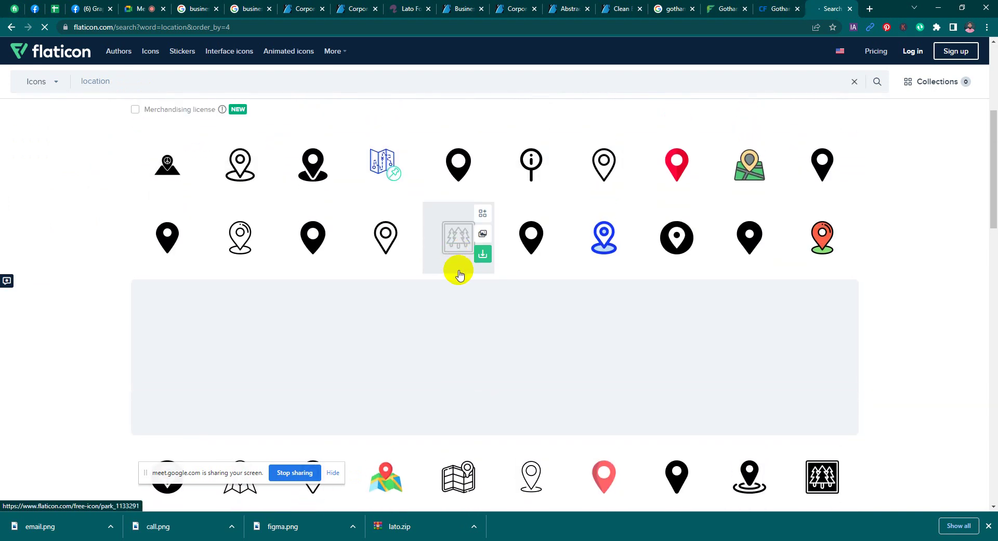
click(308, 241)
click(671, 177)
click(662, 224)
Step: Download the pin icon as pin.png and return to the Photoshop business card
click(645, 177)
click(707, 340)
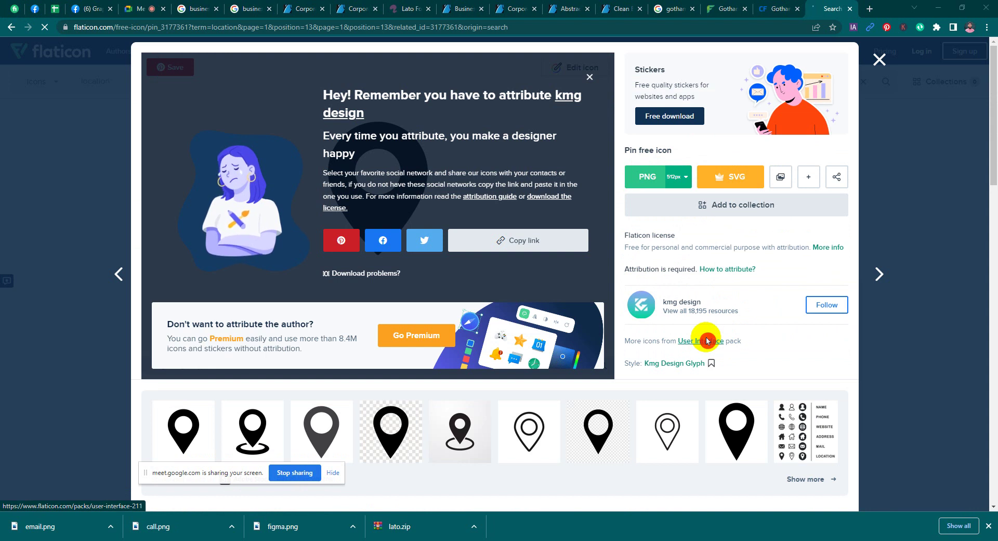
key(Return)
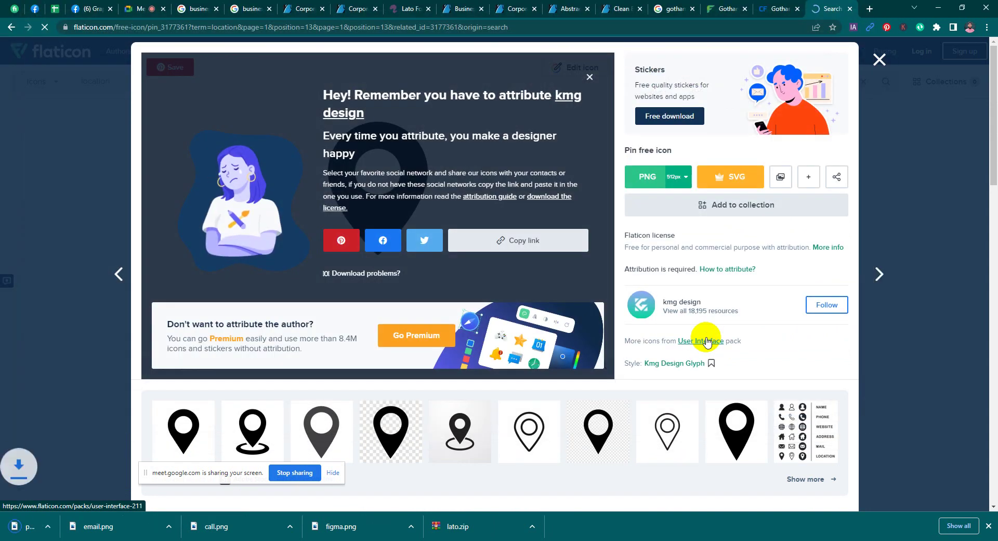
click(880, 60)
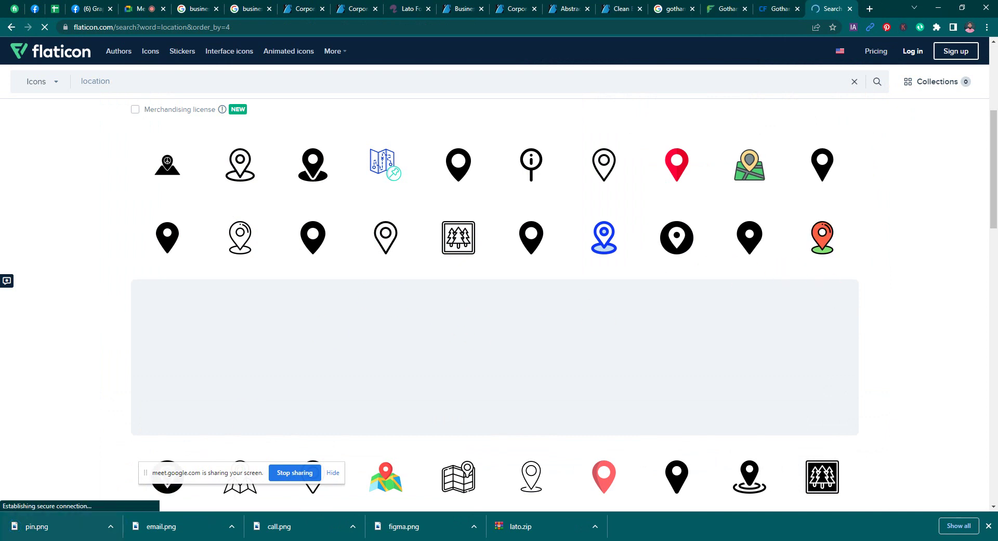
key(alt+Tab)
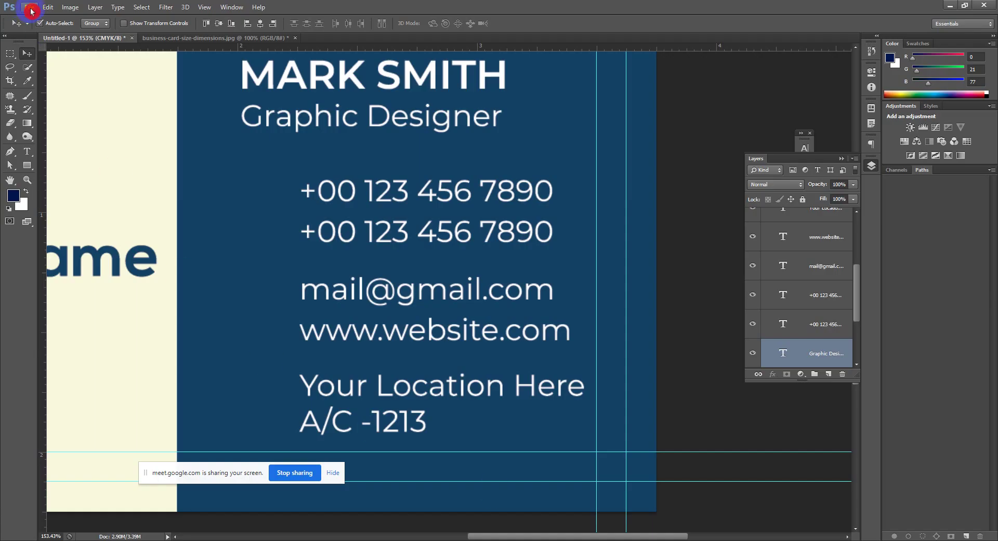
Step: Place call.png on the card and shrink it to a small icon beside MARK SMITH
click(30, 11)
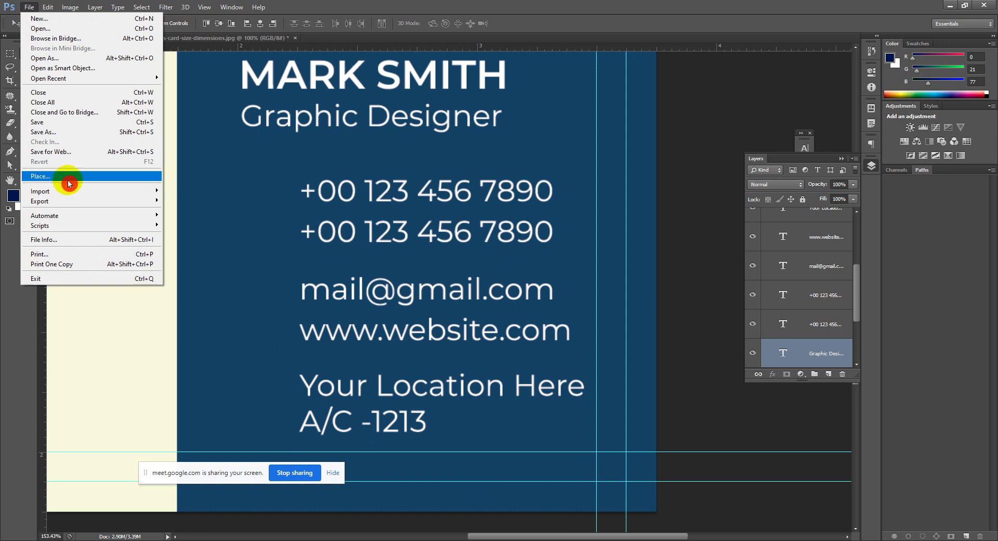
click(70, 183)
click(450, 162)
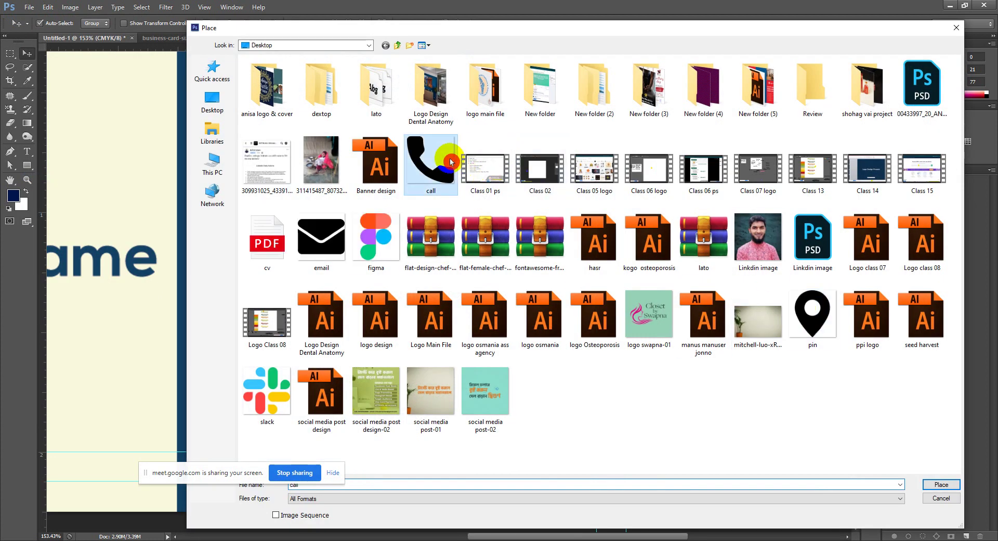
click(942, 485)
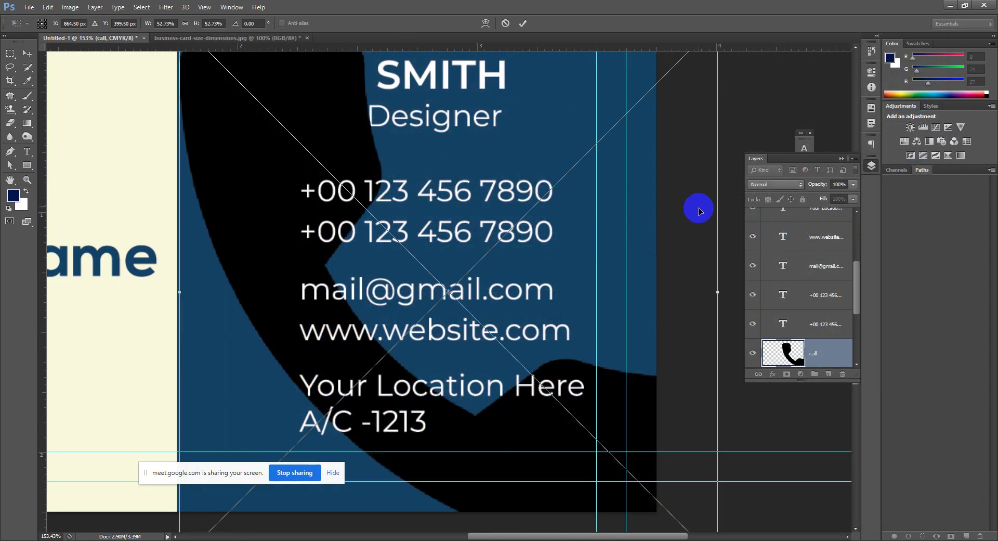
drag(716, 299, 638, 320)
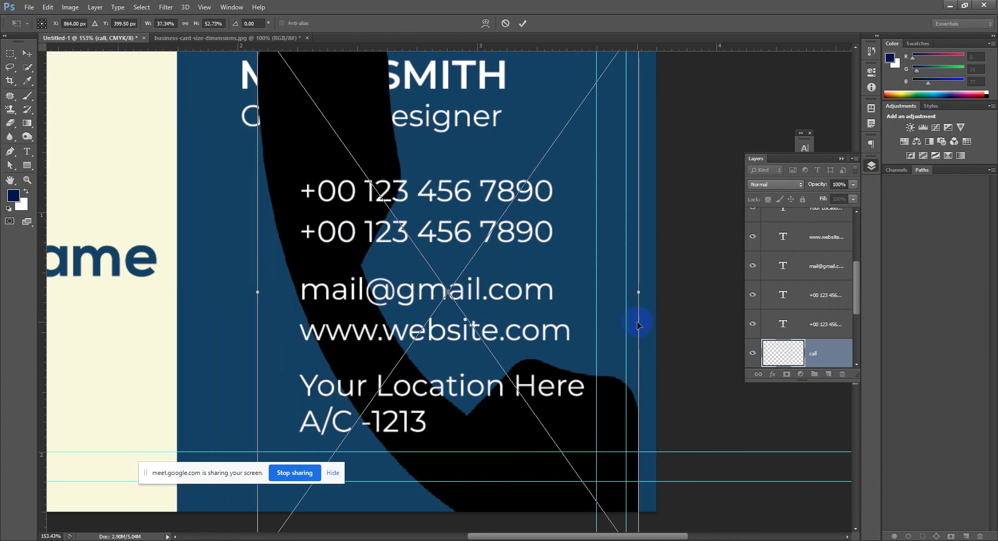
scroll(654, 196, down, 3)
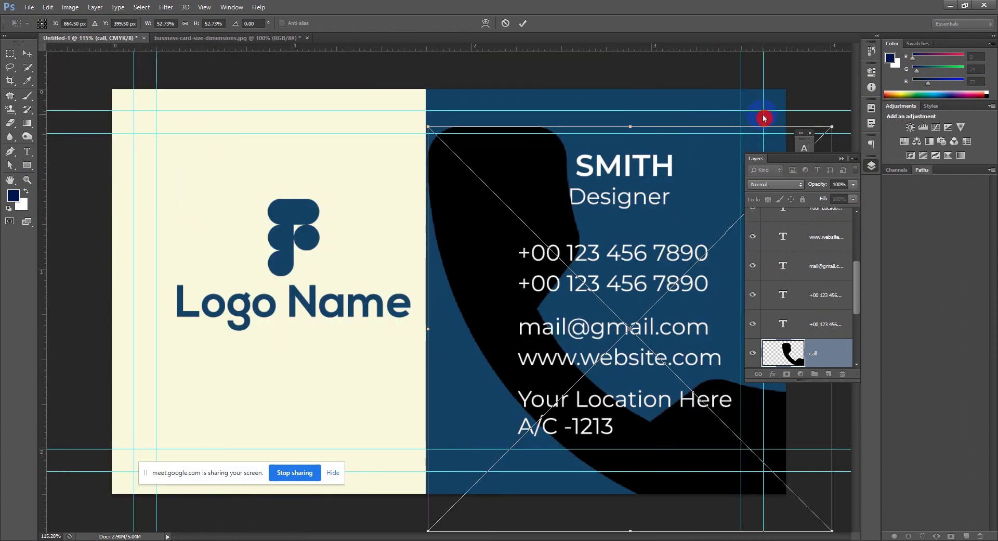
mouse_move(428, 128)
mouse_down()
mouse_move(588, 291)
mouse_move(453, 298)
mouse_move(447, 177)
mouse_up()
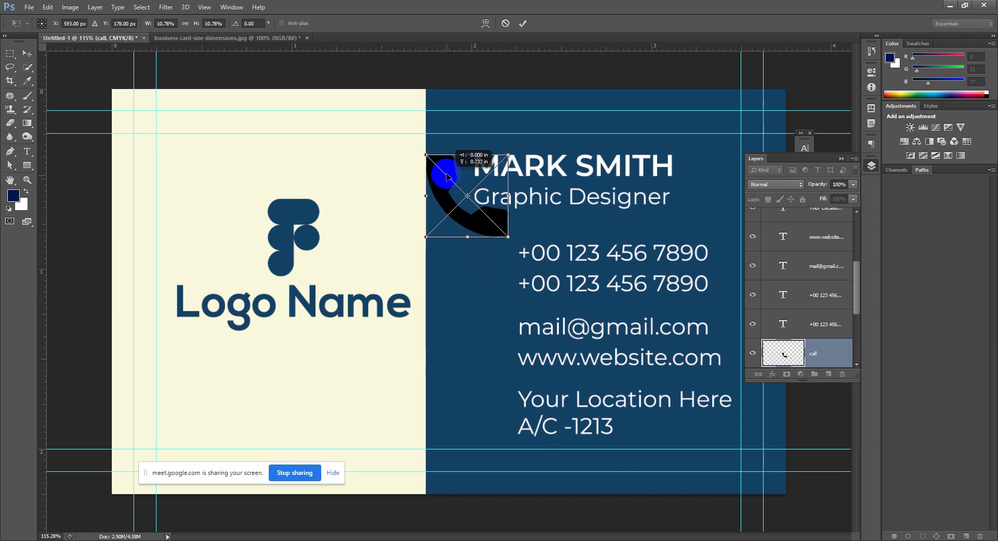
drag(508, 240, 470, 207)
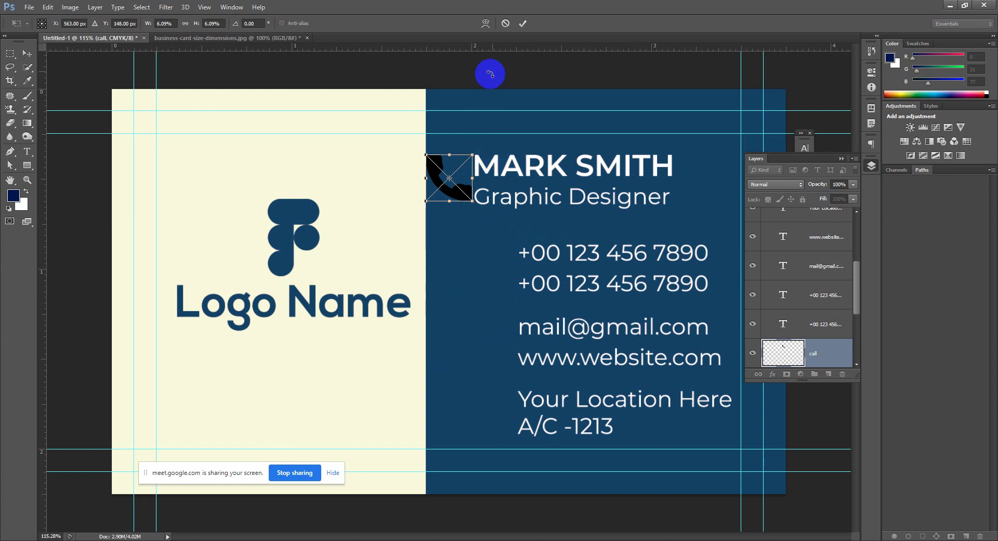
click(526, 24)
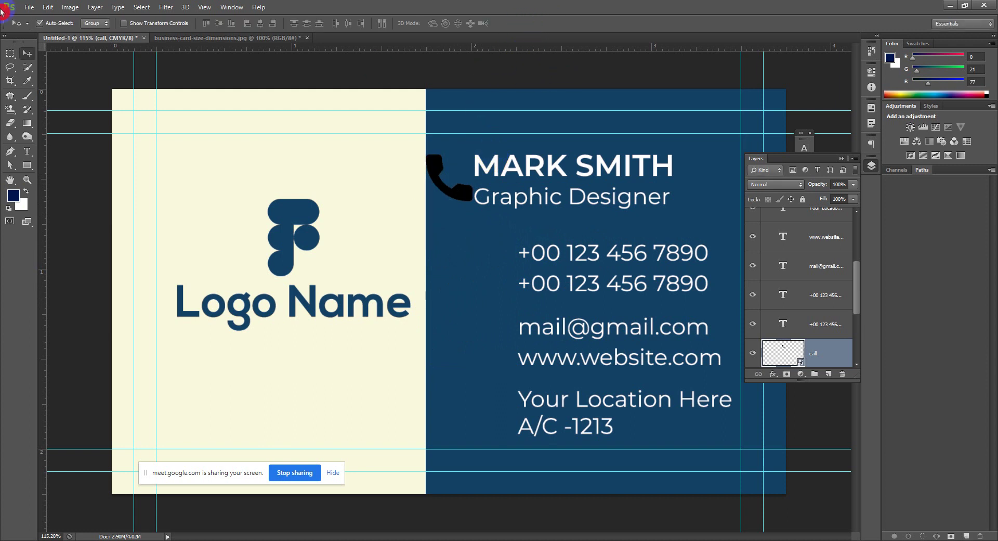
Step: Place pin.png, scale it to about 6% and move it beside MARK SMITH
click(27, 7)
click(94, 171)
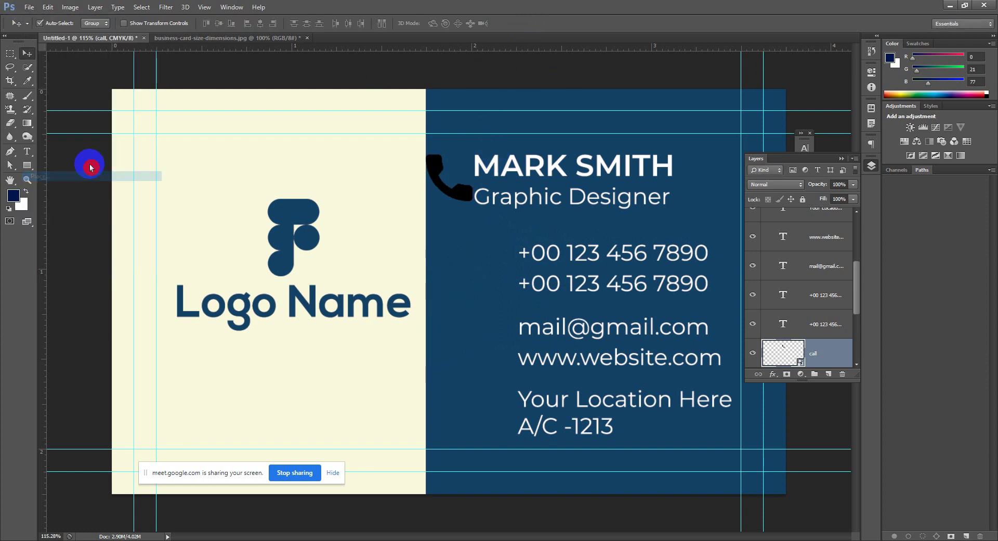
click(813, 312)
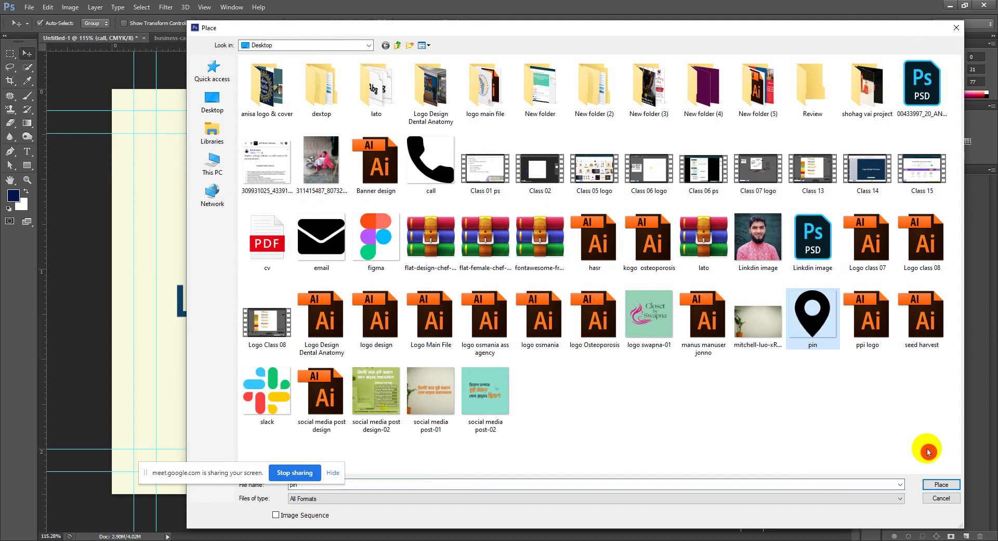
click(944, 483)
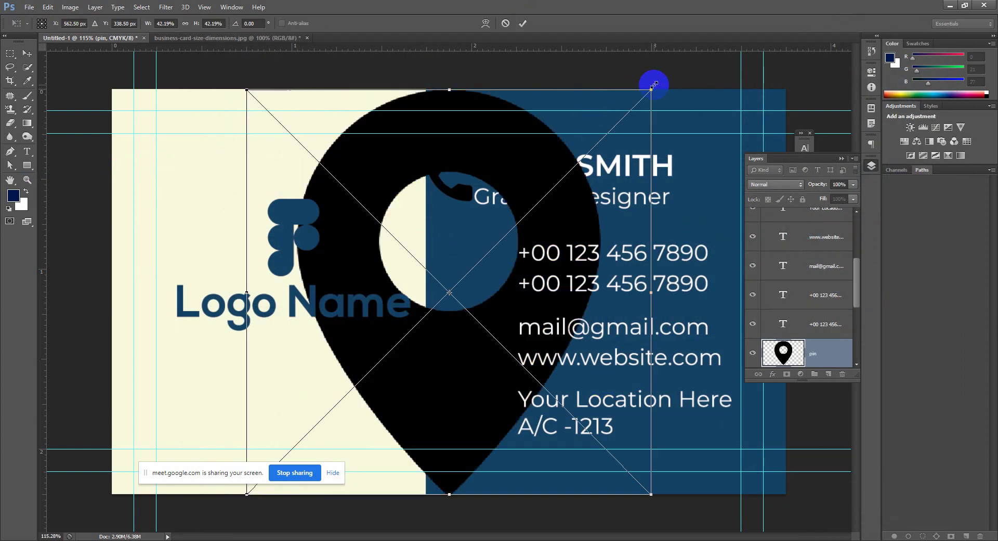
drag(653, 85, 444, 221)
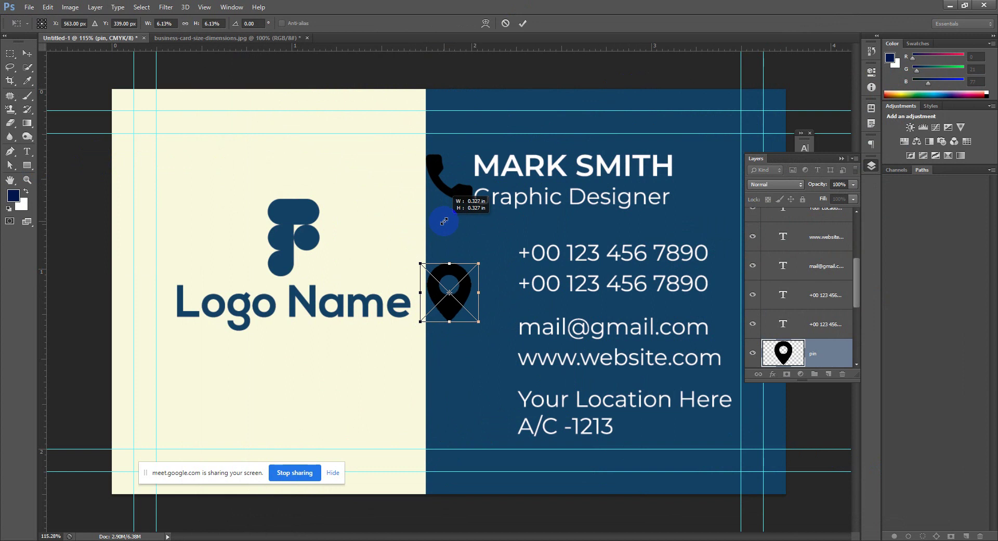
mouse_move(463, 286)
mouse_down()
mouse_move(464, 177)
mouse_move(476, 160)
mouse_up()
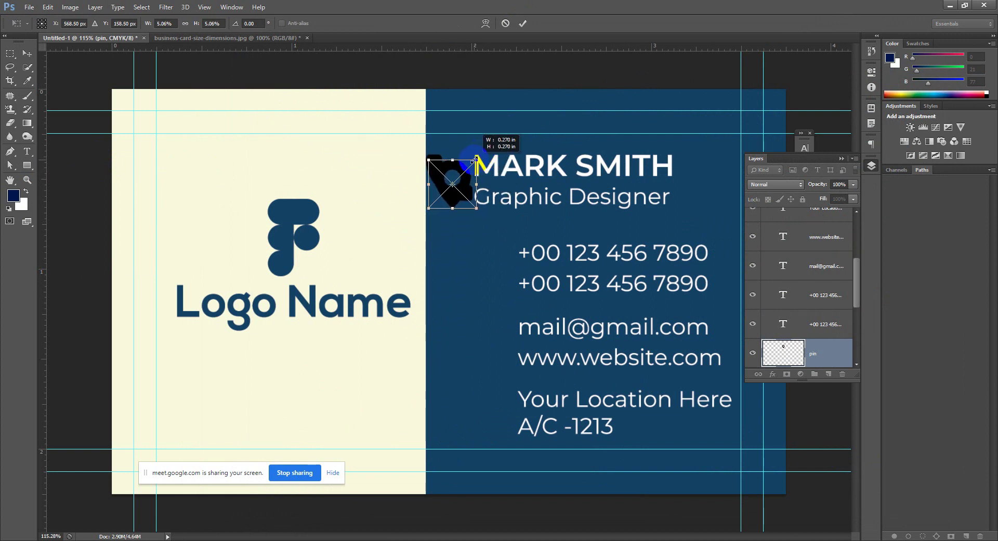
click(520, 25)
Step: Place the email icon and scale it down to about 5%
click(29, 7)
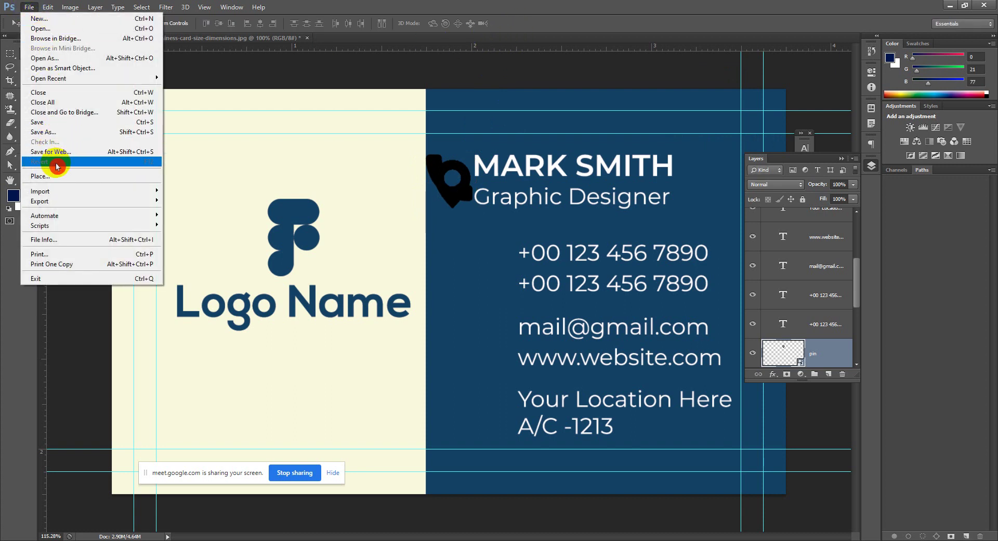
click(40, 176)
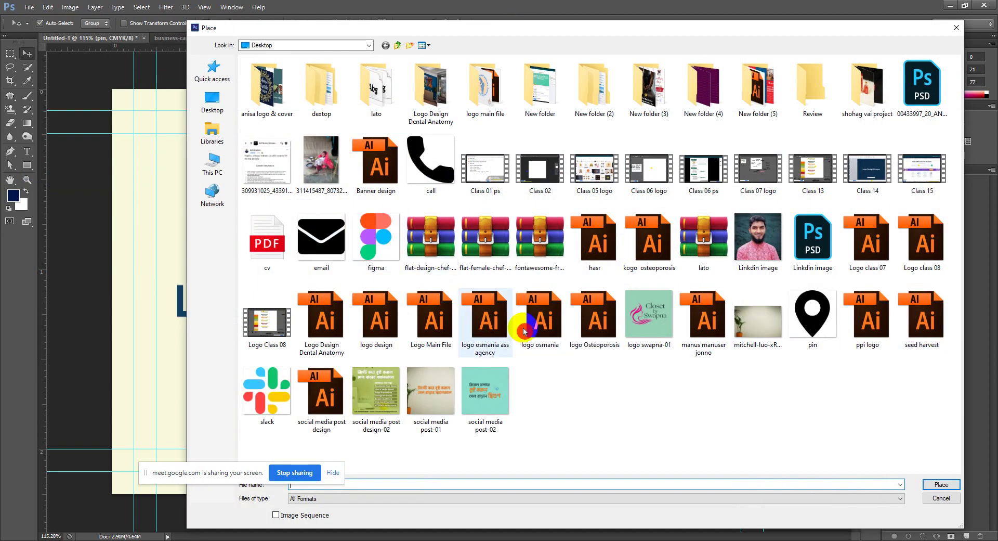
click(312, 252)
click(941, 485)
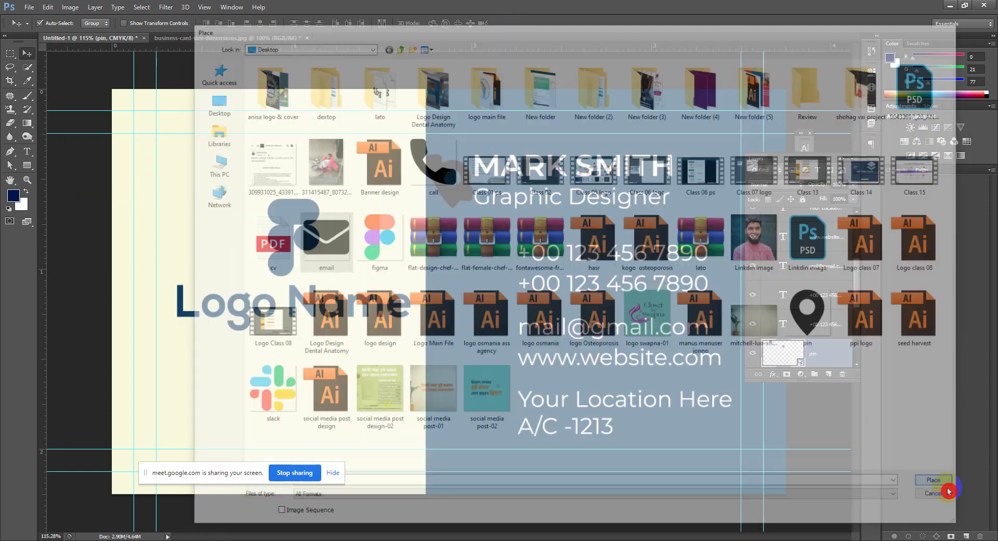
mouse_move(651, 89)
mouse_down()
mouse_move(457, 256)
mouse_move(470, 178)
mouse_up()
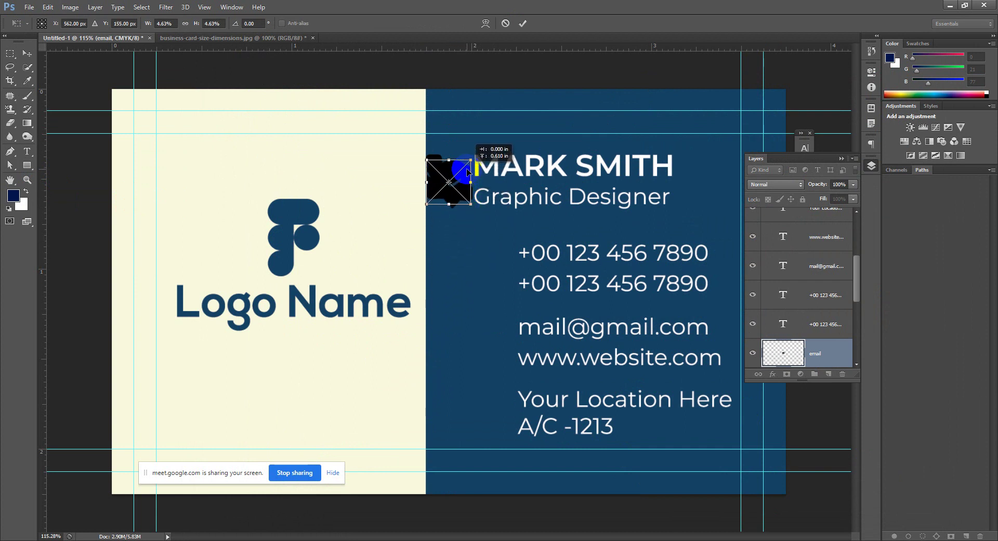
click(523, 23)
scroll(786, 307, down, 1)
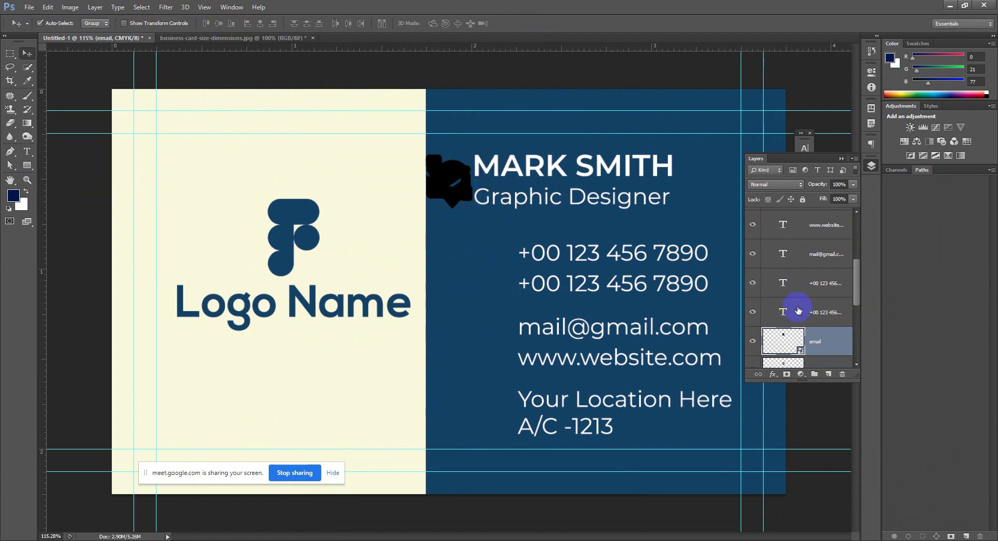
scroll(801, 311, down, 1)
Step: Scale the email, pin and call icons together to about half size
shift+click(826, 364)
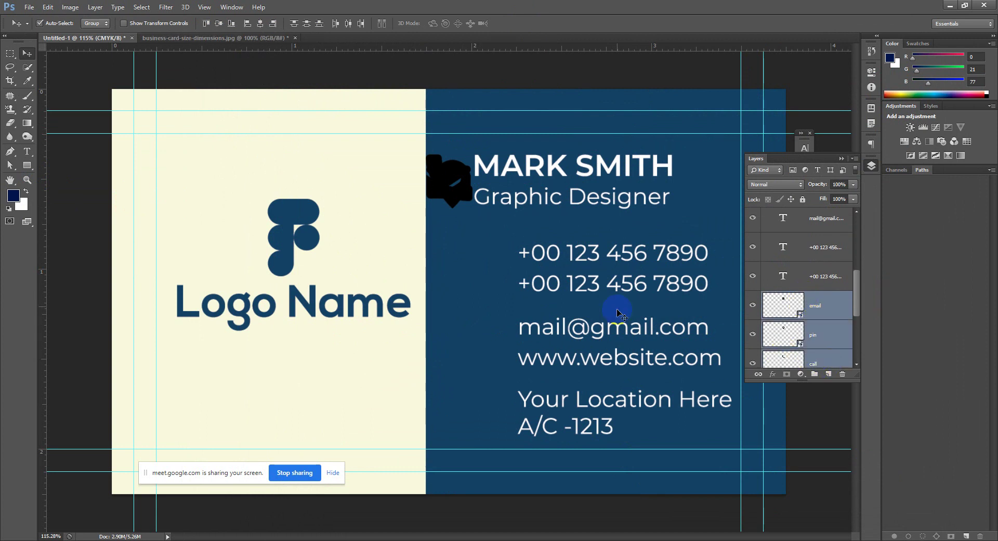
key(ctrl+t)
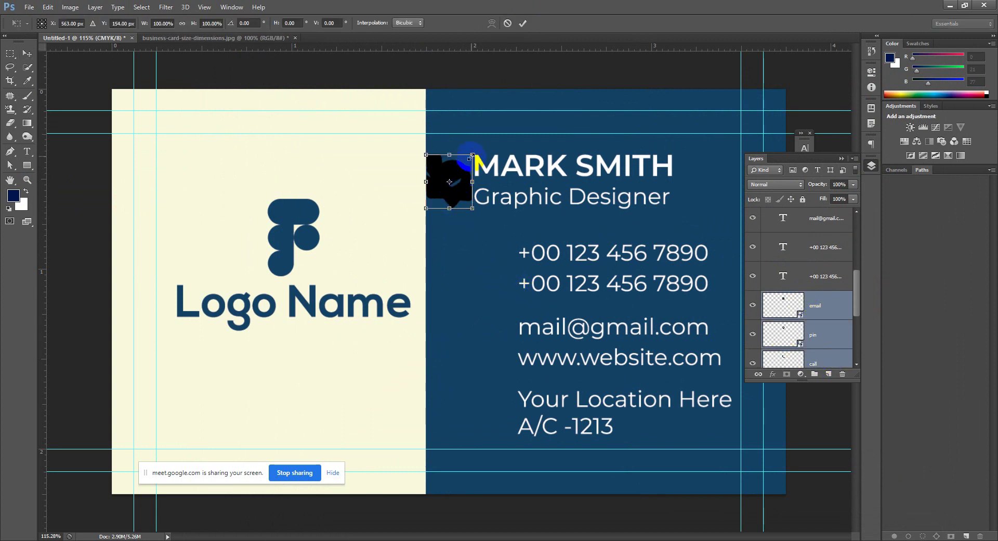
drag(467, 161, 464, 166)
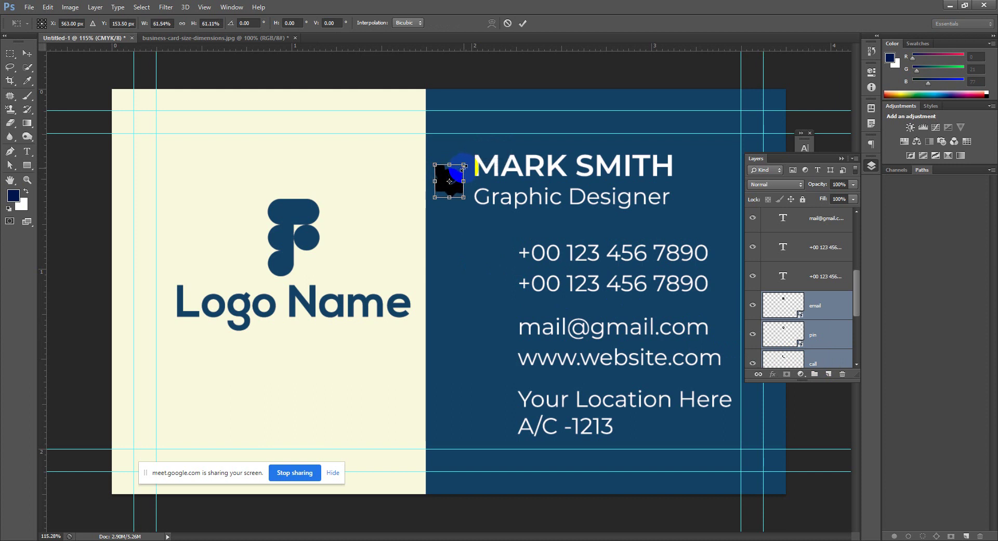
click(524, 24)
Step: Move an icon beside the first phone number and enlarge it slightly
mouse_move(452, 183)
mouse_down()
mouse_move(513, 266)
mouse_move(492, 268)
mouse_up()
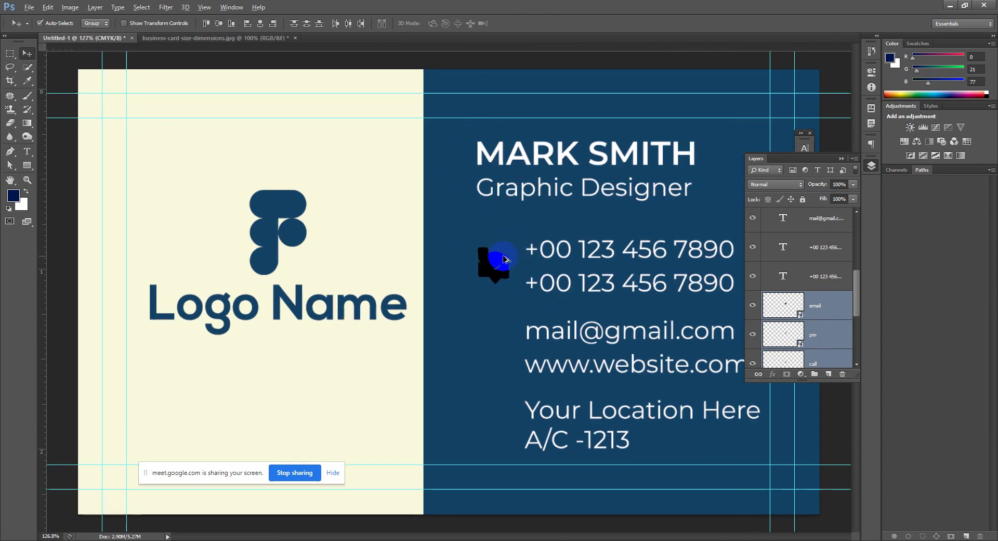
scroll(492, 267, up, 5)
drag(544, 340, 491, 315)
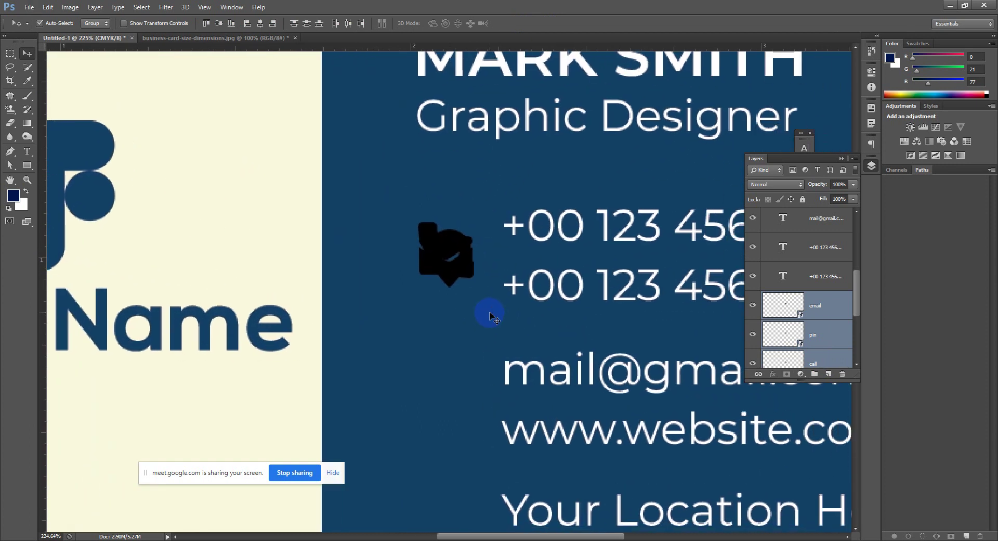
key(ctrl+t)
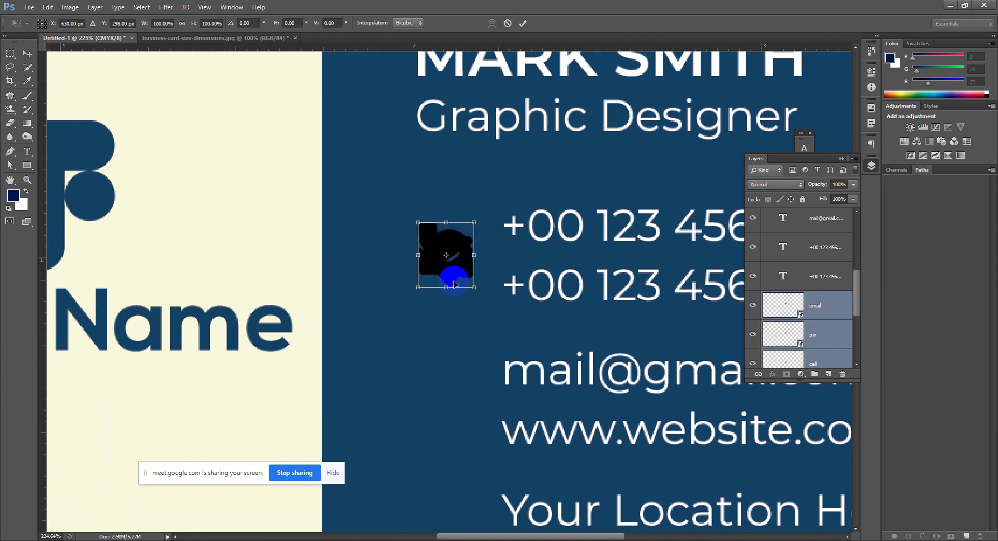
mouse_move(472, 222)
mouse_down()
mouse_move(485, 211)
mouse_move(477, 219)
mouse_up()
click(521, 24)
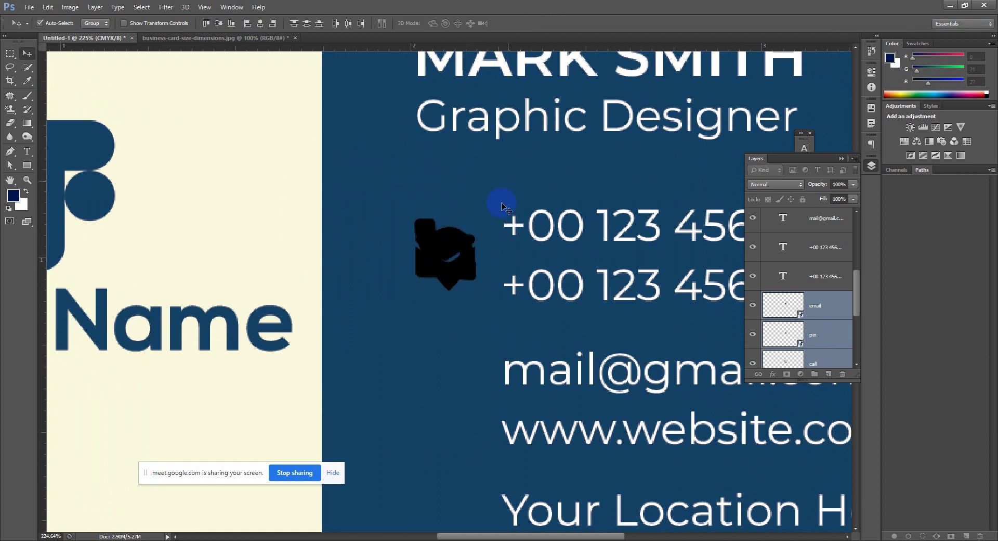
Step: Position the pin beside 'Your Location Here' and the phone beside the phone numbers
drag(441, 278, 436, 446)
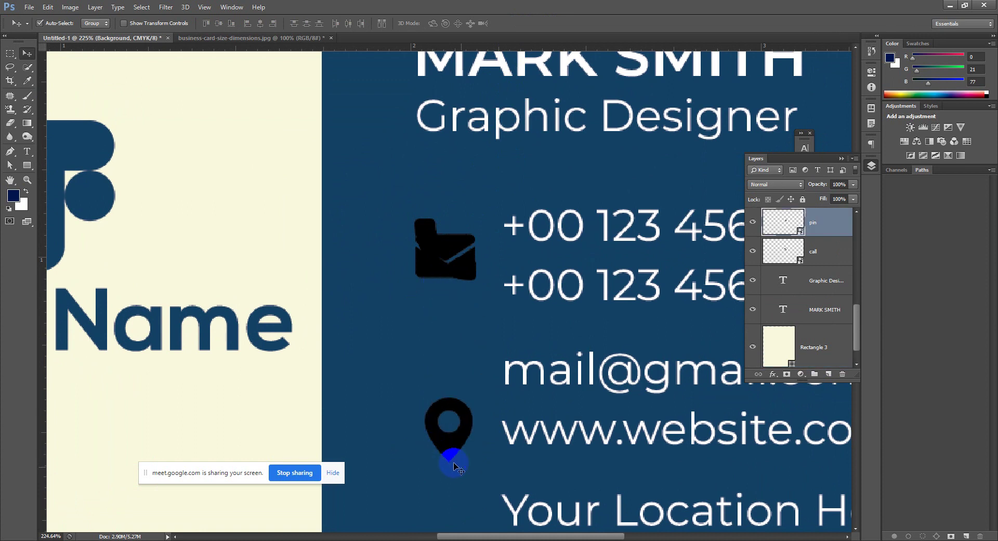
scroll(489, 290, down, 3)
drag(458, 304, 453, 411)
scroll(458, 413, up, 1)
scroll(475, 419, up, 3)
mouse_move(455, 233)
mouse_down()
mouse_move(464, 369)
mouse_move(470, 365)
mouse_up()
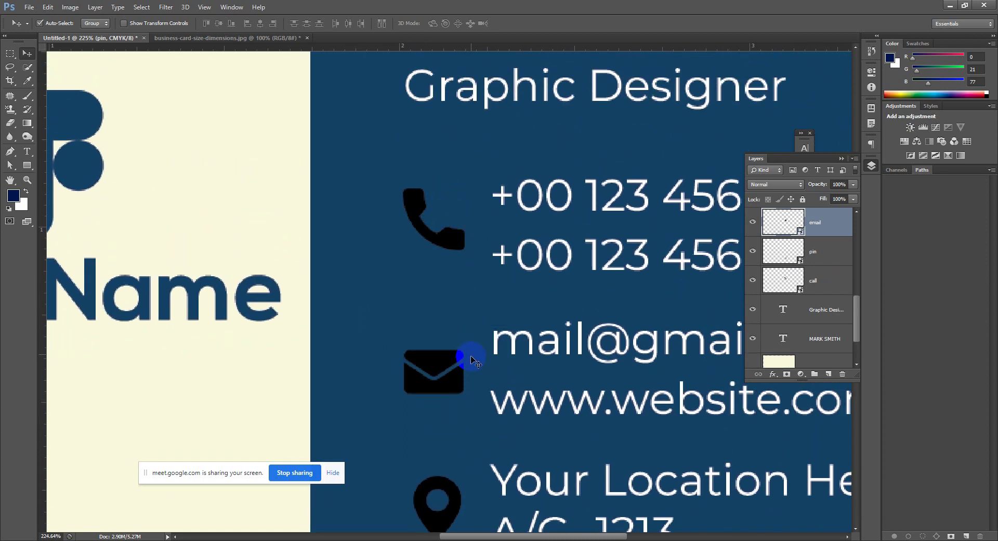
drag(446, 239, 452, 251)
scroll(490, 289, down, 2)
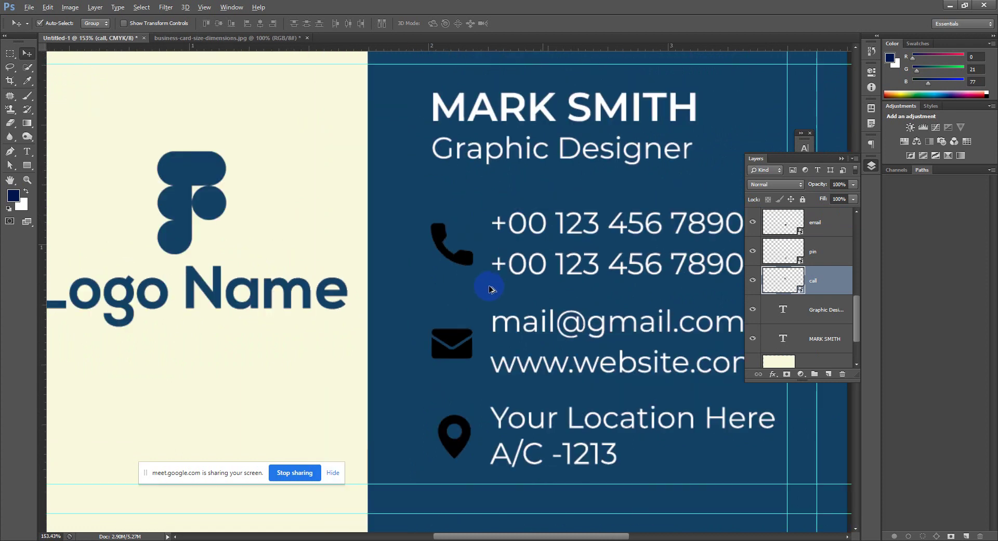
scroll(489, 301, down, 1)
click(496, 352)
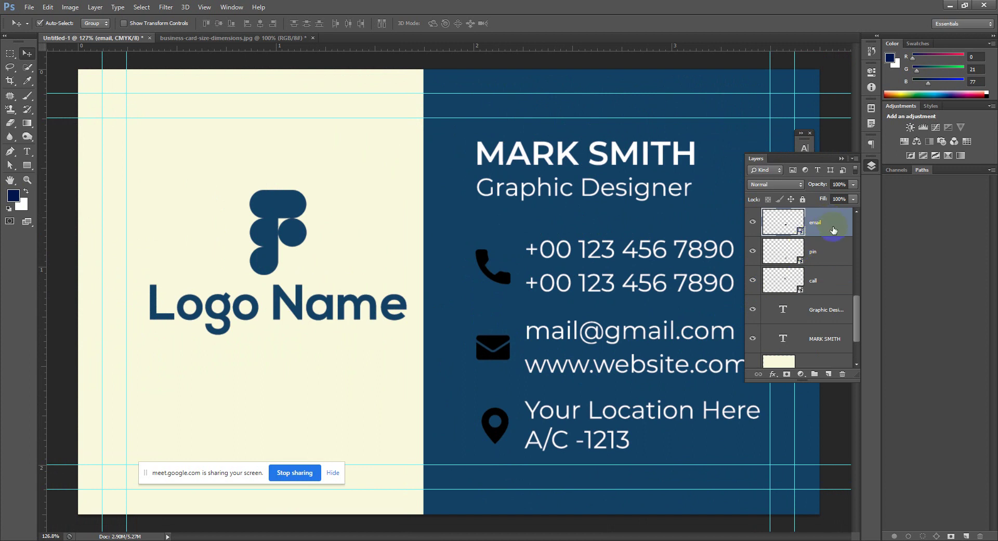
Step: Give the email icon layer a white Color Overlay layer style
double_click(834, 229)
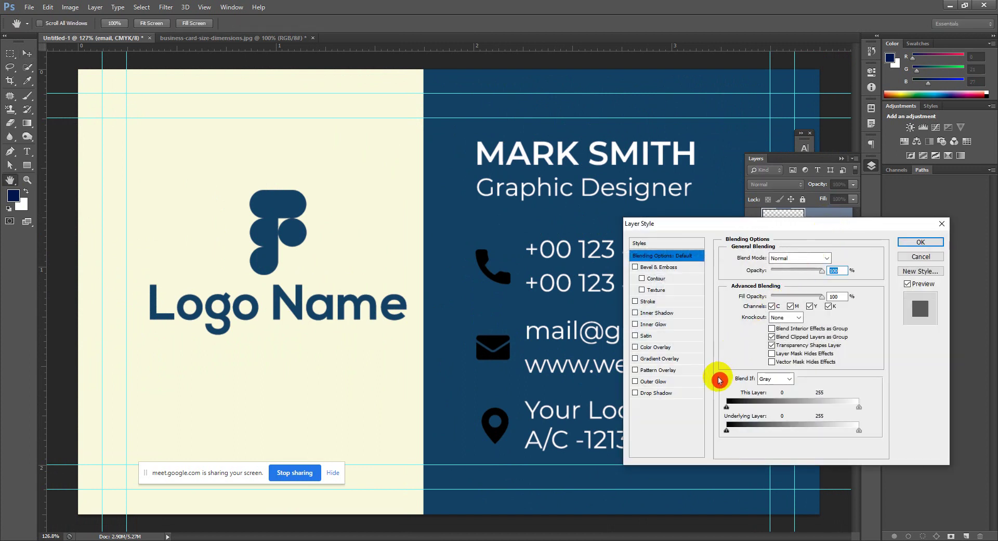
click(668, 347)
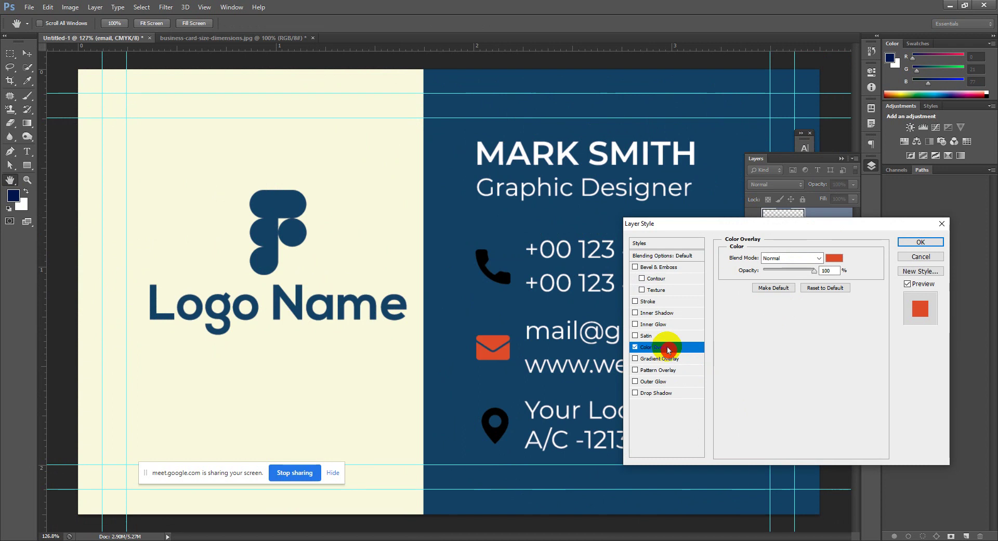
click(837, 260)
drag(612, 289, 530, 167)
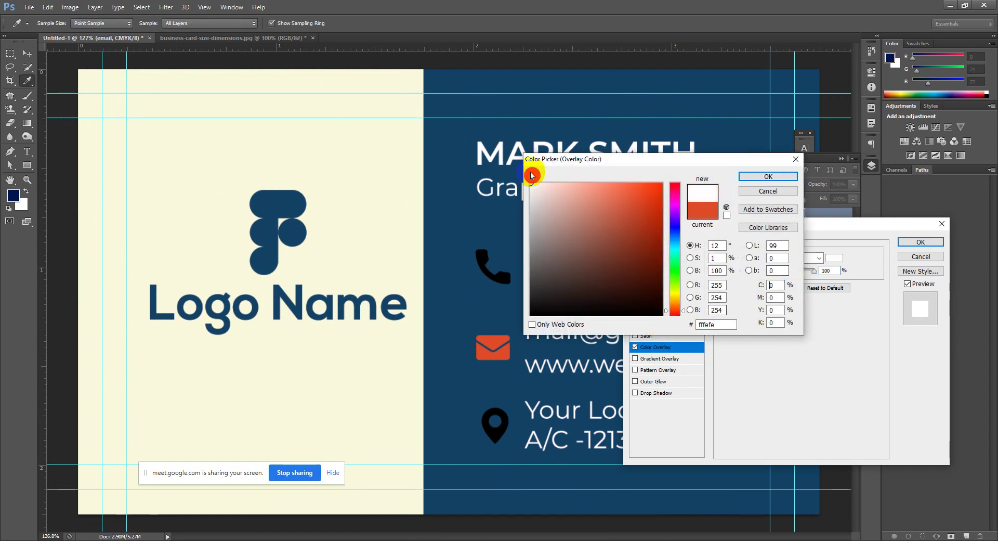
click(768, 176)
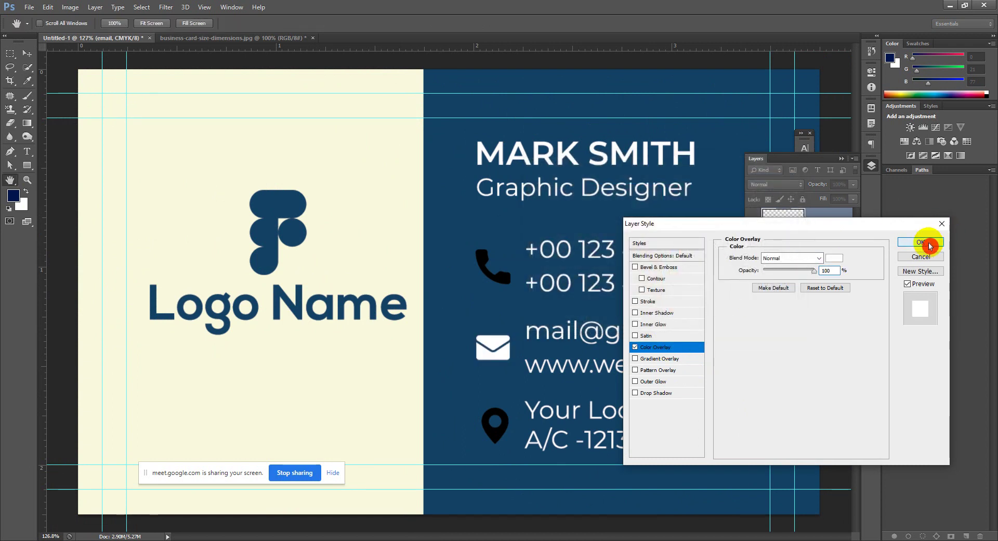
click(920, 242)
Step: Copy the email layer's white overlay style and paste it onto the pin and call layers
right_click(832, 226)
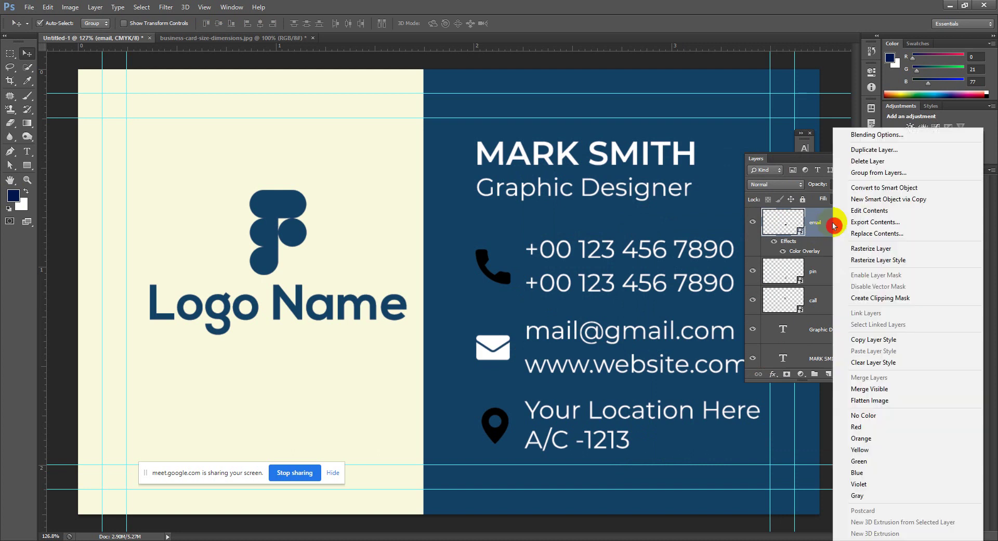
click(882, 344)
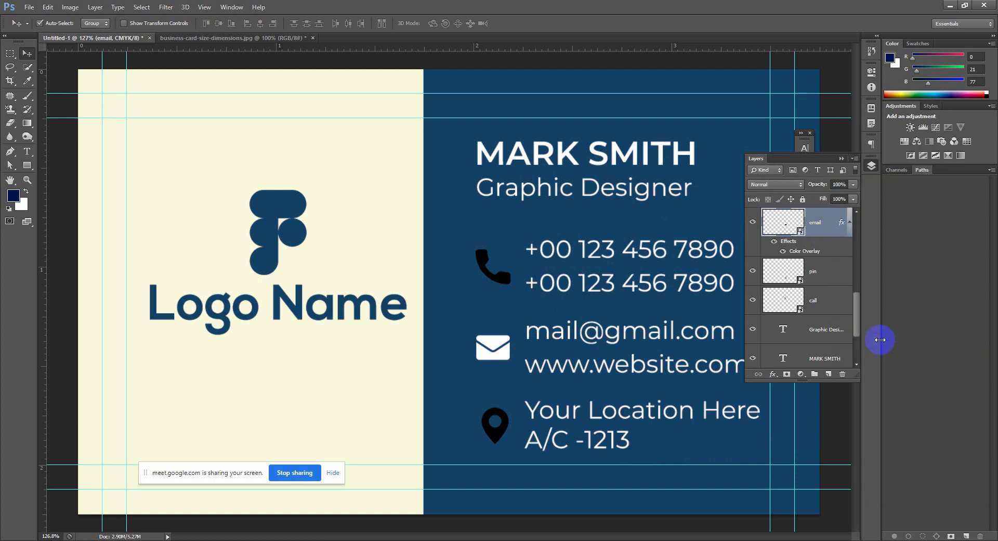
right_click(827, 276)
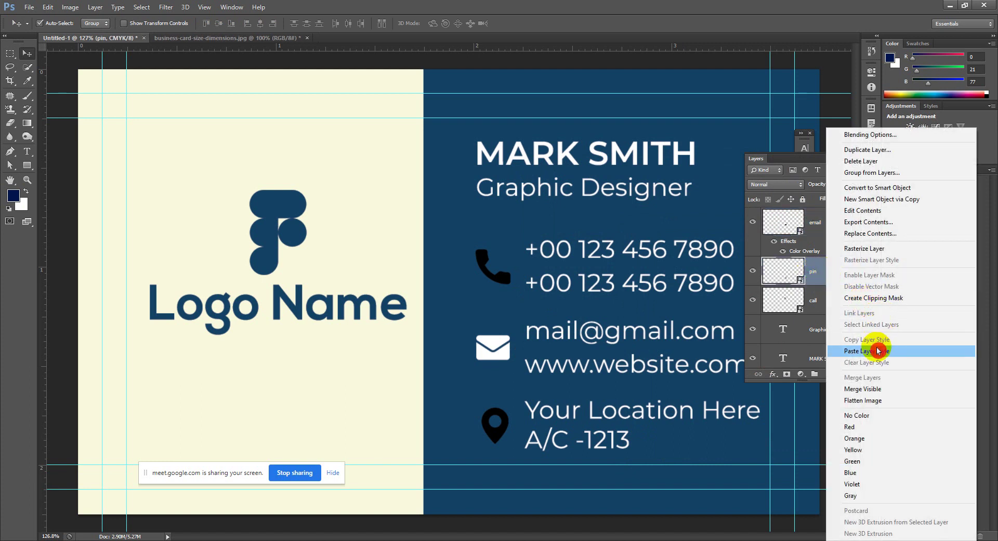
click(876, 346)
right_click(834, 323)
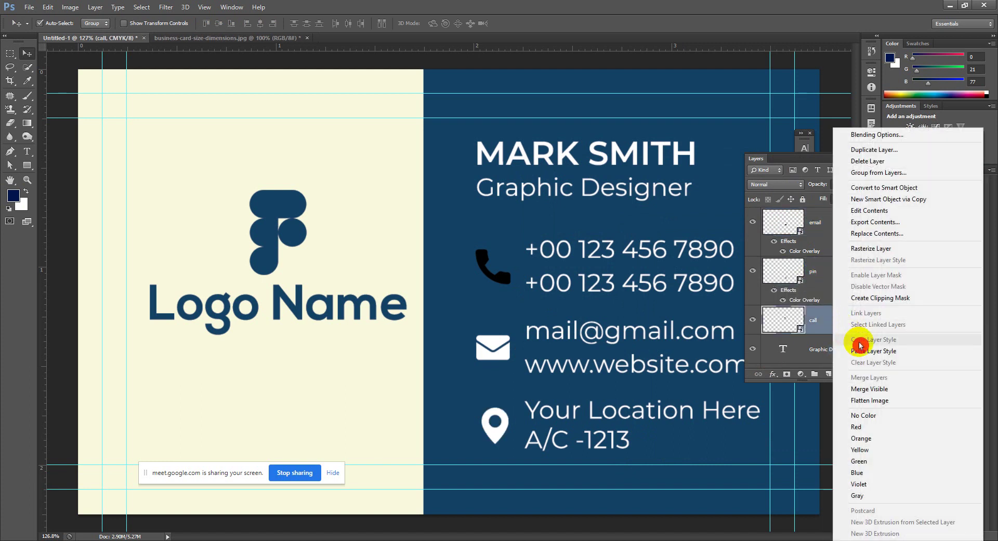
click(873, 351)
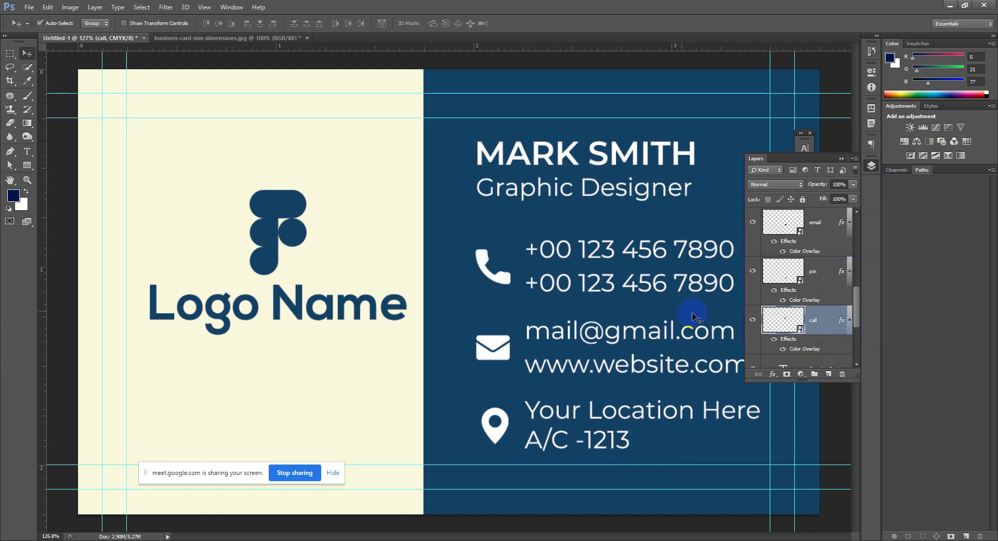
Step: Shrink the envelope, phone and pin icons slightly together and nudge the pin into alignment
scroll(494, 276, up, 1)
scroll(507, 279, up, 1)
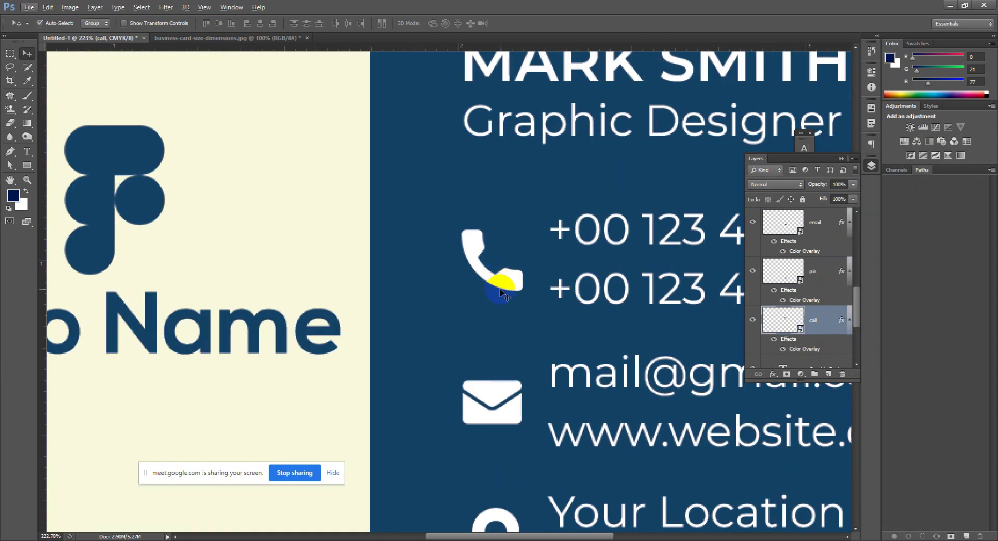
scroll(515, 291, up, 1)
drag(538, 346, 507, 295)
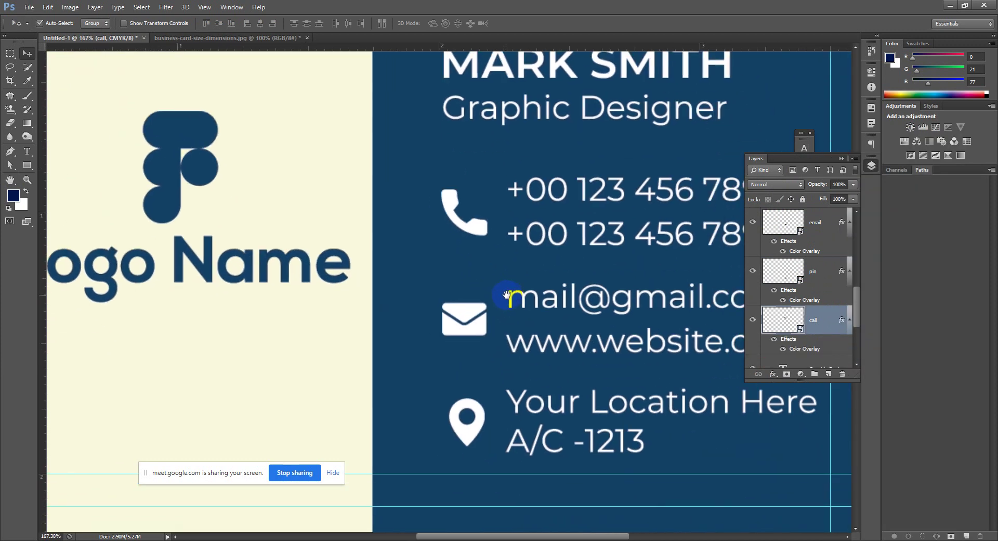
click(476, 316)
shift+click(470, 231)
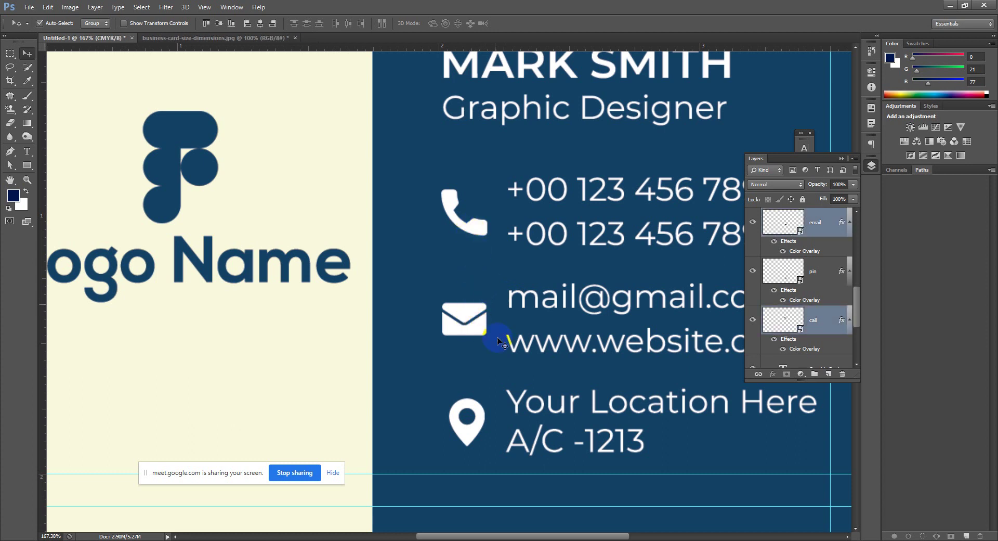
shift+click(478, 413)
key(ctrl+t)
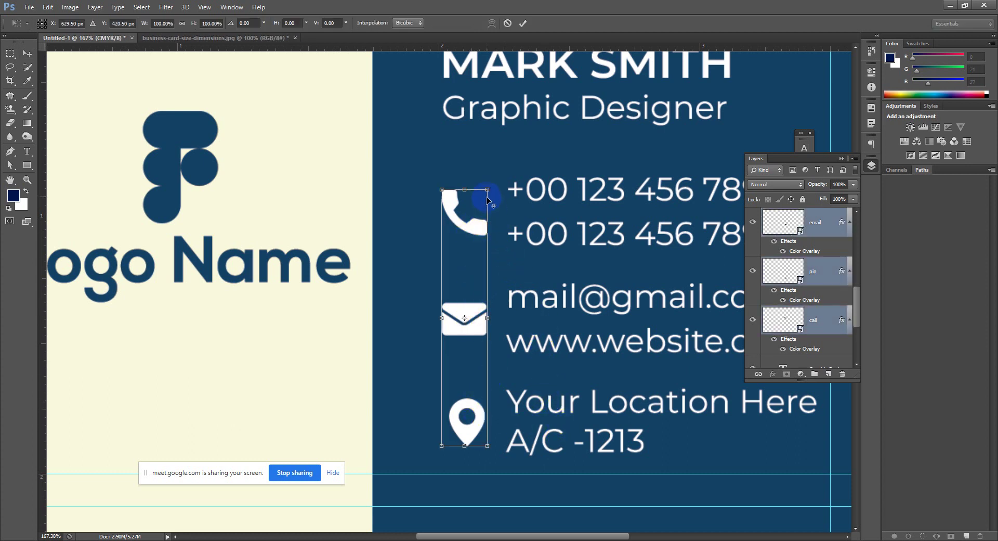
drag(487, 190, 458, 201)
click(518, 21)
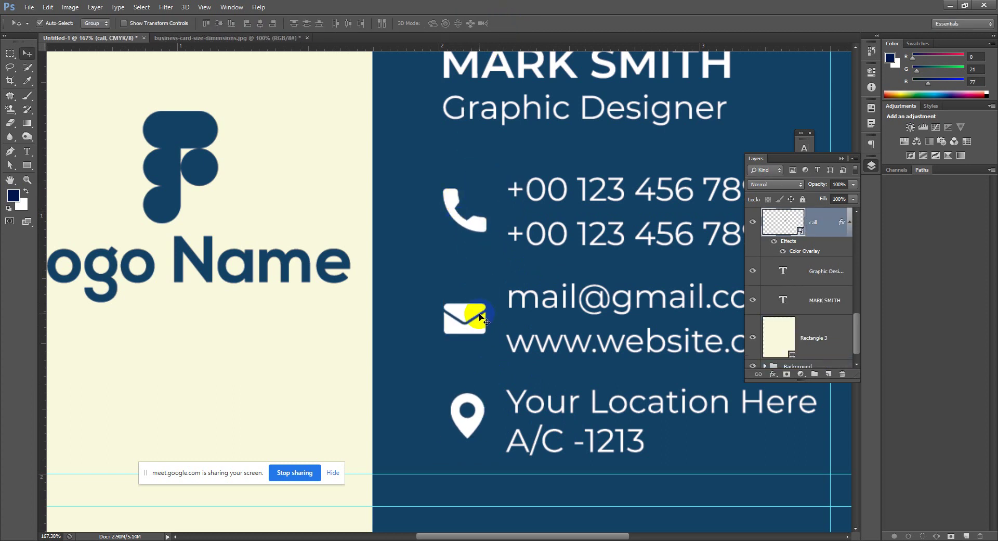
drag(480, 424, 479, 425)
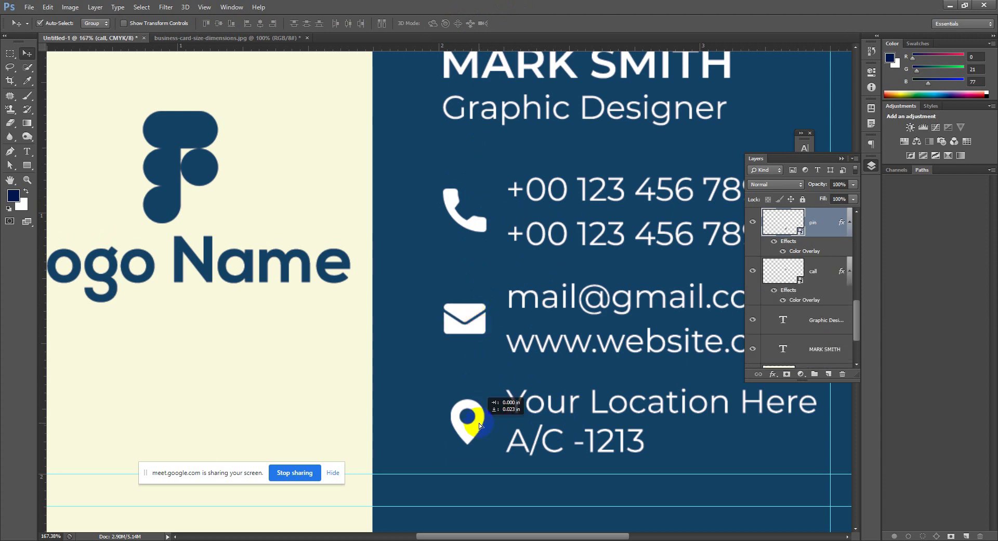
Step: Fit and zoom out so the whole back card is visible, with layers deselected
key(ctrl+0)
key(ctrl+minus)
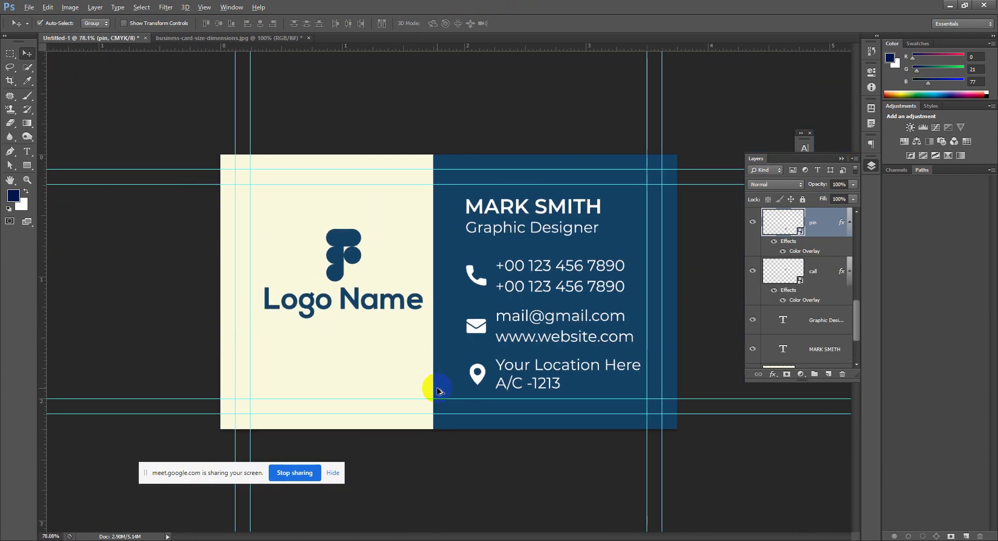
click(561, 474)
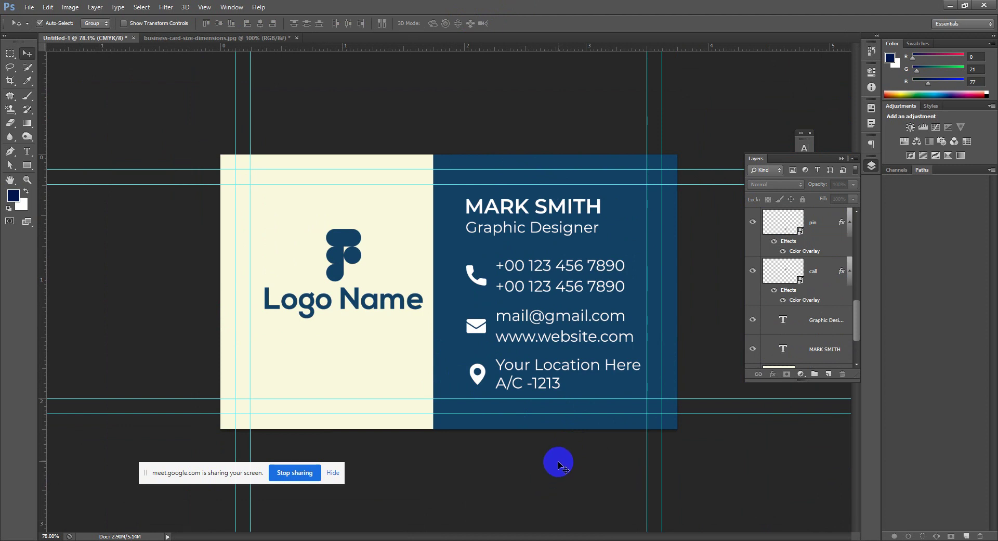
click(16, 4)
click(30, 7)
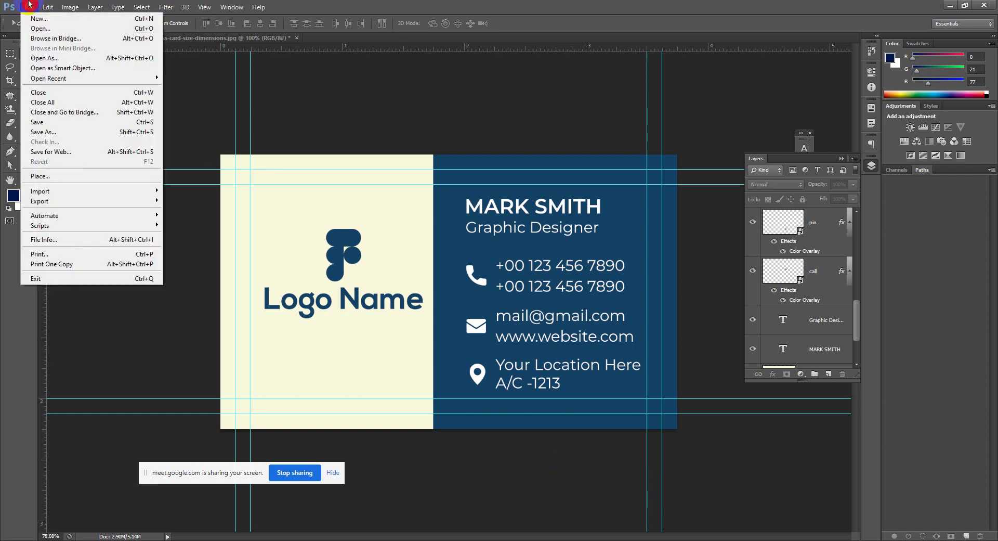
click(76, 176)
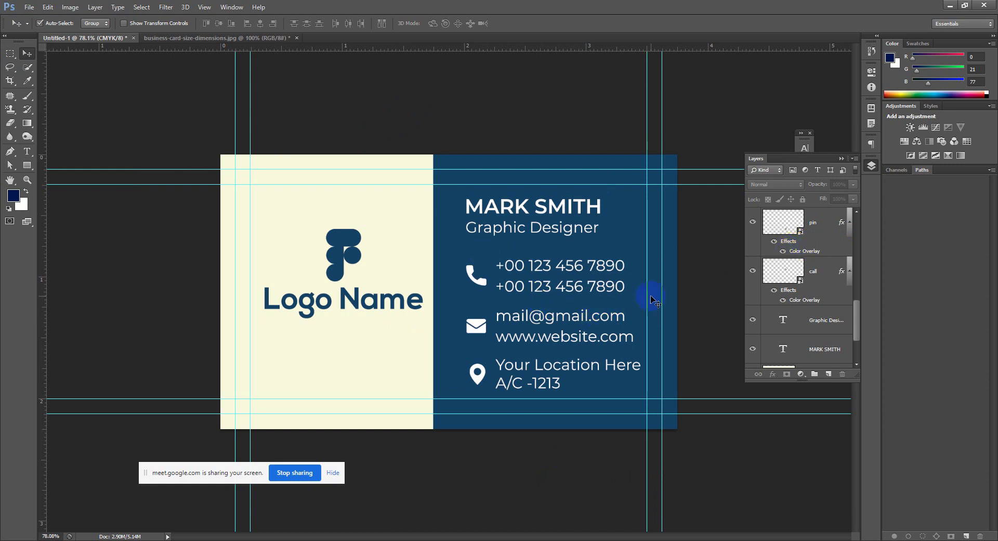
scroll(813, 260, down, 2)
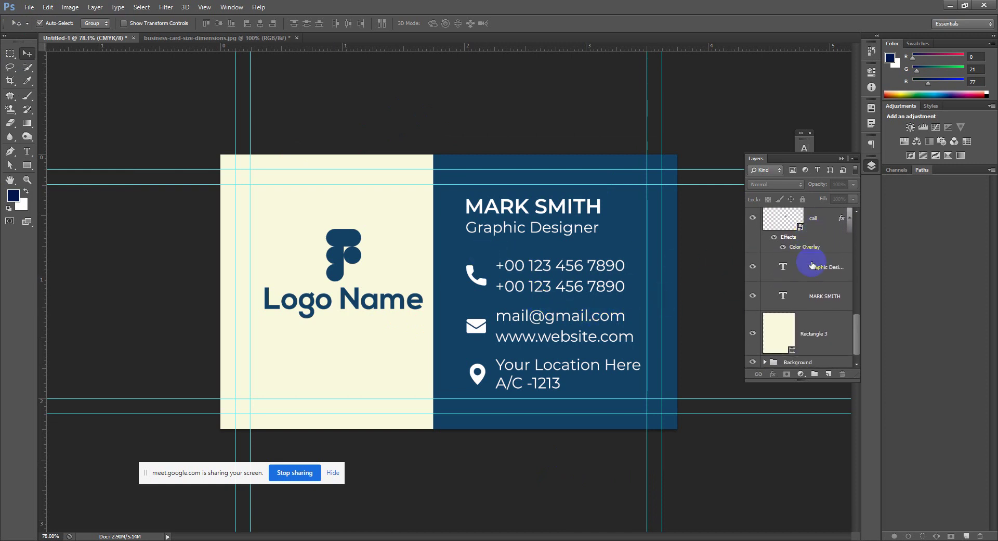
Step: Put the cream Rectangle 3 layer into a group named SHape
scroll(812, 265, down, 1)
click(823, 316)
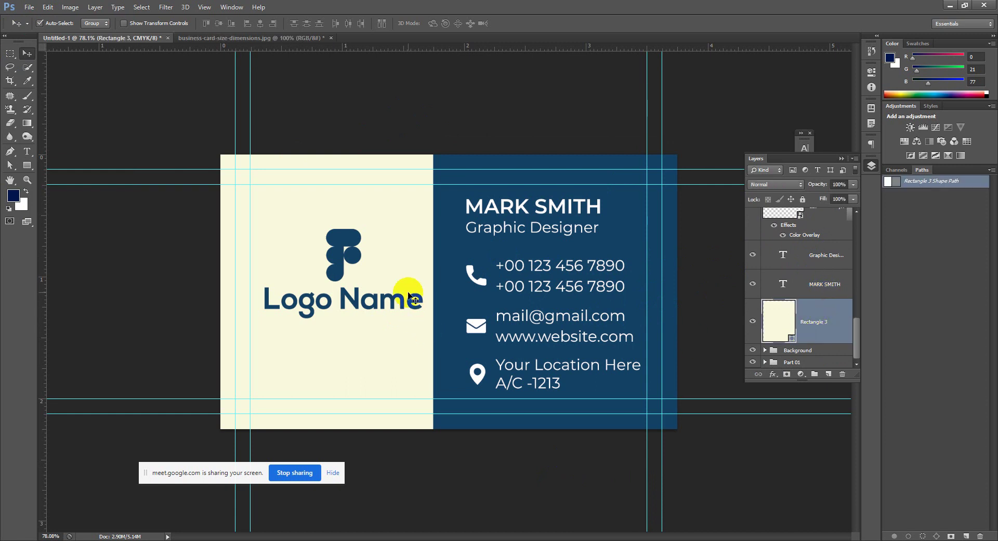
key(ctrl+g)
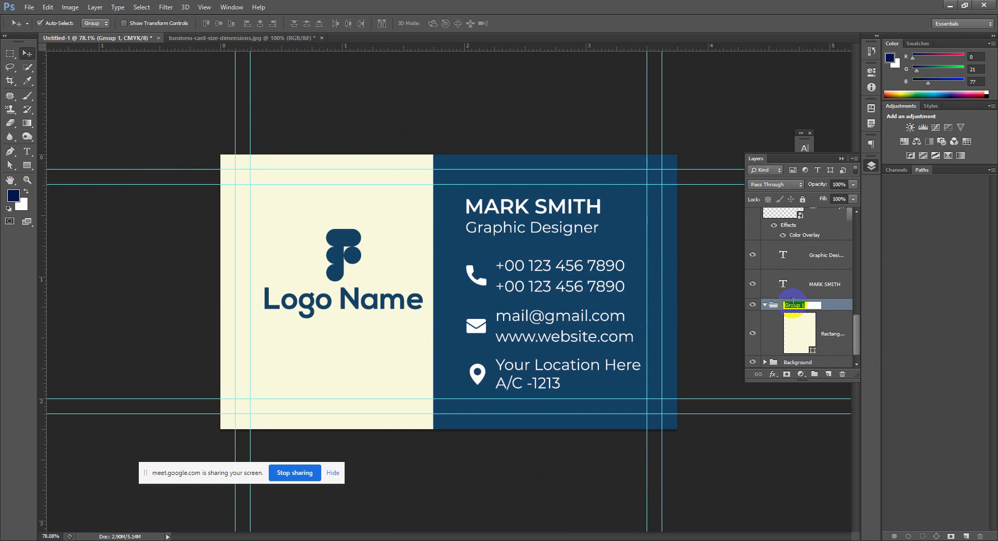
text(SHape)
key(Return)
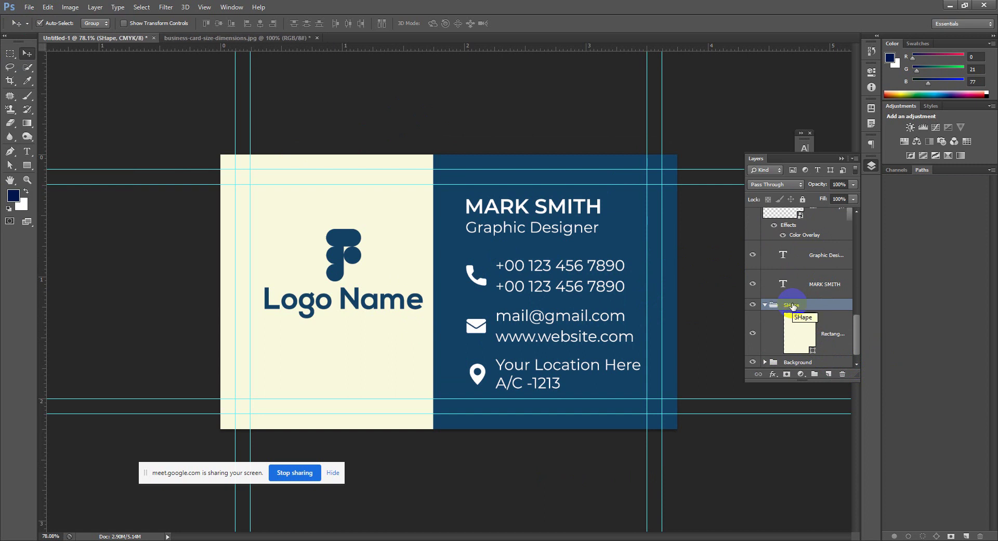
click(765, 305)
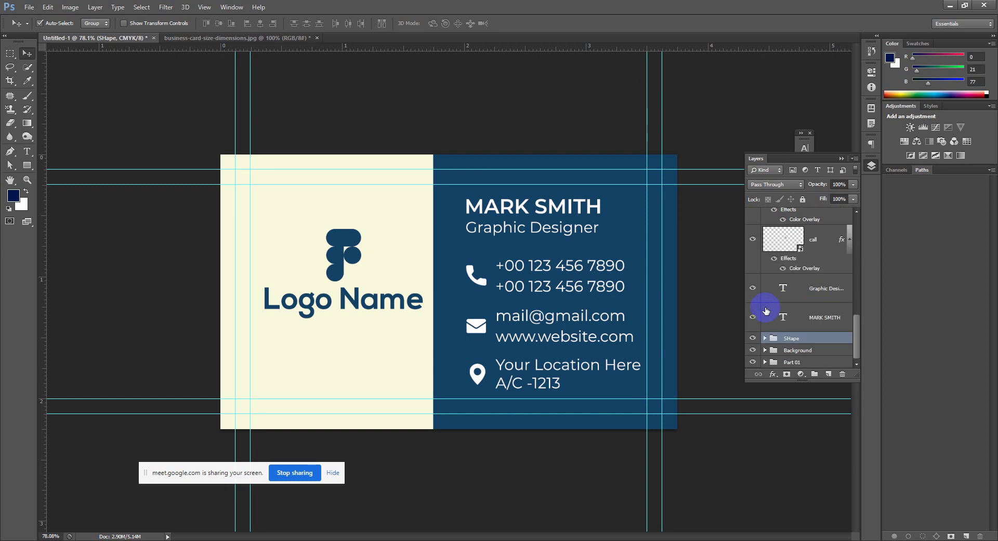
Step: Group the MARK SMITH and Graphic Designer layers as 'Name & Designation'
click(812, 319)
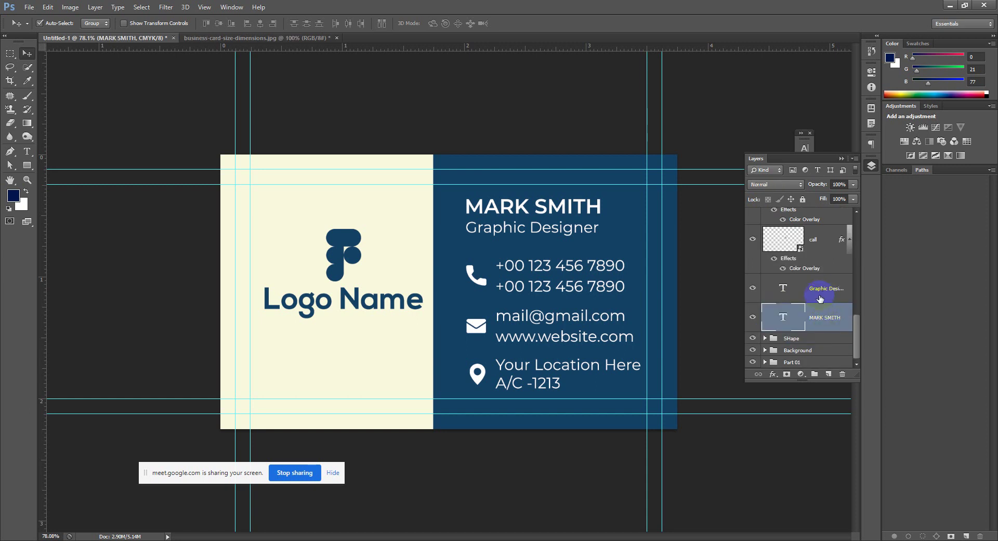
ctrl+click(820, 294)
ctrl+click(820, 294)
drag(820, 294, 827, 281)
ctrl+click(823, 318)
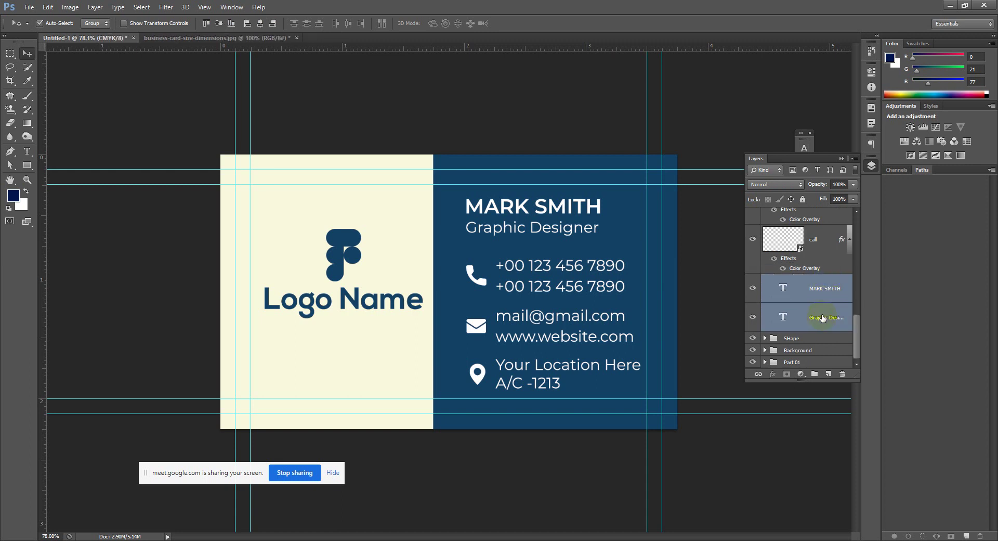
key(ctrl+g)
double_click(798, 327)
text(Name)
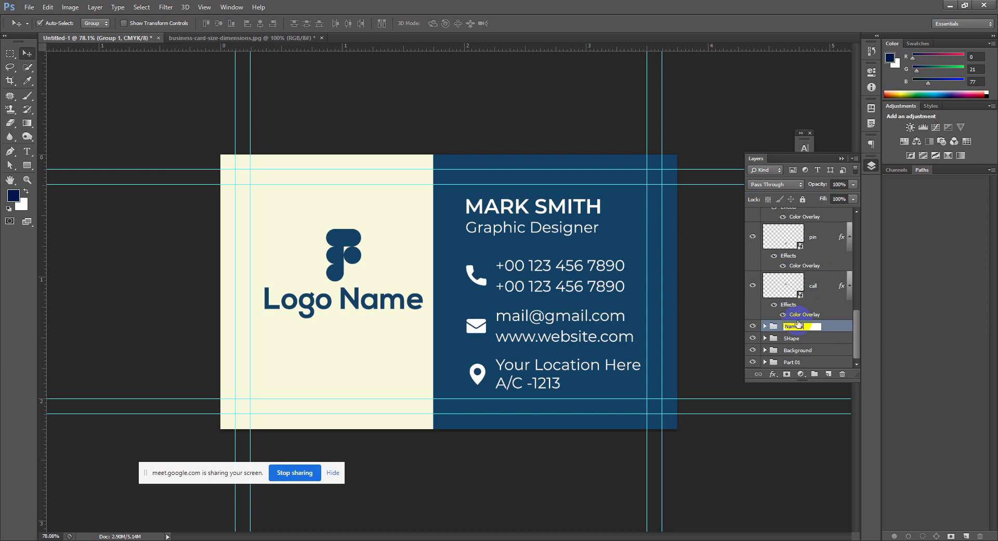
text(& Designation)
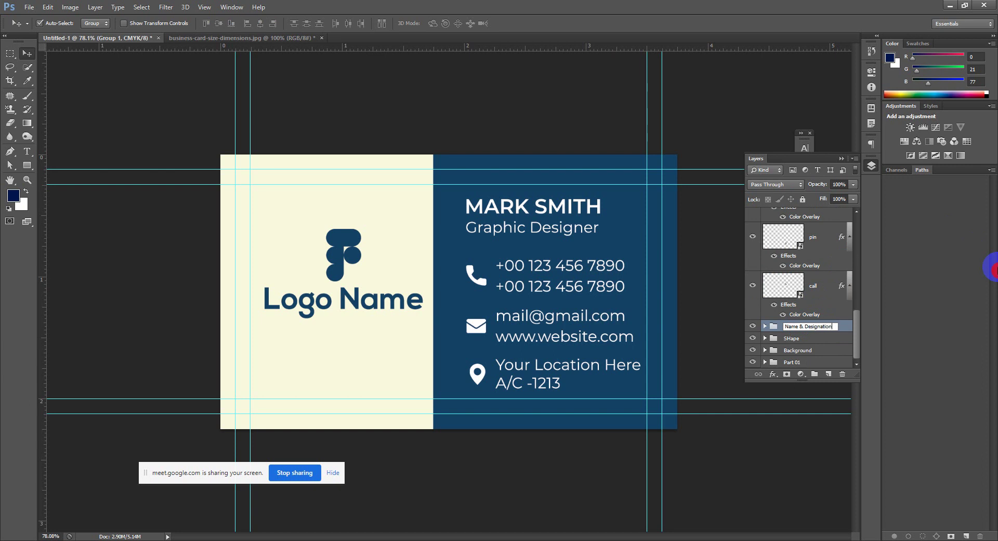
key(Return)
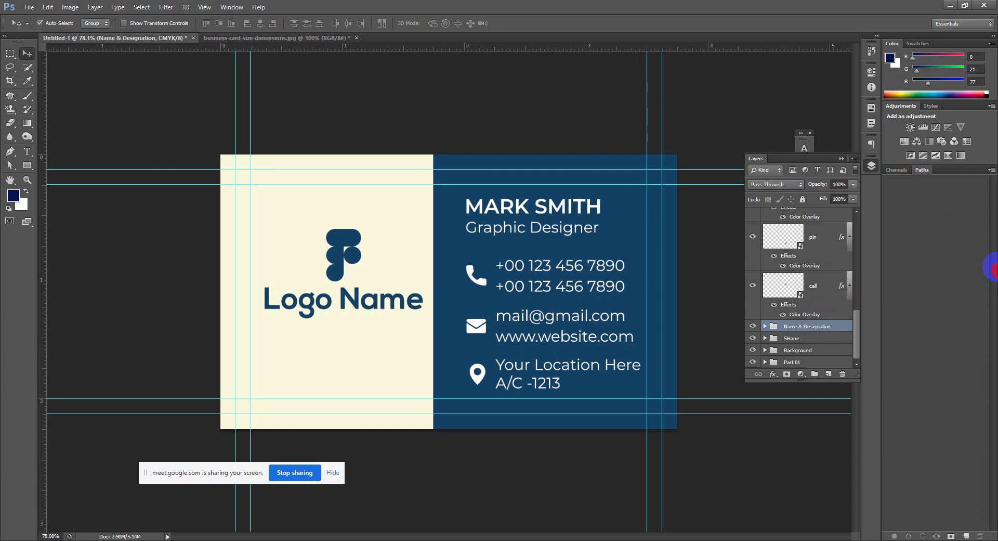
click(824, 285)
Step: Group the email, pin and call layers into a group named Icon
scroll(824, 285, up, 1)
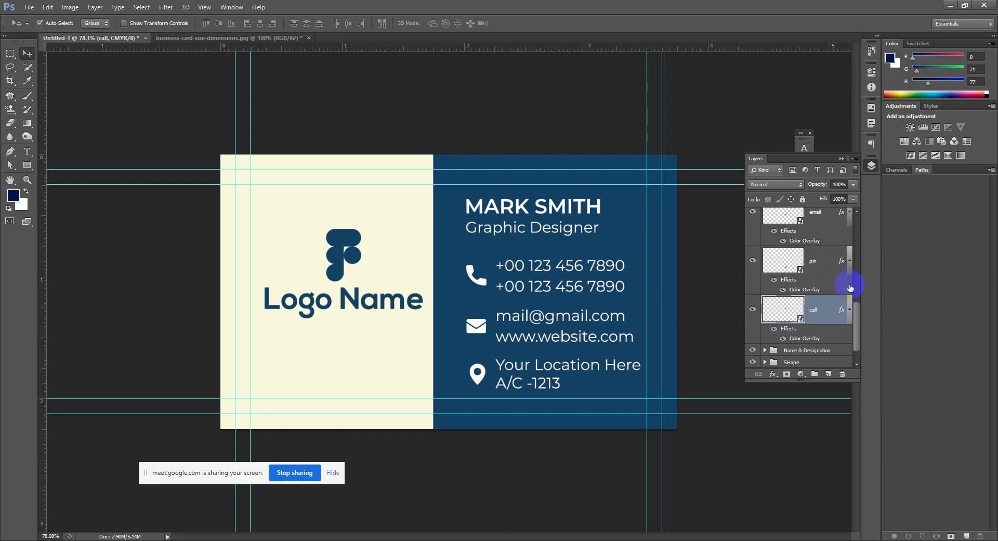
shift+click(806, 221)
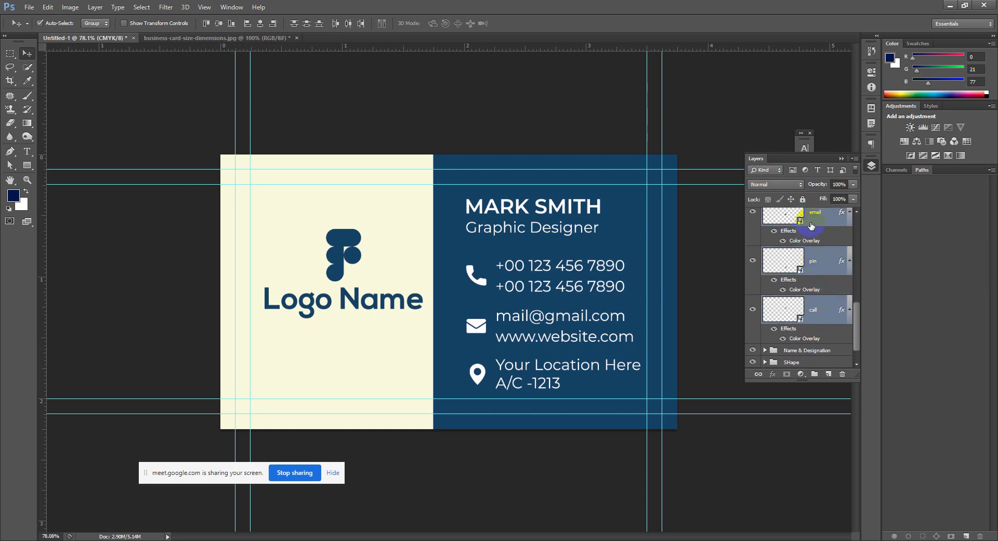
key(ctrl+g)
double_click(794, 315)
text(Icon)
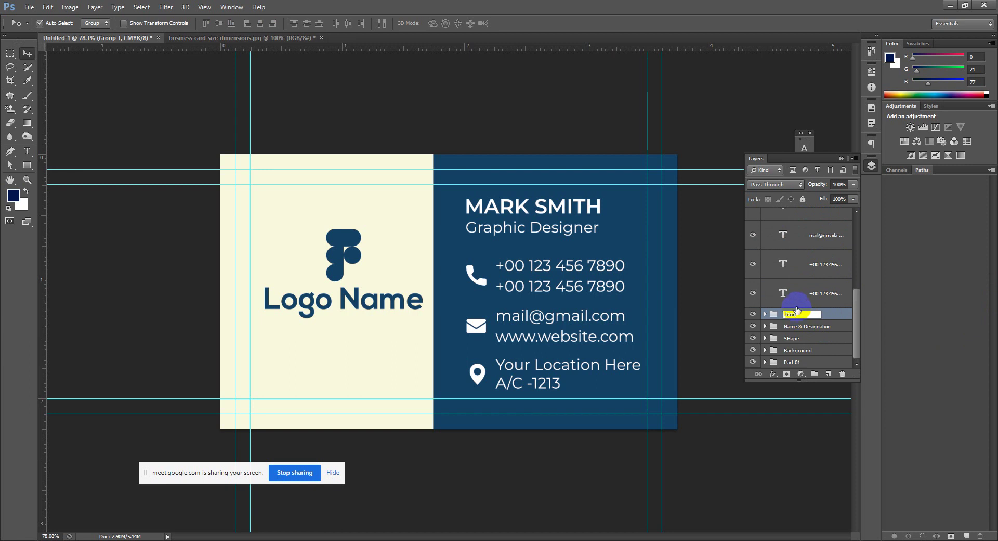
key(Return)
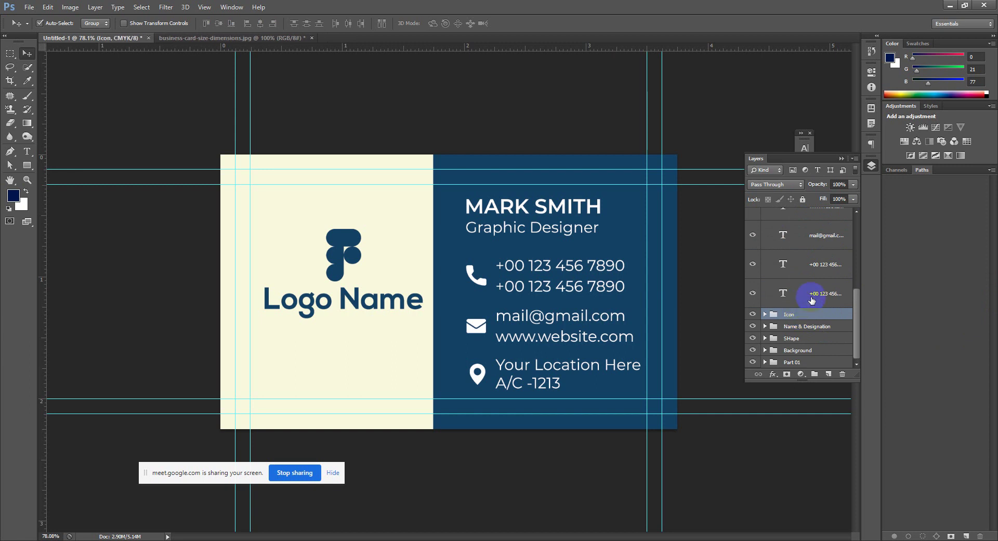
Step: Group the contact text layers as 'Contuct info' and collapse the Logo copy group
click(813, 299)
scroll(815, 300, up, 5)
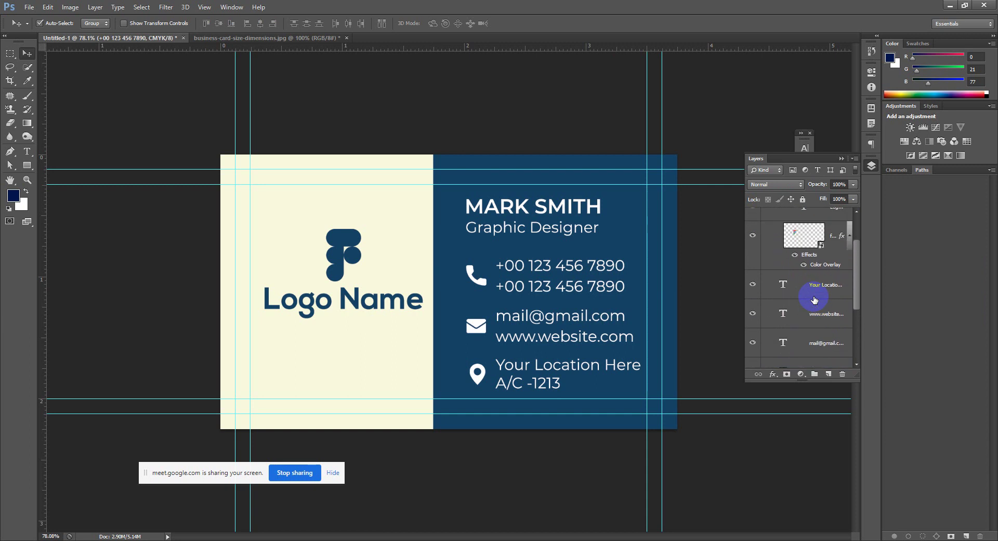
shift+click(821, 287)
drag(822, 289, 804, 316)
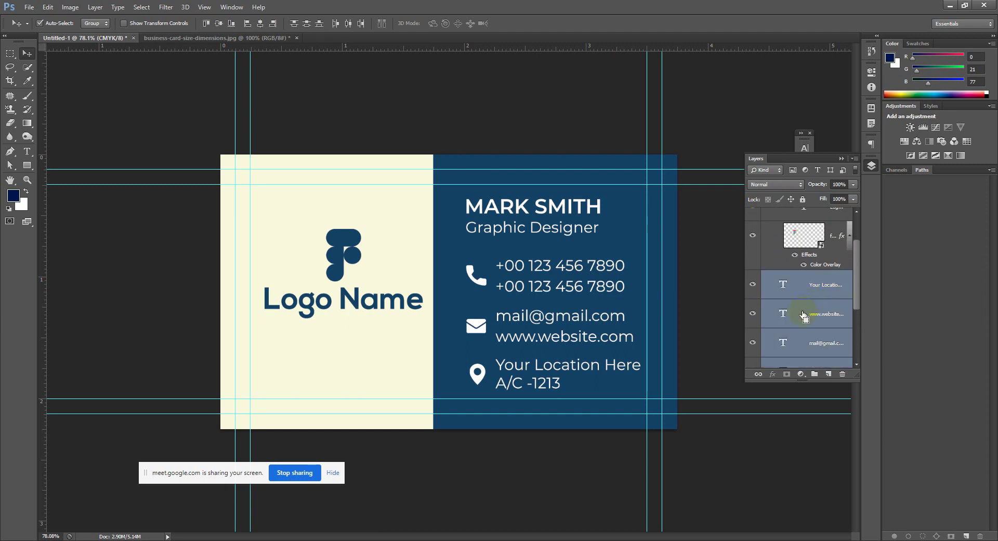
key(ctrl+g)
double_click(793, 302)
text(Contact info)
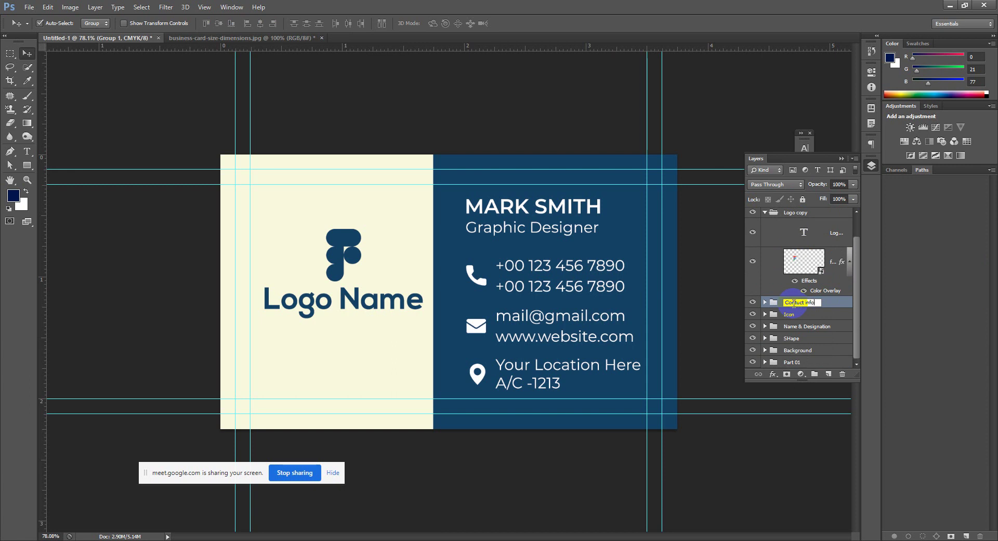
key(Return)
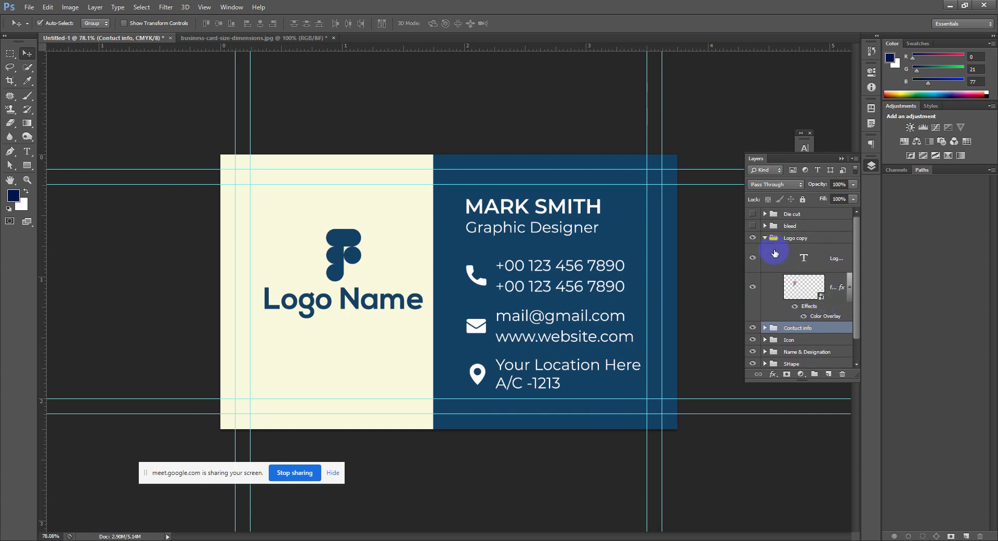
click(765, 238)
Step: Rename Logo copy to Logo and group Name & Designation with Contuct info as Text
double_click(809, 238)
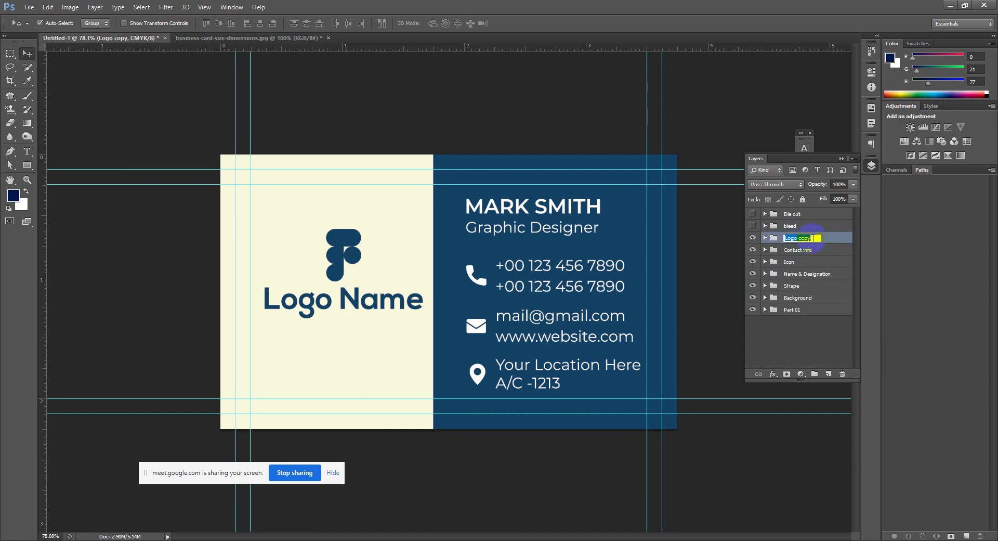
key(BackSpace)
key(BackSpace)
text(Logo)
click(814, 252)
drag(813, 274, 808, 246)
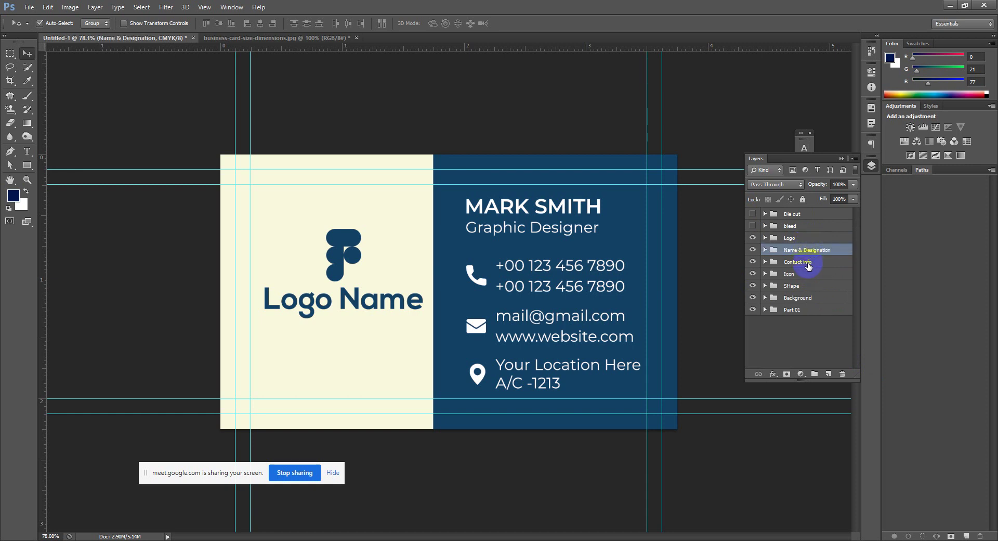
shift+click(809, 262)
key(ctrl+g)
double_click(800, 250)
text(Text)
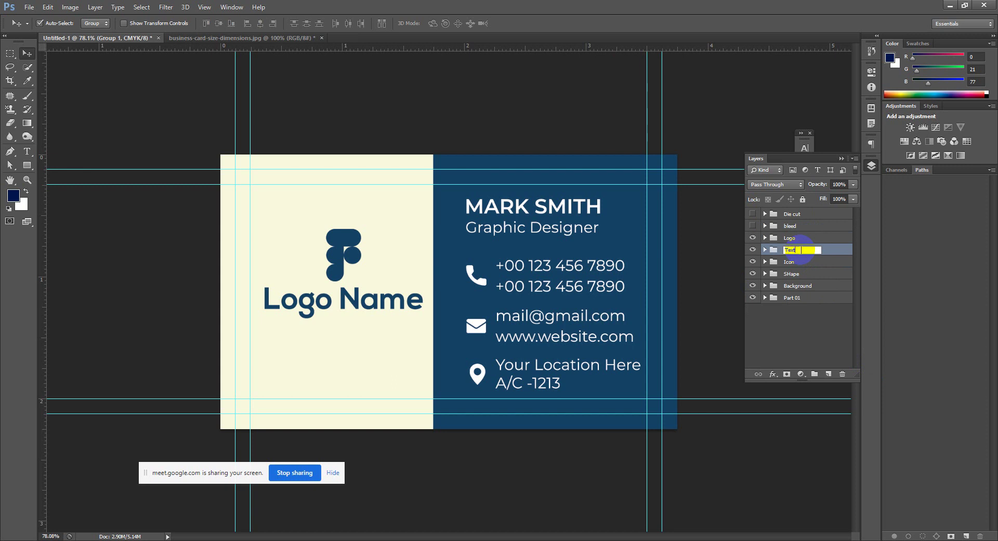
key(Return)
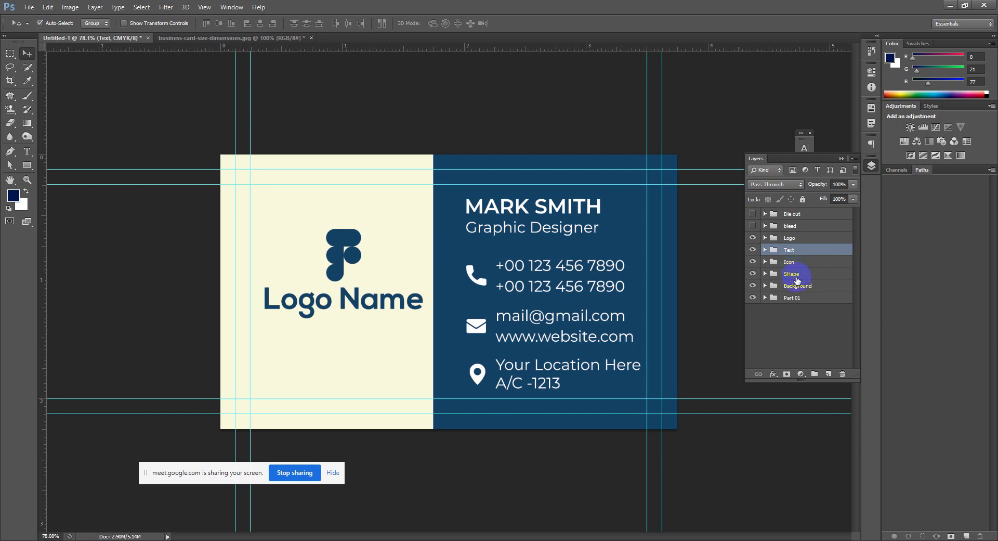
Step: Group Logo through Background into Part 02 and move it below Part 01
click(796, 285)
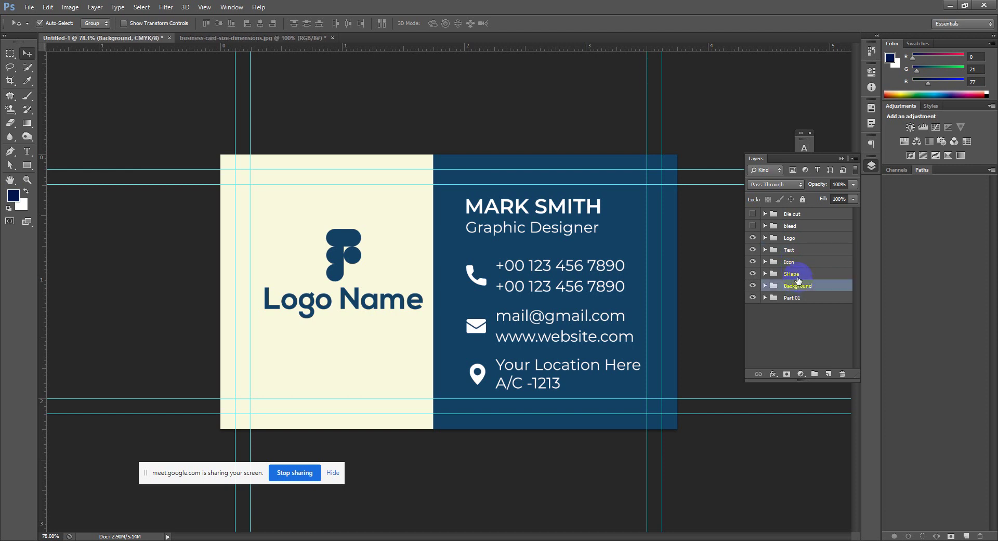
shift+click(795, 250)
shift+click(795, 239)
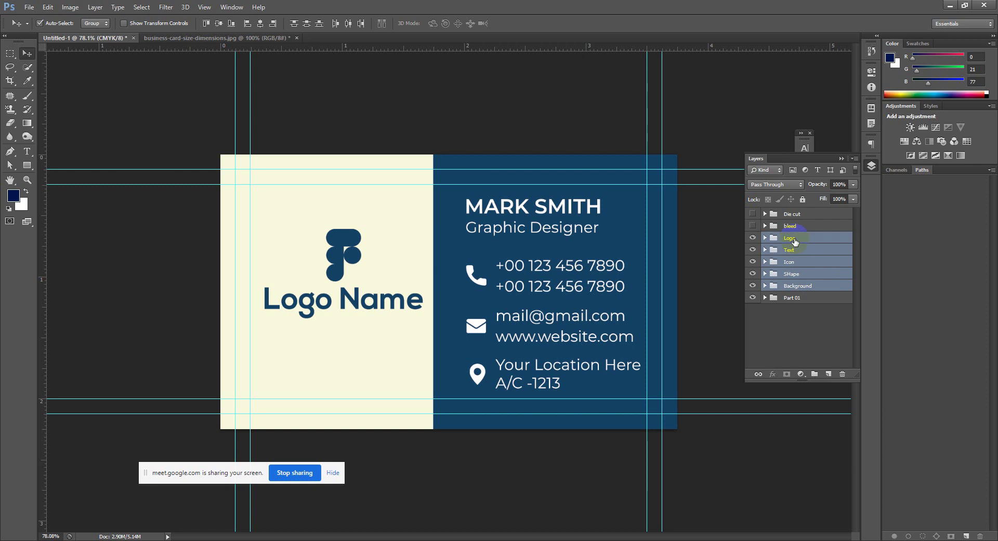
key(ctrl+g)
double_click(793, 238)
text(Part)
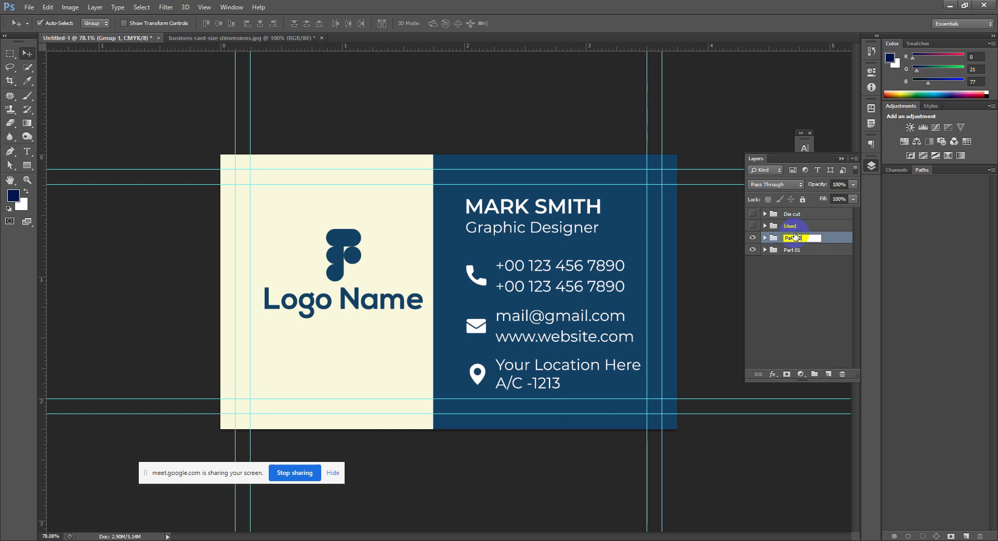
key(Return)
drag(795, 238, 807, 260)
Step: Flip Part 01's visibility to compare both card sides, then return to Chrome
click(754, 238)
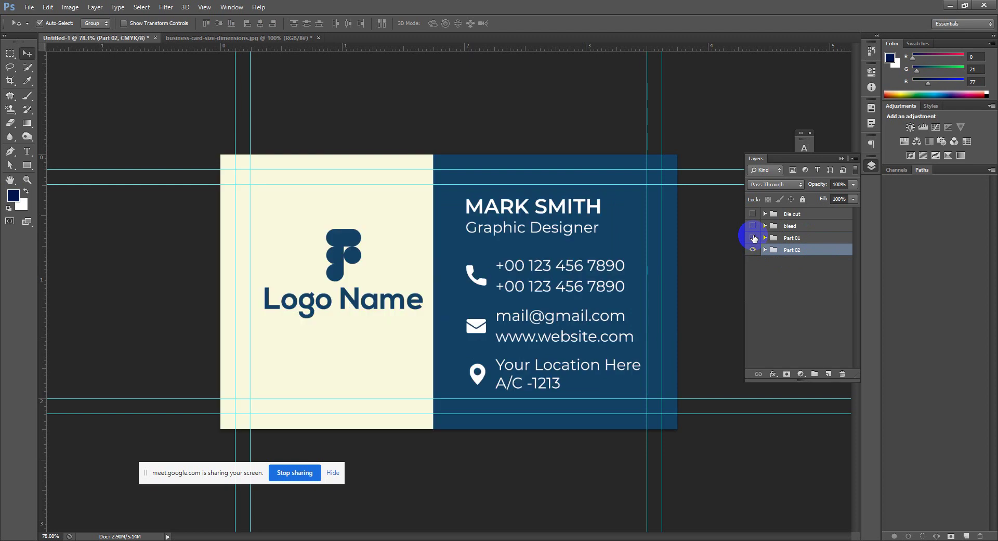
click(754, 239)
click(754, 238)
click(754, 238)
click(754, 238)
click(754, 238)
click(754, 238)
click(754, 238)
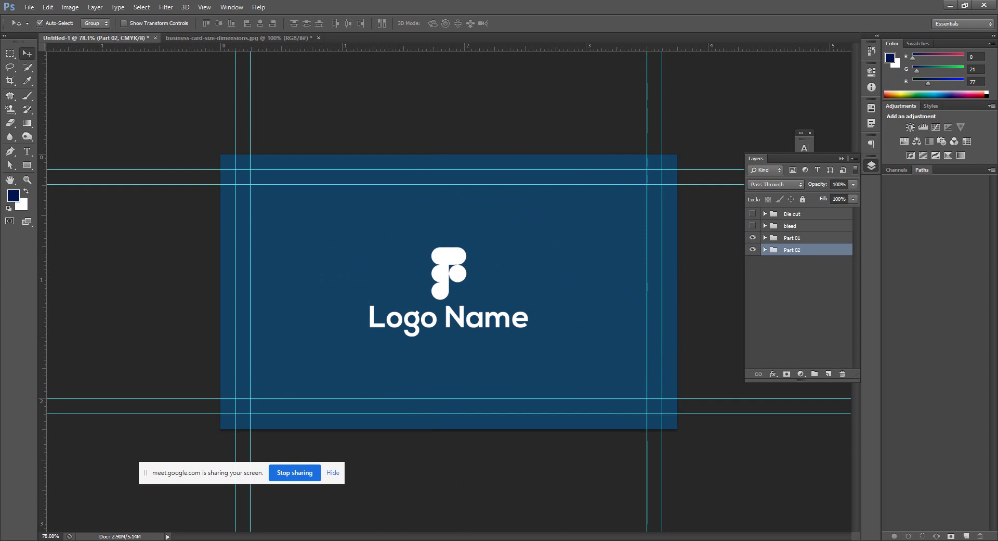
click(357, 512)
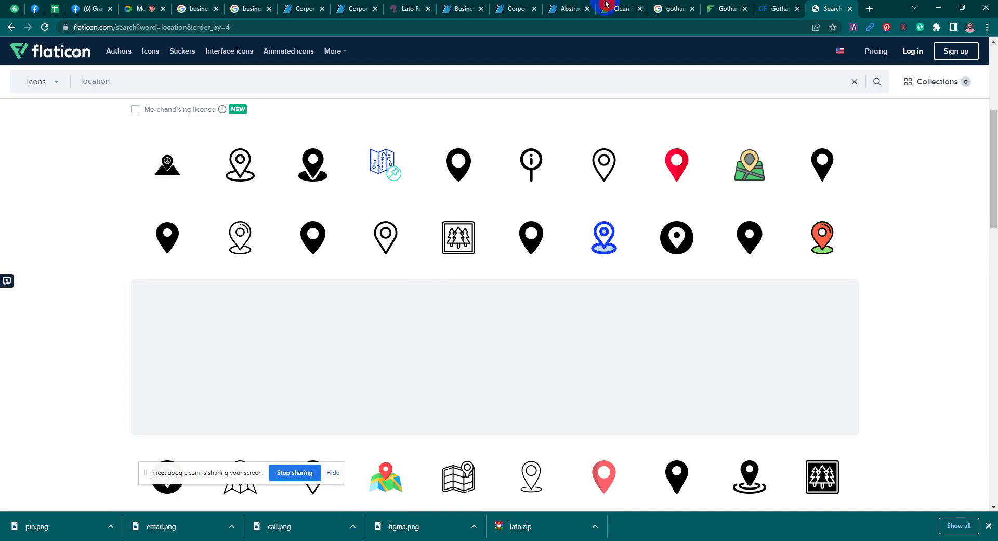
Step: Open freepik.com in a new Chrome tab
click(870, 9)
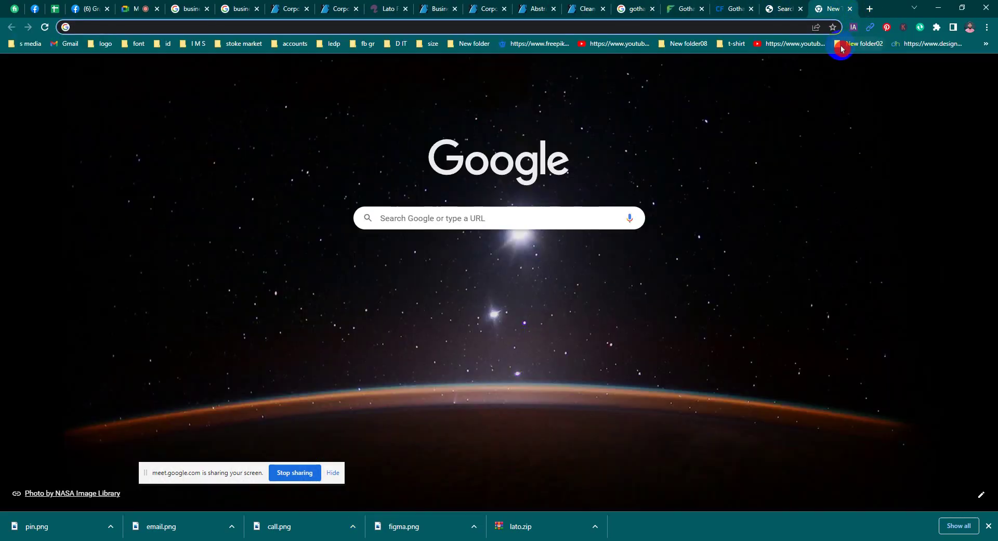
text(free)
click(816, 50)
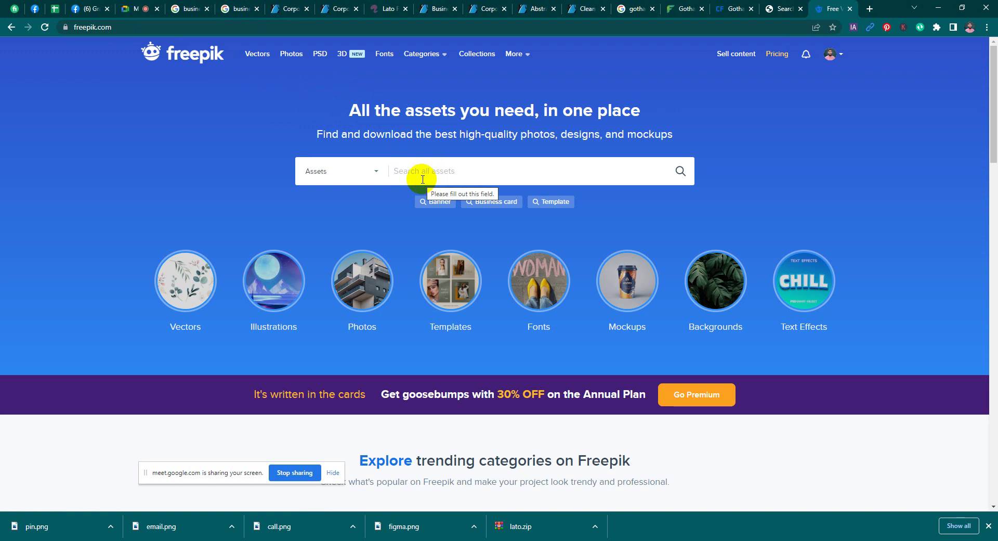
Step: Search Freepik for 'business card mockup'
text(bu)
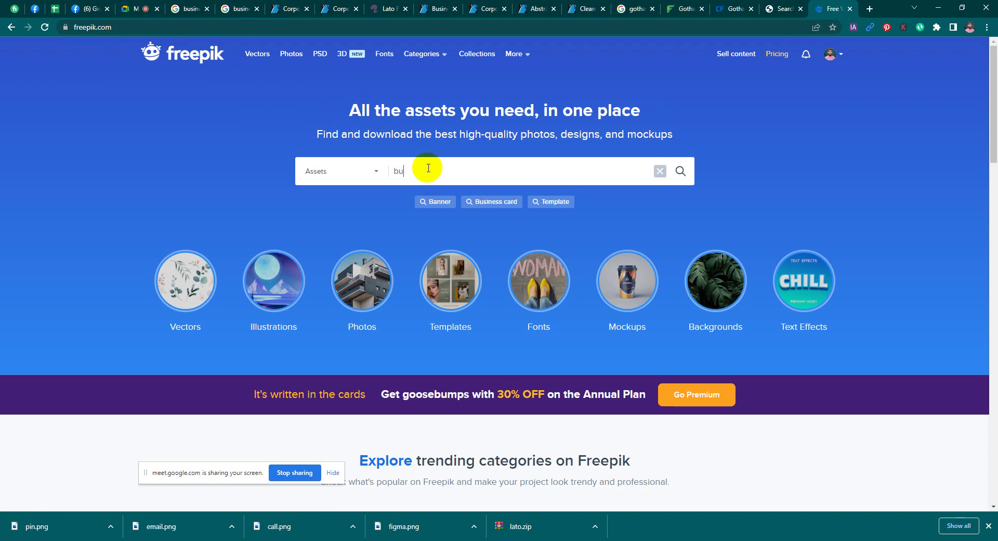
text(sines)
key(BackSpace)
text(ss)
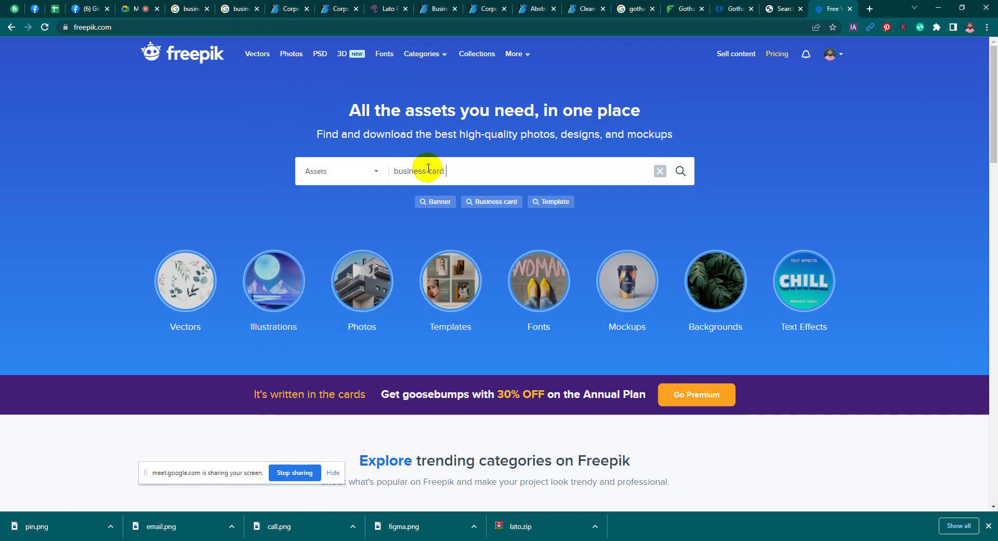
text( card mockup)
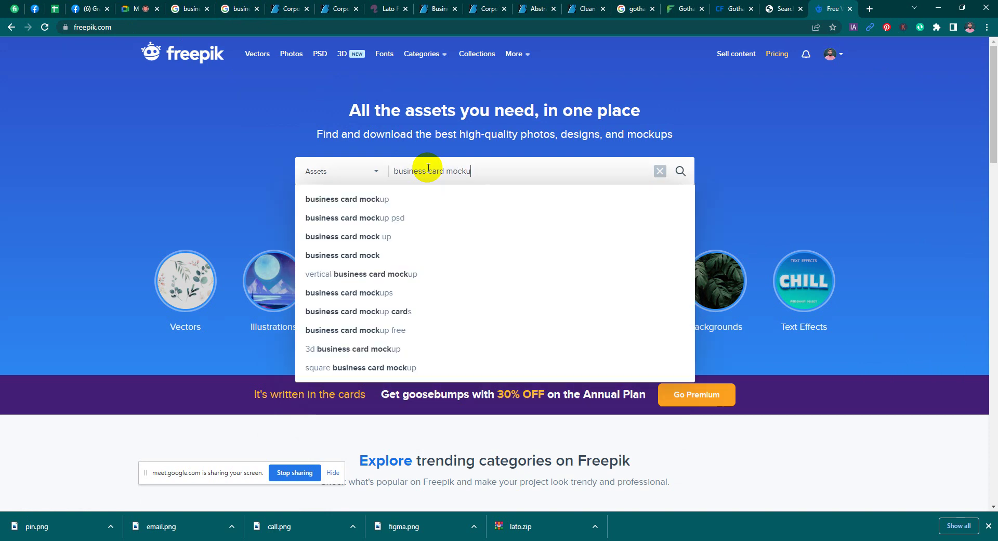
key(Return)
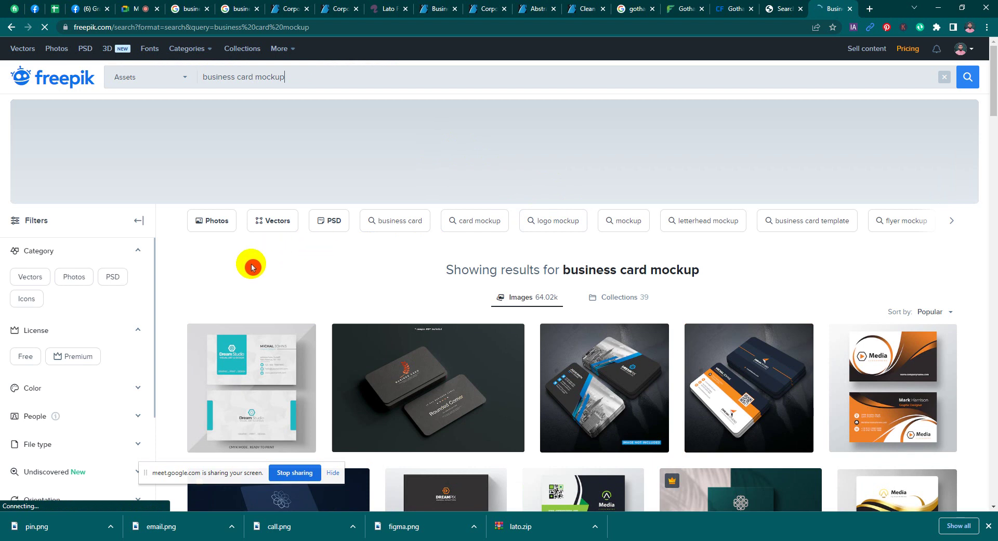
Step: Filter the results to PSD files and browse the mockup thumbnails
click(115, 277)
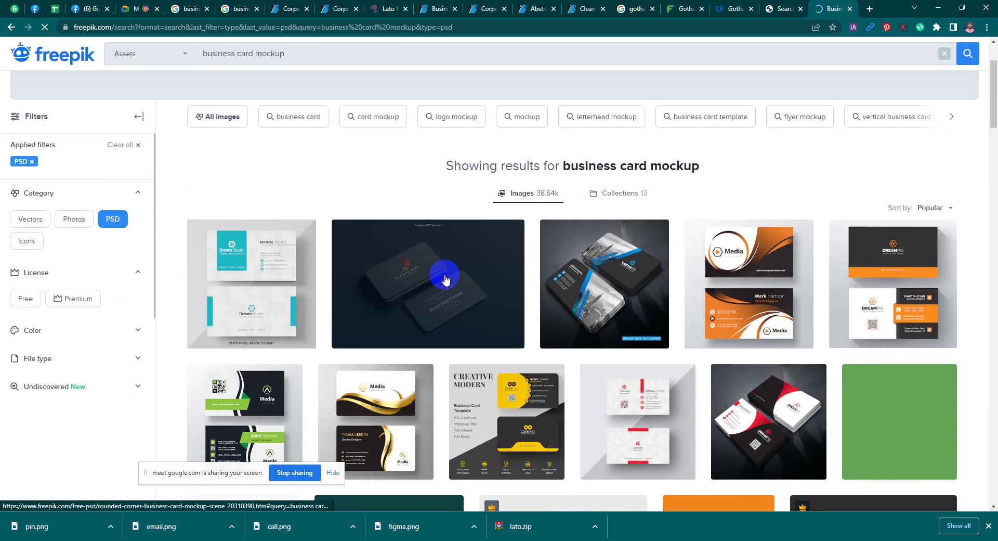
scroll(473, 303, down, 4)
scroll(473, 303, down, 2)
scroll(572, 307, down, 2)
scroll(680, 305, down, 3)
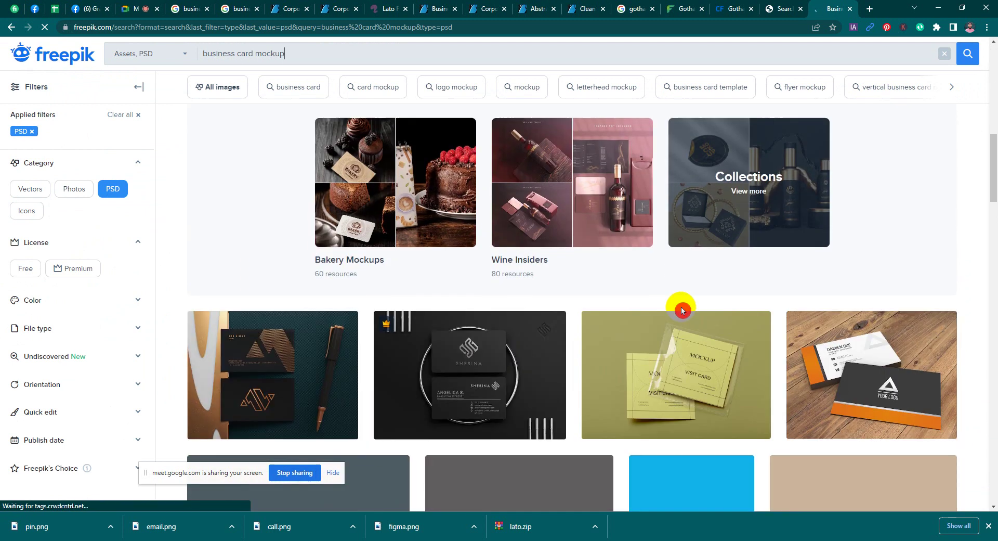
scroll(683, 311, down, 2)
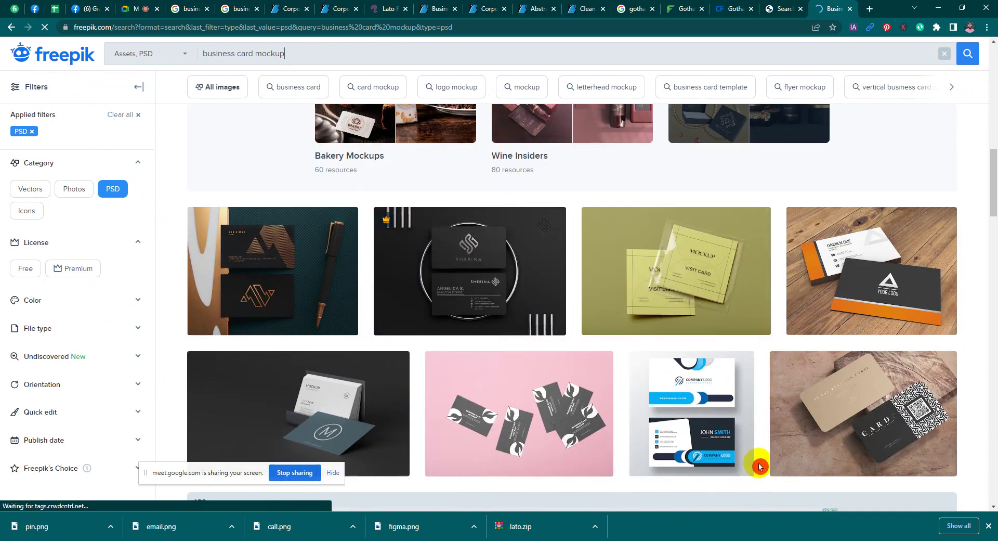
scroll(752, 462, down, 4)
scroll(749, 457, down, 3)
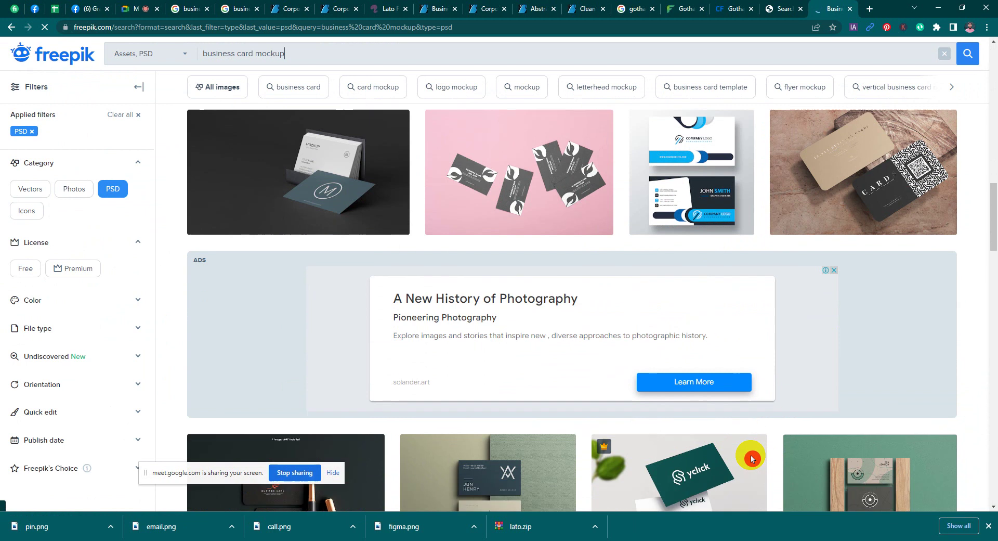
scroll(660, 463, down, 2)
scroll(669, 465, down, 1)
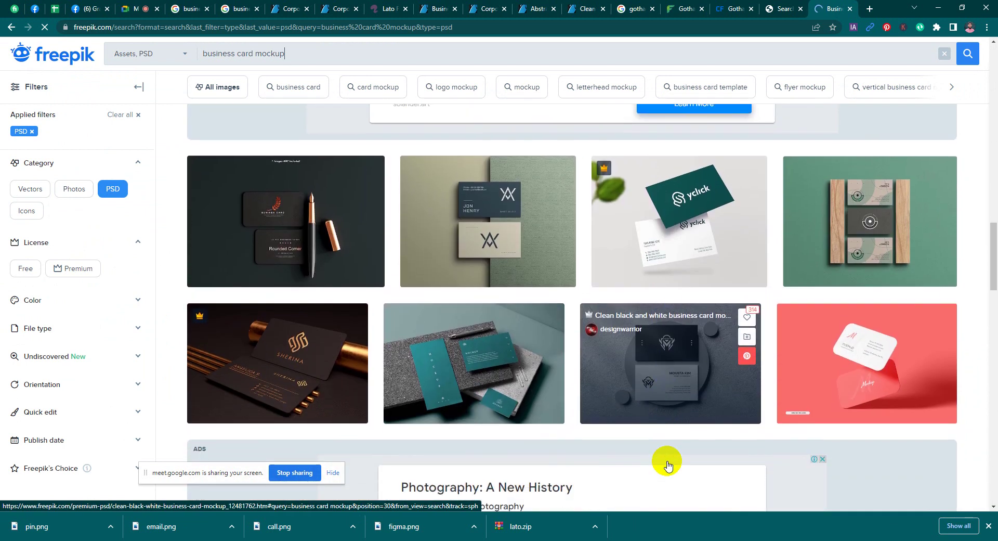
scroll(668, 462, down, 2)
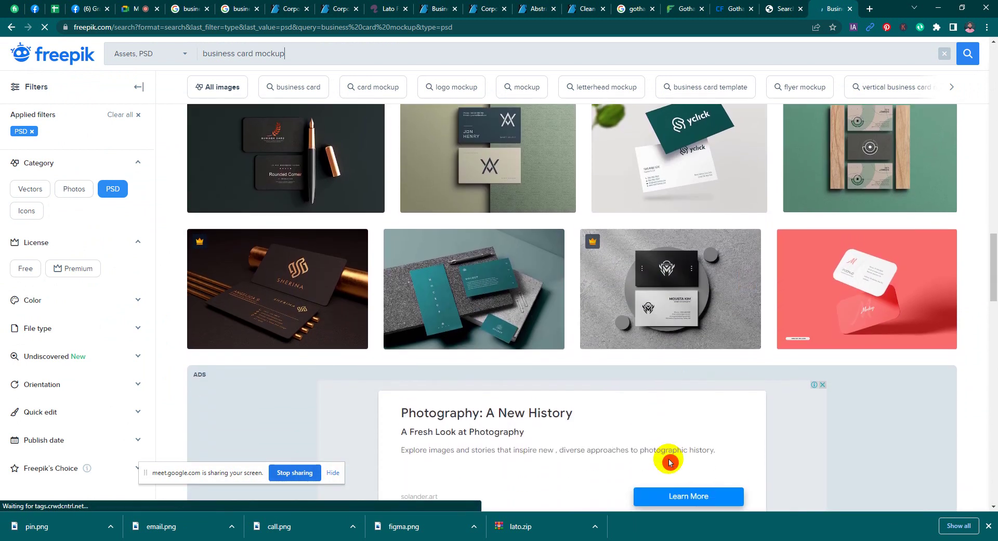
scroll(572, 390, up, 2)
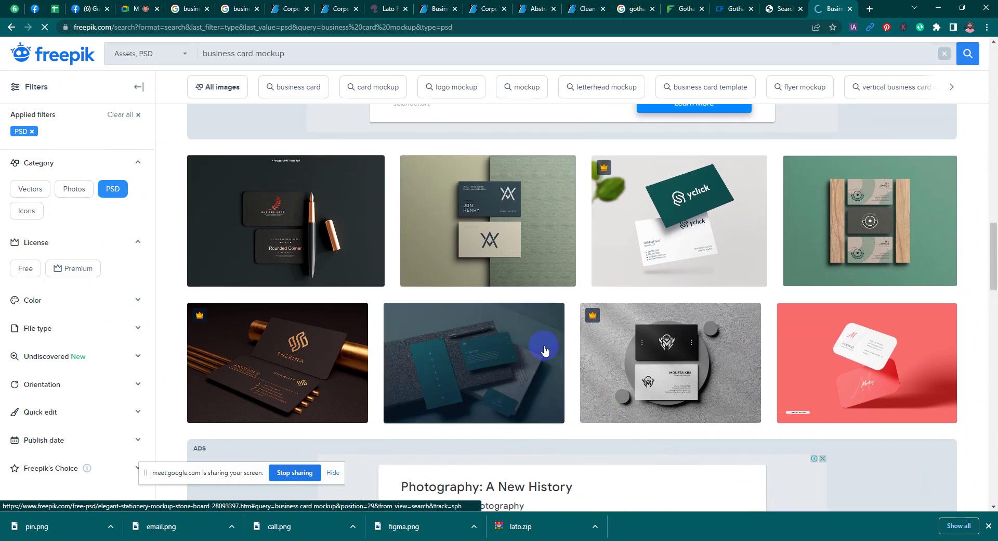
Step: Download the free 'Elegant stationery mockup over stone board' PSD ZIP to the Desktop
click(508, 356)
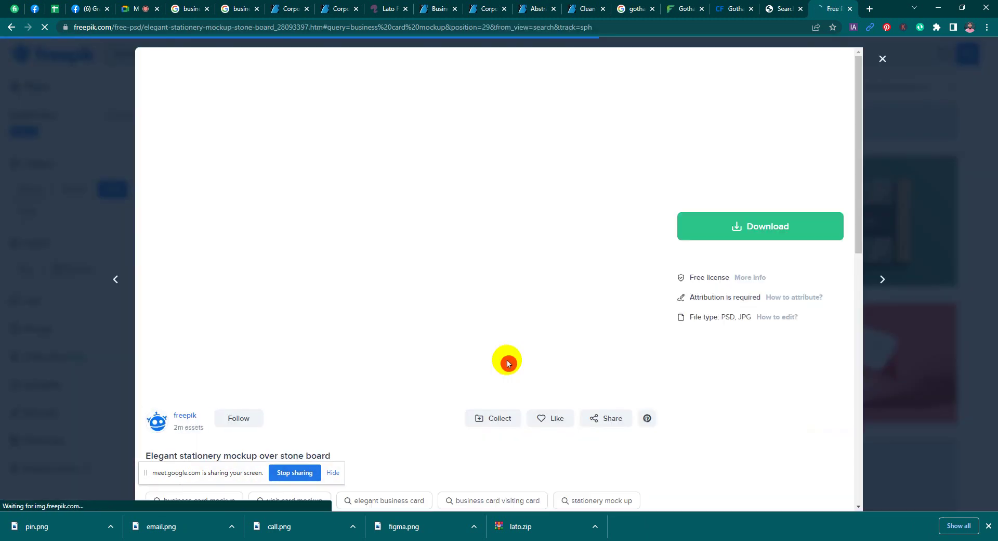
click(733, 232)
click(747, 378)
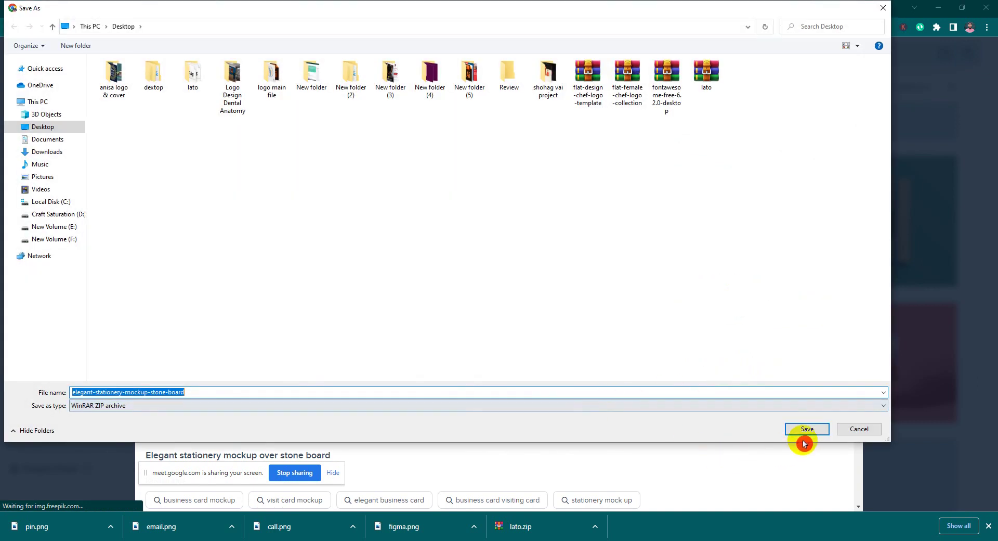
click(812, 432)
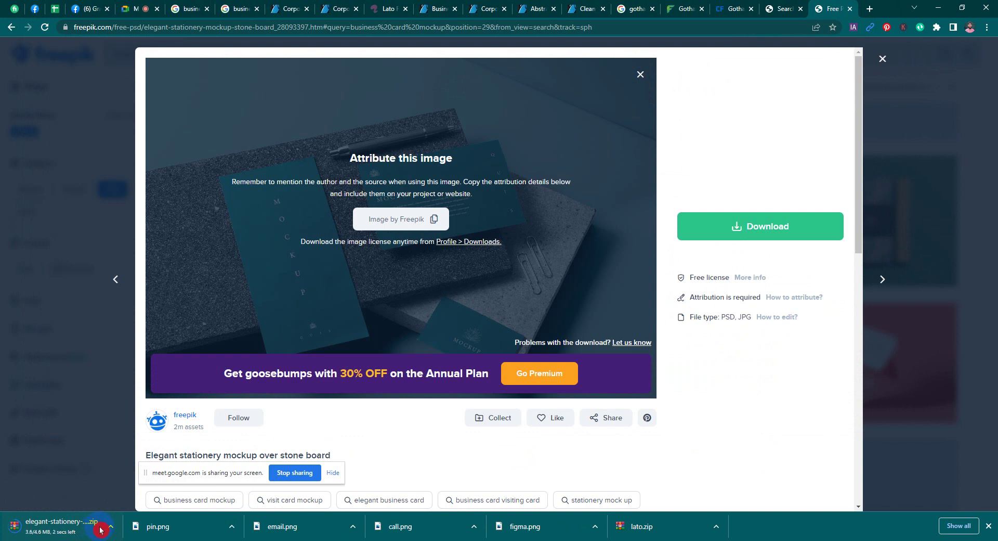
Step: Save the card design as 'BUsiness Card MOckup.psd' in a new Desktop folder
key(alt+Tab)
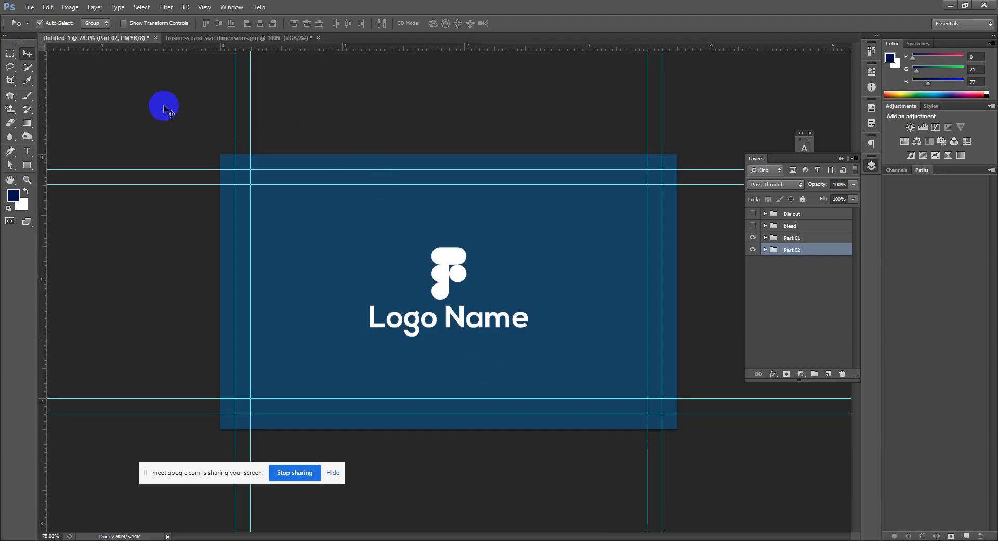
click(29, 7)
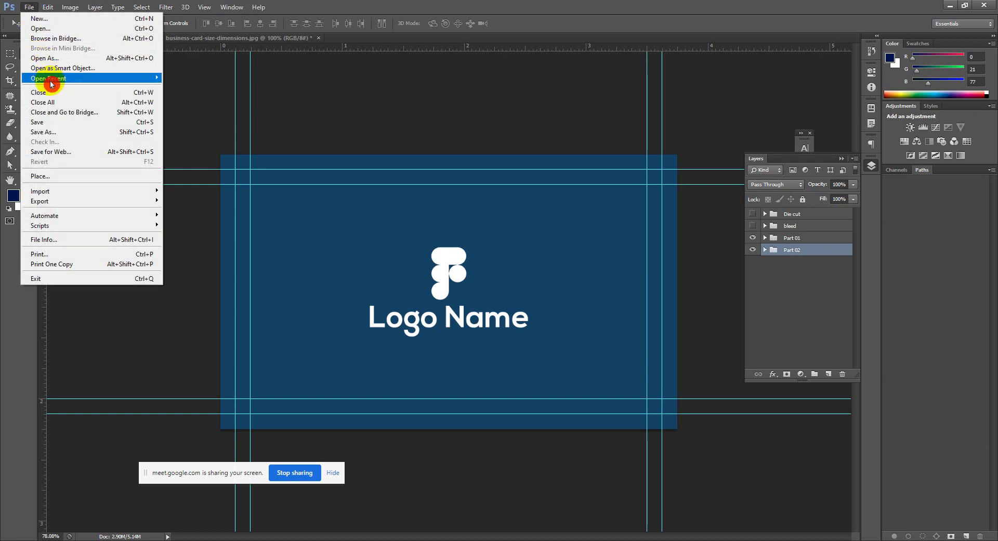
click(42, 133)
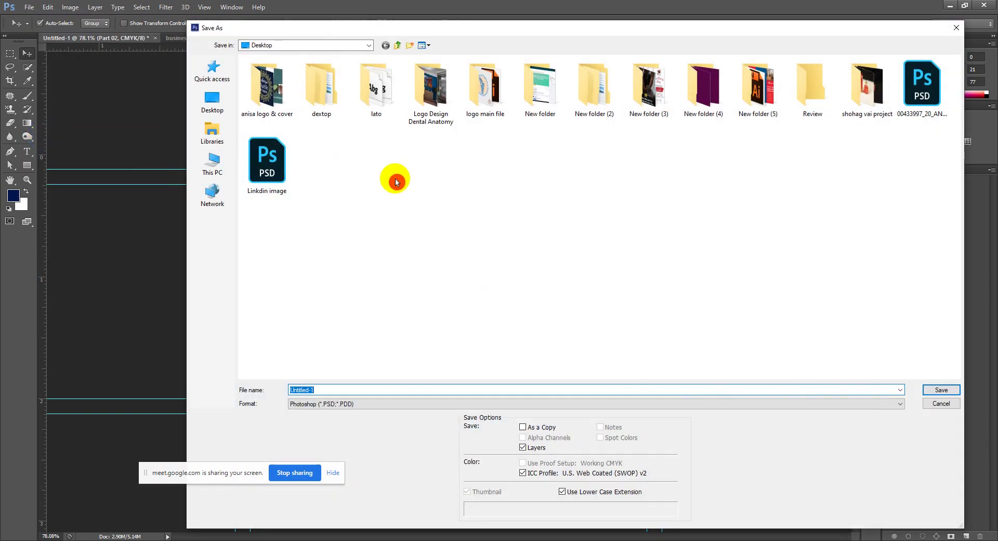
right_click(397, 179)
click(553, 276)
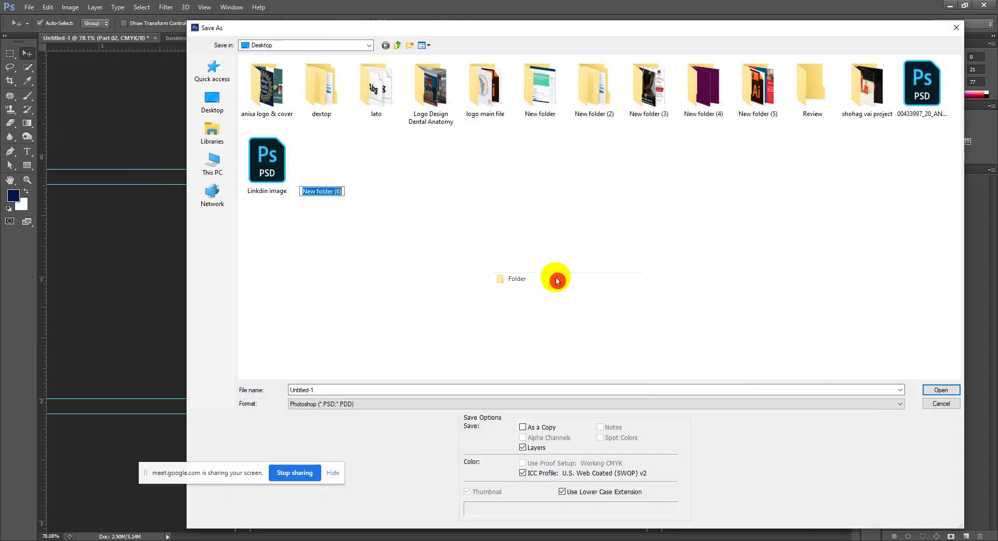
double_click(321, 177)
double_click(344, 389)
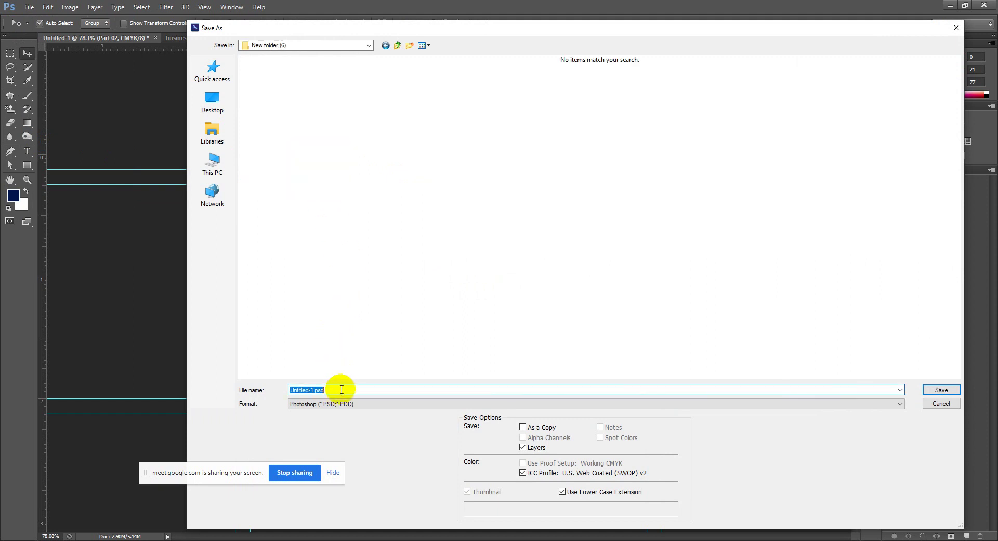
text(BUsiness Card MOck)
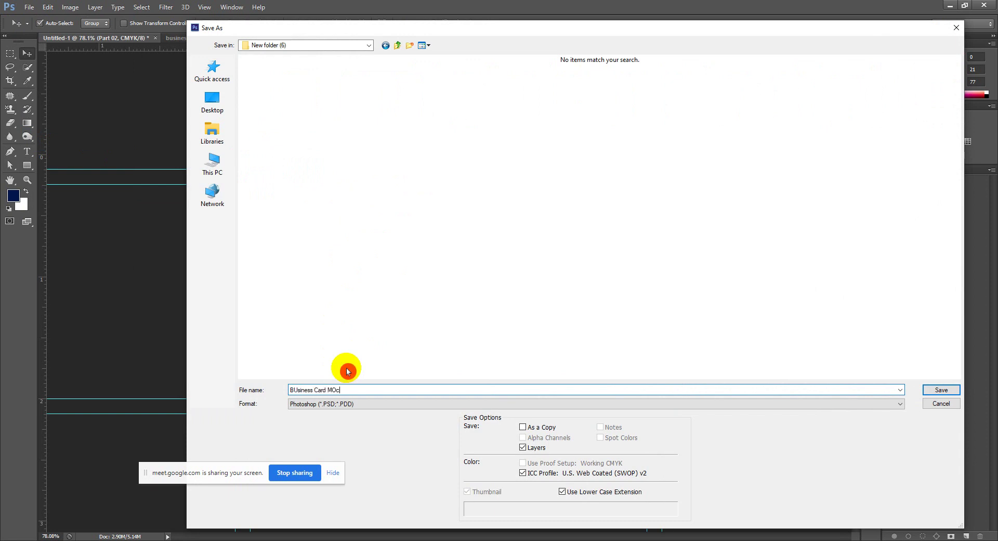
text(u)
key(Return)
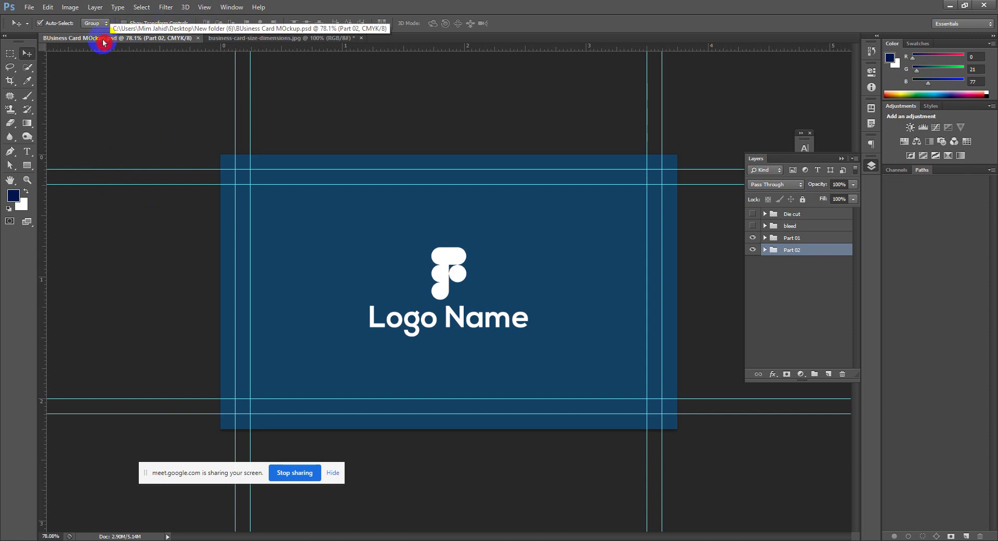
Step: Save the blue logo card as Photoshop PDF 'BUsiness Card part 01.pdf', accepting all prompts
click(32, 6)
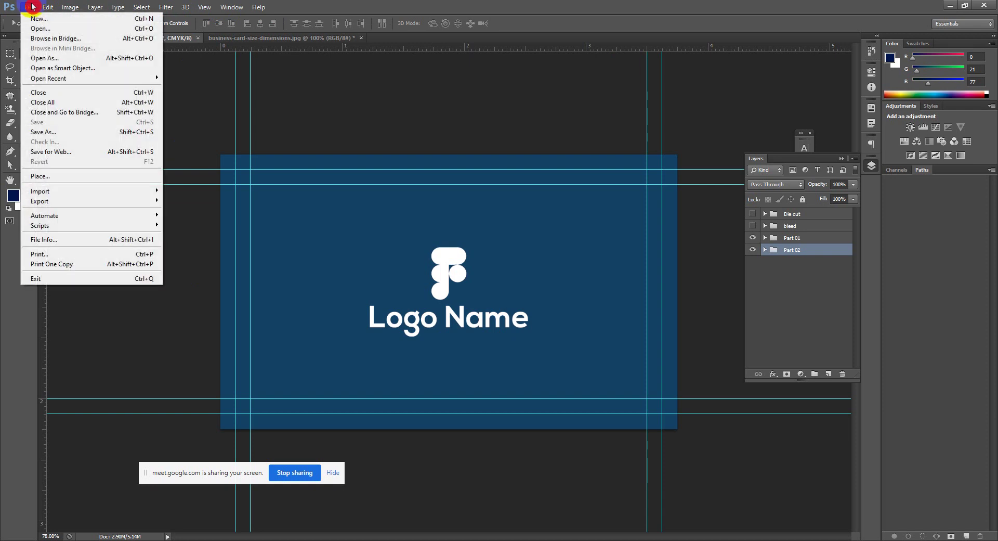
click(52, 132)
click(373, 404)
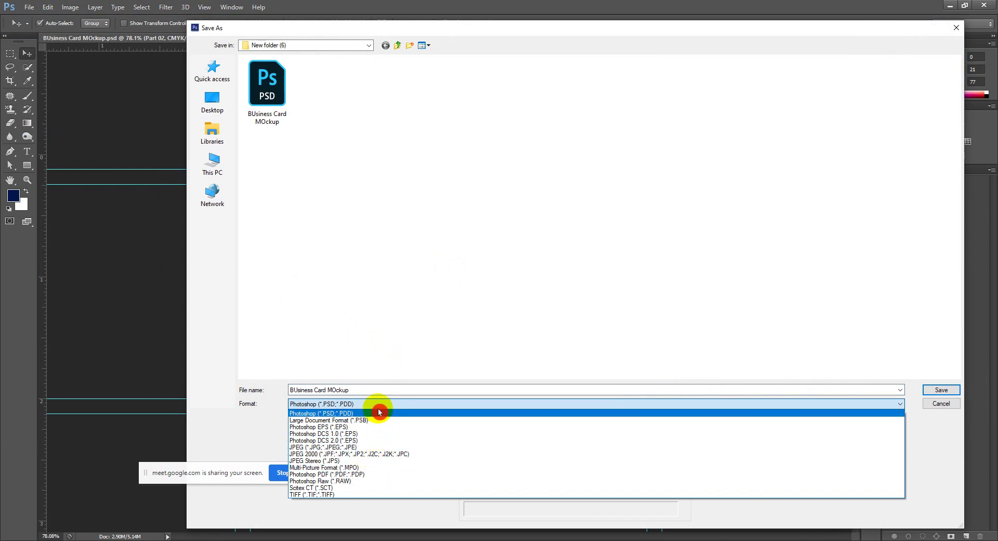
click(382, 474)
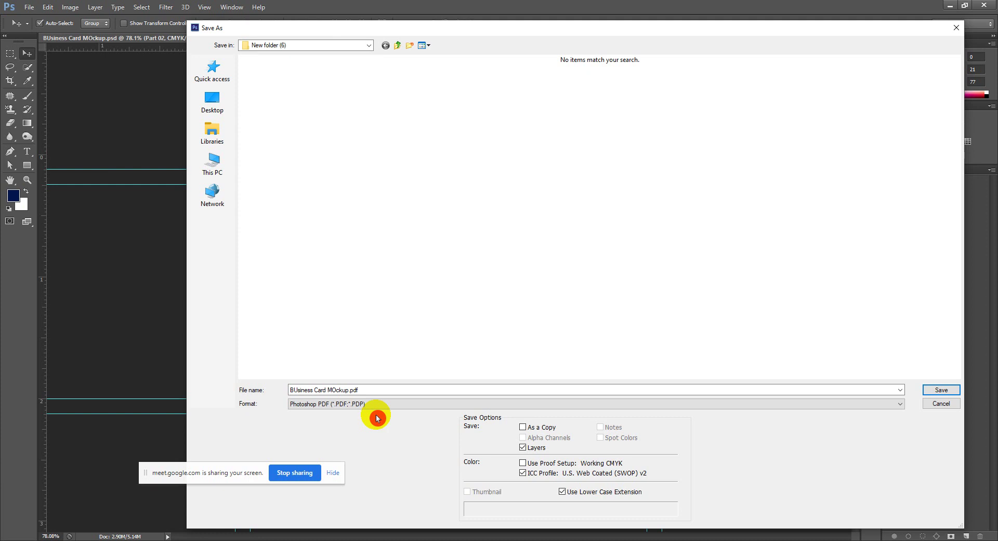
click(356, 404)
drag(396, 34, 652, 38)
text(art 01)
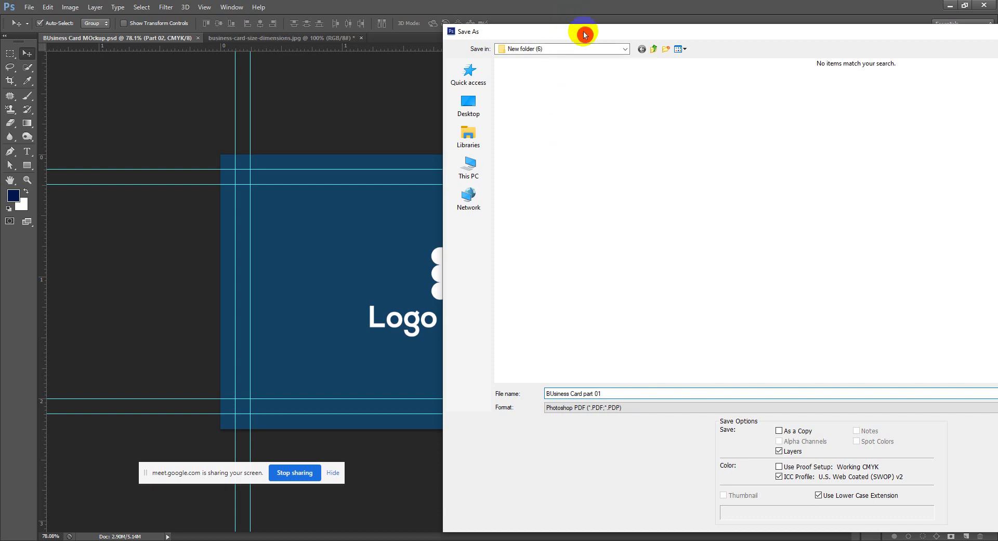
mouse_move(584, 32)
mouse_down()
mouse_move(657, 35)
mouse_move(278, 15)
mouse_up()
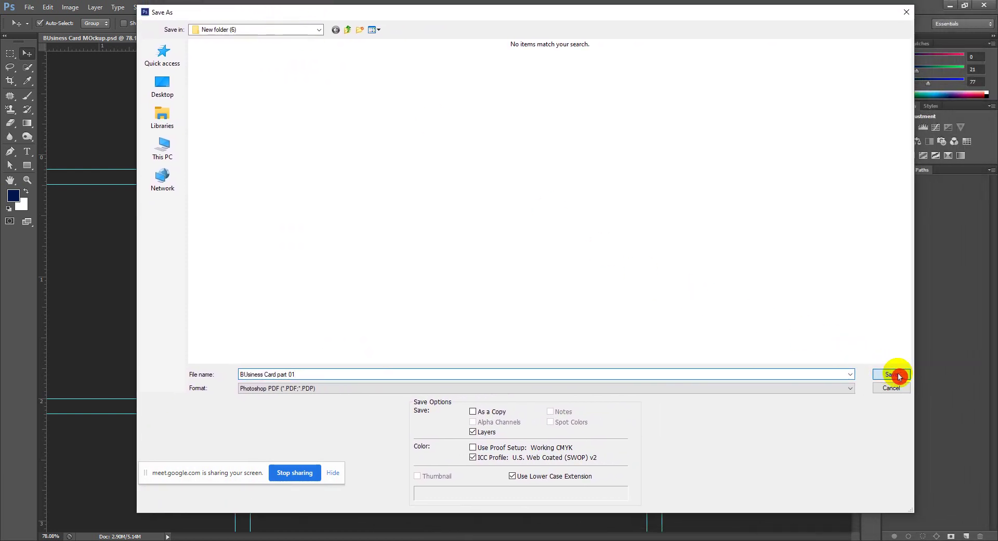
click(891, 374)
click(505, 206)
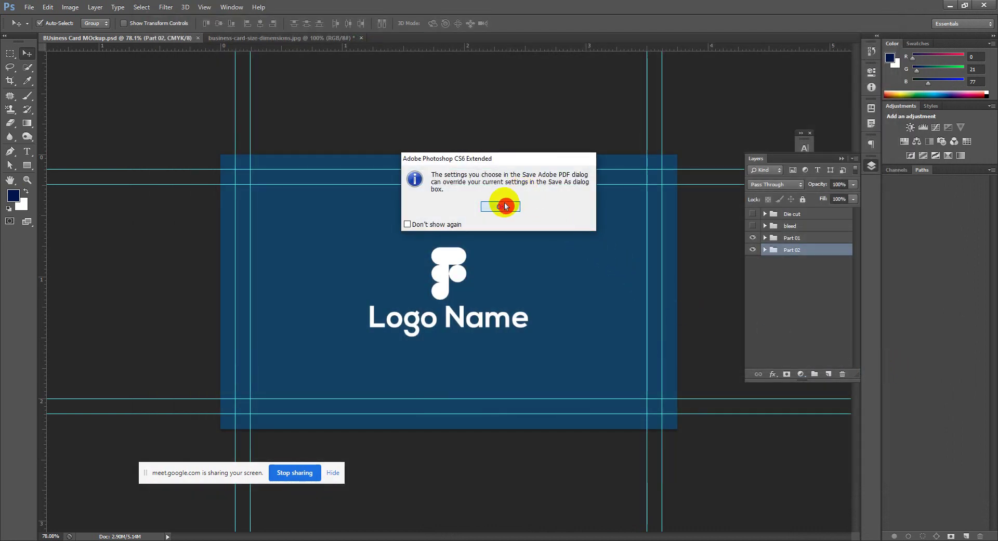
click(603, 367)
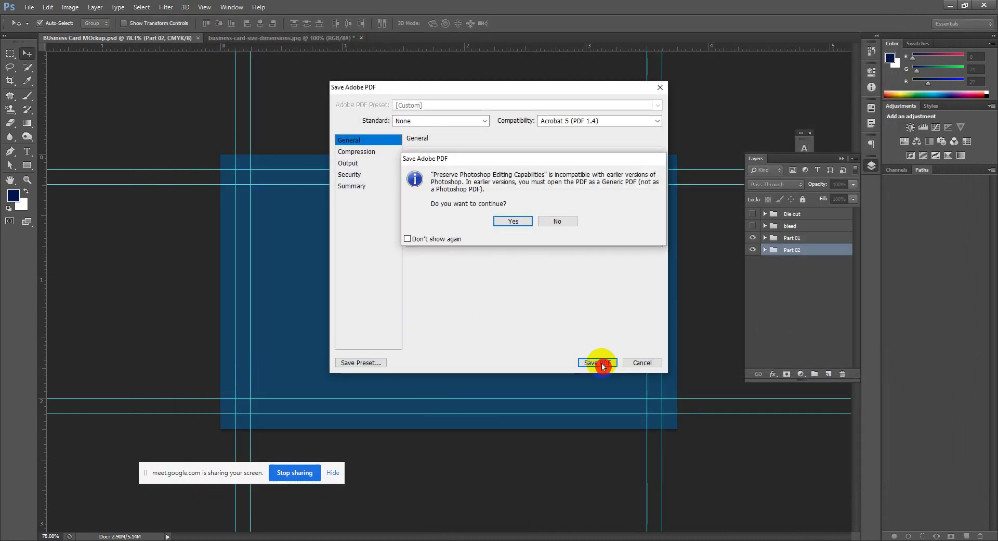
click(510, 224)
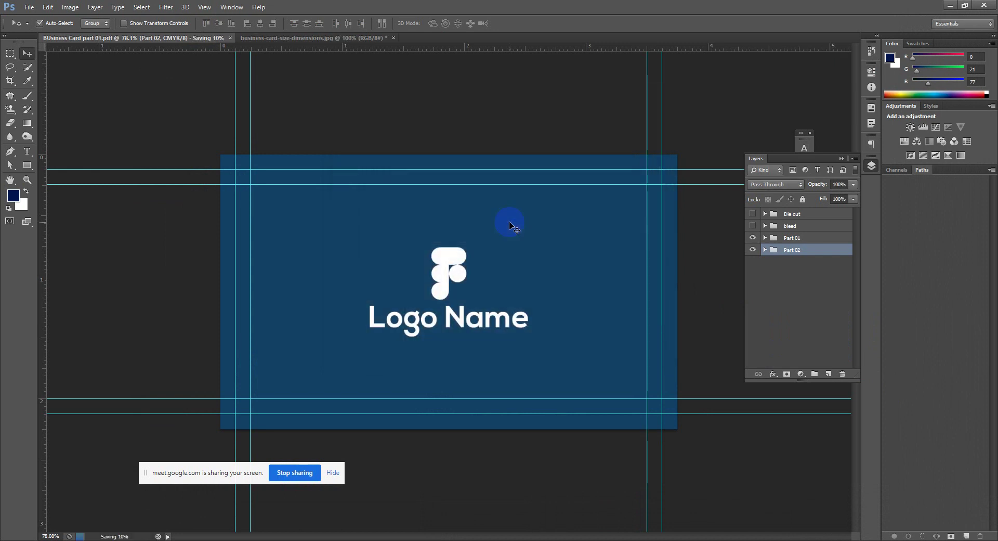
click(429, 255)
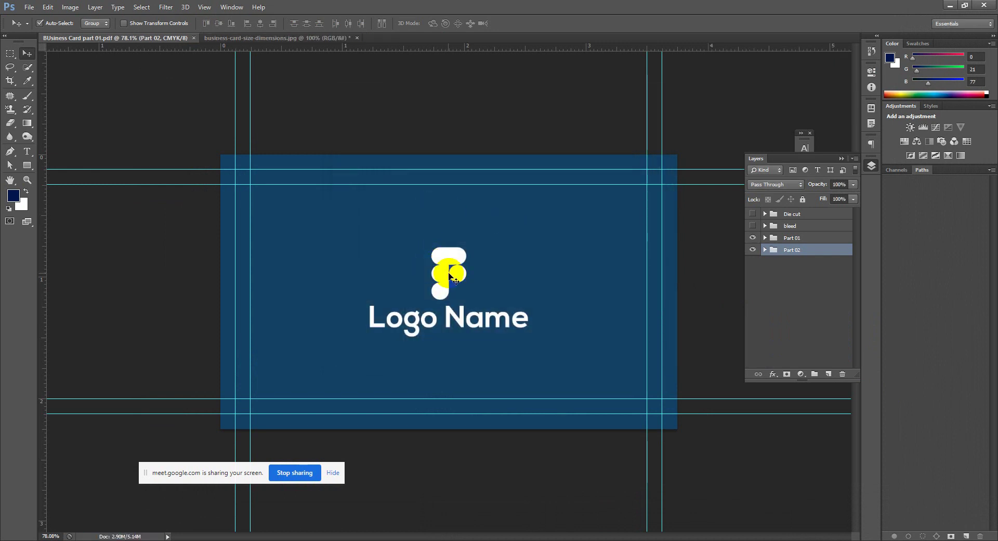
Step: Hide Part 01 so the cream-and-blue contact design shows
click(28, 10)
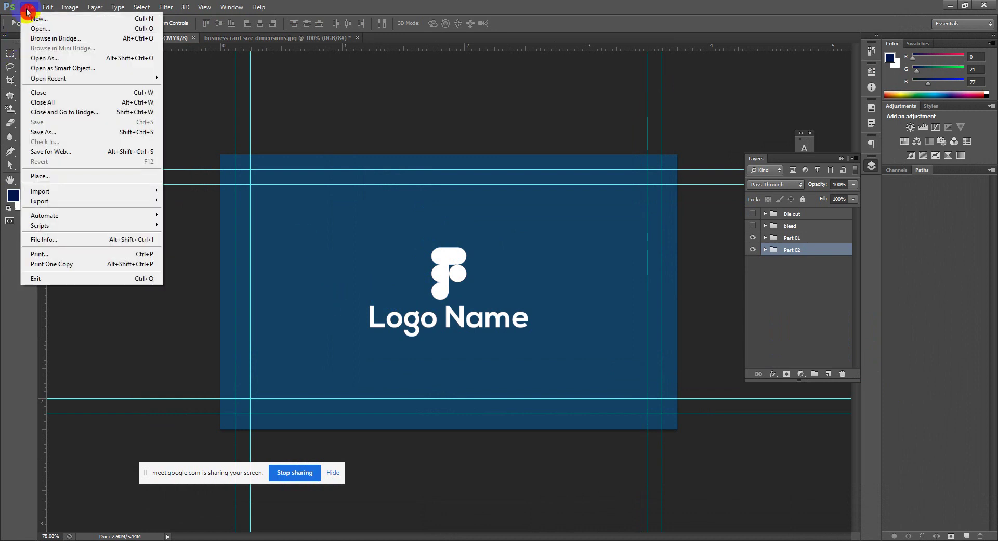
click(54, 137)
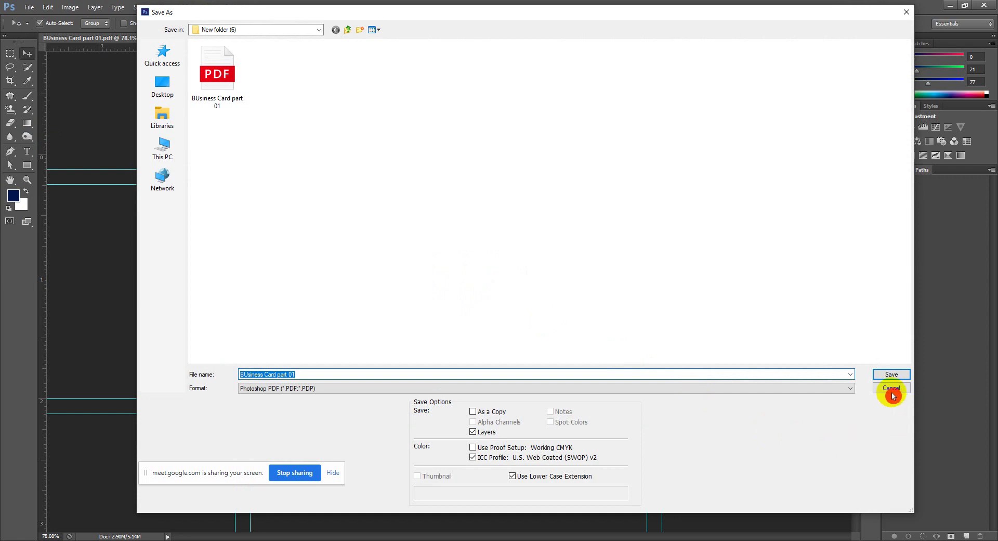
click(889, 388)
click(752, 237)
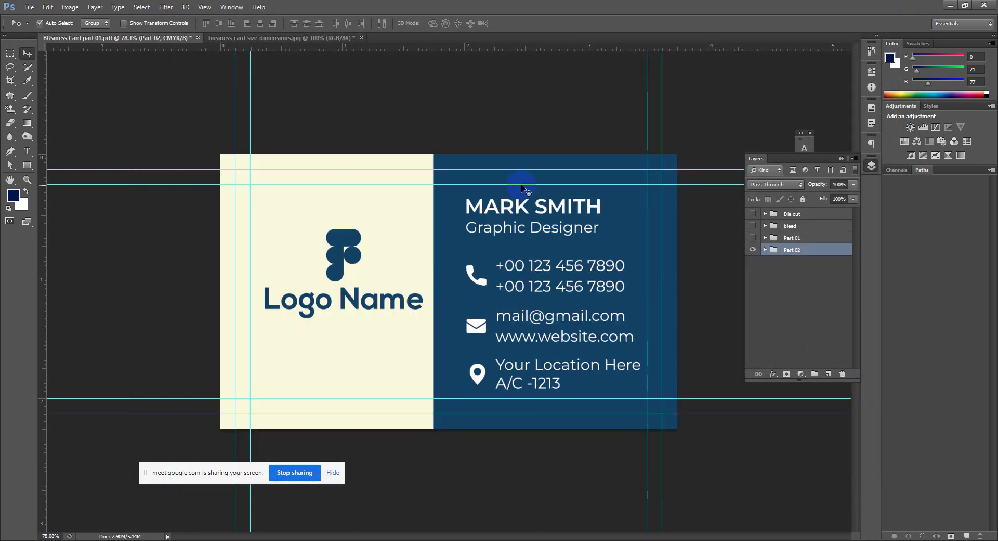
click(30, 9)
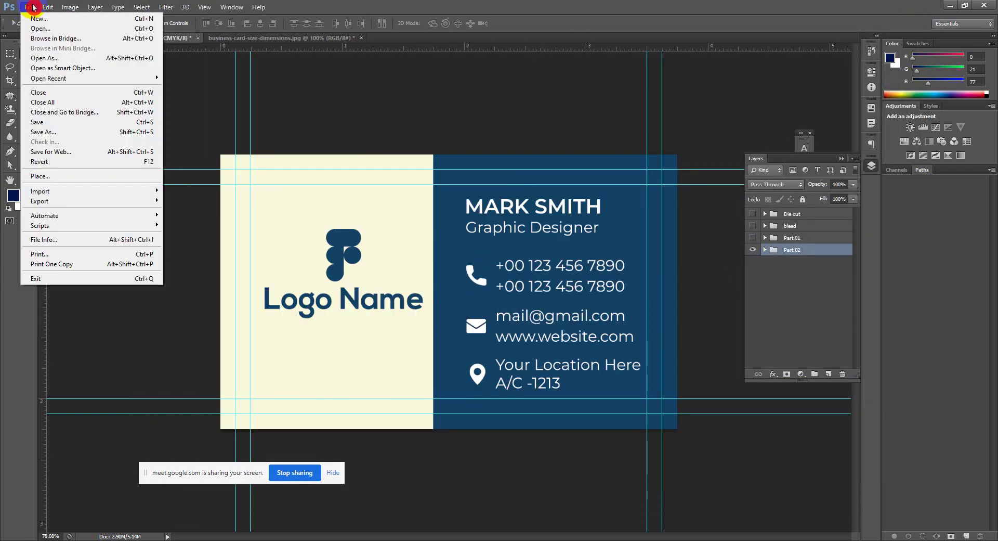
click(329, 247)
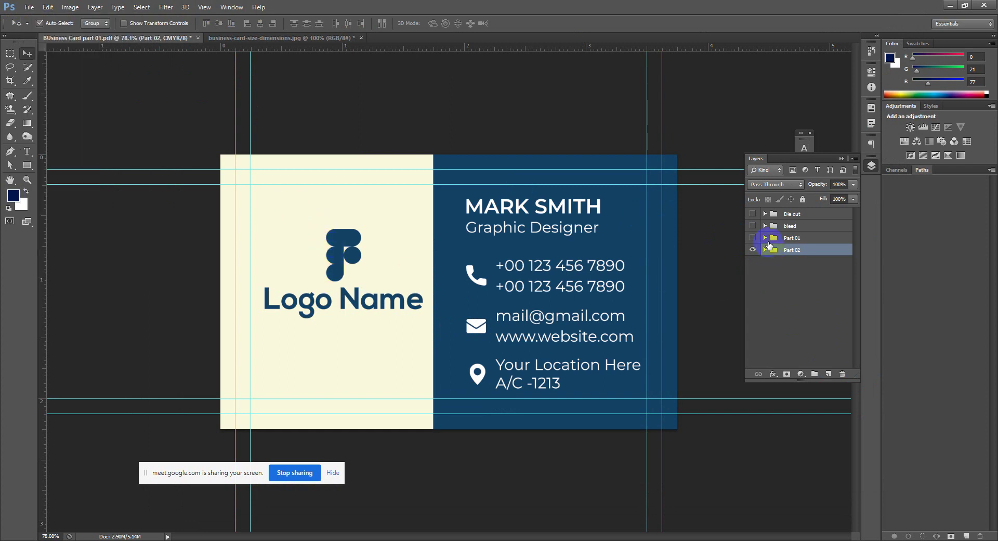
click(754, 249)
click(754, 250)
Step: Vertically centre the Logo on the SHape cream panel inside Part 02
click(765, 250)
click(818, 265)
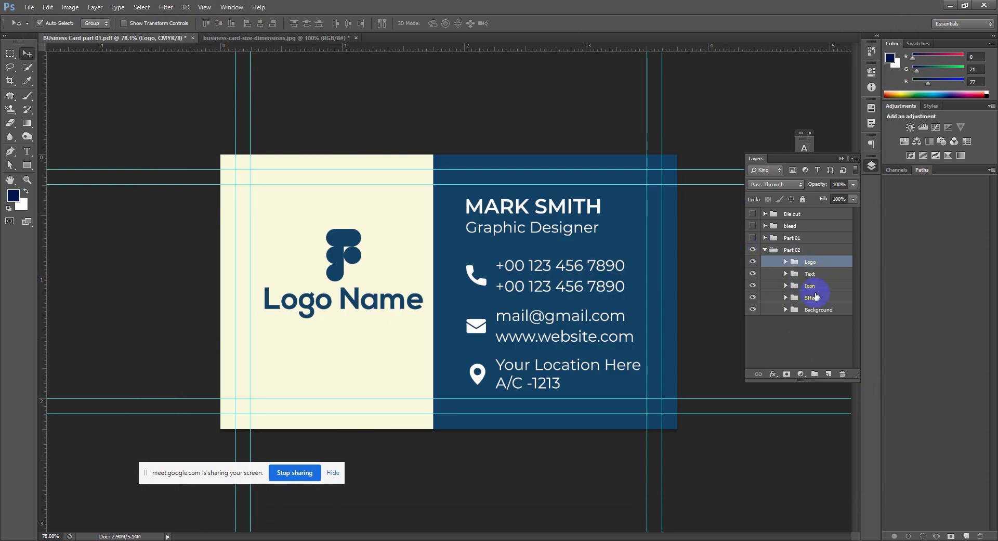
ctrl+click(813, 298)
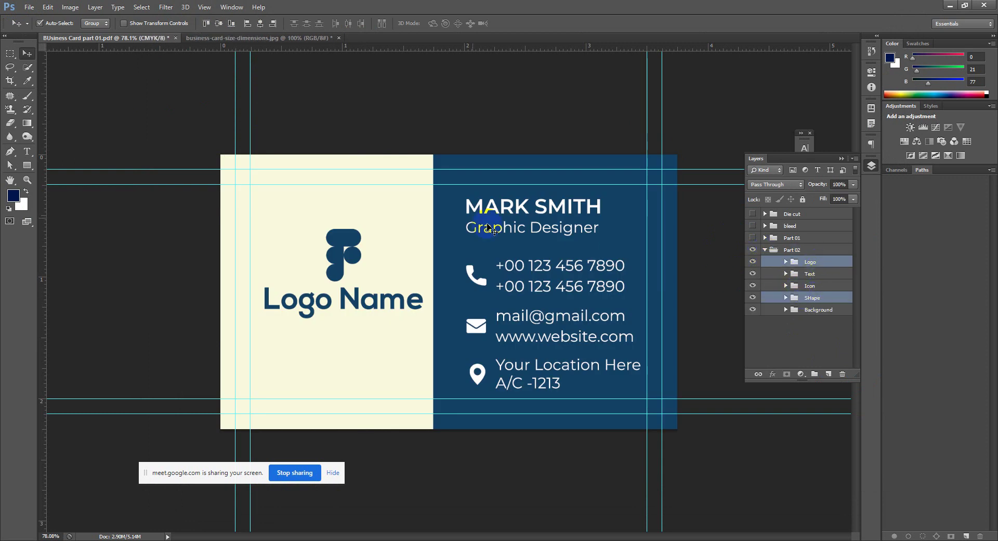
click(219, 24)
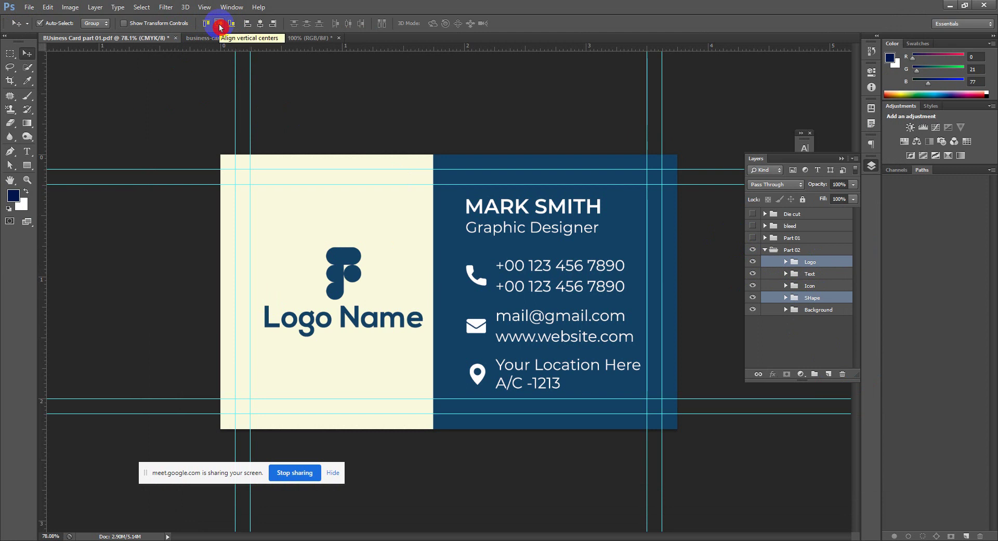
click(400, 104)
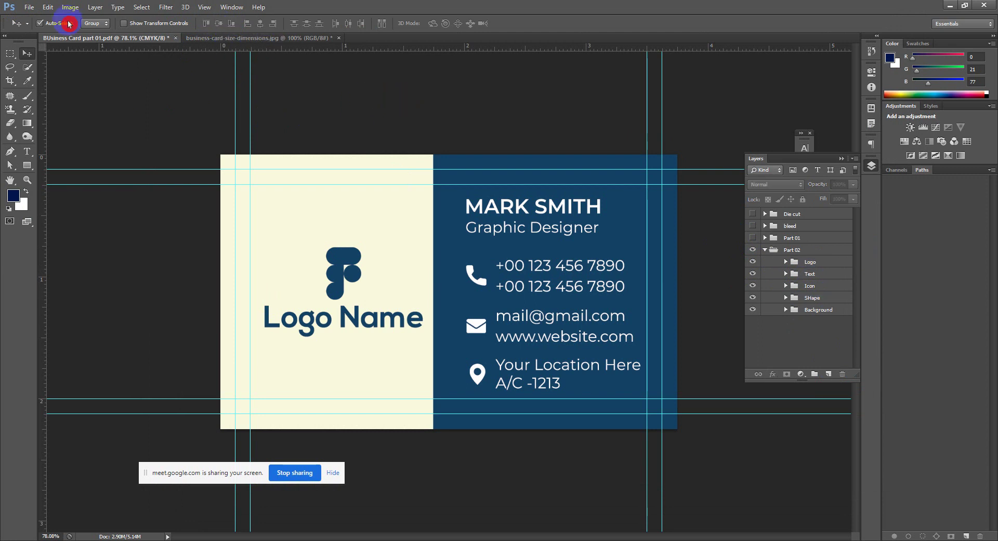
Step: Begin a Save As for the contact design and edit the file name
click(23, 7)
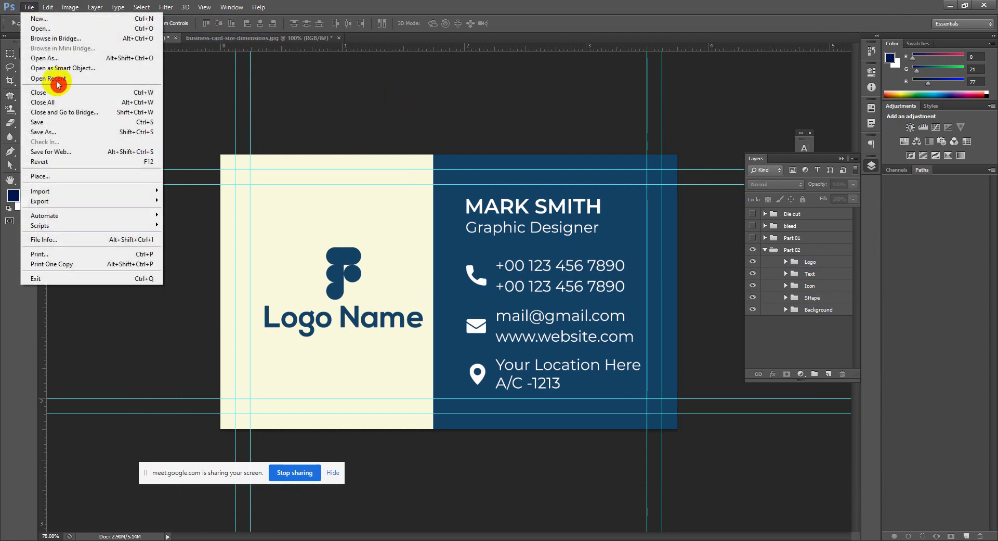
click(61, 137)
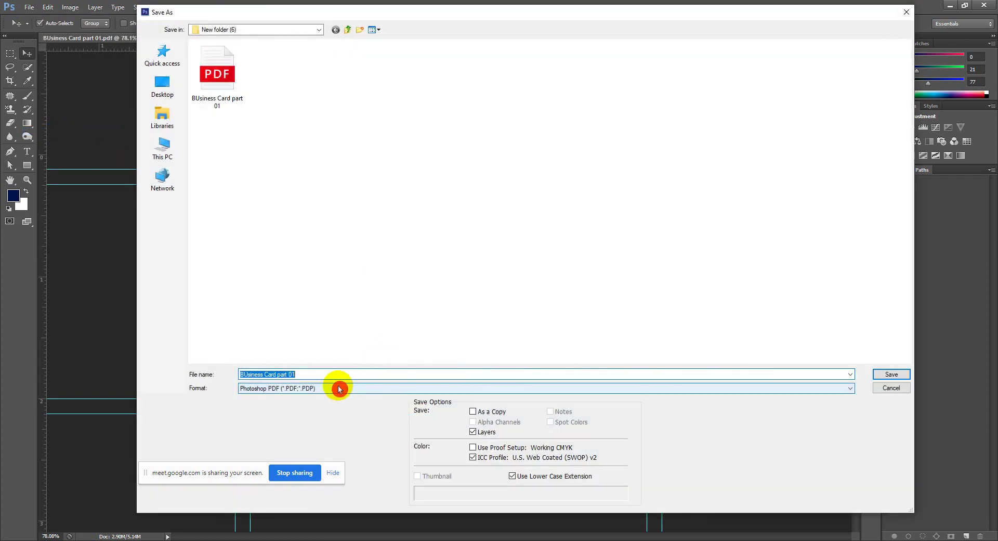
click(293, 374)
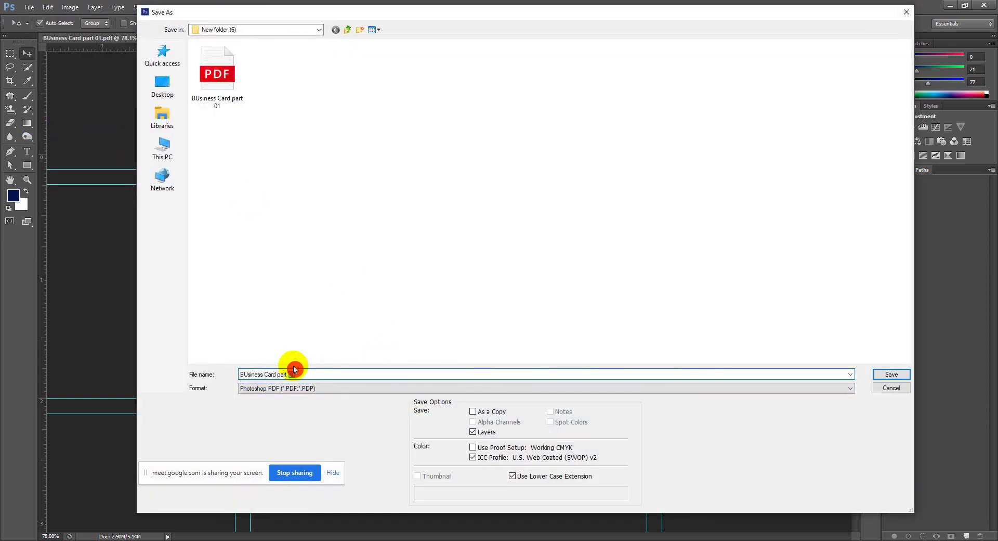
text(2)
Step: Save the contact design as 'BUsiness Card part 02.pdf', accepting the compatibility warning
key(Return)
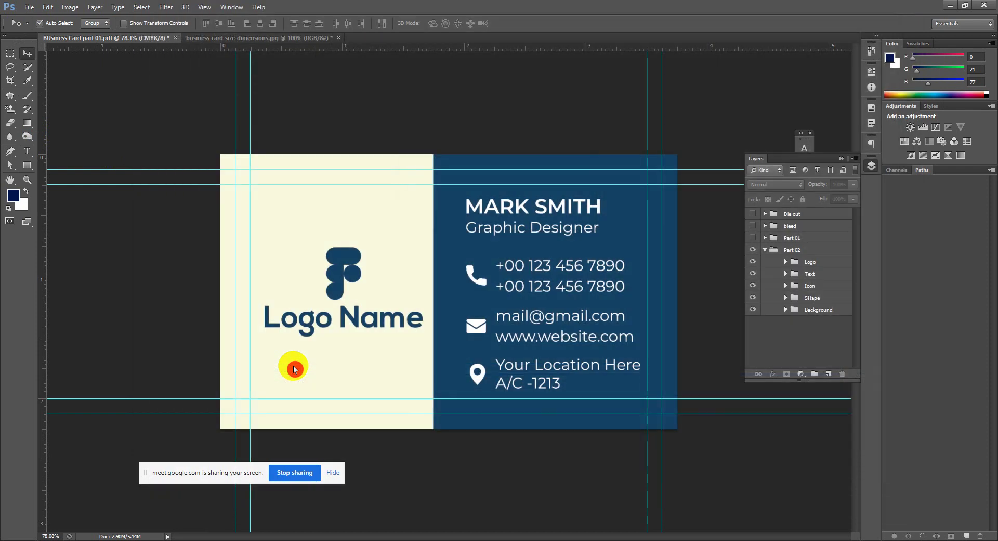
click(602, 363)
click(502, 222)
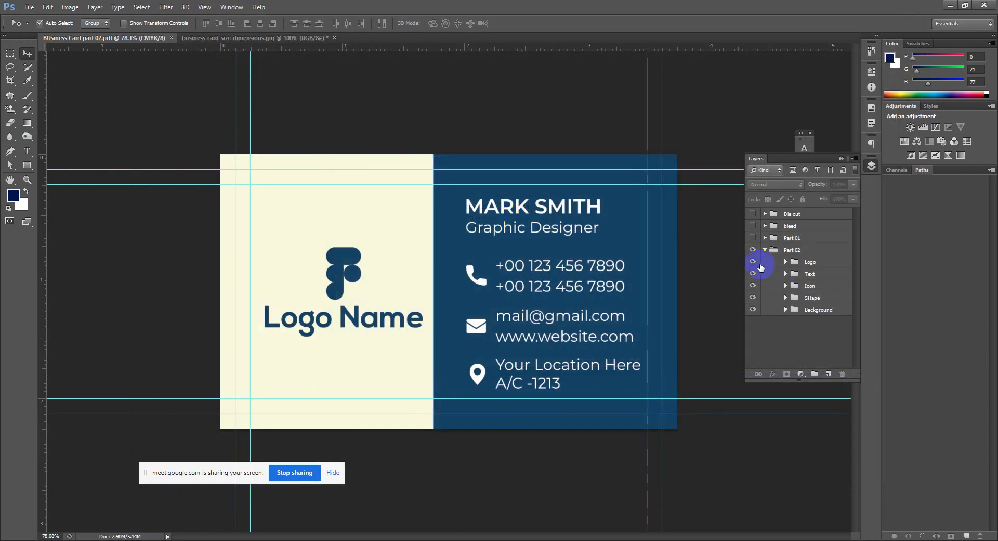
Step: Collapse Part 02 and make the Part 01 blue logo design visible again
click(764, 251)
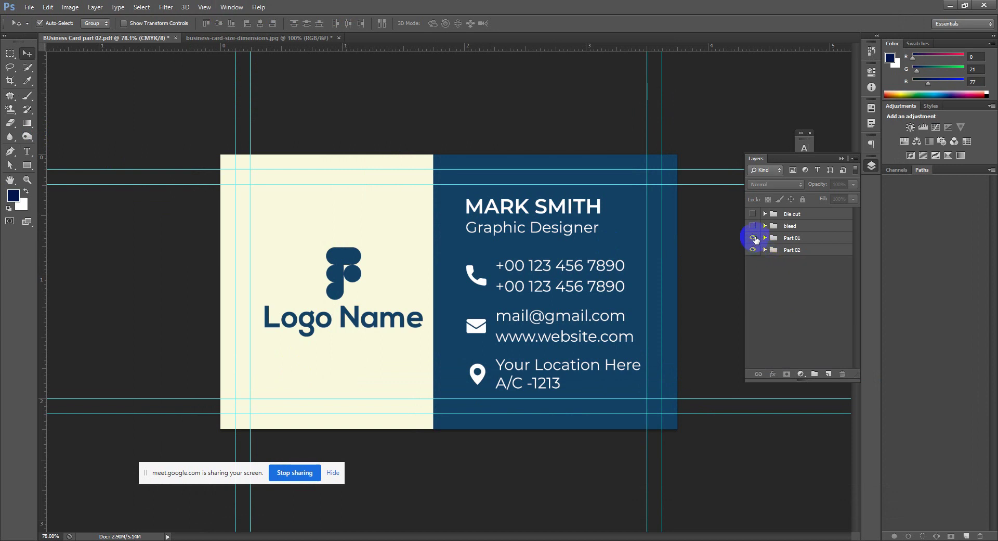
click(753, 237)
click(33, 5)
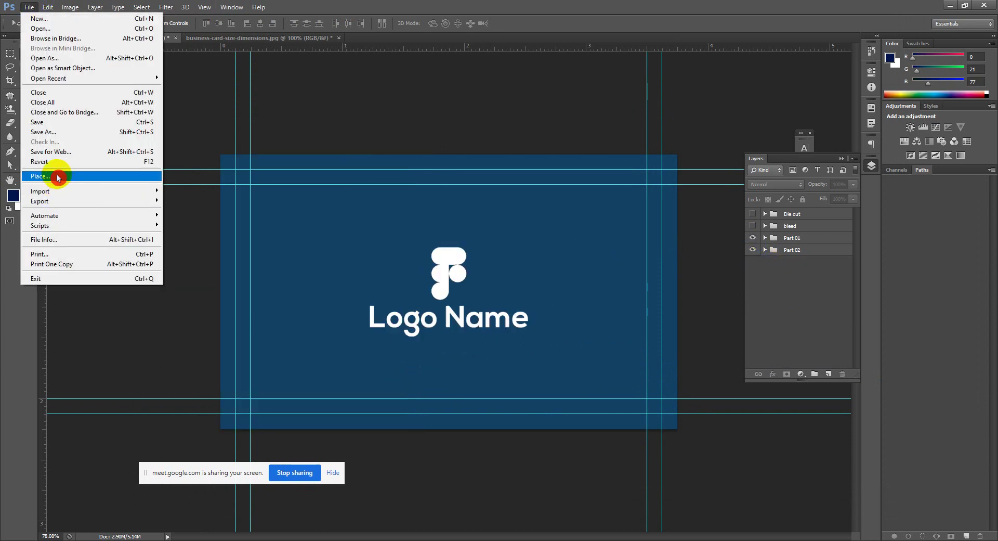
click(37, 131)
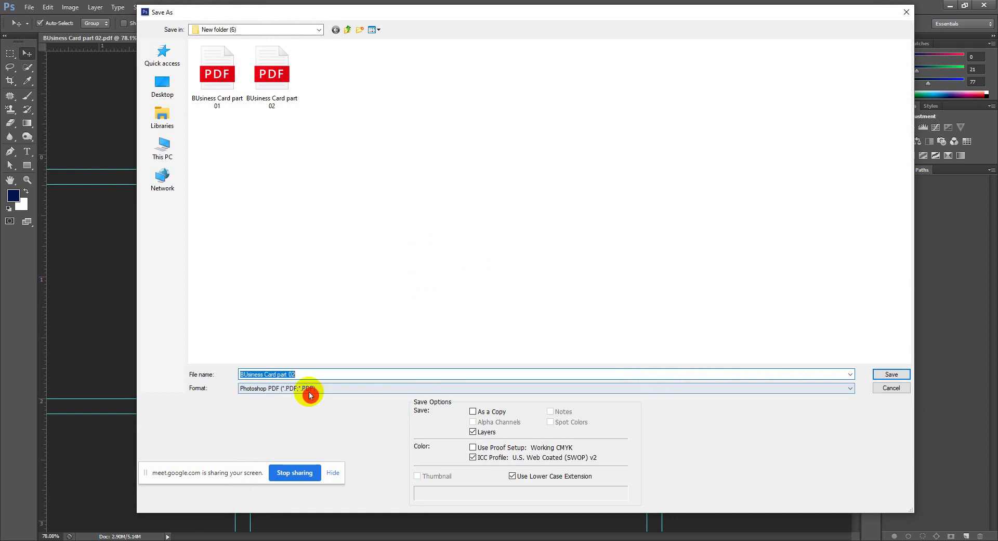
Step: Save the blue logo card as JPEG named 'BUsiness Card part 01'
click(309, 390)
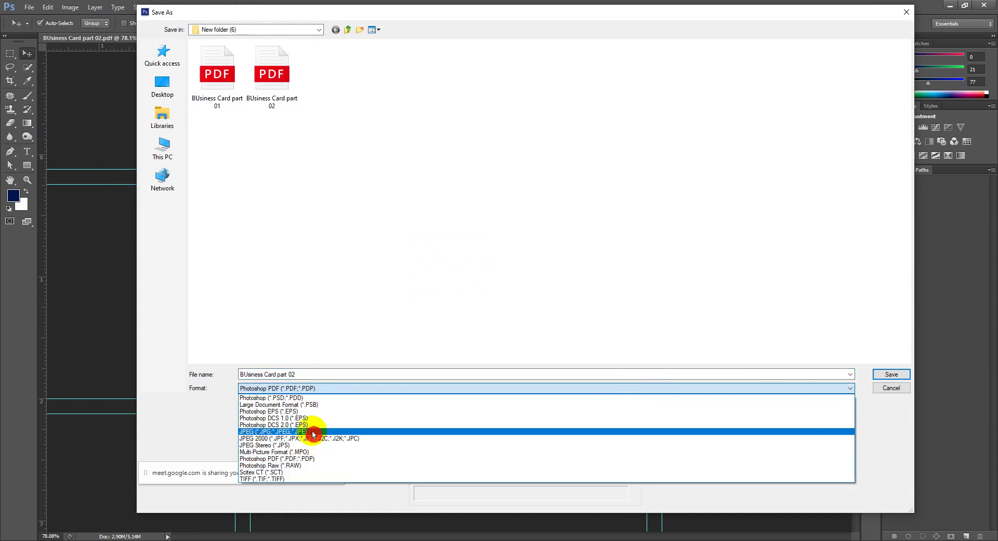
click(313, 434)
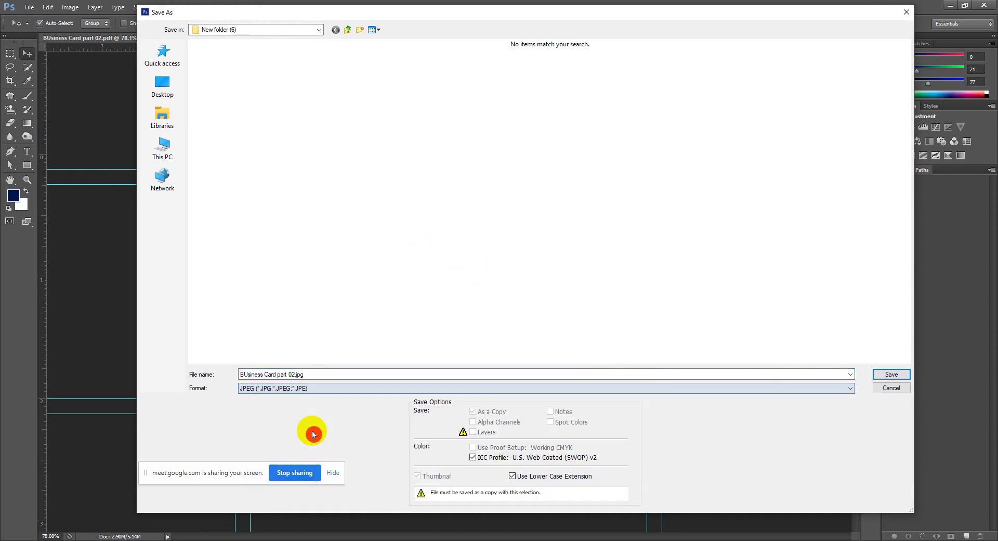
click(326, 373)
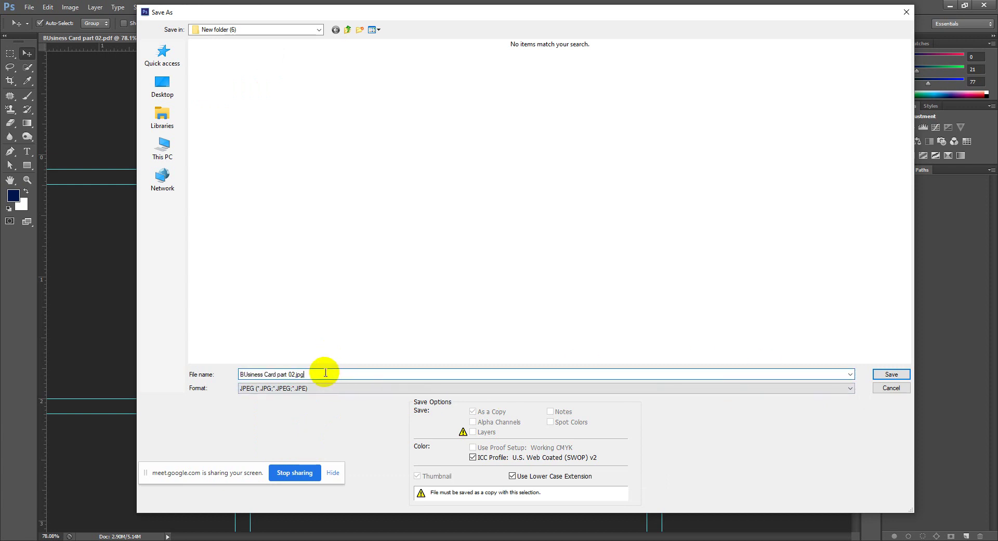
click(309, 268)
text(01)
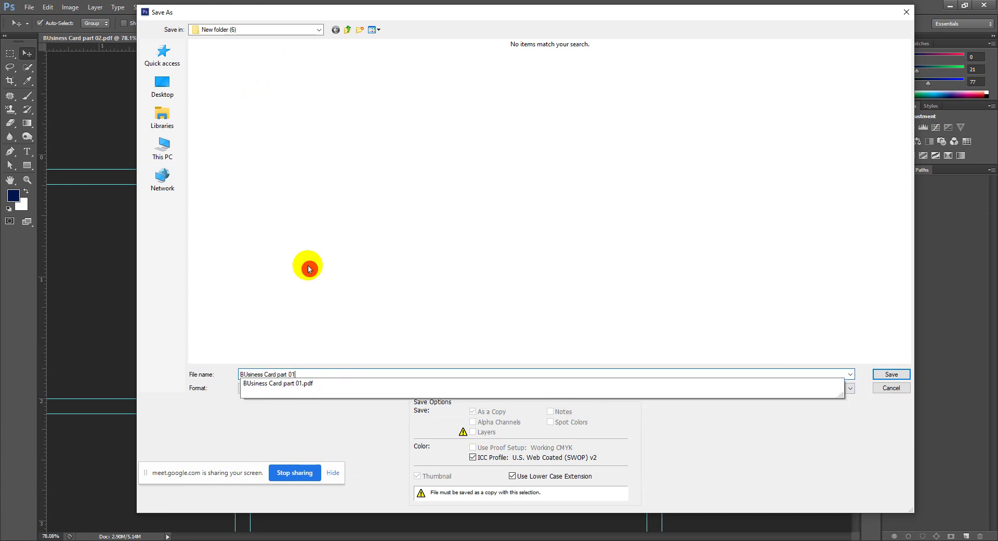
key(Return)
key(Return)
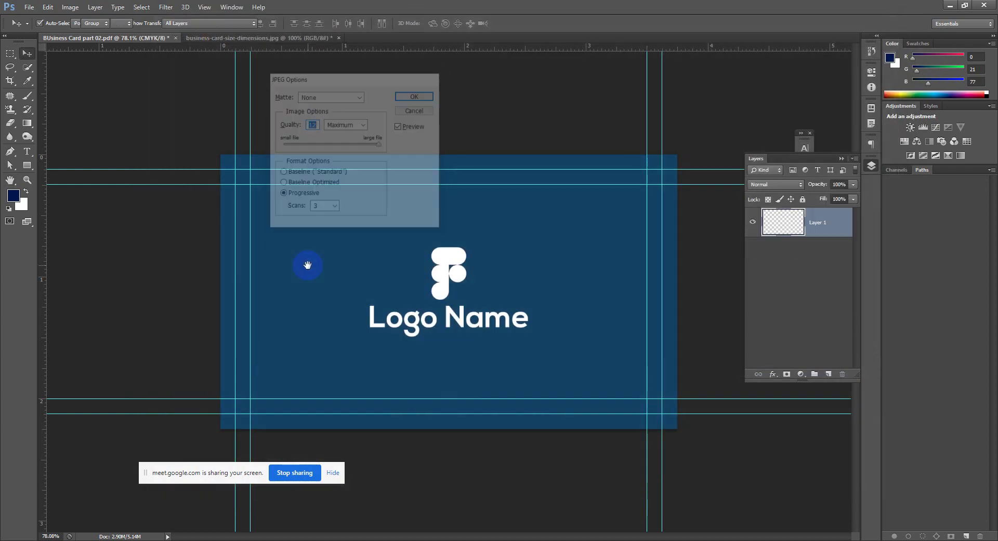
Step: Show the Part 02 contact design and save it as Maximum-quality JPEG 'BUsiness Card part 02.jpg'
drag(882, 237, 777, 253)
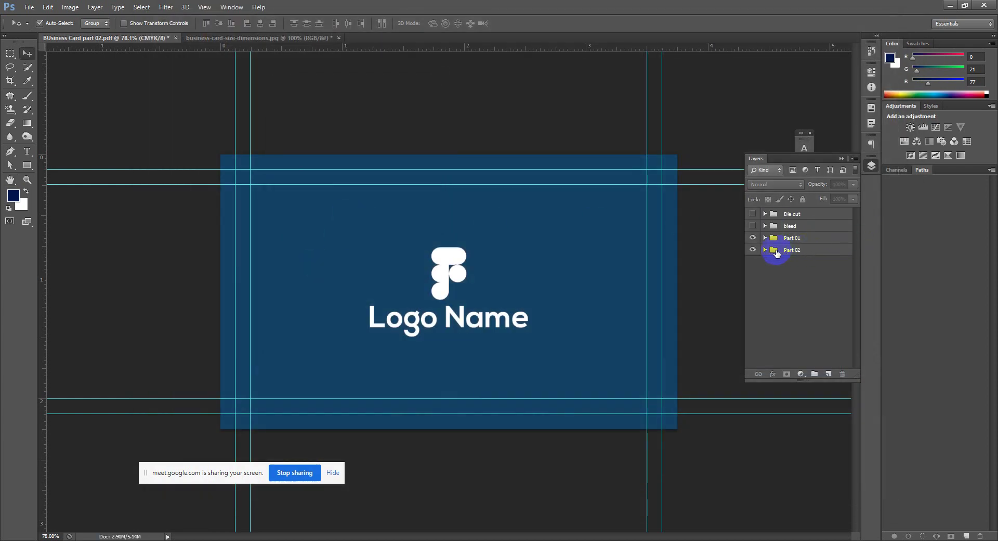
click(752, 238)
click(753, 249)
click(29, 7)
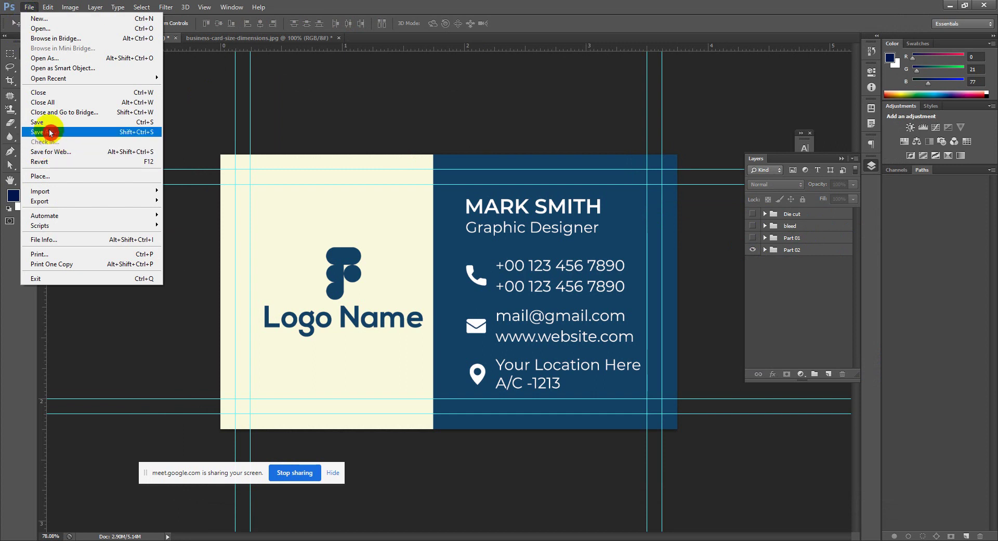
click(50, 131)
click(356, 390)
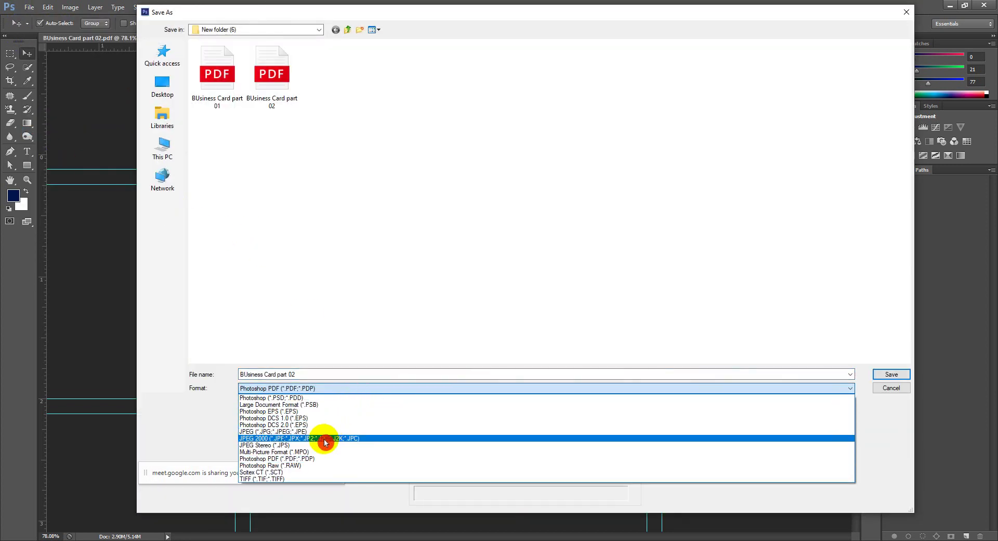
click(305, 431)
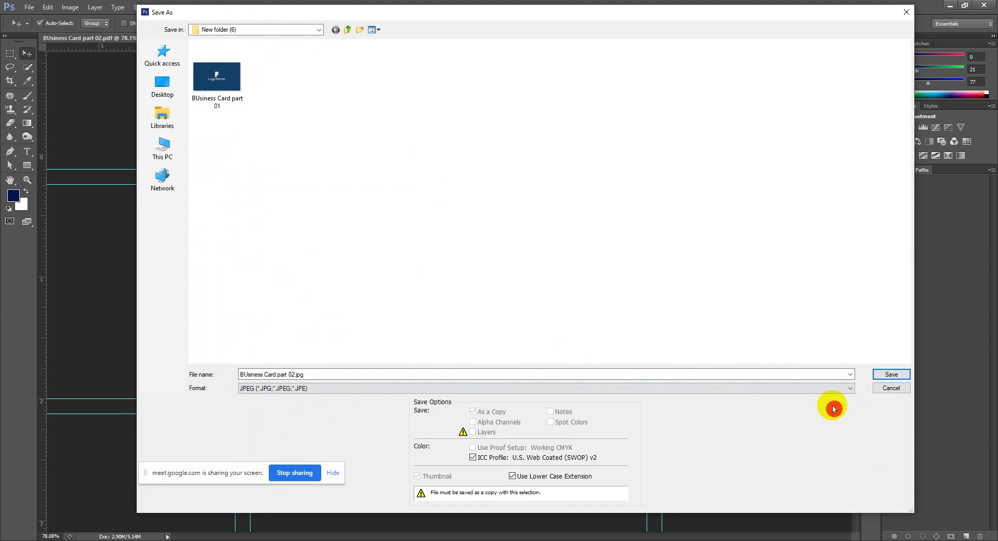
click(884, 375)
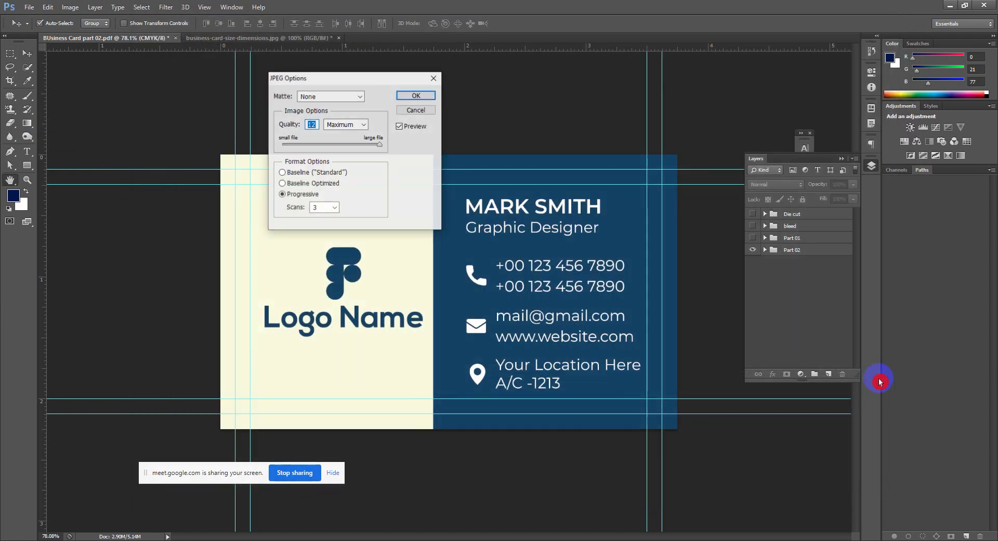
click(417, 97)
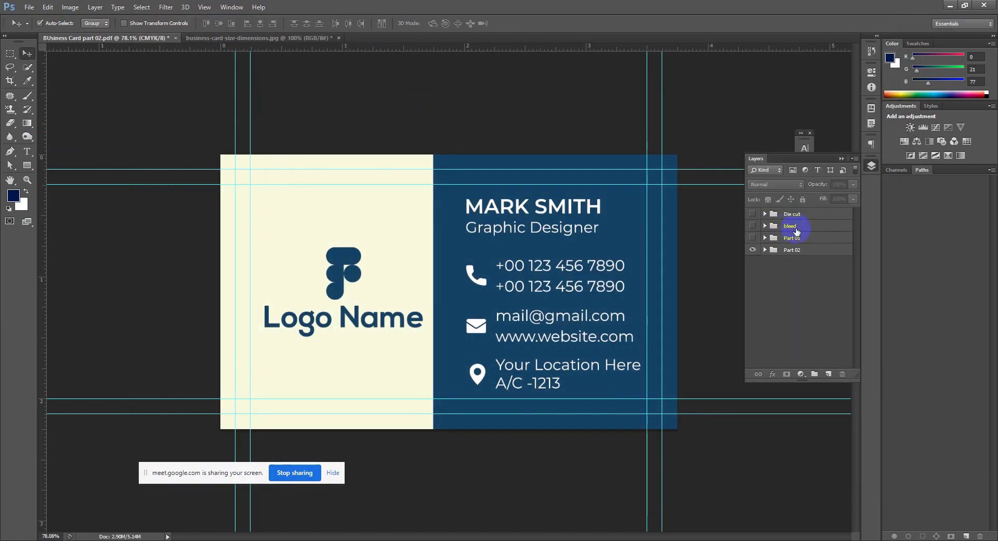
click(34, 6)
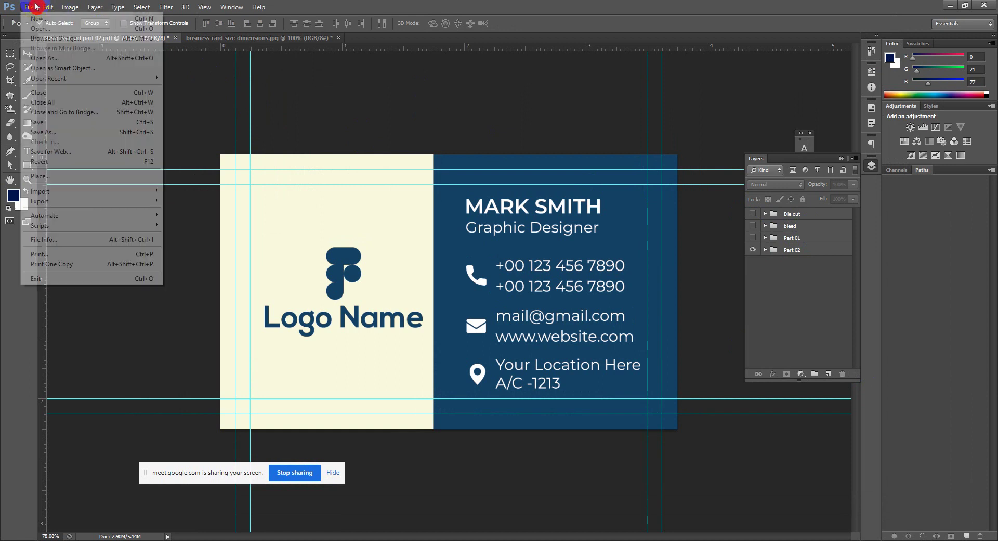
Step: Set up a Save for Web export as JPEG at quality 100, then cancel it
click(67, 151)
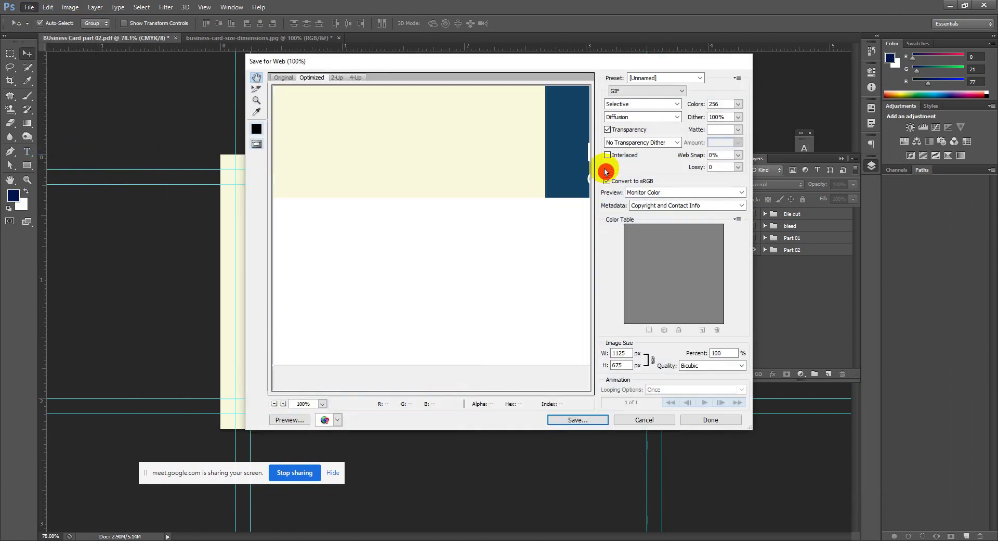
click(634, 92)
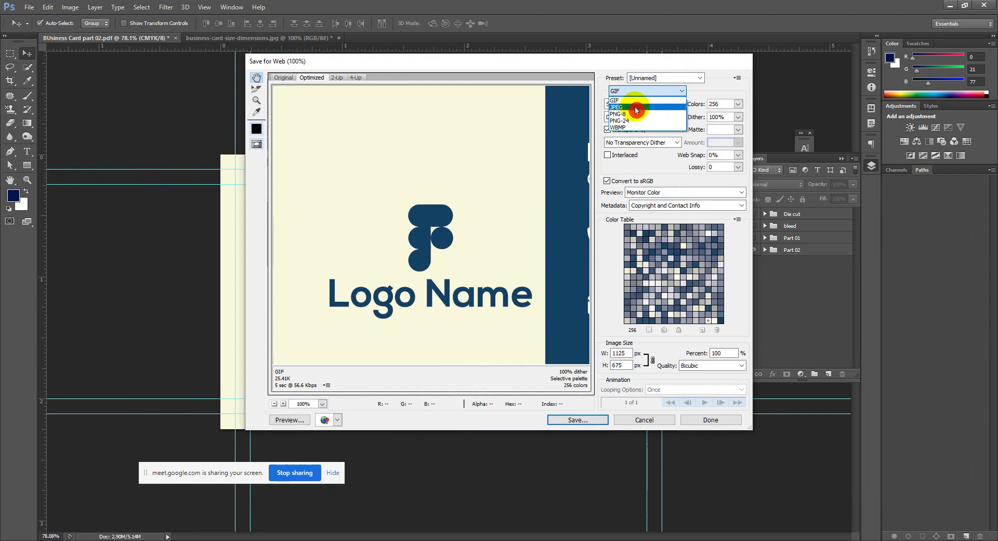
click(632, 106)
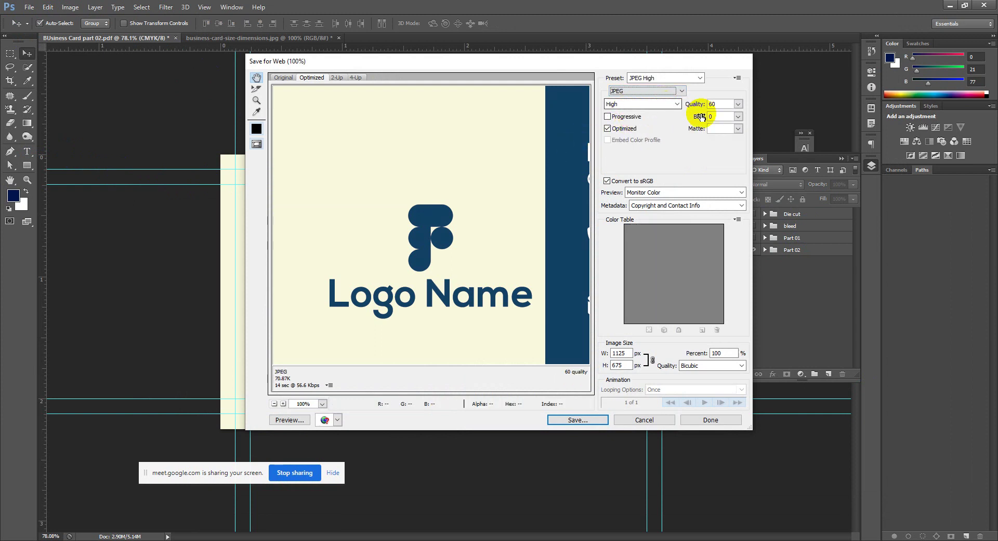
drag(694, 105, 745, 104)
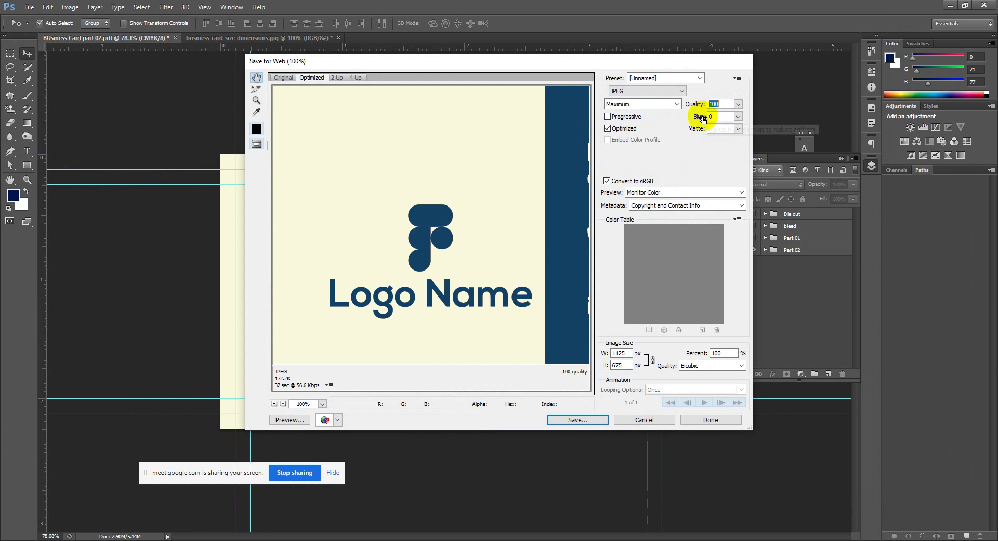
click(647, 418)
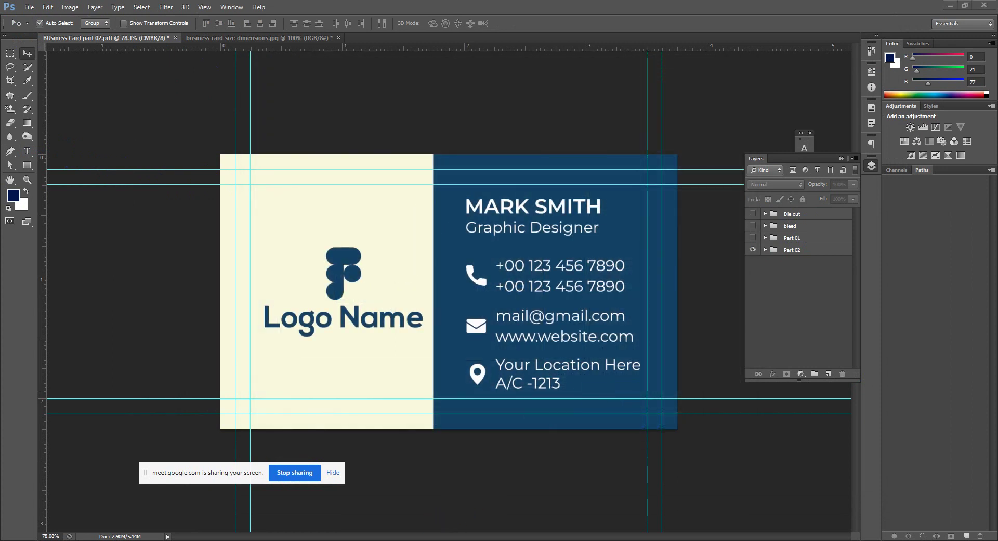
Step: Open BUsiness Card part 01.pdf from New folder (6) in File Explorer
key(super+e)
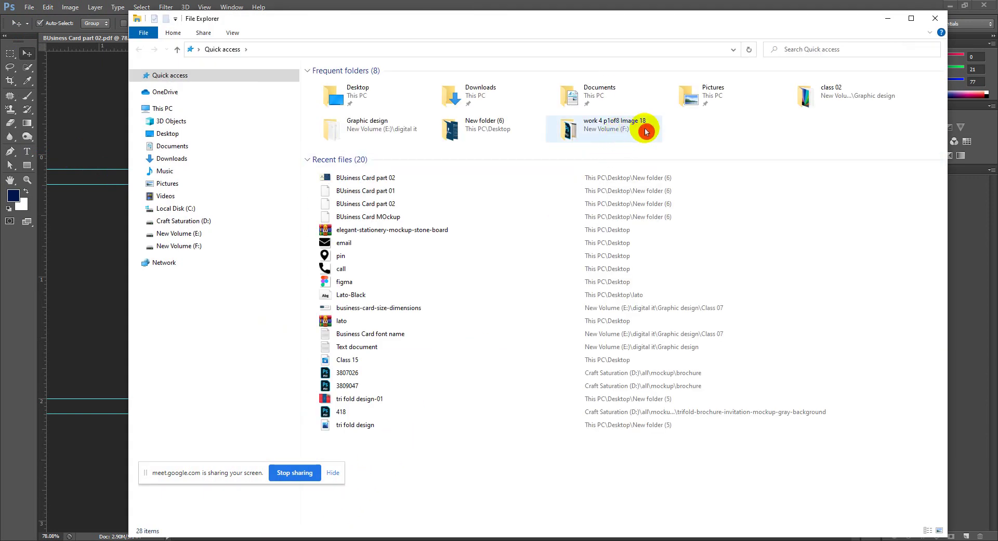
double_click(453, 133)
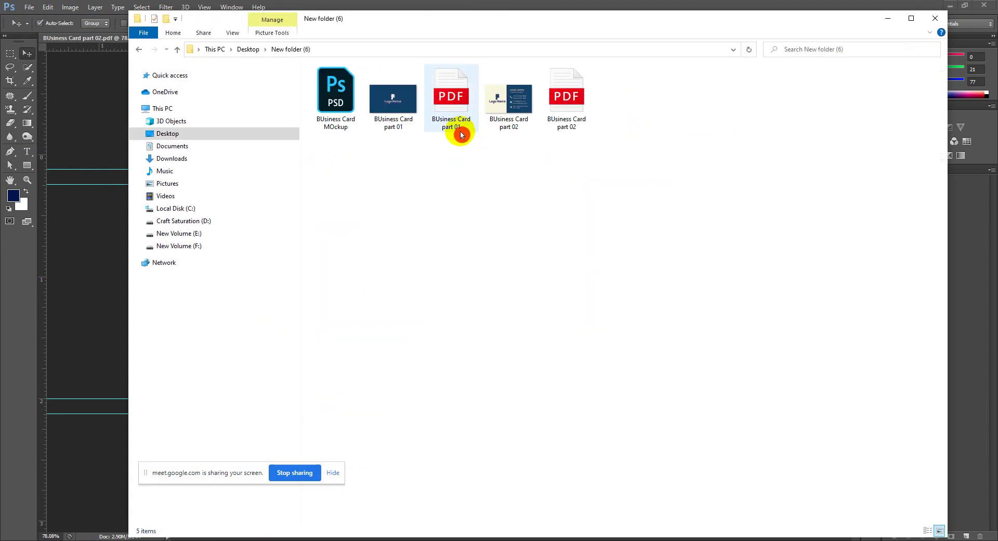
click(459, 104)
double_click(458, 104)
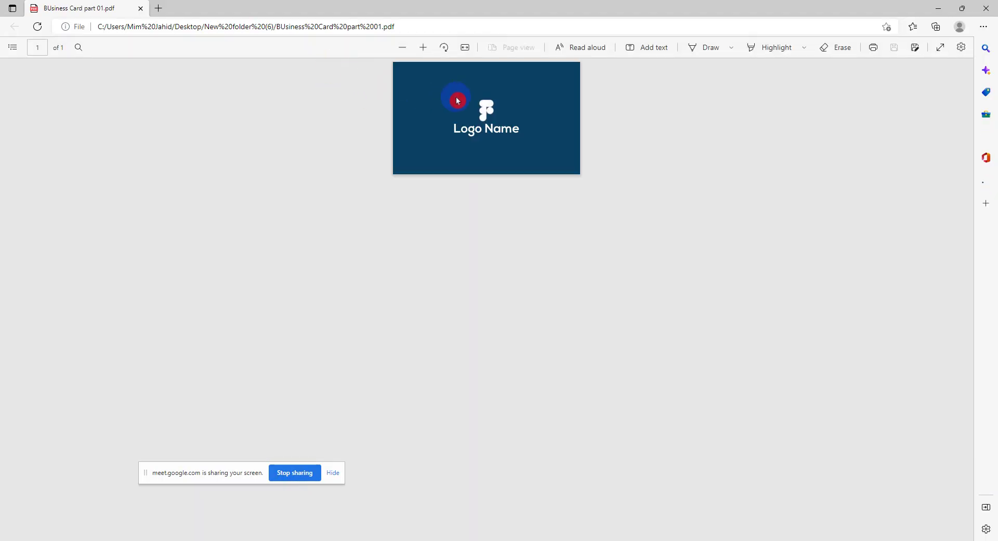
Step: Zoom in on the blue logo card in part 01 PDF, then close it
click(422, 47)
click(422, 47)
click(423, 47)
click(422, 47)
click(422, 47)
click(422, 47)
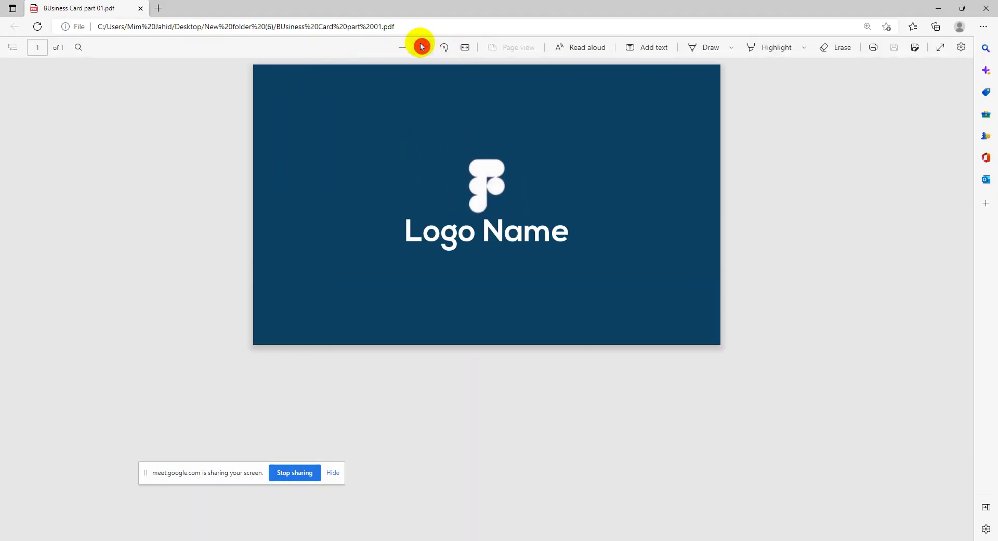
click(981, 6)
Step: Open BUsiness Card part 02.pdf, zoom in and back out on it, then close Edge
click(570, 109)
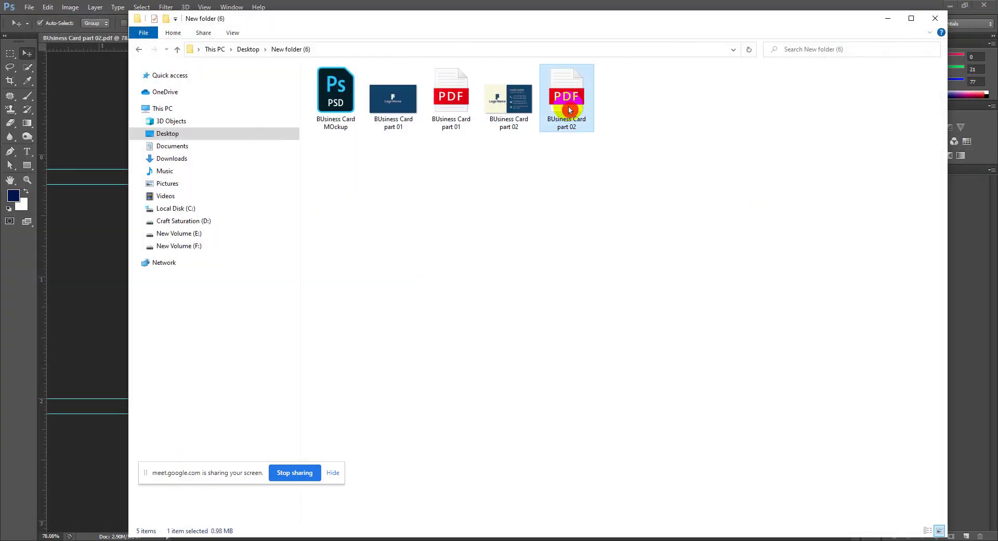
double_click(570, 109)
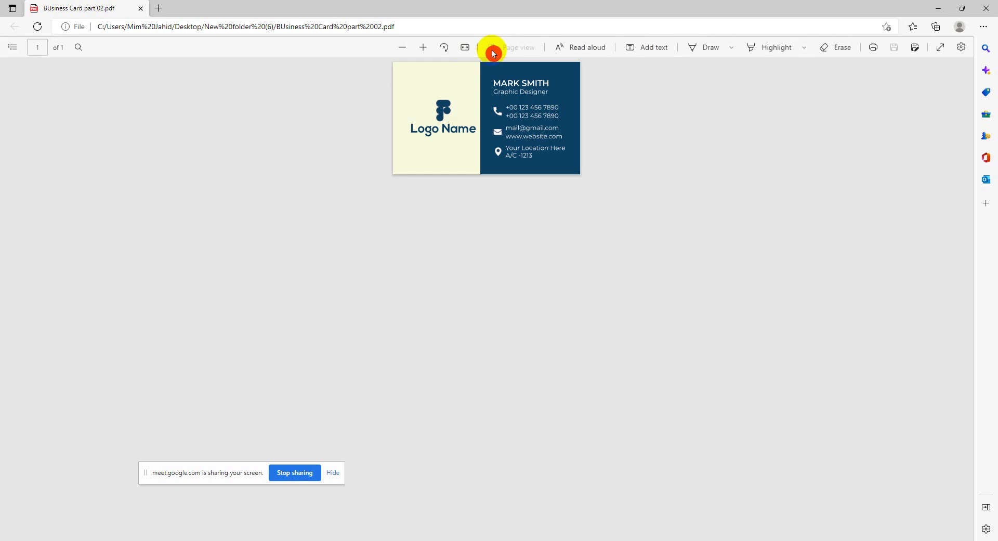
click(423, 48)
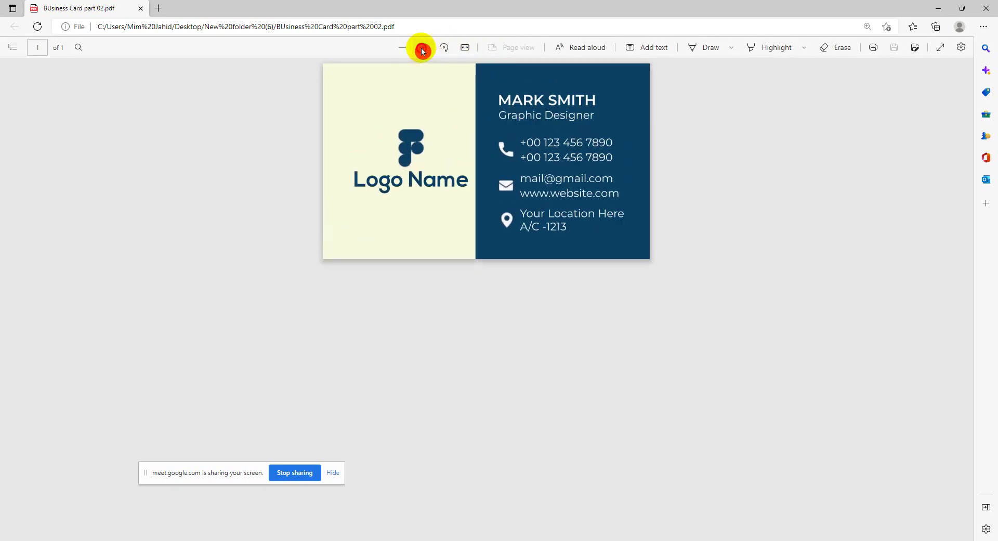
click(424, 47)
click(423, 48)
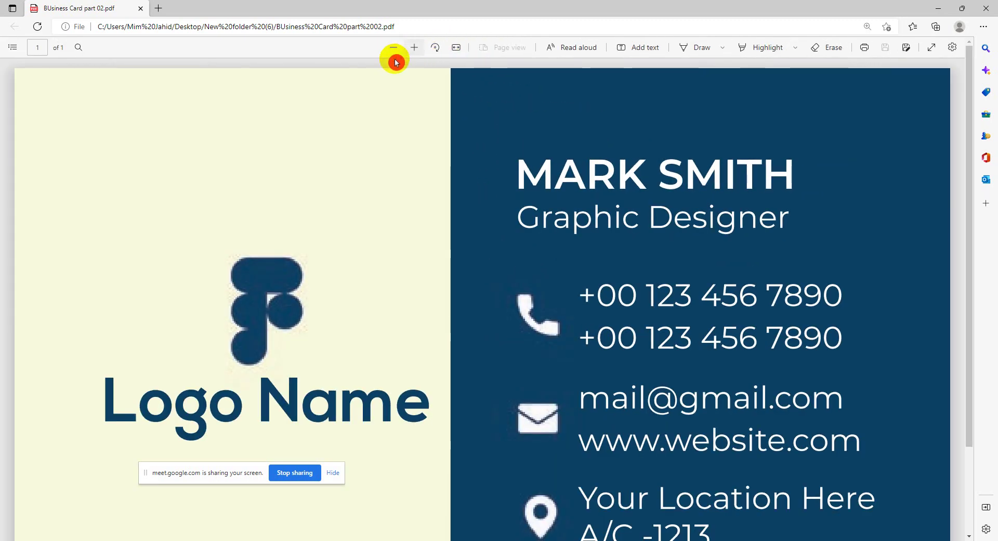
click(394, 48)
click(400, 49)
click(400, 50)
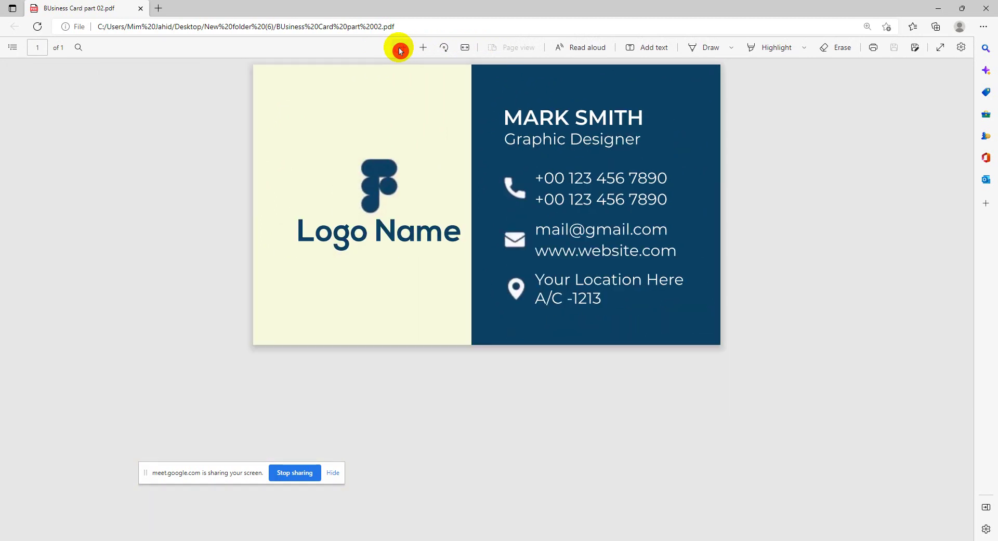
click(986, 8)
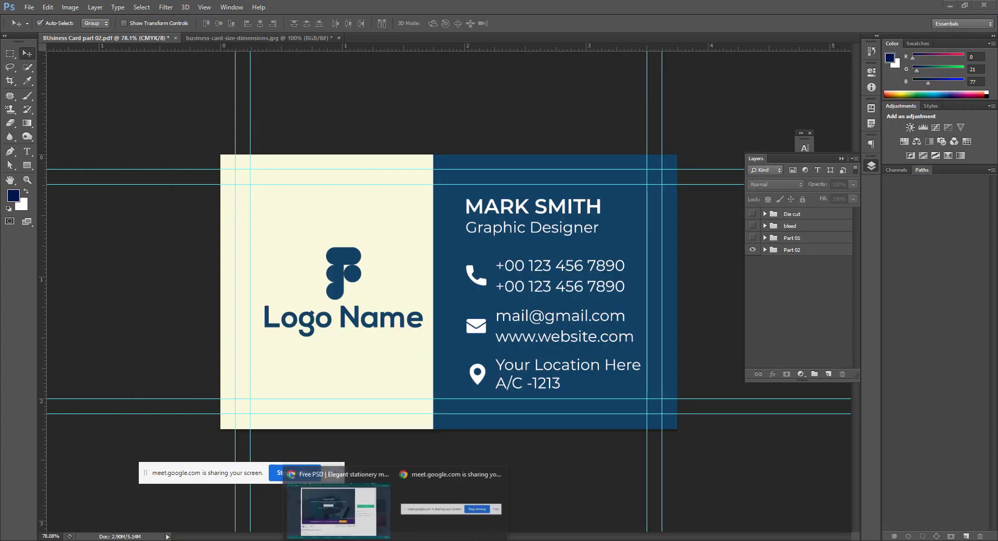
Step: Extract the downloaded mockup zip to the Desktop and open elegant-stationery-mockup-stone-board
click(195, 536)
click(105, 532)
click(133, 492)
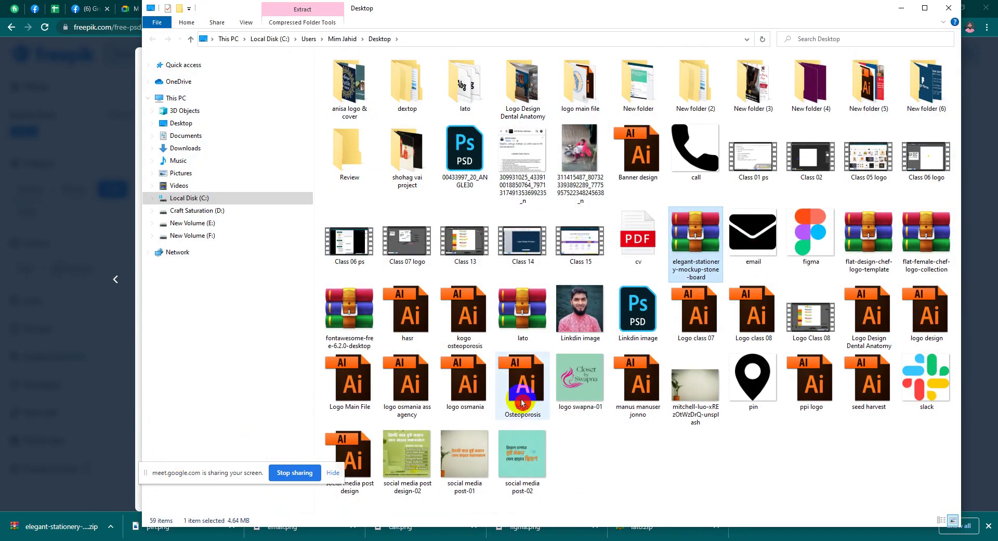
right_click(702, 240)
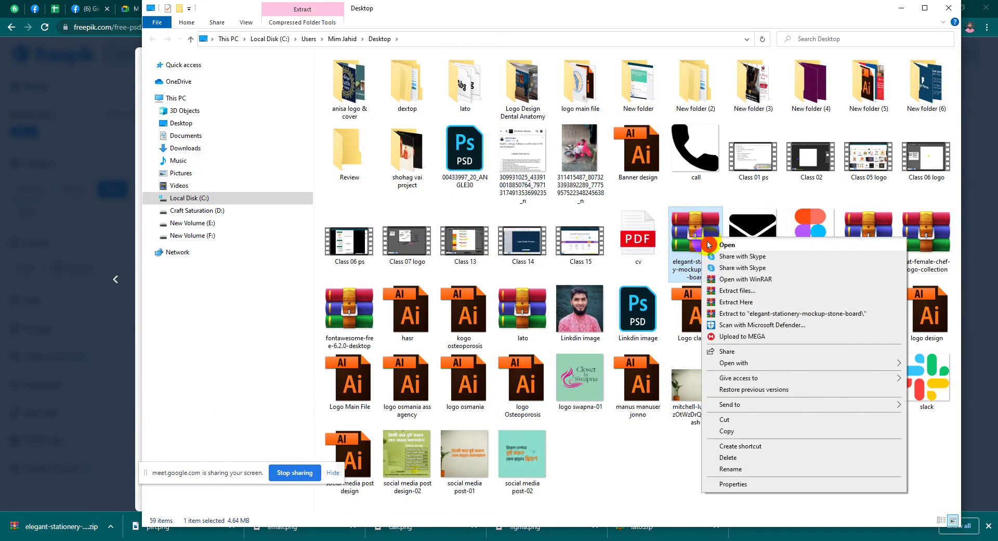
click(747, 285)
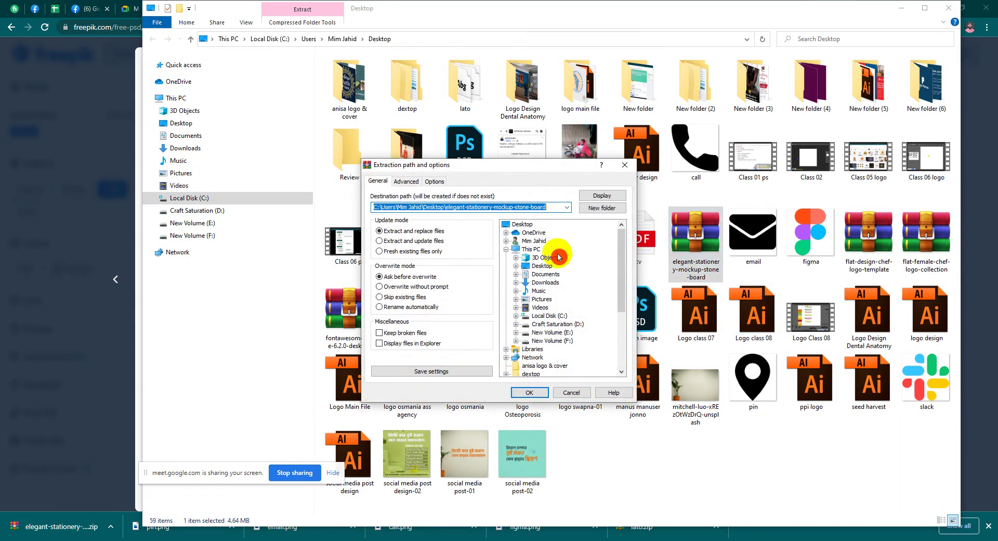
click(518, 390)
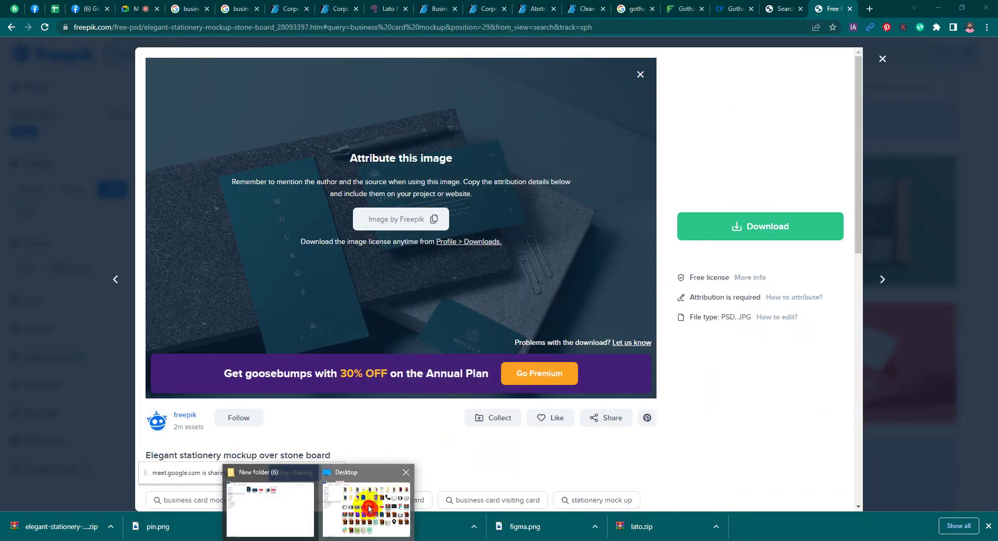
mouse_move(474, 525)
click(377, 497)
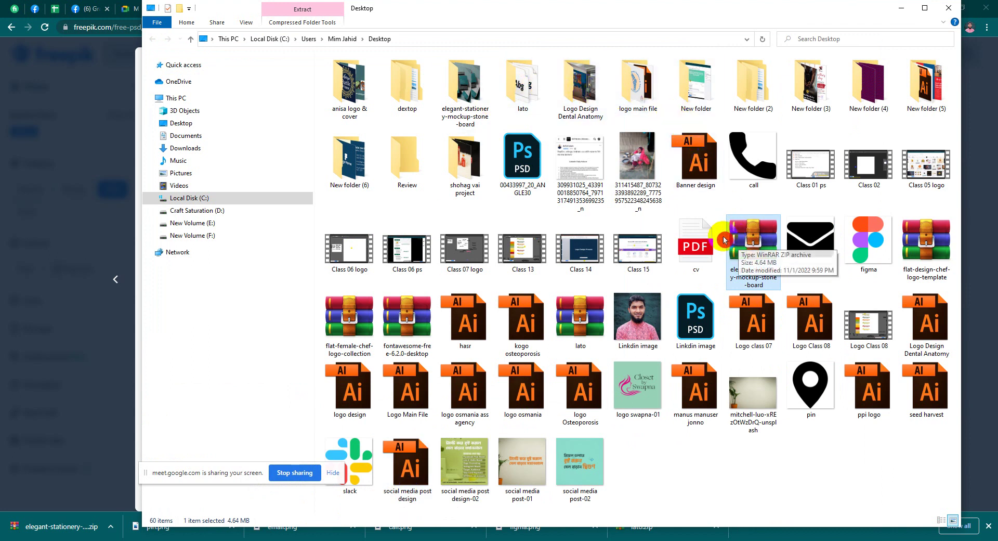
double_click(468, 83)
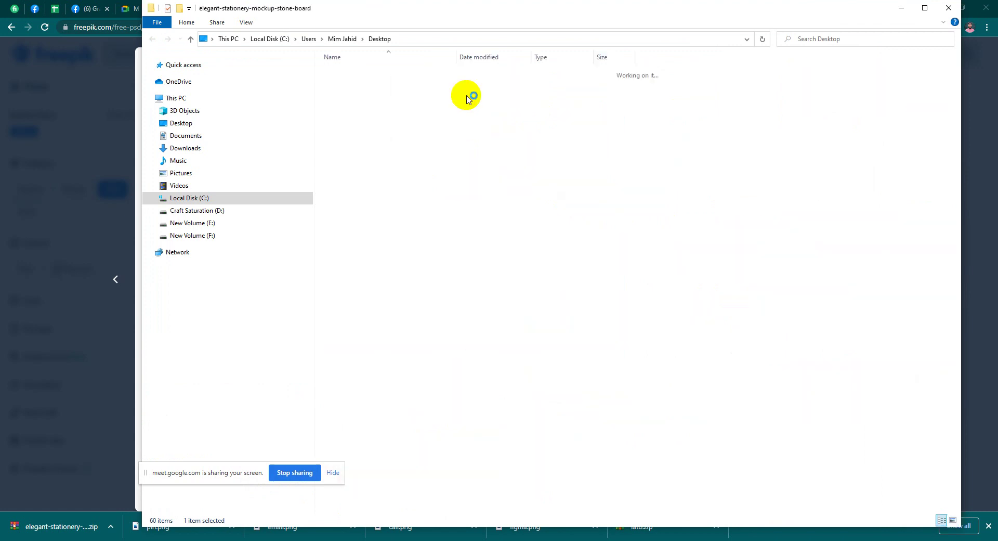
Step: Try opening the 7305109 PSD from the extracted mockup folder and dismiss the invalid-document error
click(611, 529)
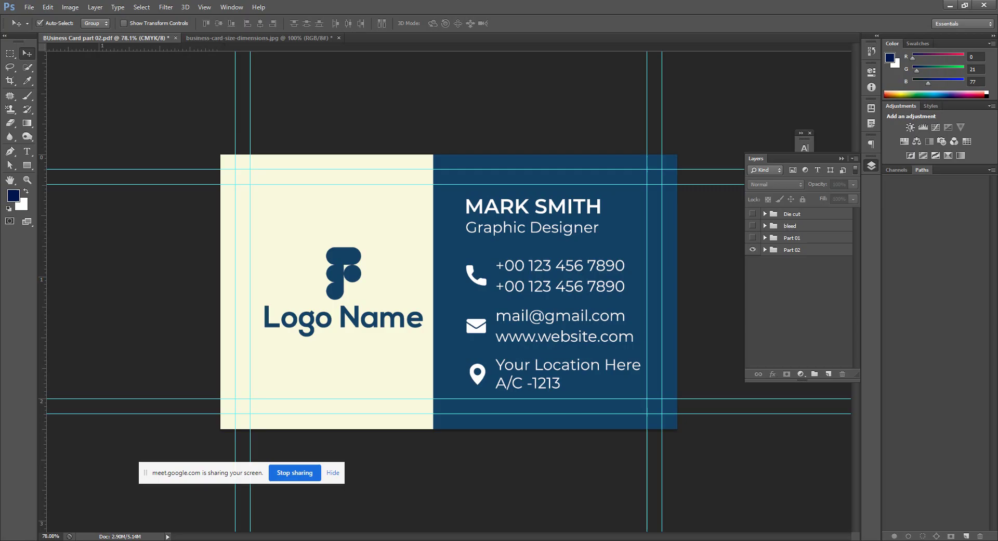
click(29, 7)
click(37, 25)
click(167, 89)
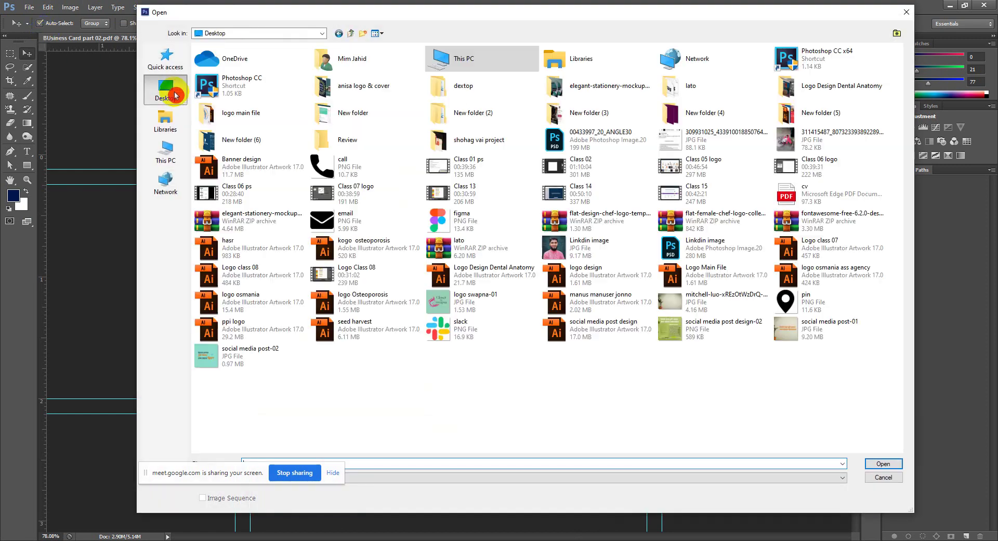
double_click(579, 102)
click(348, 84)
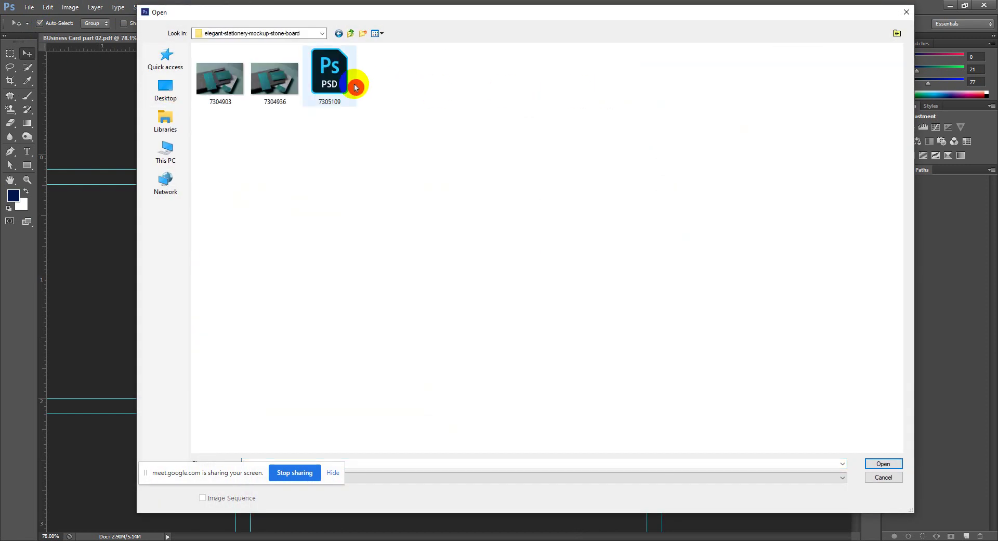
click(881, 466)
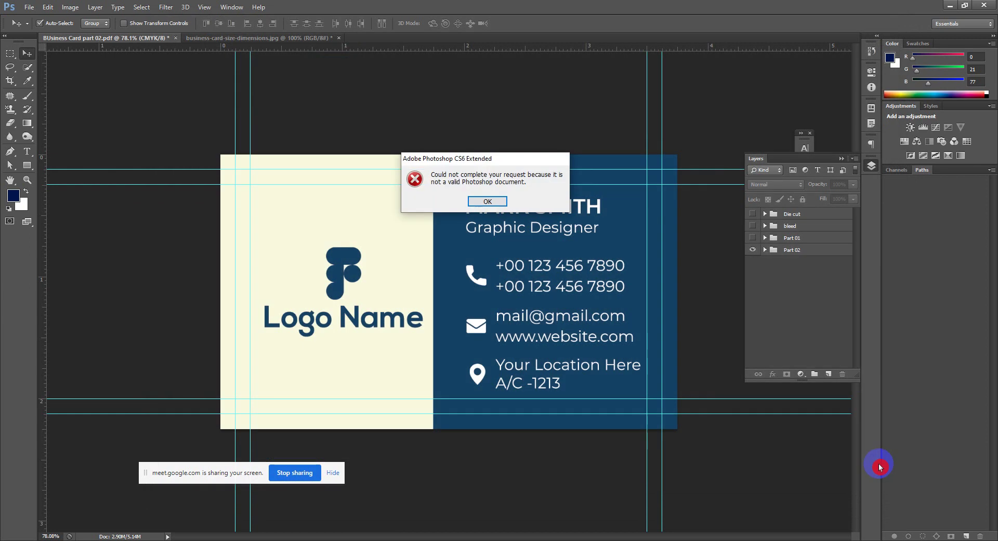
click(489, 203)
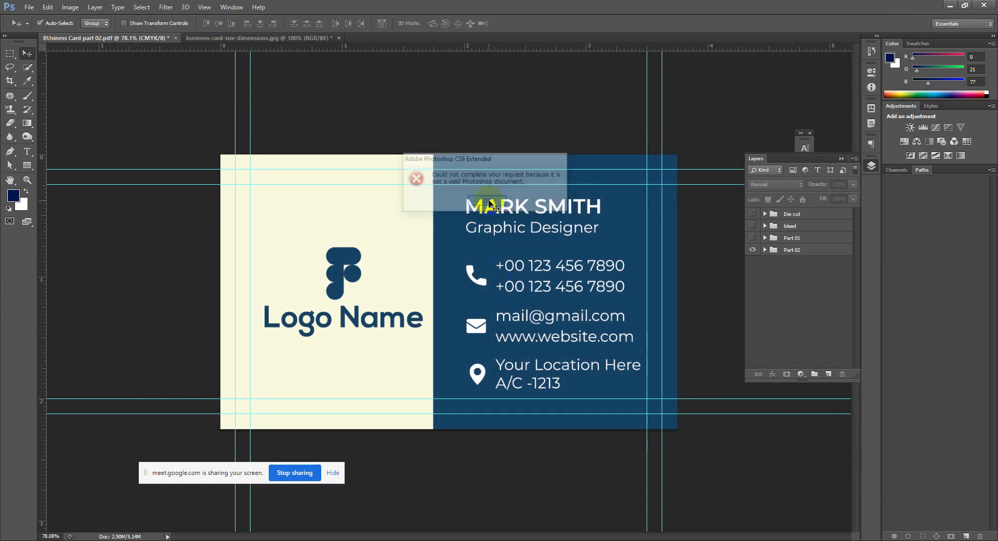
Step: Retry opening 7305109, dismiss the same invalid-document error again
click(29, 7)
click(39, 26)
click(300, 87)
click(328, 78)
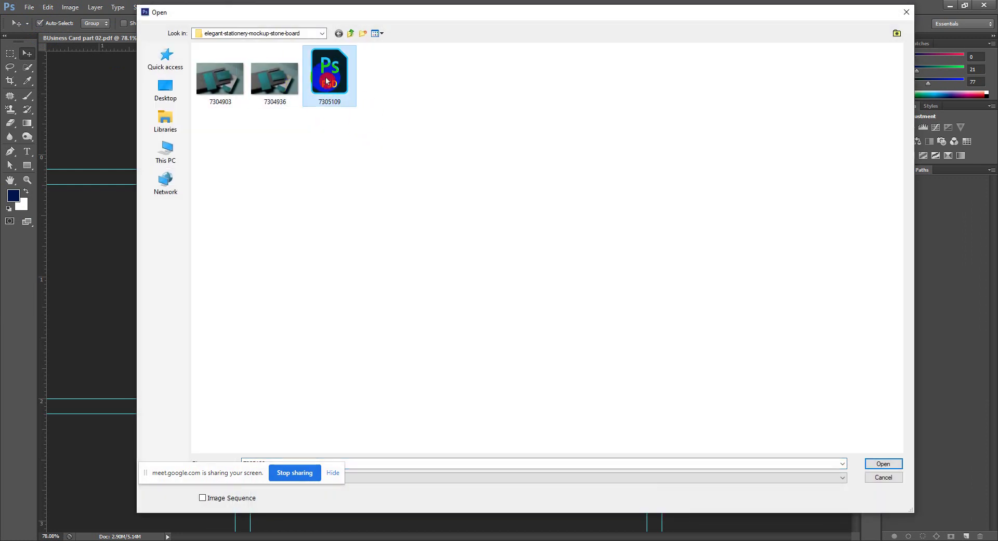
click(884, 465)
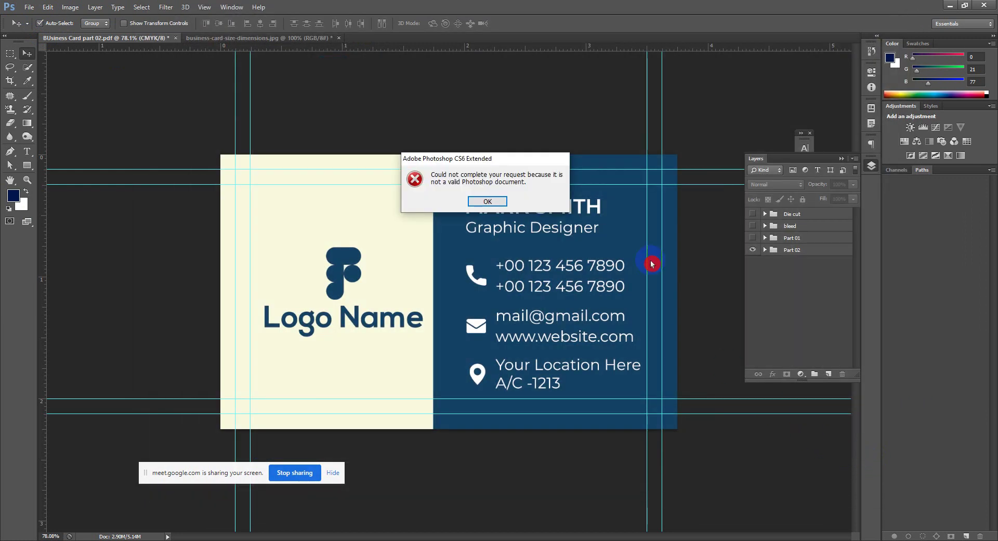
click(486, 206)
click(29, 8)
Step: Open mockup file 8 from This PC > drive > all > mockup > business card mockup
click(42, 30)
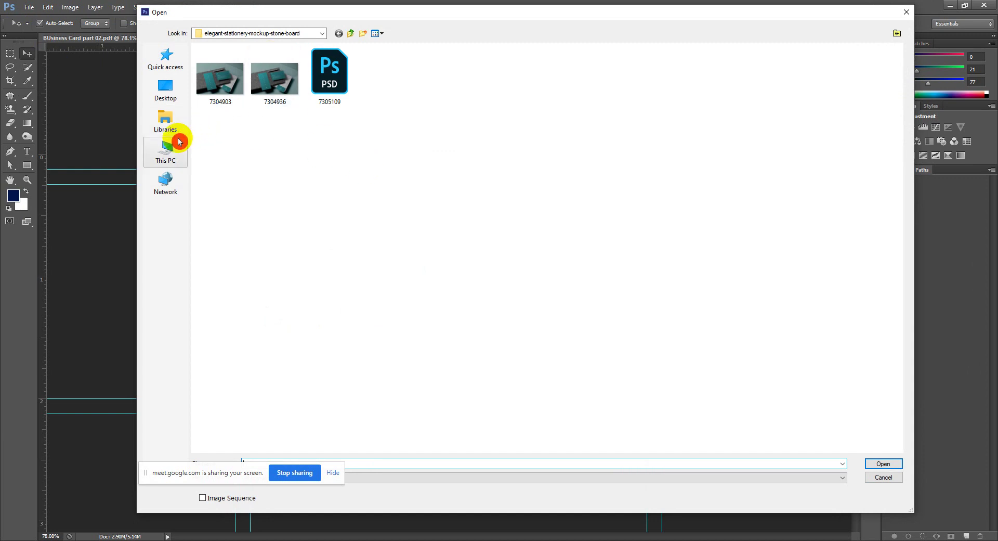
click(156, 146)
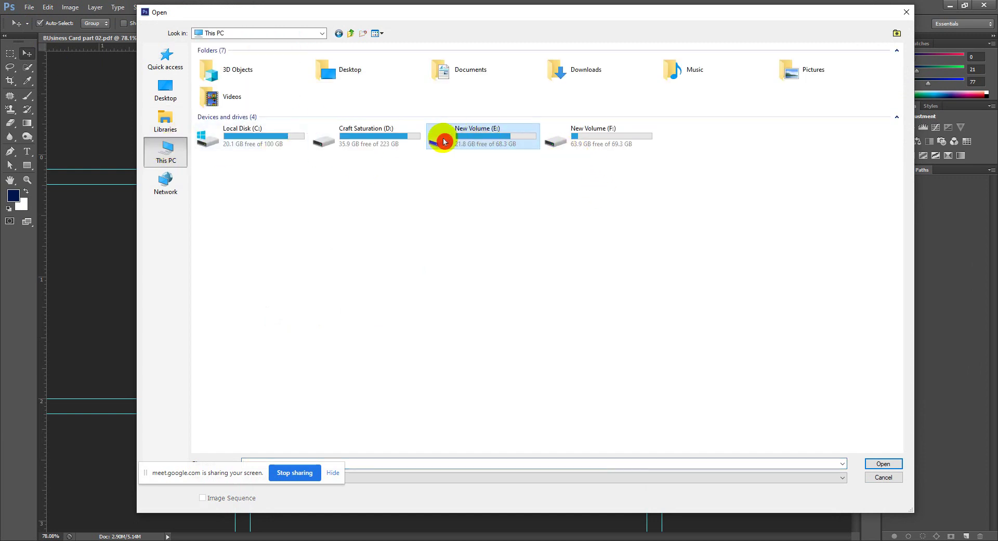
double_click(408, 137)
double_click(235, 59)
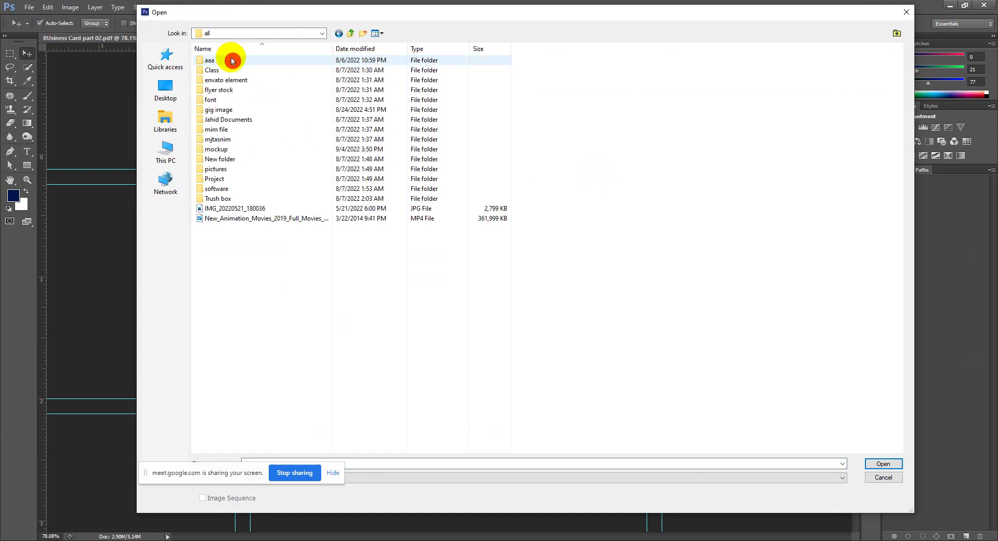
double_click(235, 151)
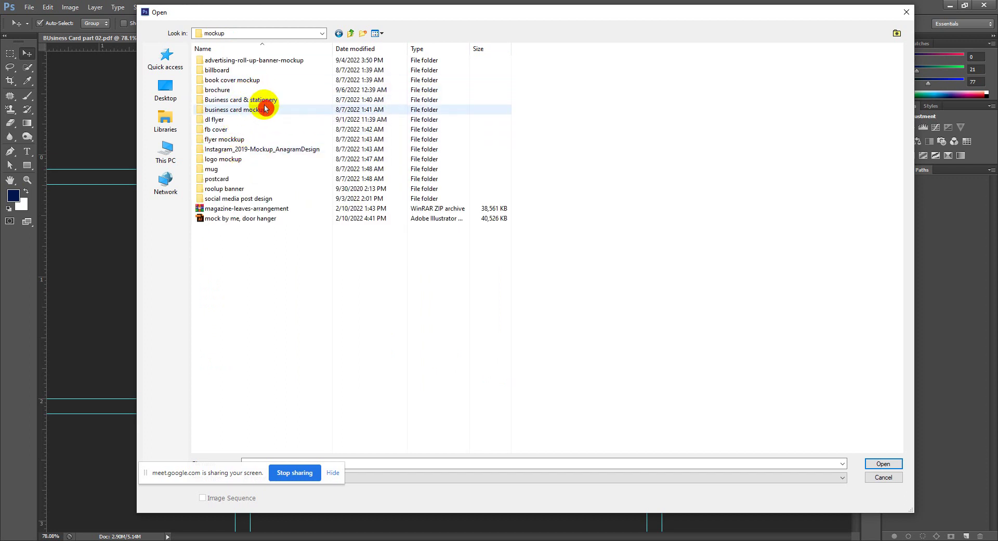
double_click(262, 110)
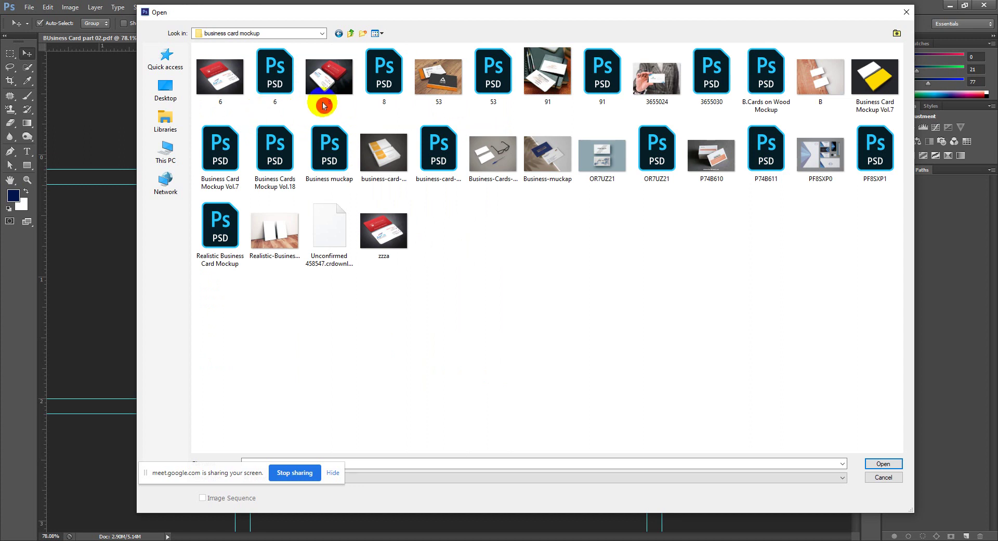
click(385, 73)
click(884, 464)
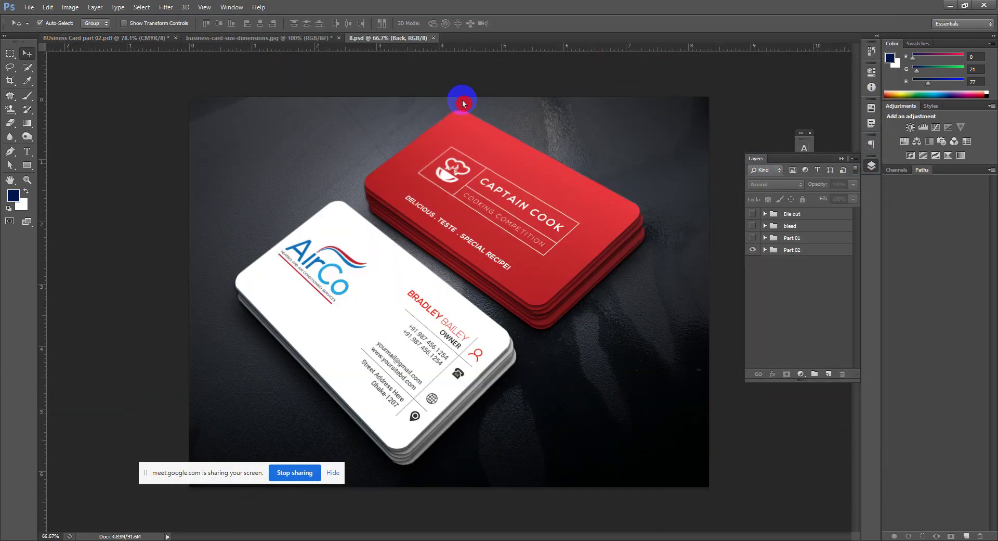
right_click(462, 104)
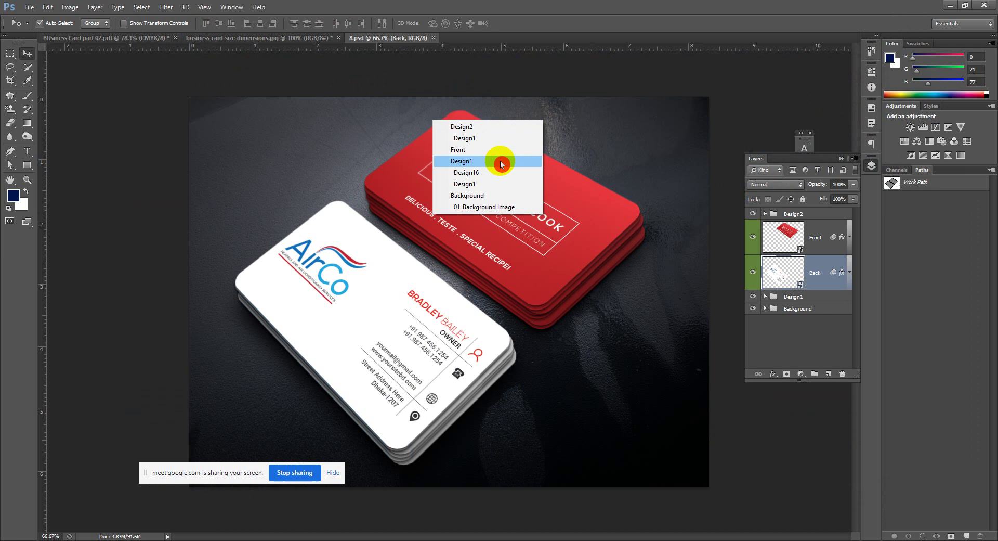
Step: Select the Front layer and open its smart object contents, acknowledging the save notice
click(569, 172)
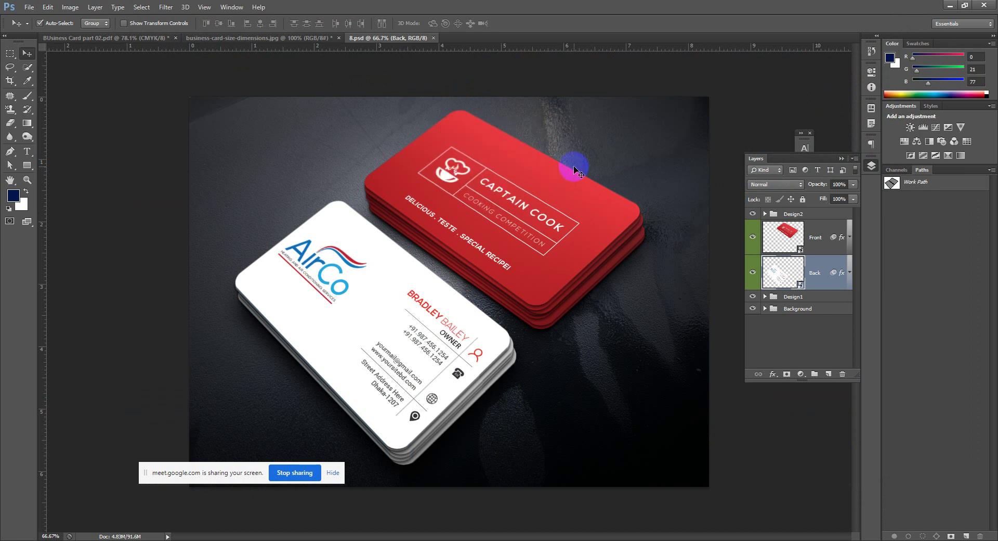
click(801, 252)
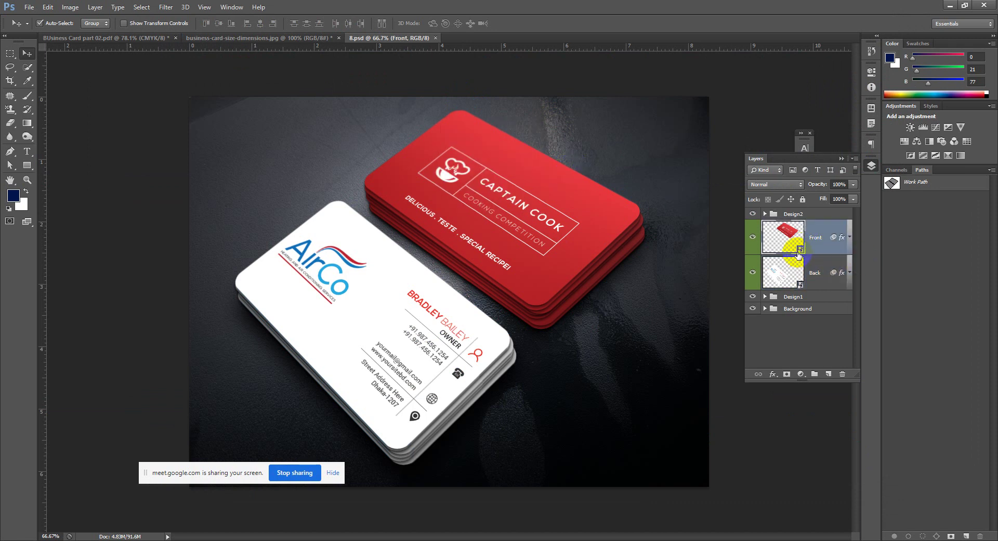
double_click(801, 252)
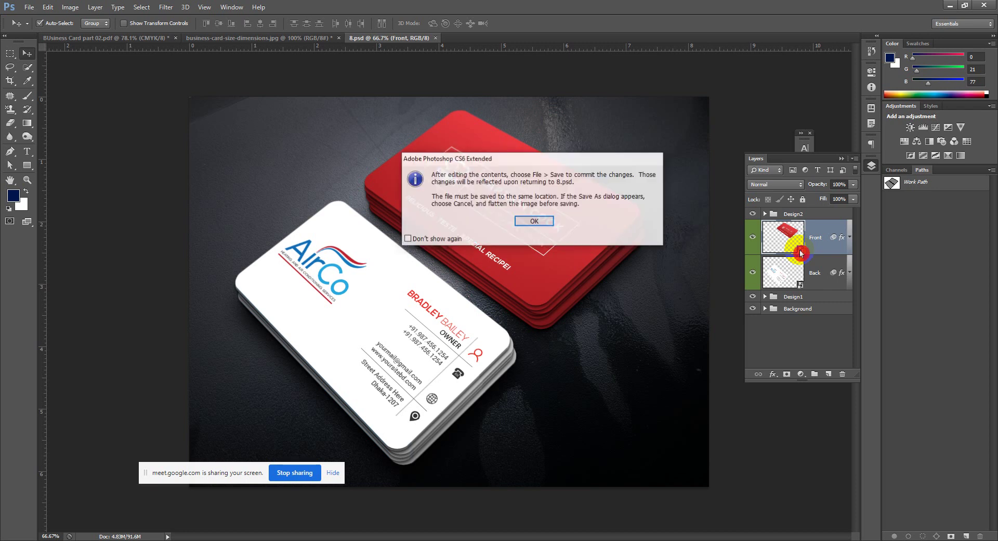
click(536, 225)
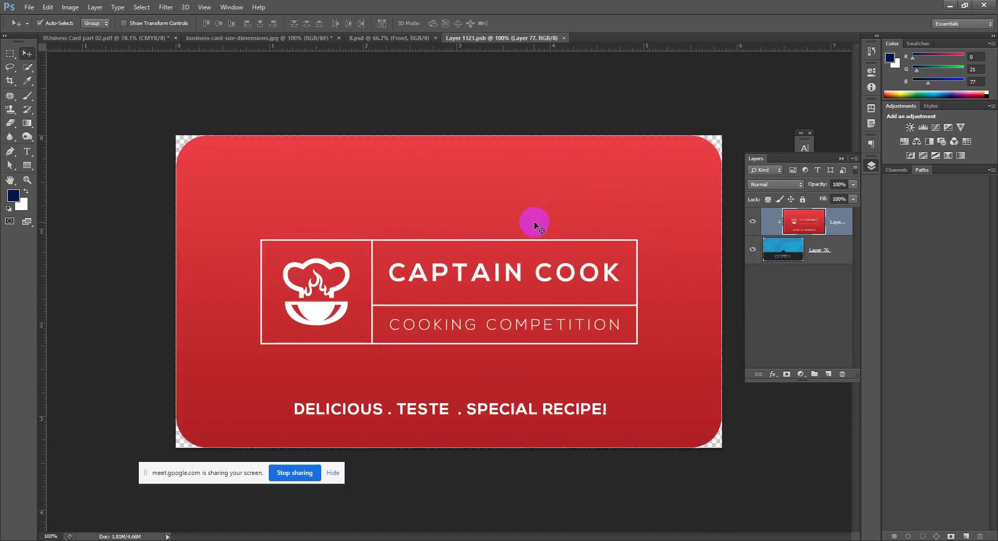
Step: Place BUsiness Card part 01 from New folder (6) onto the front card
click(32, 8)
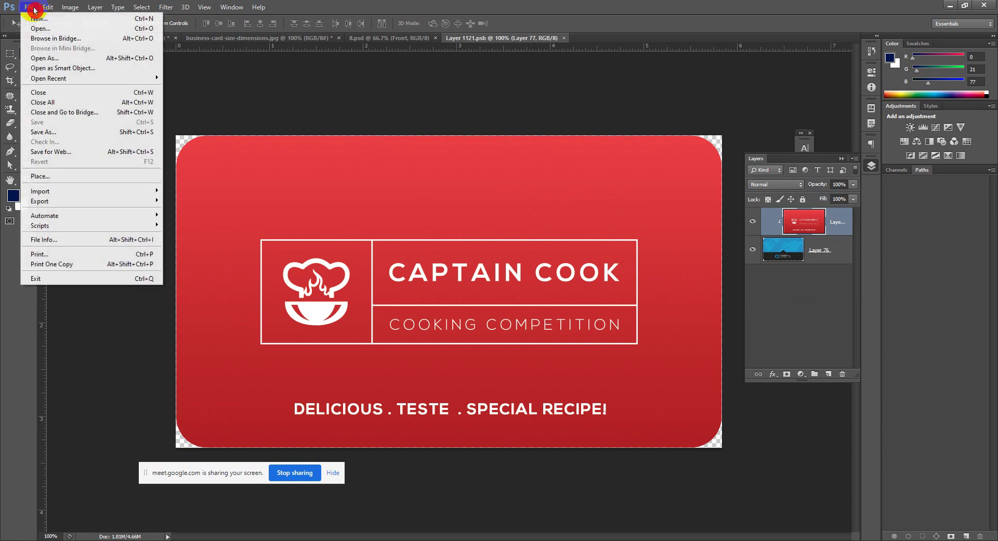
click(78, 176)
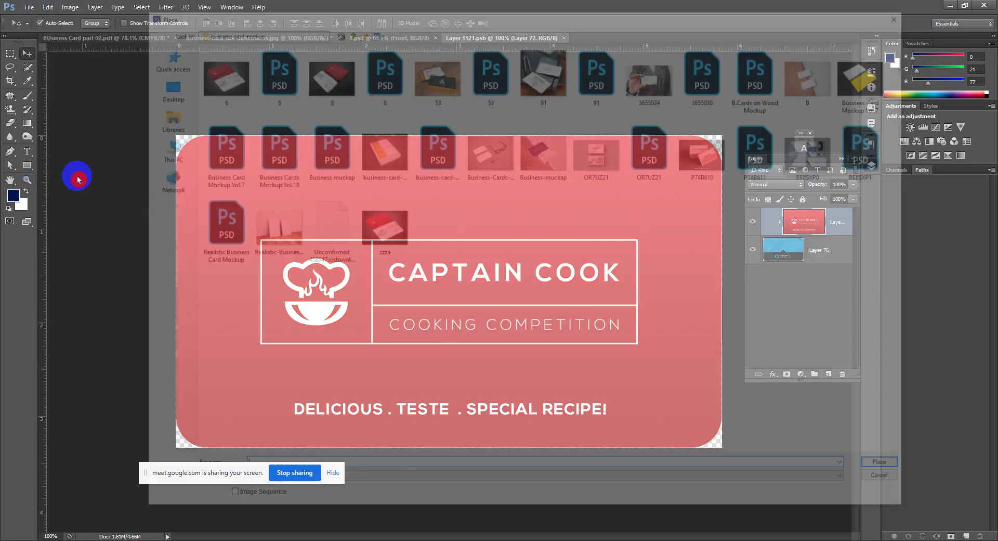
click(158, 91)
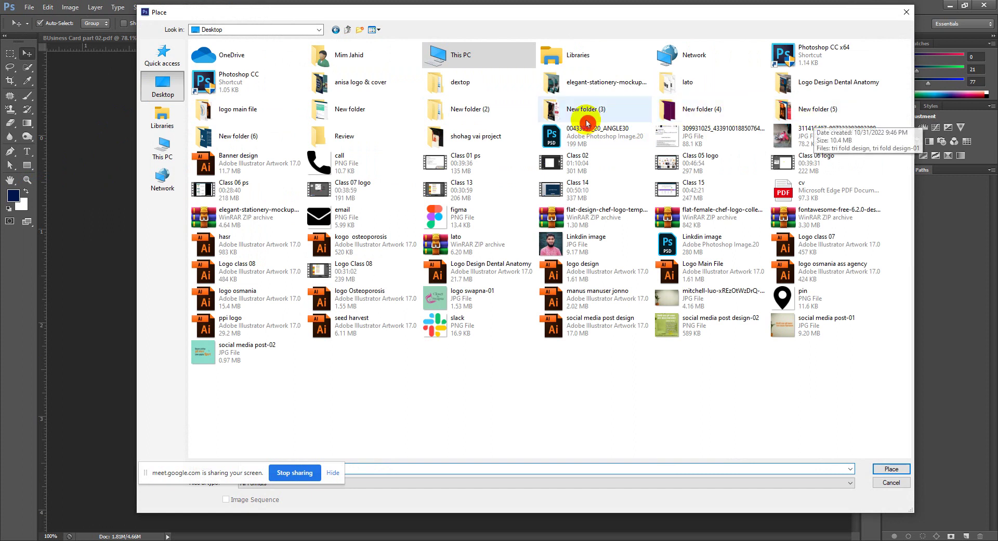
click(256, 137)
double_click(256, 136)
click(281, 86)
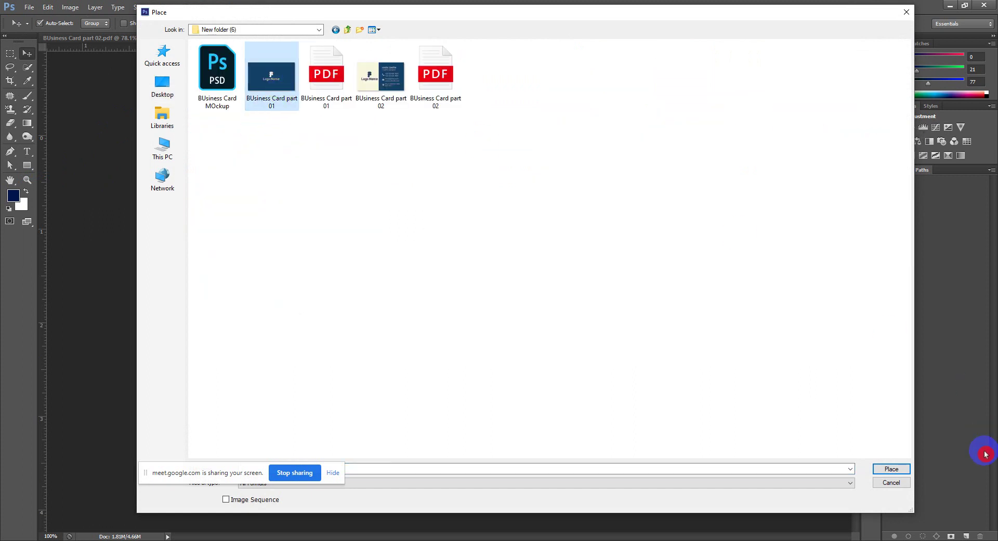
click(889, 469)
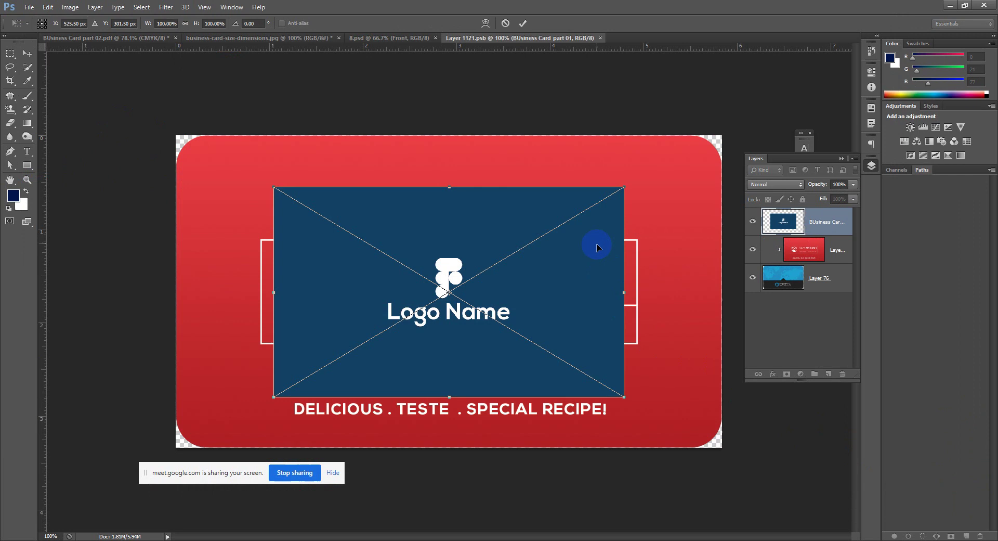
Step: Try scaling the placed design, undo it, cancel the placement and show History
alt+click(651, 179)
drag(625, 190, 584, 107)
key(ctrl+z)
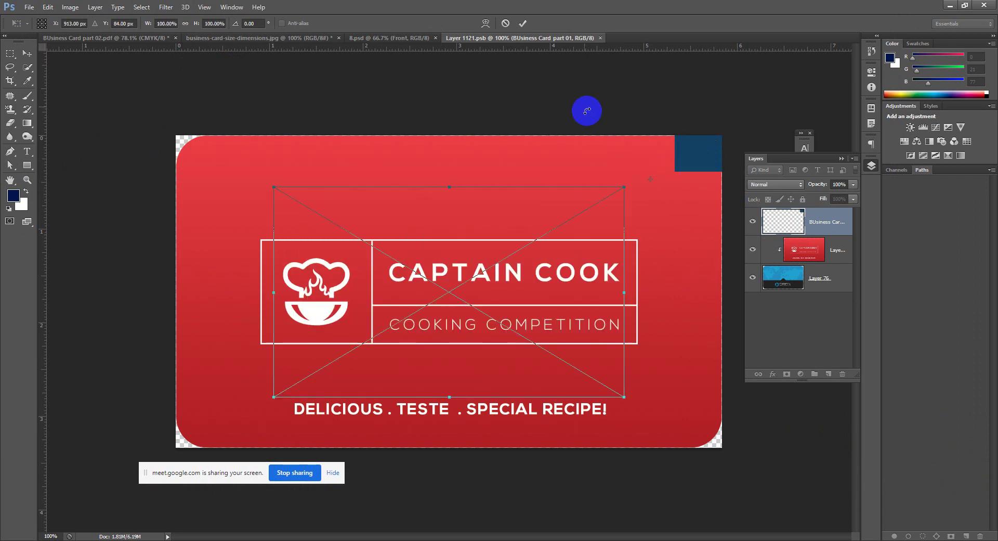
click(507, 23)
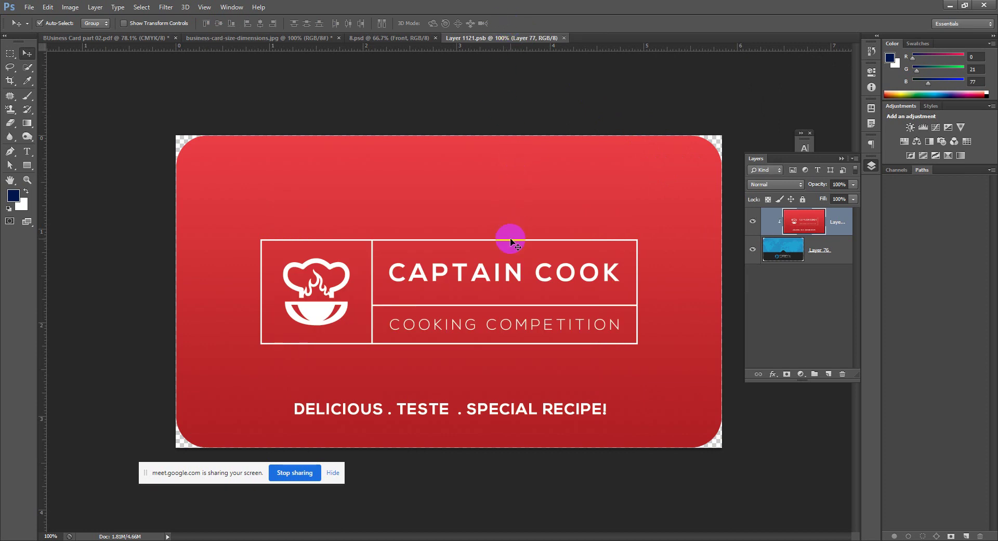
click(872, 51)
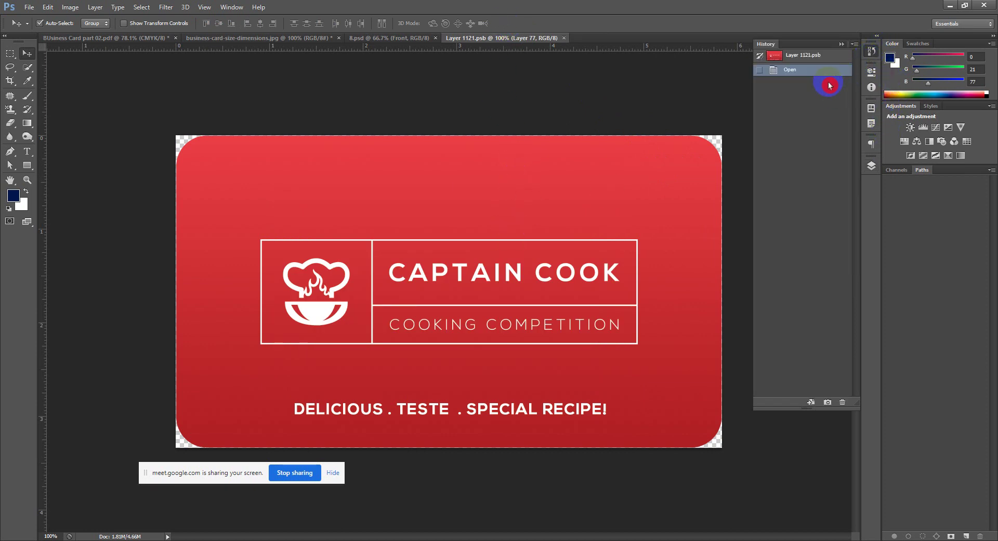
Step: Place BUsiness Card part 01 and scale it to cover the whole front card
click(38, 6)
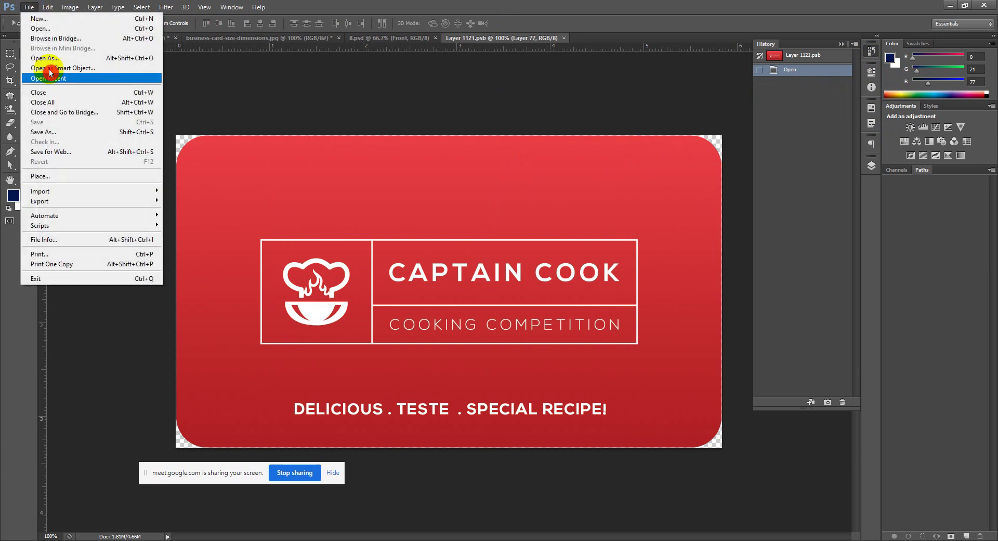
click(71, 179)
click(271, 78)
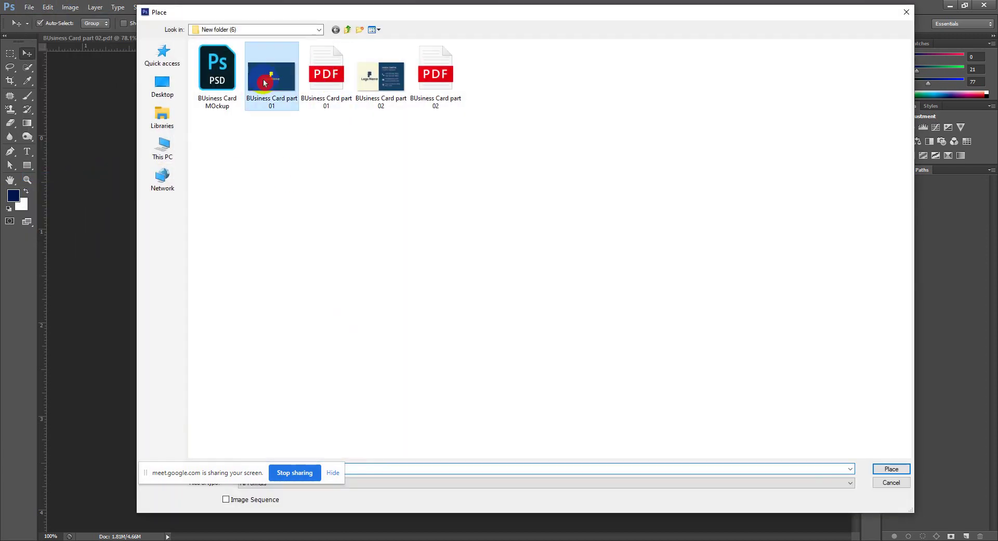
click(382, 79)
mouse_move(400, 15)
mouse_down()
mouse_move(935, 27)
mouse_move(602, 130)
mouse_move(495, 76)
mouse_up()
click(474, 197)
click(964, 530)
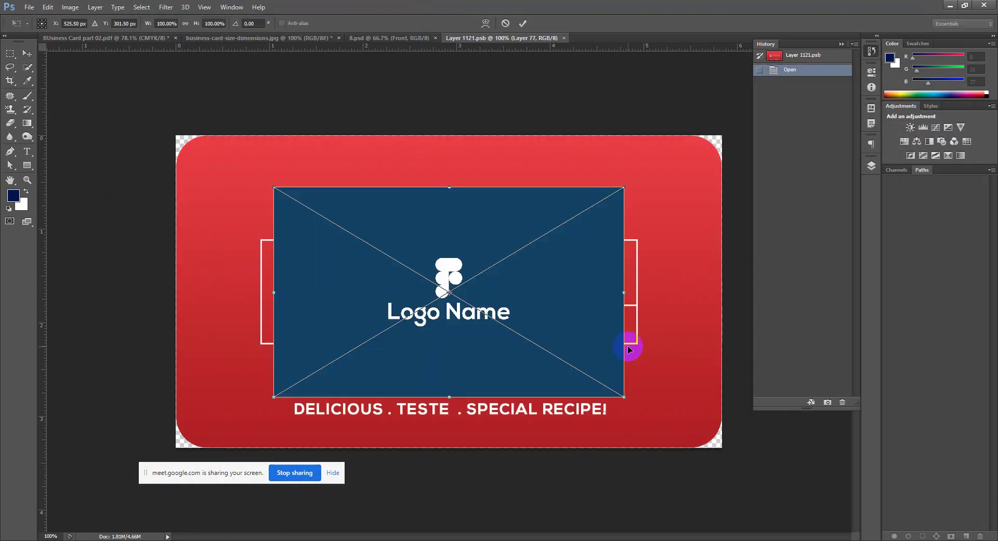
drag(621, 186, 716, 136)
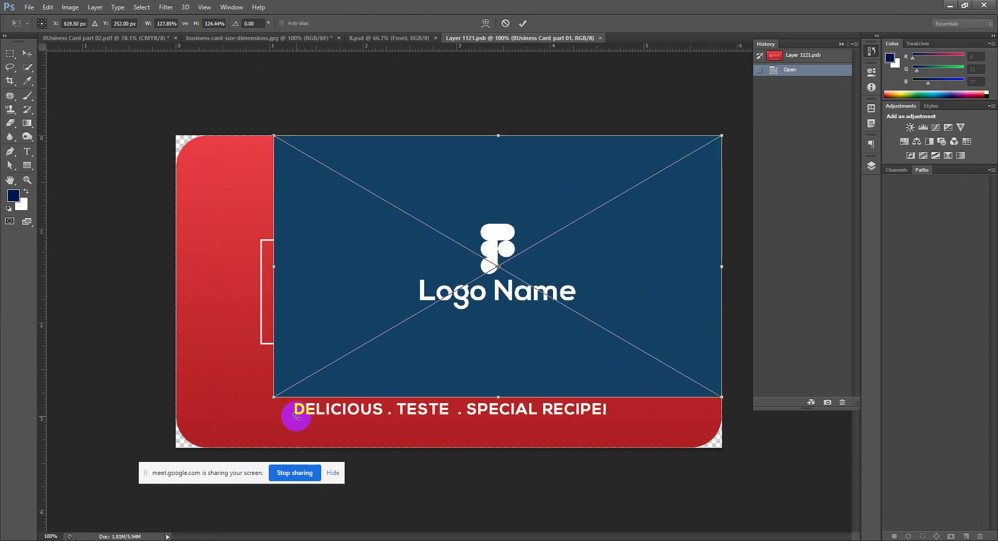
drag(275, 398, 176, 446)
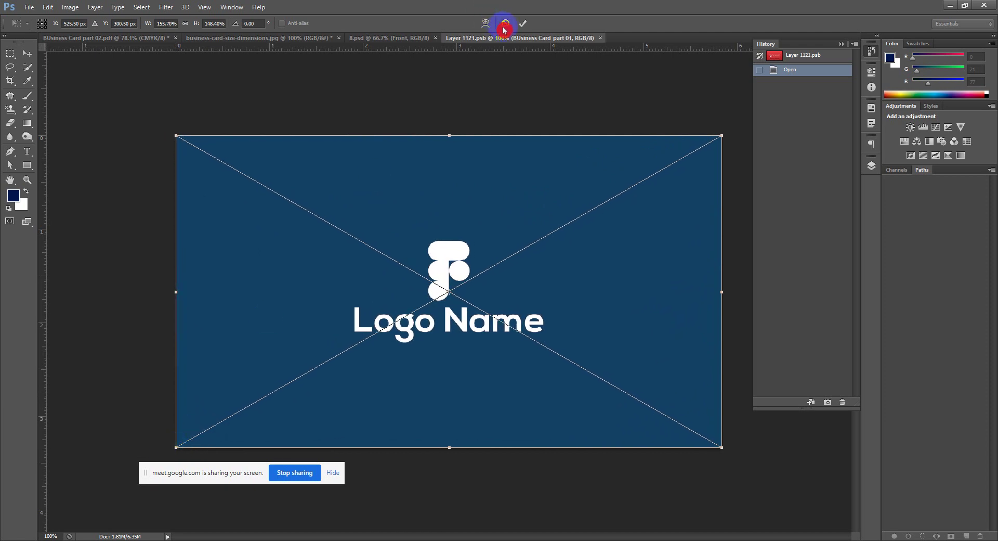
click(528, 24)
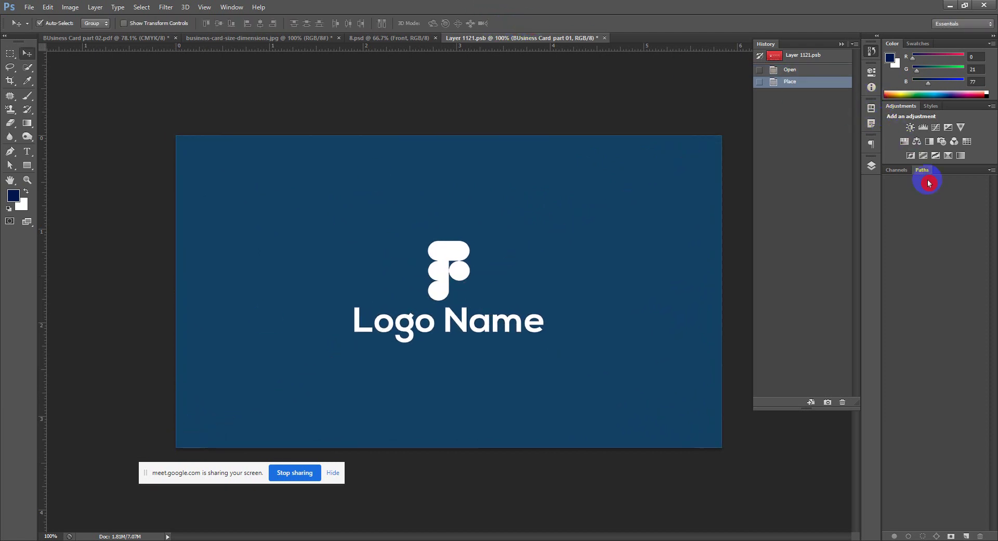
Step: Clip the placed design to the rounded card shape and save the smart object
click(841, 45)
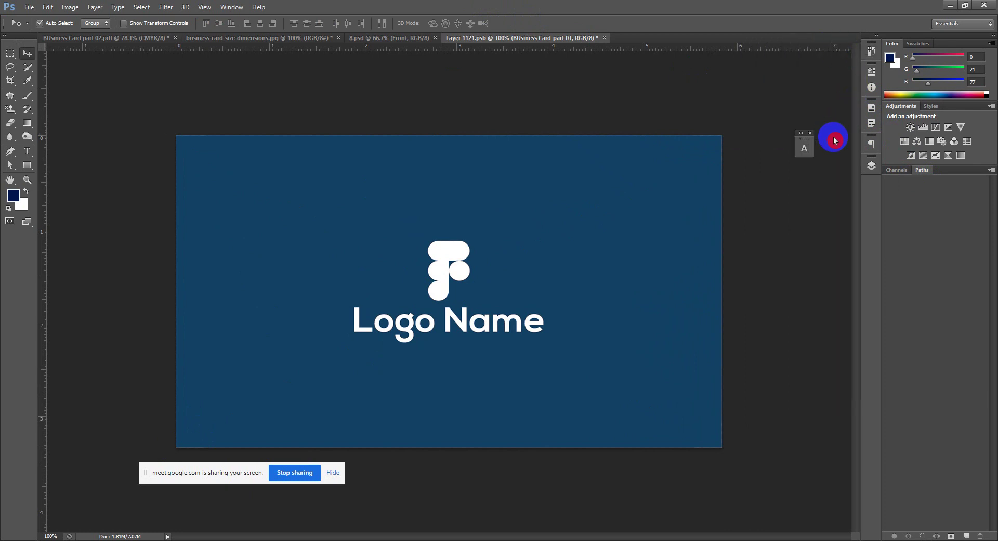
click(871, 166)
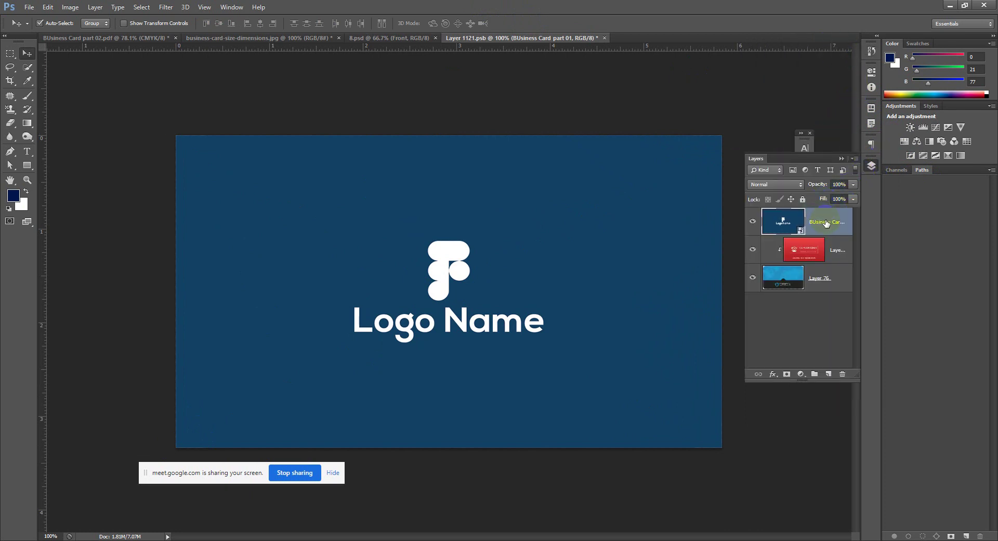
right_click(827, 223)
click(871, 285)
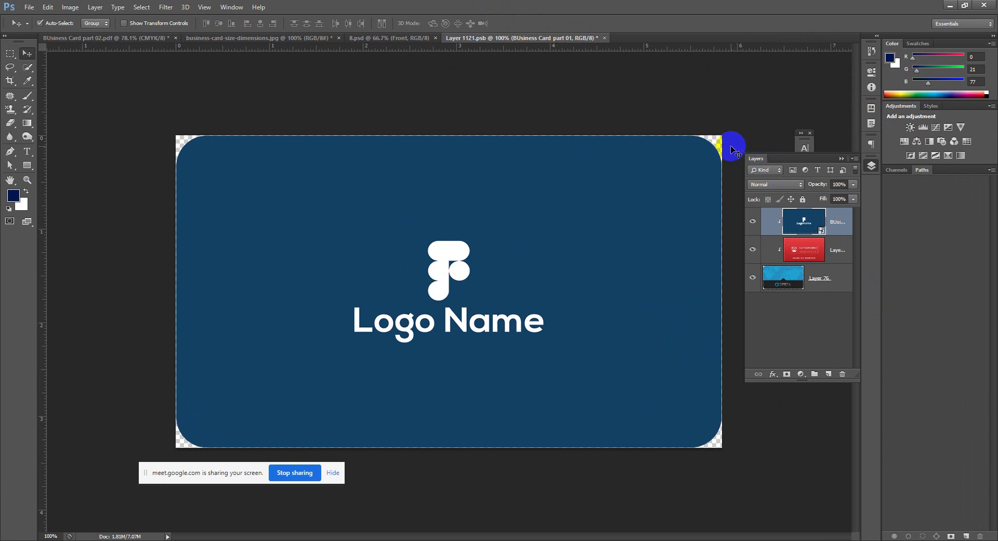
key(ctrl+s)
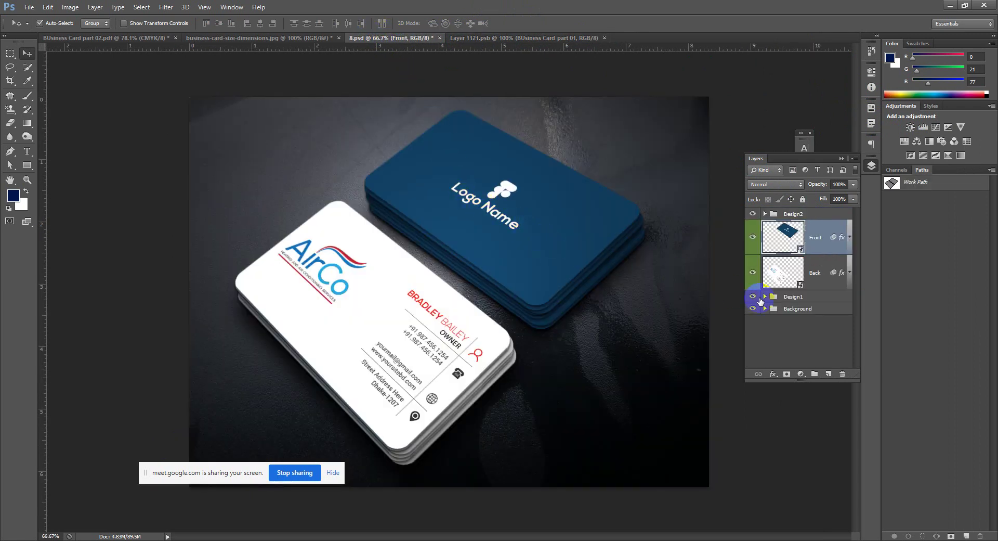
Step: Open the Back smart object and place BUsiness Card part 02 scaled to fill the canvas
double_click(800, 284)
click(552, 218)
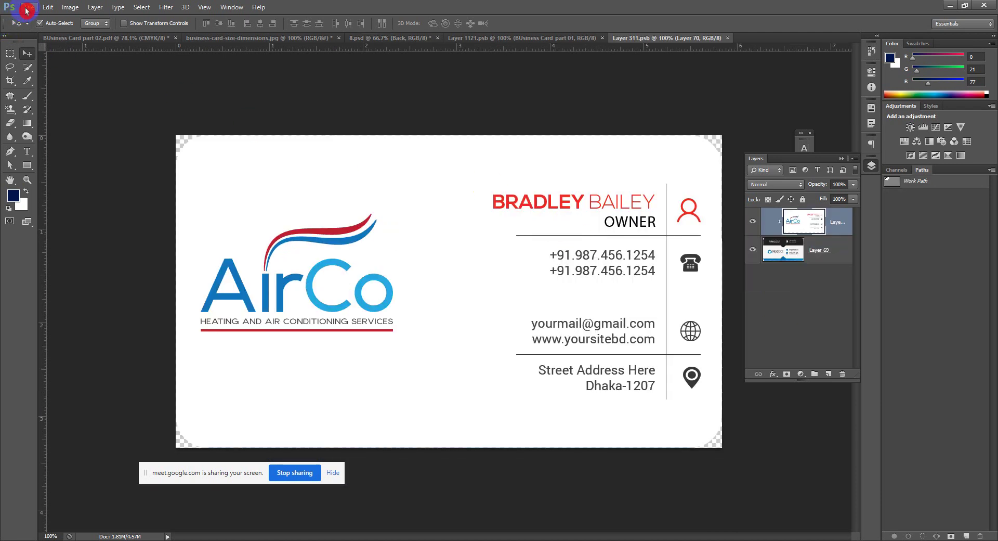
click(26, 8)
click(60, 172)
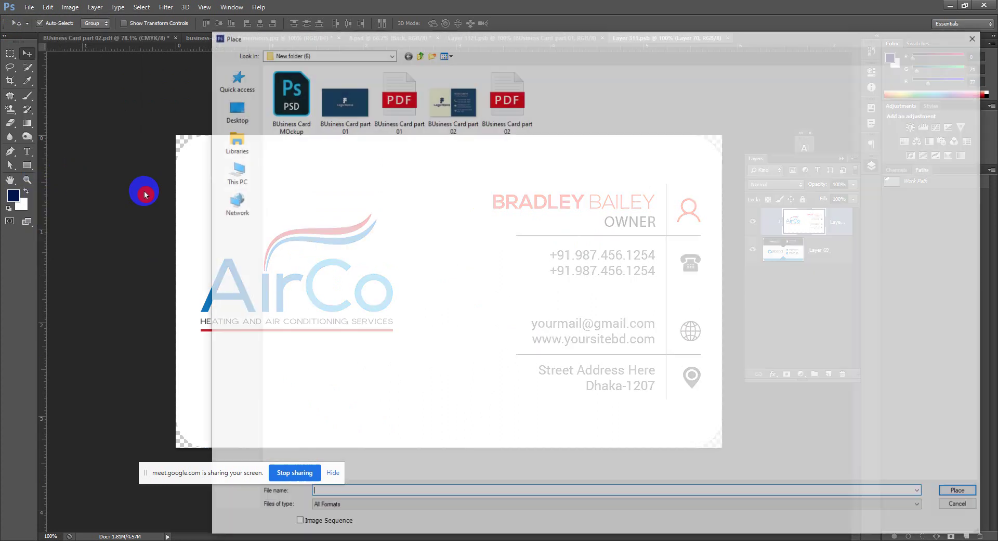
click(441, 101)
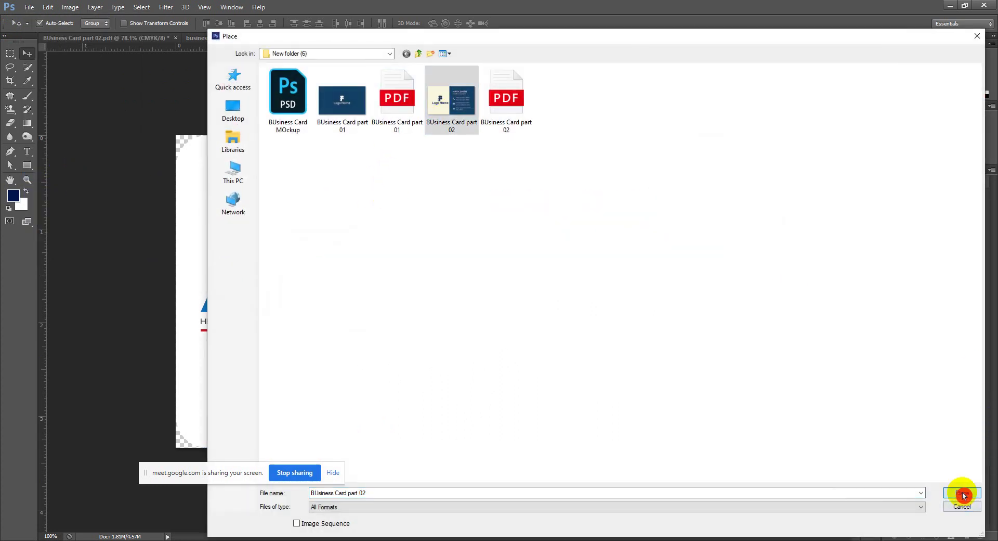
click(963, 494)
drag(447, 184, 440, 131)
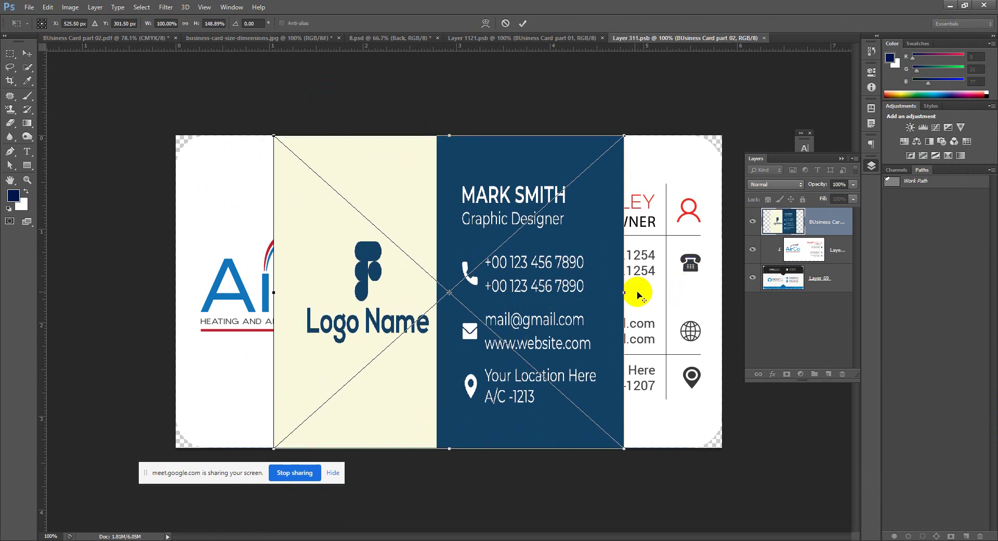
drag(621, 293, 722, 293)
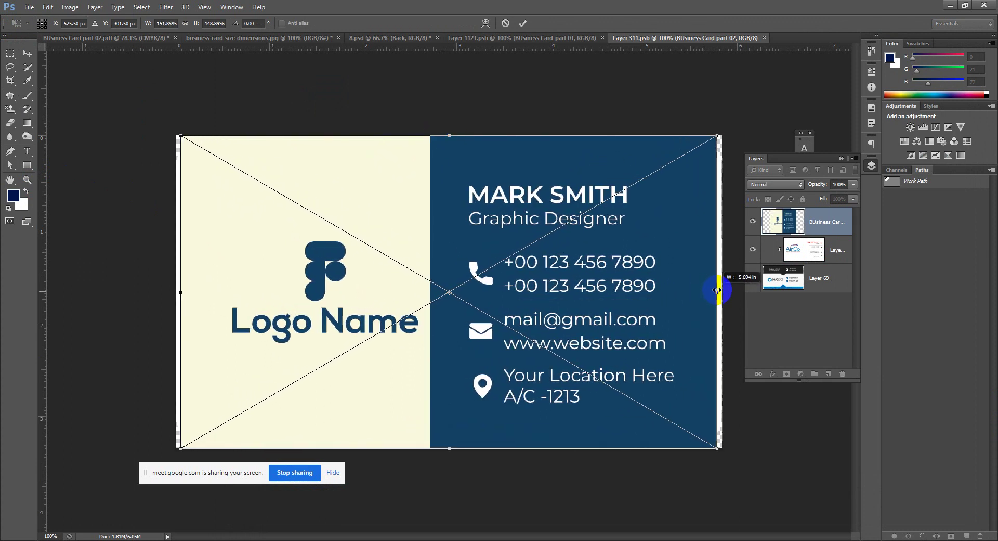
click(522, 24)
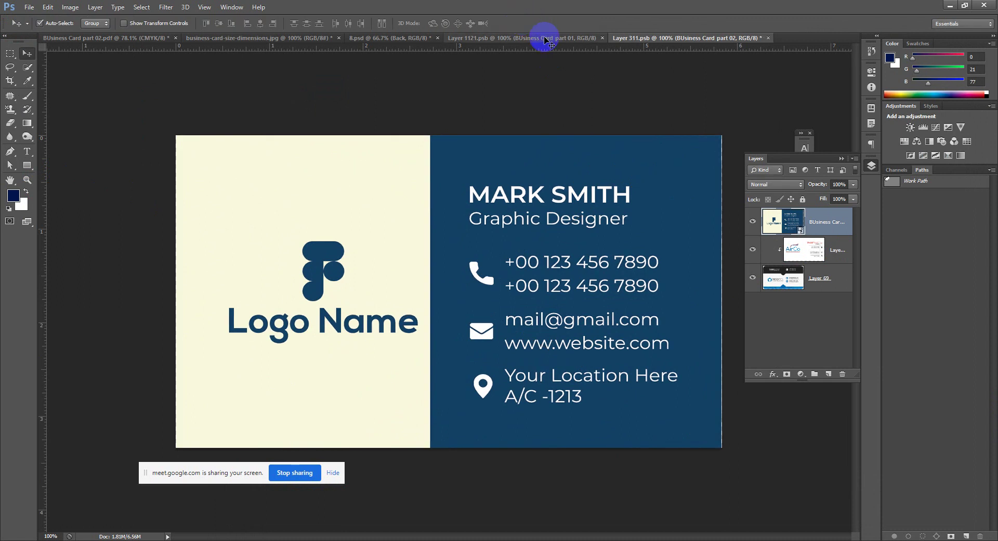
Step: Clip the design to the card shape, save, and close back to the mockup
right_click(825, 221)
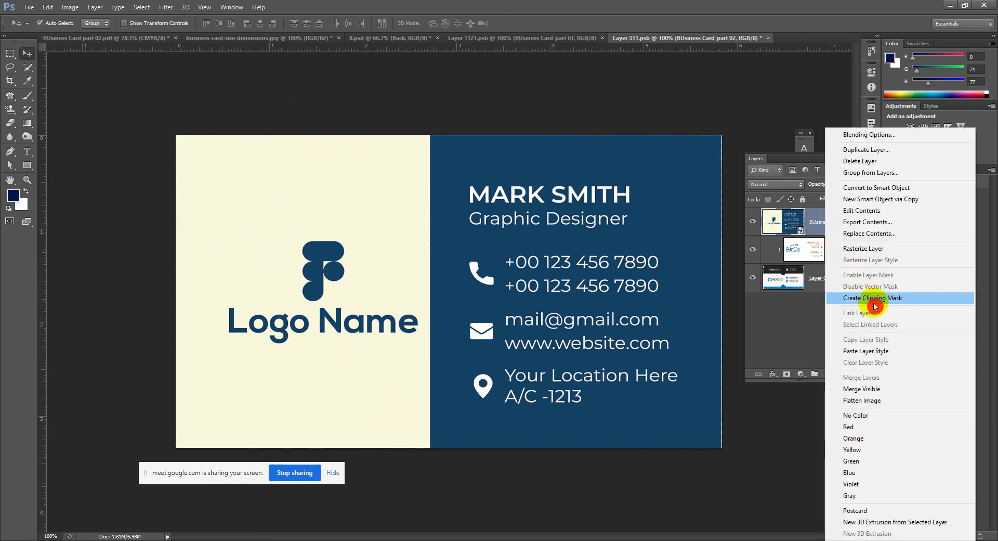
click(875, 305)
key(ctrl+s)
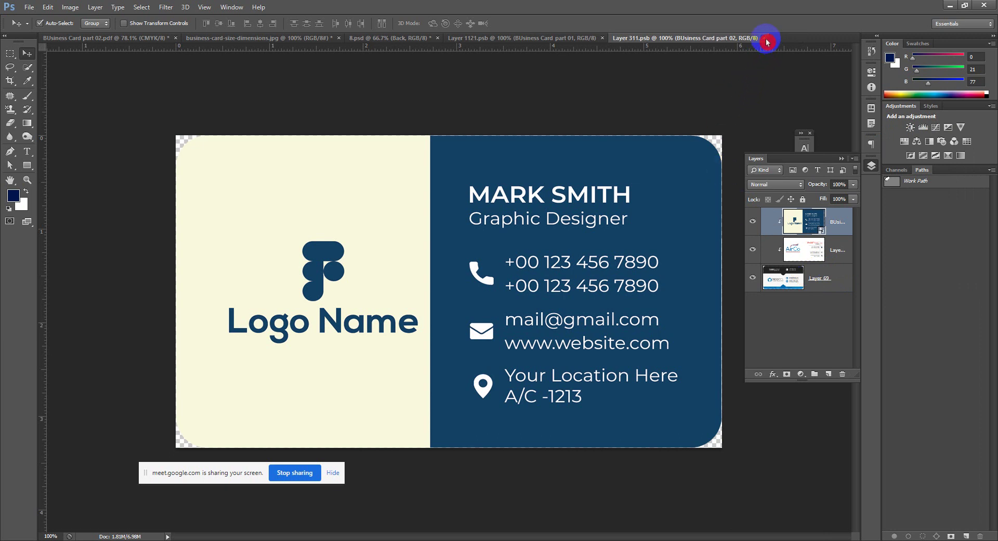
click(764, 37)
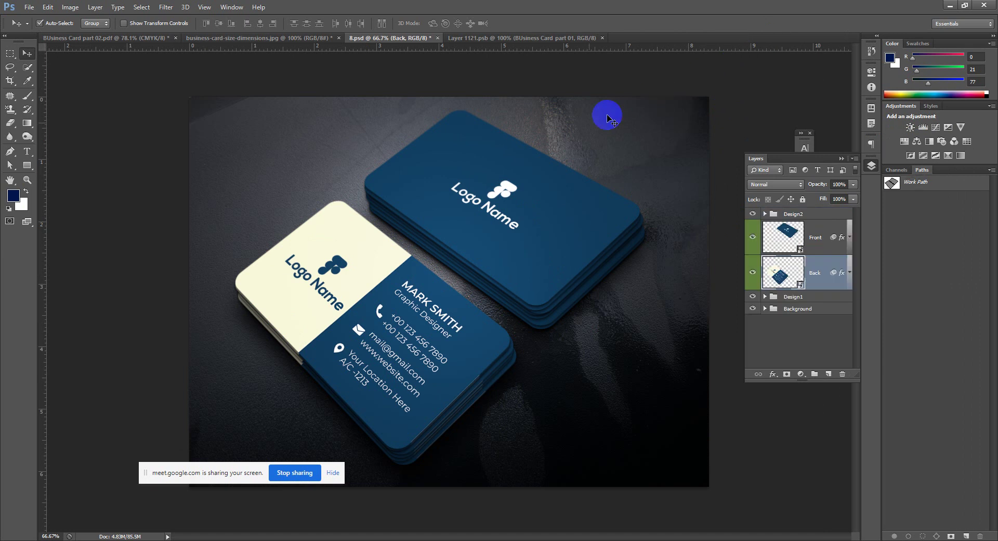
click(738, 445)
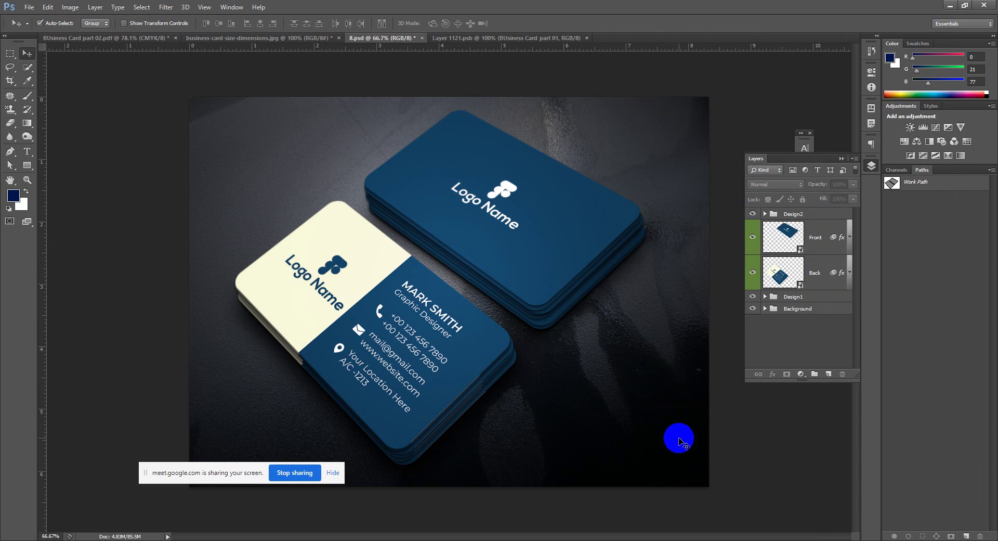
mouse_move(360, 532)
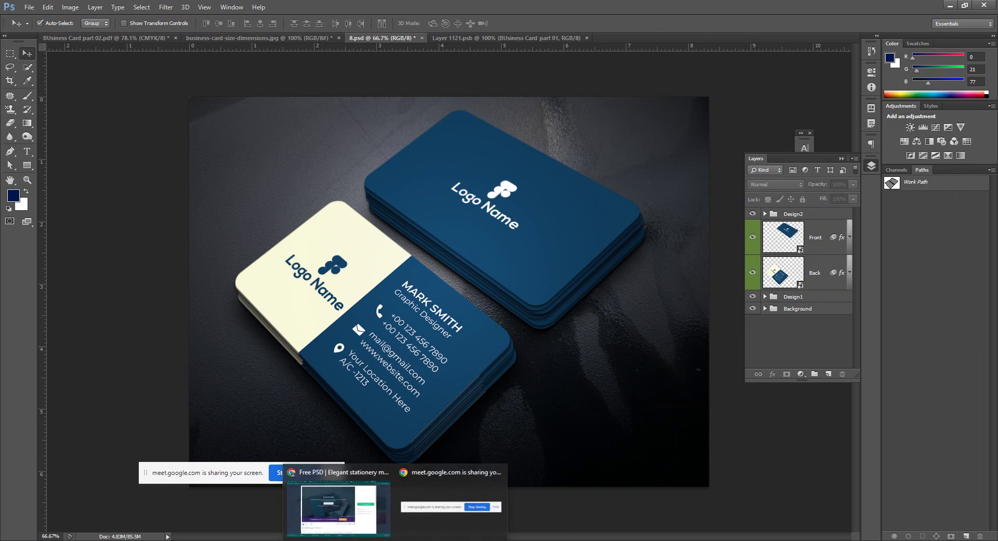
Step: Stop presenting the screen in the Google Meet call
click(360, 512)
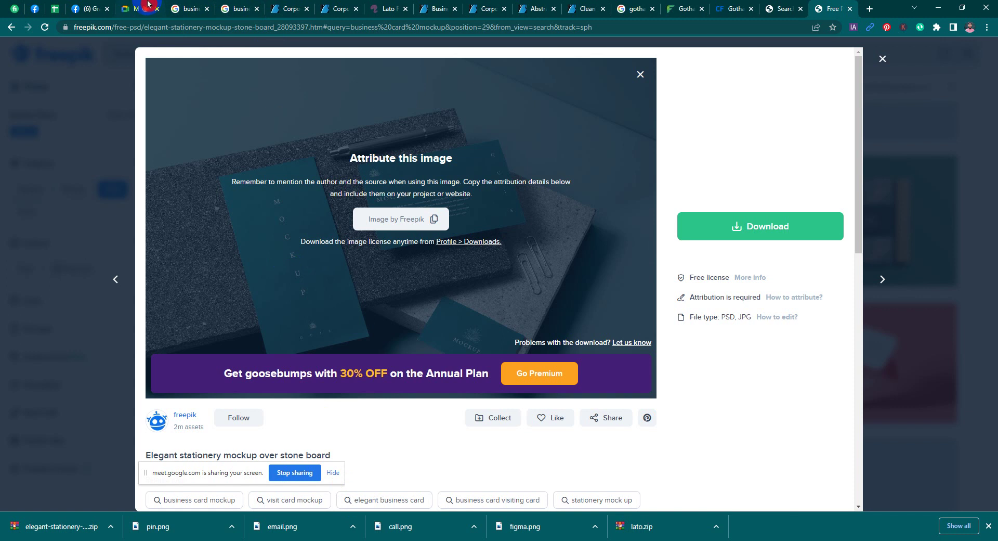
click(148, 6)
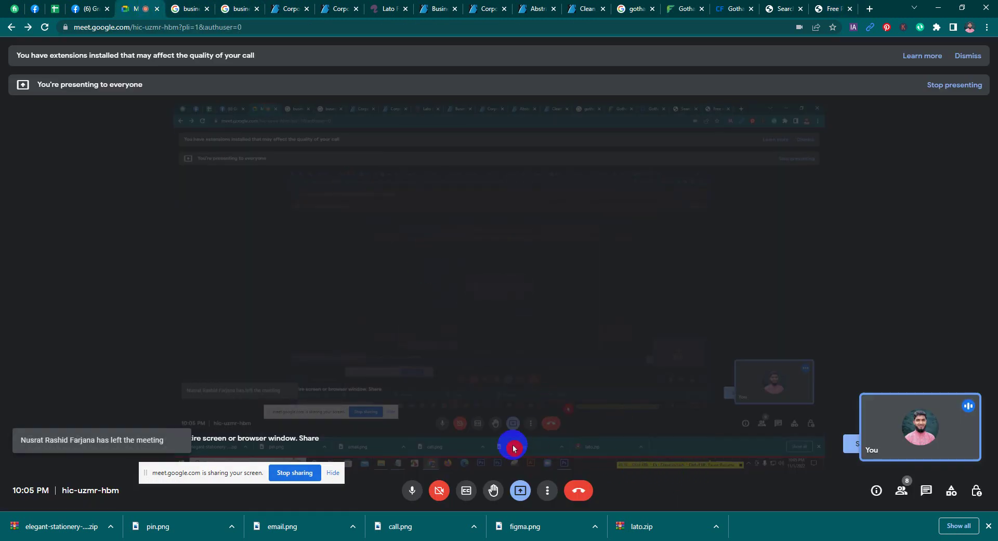
click(310, 472)
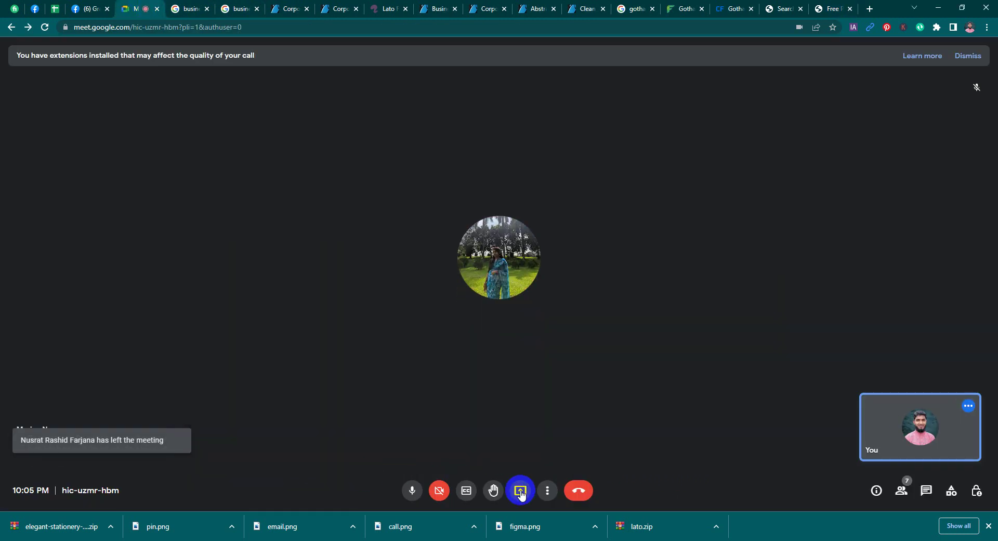
Step: Change the Meet call layout to Tiled
click(548, 490)
click(564, 281)
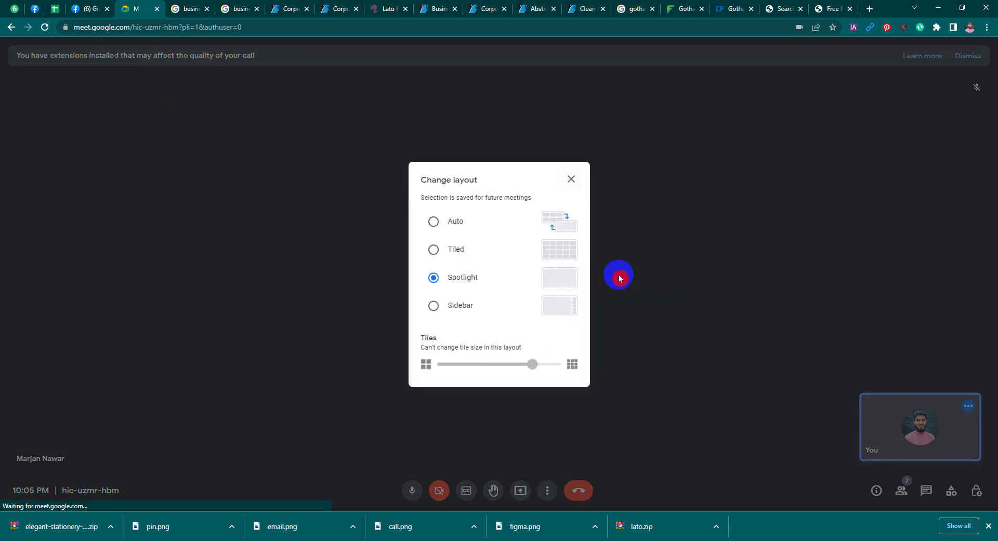
click(559, 238)
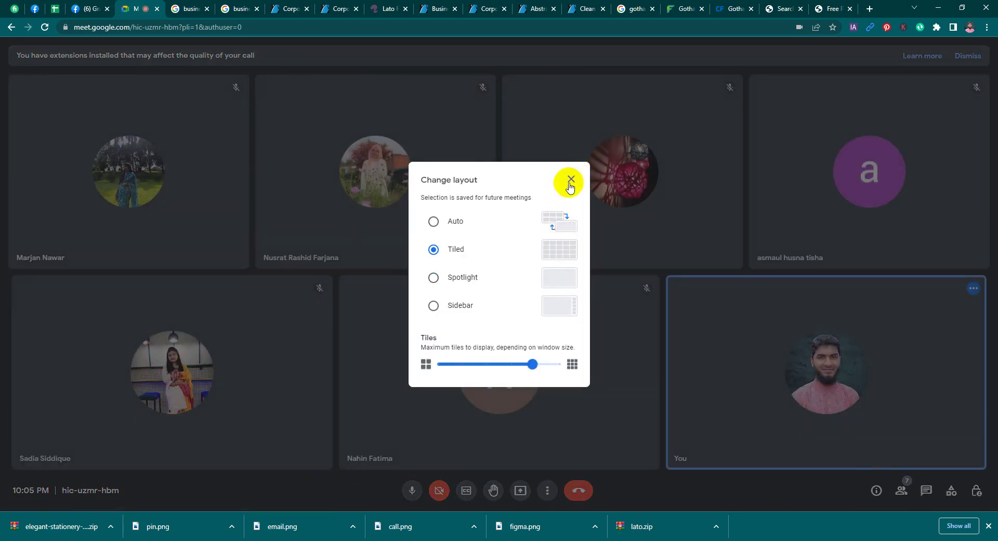
click(571, 179)
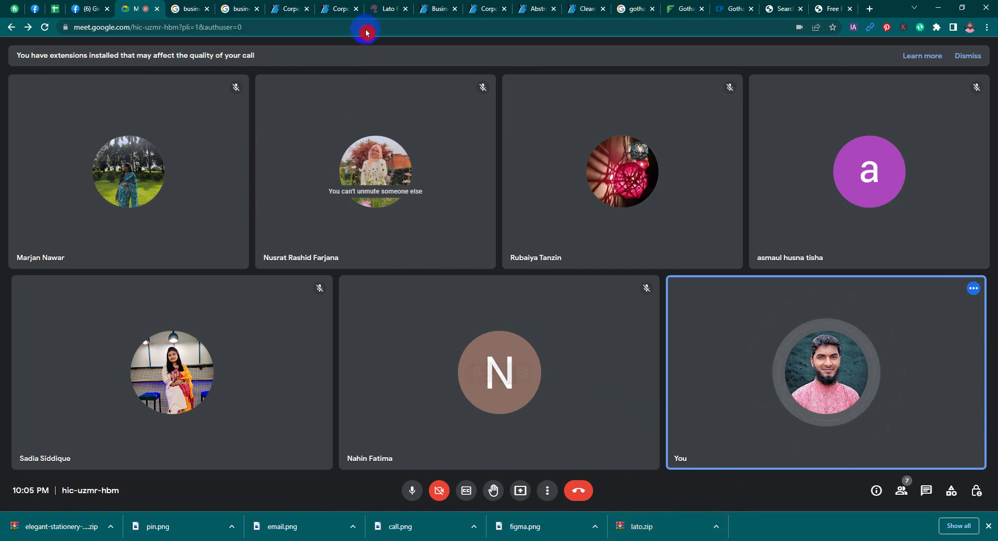
Step: Close the leftover research, font site and Flaticon icon tabs
click(407, 14)
click(406, 14)
click(407, 13)
click(407, 14)
click(407, 12)
click(407, 13)
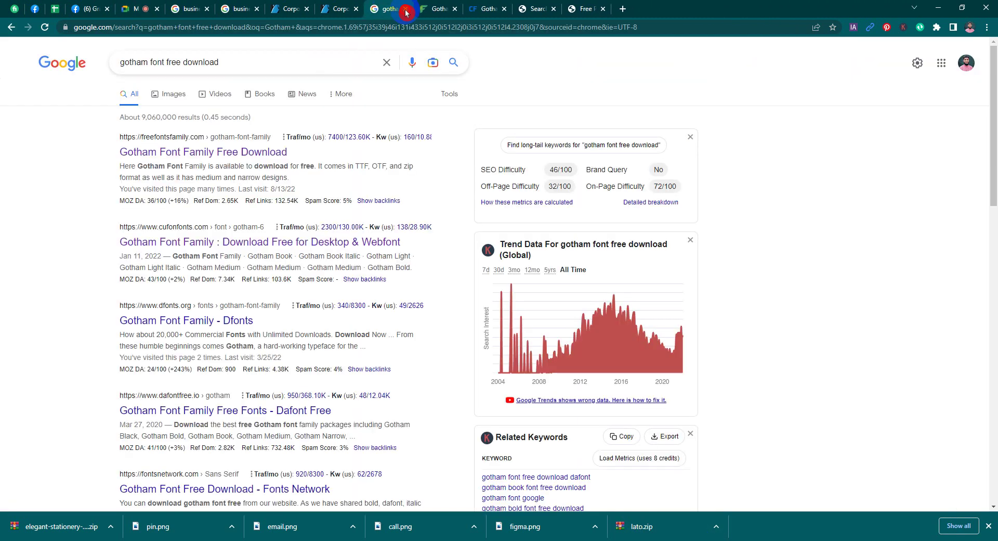
click(407, 13)
click(407, 11)
click(406, 10)
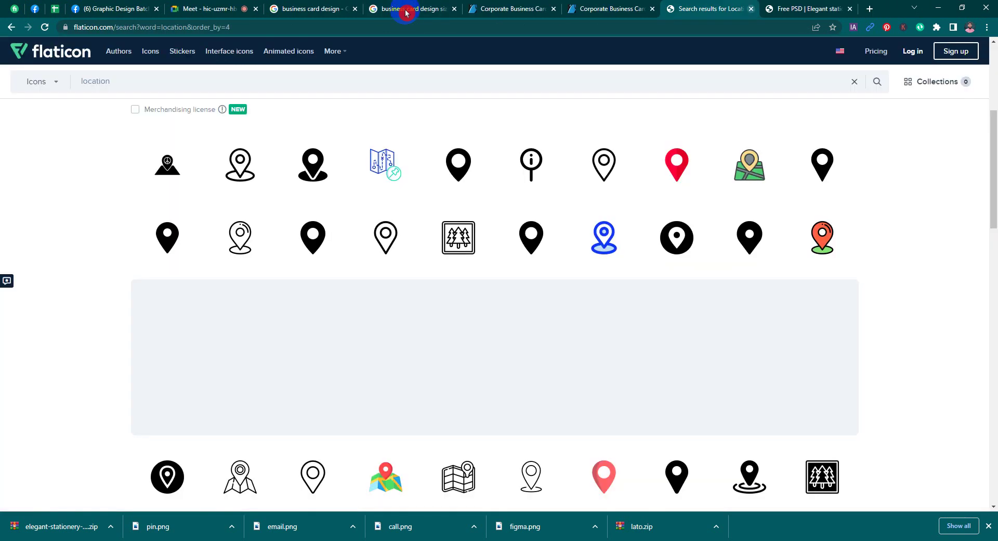
click(407, 10)
Step: Close the business card, PSD mockup and Google Images tabs, plus the downloads bar
click(454, 15)
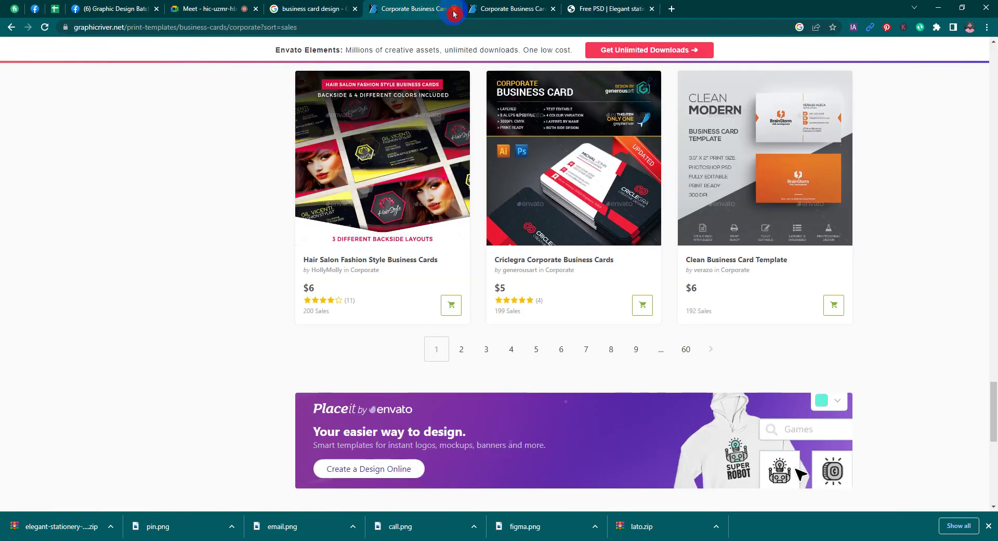
click(457, 14)
click(460, 14)
click(463, 14)
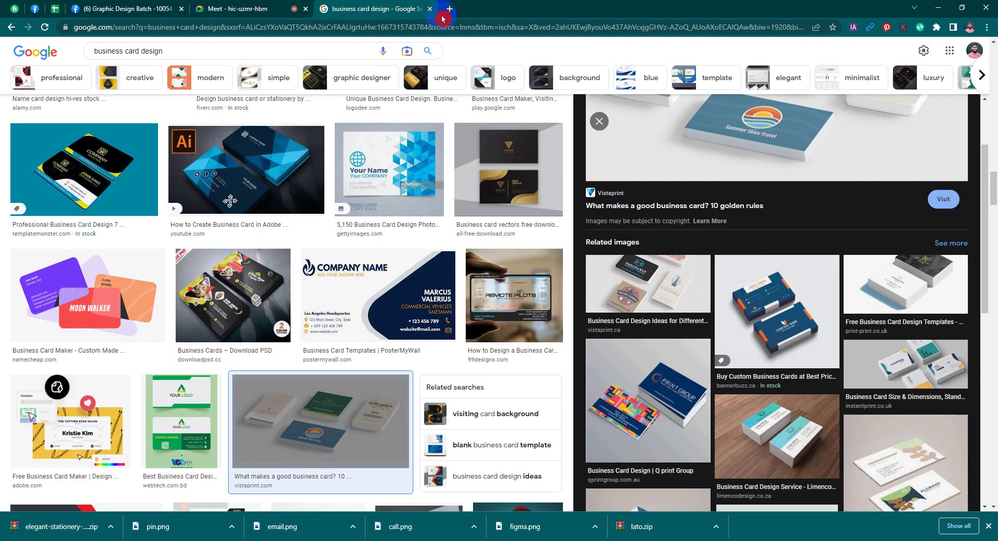
click(431, 9)
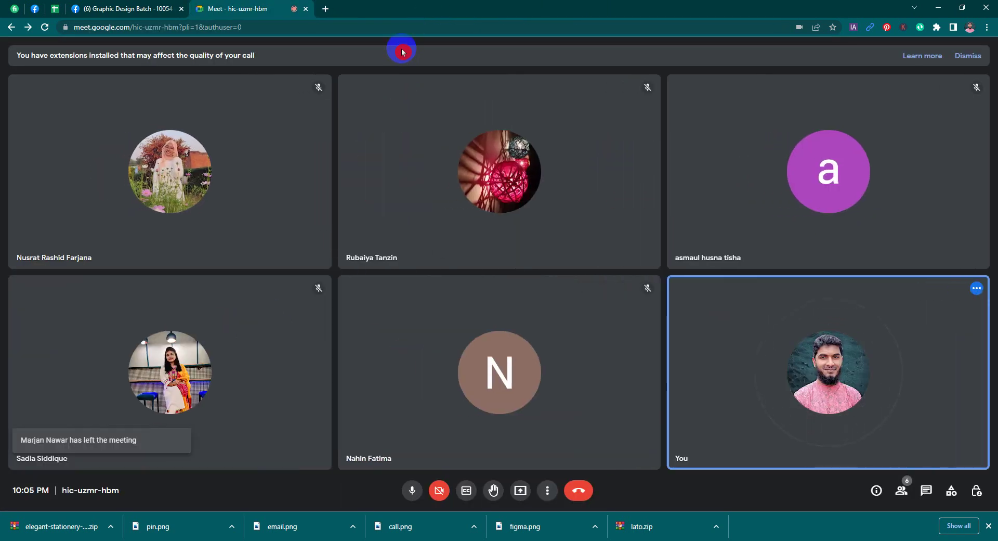
click(990, 526)
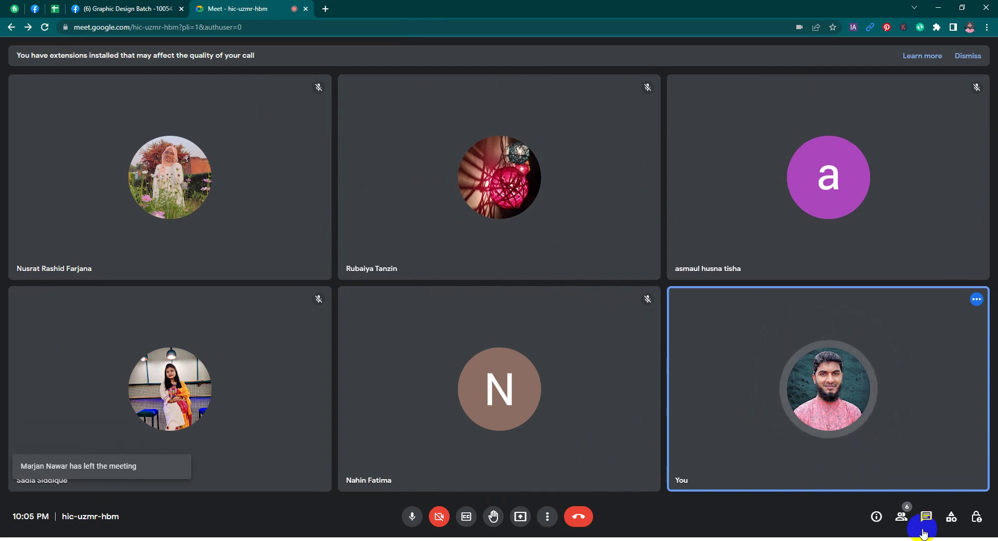